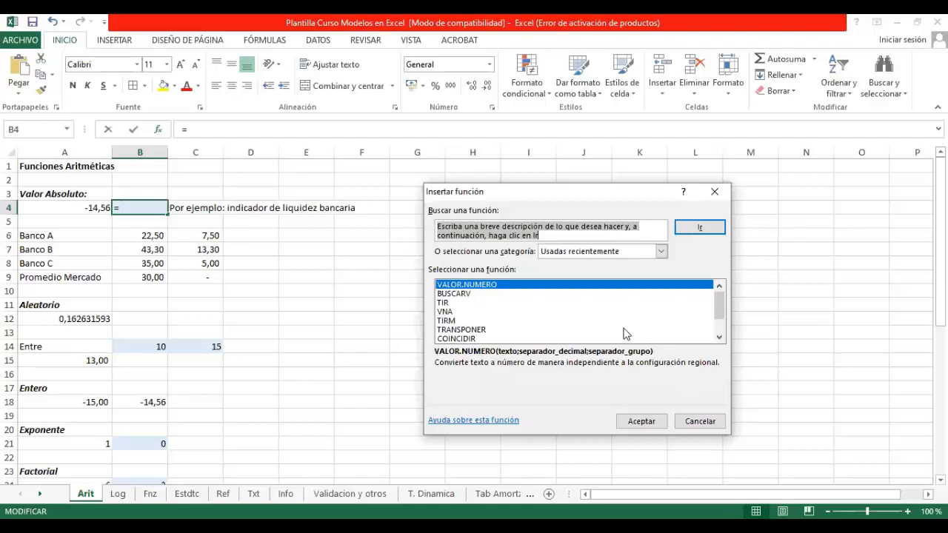
# Step: Search for a function to enter in B4 using the term "abs", followed by "absoluto"
pyautogui.click(546, 134)
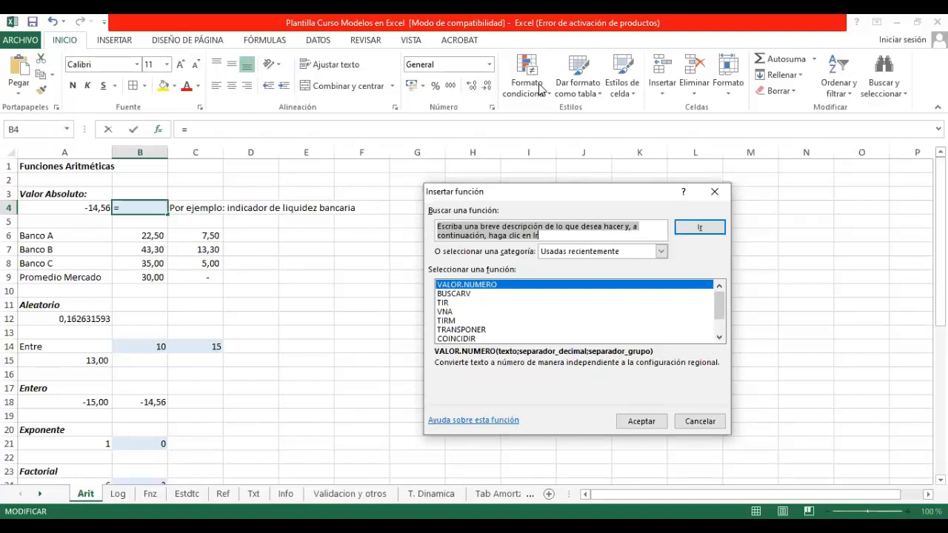
pyautogui.write('abs')
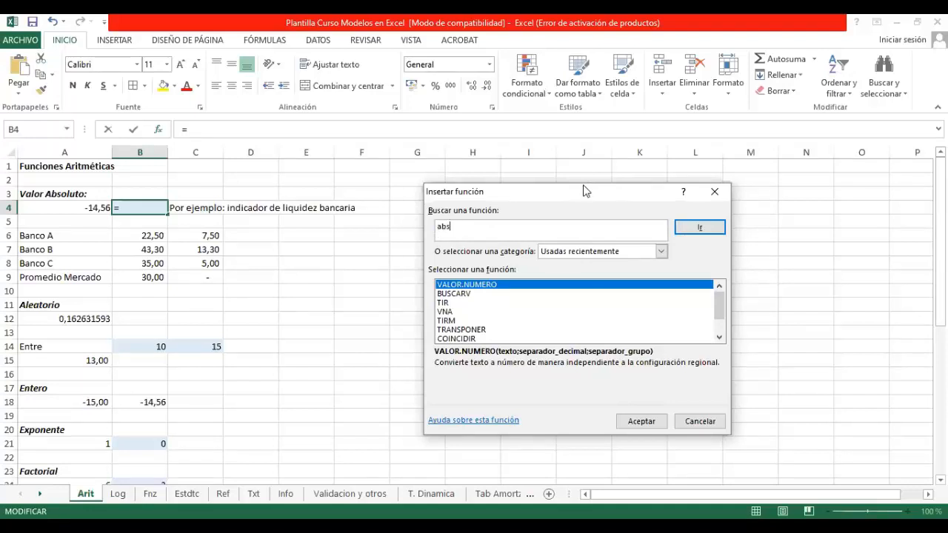
pyautogui.press('Return')
pyautogui.click(472, 230)
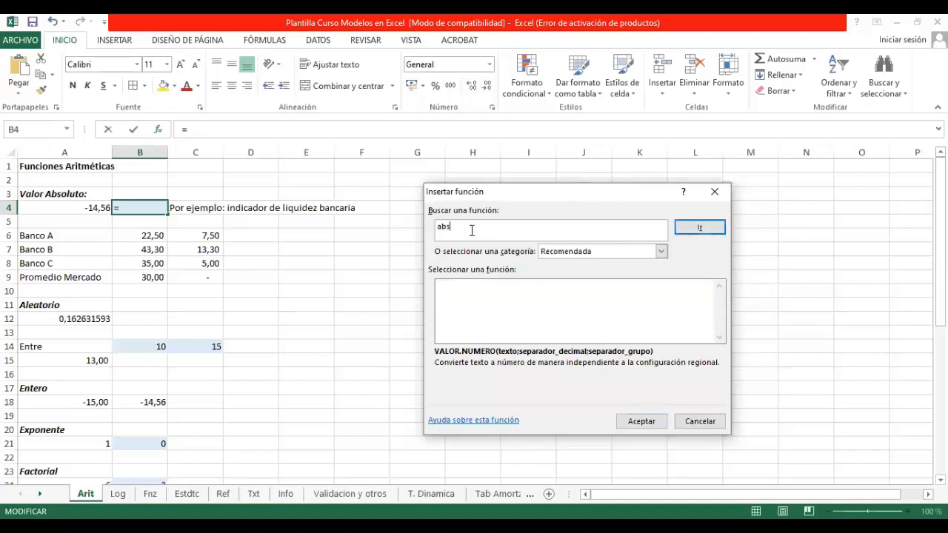
pyautogui.write('oluto')
pyautogui.press('Return')
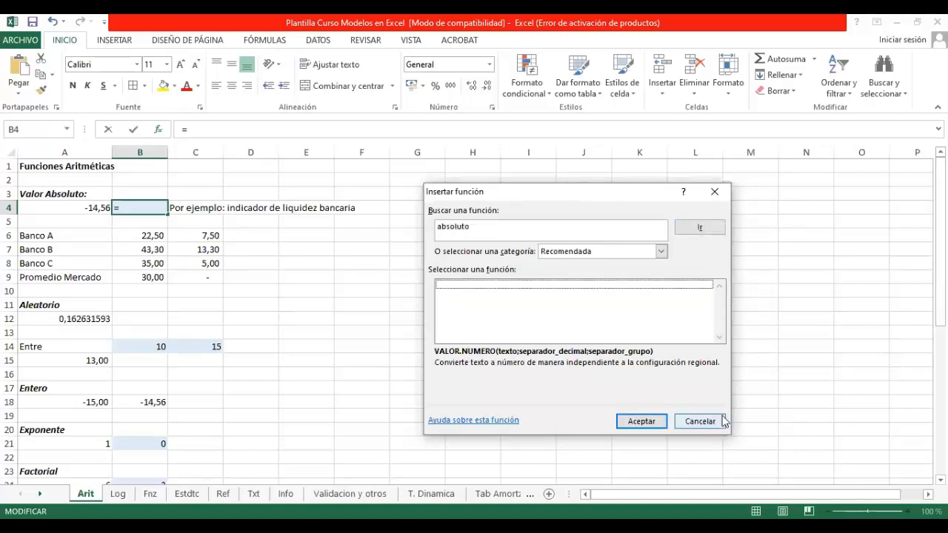
# Step: Insert the ABS function from the Todo category into B4, with A4 as its number argument
pyautogui.click(664, 253)
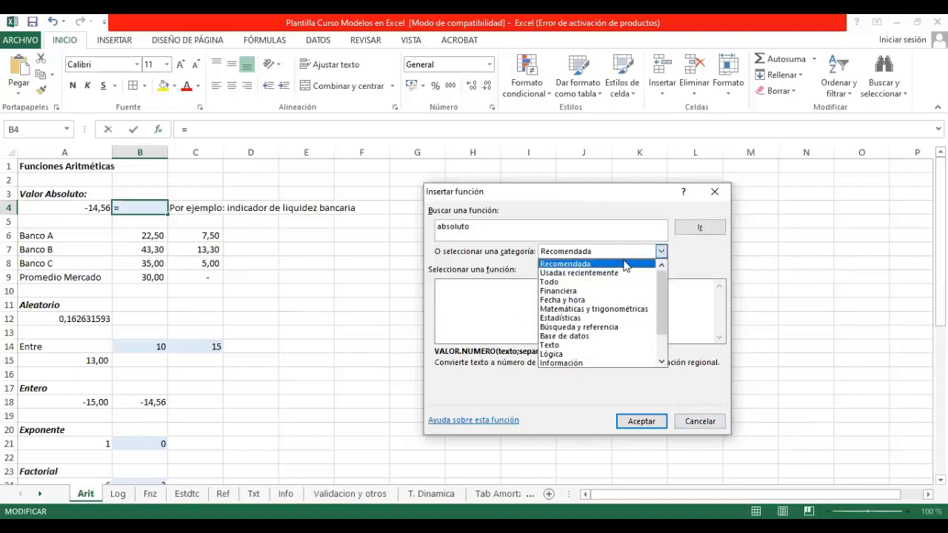
pyautogui.click(567, 276)
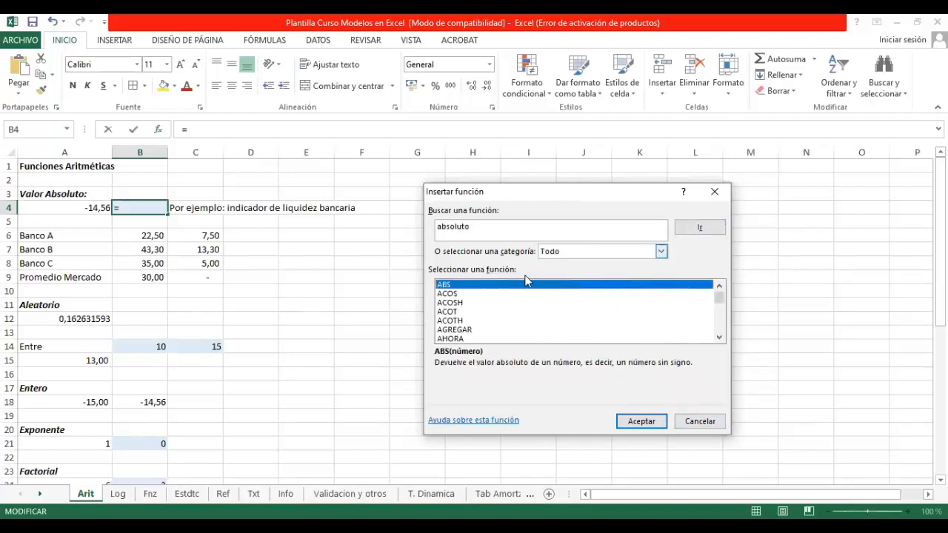
pyautogui.click(658, 426)
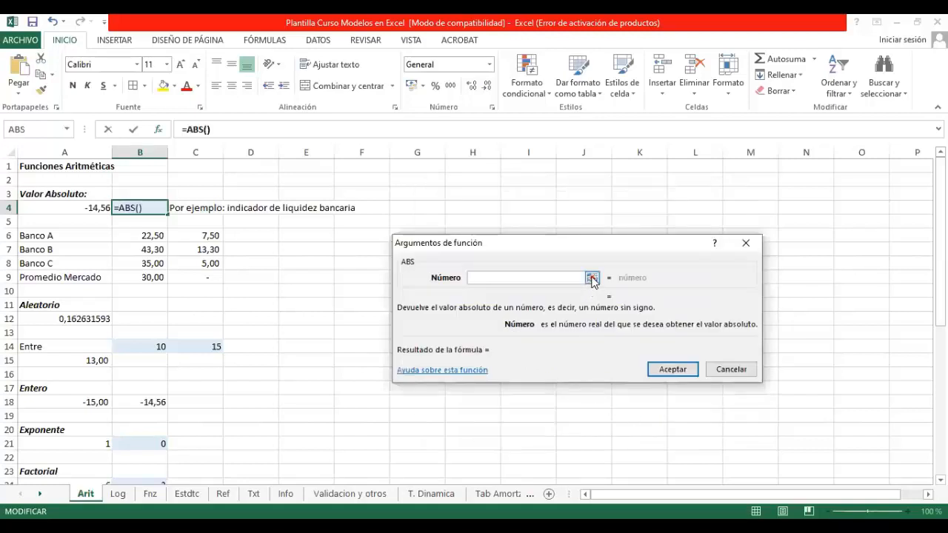
pyautogui.click(591, 279)
pyautogui.click(85, 209)
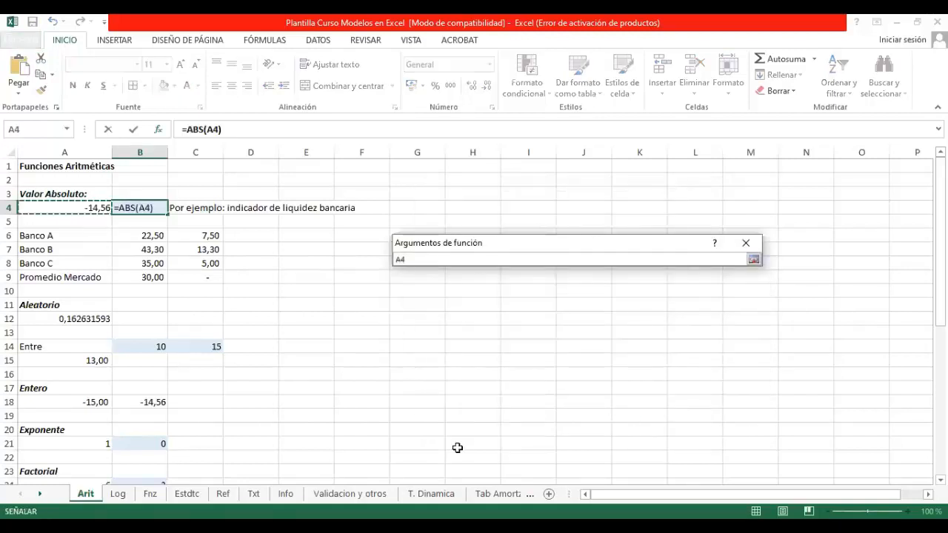
pyautogui.press('Return')
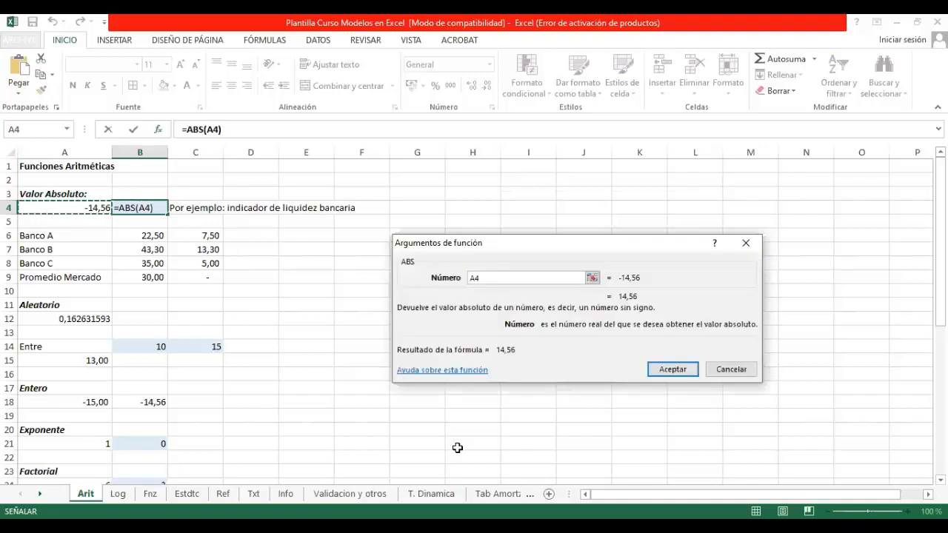
pyautogui.press('Return')
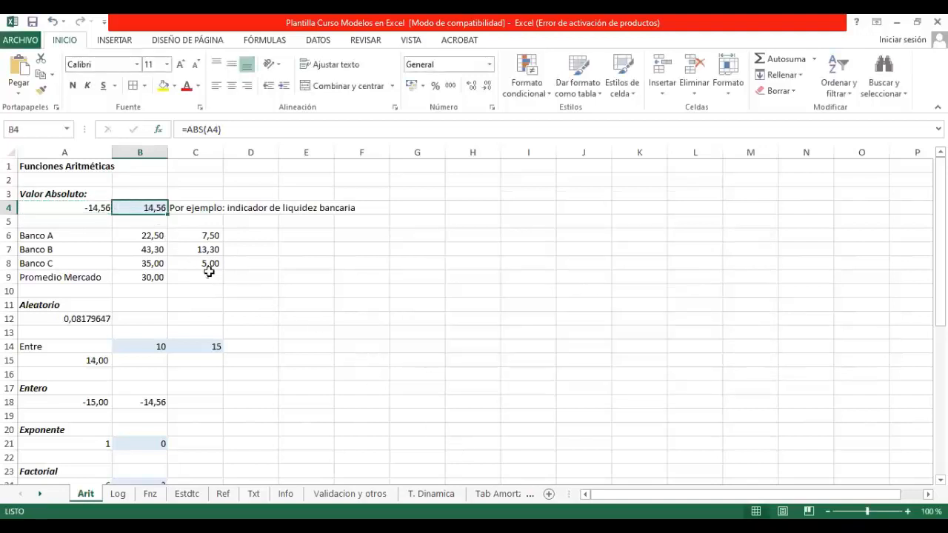
# Step: Remove the minus sign from the number in A4 so it reads 14,56
pyautogui.click(204, 130)
pyautogui.click(58, 207)
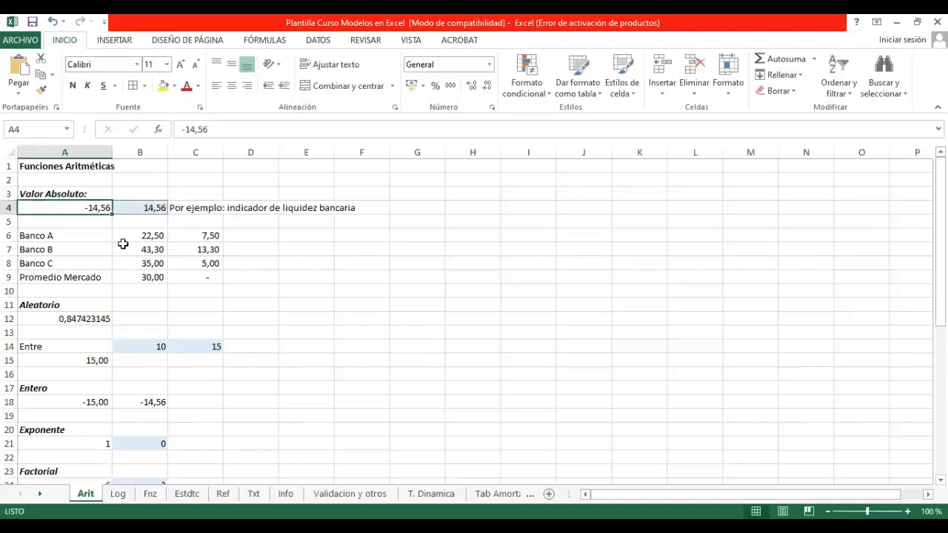
pyautogui.click(184, 129)
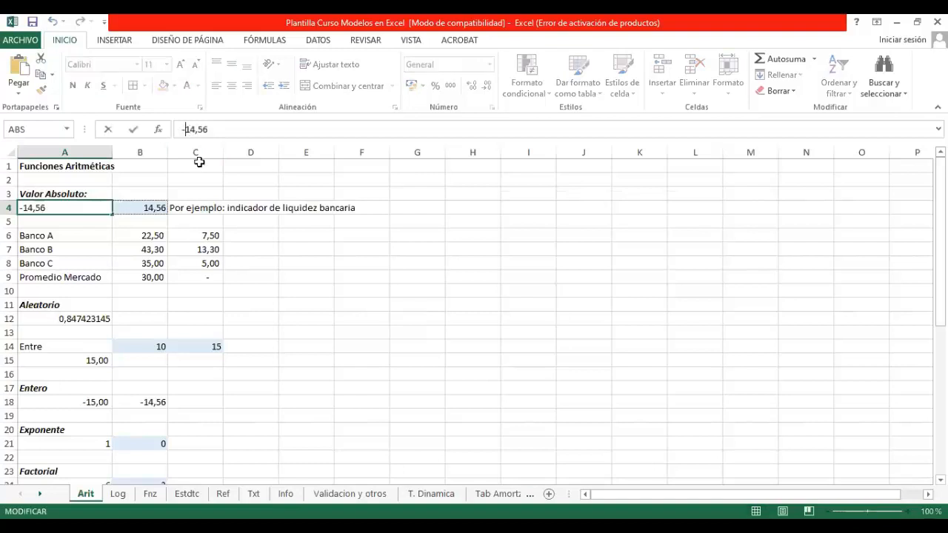
pyautogui.press('BackSpace')
pyautogui.press('Return')
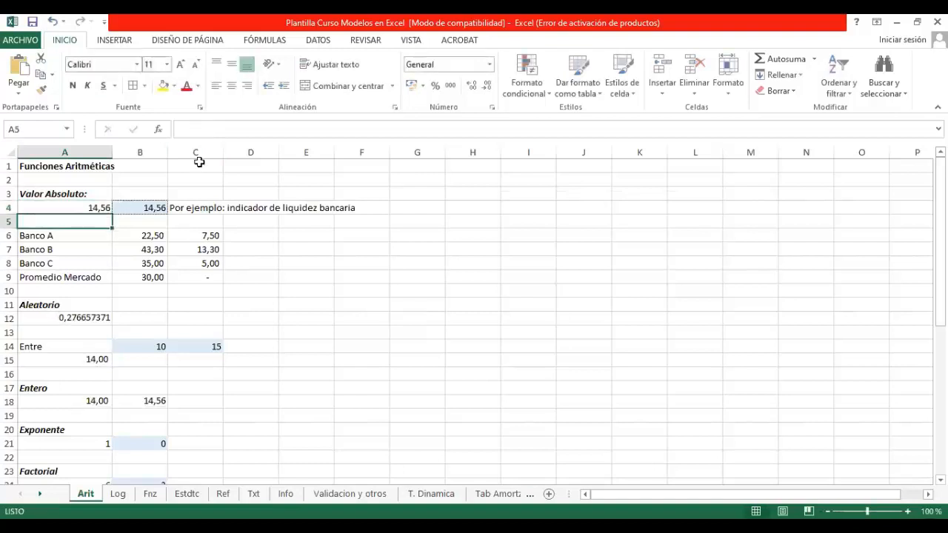
# Step: Replace the ABS function in B4 with ENTERO so the formula reads =ENTERO(A4)
pyautogui.click(131, 208)
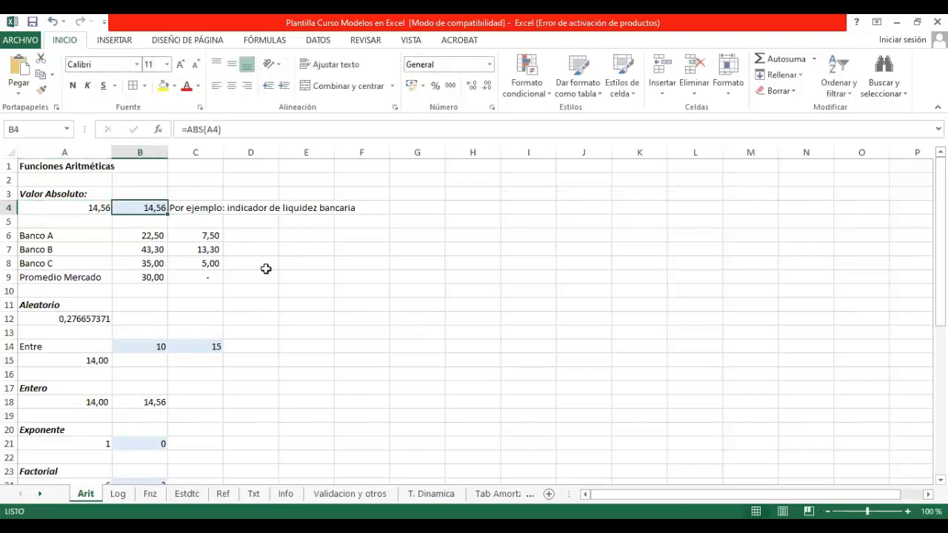
pyautogui.click(203, 130)
pyautogui.press('BackSpace')
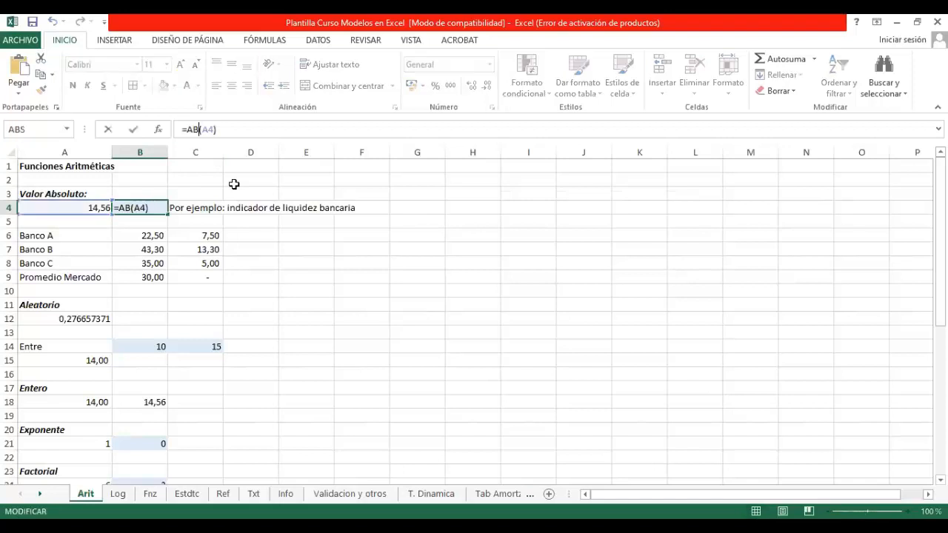
pyautogui.press('BackSpace')
pyautogui.press('BackSpace')
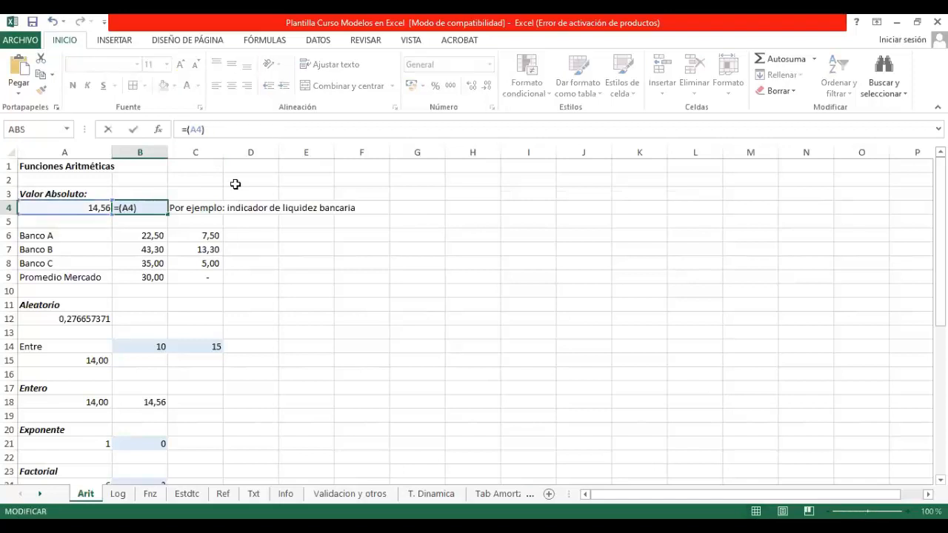
pyautogui.write('entero')
pyautogui.press('Return')
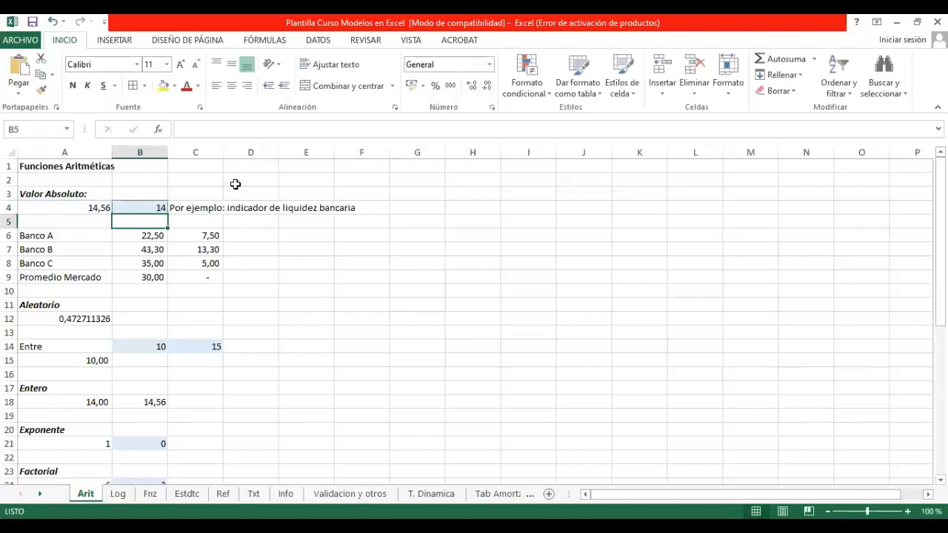
# Step: Set the input value in A4 to 14,9 to test the ENTERO formula
pyautogui.press('Up')
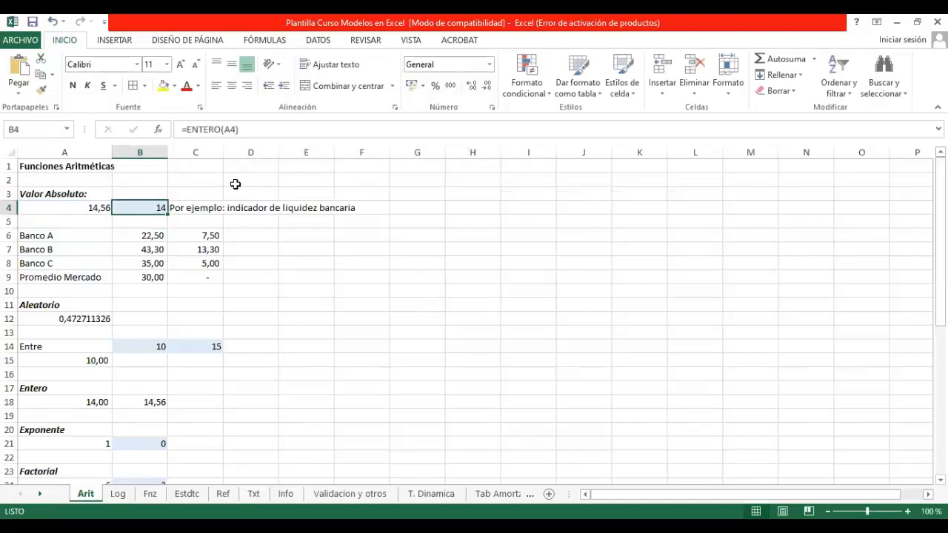
pyautogui.press('Left')
pyautogui.write('14,9')
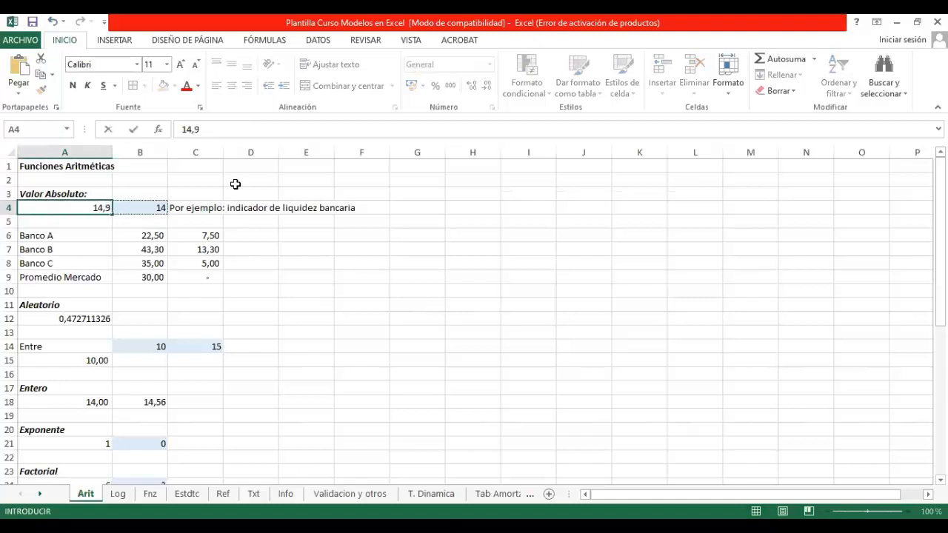
pyautogui.press('Return')
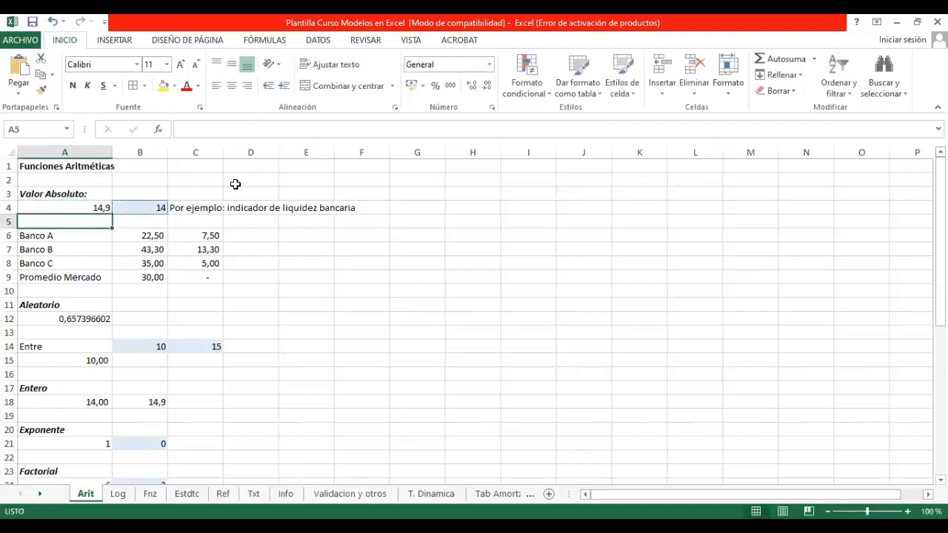
# Step: Undo the last two edits, covering the value in A4 and the function change in B4
pyautogui.press('Up')
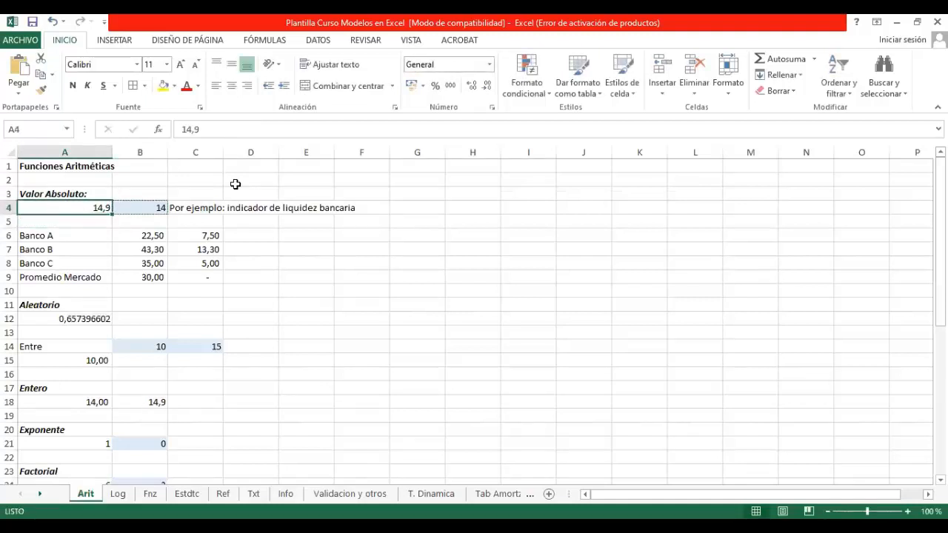
pyautogui.press('Right')
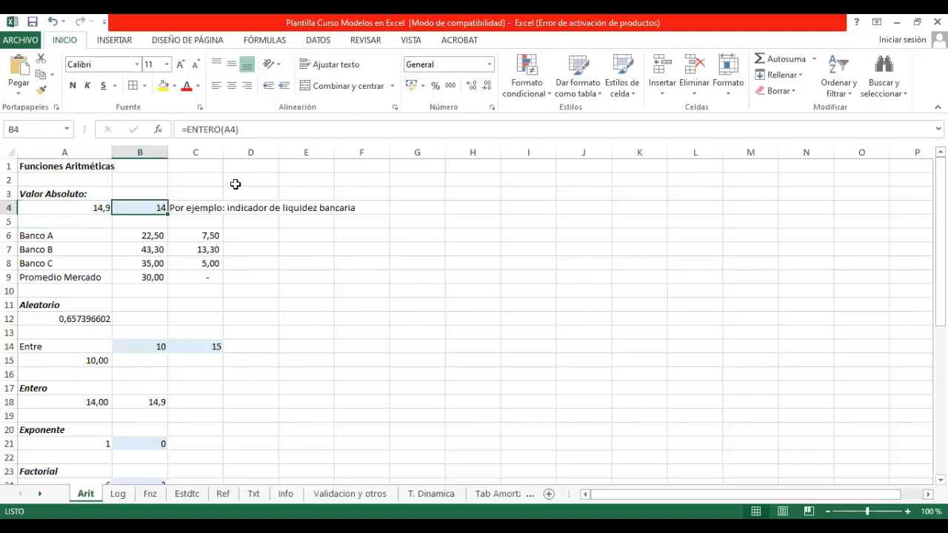
pyautogui.click(52, 22)
pyautogui.click(52, 23)
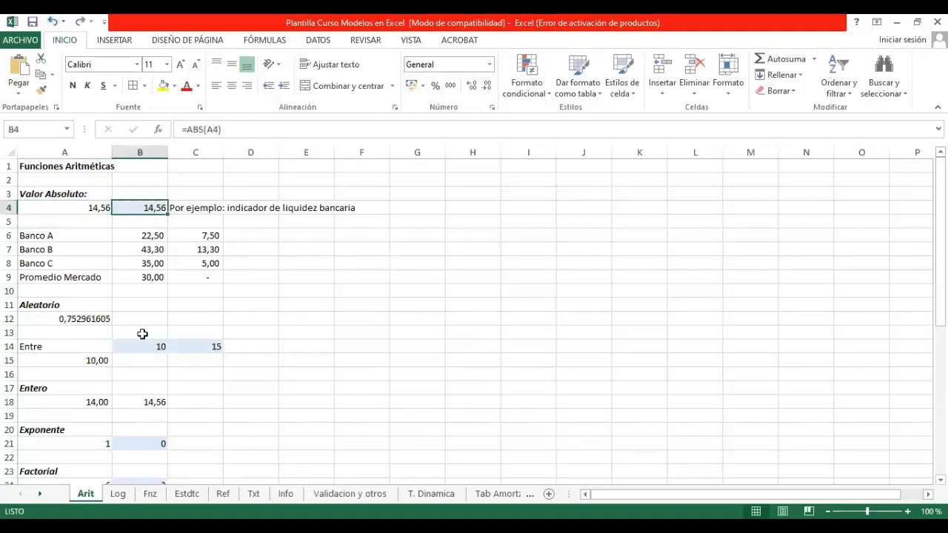
# Step: Replace the Promedio Mercado value in B9 with the formula =PROMEDIO(B6:B8)
pyautogui.click(147, 279)
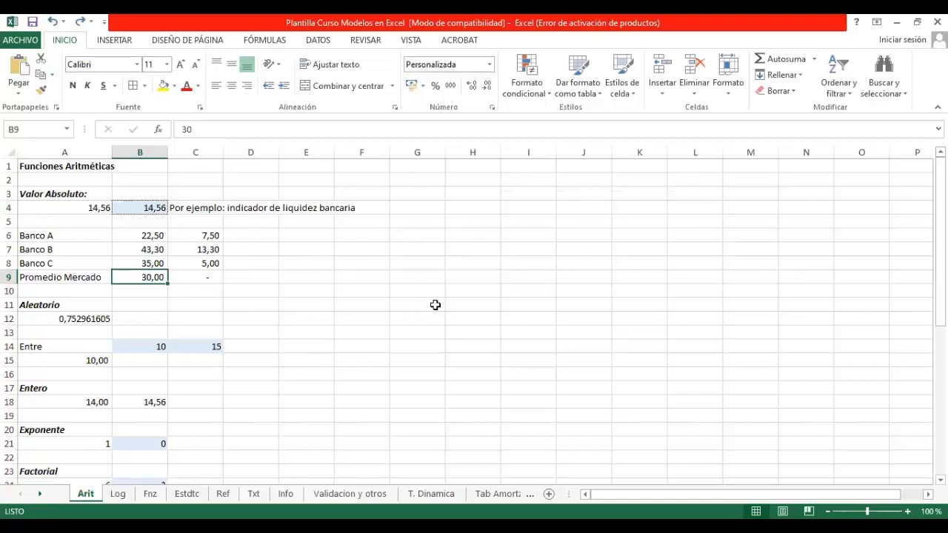
pyautogui.write('=')
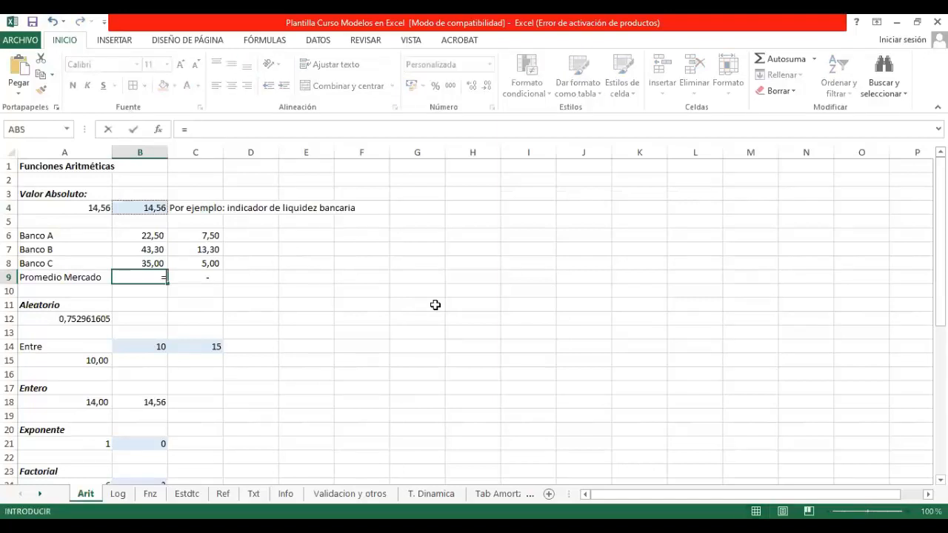
pyautogui.write('promedio(')
pyautogui.press('Up')
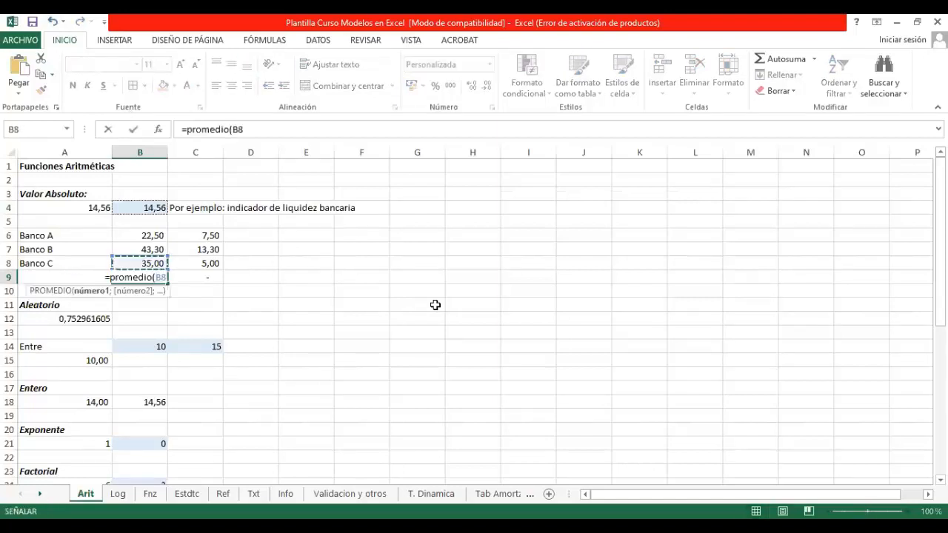
pyautogui.hotkey('shift', 'Up')
pyautogui.hotkey('shift', 'Up')
pyautogui.press('Return')
pyautogui.press('Up')
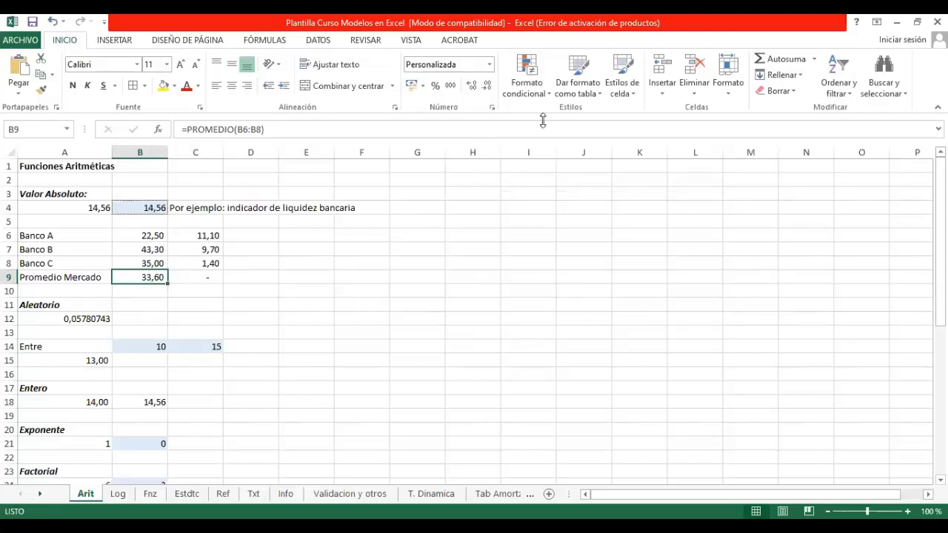
# Step: Examine the cells referenced by the formula in C6 and the deviations from the market average in C6:C8
pyautogui.click(198, 234)
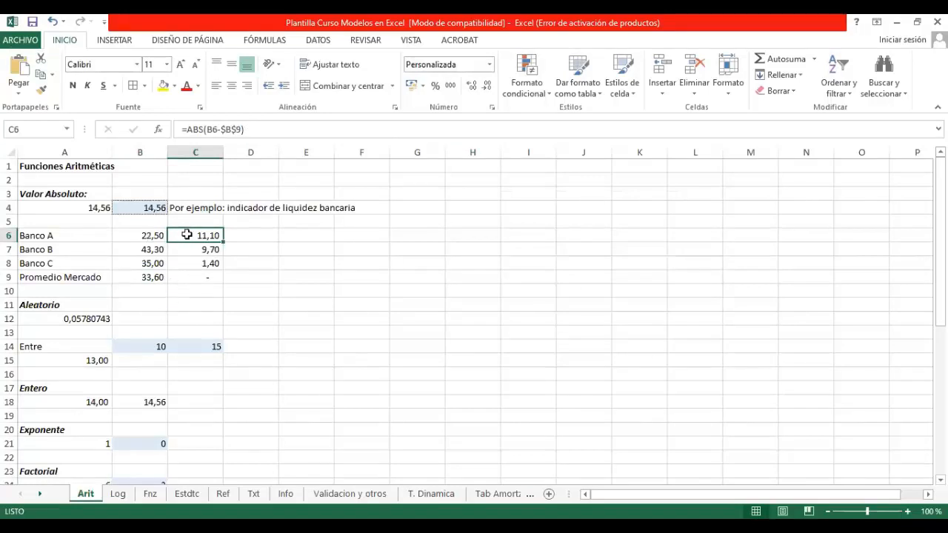
pyautogui.click(264, 129)
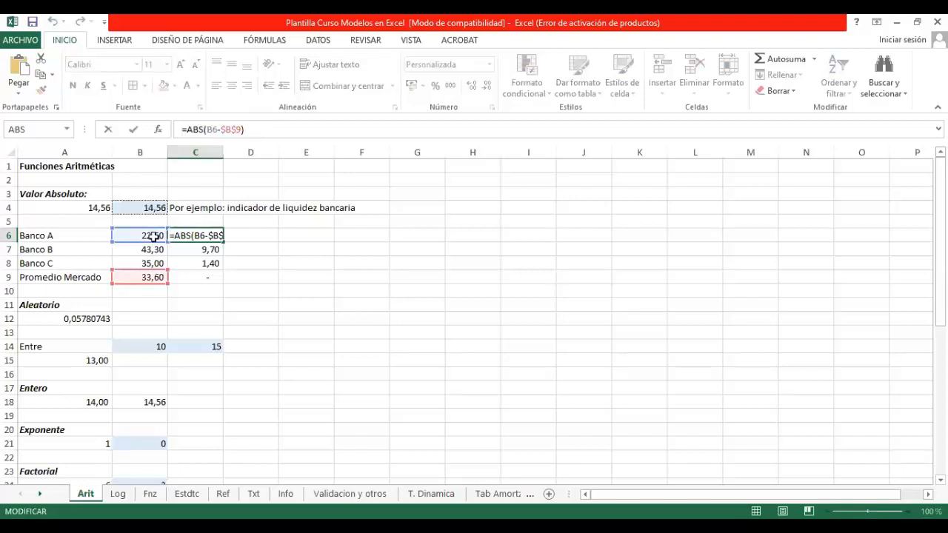
pyautogui.click(248, 236)
pyautogui.press('Escape')
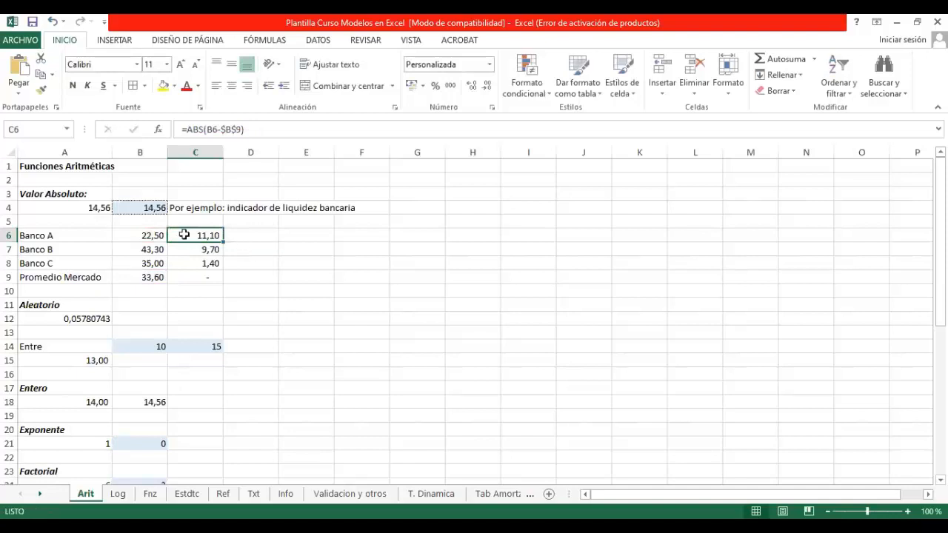
pyautogui.moveTo(196, 233); pyautogui.dragTo(205, 267)
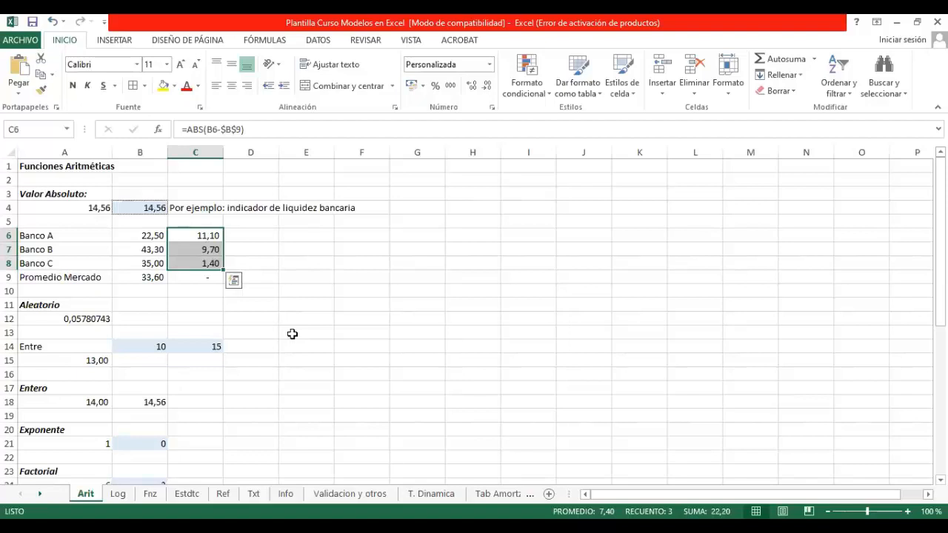
pyautogui.click(252, 237)
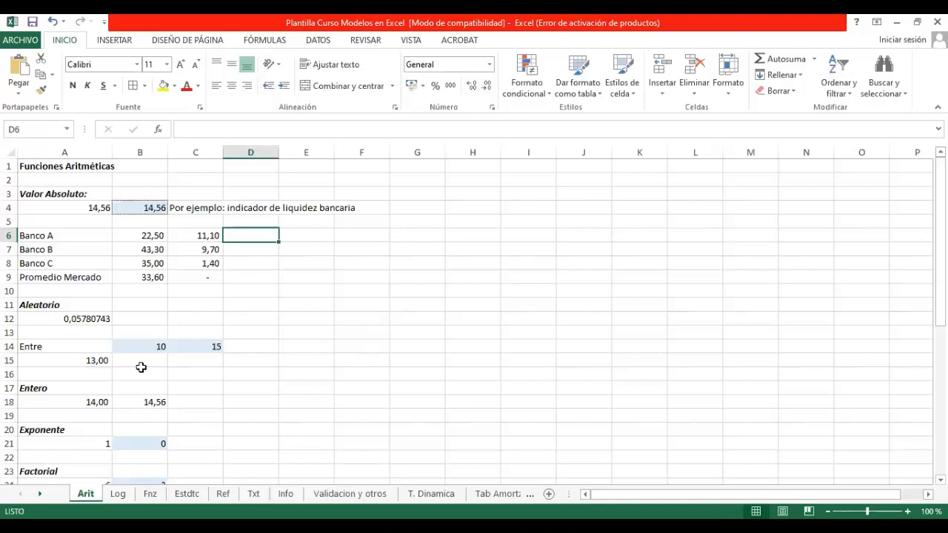
# Step: Inspect the random-number formulas in A12 and A15 of the Aleatorio section
pyautogui.click(80, 318)
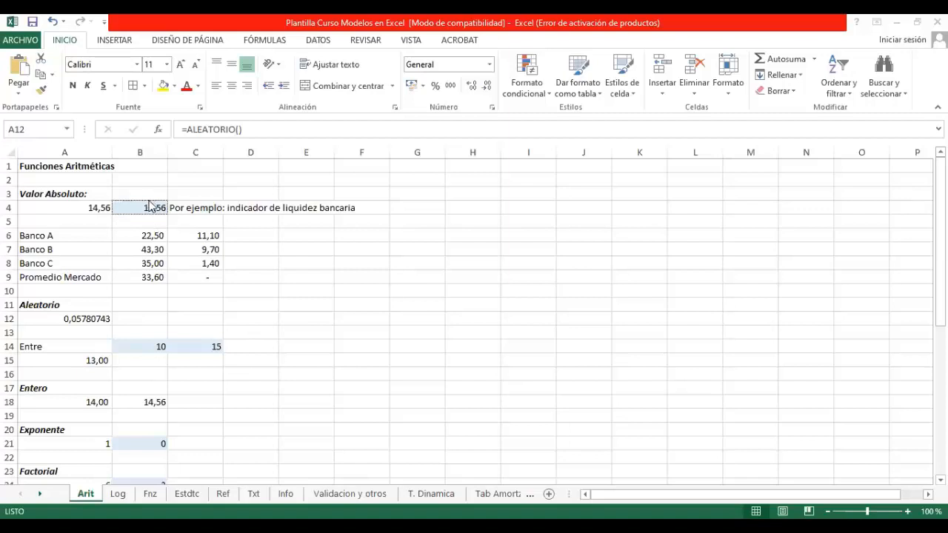
pyautogui.click(95, 320)
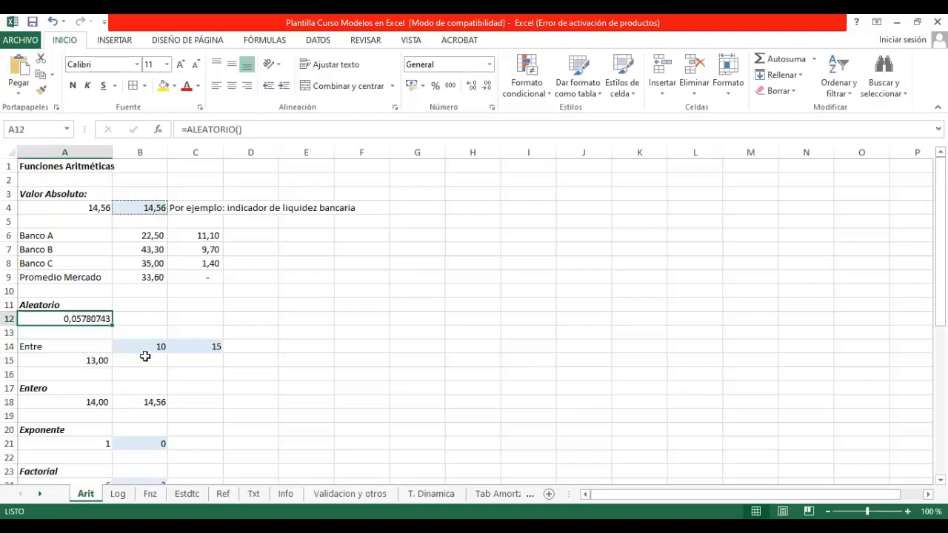
pyautogui.click(69, 361)
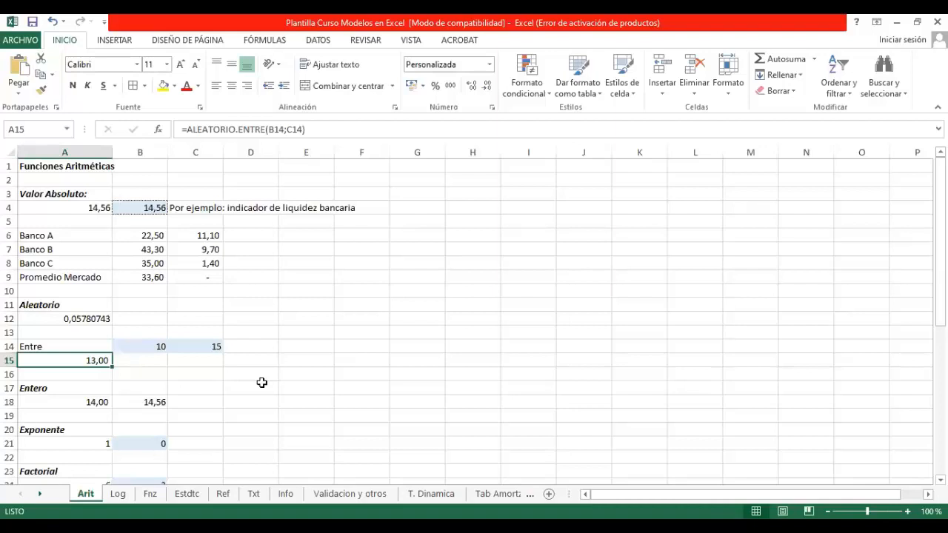
# Step: Re-enter the ALEATORIO.ENTRE formula in A15 twice, keeping B14 and C14 as its limits, to generate new random integers
pyautogui.press('F2')
pyautogui.press('Return')
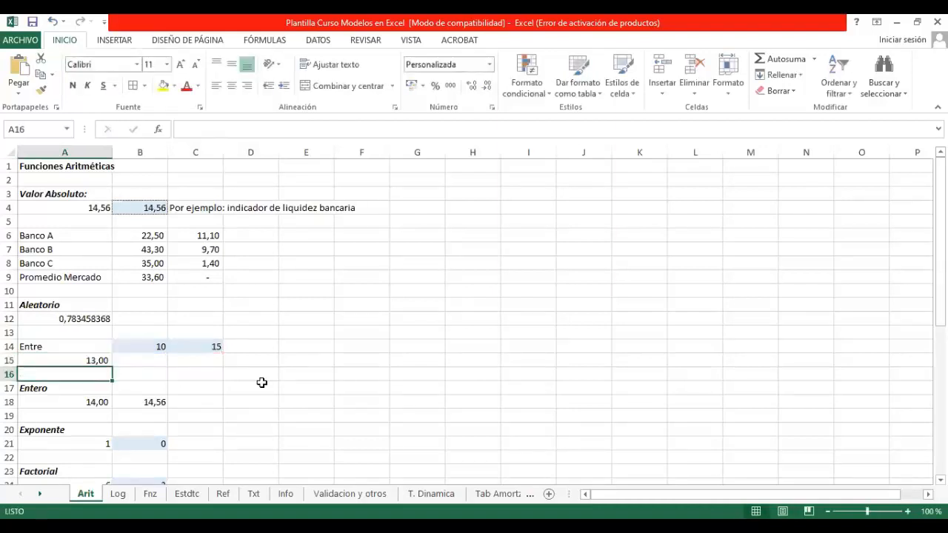
pyautogui.press('Up')
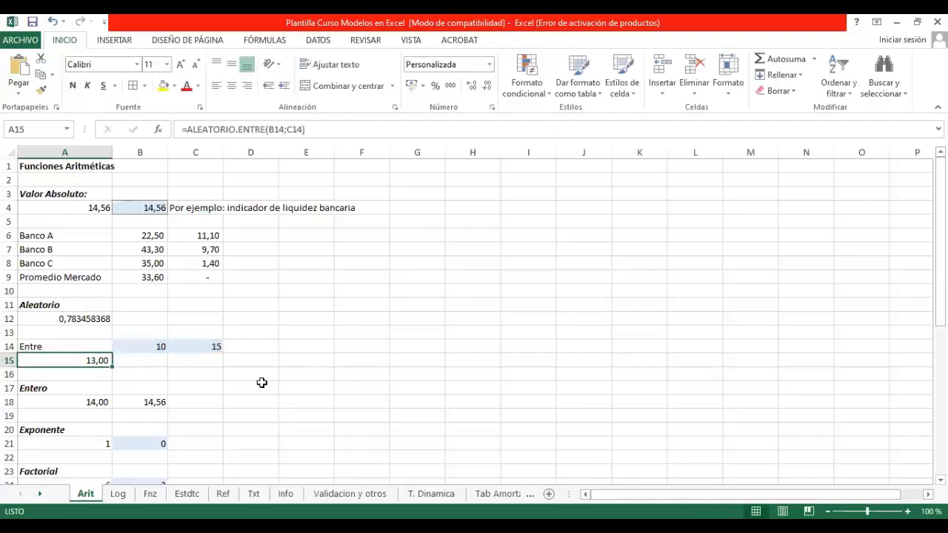
pyautogui.press('F2')
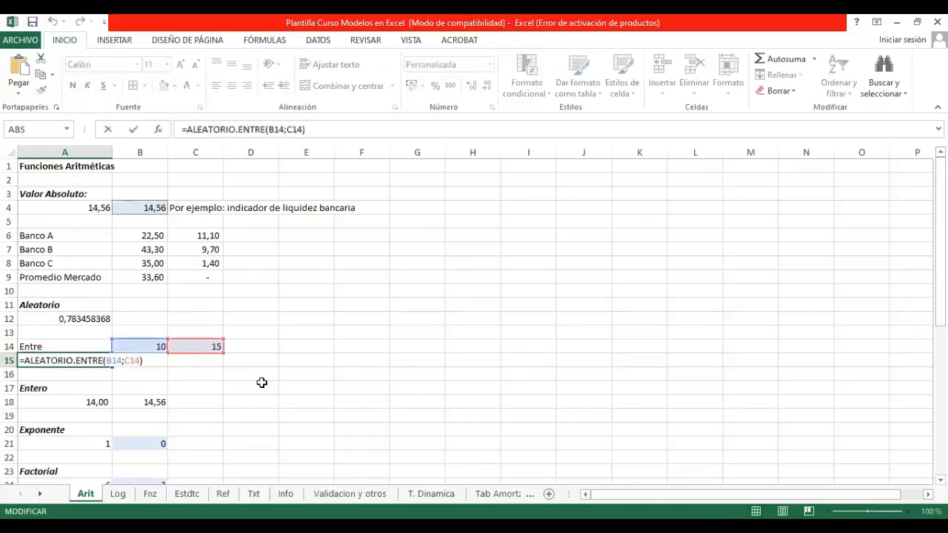
pyautogui.press('Return')
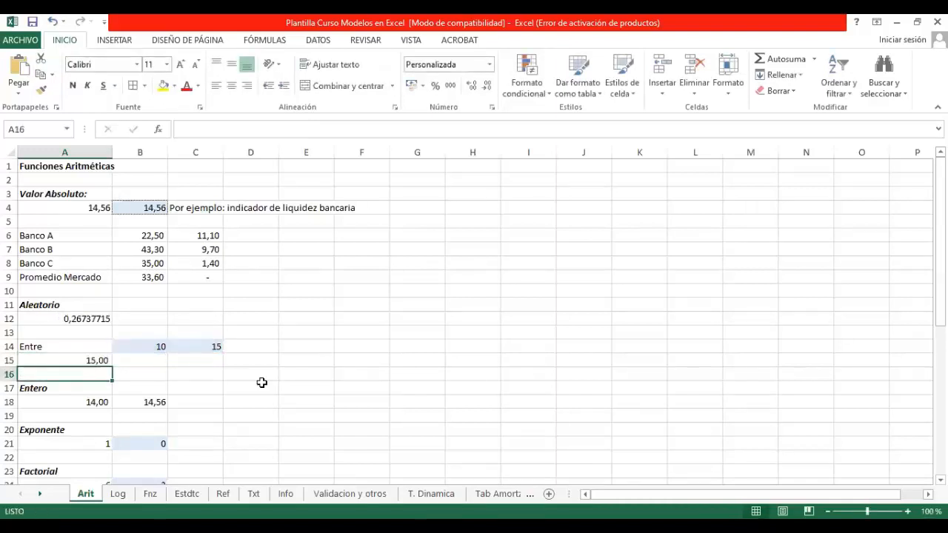
# Step: Recalculate the workbook repeatedly to refresh the random numbers in A12 and A15
pyautogui.press('F9')
pyautogui.press('F9')
pyautogui.press('F9')
pyautogui.press('F9')
pyautogui.press('F9')
pyautogui.press('F9')
pyautogui.press('F9')
pyautogui.press('F9')
pyautogui.press('F9')
pyautogui.press('F9')
pyautogui.press('F9')
pyautogui.press('F9')
pyautogui.press('F9')
pyautogui.press('F9')
pyautogui.press('F9')
# Step: Inspect the formulas and arguments of the Entero section in row 18 and the Exponente section in row 21
pyautogui.click(132, 402)
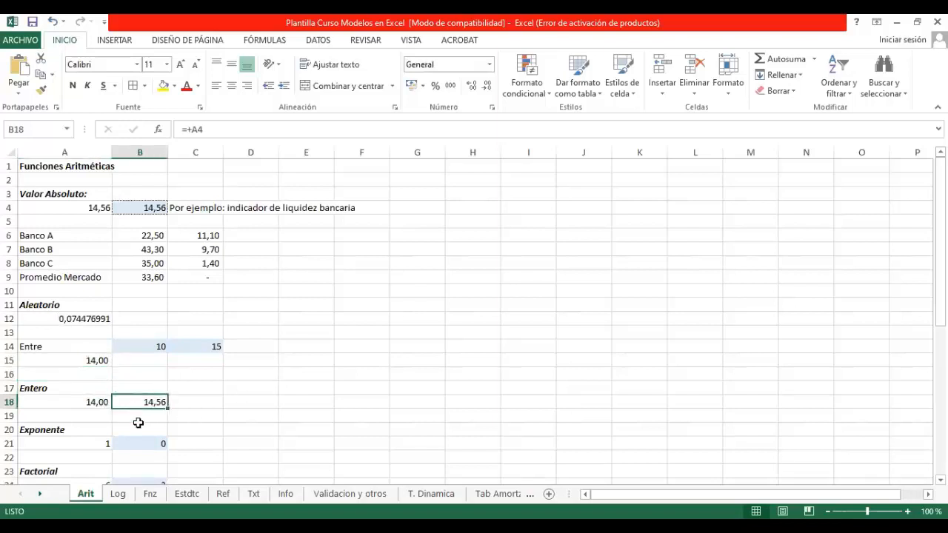
pyautogui.click(87, 400)
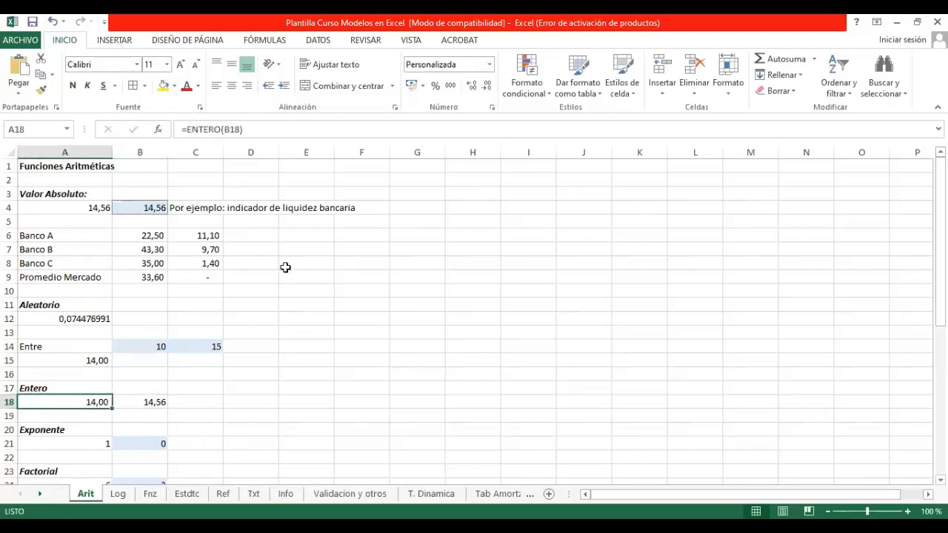
pyautogui.scroll(-4, 260, 349)
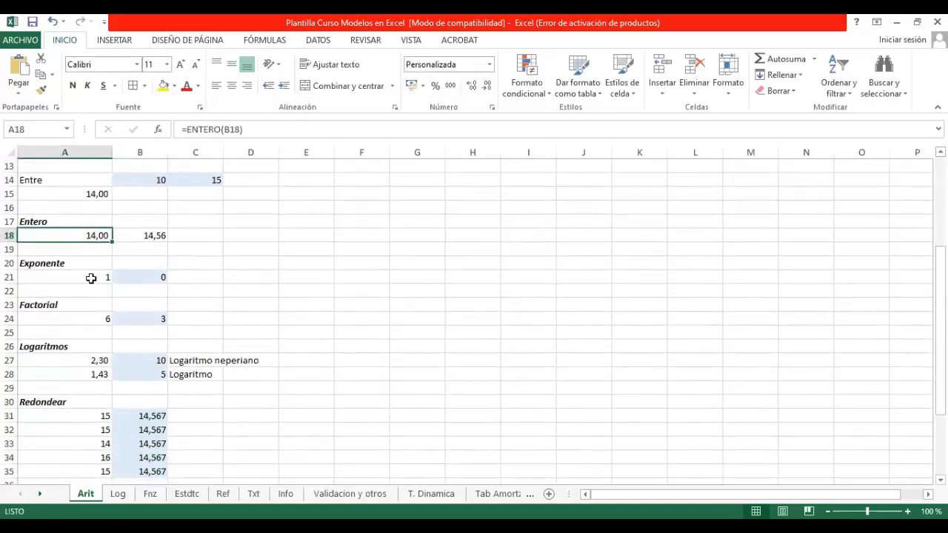
pyautogui.click(91, 277)
pyautogui.click(156, 277)
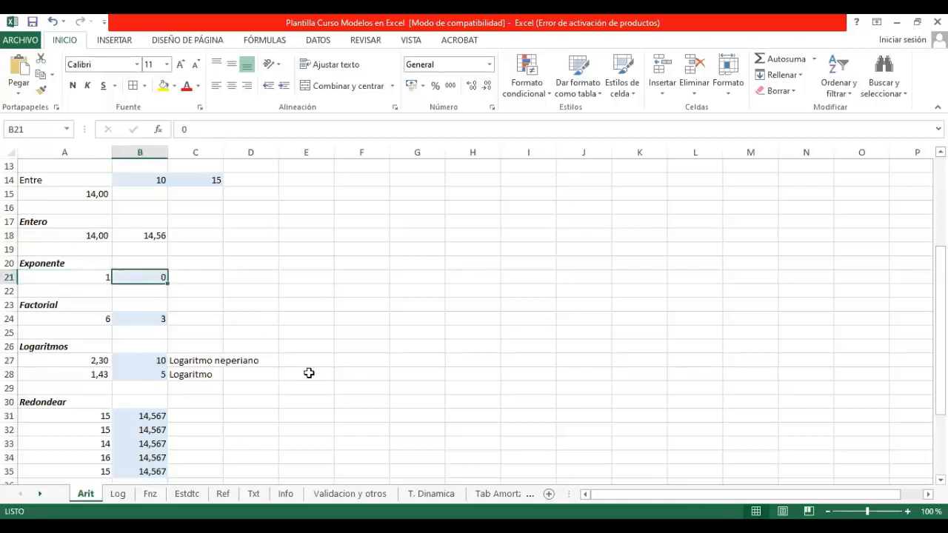
pyautogui.click(89, 279)
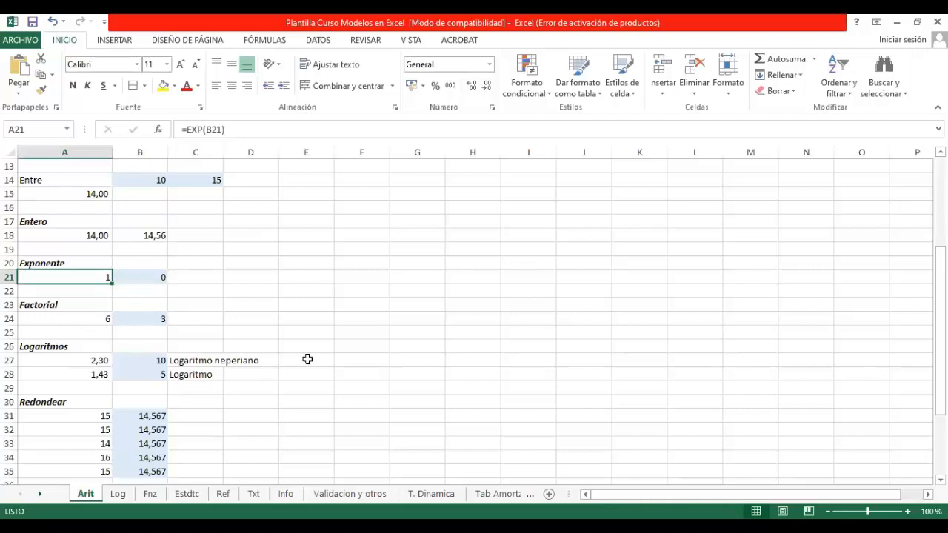
pyautogui.click(157, 279)
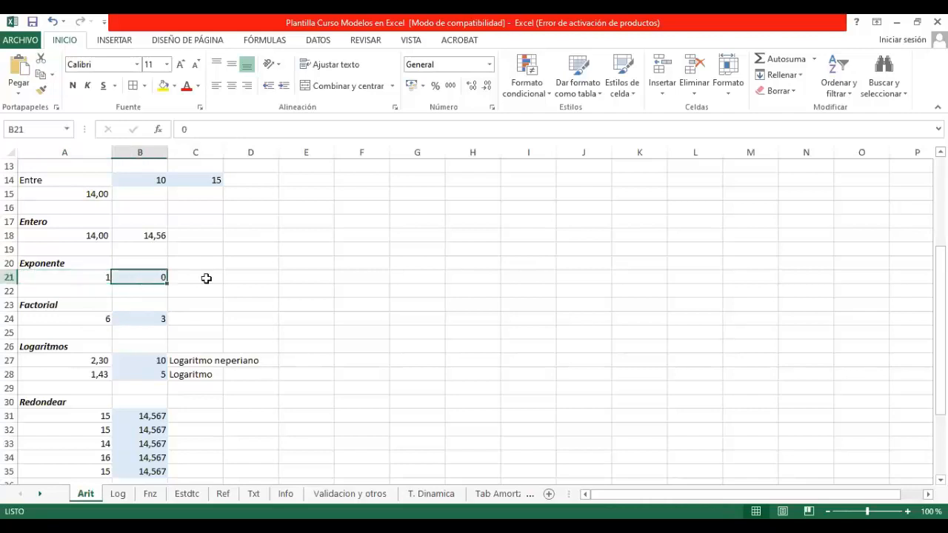
pyautogui.click(87, 276)
# Step: Examine the FACT formula in A24 and its argument in B24
pyautogui.scroll(-1, 165, 337)
pyautogui.scroll(-1, 164, 337)
pyautogui.click(106, 235)
pyautogui.click(161, 235)
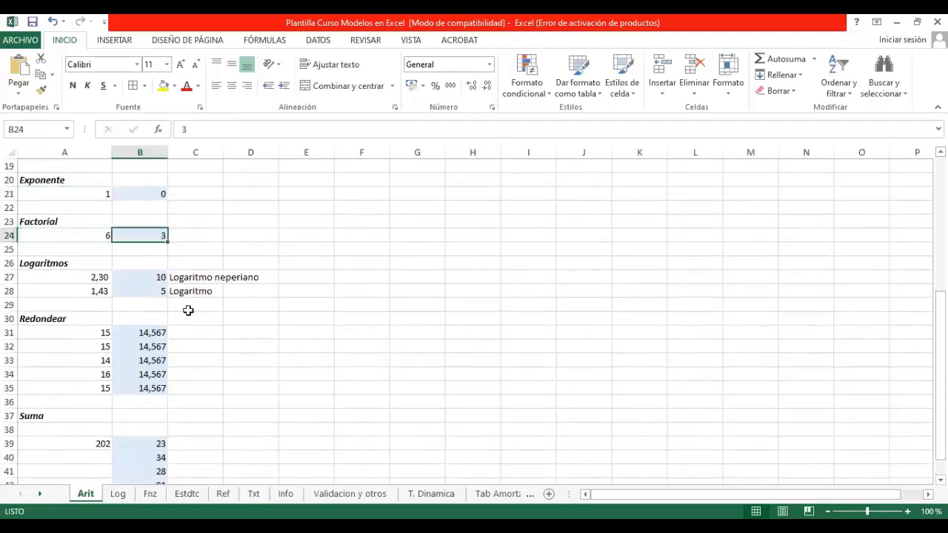
pyautogui.click(81, 236)
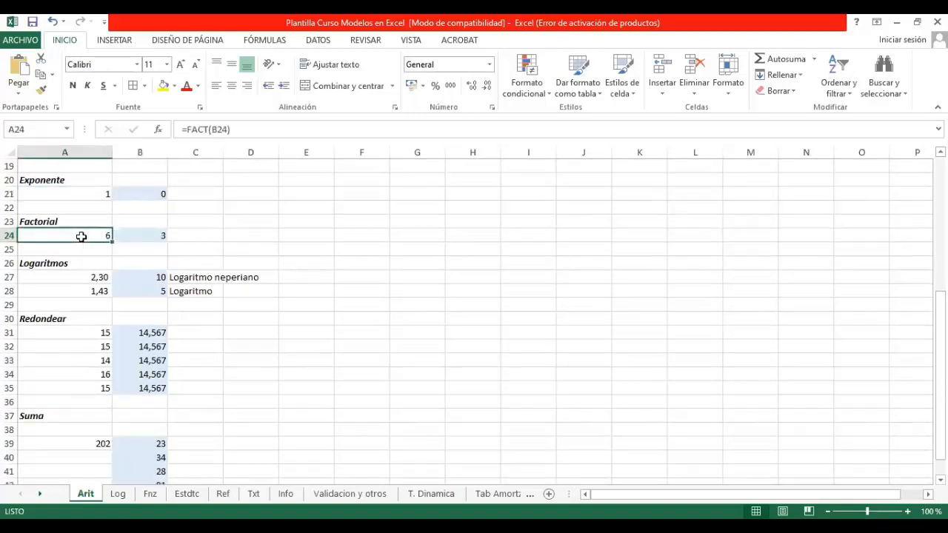
# Step: Try 4 and 5 as the factorial argument in B24 and check the FACT formula in A24
pyautogui.press('Right')
pyautogui.write('4')
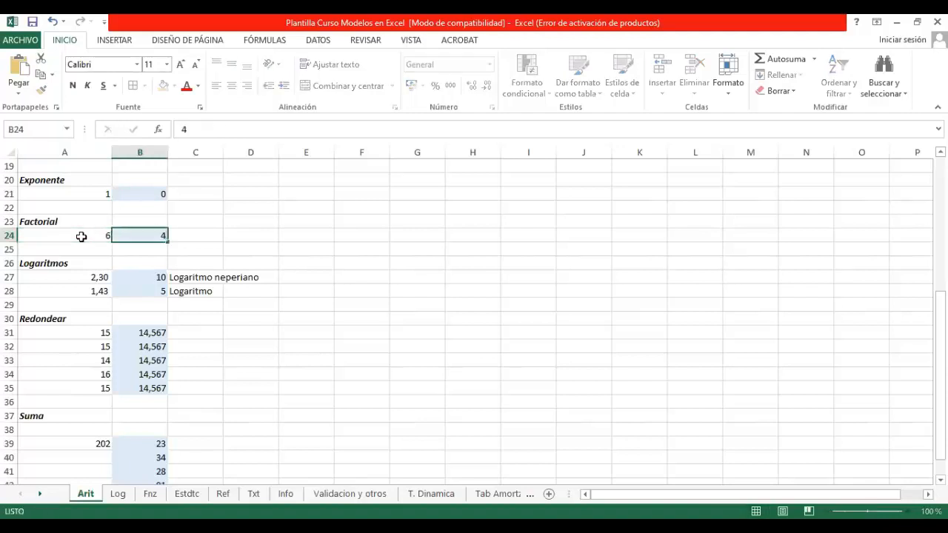
pyautogui.press('Return')
pyautogui.press('Up')
pyautogui.write('5')
pyautogui.press('Return')
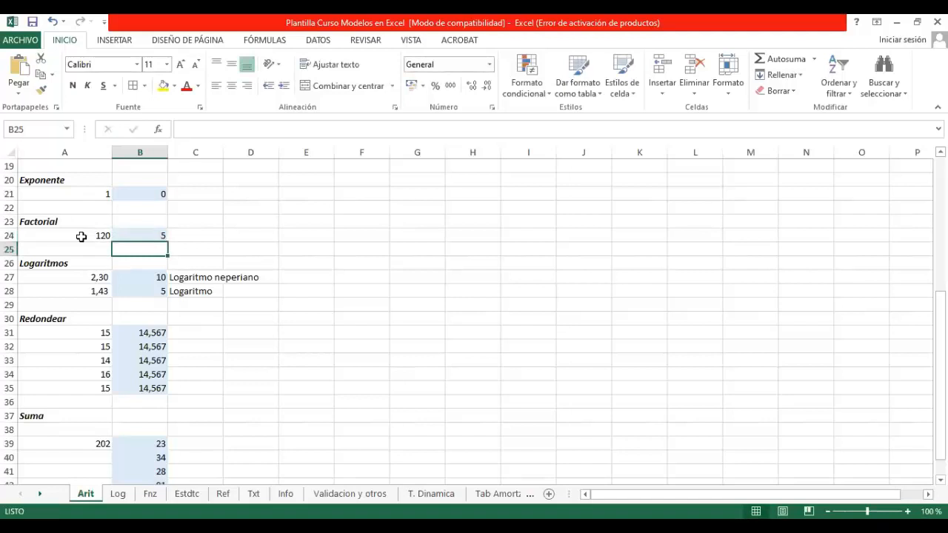
pyautogui.press('Up')
pyautogui.press('Left')
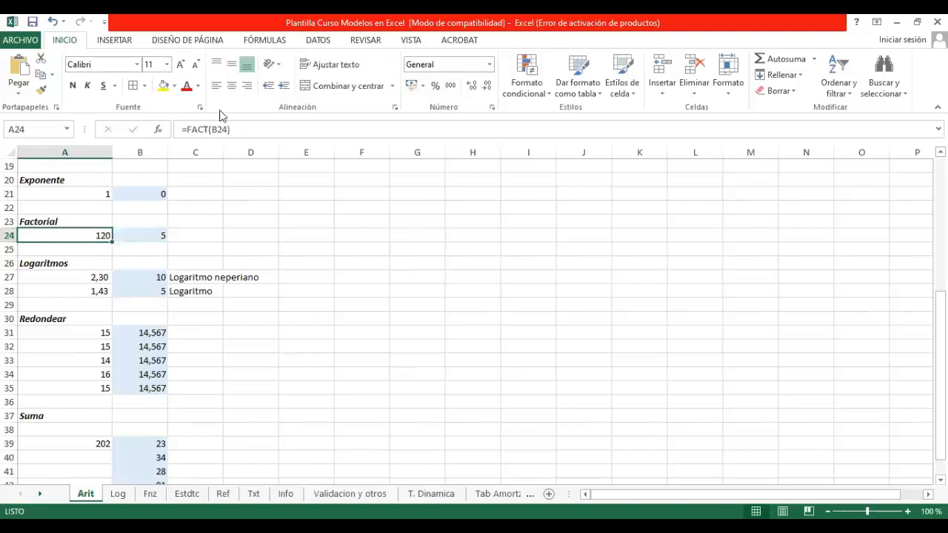
# Step: Set the factorial argument in B24 to 2, and set it back to 3
pyautogui.click(160, 238)
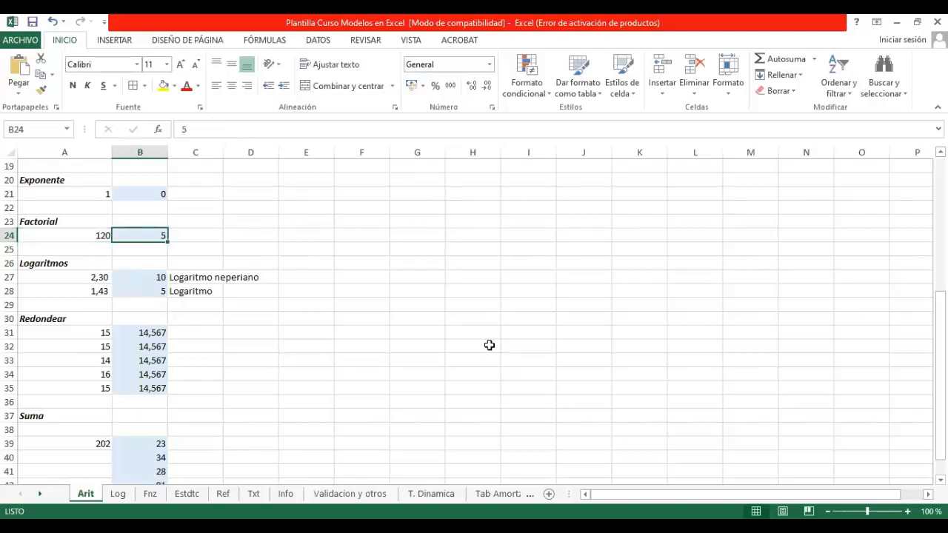
pyautogui.write('2')
pyautogui.press('Return')
pyautogui.press('Up')
pyautogui.write('3')
pyautogui.press('Return')
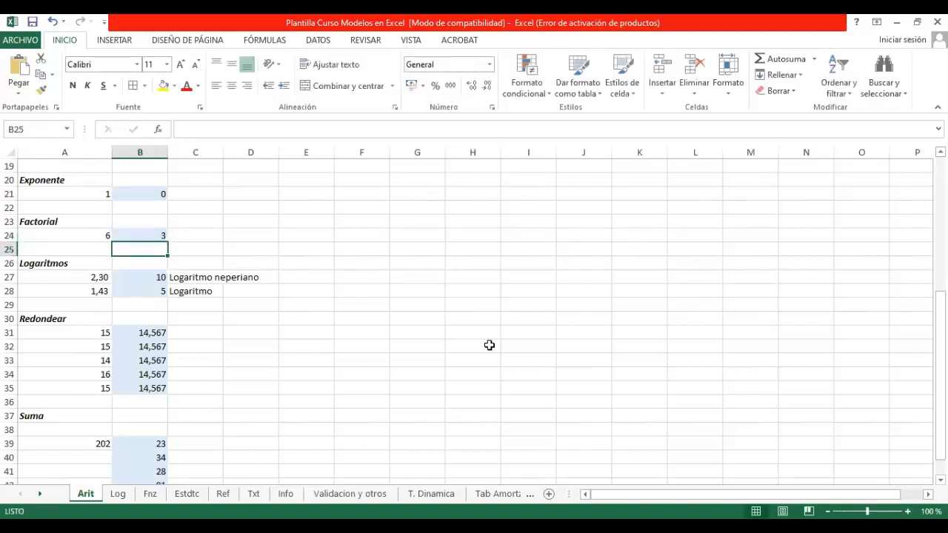
# Step: Show which cell the FACT formula in A24 references, leaving the formula as it is
pyautogui.press('Up')
pyautogui.press('Left')
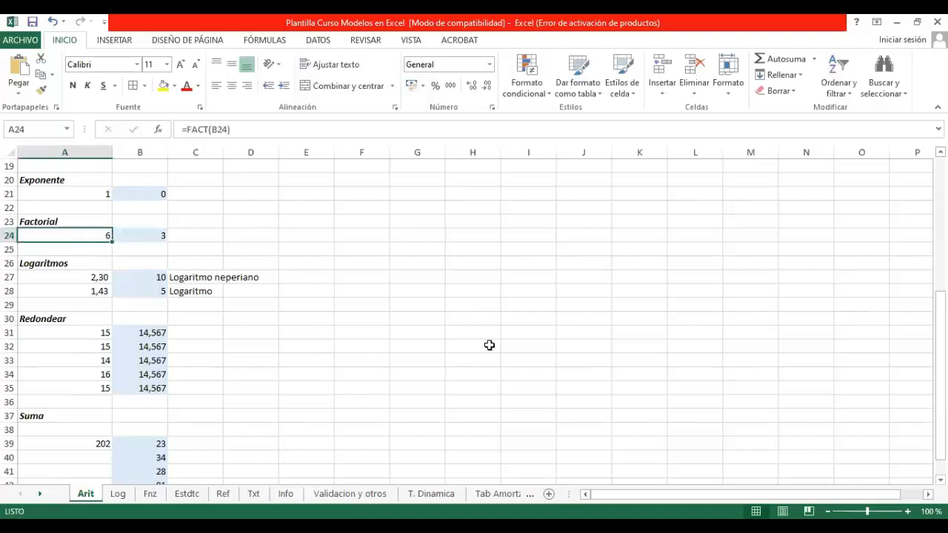
pyautogui.press('F2')
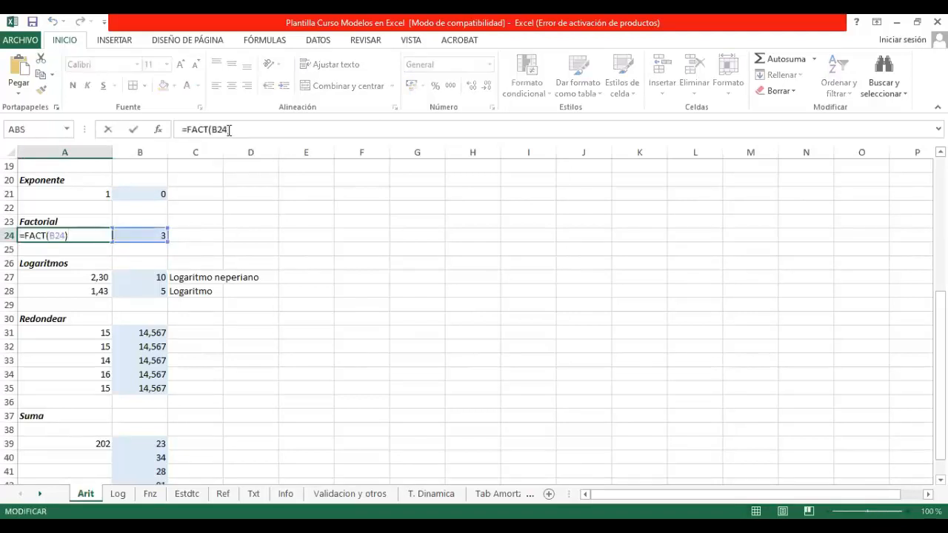
pyautogui.press('Return')
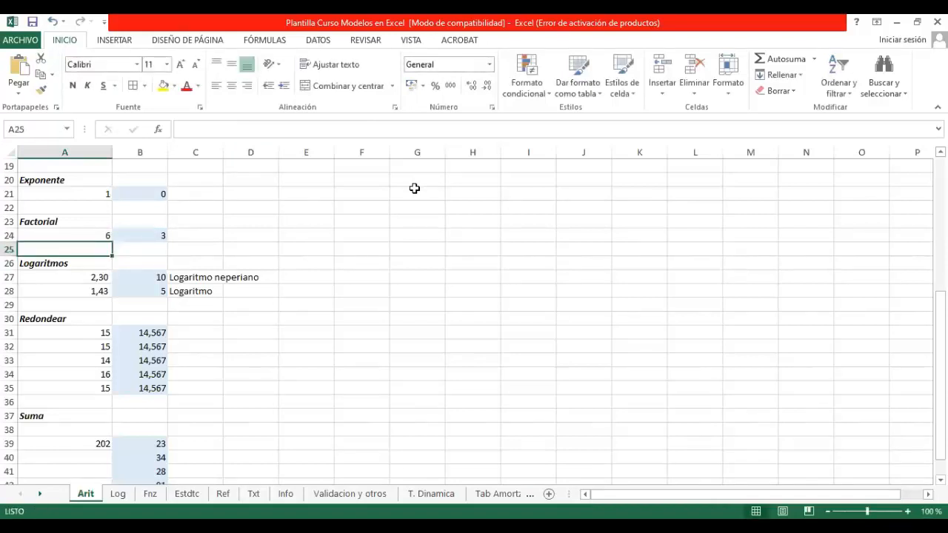
# Step: Inspect the LN formula in A27 and the LOG formula in A28 along with their arguments in column B
pyautogui.press('Down')
pyautogui.press('Down')
pyautogui.press('Down')
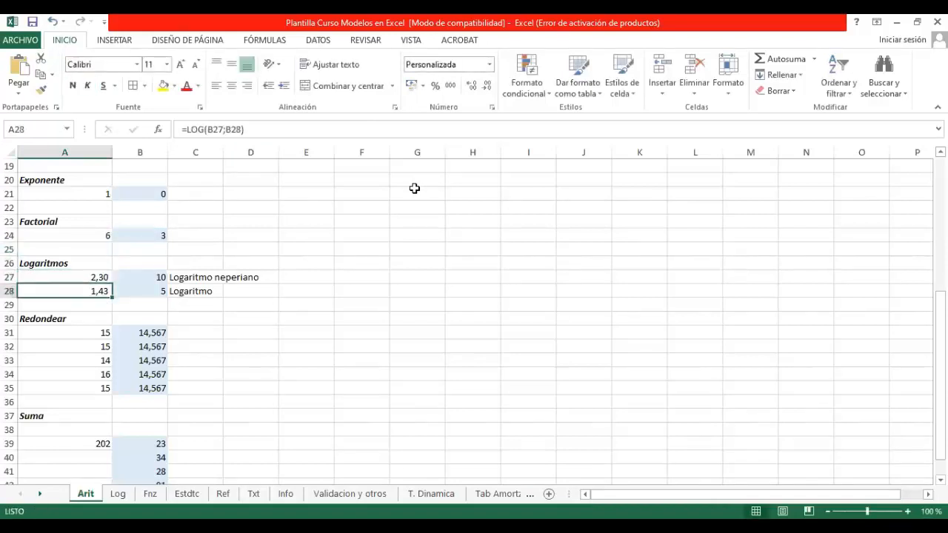
pyautogui.press('Right')
pyautogui.press('Up')
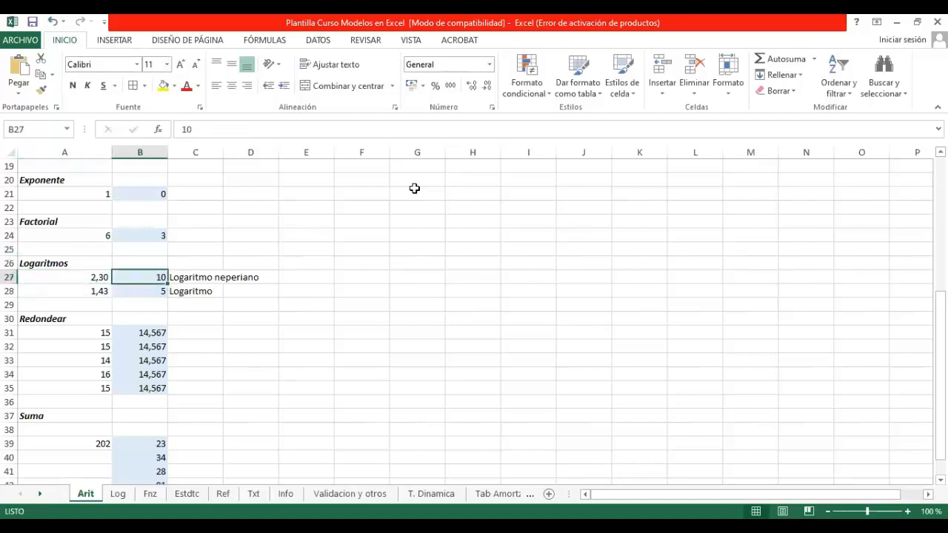
pyautogui.press('Left')
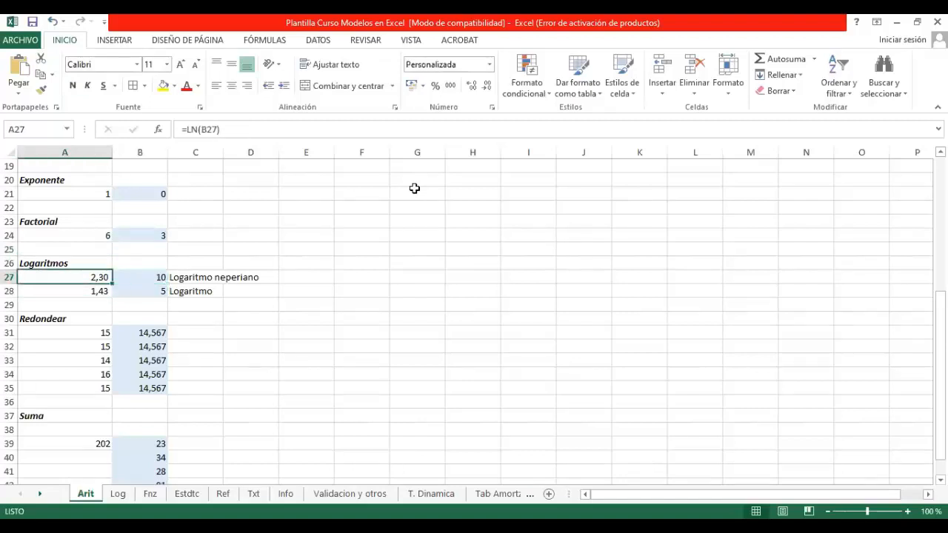
pyautogui.press('Down')
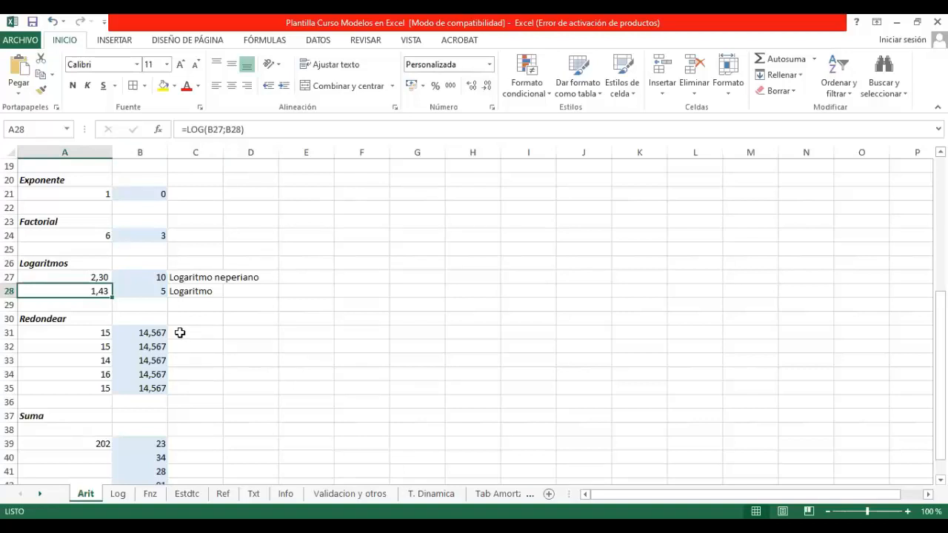
# Step: Inspect the REDONDEAR formula in A31 and the REDONDEAR.MAS formula in A32
pyautogui.click(95, 328)
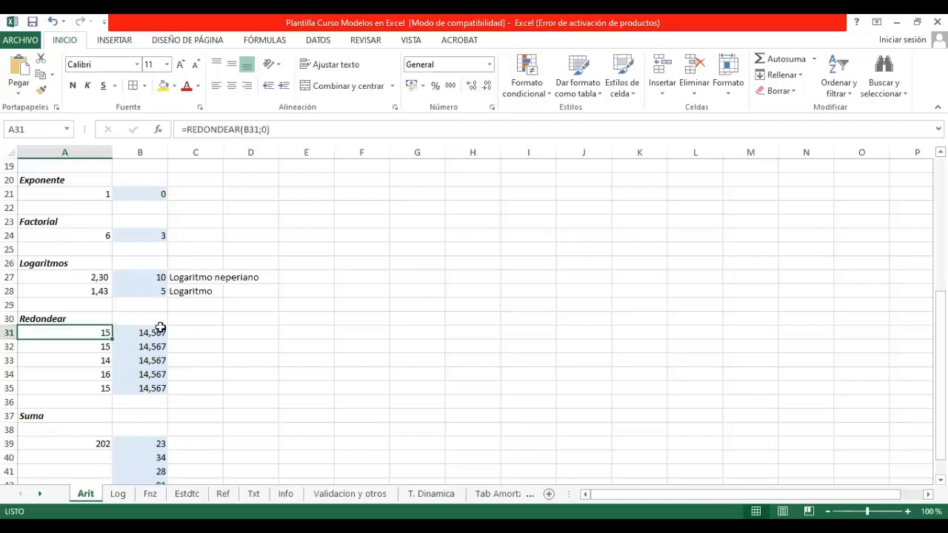
pyautogui.click(104, 348)
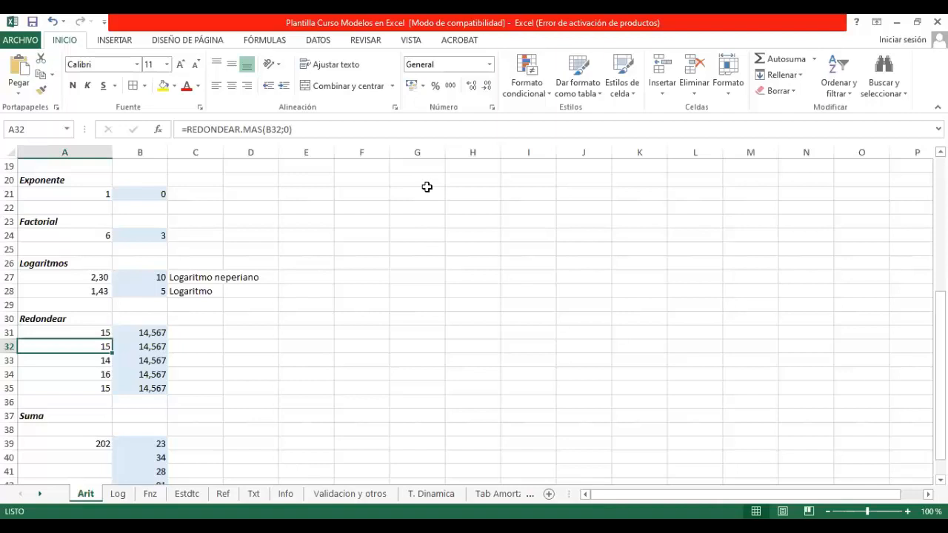
pyautogui.click(295, 129)
pyautogui.click(321, 260)
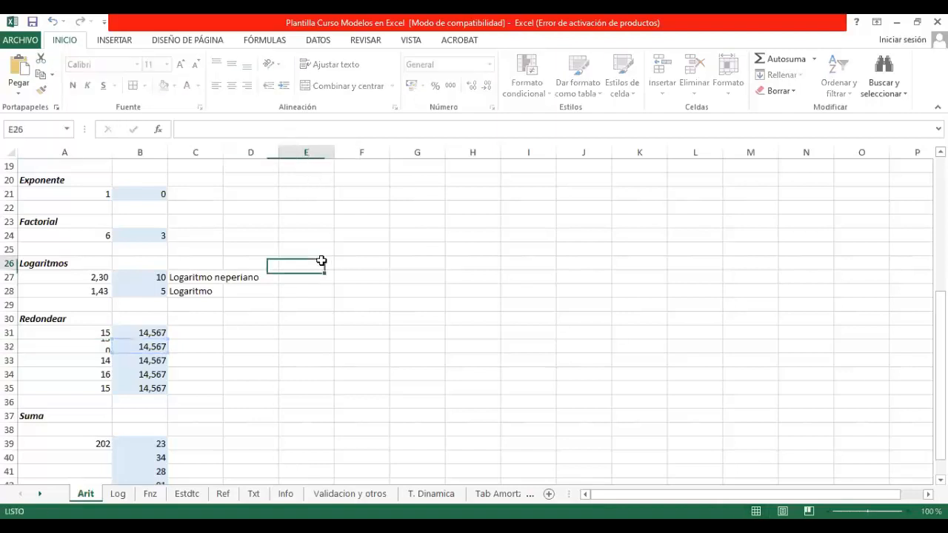
# Step: Search the function library for "redondear" from cell C31 and open the arguments of the REDONDEAR function
pyautogui.click(173, 332)
pyautogui.click(160, 130)
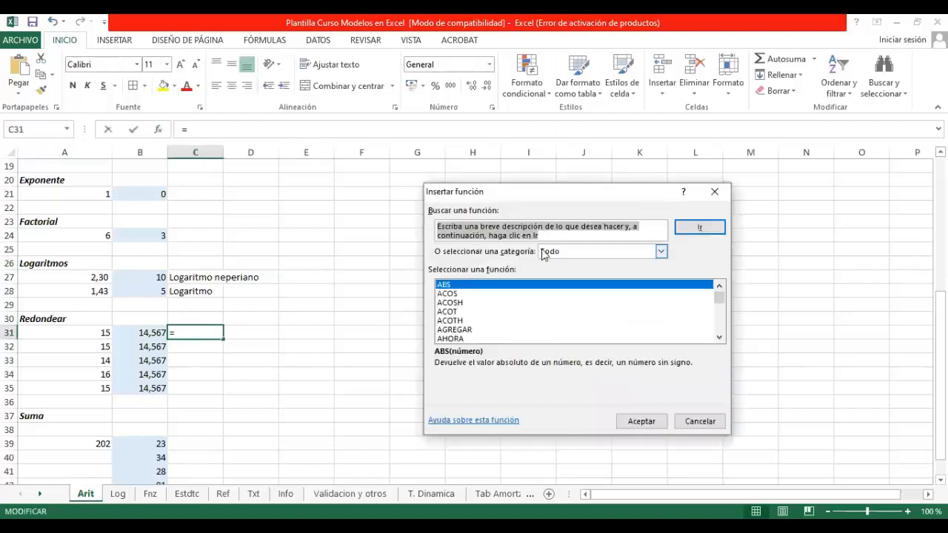
pyautogui.write('redondear')
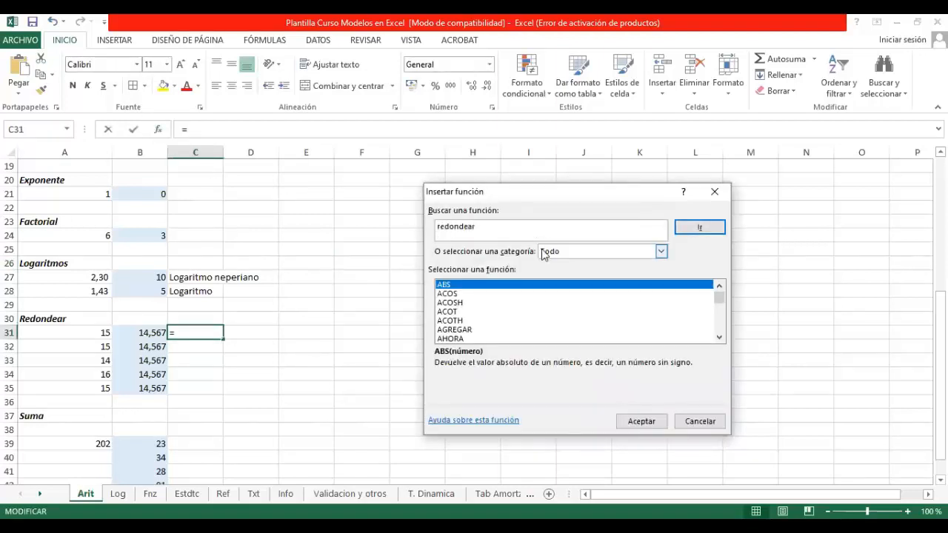
pyautogui.press('Return')
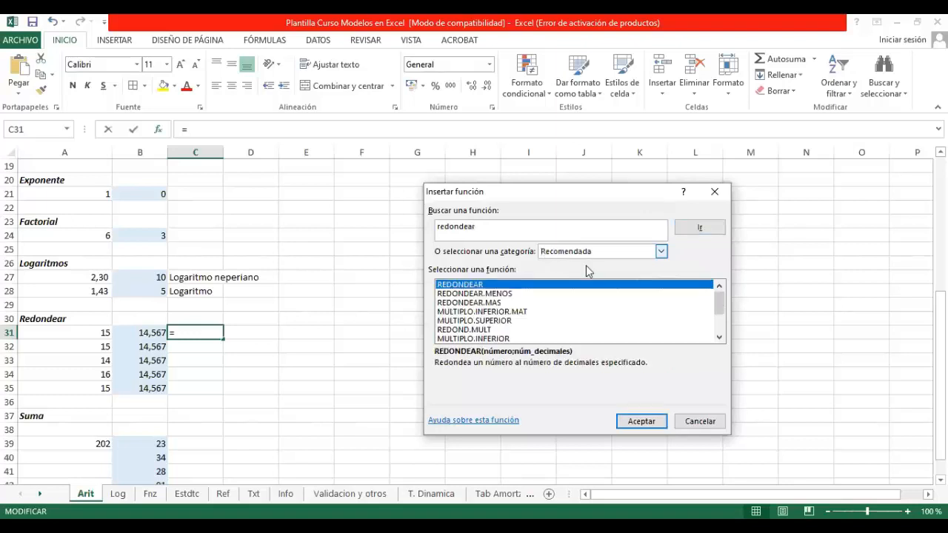
pyautogui.click(639, 420)
pyautogui.click(641, 421)
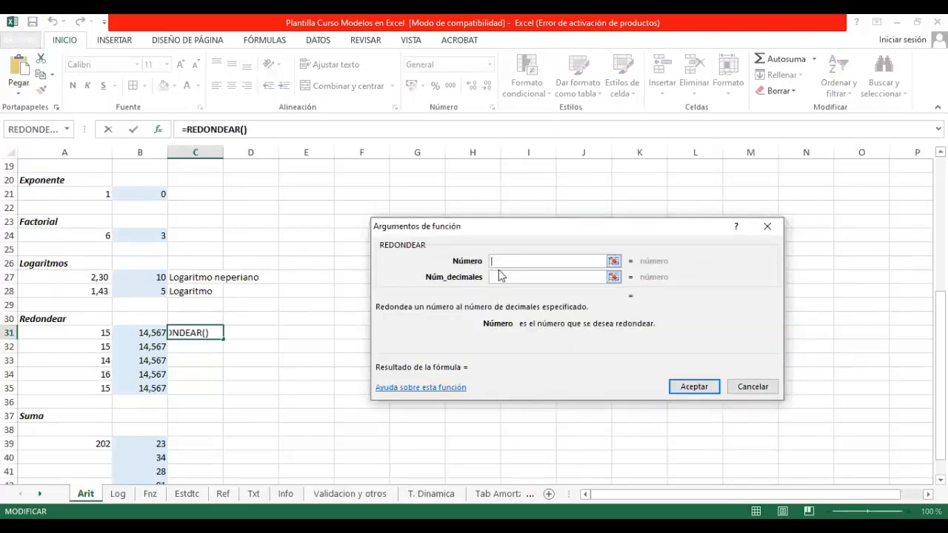
# Step: Check the Núm_decimales argument, try to insert REDONDEAR in C31 without arguments, and discard the entry
pyautogui.click(502, 276)
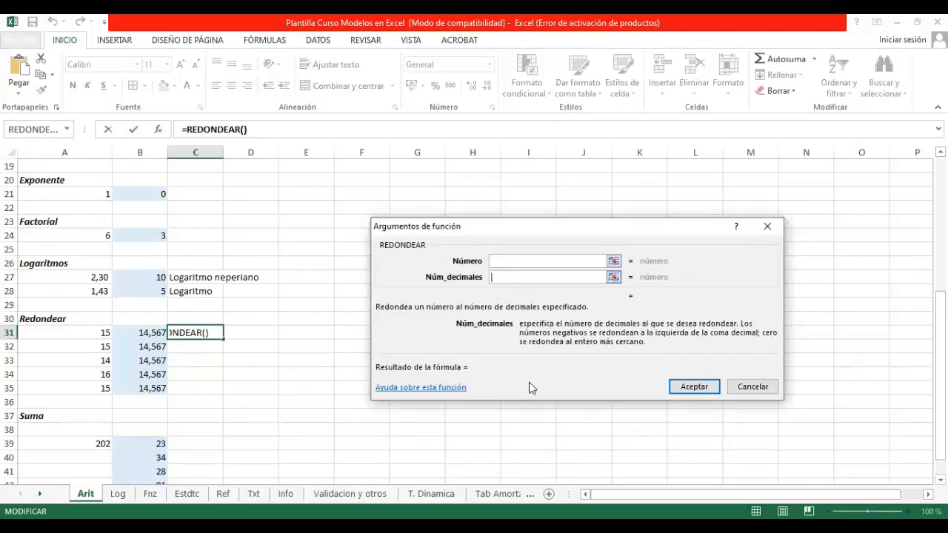
pyautogui.click(694, 386)
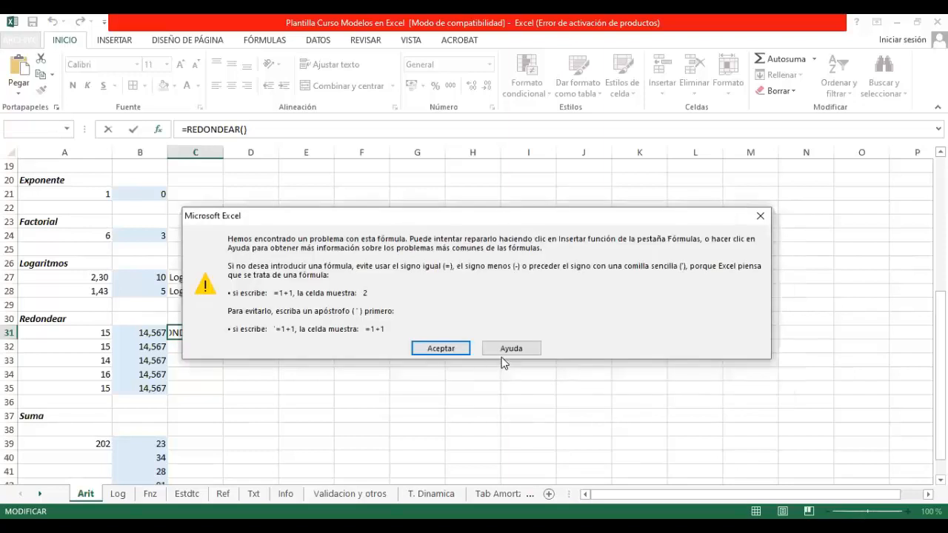
pyautogui.press('Return')
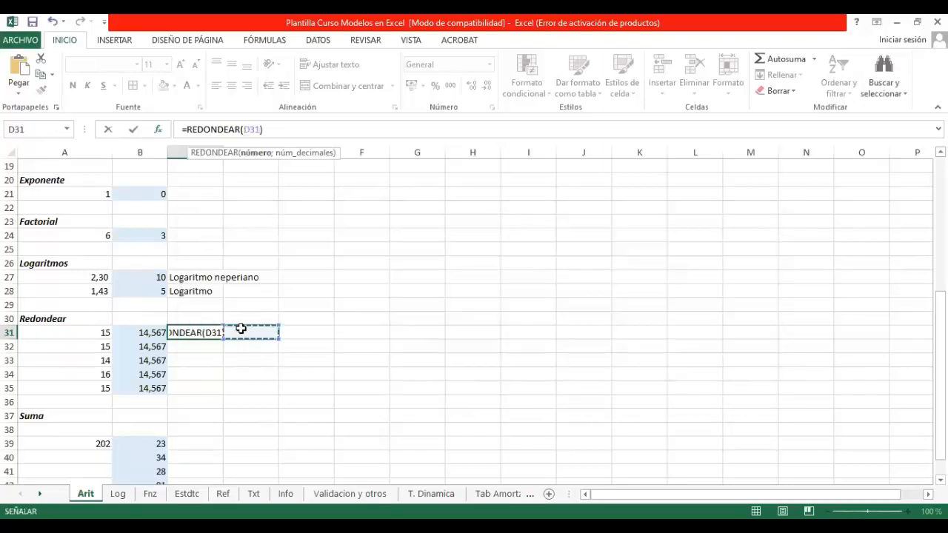
pyautogui.press('Escape')
# Step: Set the number of decimals in A31's REDONDEAR formula to 1
pyautogui.click(101, 332)
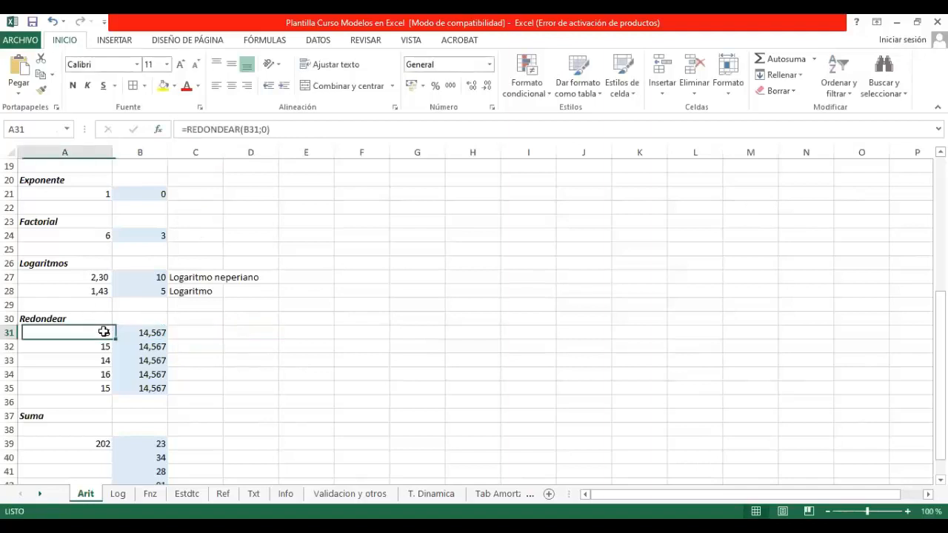
pyautogui.click(271, 130)
pyautogui.press('BackSpace')
pyautogui.write('1')
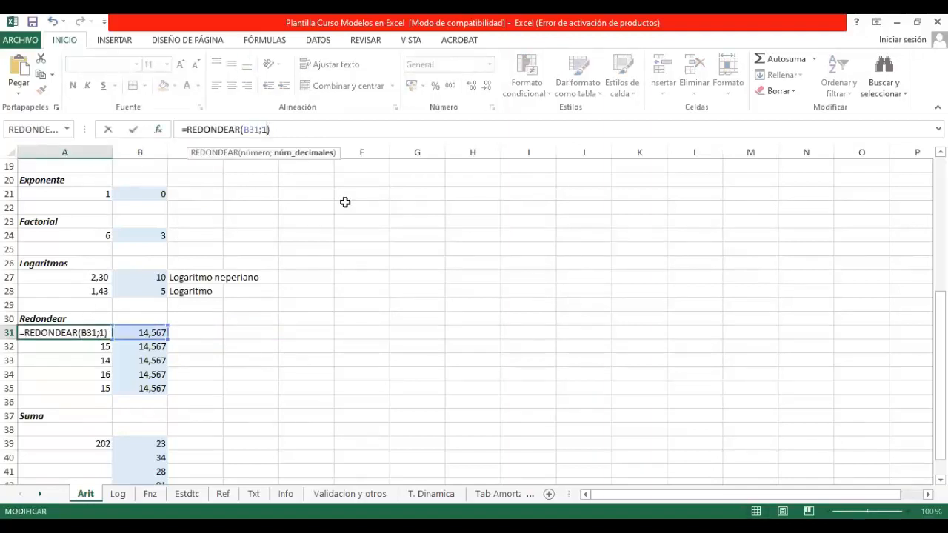
pyautogui.press('Return')
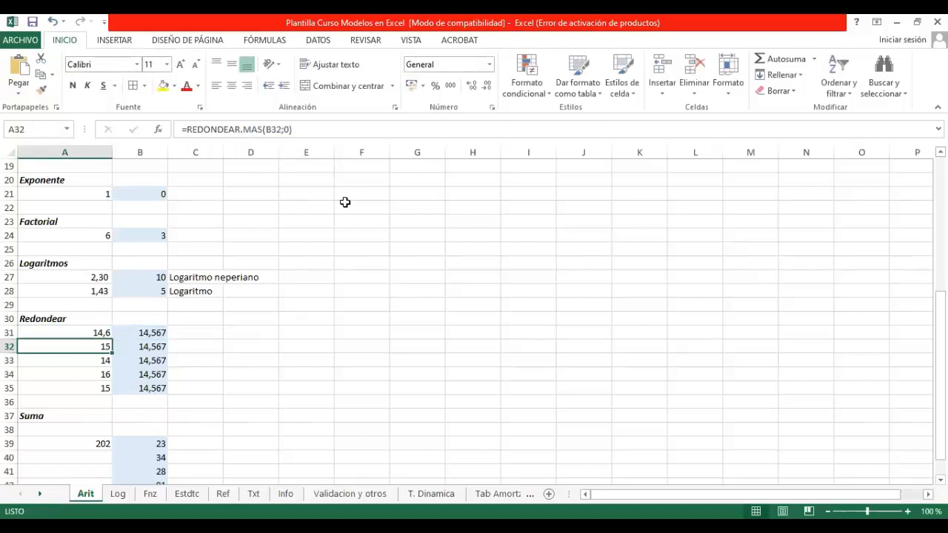
# Step: Enter the heading "Número decimales" in C30 and the value 0 in C31
pyautogui.press('Up')
pyautogui.press('Right')
pyautogui.press('Right')
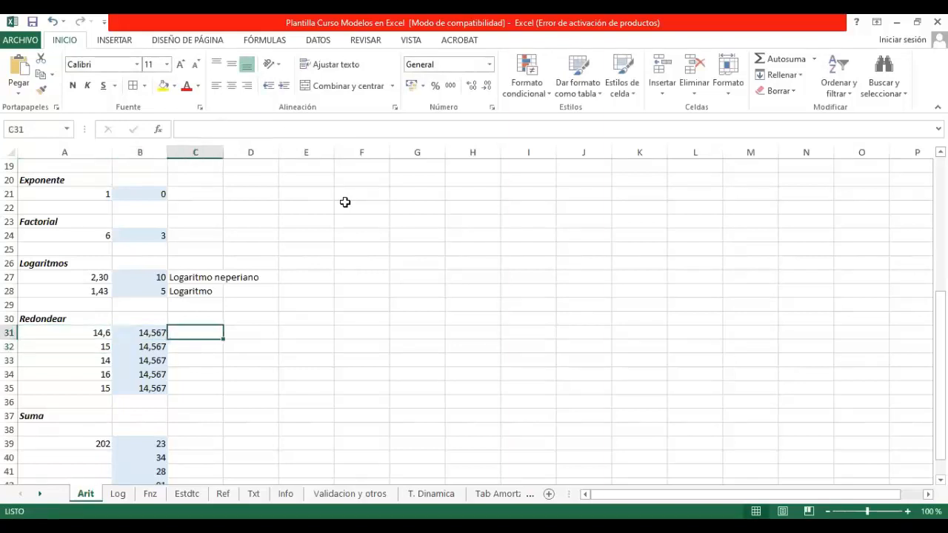
pyautogui.press('Up')
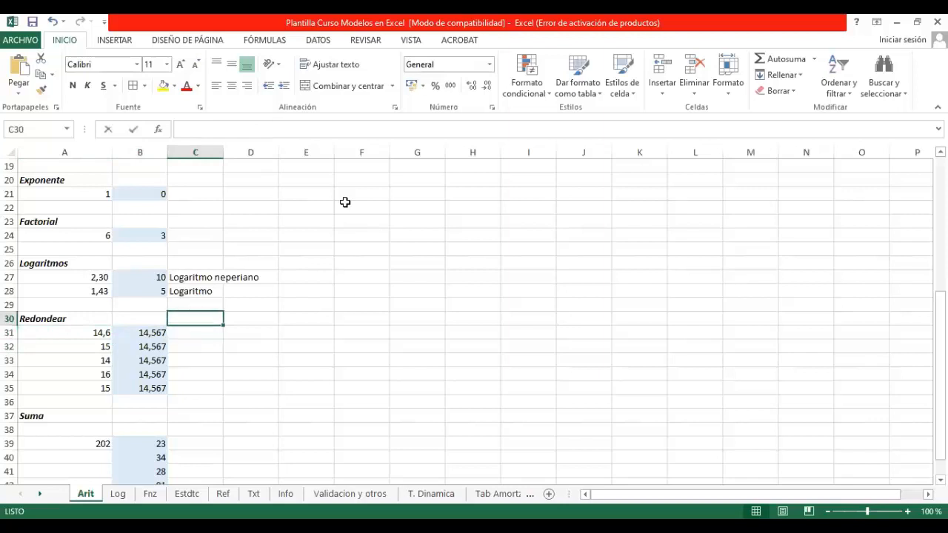
pyautogui.write('Número de')
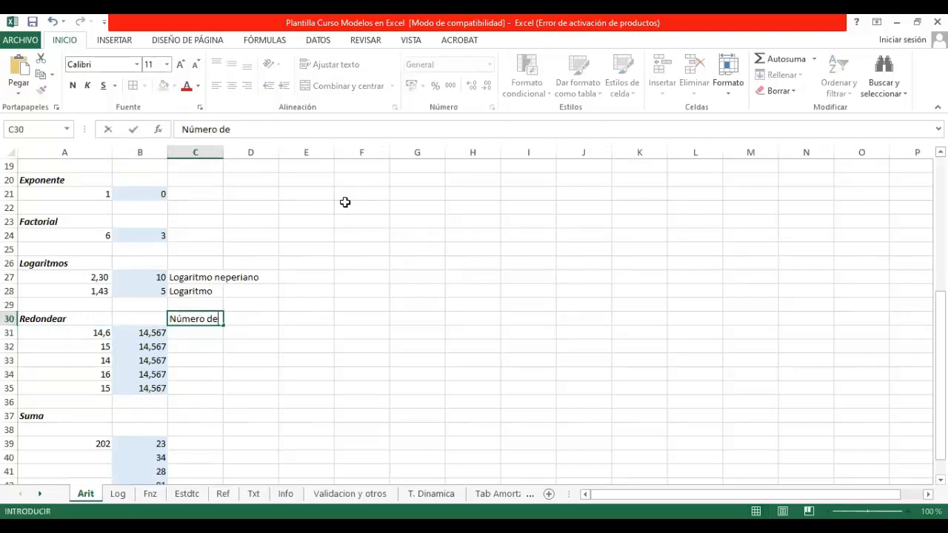
pyautogui.write('cimales')
pyautogui.press('Return')
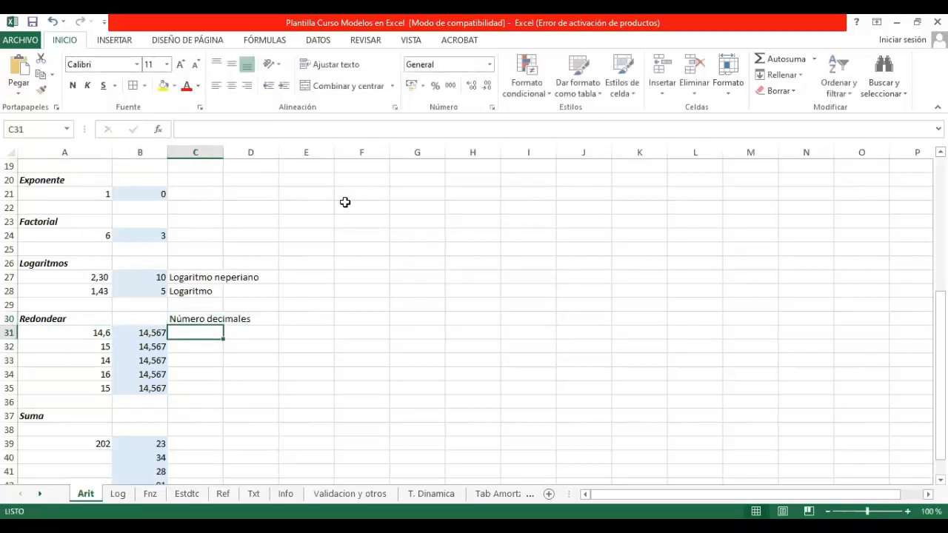
pyautogui.write('0')
pyautogui.press('Return')
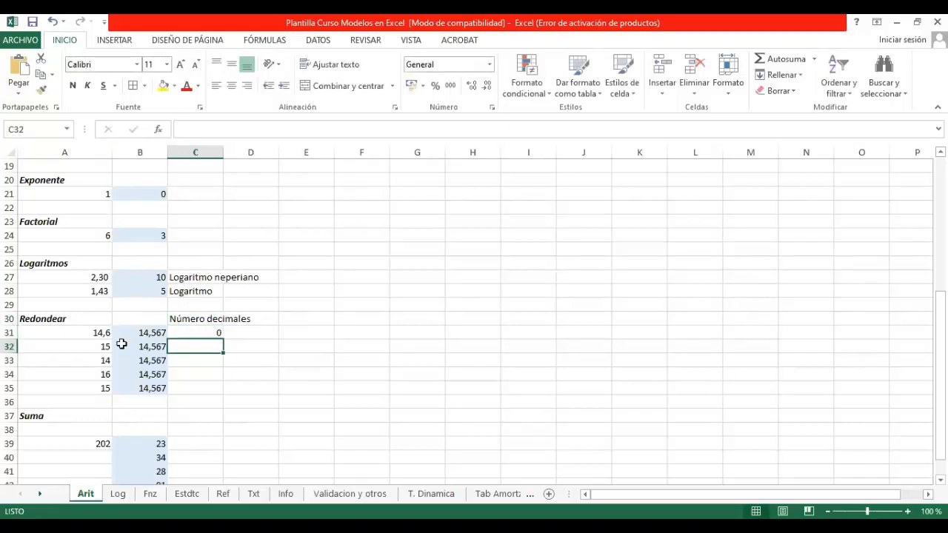
# Step: Replace the fixed number of decimals in A31 with a cell reference, making the formula =REDONDEAR(B31;C31)
pyautogui.press('Up')
pyautogui.press('Left')
pyautogui.press('Left')
pyautogui.press('F2')
pyautogui.press('Left')
pyautogui.press('BackSpace')
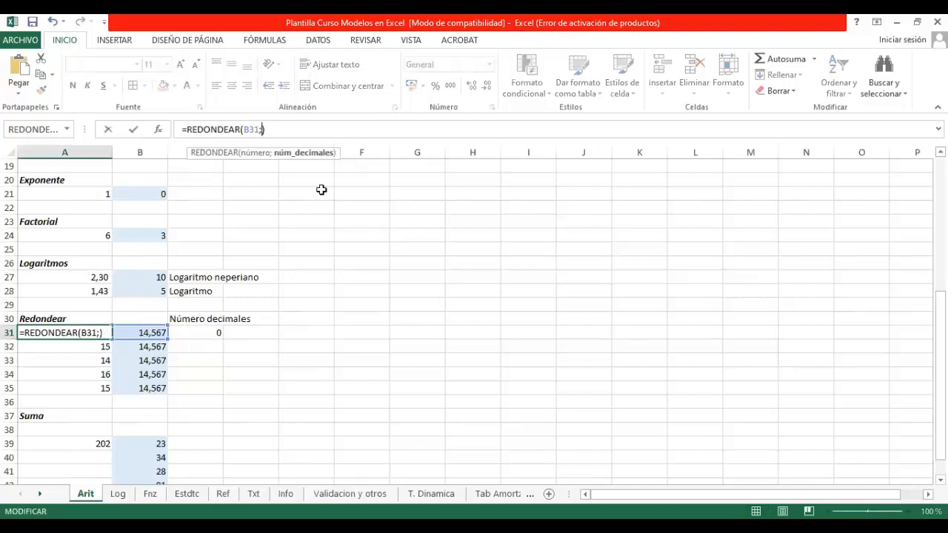
pyautogui.press('F2')
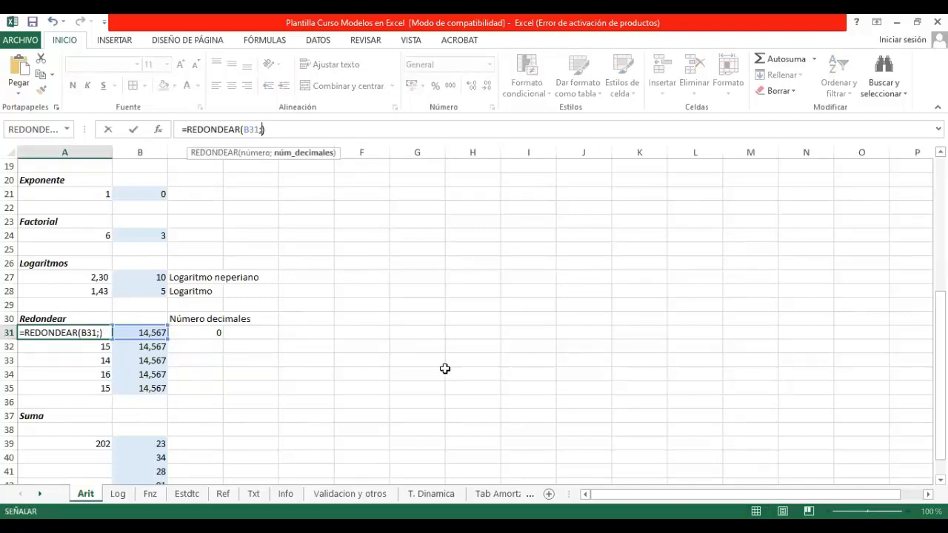
pyautogui.press('Return')
# Step: Test the rounding in A31 with 1 and 2 decimals in C31, and set C31 back to 0
pyautogui.press('Up')
pyautogui.press('Right')
pyautogui.press('Right')
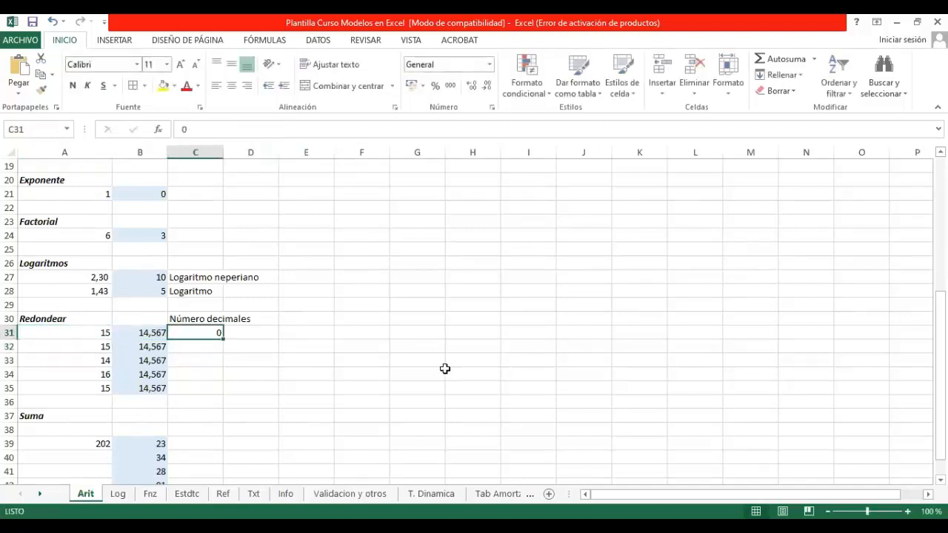
pyautogui.write('1')
pyautogui.press('Return')
pyautogui.press('Up')
pyautogui.write('2')
pyautogui.press('Return')
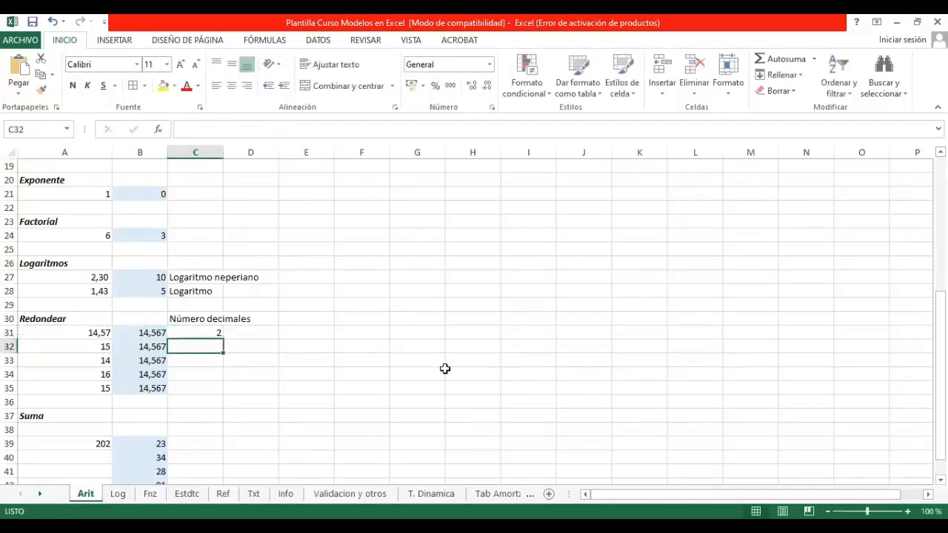
pyautogui.press('Up')
pyautogui.press('Left')
pyautogui.press('Left')
pyautogui.press('Right')
pyautogui.press('Right')
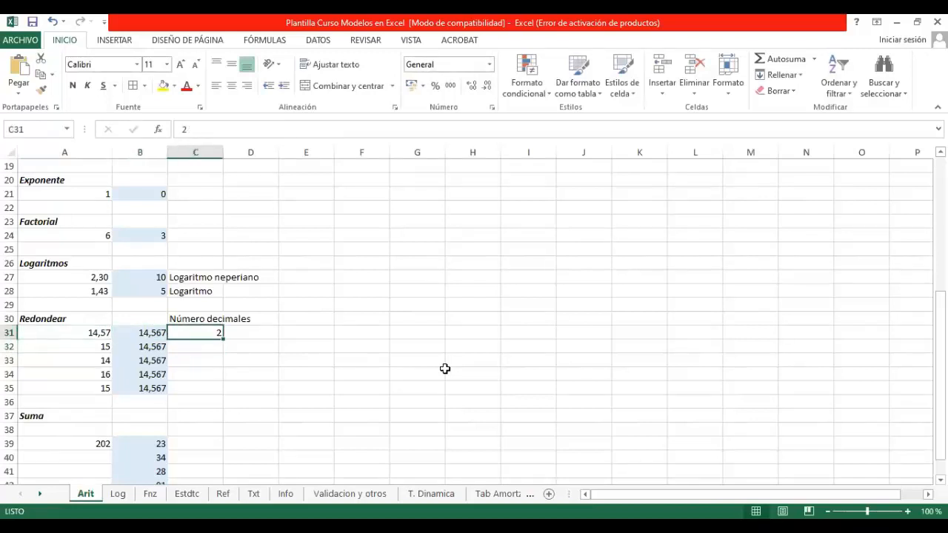
pyautogui.write('0')
pyautogui.press('Return')
# Step: Inspect the REDONDEAR, REDONDEAR.MAS, REDONDEAR.MENOS, REDONDEA.PAR and REDONDEA.IMPAR formulas in A31 through A35
pyautogui.press('Left')
pyautogui.press('Left')
pyautogui.press('Up')
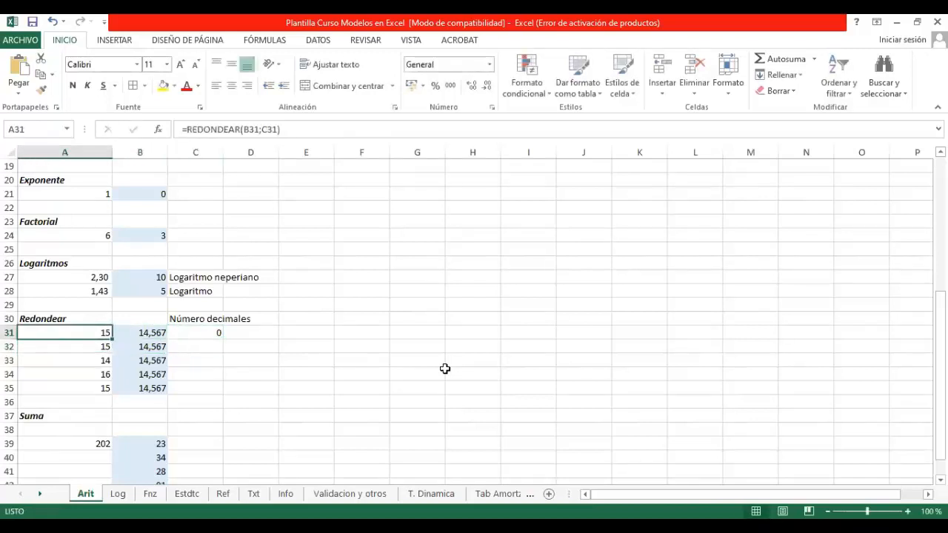
pyautogui.press('Down')
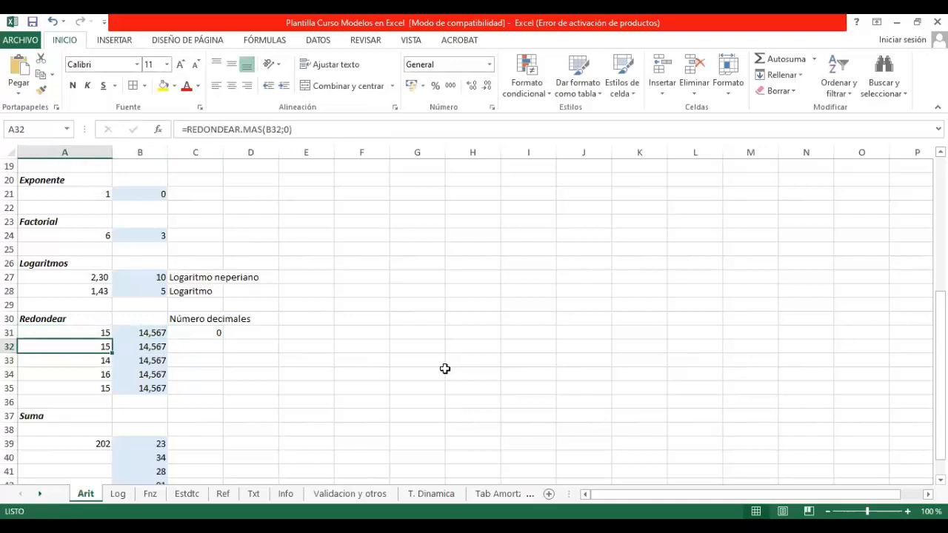
pyautogui.press('Down')
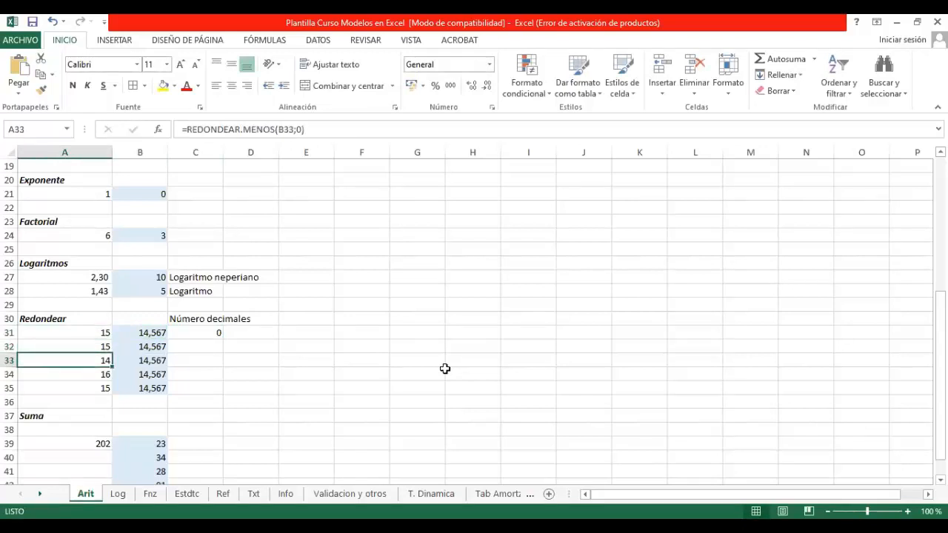
pyautogui.press('Down')
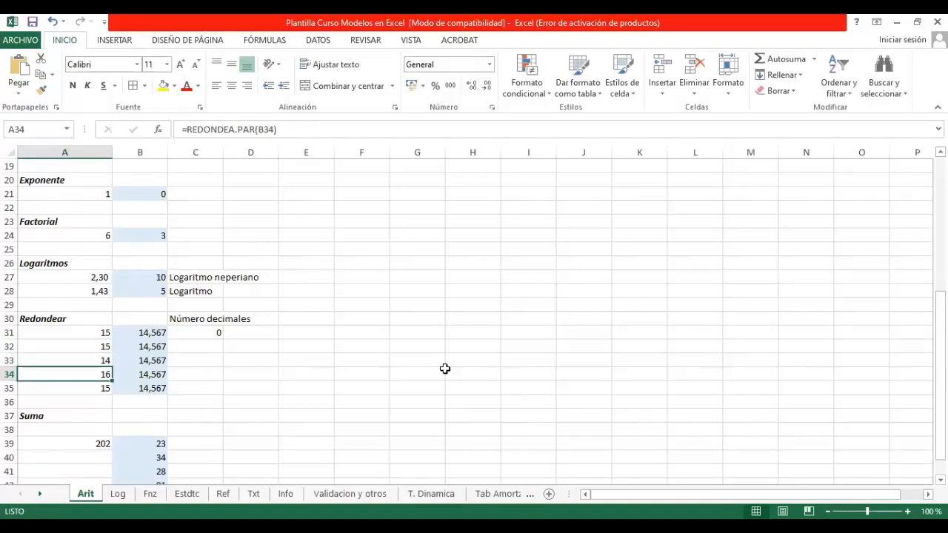
pyautogui.press('Down')
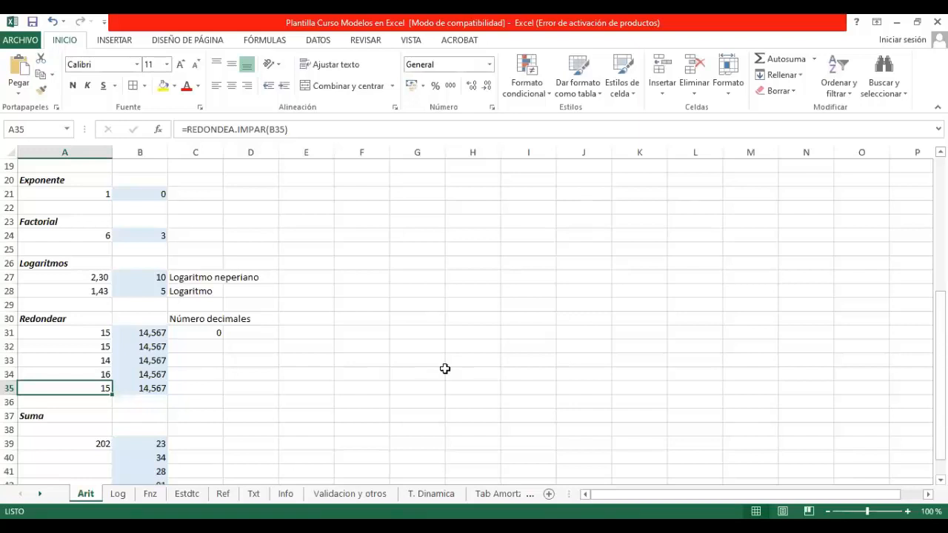
pyautogui.press('Down')
pyautogui.press('Down')
pyautogui.press('Down')
pyautogui.press('Down')
pyautogui.press('Down')
pyautogui.press('Down')
pyautogui.press('Down')
pyautogui.press('Down')
pyautogui.press('Down')
pyautogui.press('Down')
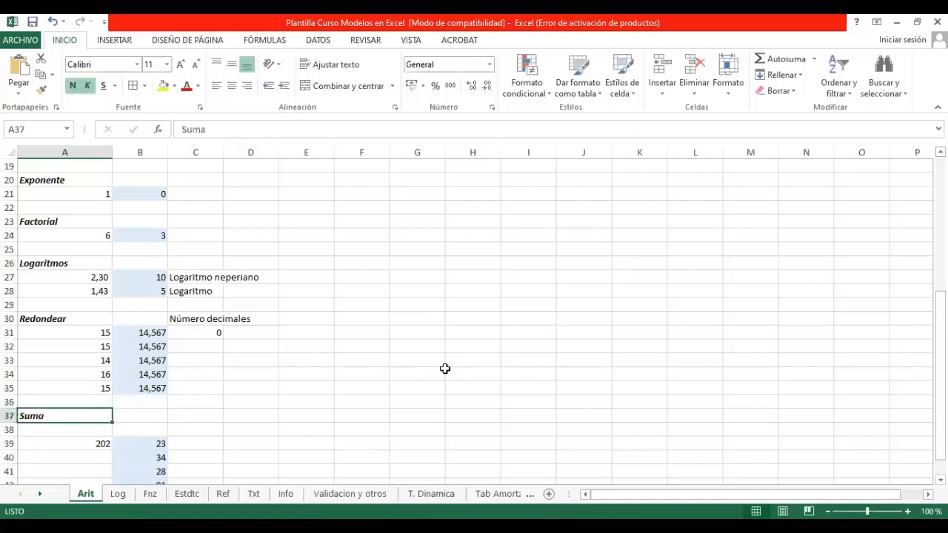
pyautogui.press('Up')
pyautogui.press('Up')
pyautogui.press('Up')
pyautogui.press('Up')
pyautogui.press('Up')
pyautogui.press('Up')
pyautogui.press('Down')
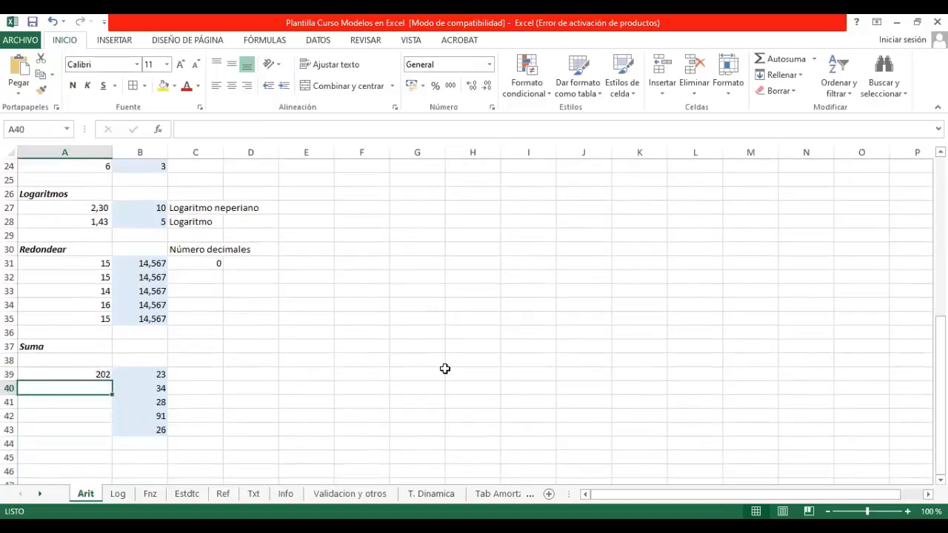
# Step: Try adding the values cell by cell in A40 with +B39+B40+B41+B42+B43, and clear the cell
pyautogui.write('+')
pyautogui.click(139, 374)
pyautogui.write('+')
pyautogui.click(140, 385)
pyautogui.write('+')
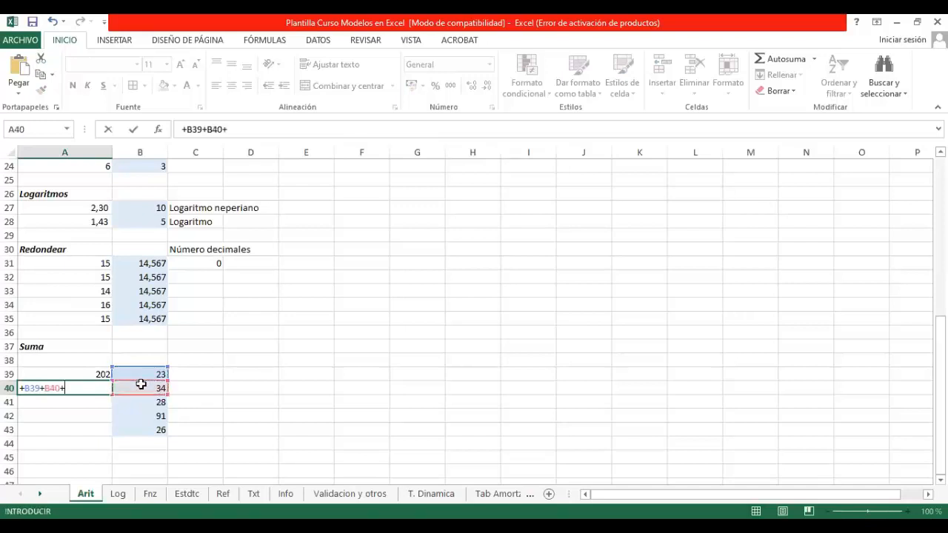
pyautogui.click(147, 402)
pyautogui.write('+')
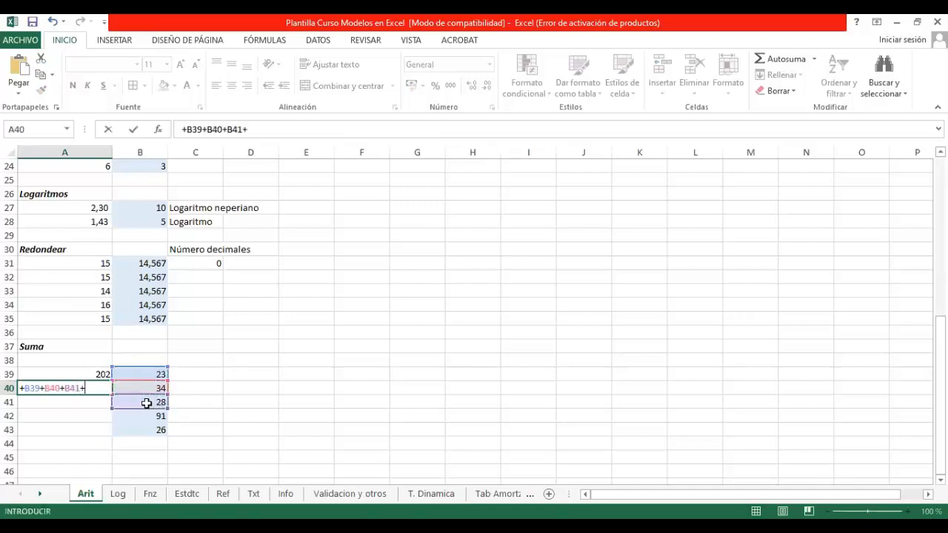
pyautogui.click(162, 418)
pyautogui.write('+')
pyautogui.click(154, 430)
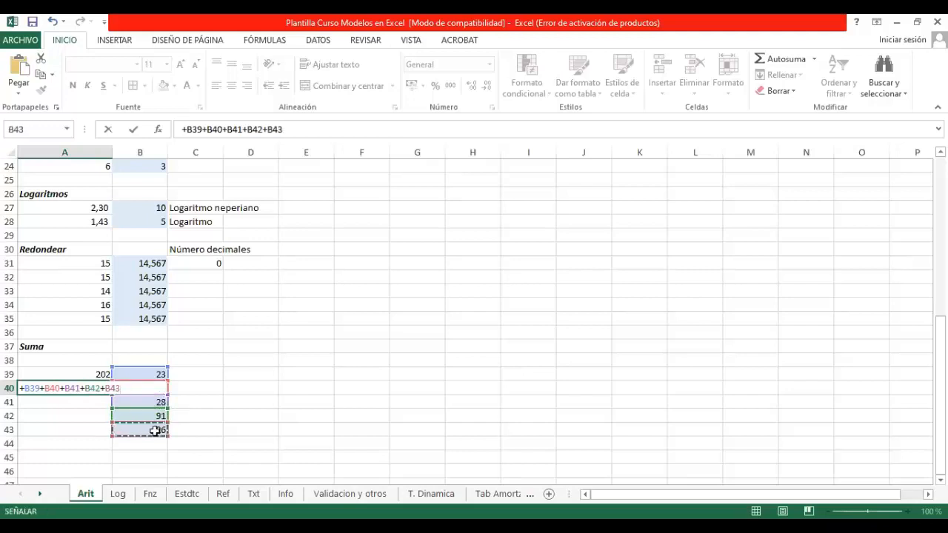
pyautogui.press('Return')
pyautogui.press('Up')
pyautogui.press('Delete')
# Step: Review the SUMA formula in A39 and try =SUMA(G27;N33;I42) on scattered cells in A40, clearing it again
pyautogui.click(99, 377)
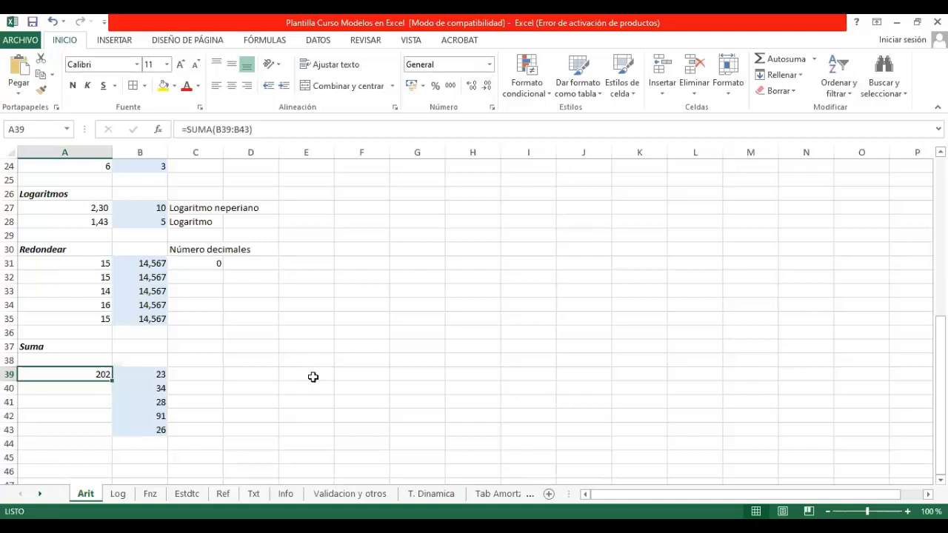
pyautogui.click(99, 385)
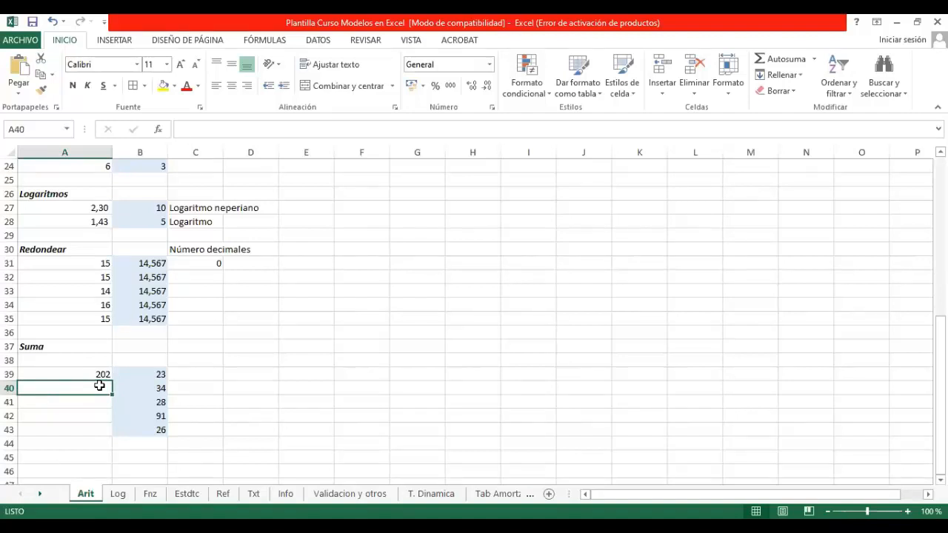
pyautogui.write('=sum')
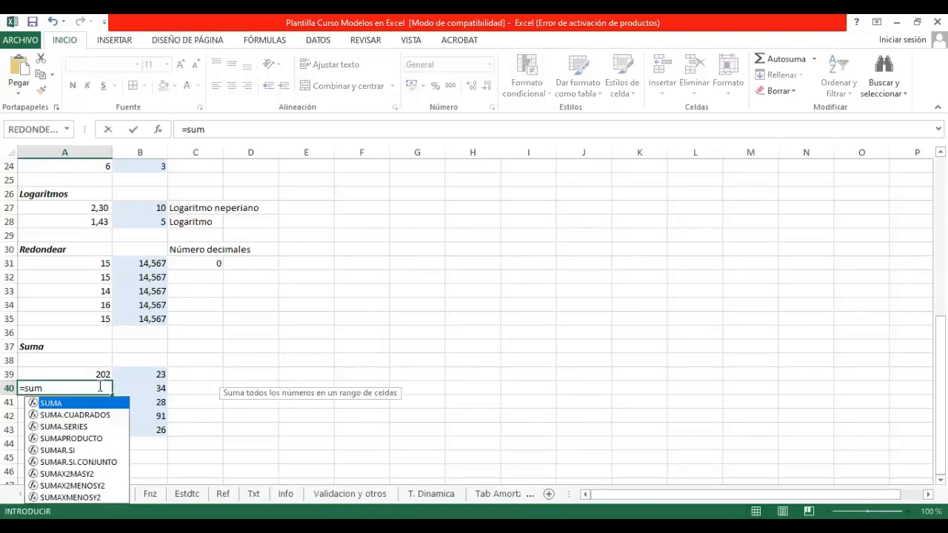
pyautogui.write('a(')
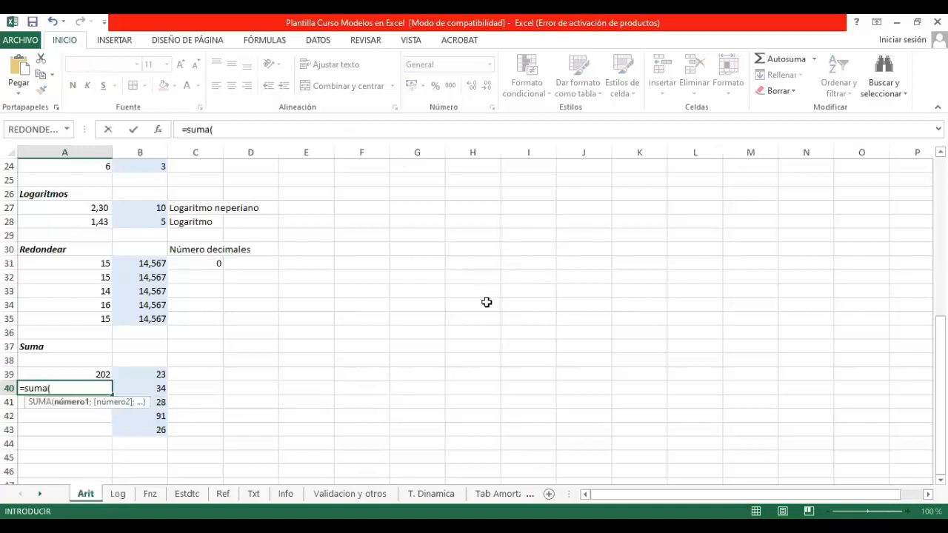
pyautogui.click(427, 206)
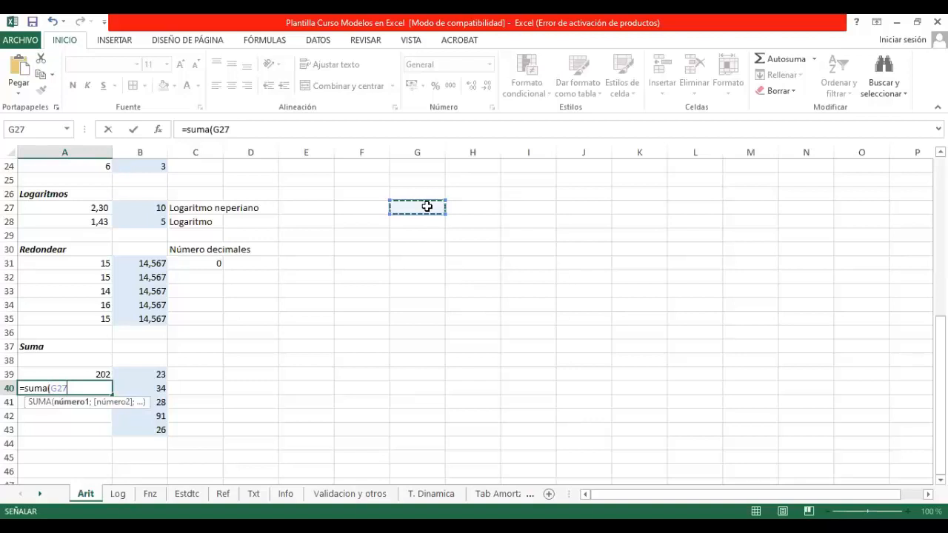
pyautogui.write(';')
pyautogui.click(781, 292)
pyautogui.write(';')
pyautogui.click(549, 416)
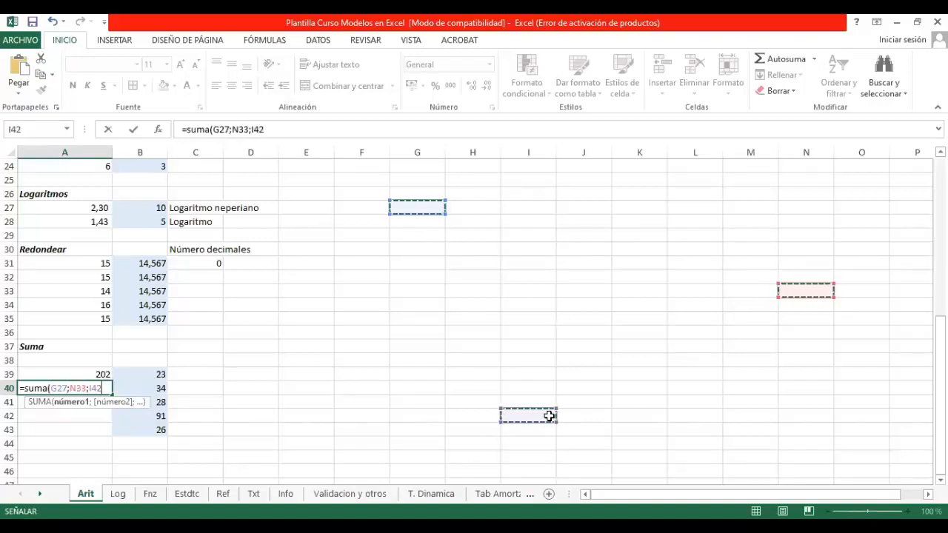
pyautogui.write(')')
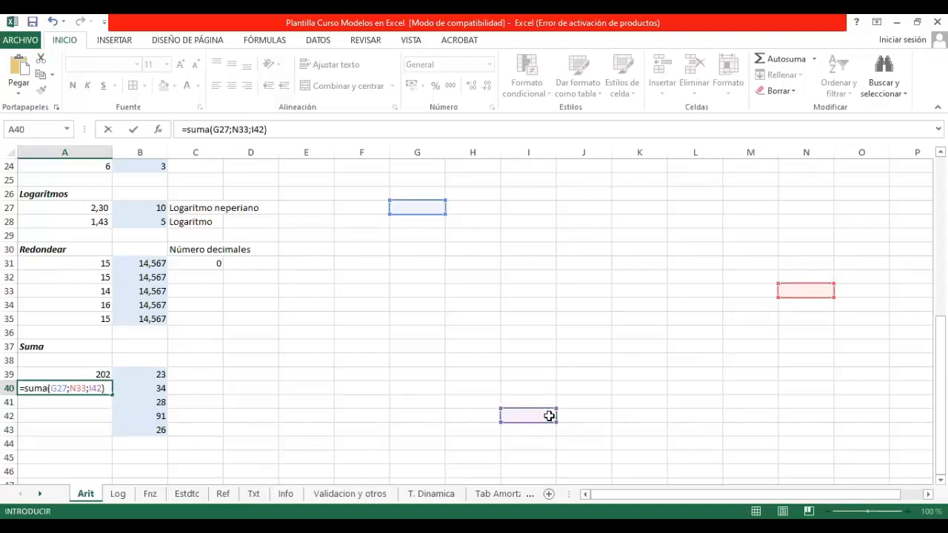
pyautogui.press('Return')
pyautogui.press('Up')
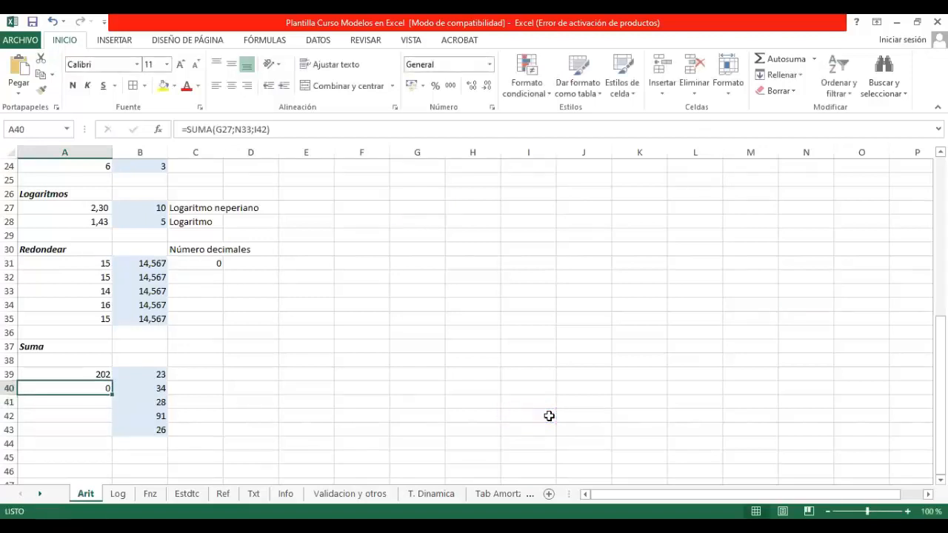
pyautogui.press('Delete')
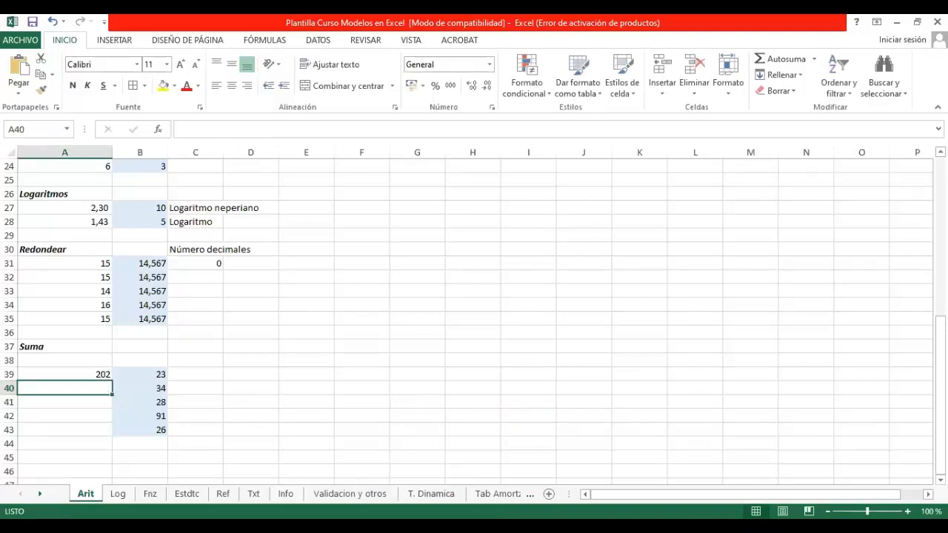
# Step: Switch to the Log sheet and inspect the FALSO formula in A4
pyautogui.scroll(1, 298, 411)
pyautogui.scroll(7, 297, 410)
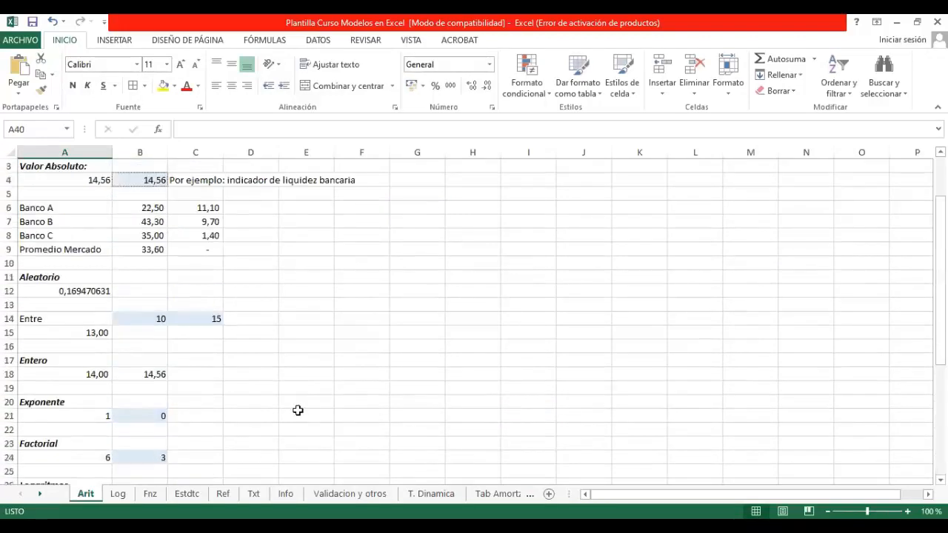
pyautogui.click(117, 493)
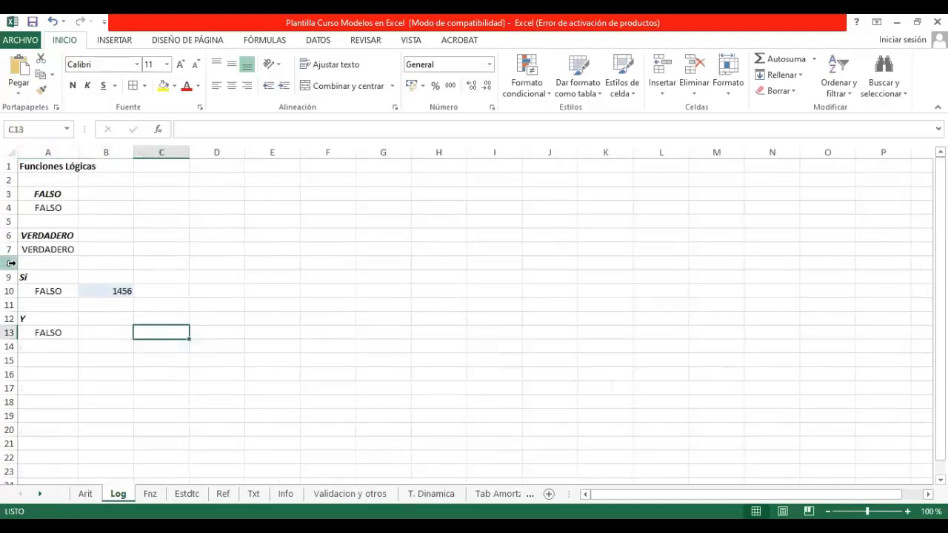
pyautogui.click(51, 208)
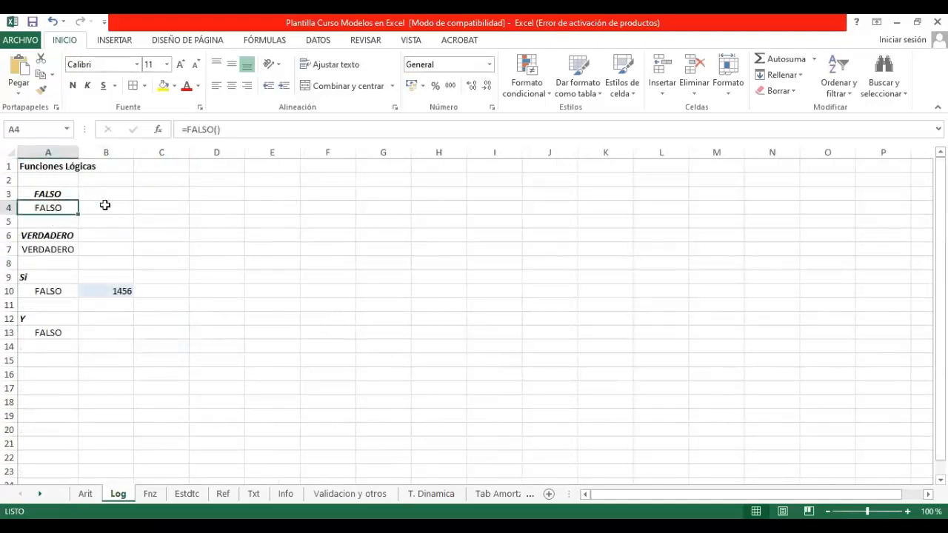
# Step: Inspect the FALSO heading and formula in A3 and A4, plus the VERDADERO formula in A7
pyautogui.click(105, 205)
pyautogui.click(43, 207)
pyautogui.click(49, 193)
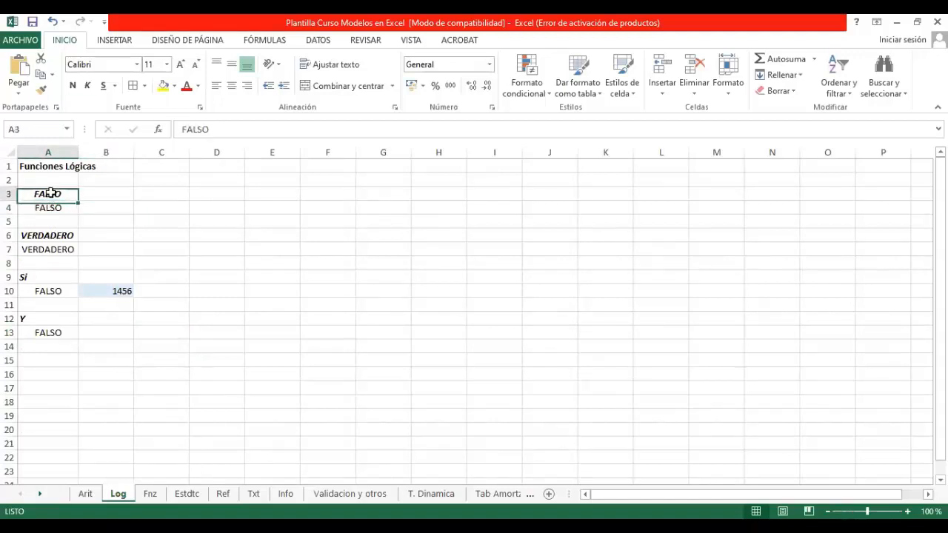
pyautogui.click(48, 208)
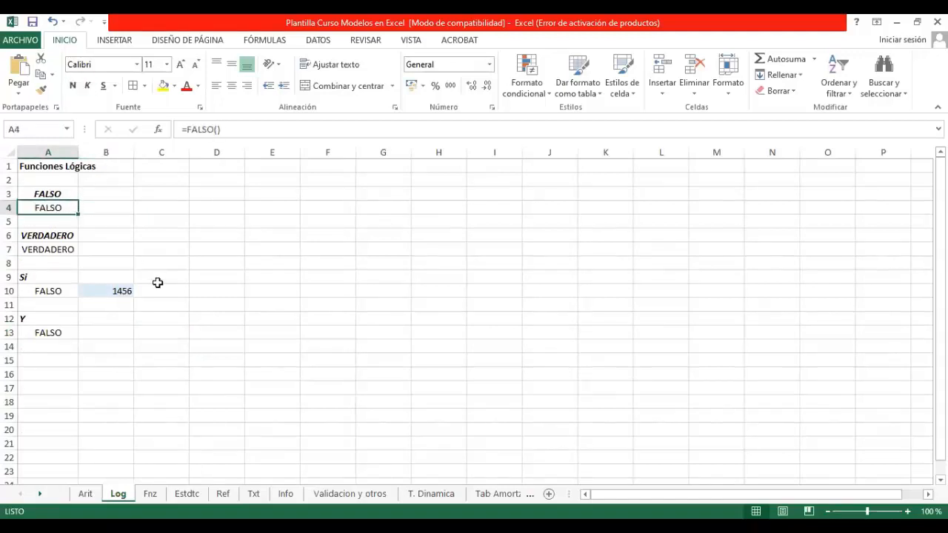
pyautogui.click(59, 249)
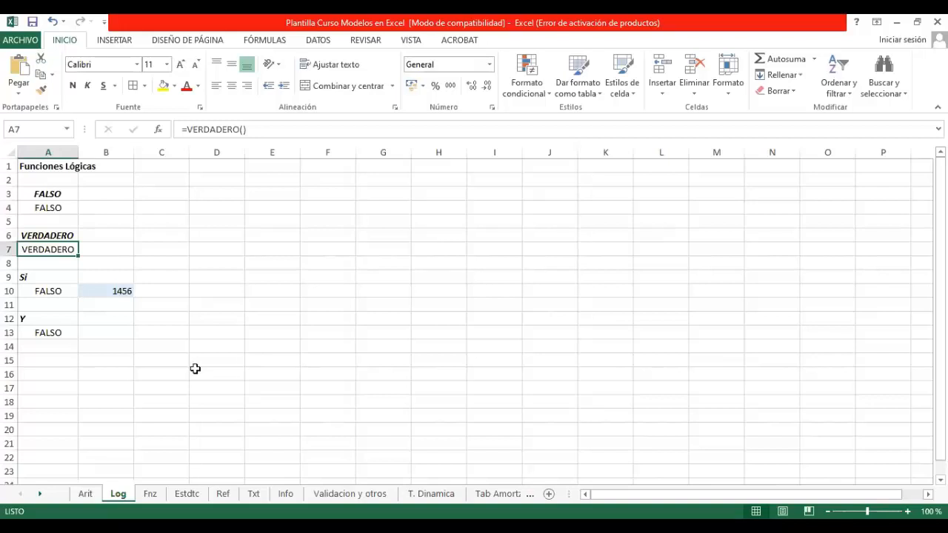
# Step: Inspect the SI formula in A10 together with the value in B10 that it tests
pyautogui.click(59, 291)
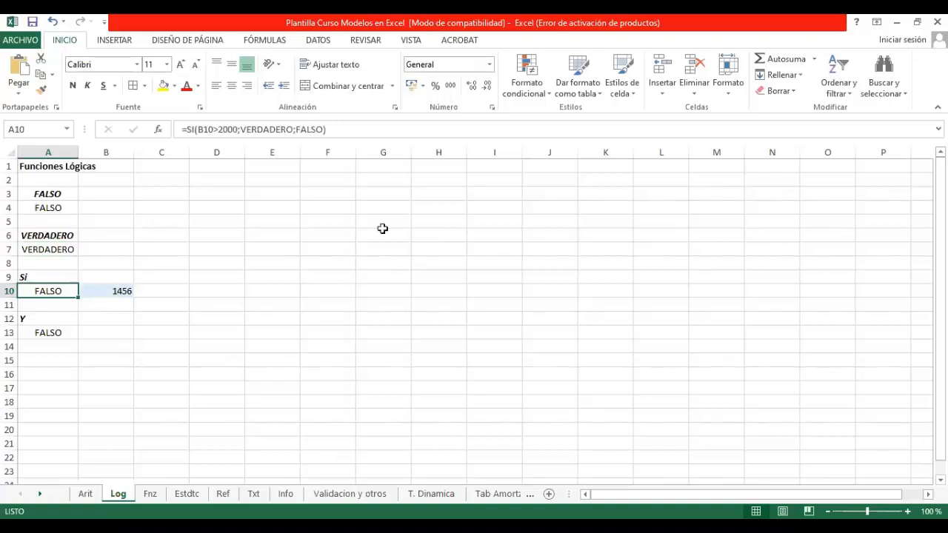
pyautogui.click(165, 220)
pyautogui.click(123, 290)
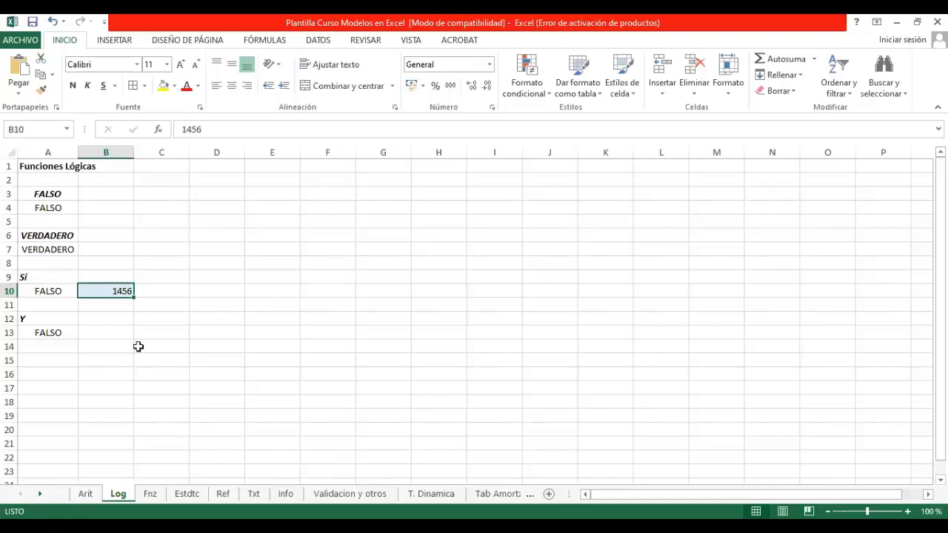
pyautogui.click(43, 289)
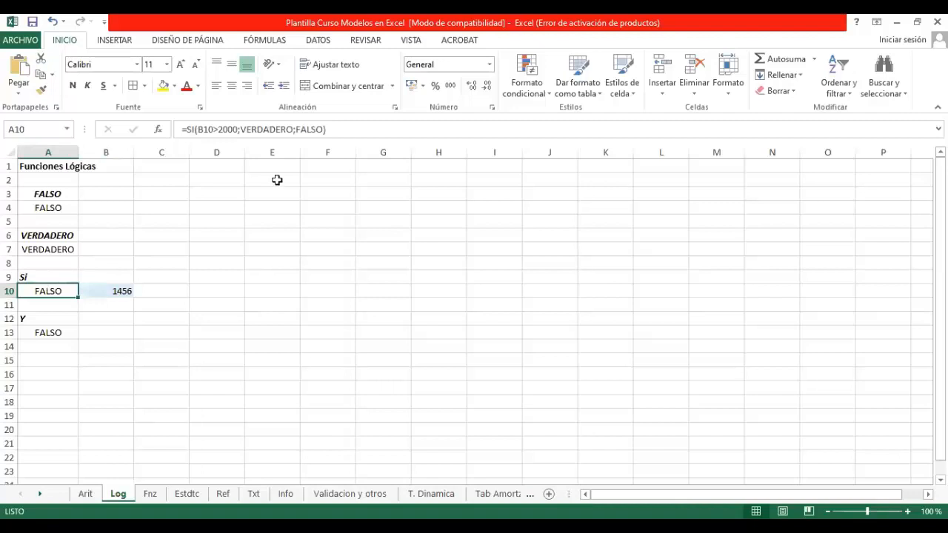
# Step: Replace the fixed limit in A10's SI test with a reference to C10, giving =SI(B10>C10;VERDADERO;FALSO)
pyautogui.doubleClick(219, 129)
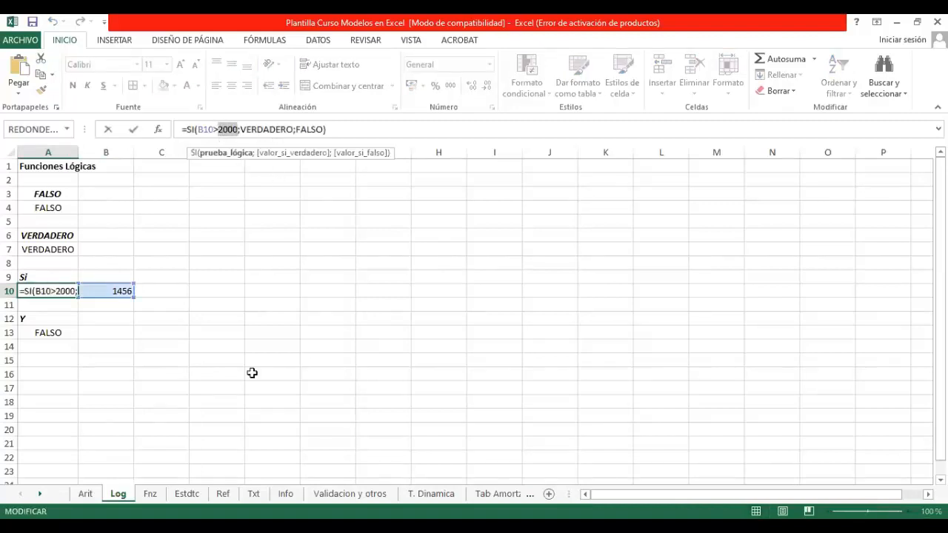
pyautogui.press('BackSpace')
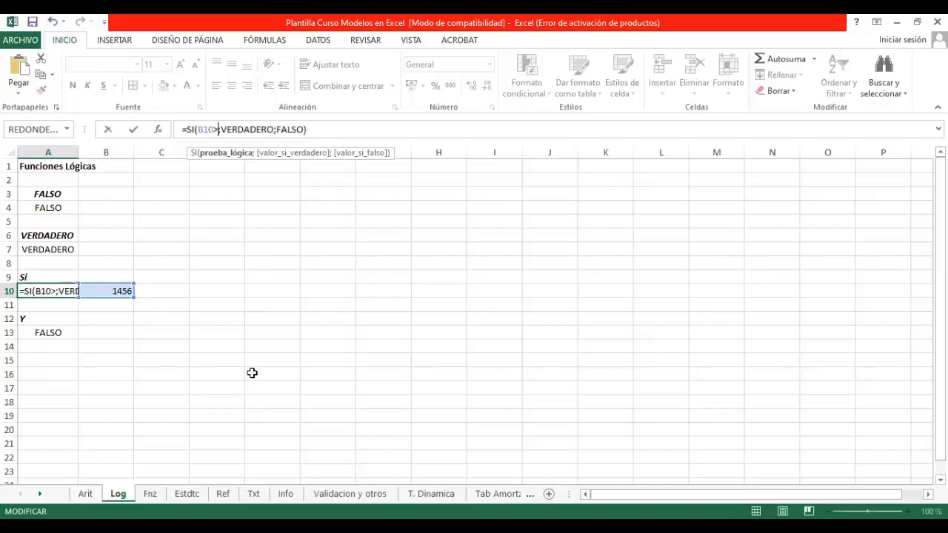
pyautogui.click(165, 290)
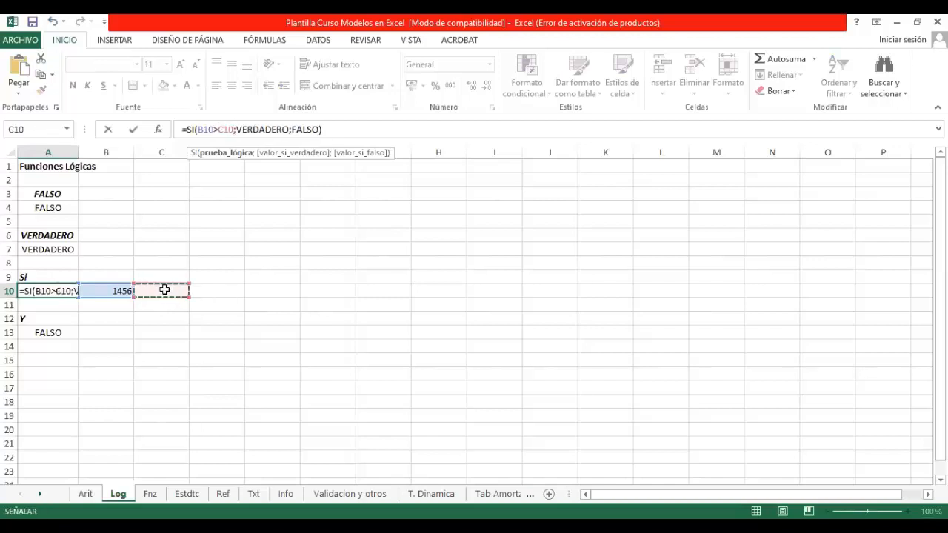
pyautogui.press('Return')
# Step: Try the limits 2000 and 1400 in C10 to test the SI formula
pyautogui.click(164, 290)
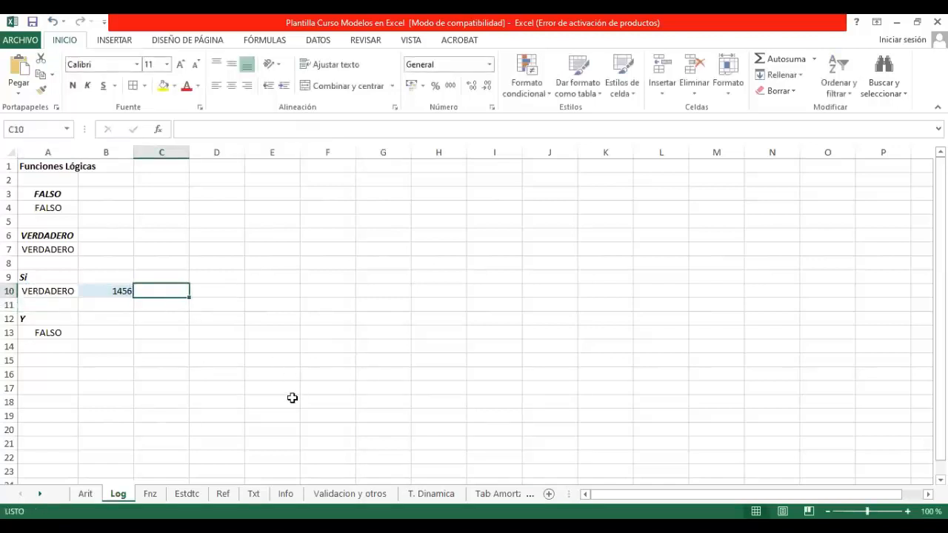
pyautogui.write('2000')
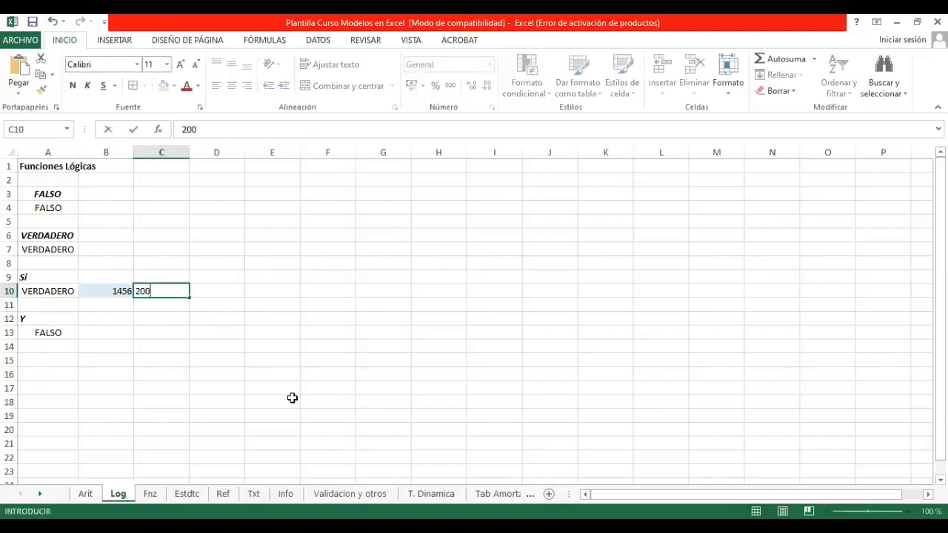
pyautogui.press('Return')
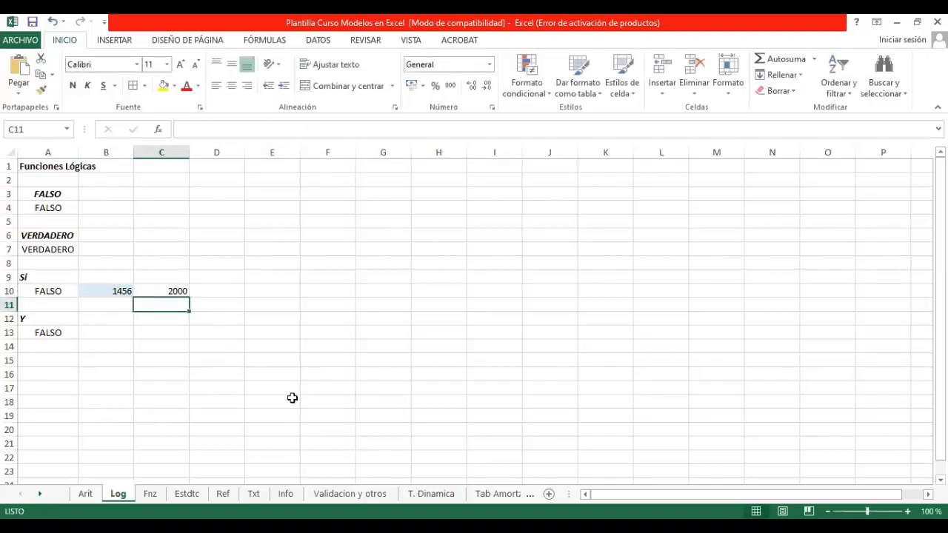
pyautogui.press('Up')
pyautogui.write('1400')
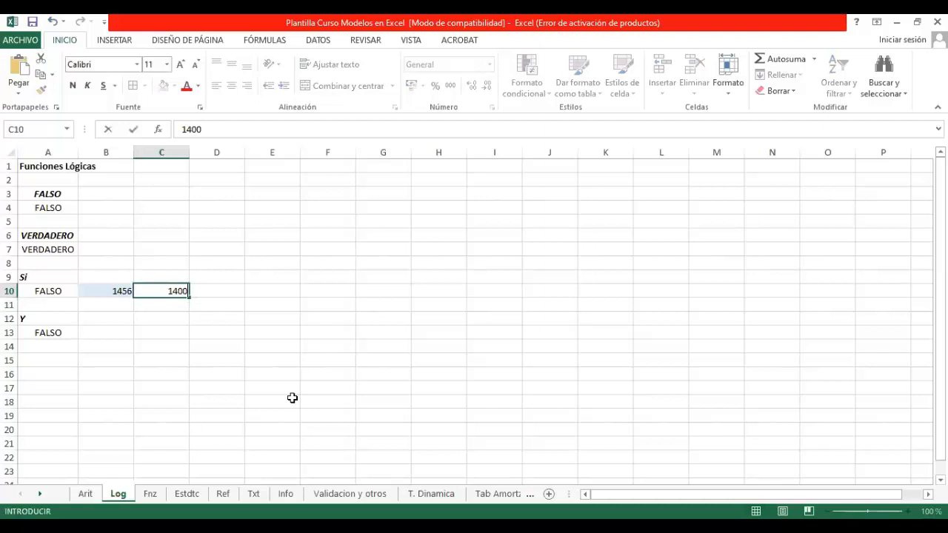
pyautogui.press('Return')
# Step: Set the comparison limit in C10 to 1455
pyautogui.press('Up')
pyautogui.write('15')
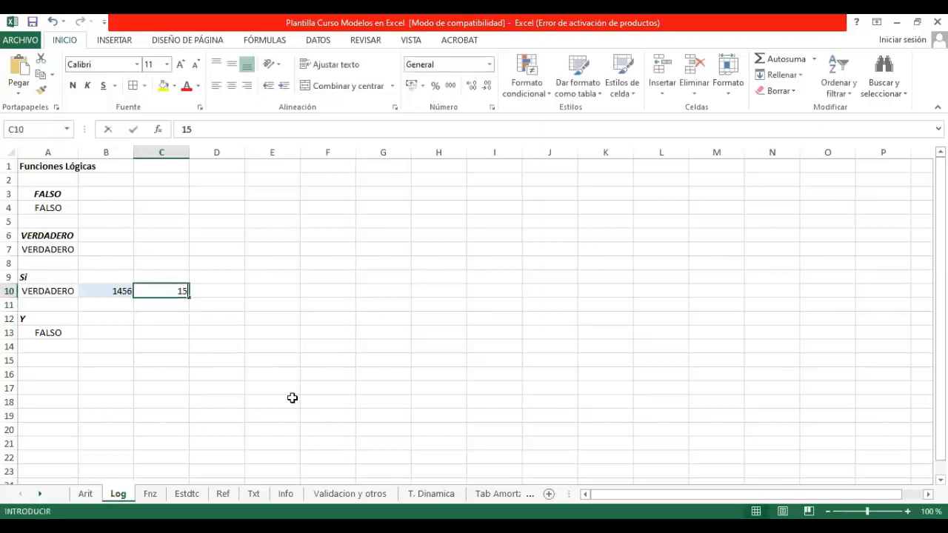
pyautogui.press('BackSpace')
pyautogui.write('455')
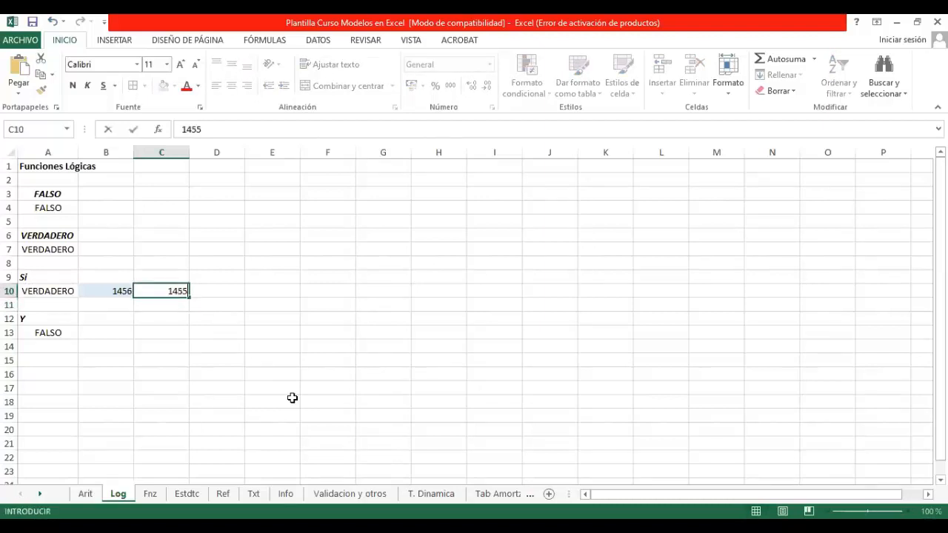
pyautogui.press('Return')
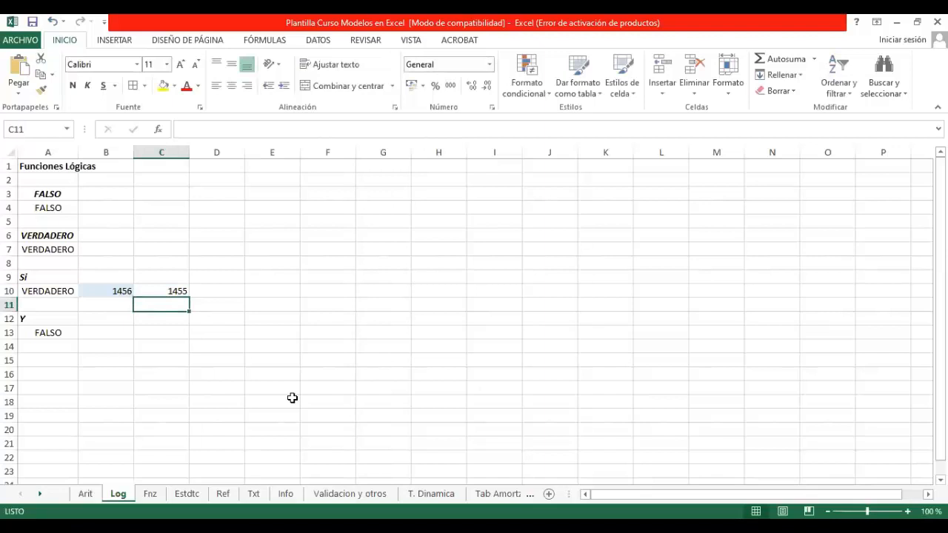
# Step: Inspect the Y formula in A13
pyautogui.press('Left')
pyautogui.press('Left')
pyautogui.press('Down')
pyautogui.press('Down')
pyautogui.press('Down')
pyautogui.press('Up')
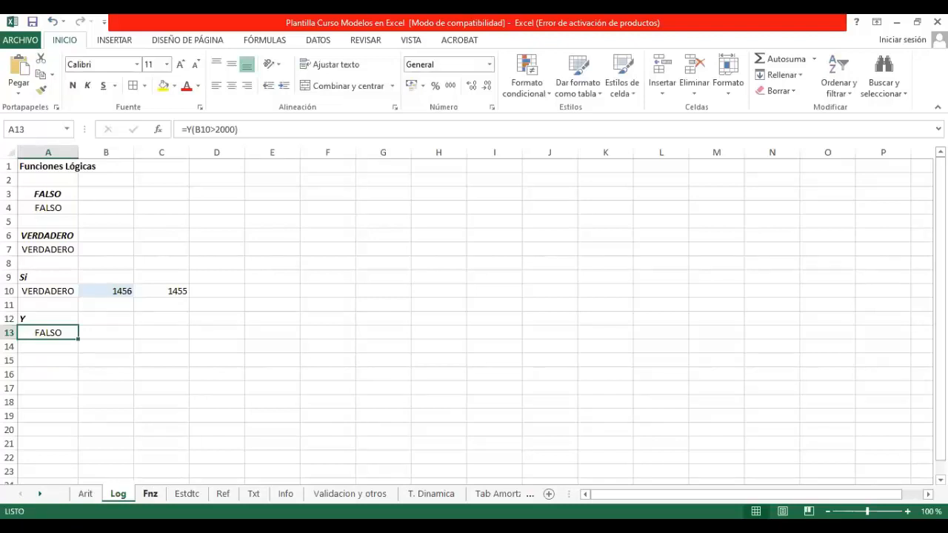
# Step: Switch to the Fnz sheet and look over its financial function cases
pyautogui.click(150, 494)
pyautogui.scroll(11, 235, 395)
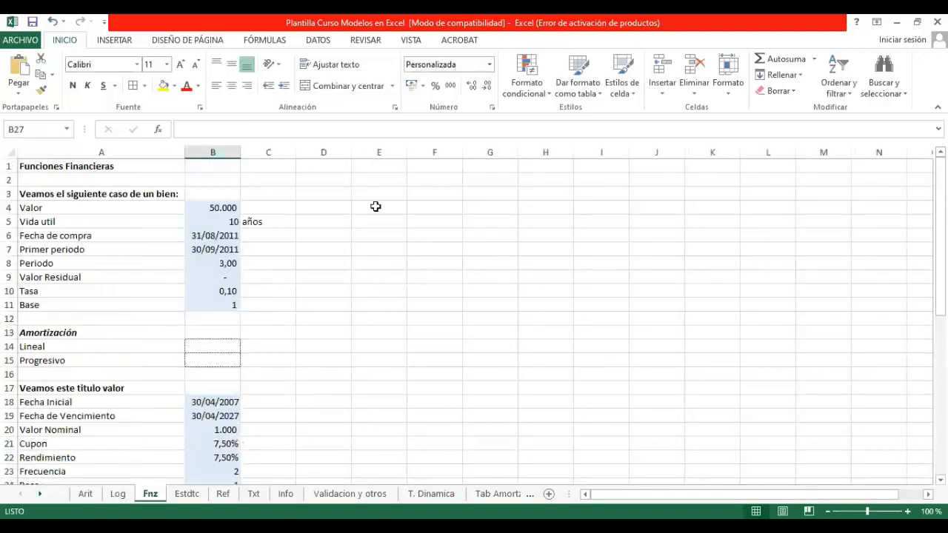
pyautogui.scroll(-1, 336, 328)
pyautogui.scroll(1, 289, 310)
# Step: Search the function library for "amortizacion lineal" and insert AMORTIZ.LIN in B14 for the linear amortization
pyautogui.click(206, 347)
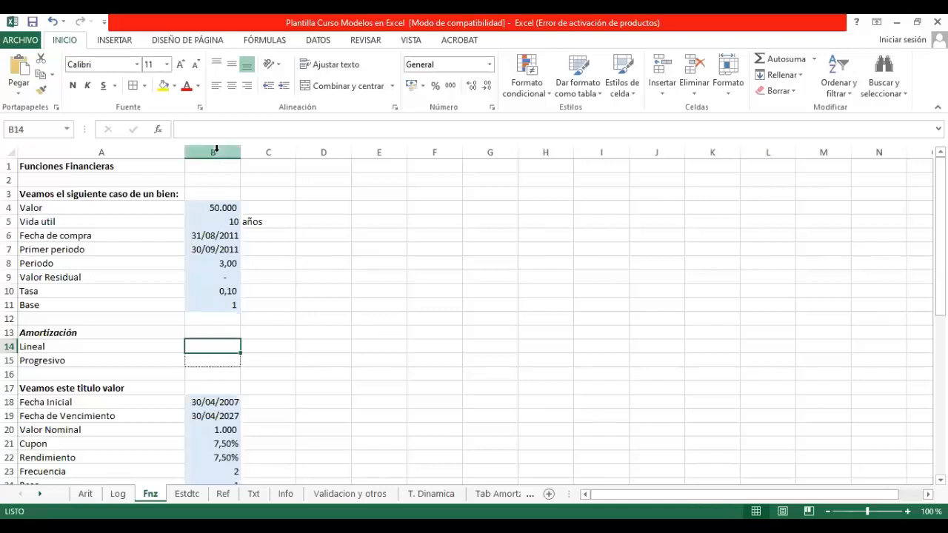
pyautogui.click(157, 128)
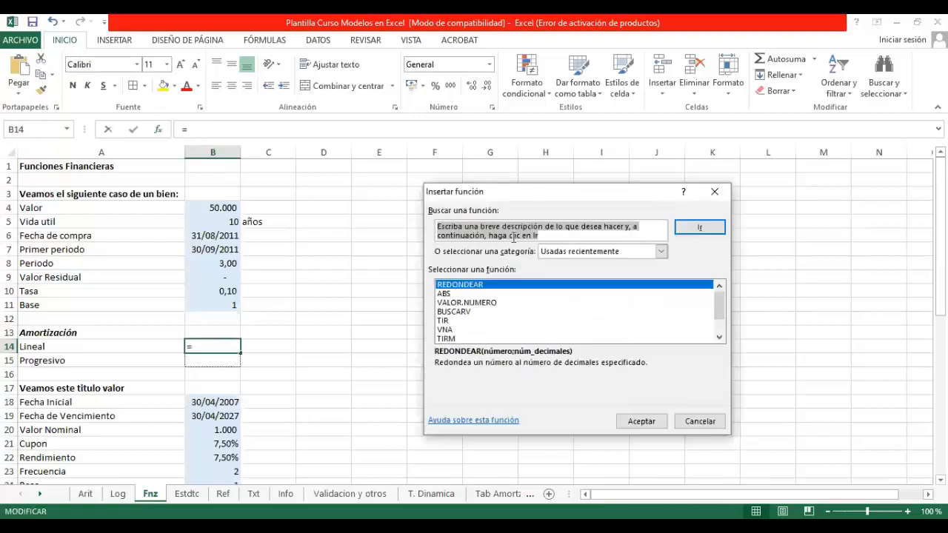
pyautogui.write('amortizacion')
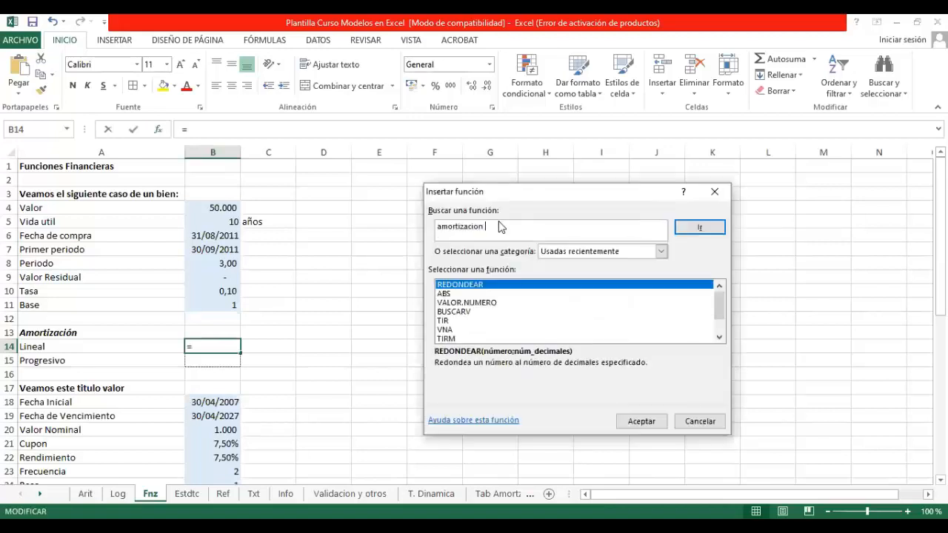
pyautogui.write(' line')
pyautogui.press('Return')
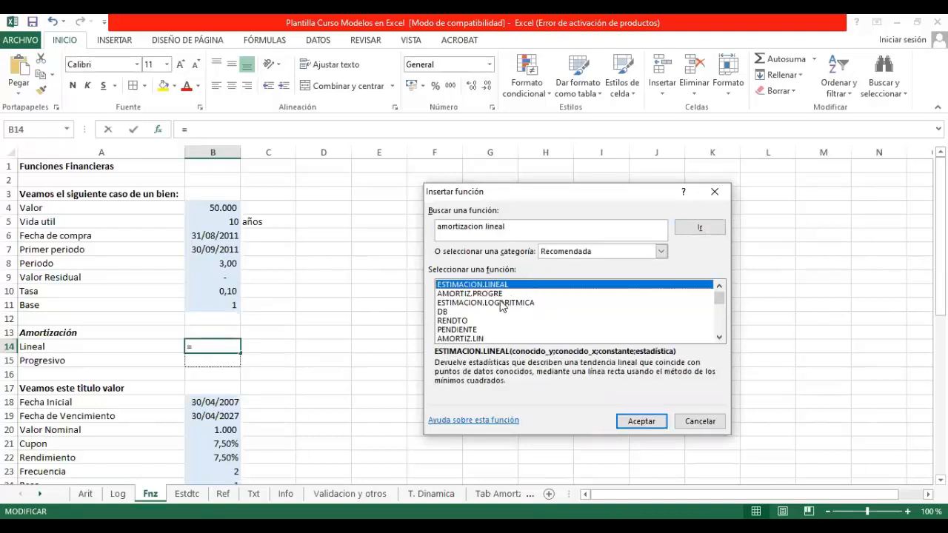
pyautogui.click(480, 338)
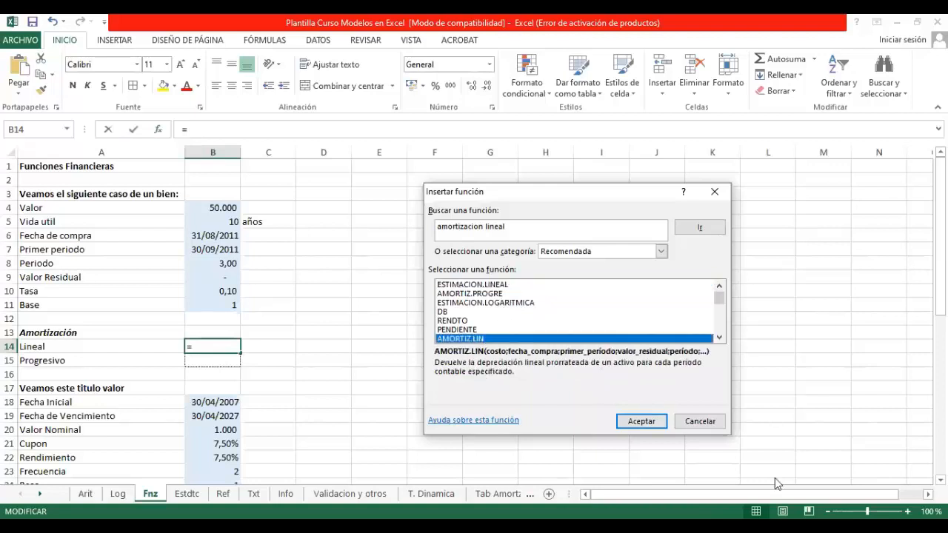
pyautogui.click(629, 425)
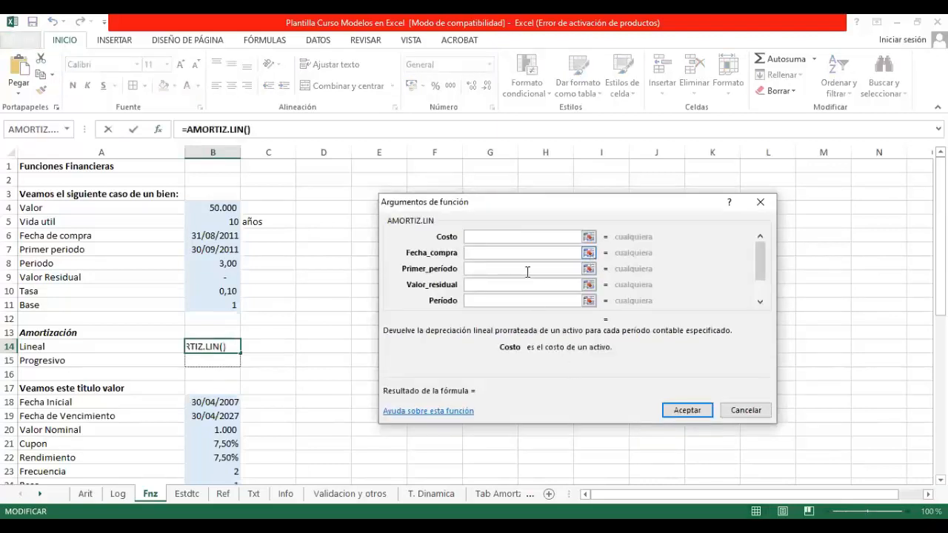
# Step: Set the AMORTIZ.LIN arguments Costo to B4, Fecha_compra to B6 and Primer_período to B7
pyautogui.click(201, 202)
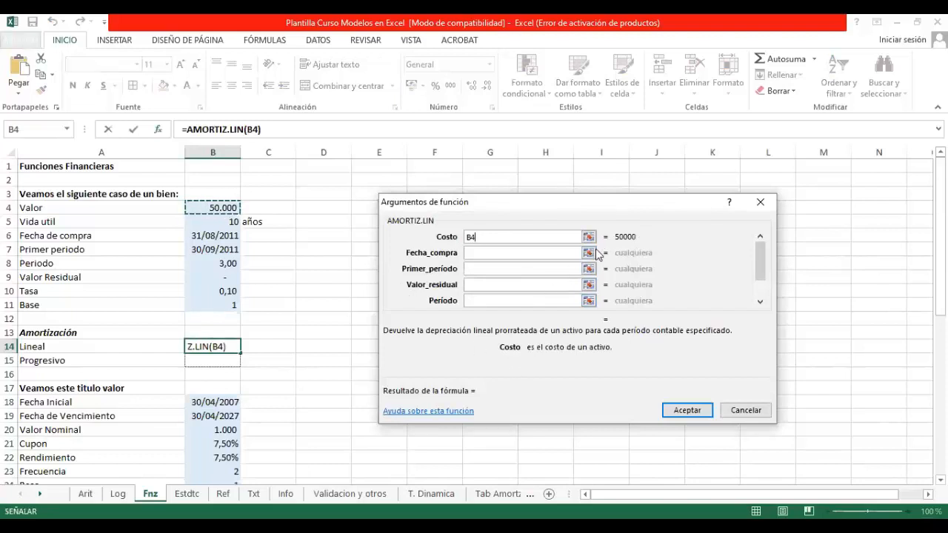
pyautogui.click(589, 253)
pyautogui.click(231, 236)
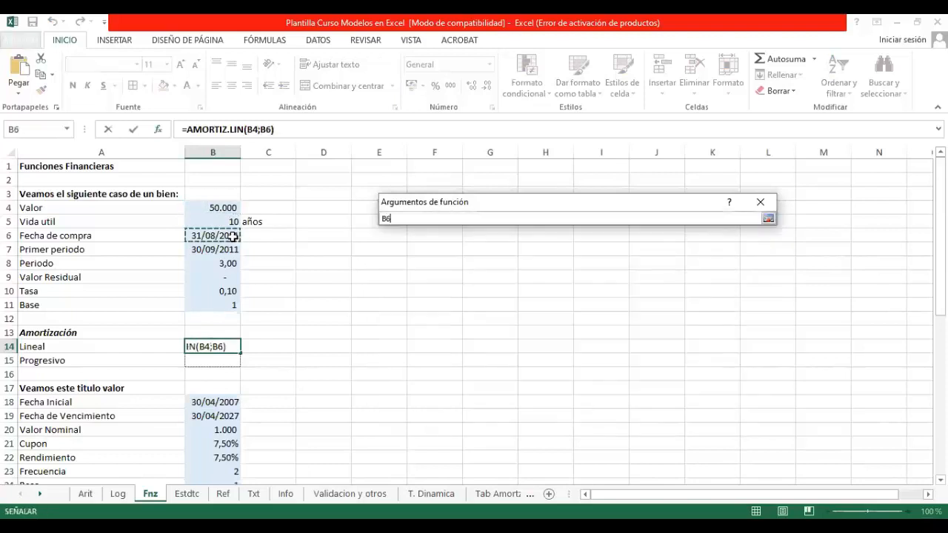
pyautogui.press('Return')
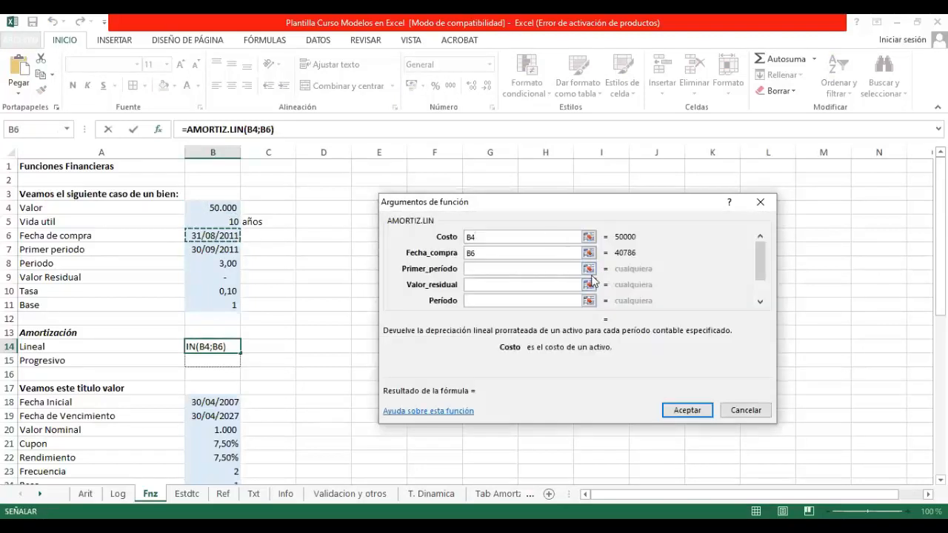
pyautogui.click(589, 270)
pyautogui.click(226, 247)
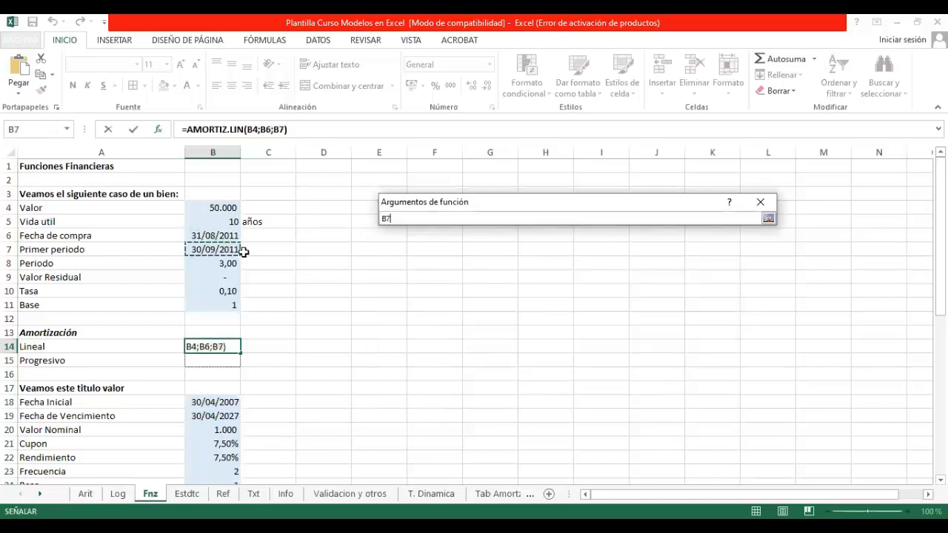
pyautogui.press('Return')
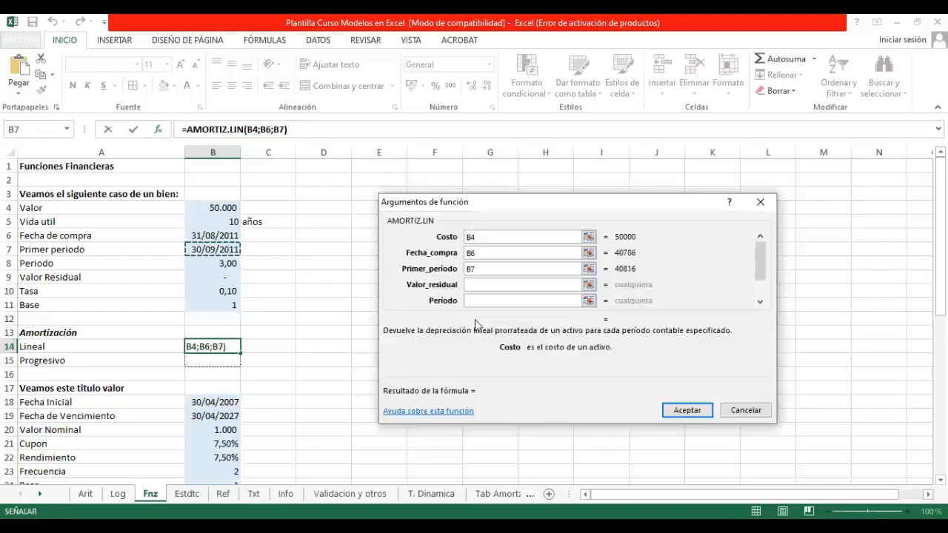
# Step: Set the AMORTIZ.LIN arguments Valor_residual to B9 and Período to B11
pyautogui.click(589, 285)
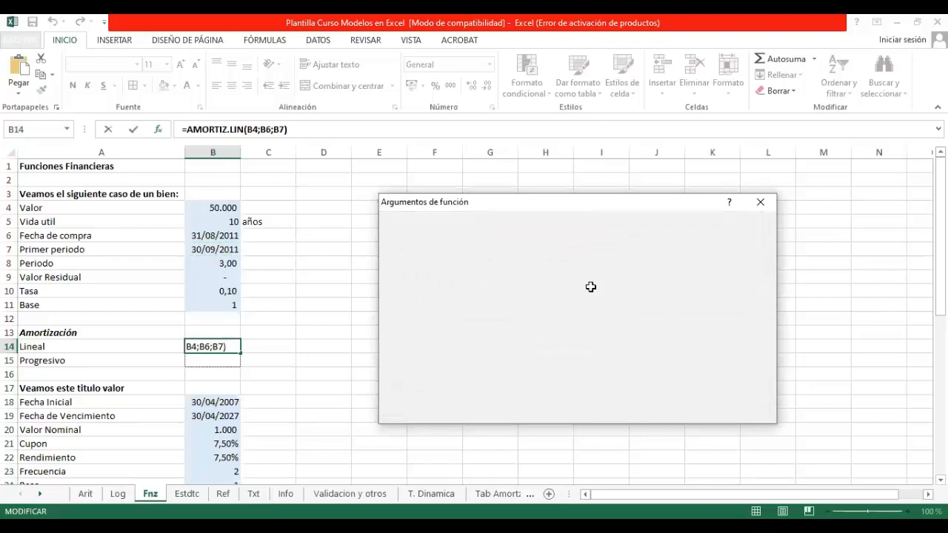
pyautogui.click(214, 278)
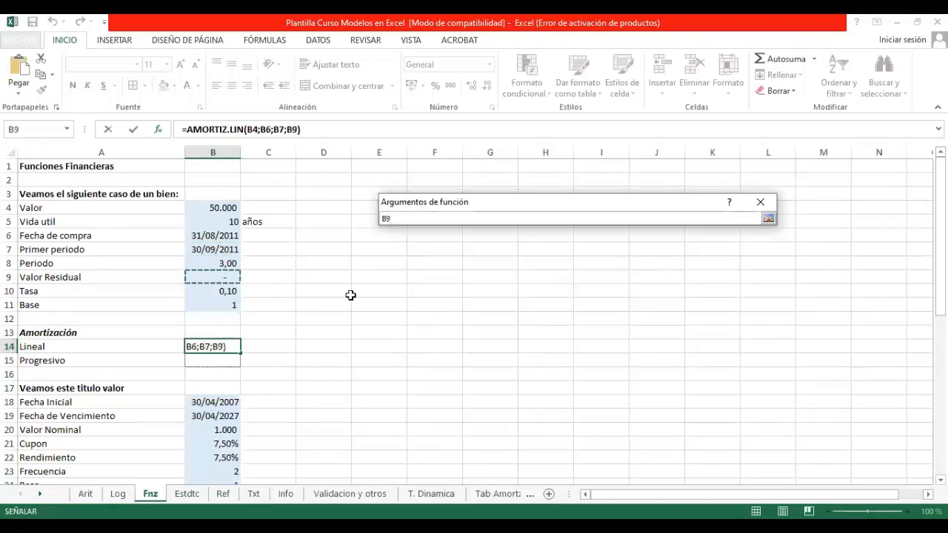
pyautogui.press('Return')
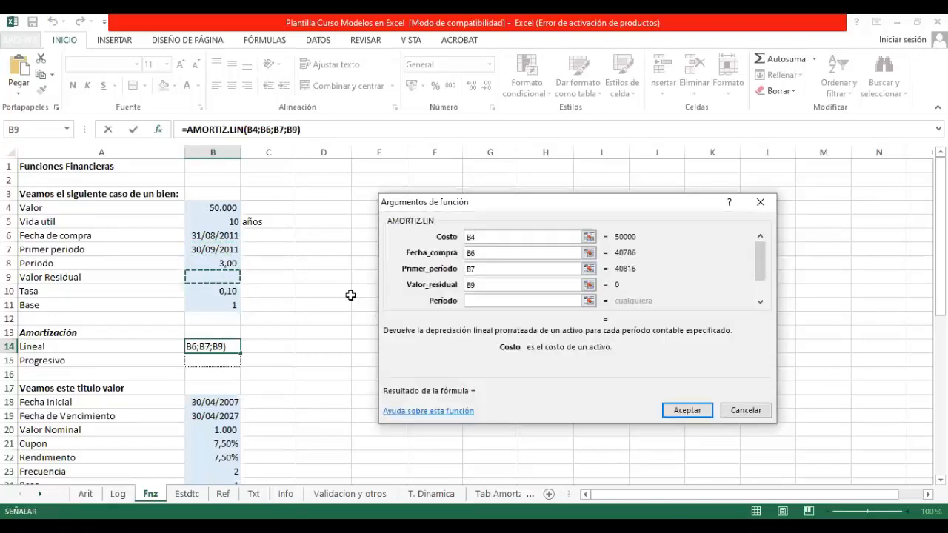
pyautogui.click(587, 304)
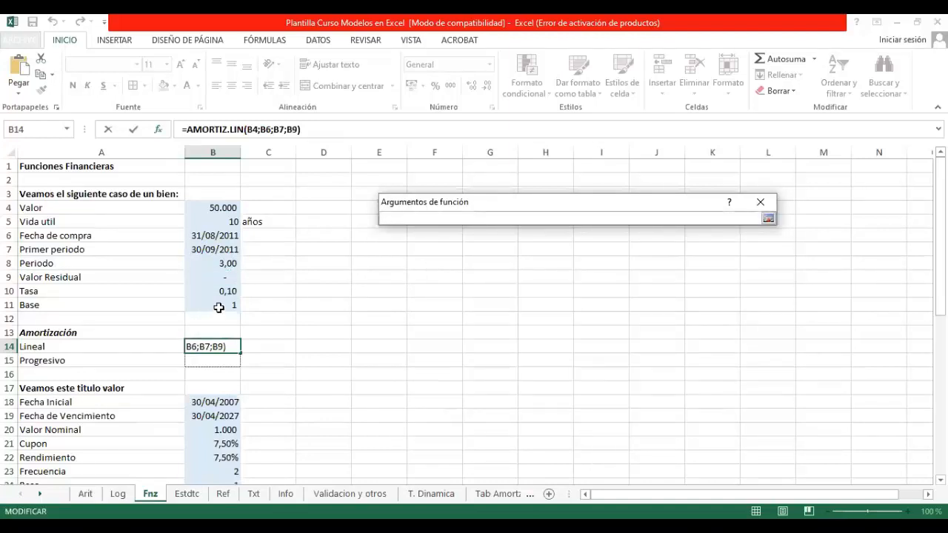
pyautogui.click(219, 307)
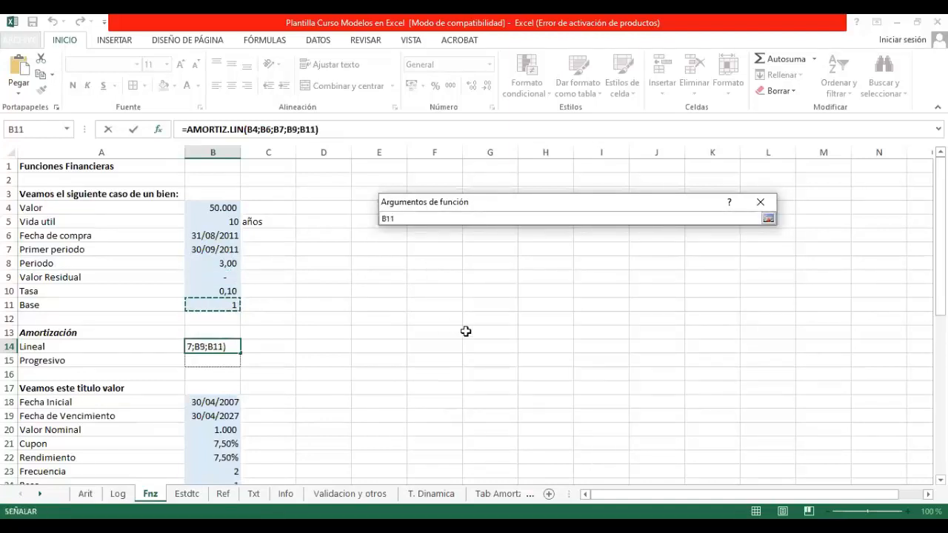
pyautogui.press('Return')
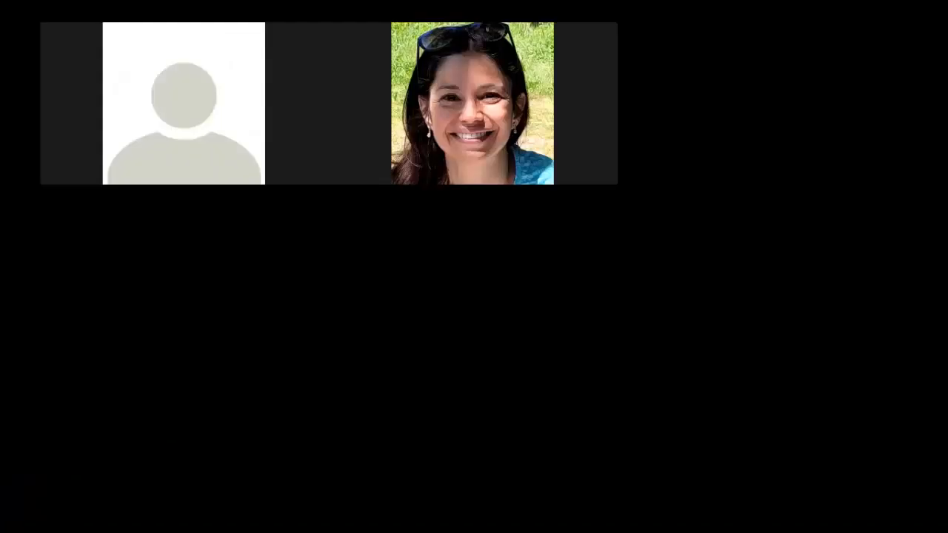
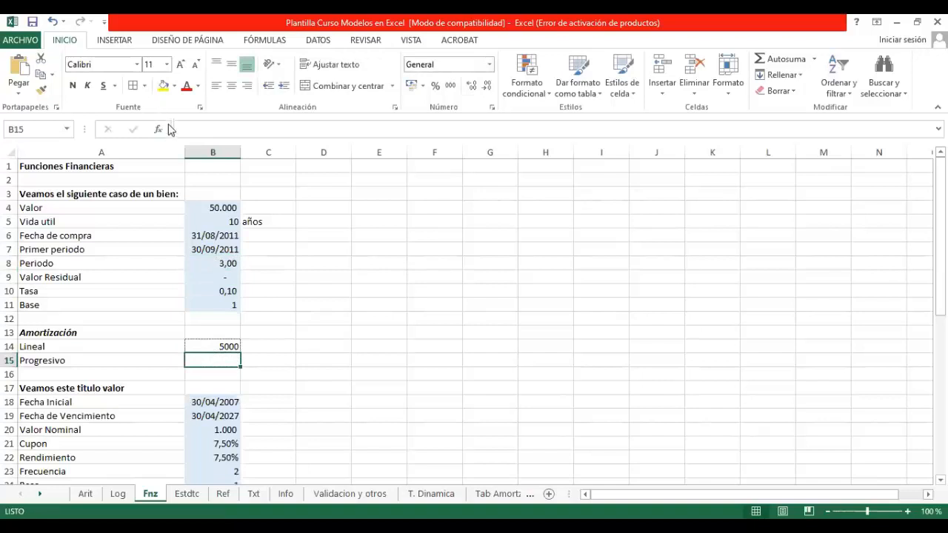
# Step: Insert AMORTIZ.PROGRE in B15 for the progressive amortization, with Costo set to B4 and Fecha_compra to B6
pyautogui.click(474, 293)
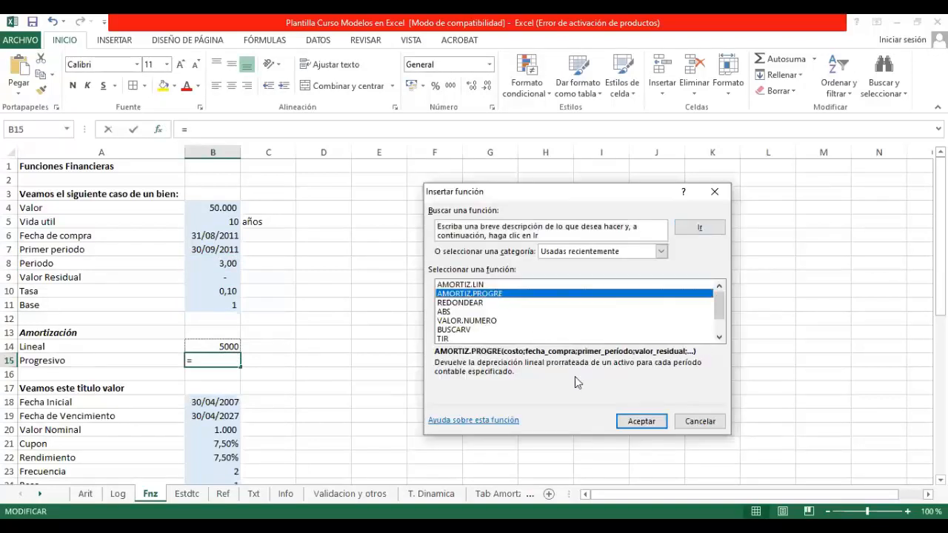
pyautogui.click(641, 421)
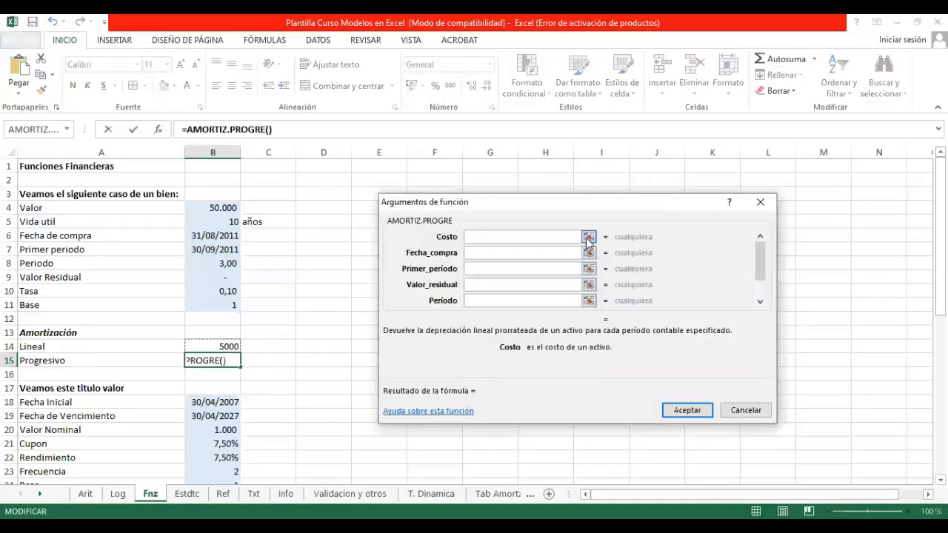
pyautogui.click(587, 237)
pyautogui.click(223, 210)
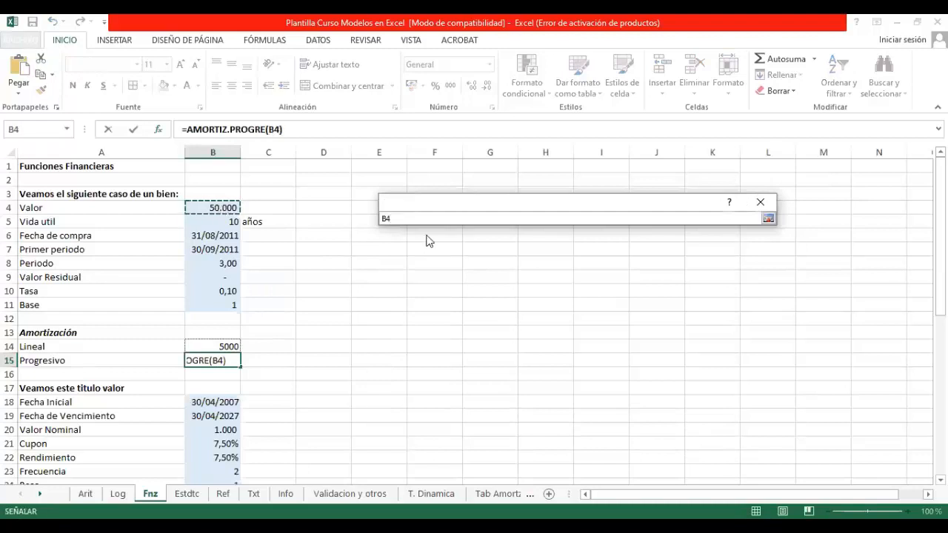
pyautogui.press('Return')
pyautogui.click(587, 252)
pyautogui.click(235, 235)
pyautogui.press('Return')
# Step: Set the AMORTIZ.PROGRE arguments Primer_período to B7, Valor_residual to B9 and Período to B8
pyautogui.click(590, 270)
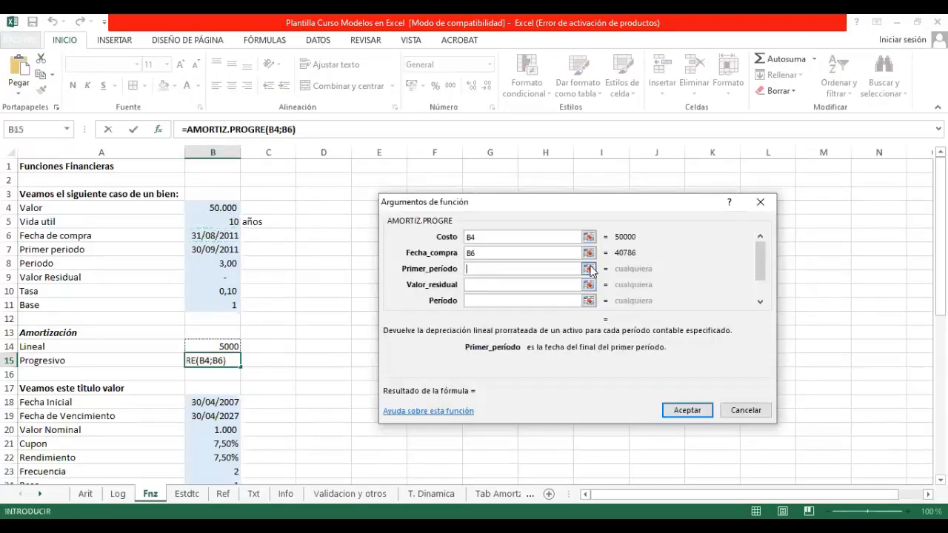
pyautogui.click(590, 269)
pyautogui.click(224, 249)
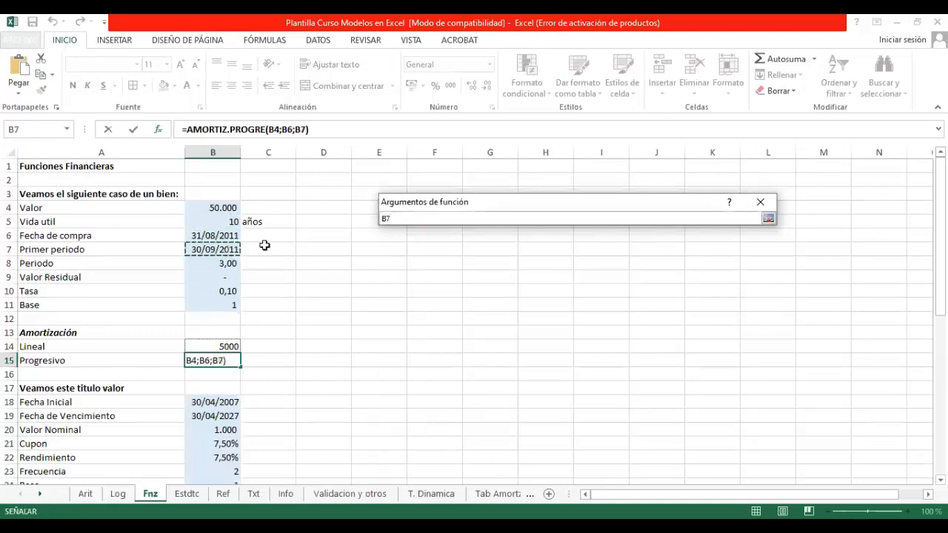
pyautogui.press('Return')
pyautogui.click(588, 284)
pyautogui.click(588, 284)
pyautogui.click(220, 278)
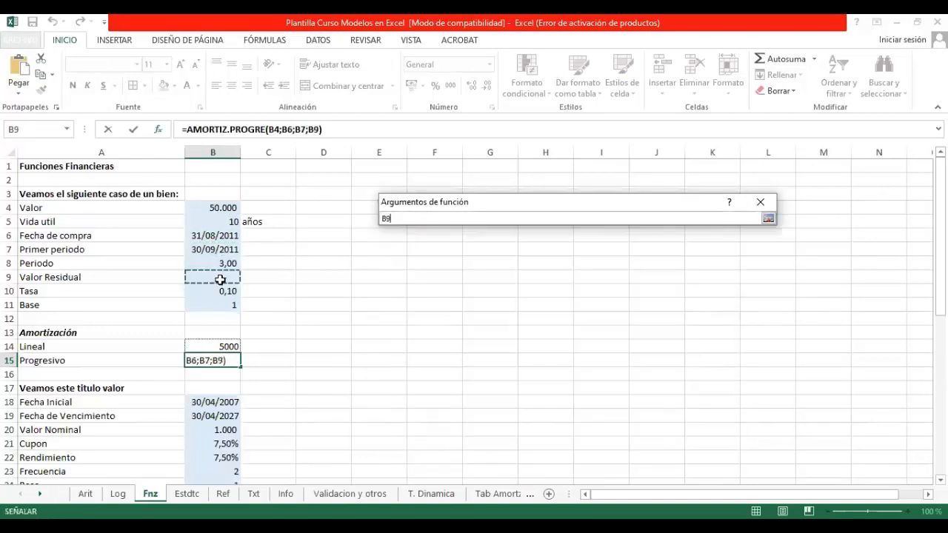
pyautogui.press('Return')
pyautogui.click(588, 300)
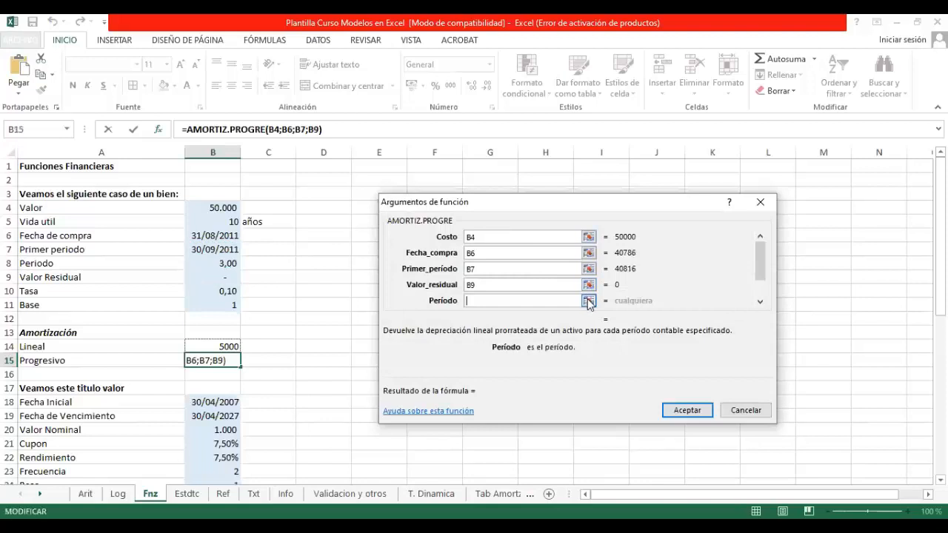
pyautogui.click(588, 300)
pyautogui.click(216, 259)
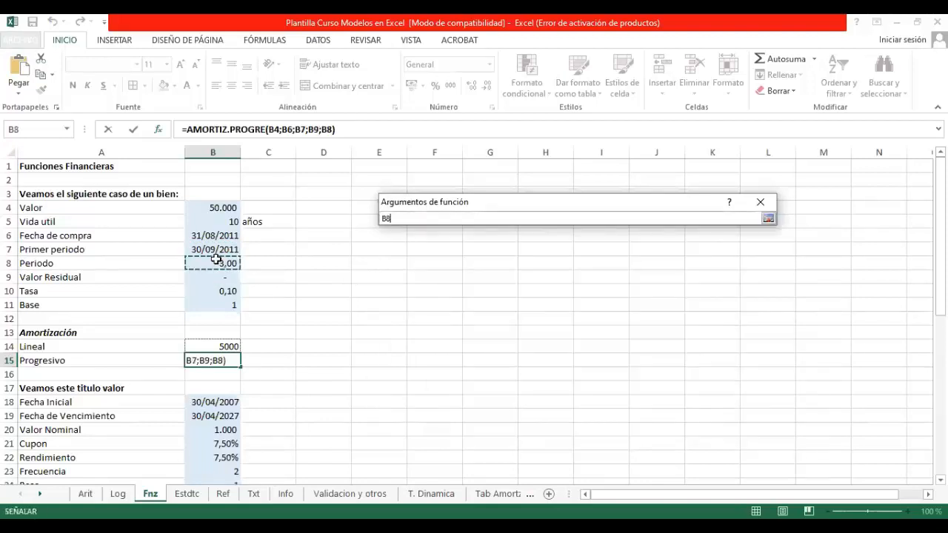
pyautogui.press('Return')
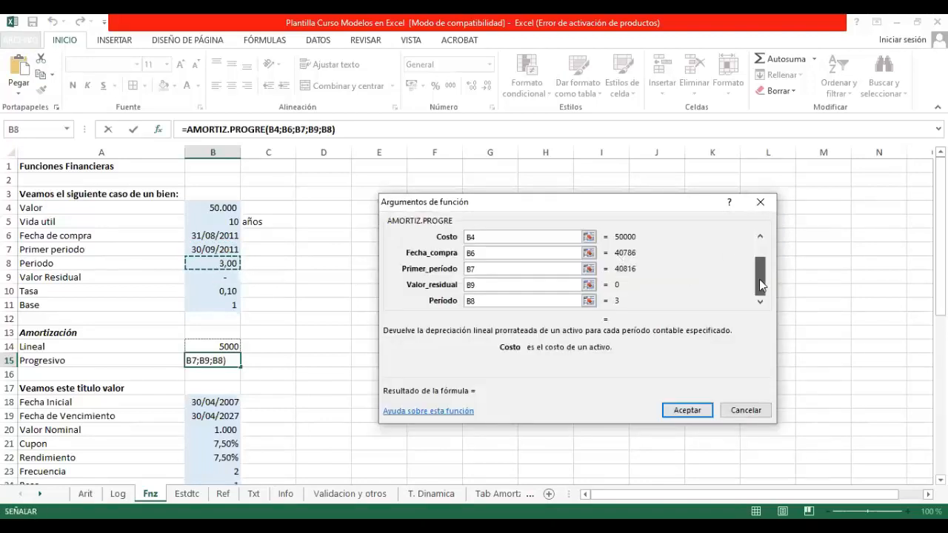
# Step: Set the AMORTIZ.PROGRE arguments Tasa to B10 and Base to B11, and accept the function
pyautogui.click(759, 304)
pyautogui.click(588, 284)
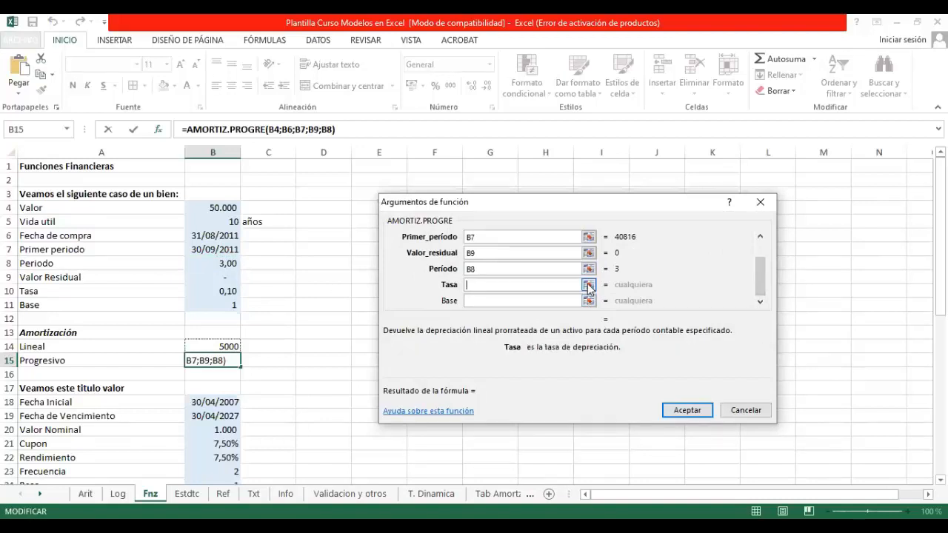
pyautogui.click(227, 290)
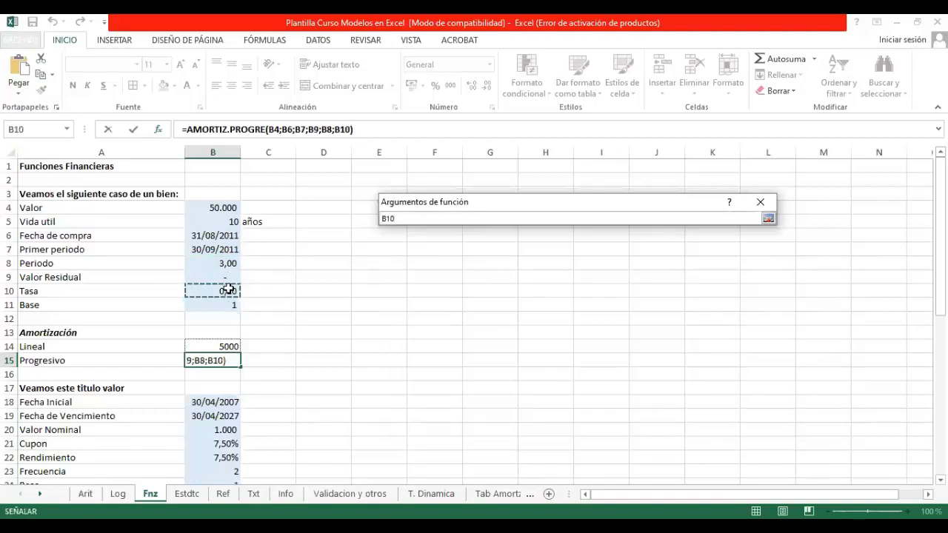
pyautogui.press('Return')
pyautogui.click(589, 300)
pyautogui.click(223, 307)
pyautogui.press('Return')
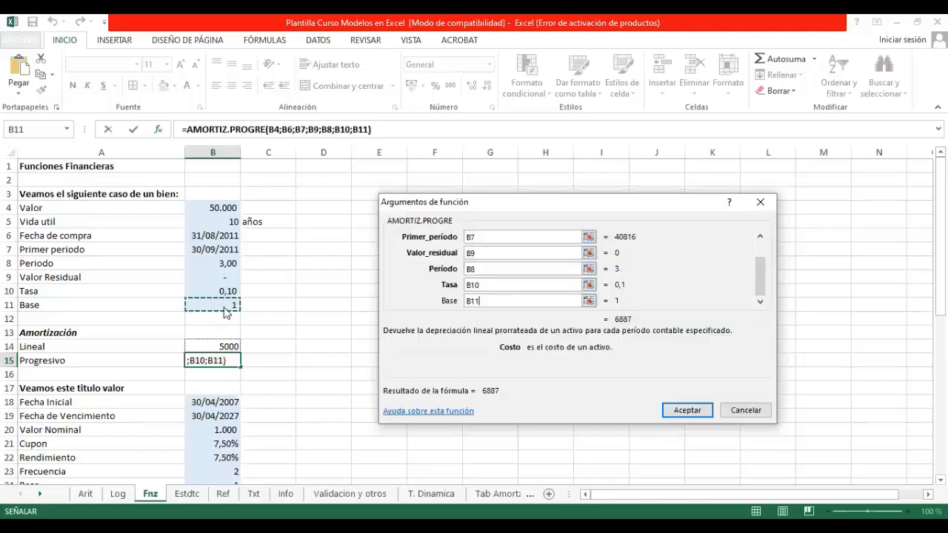
pyautogui.press('Return')
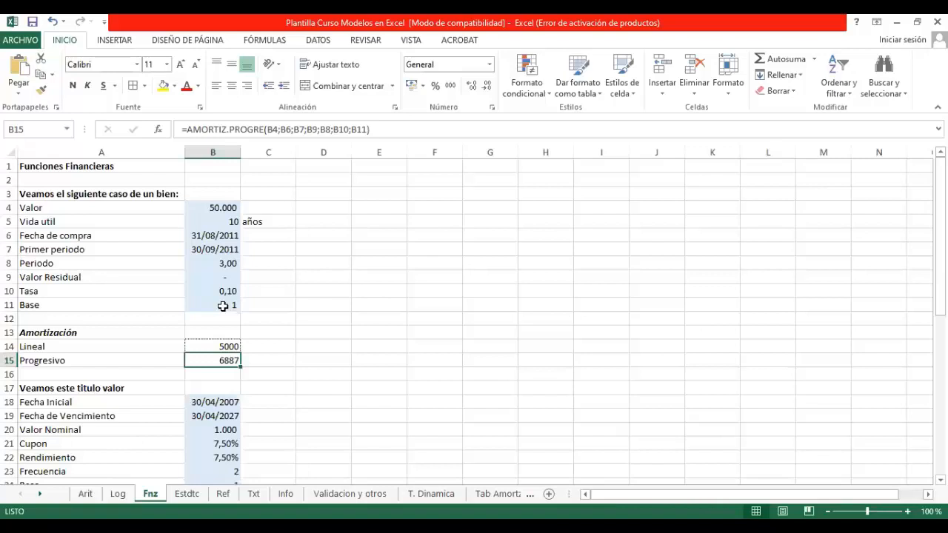
# Step: Enter the period headings 1, 2, 3, ",,,," and 10 across E4:I4
pyautogui.click(361, 208)
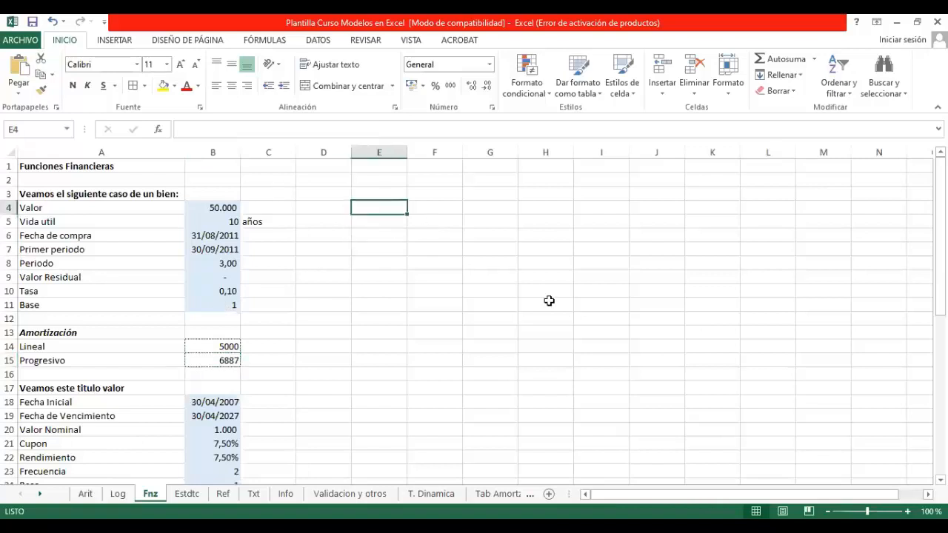
pyautogui.write('1')
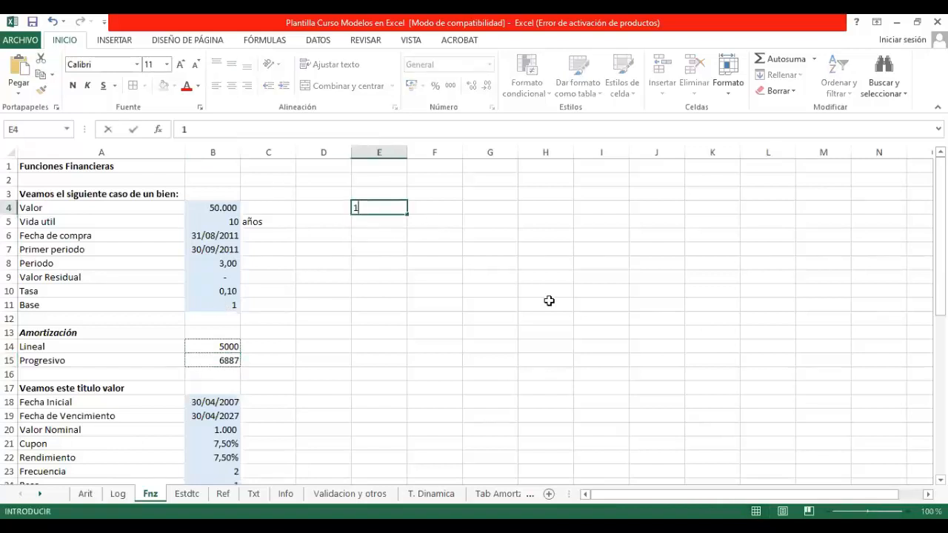
pyautogui.press('Tab')
pyautogui.write('2')
pyautogui.press('Tab')
pyautogui.write('2')
pyautogui.press('BackSpace')
pyautogui.write('3')
pyautogui.press('Tab')
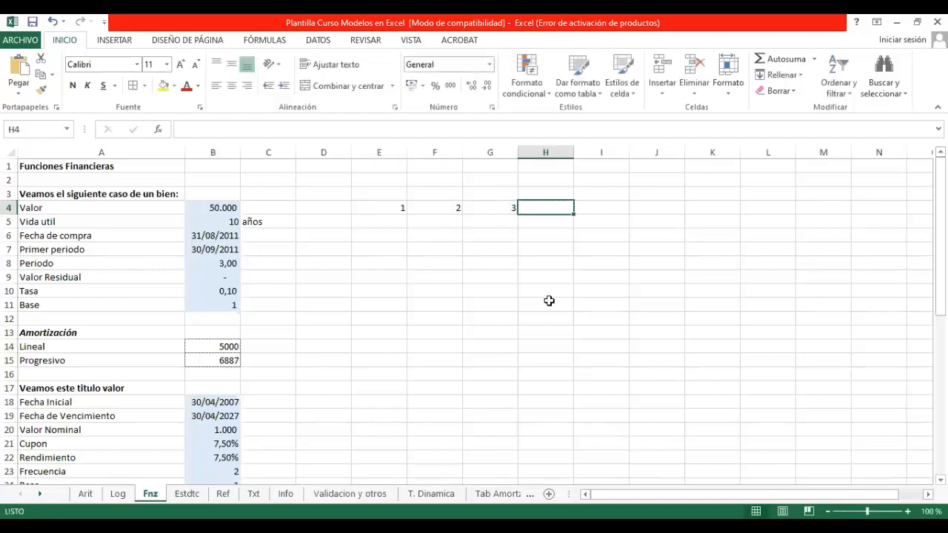
pyautogui.write(',,,,')
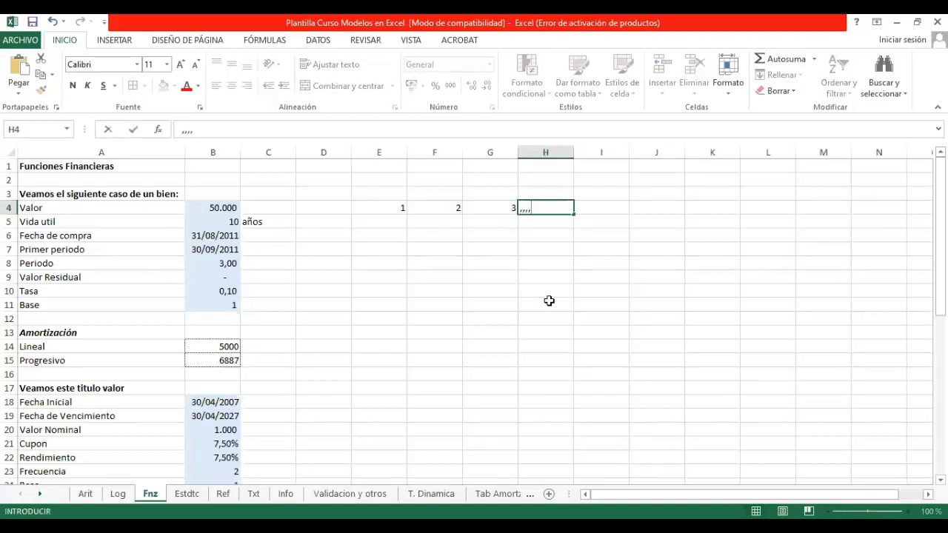
pyautogui.press('Tab')
pyautogui.write('10')
pyautogui.press('Return')
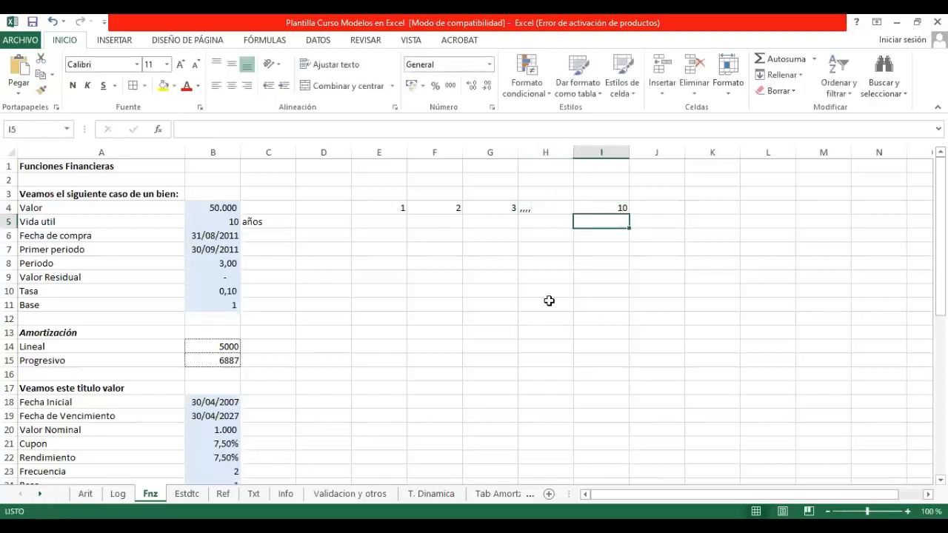
# Step: Enter 5000 below periods 1, 2, 3 and 10 in row 5 to illustrate the linear amortization
pyautogui.press('Up')
pyautogui.press('Left')
pyautogui.press('Left')
pyautogui.press('Left')
pyautogui.press('Left')
pyautogui.press('Down')
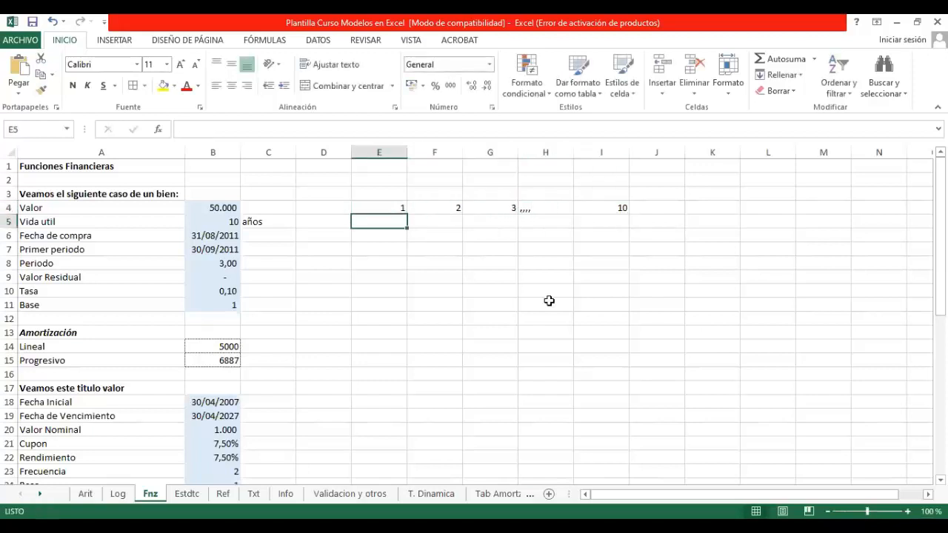
pyautogui.write('5000')
pyautogui.press('Tab')
pyautogui.write('5000')
pyautogui.press('Tab')
pyautogui.write('5000')
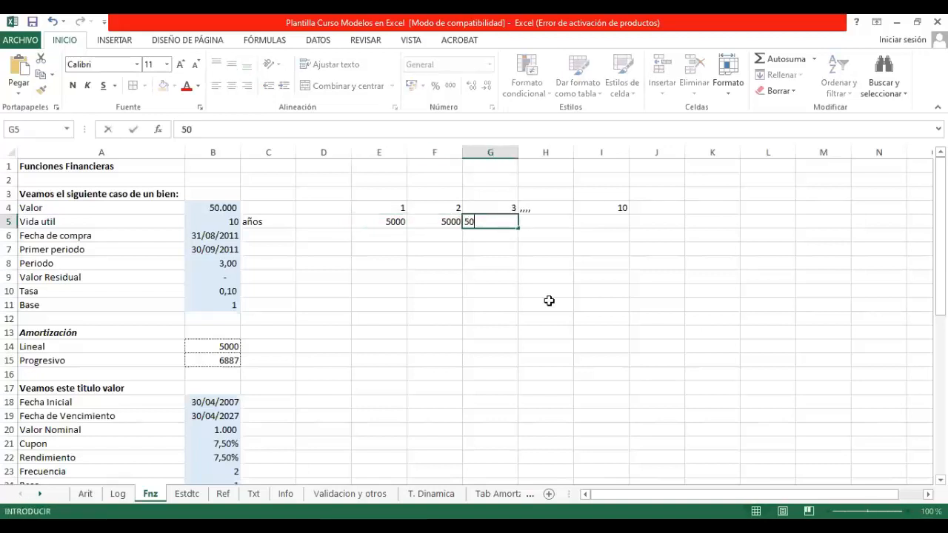
pyautogui.press('Tab')
pyautogui.press('Tab')
pyautogui.press('Tab')
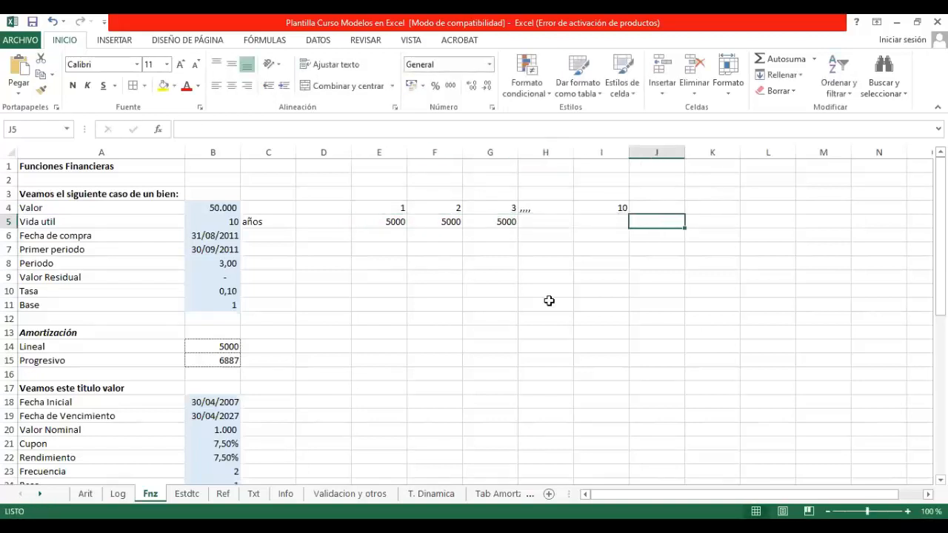
pyautogui.press('Left')
pyautogui.write('5000')
pyautogui.press('Return')
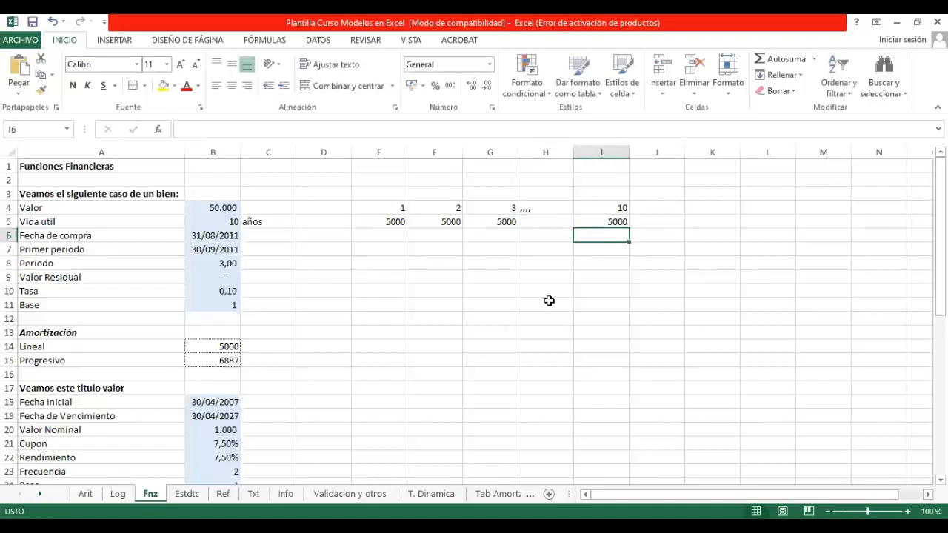
# Step: Go through the linear amortization amounts across E5:I5 period by period, and the empty cells below them
pyautogui.press('Up')
pyautogui.press('Left')
pyautogui.press('Left')
pyautogui.press('Left')
pyautogui.press('Left')
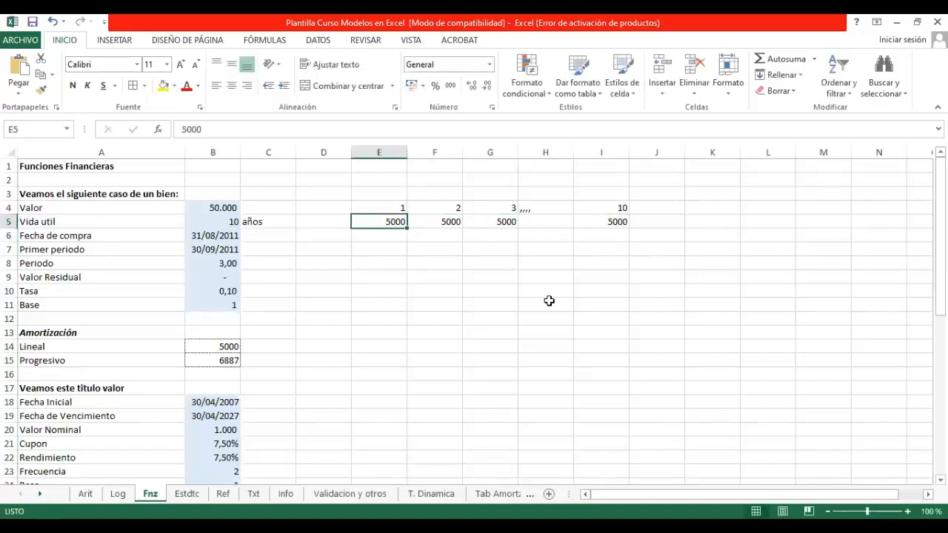
pyautogui.press('Right')
pyautogui.press('Right')
pyautogui.press('Right')
pyautogui.press('Right')
pyautogui.press('Right')
pyautogui.press('Left')
pyautogui.press('Left')
pyautogui.press('Left')
pyautogui.press('Left')
pyautogui.press('Left')
pyautogui.press('Down')
pyautogui.press('Right')
pyautogui.press('Right')
pyautogui.press('Right')
pyautogui.press('Right')
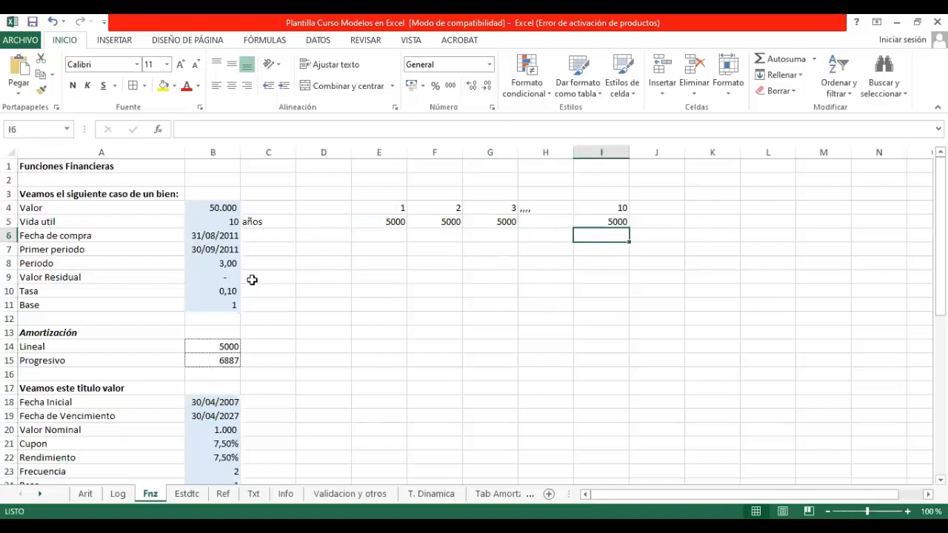
# Step: Try 1 and 2 as the Periodo in B8 to compare the progressive amortization
pyautogui.click(226, 265)
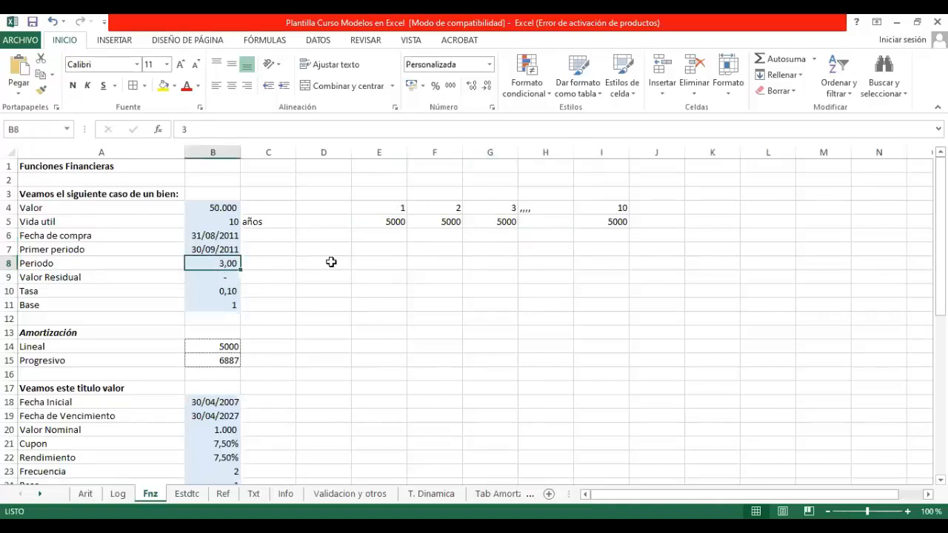
pyautogui.click(226, 362)
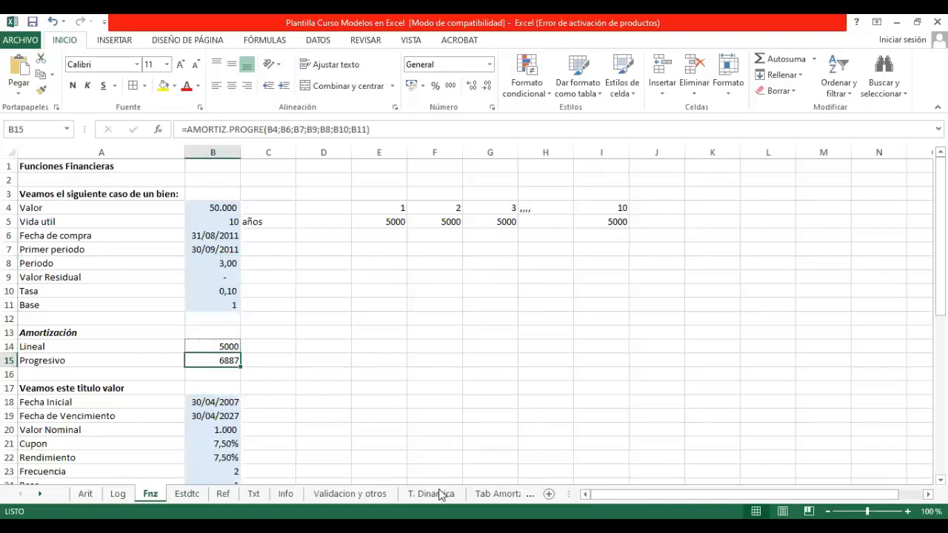
pyautogui.click(226, 263)
pyautogui.write('1')
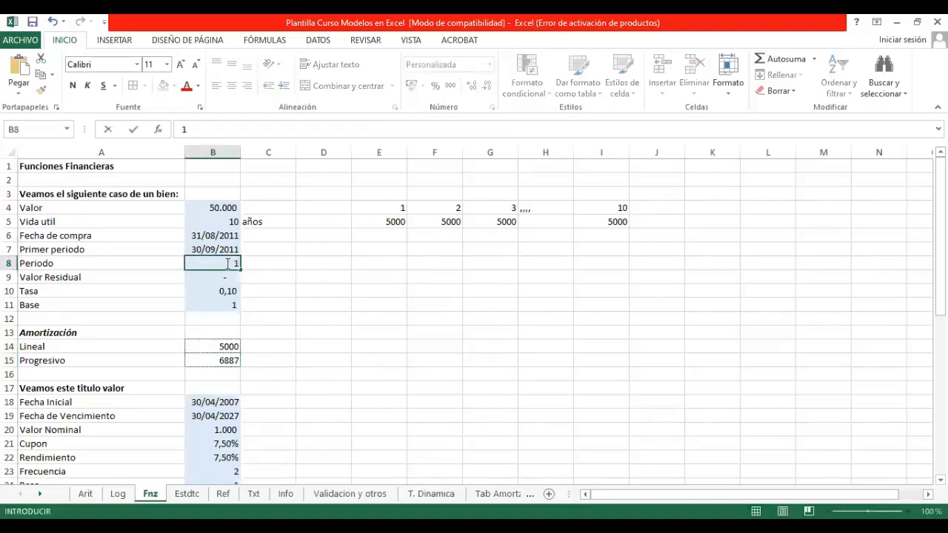
pyautogui.write('0')
pyautogui.press('Return')
pyautogui.click(226, 263)
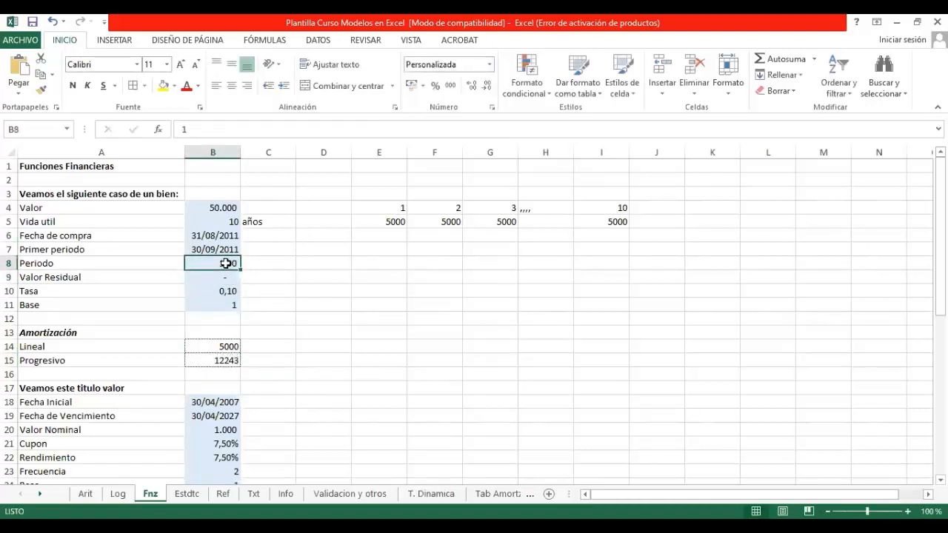
pyautogui.write('2')
pyautogui.press('Return')
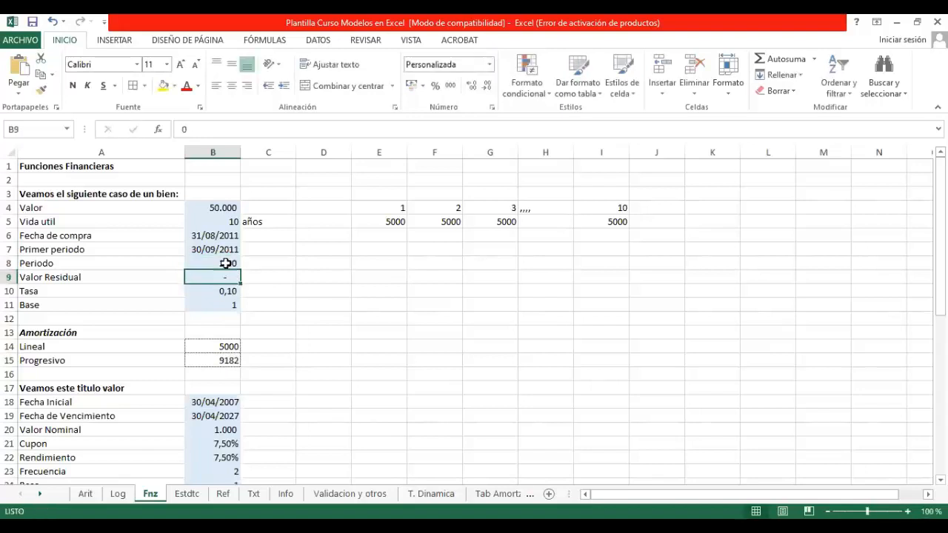
# Step: Try 3 as the Periodo in B8 and leave it set to 4
pyautogui.click(226, 264)
pyautogui.write('3')
pyautogui.press('Return')
pyautogui.click(226, 264)
pyautogui.write('4')
pyautogui.press('Return')
pyautogui.click(225, 263)
pyautogui.press('BackSpace')
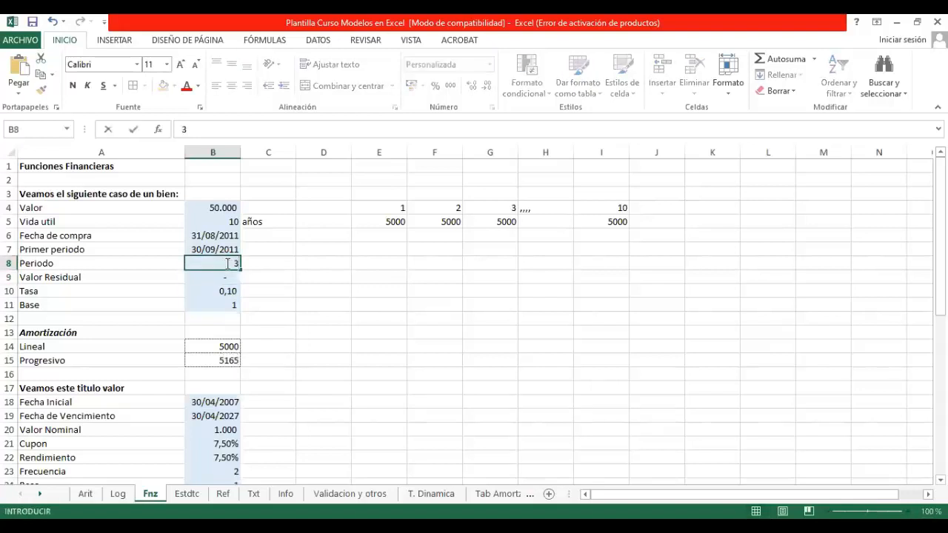
pyautogui.write('10')
pyautogui.press('Return')
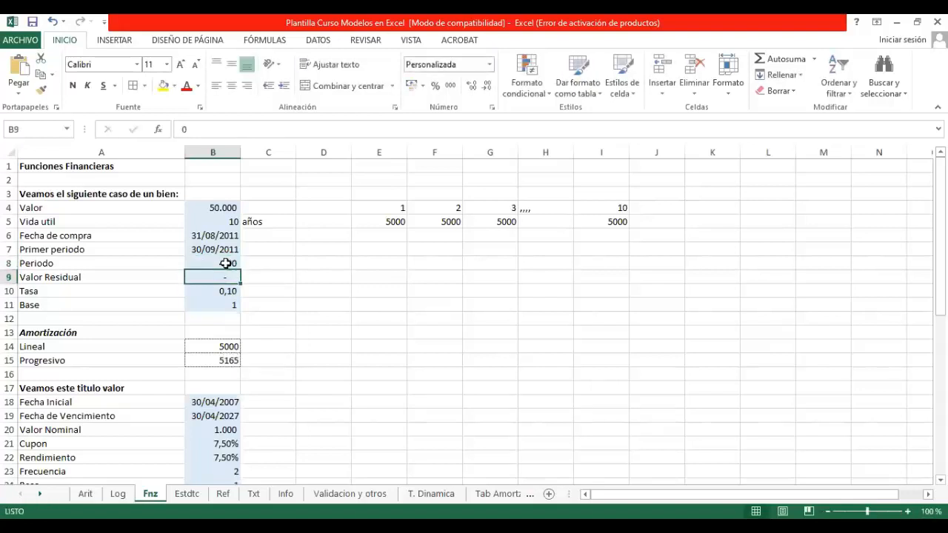
# Step: Clear the illustrative period table in E4:I5
pyautogui.moveTo(397, 192); pyautogui.dragTo(633, 229)
pyautogui.click(340, 321)
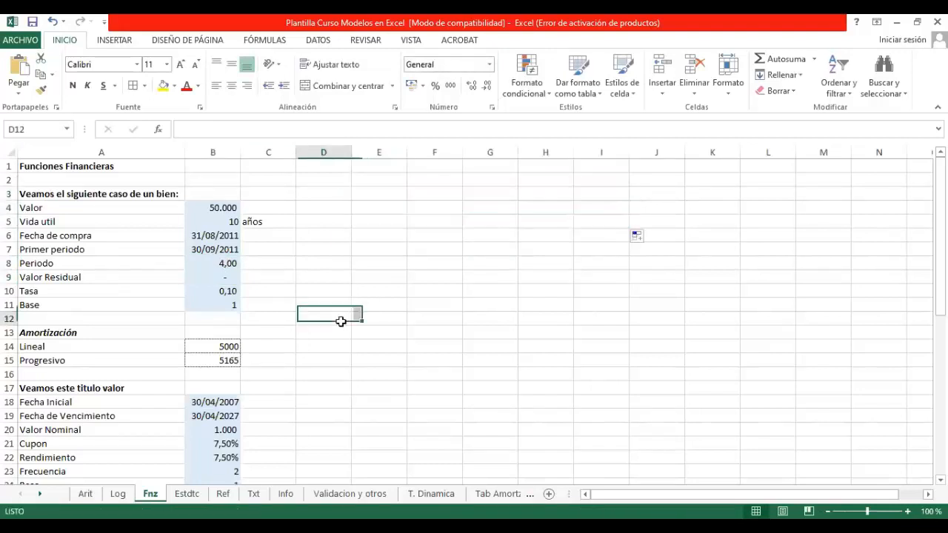
# Step: Review the progressive amortization formula in B15, and the título valor data and Duración cells in rows 17 to 28
pyautogui.click(228, 362)
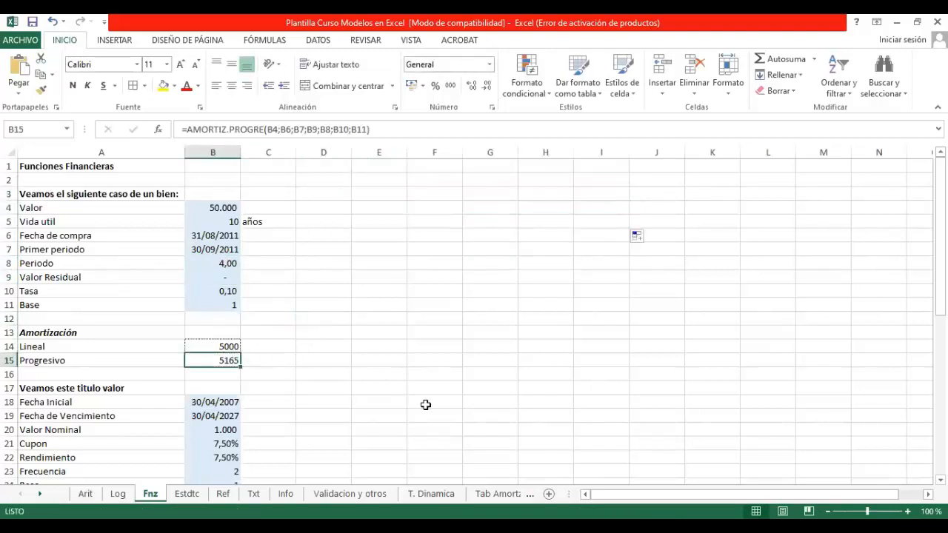
pyautogui.scroll(-3, 413, 401)
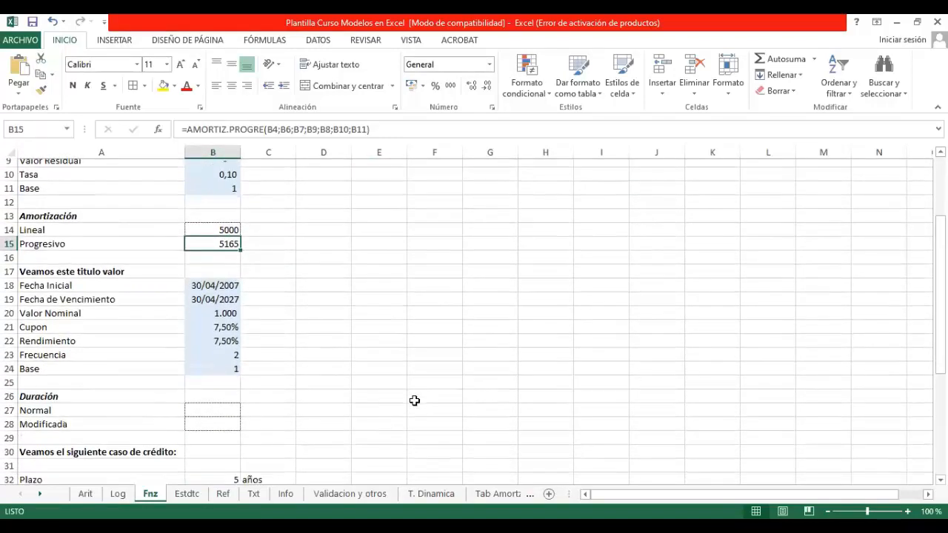
pyautogui.scroll(1, 414, 400)
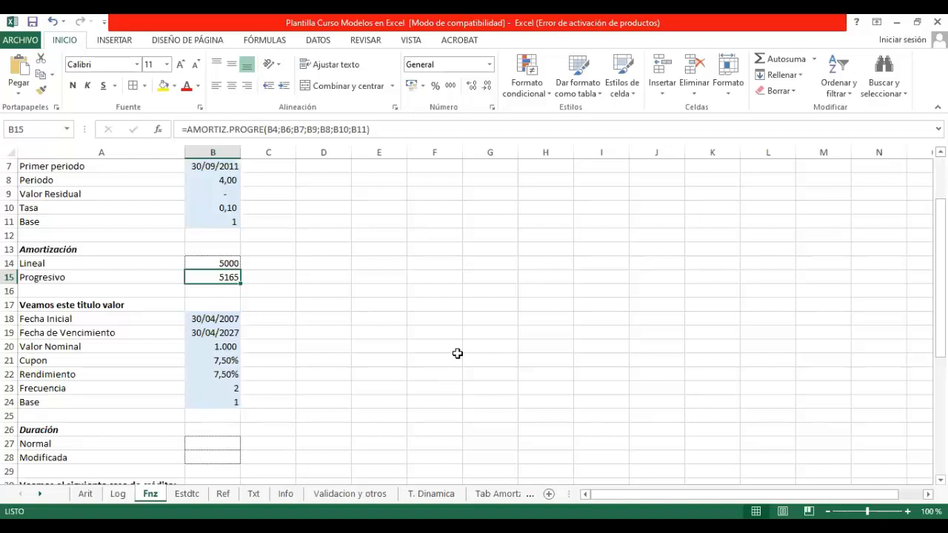
# Step: Try 100 as the Valor Residual in B9 and undo the change
pyautogui.click(228, 193)
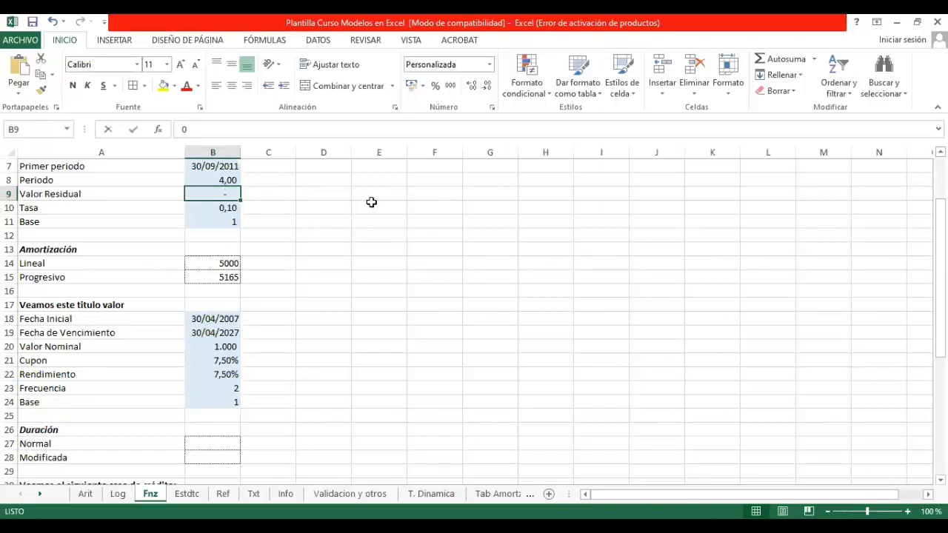
pyautogui.write('100')
pyautogui.press('Return')
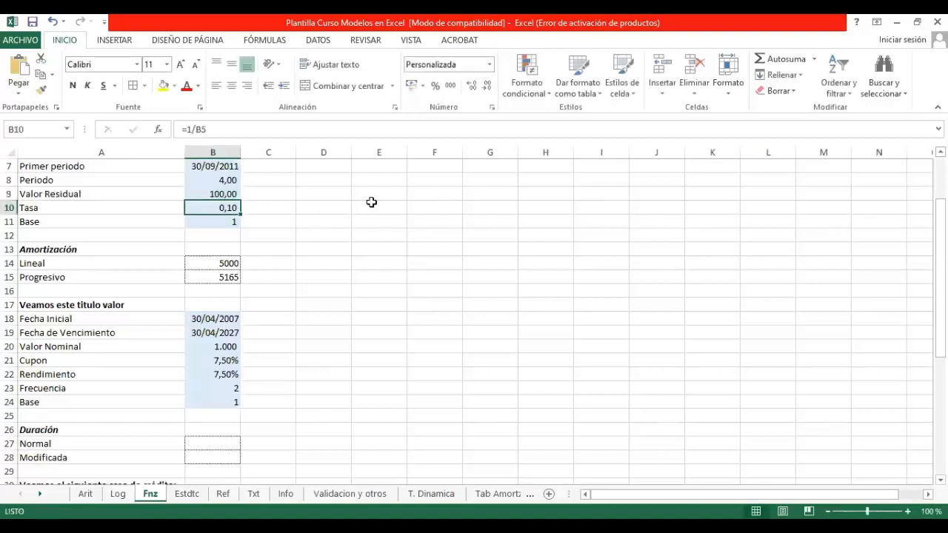
pyautogui.press('Up')
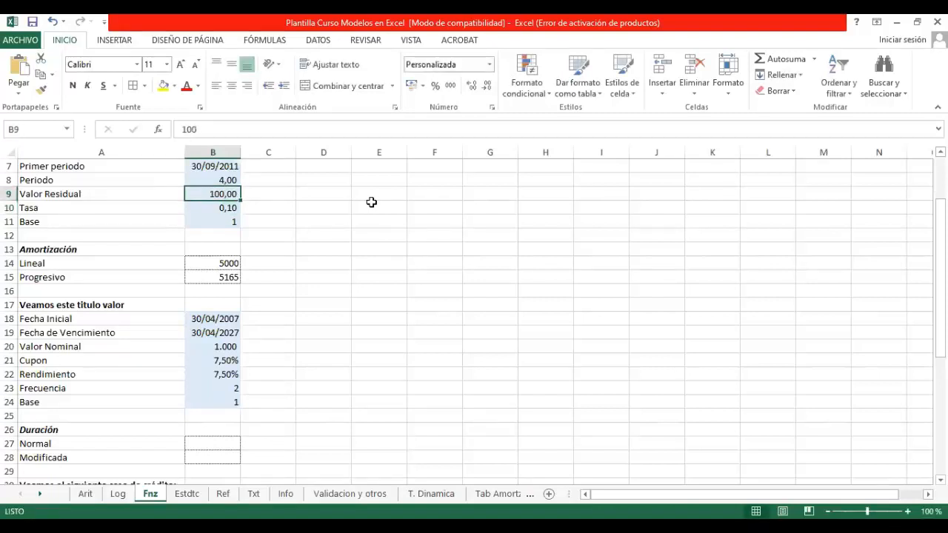
pyautogui.hotkey('ctrl', 'z')
pyautogui.press('Down')
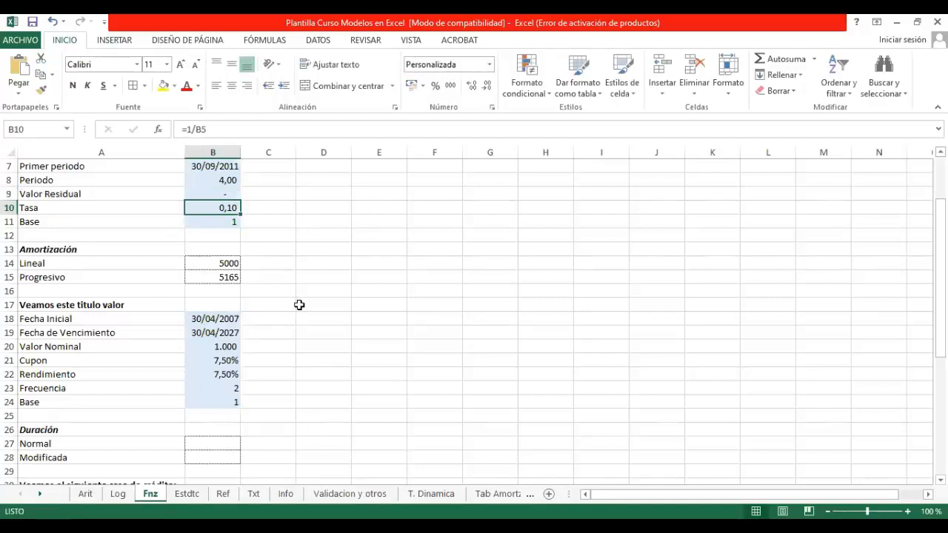
# Step: Search the functions for "duracion" and insert the DURACION function in the Normal cell B27 under Duración
pyautogui.scroll(2, 299, 304)
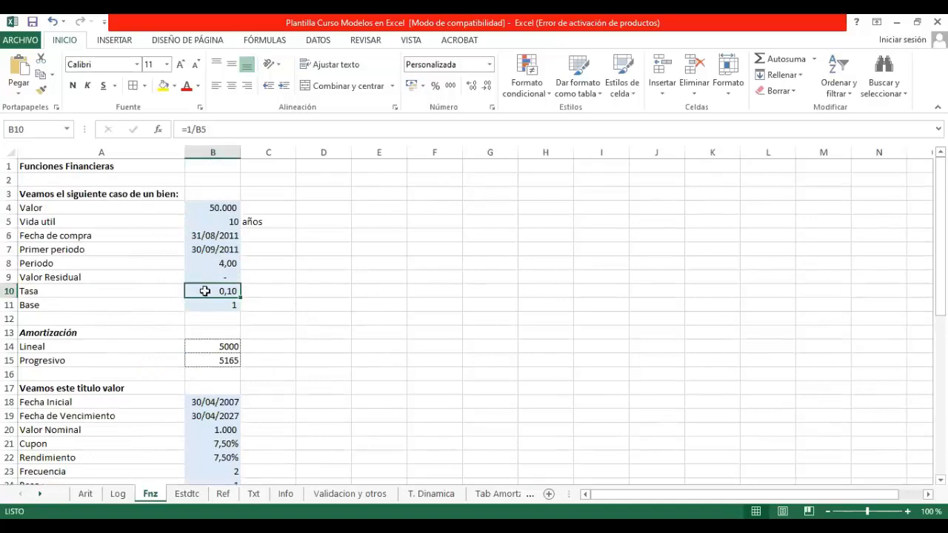
pyautogui.scroll(-3, 328, 304)
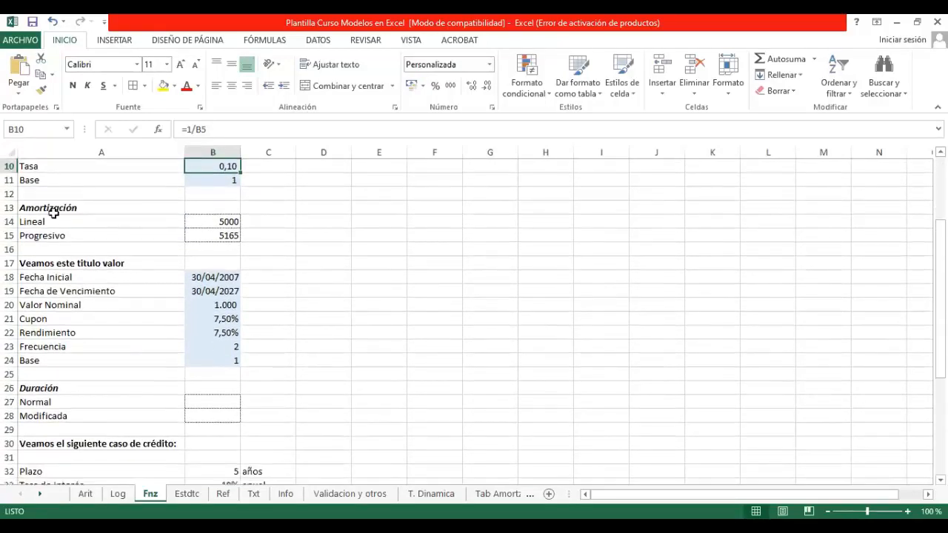
pyautogui.moveTo(61, 221); pyautogui.dragTo(63, 235)
pyautogui.click(366, 301)
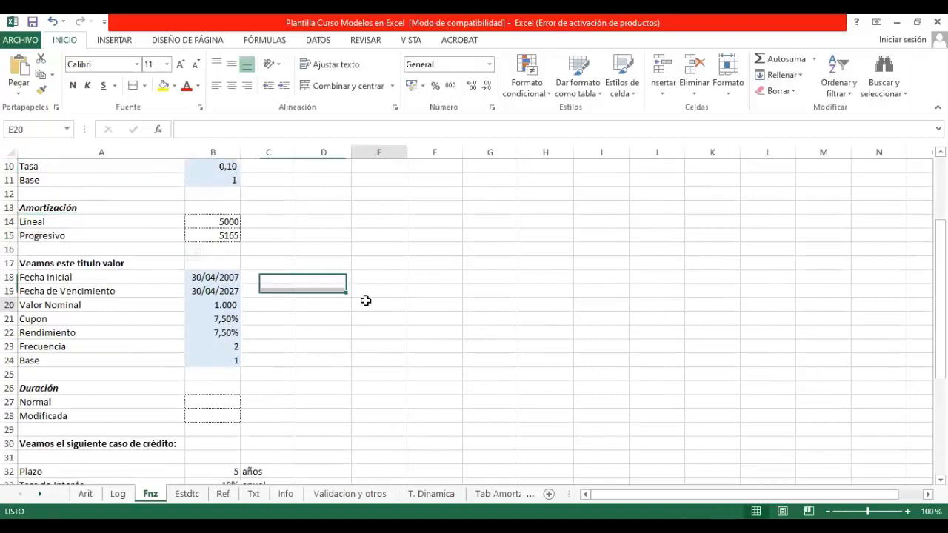
pyautogui.scroll(-2, 365, 301)
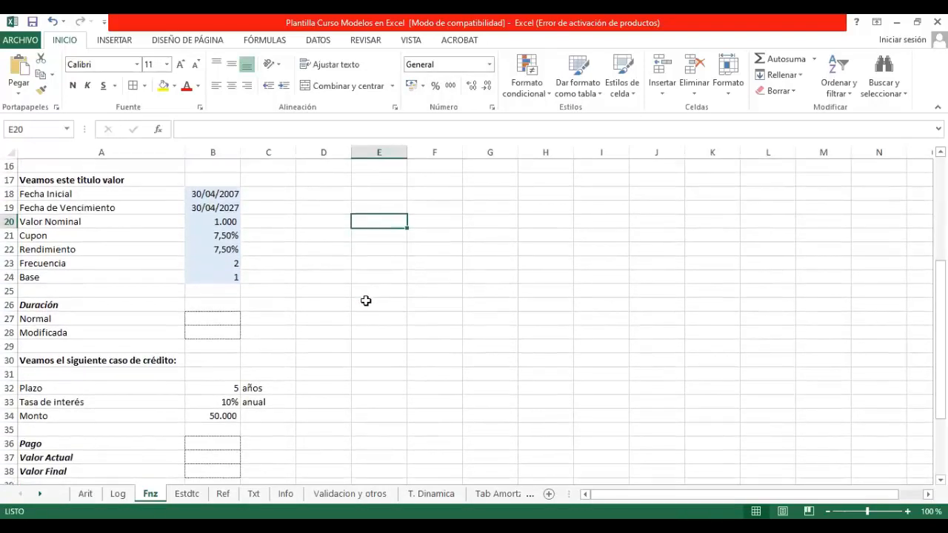
pyautogui.click(197, 319)
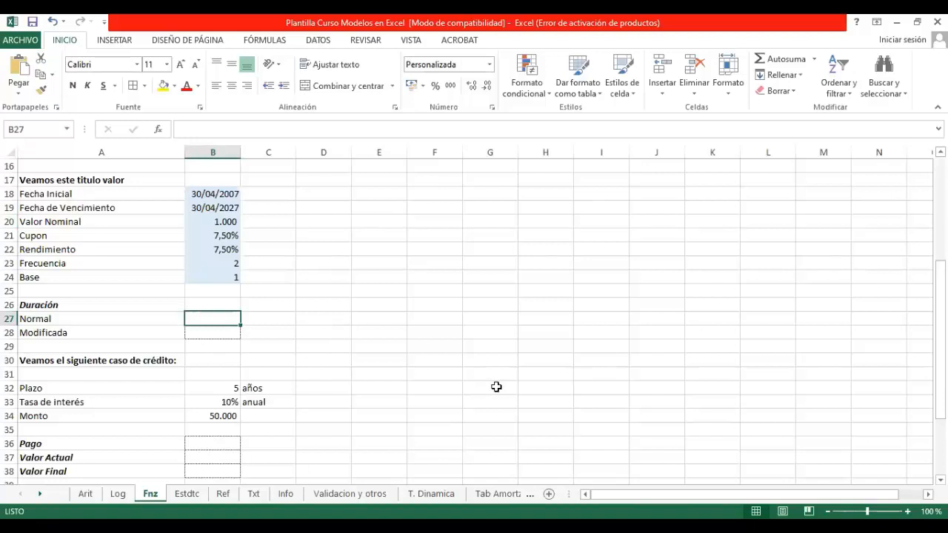
pyautogui.click(158, 130)
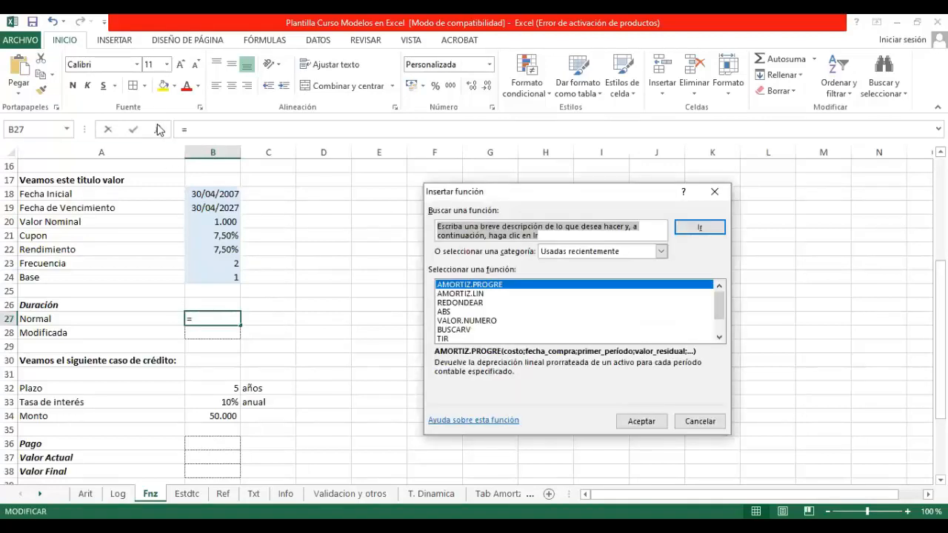
pyautogui.write('duraci')
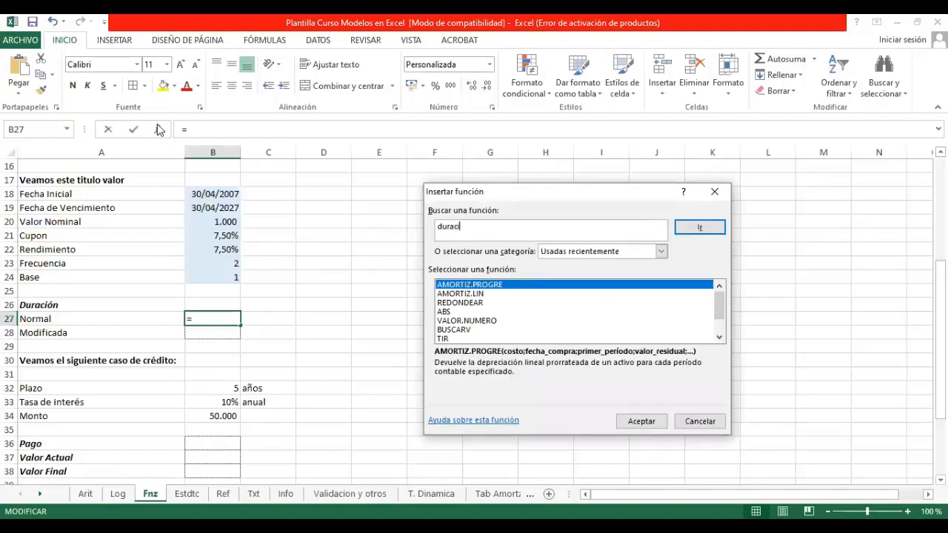
pyautogui.write('on')
pyautogui.press('Return')
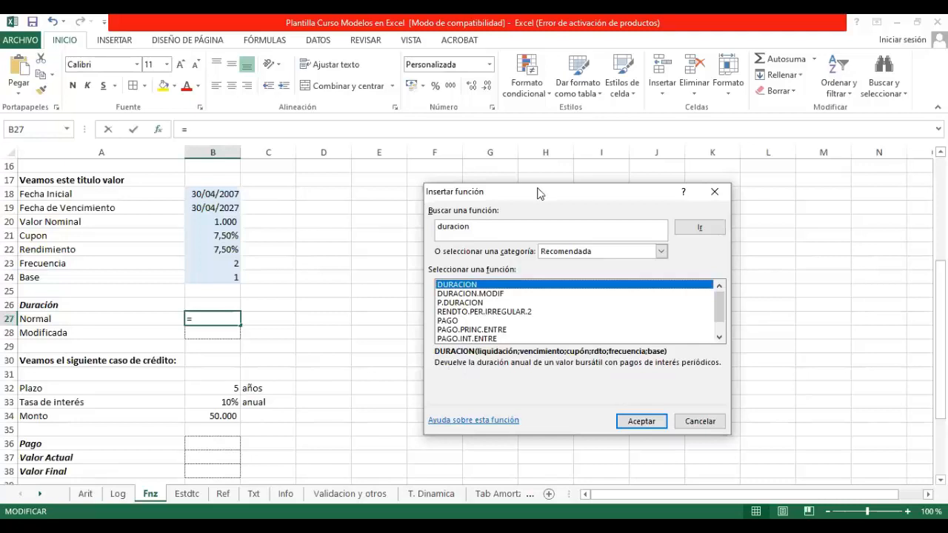
pyautogui.click(641, 422)
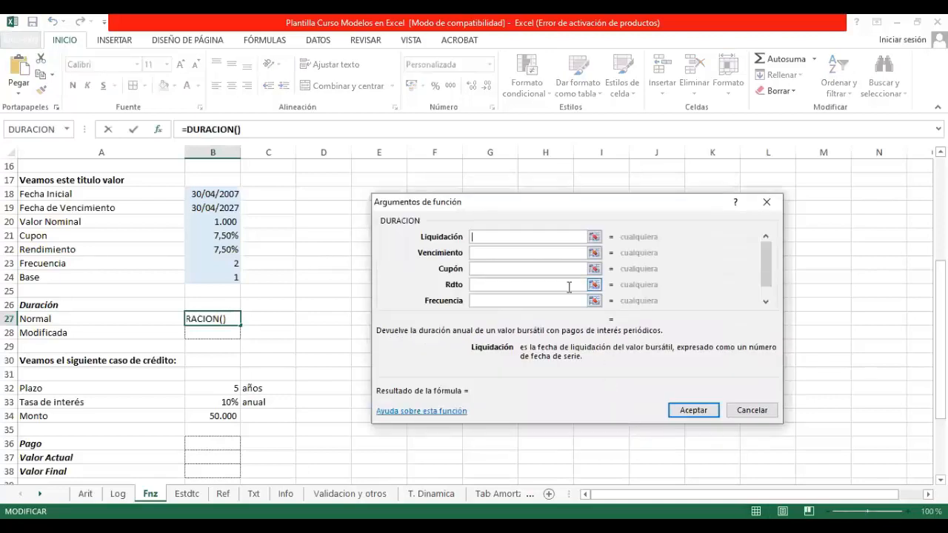
# Step: Set the DURACION arguments Liquidación to B18, Vencimiento to B19 and Cupón to B21
pyautogui.click(594, 237)
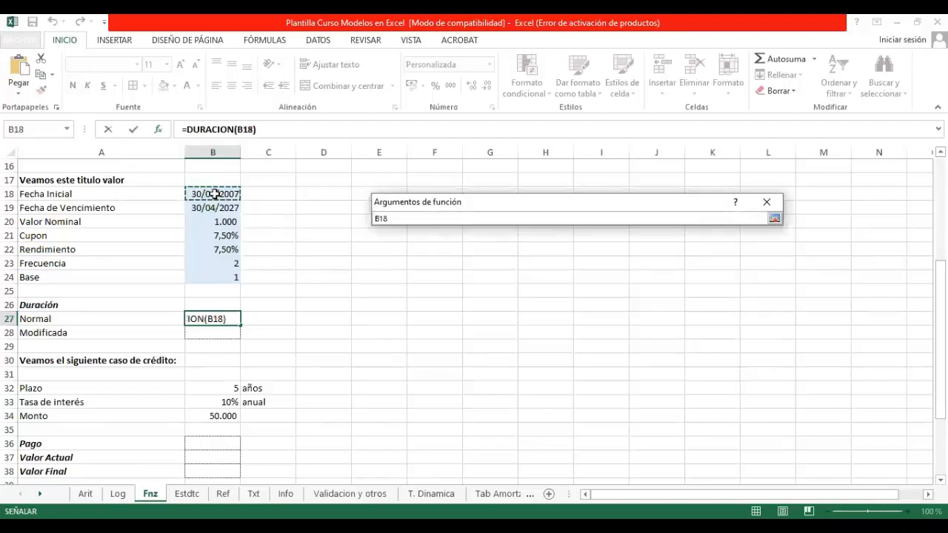
pyautogui.press('Return')
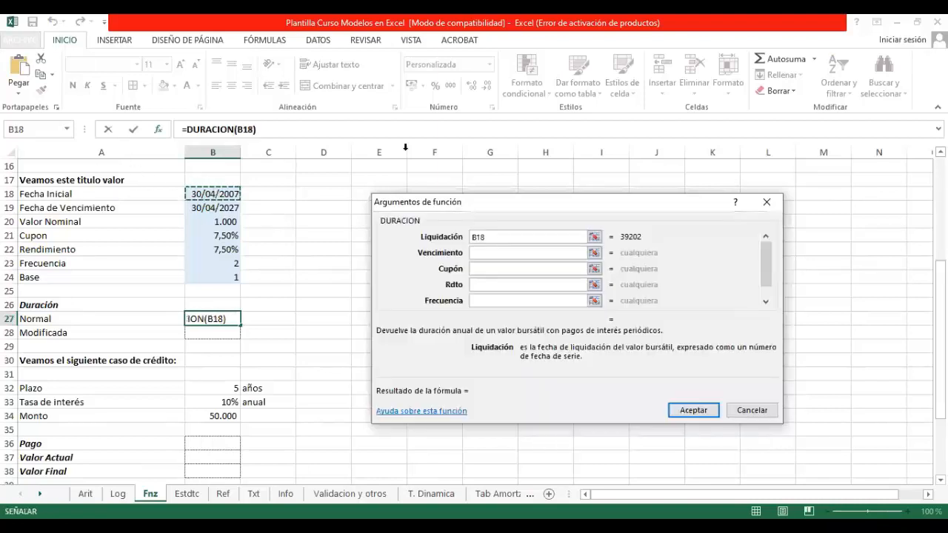
pyautogui.click(595, 252)
pyautogui.click(212, 208)
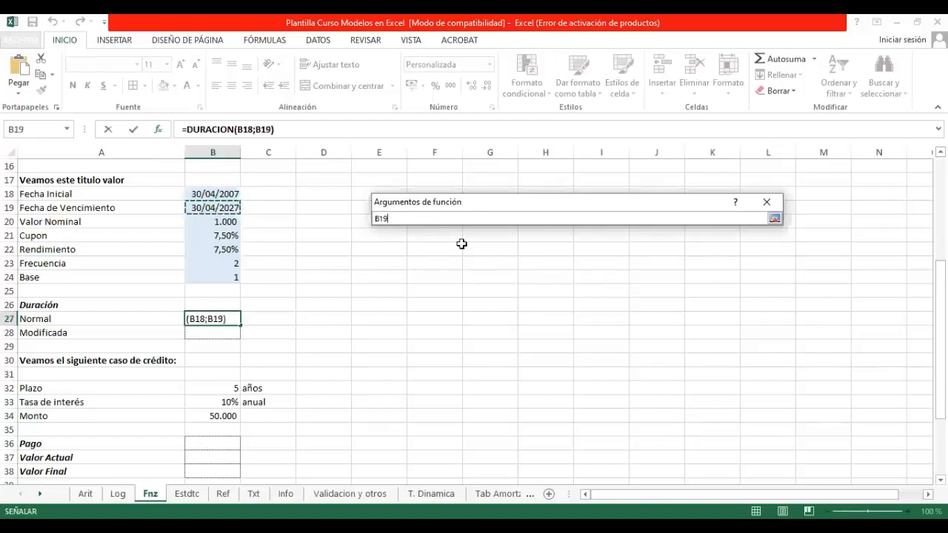
pyautogui.press('Return')
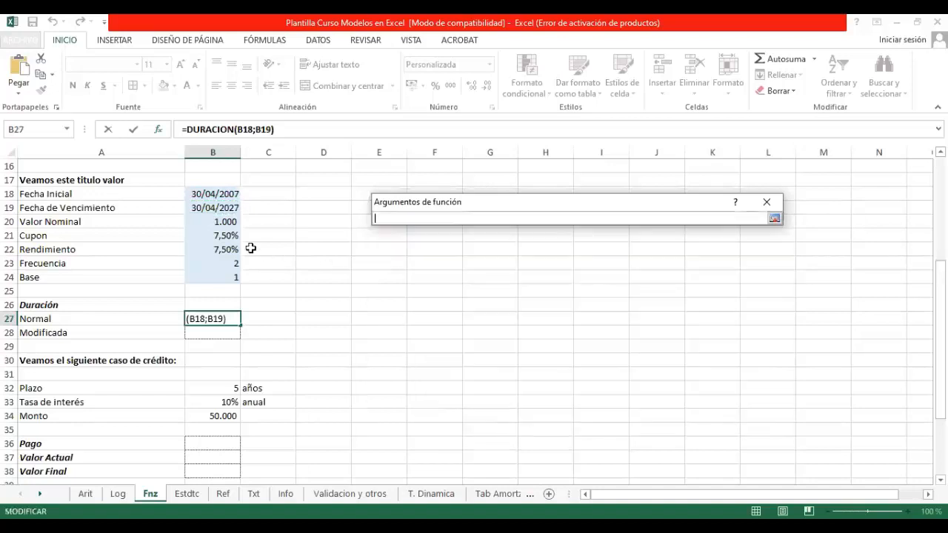
pyautogui.click(230, 235)
pyautogui.press('Return')
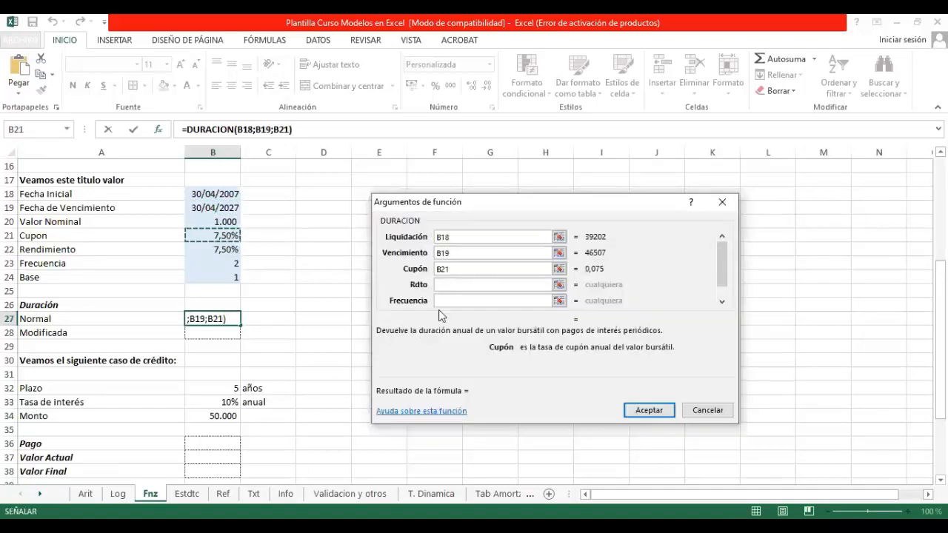
# Step: Set the DURACION arguments Rdto to B22, Frecuencia to B23 and Base to B24
pyautogui.click(560, 288)
pyautogui.click(226, 250)
pyautogui.press('Return')
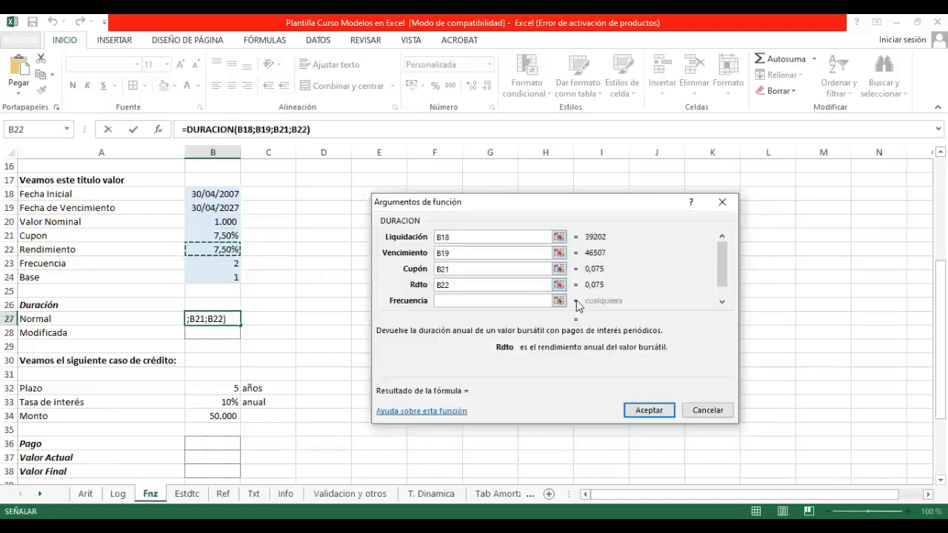
pyautogui.click(561, 301)
pyautogui.click(224, 265)
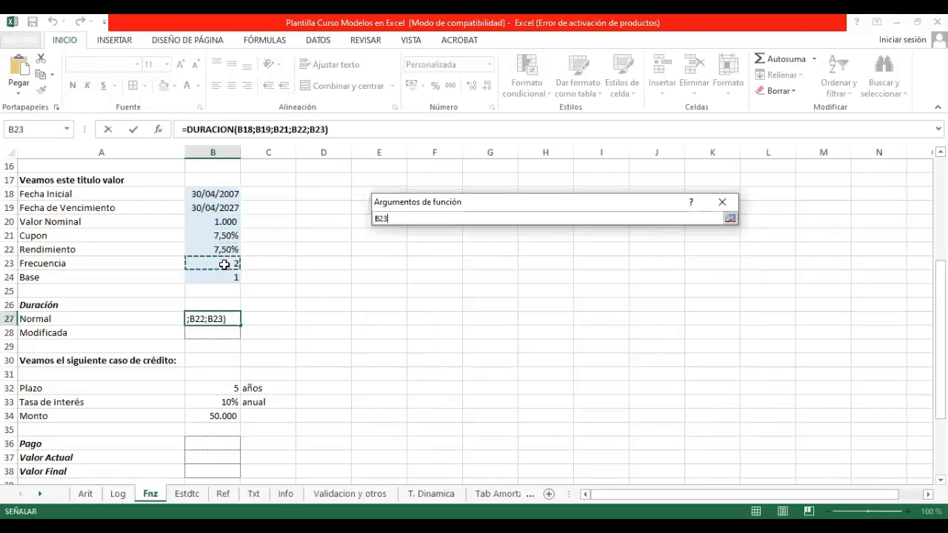
pyautogui.press('Return')
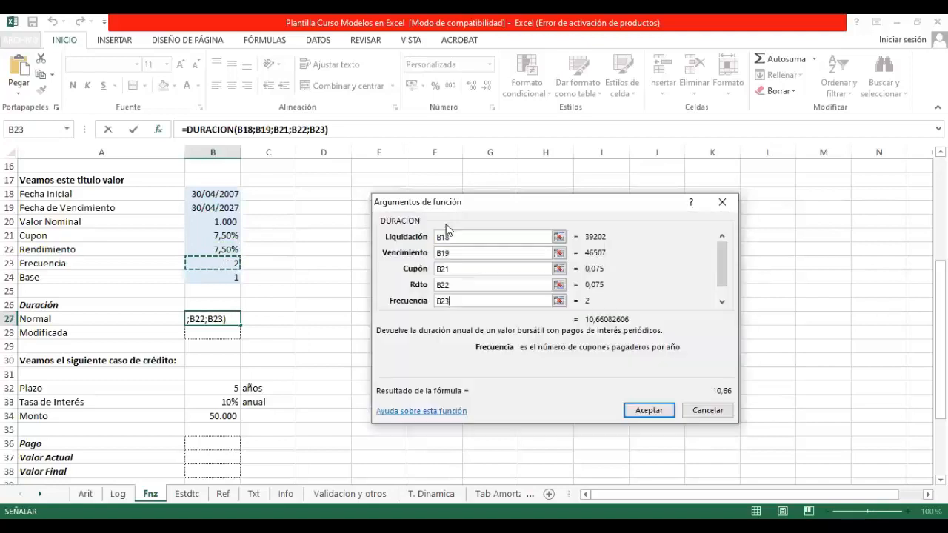
pyautogui.click(722, 301)
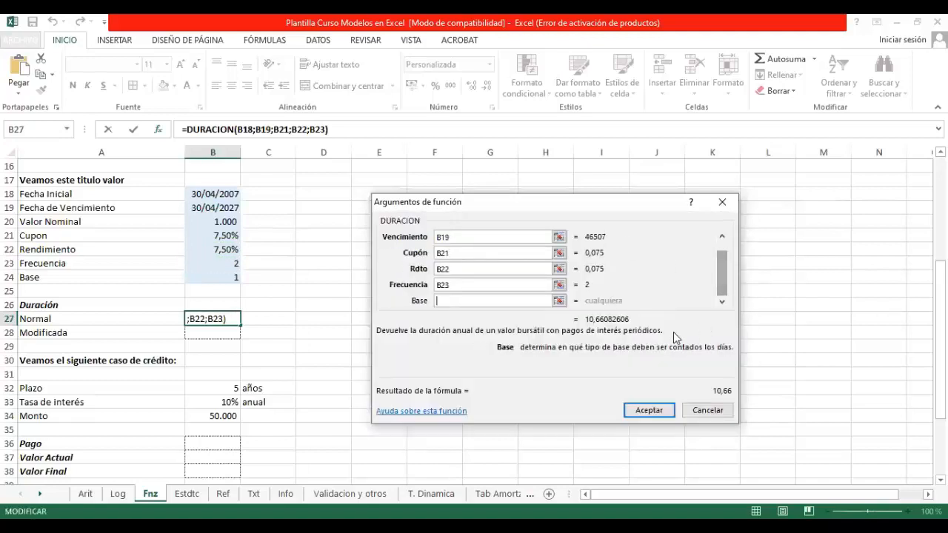
pyautogui.click(559, 301)
pyautogui.click(229, 275)
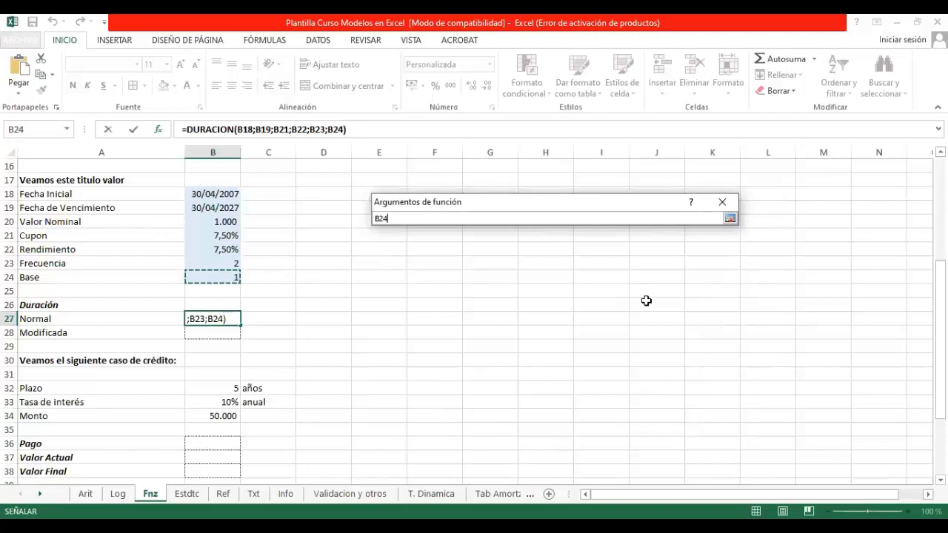
pyautogui.press('Return')
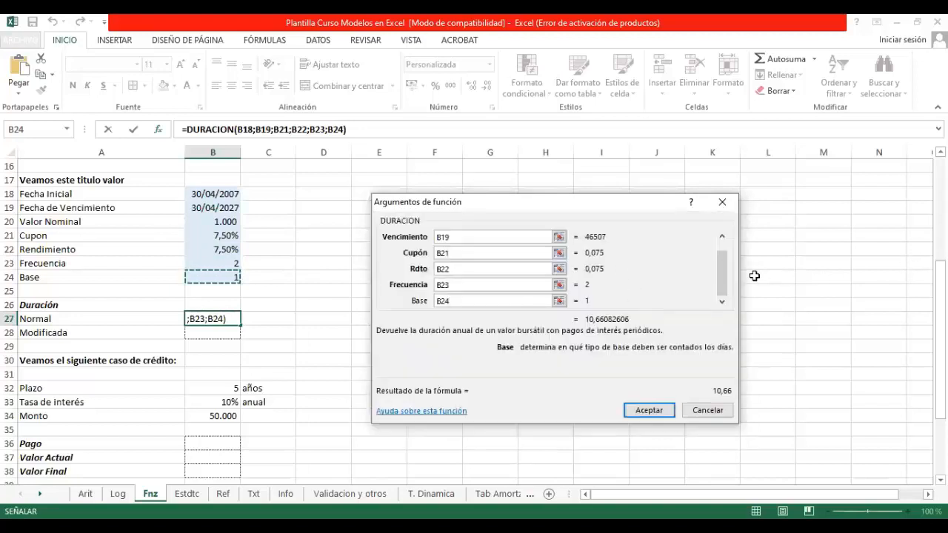
pyautogui.click(722, 236)
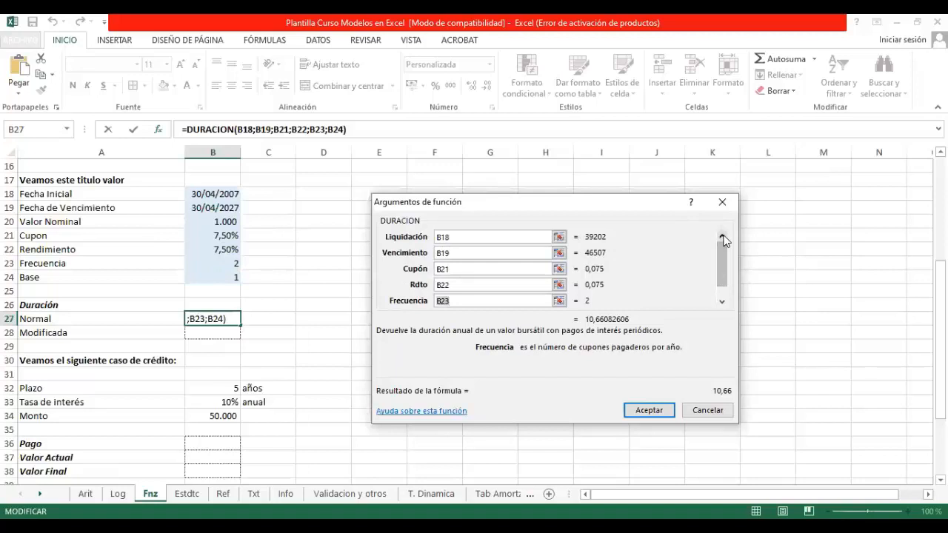
pyautogui.click(558, 237)
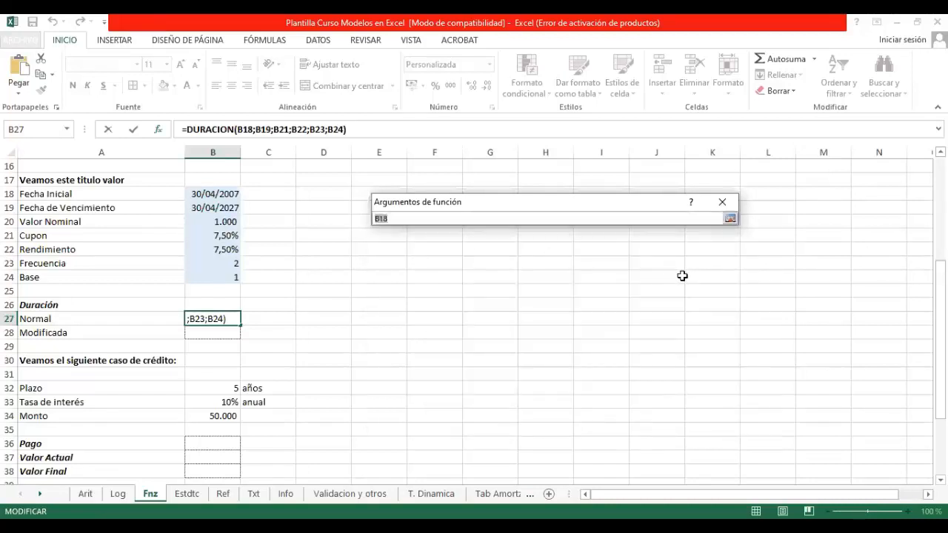
pyautogui.press('Up')
pyautogui.press('Up')
pyautogui.press('Up')
pyautogui.press('Up')
pyautogui.press('Up')
pyautogui.press('Up')
pyautogui.press('Up')
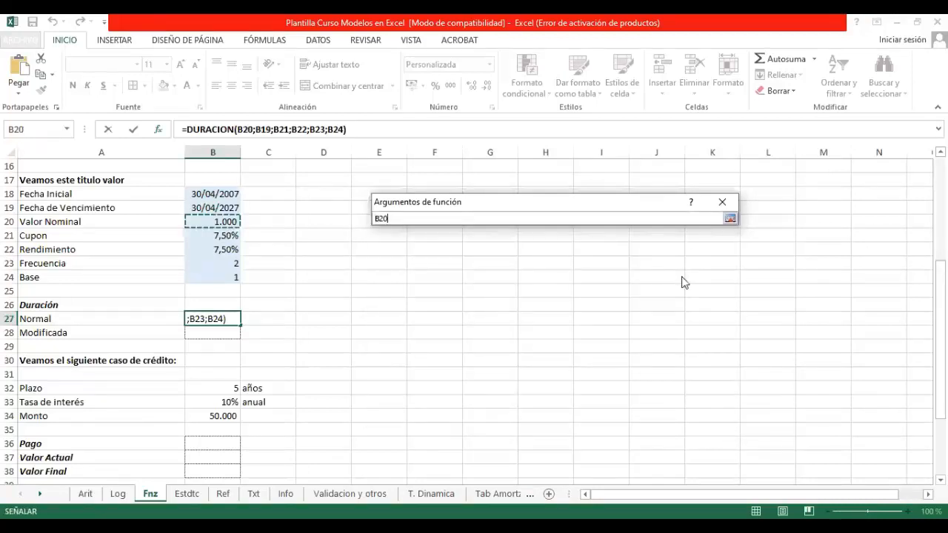
pyautogui.press('Return')
pyautogui.click(595, 237)
pyautogui.click(230, 195)
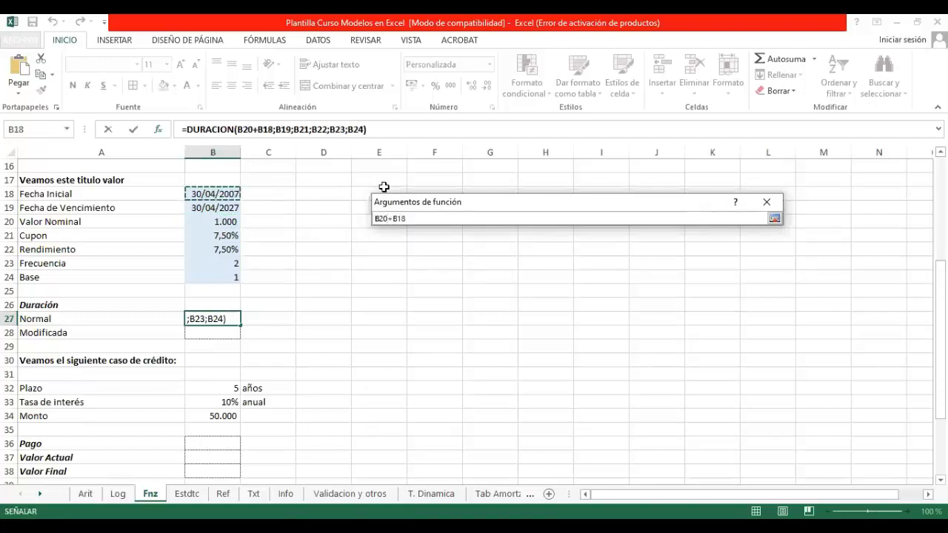
pyautogui.press('Return')
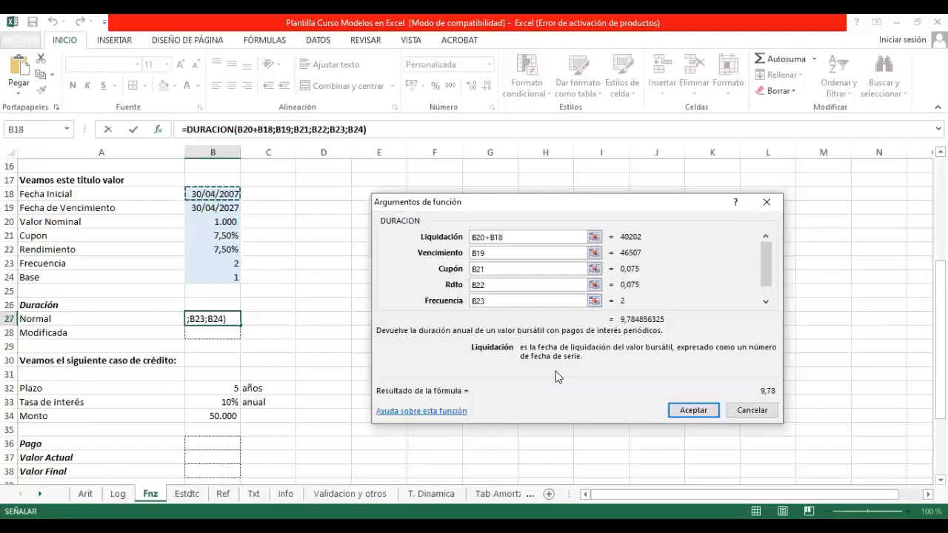
# Step: Replace the Liquidación argument with B18 and accept the DURACION formula in B27
pyautogui.press('BackSpace')
pyautogui.press('BackSpace')
pyautogui.press('BackSpace')
pyautogui.press('BackSpace')
pyautogui.press('BackSpace')
pyautogui.press('BackSpace')
pyautogui.press('BackSpace')
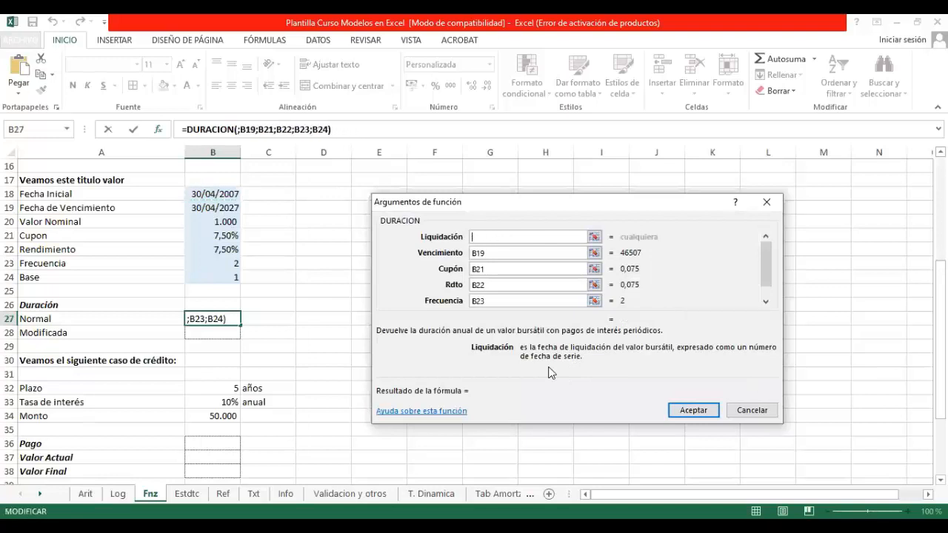
pyautogui.click(214, 197)
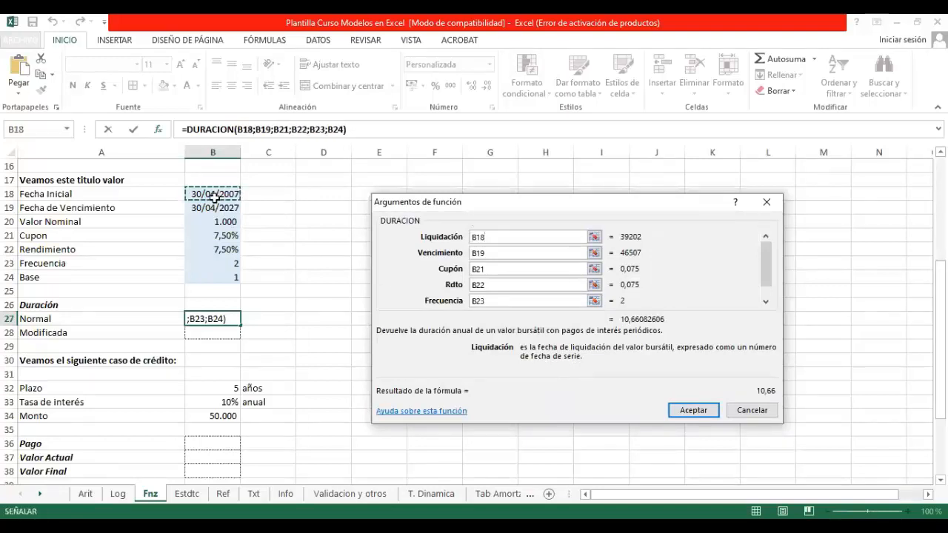
pyautogui.press('Return')
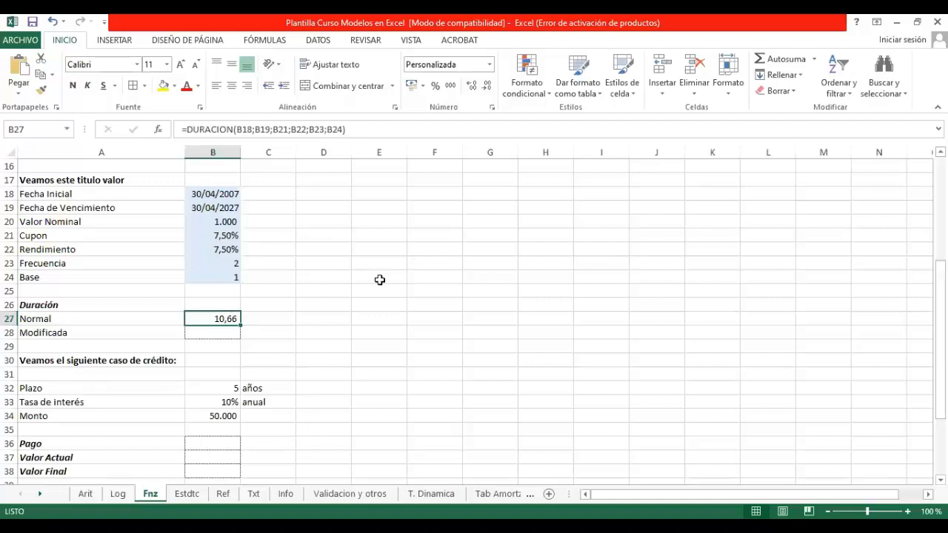
# Step: Set the Rendimiento in B22 to 10% to test its effect on the Normal duration
pyautogui.press('Up')
pyautogui.press('Up')
pyautogui.press('Up')
pyautogui.press('Up')
pyautogui.press('Up')
pyautogui.press('Up')
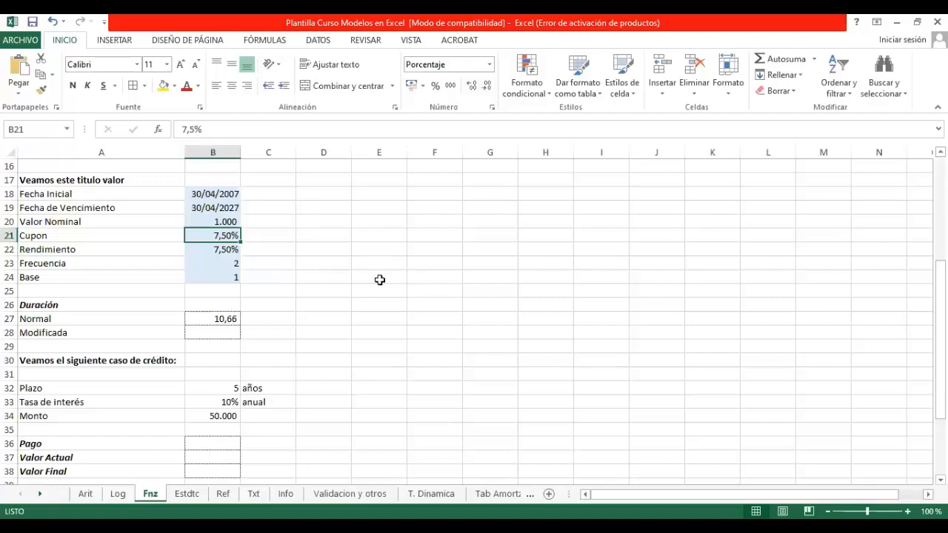
pyautogui.press('Down')
pyautogui.press('Up')
pyautogui.press('Up')
pyautogui.press('Down')
pyautogui.press('Down')
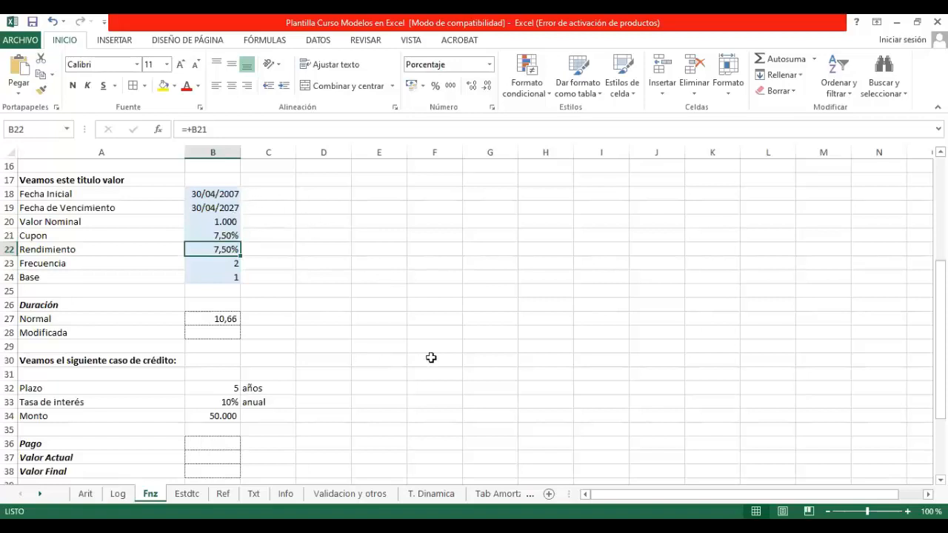
pyautogui.write('10%')
pyautogui.press('Return')
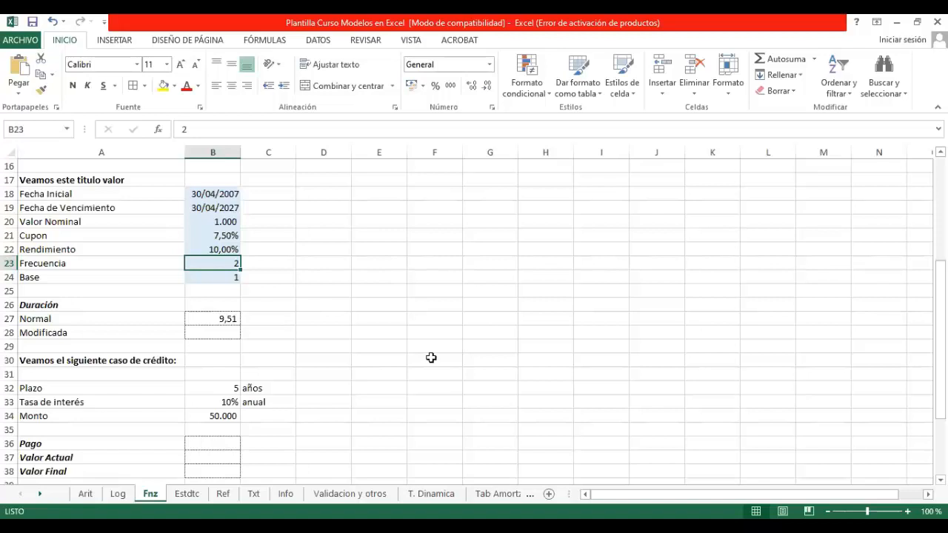
# Step: Try a Rendimiento of 15% and one of 5% in B22 to test their effect on the Normal duration
pyautogui.press('Up')
pyautogui.write('15')
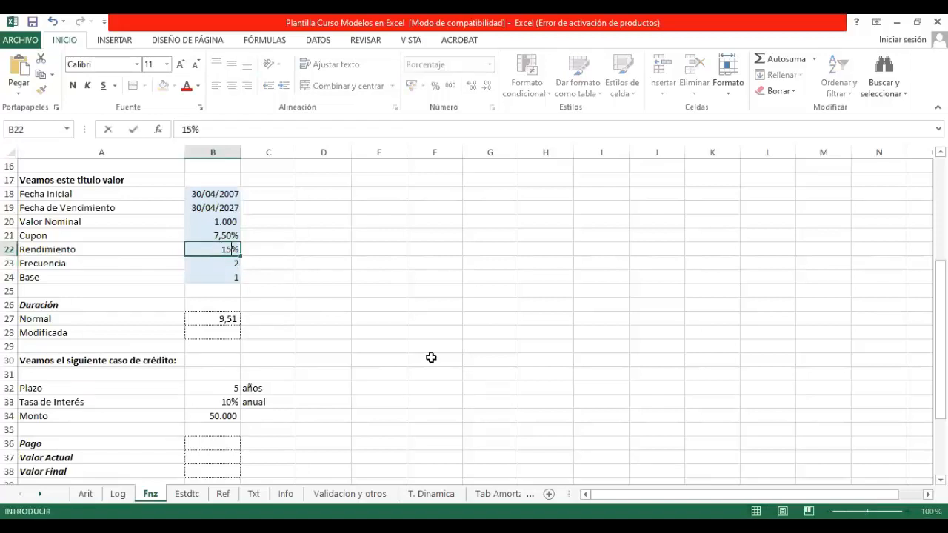
pyautogui.press('Return')
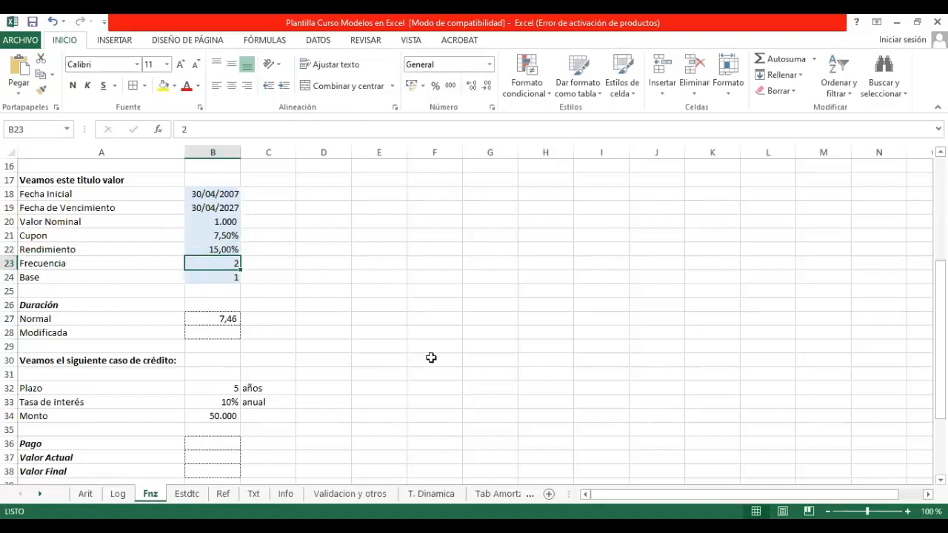
pyautogui.press('Up')
pyautogui.write('5')
pyautogui.press('Return')
# Step: Set the Rendimiento in B22 to 7,5%
pyautogui.press('Up')
pyautogui.write('7,5')
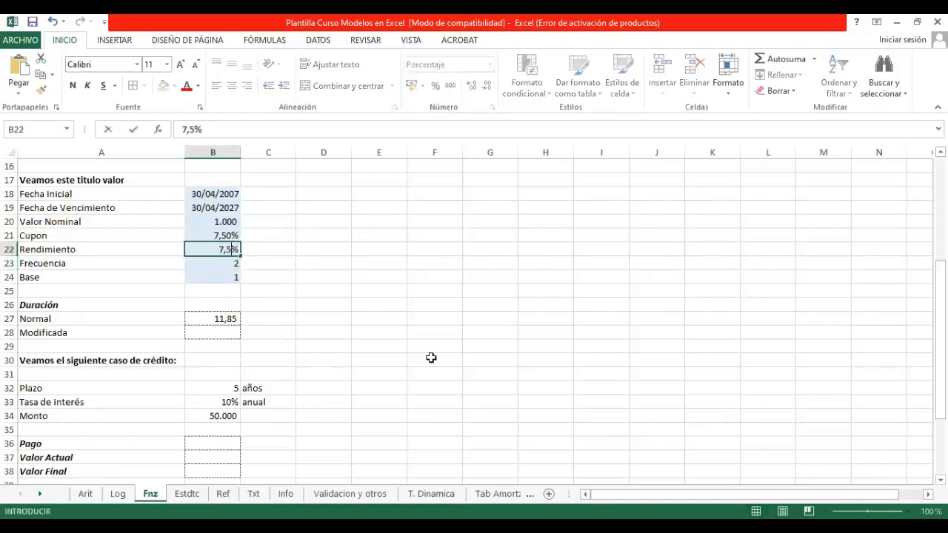
pyautogui.press('Return')
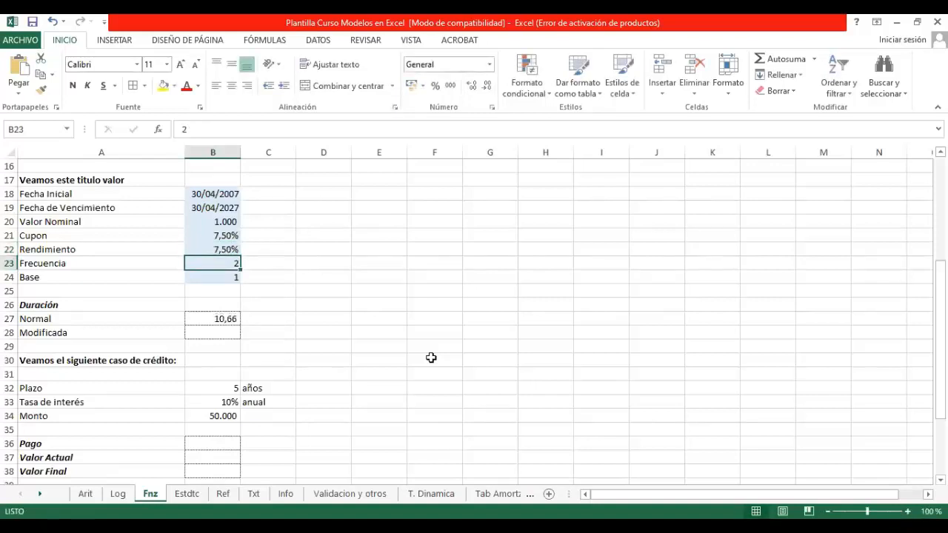
# Step: Search the functions for "duracion modificada" and insert DURACION.MODIF in the Modificada cell B28
pyautogui.click(217, 332)
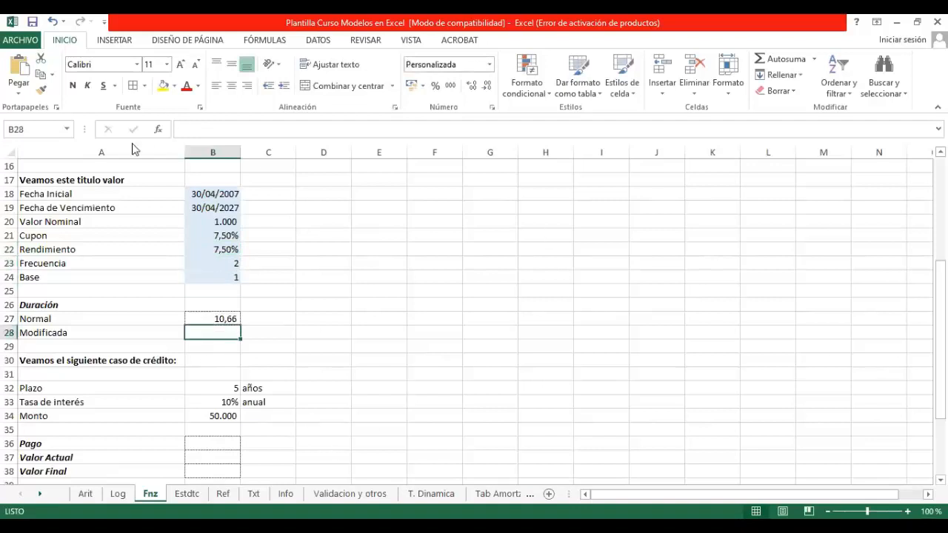
pyautogui.write('=')
pyautogui.click(157, 130)
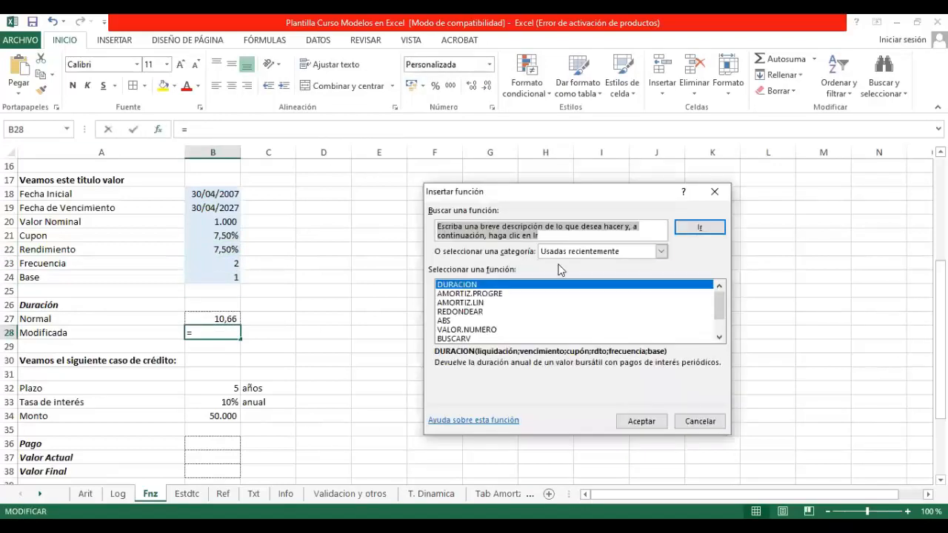
pyautogui.write('duraci')
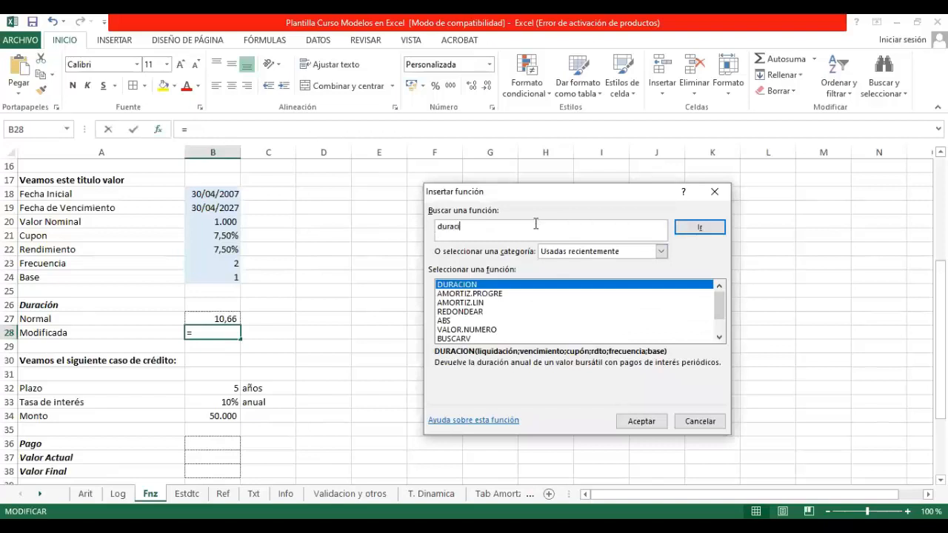
pyautogui.write('on modificada')
pyautogui.press('Return')
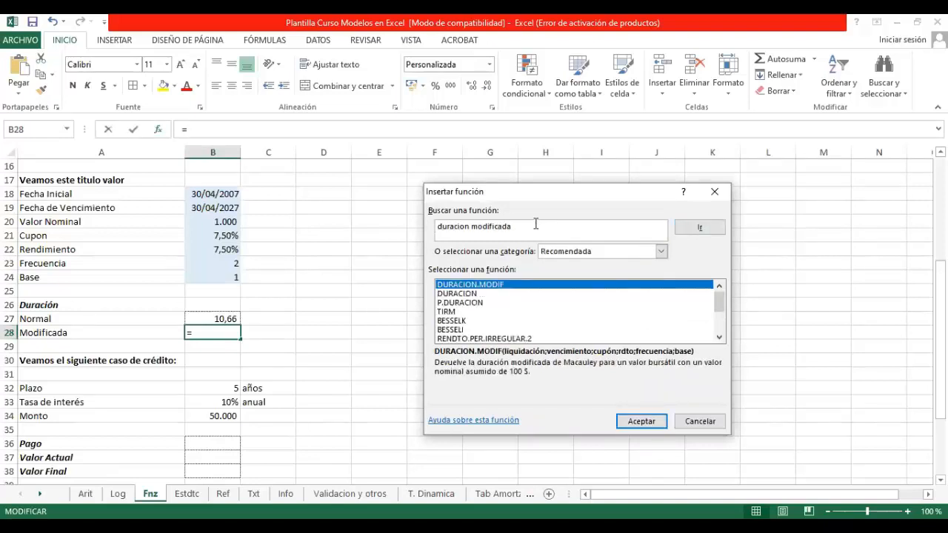
pyautogui.click(640, 423)
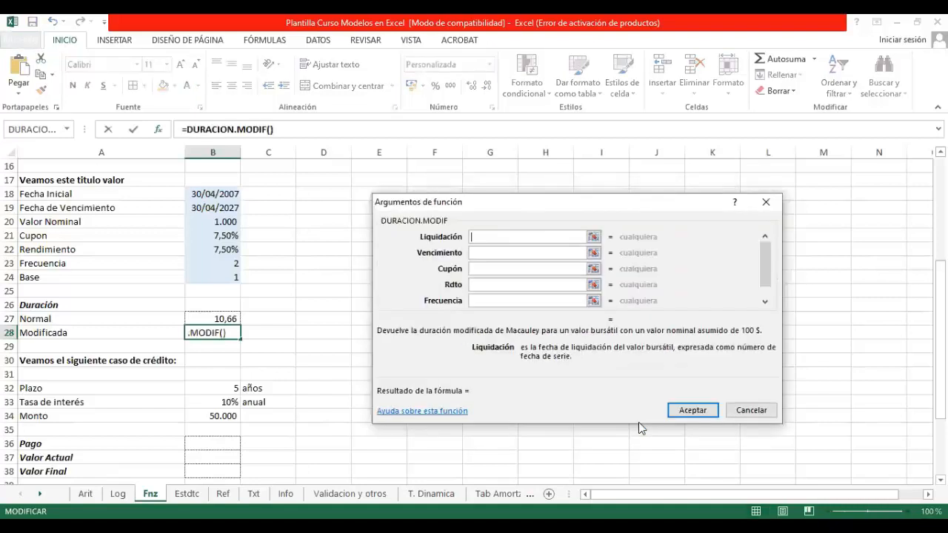
# Step: Set the DURACION.MODIF arguments Liquidación to B18, Vencimiento to B19 and Cupón to B21
pyautogui.click(593, 237)
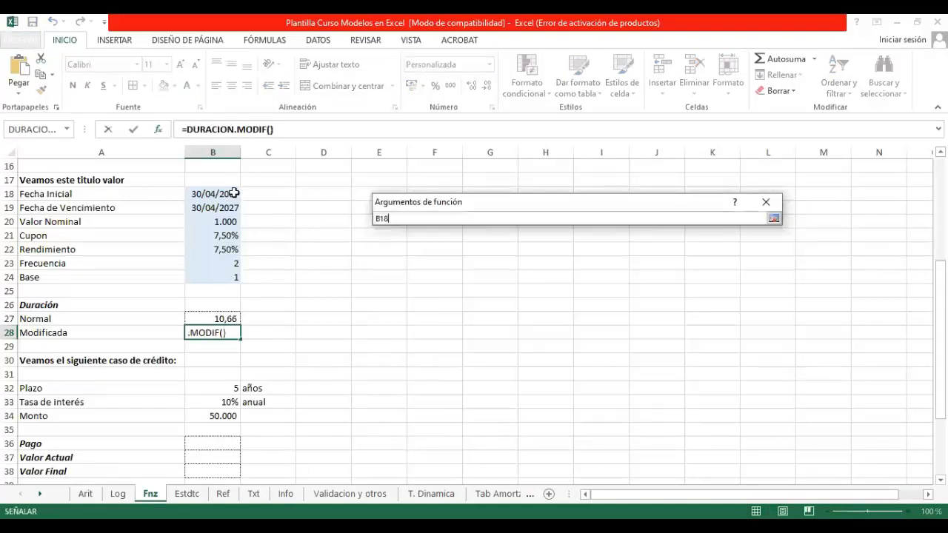
pyautogui.click(236, 193)
pyautogui.press('Return')
pyautogui.click(585, 252)
pyautogui.click(209, 210)
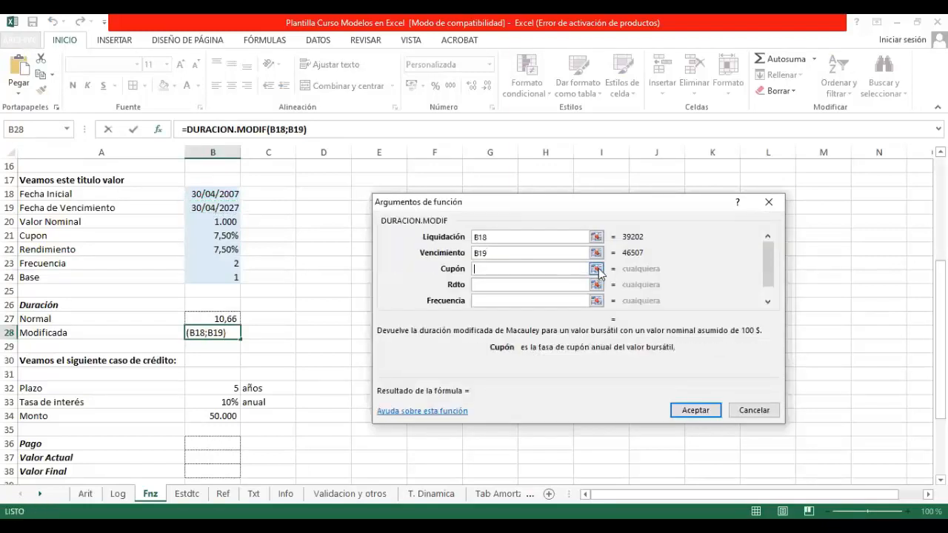
pyautogui.click(596, 269)
pyautogui.click(226, 234)
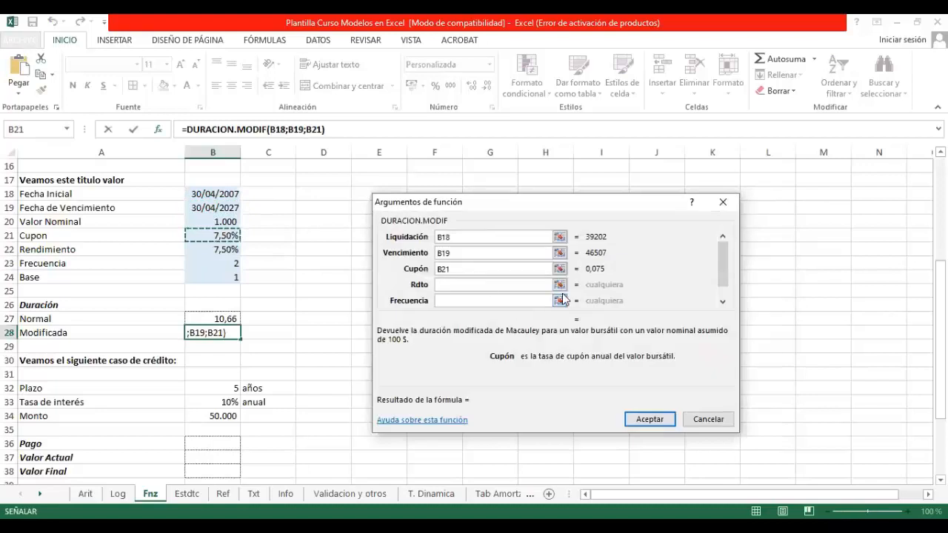
# Step: Set the DURACION.MODIF arguments Rdto to B22, Frecuencia to B23 and Base to B24, and accept the formula
pyautogui.click(560, 282)
pyautogui.click(215, 251)
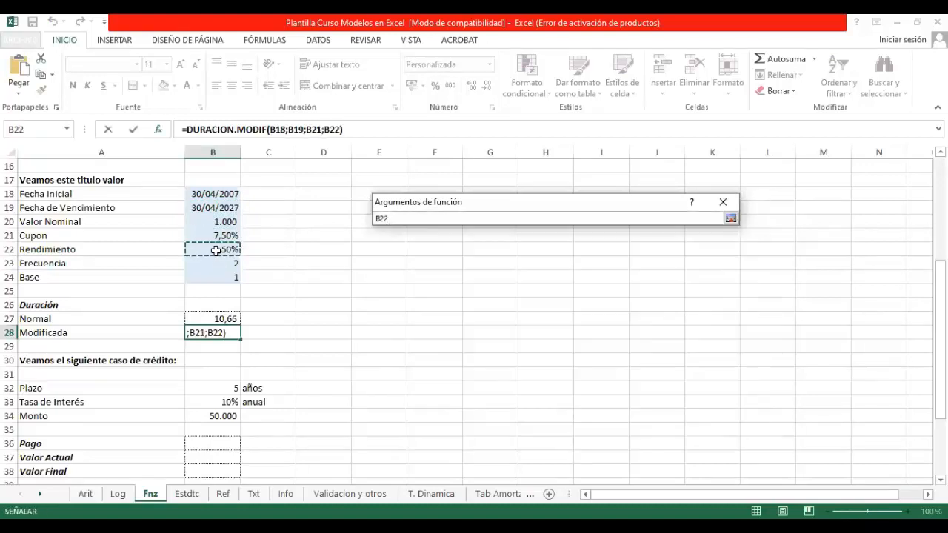
pyautogui.press('Tab')
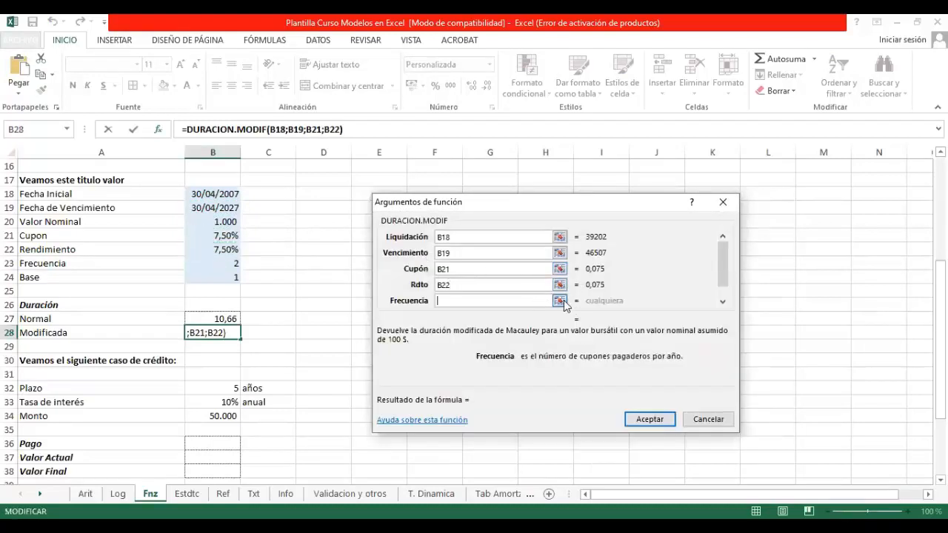
pyautogui.click(561, 300)
pyautogui.click(218, 262)
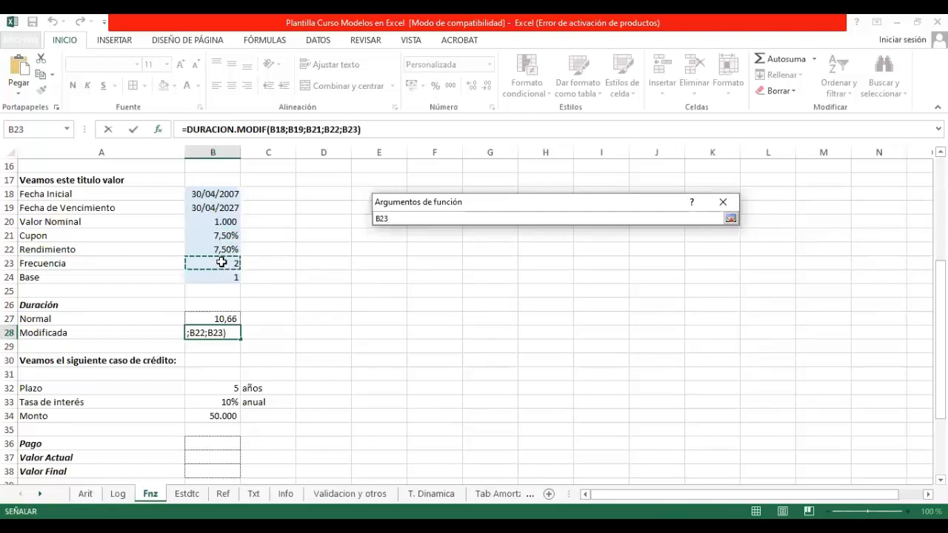
pyautogui.moveTo(723, 262); pyautogui.dragTo(724, 287)
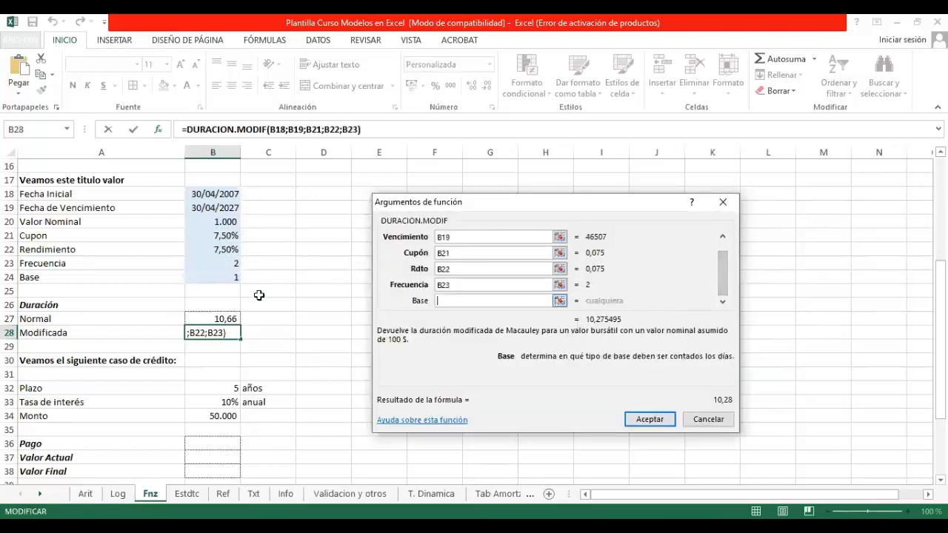
pyautogui.click(210, 279)
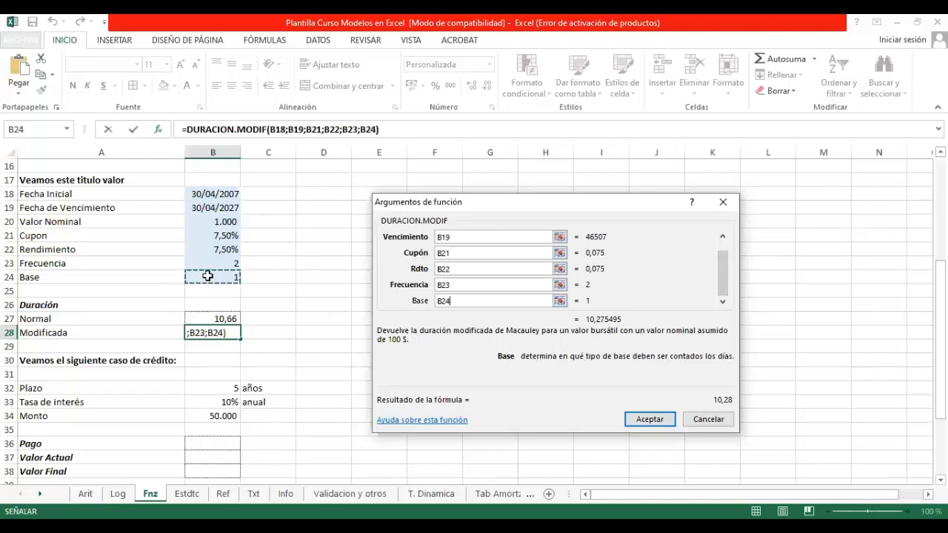
pyautogui.press('Return')
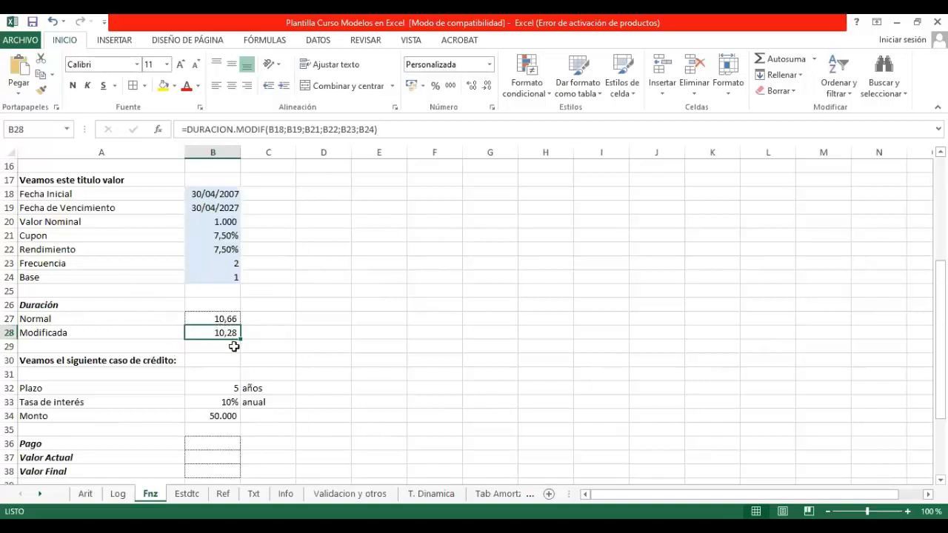
# Step: Try a Frecuencia of 1 and one of 2 in B23 to compare both durations
pyautogui.click(217, 263)
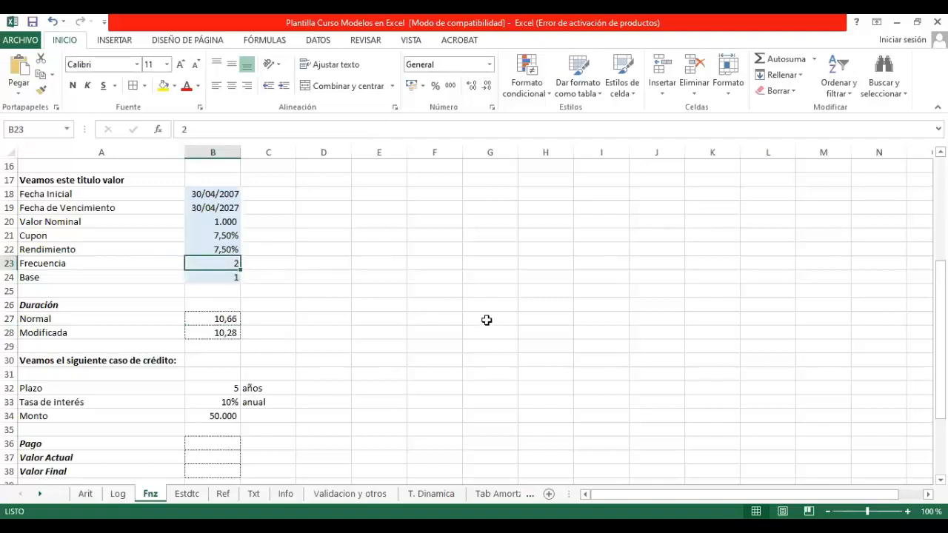
pyautogui.write('1')
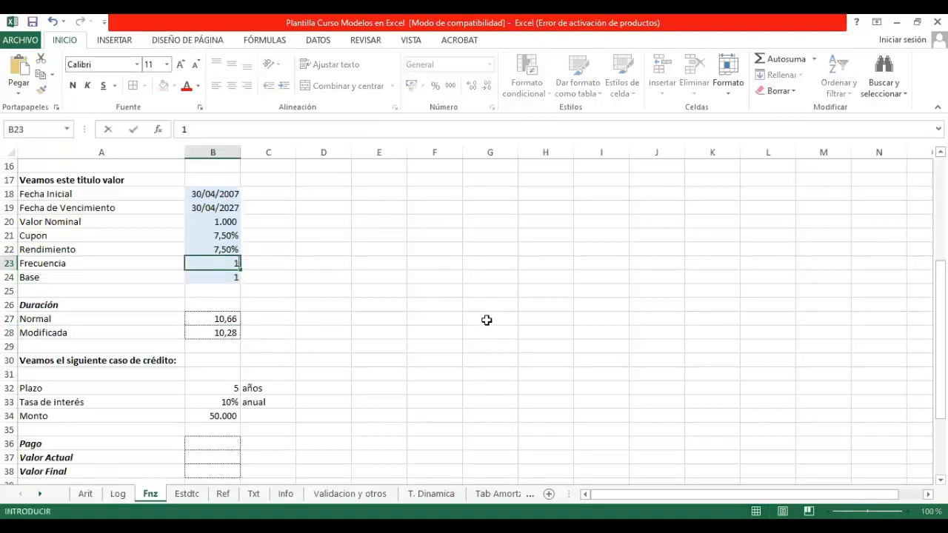
pyautogui.press('Return')
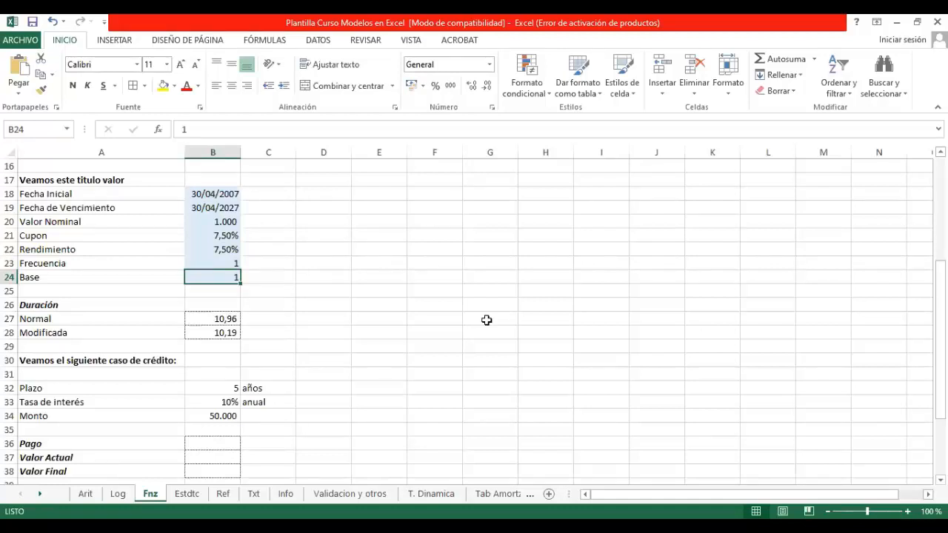
pyautogui.press('Up')
pyautogui.write('2')
pyautogui.press('Return')
# Step: Set the Frecuencia in B23 to 4
pyautogui.press('Up')
pyautogui.write('4')
pyautogui.press('Return')
# Step: Search the functions for "pago" and insert PAGO in the credit case's Pago cell B36
pyautogui.press('Down')
pyautogui.press('Down')
pyautogui.press('Down')
pyautogui.press('Down')
pyautogui.press('Down')
pyautogui.press('Down')
pyautogui.press('Down')
pyautogui.press('Down')
pyautogui.press('Down')
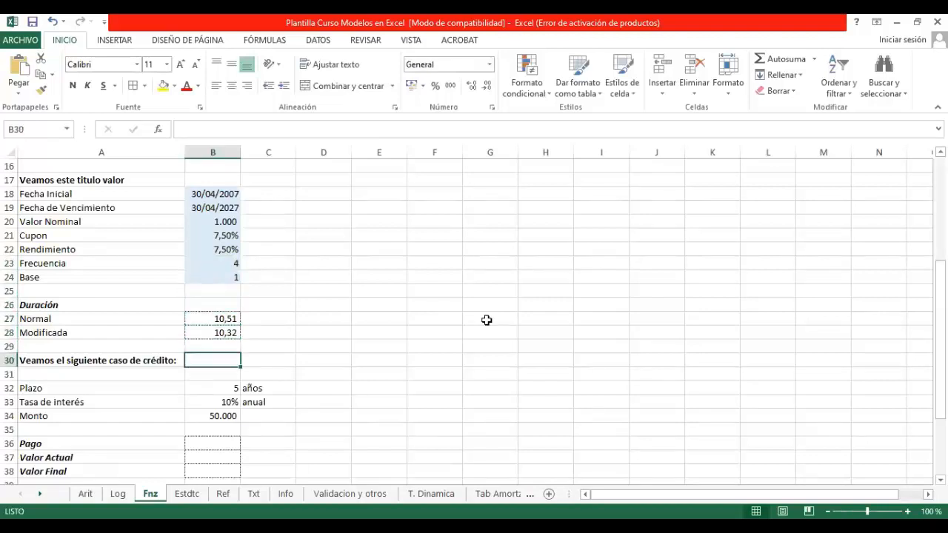
pyautogui.press('Down')
pyautogui.press('Down')
pyautogui.press('Down')
pyautogui.press('Down')
pyautogui.press('Down')
pyautogui.press('Down')
pyautogui.press('Down')
pyautogui.press('Down')
pyautogui.press('Down')
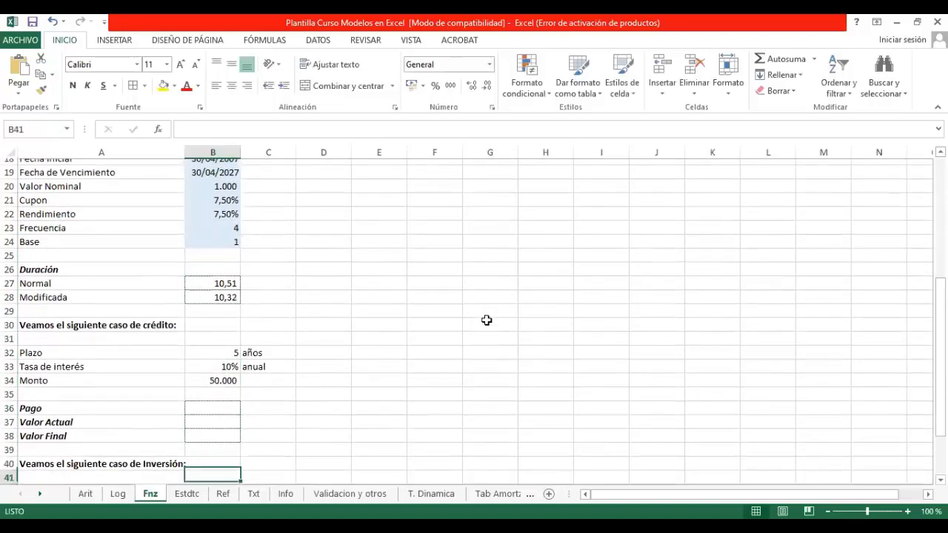
pyautogui.press('Down')
pyautogui.press('Down')
pyautogui.press('Down')
pyautogui.press('Down')
pyautogui.press('Up')
pyautogui.press('Up')
pyautogui.press('Up')
pyautogui.press('Up')
pyautogui.press('Up')
pyautogui.press('Up')
pyautogui.press('Up')
pyautogui.press('Up')
pyautogui.press('Up')
pyautogui.press('Up')
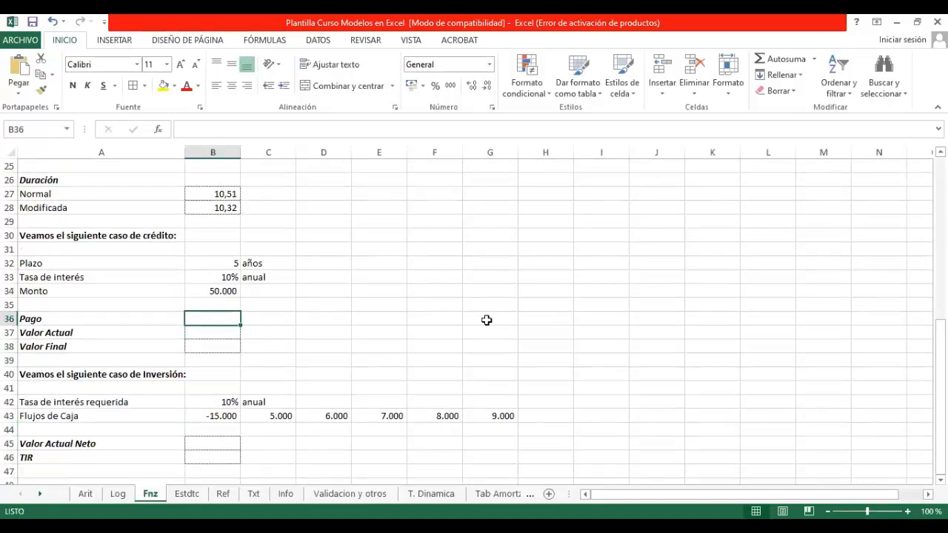
pyautogui.click(158, 130)
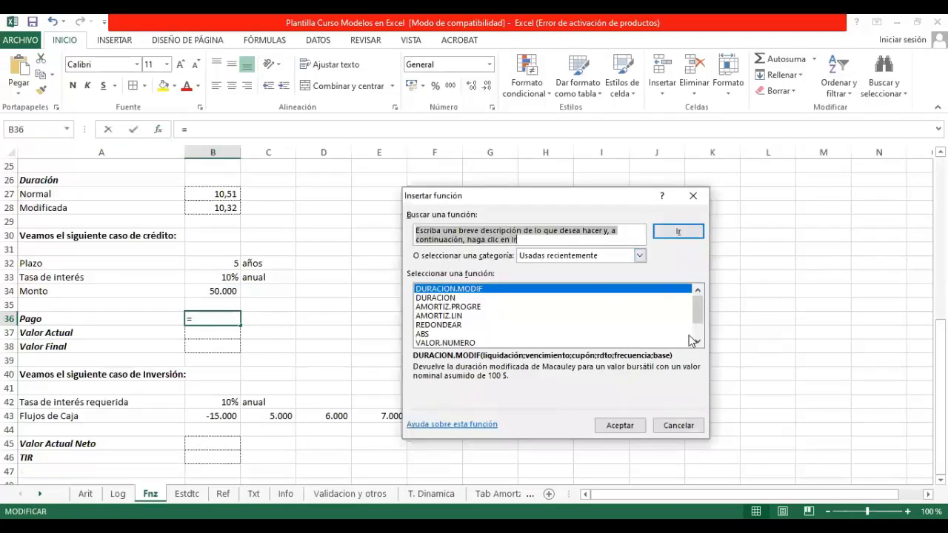
pyautogui.write('pago')
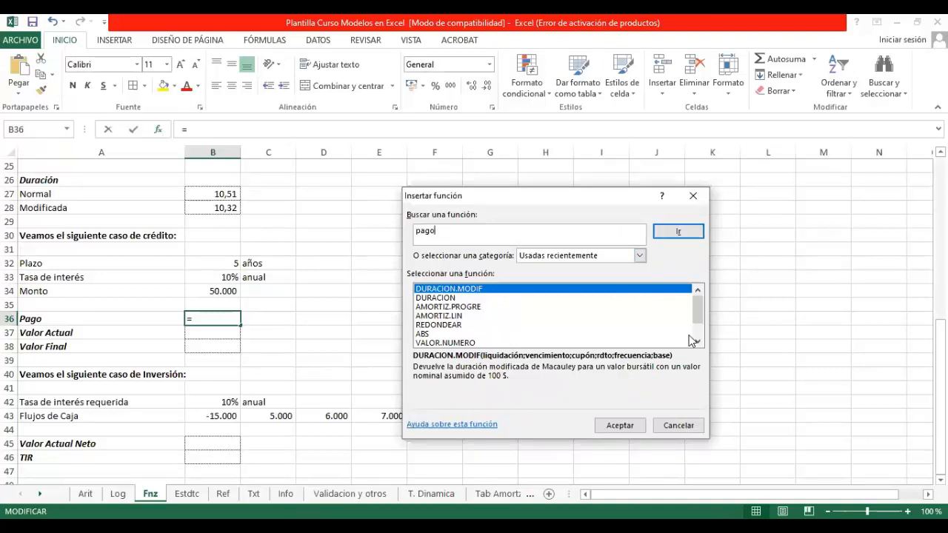
pyautogui.press('Return')
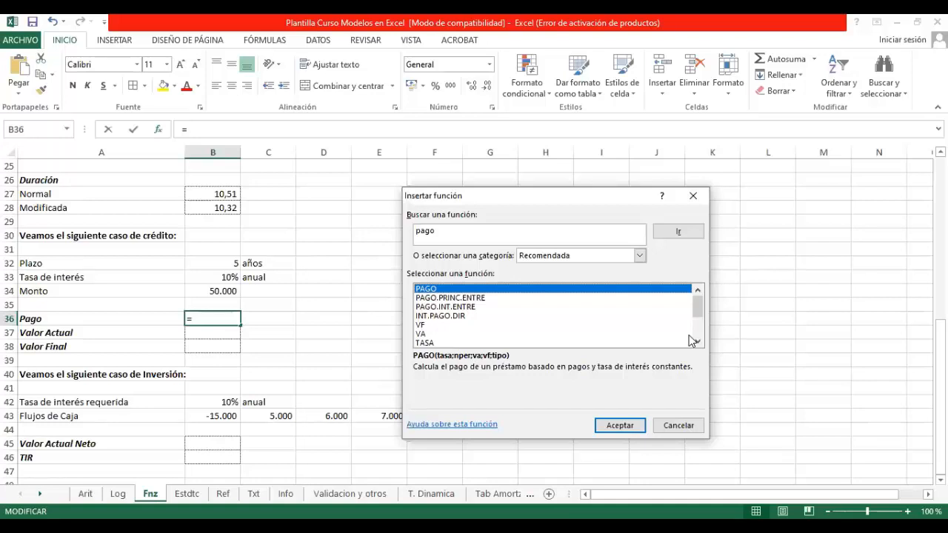
pyautogui.click(620, 425)
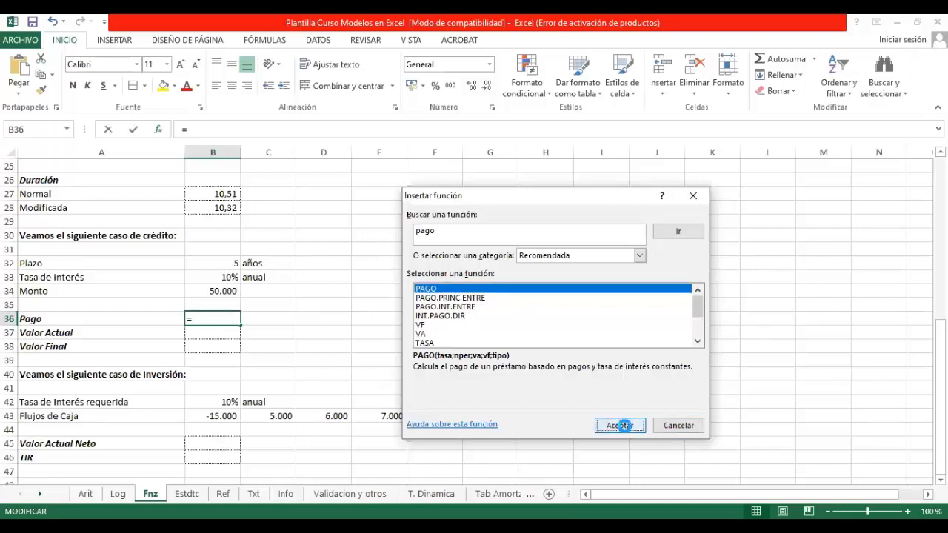
# Step: Set the PAGO arguments Tasa to B33, Nper to B32 and Va to B34, leaving Vf and Tipo empty
pyautogui.click(221, 277)
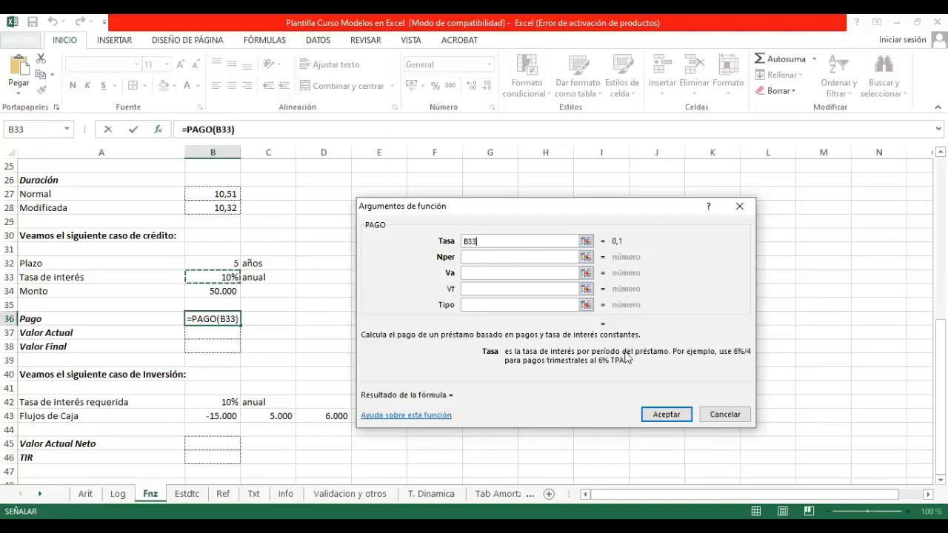
pyautogui.click(586, 258)
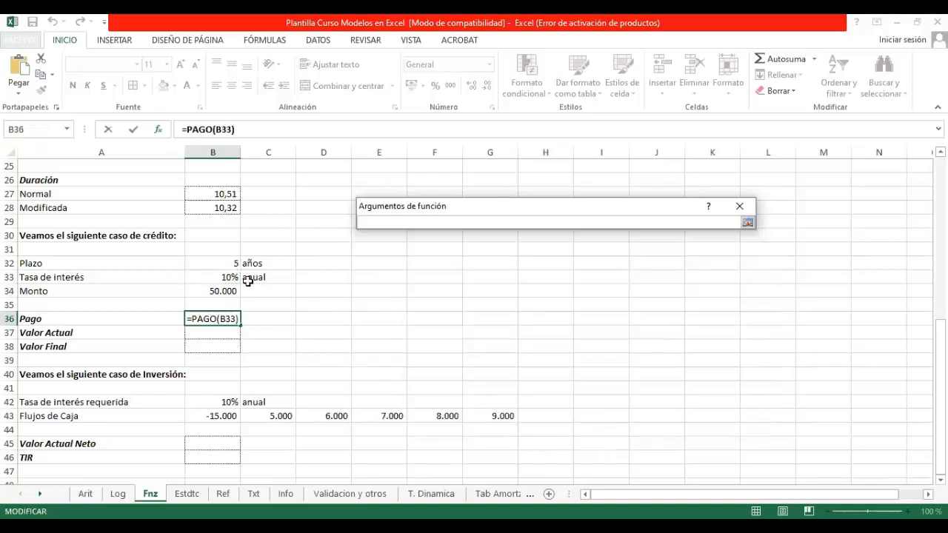
pyautogui.click(219, 263)
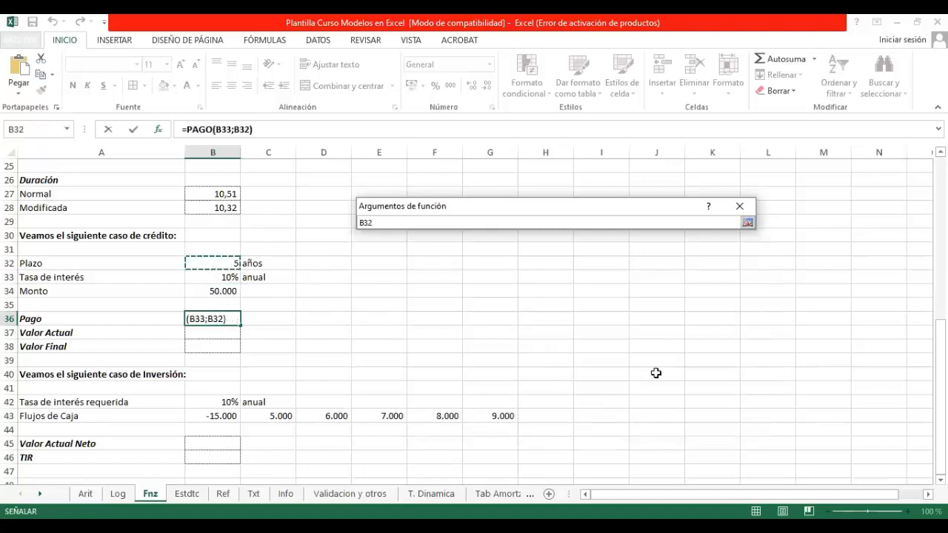
pyautogui.press('Return')
pyautogui.press('Tab')
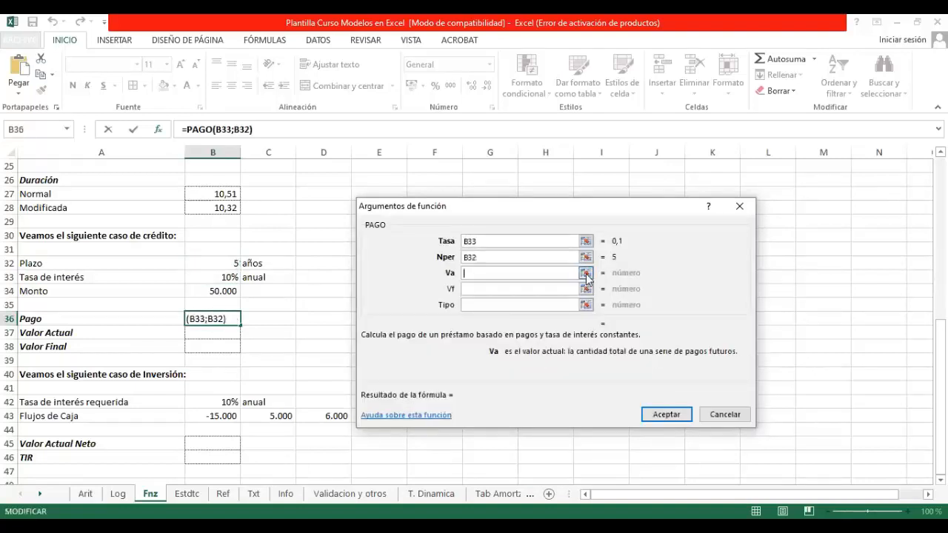
pyautogui.click(586, 273)
pyautogui.click(226, 291)
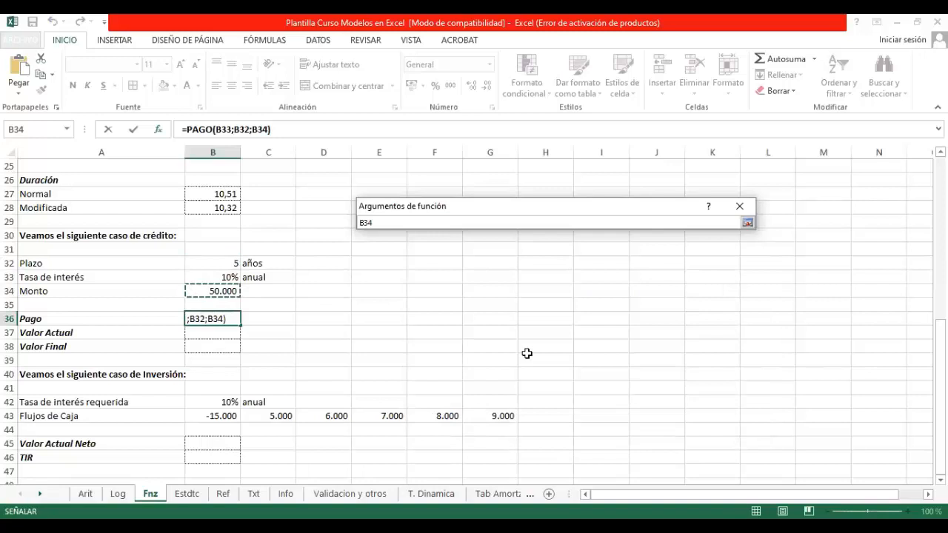
pyautogui.press('Return')
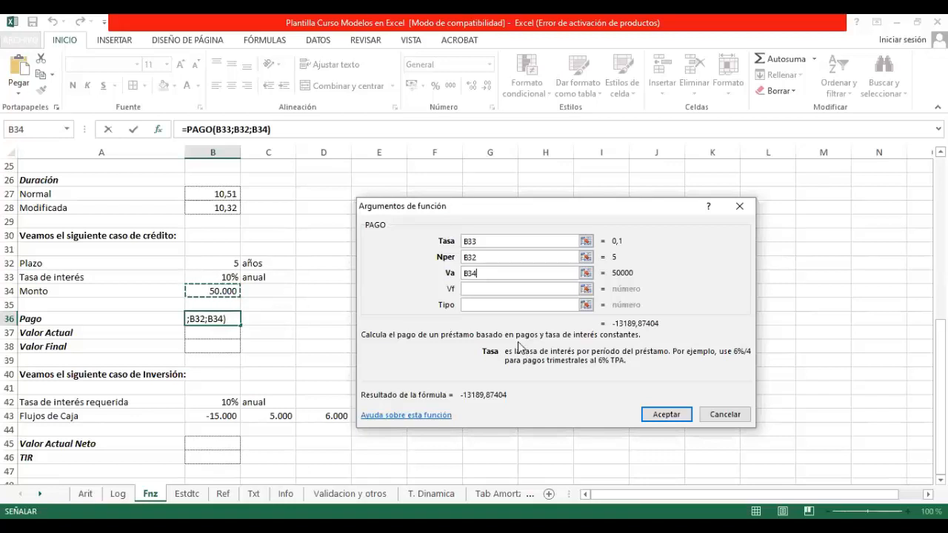
pyautogui.click(500, 305)
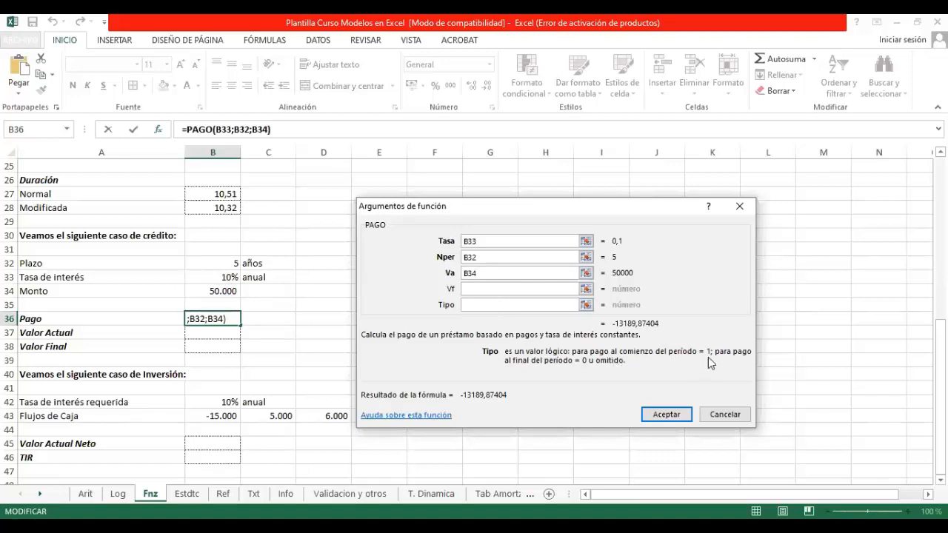
# Step: Enter the PAGO formula in B36 and compare its sign with the Monto in B34
pyautogui.click(664, 416)
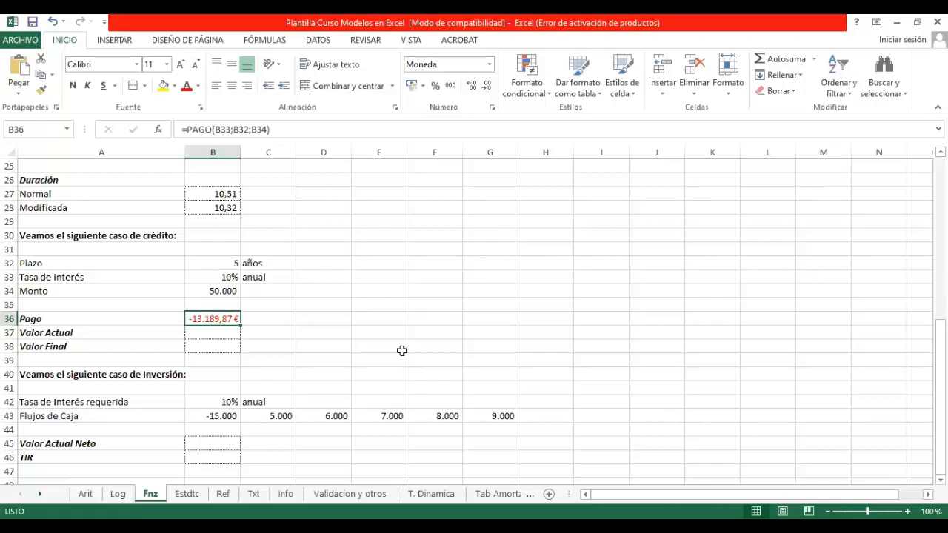
pyautogui.click(222, 293)
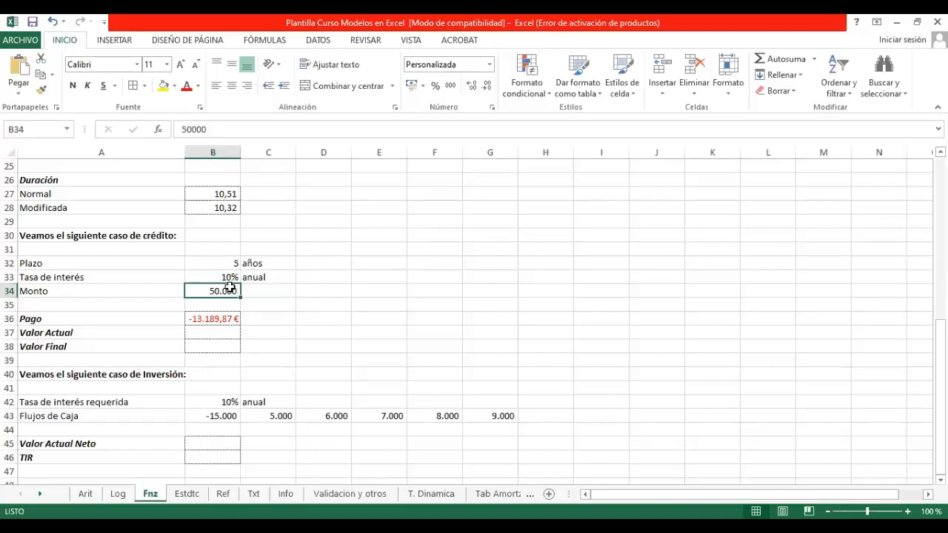
pyautogui.click(215, 319)
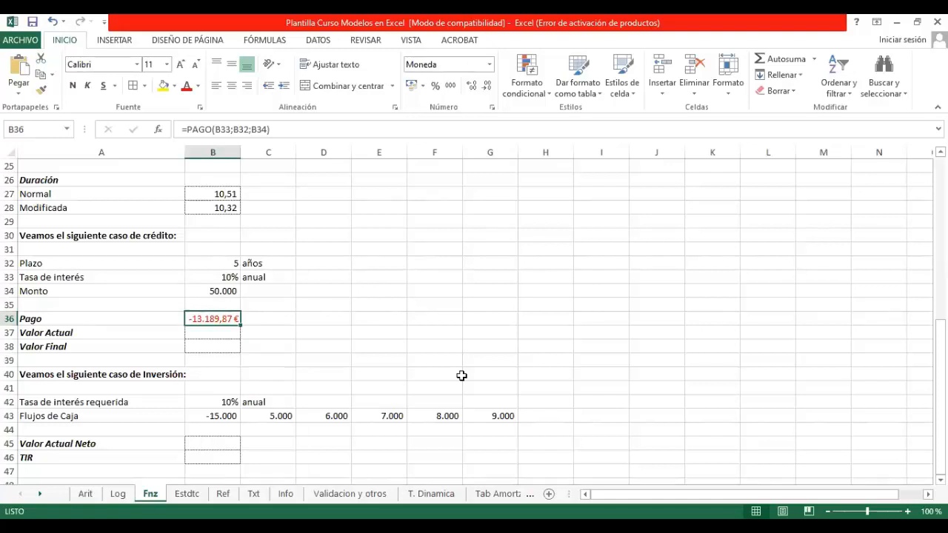
# Step: Try a Monto of -50000 in B34 to check the sign of the Pago, and restore it to 50000
pyautogui.click(219, 290)
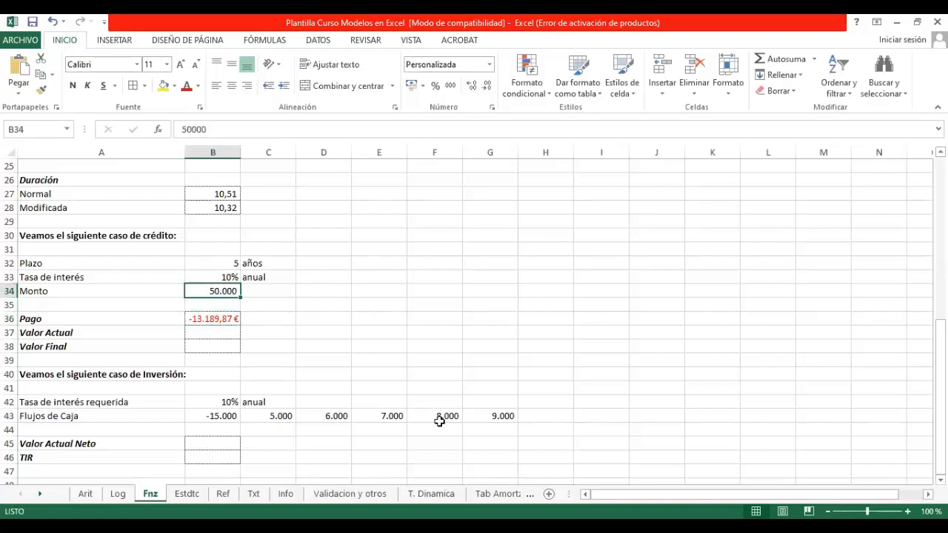
pyautogui.write('-50000')
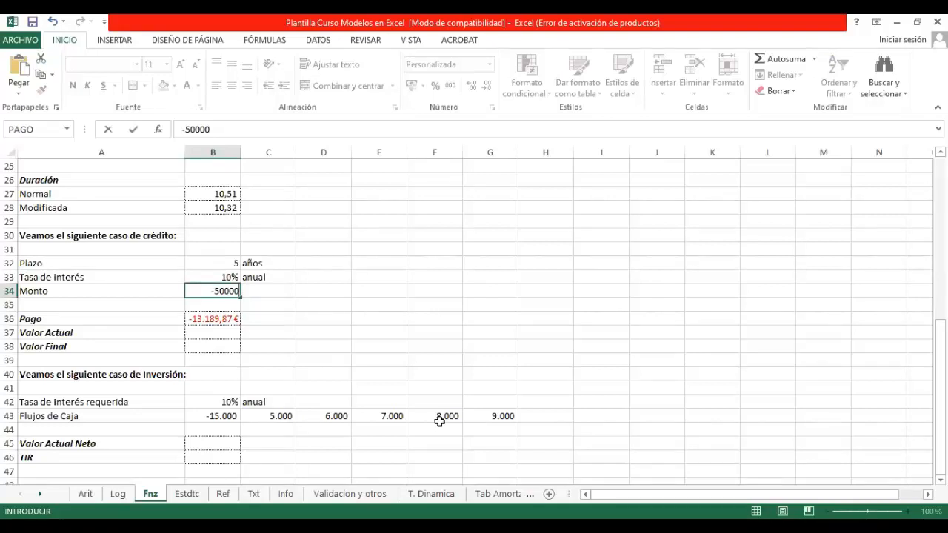
pyautogui.press('Return')
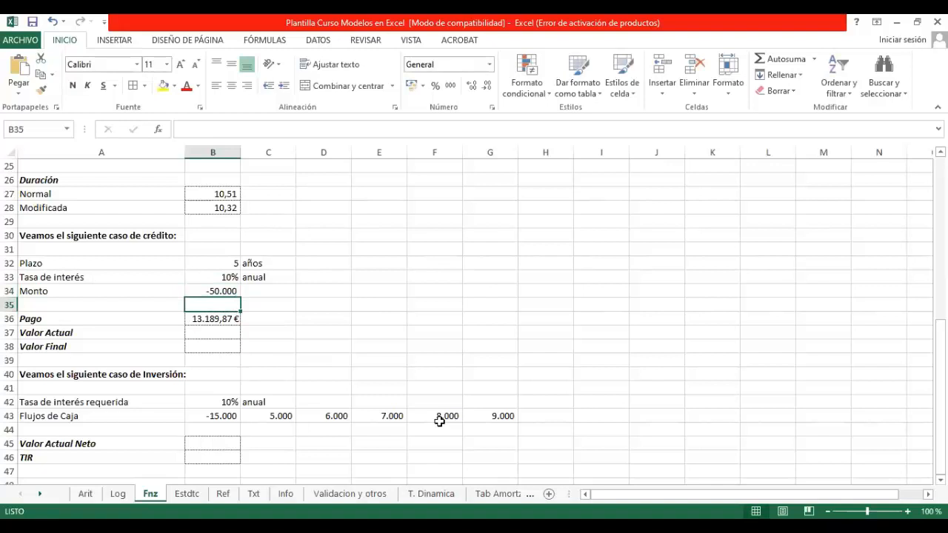
pyautogui.press('Up')
pyautogui.press('Down')
pyautogui.press('Down')
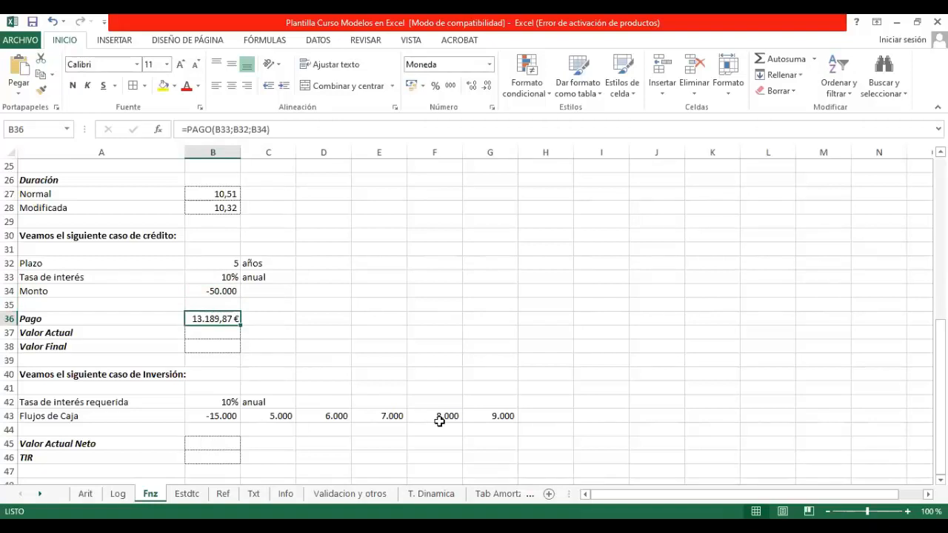
pyautogui.click(234, 291)
pyautogui.write('50000')
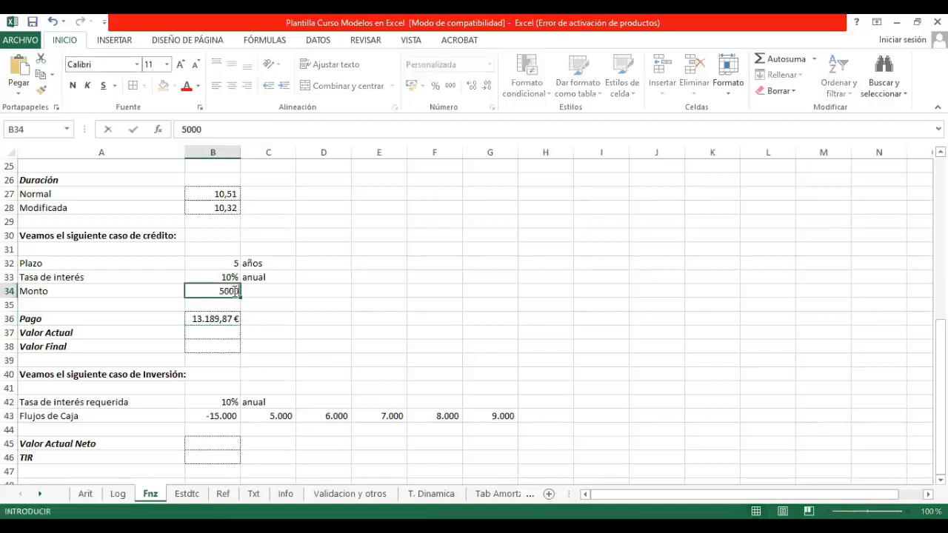
pyautogui.press('Return')
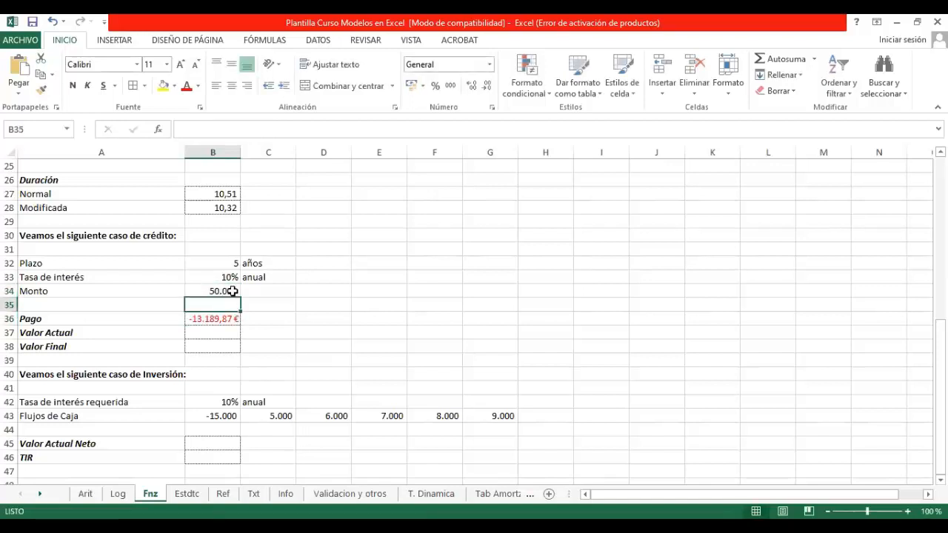
# Step: Search the functions for "VA" and insert VA in the credit case's Valor Actual cell B37
pyautogui.click(214, 334)
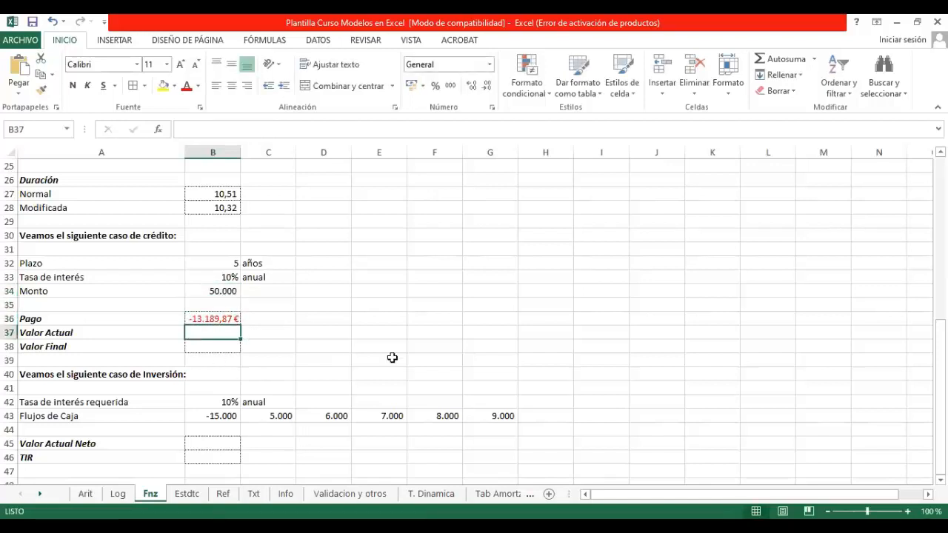
pyautogui.click(41, 89)
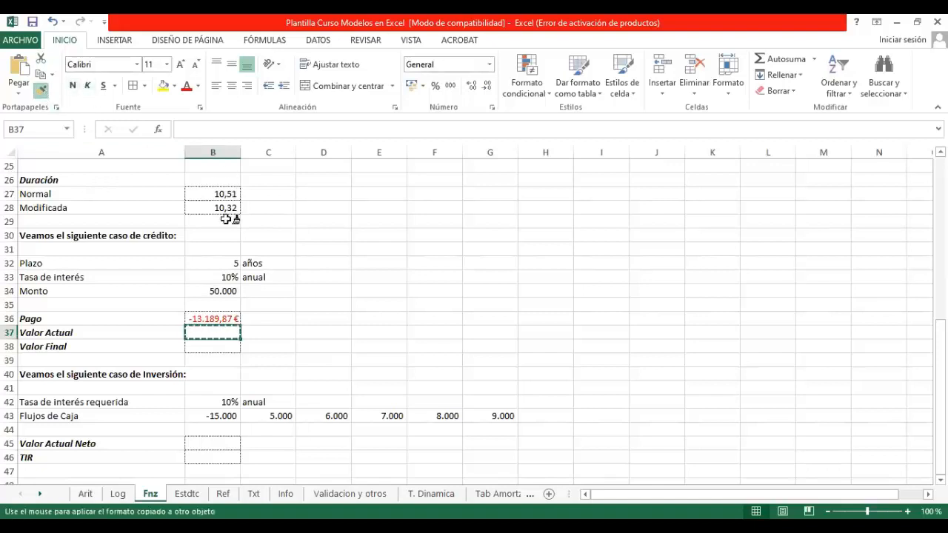
pyautogui.press('Escape')
pyautogui.click(158, 129)
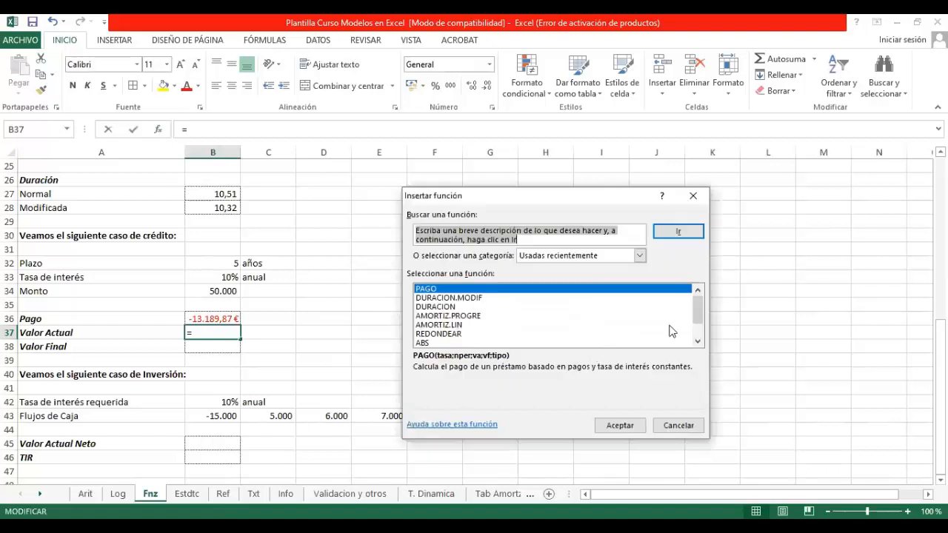
pyautogui.scroll(-1, 701, 332)
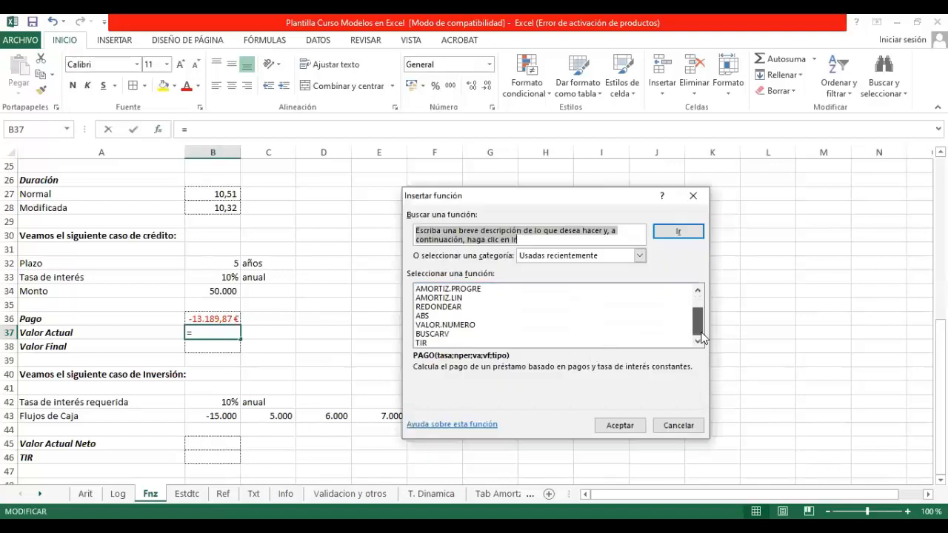
pyautogui.click(506, 234)
pyautogui.write('tas')
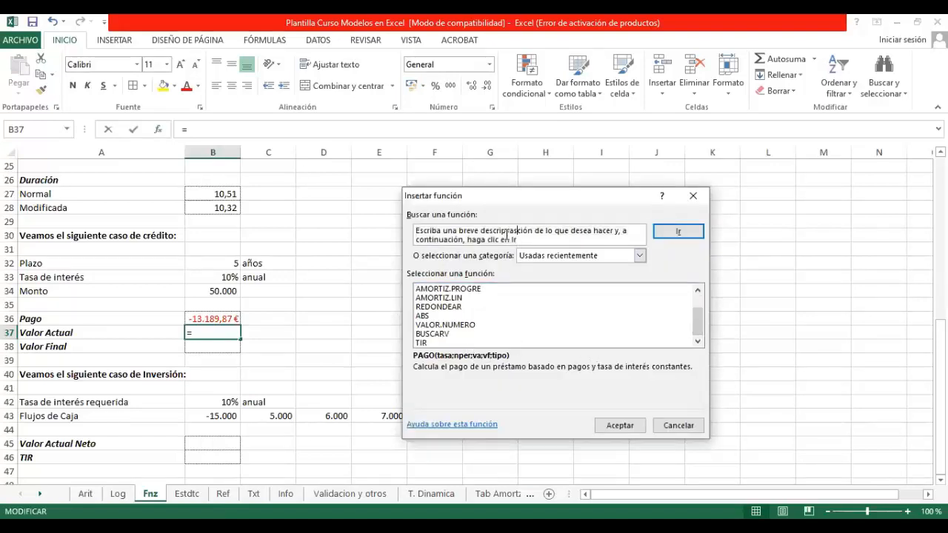
pyautogui.press('BackSpace')
pyautogui.moveTo(526, 238); pyautogui.dragTo(393, 237)
pyautogui.write('VA')
pyautogui.press('Return')
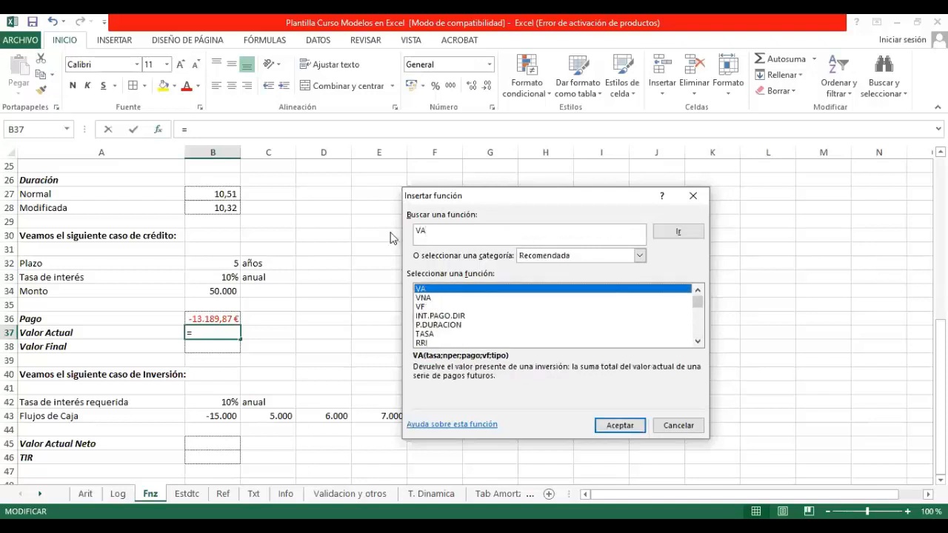
pyautogui.click(628, 425)
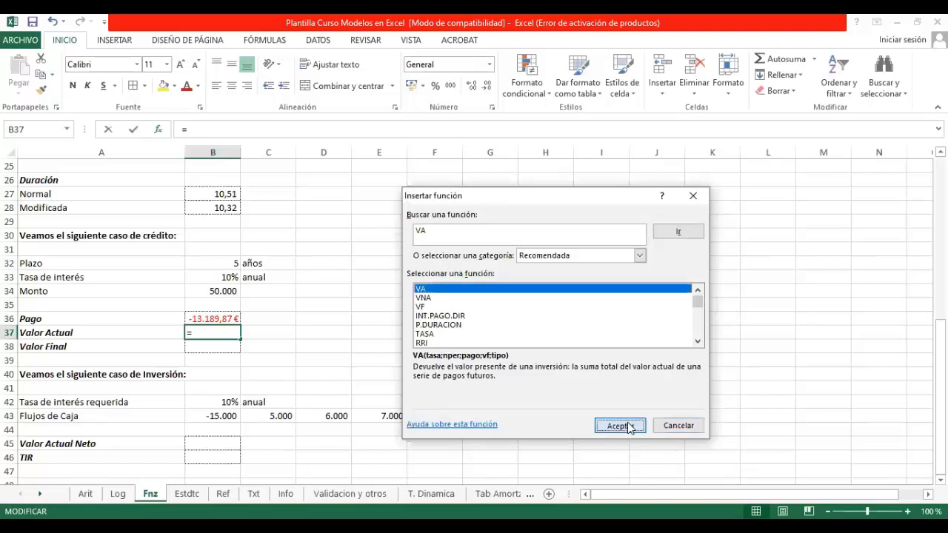
# Step: Set the VA arguments Tasa to B33, Nper to B32 and Pago to B36, leaving Vf and Tipo empty, and enter the formula
pyautogui.click(232, 277)
pyautogui.click(589, 258)
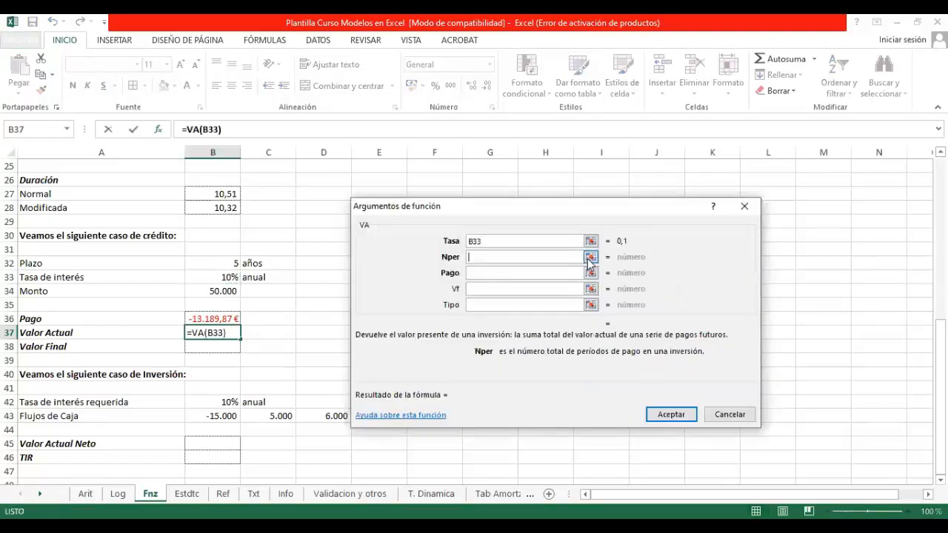
pyautogui.click(217, 266)
pyautogui.press('Return')
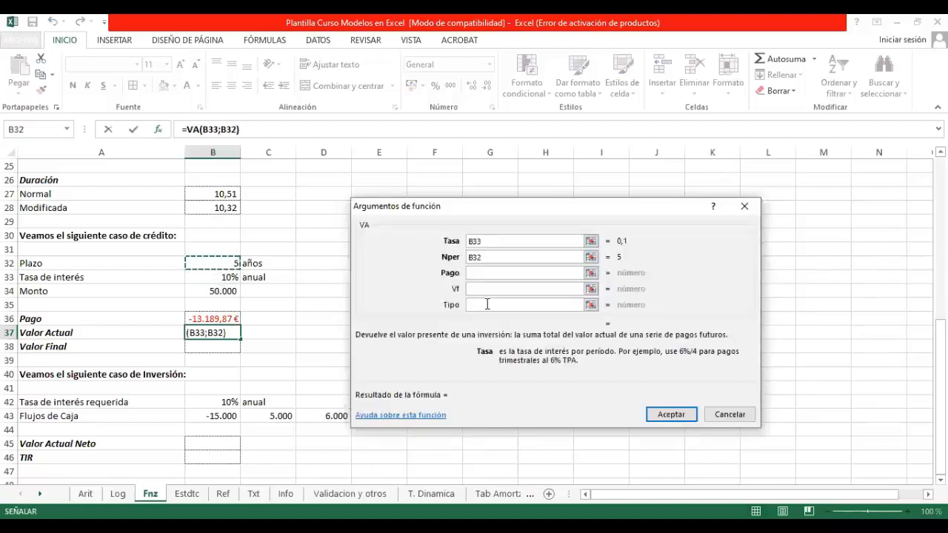
pyautogui.click(591, 273)
pyautogui.click(213, 319)
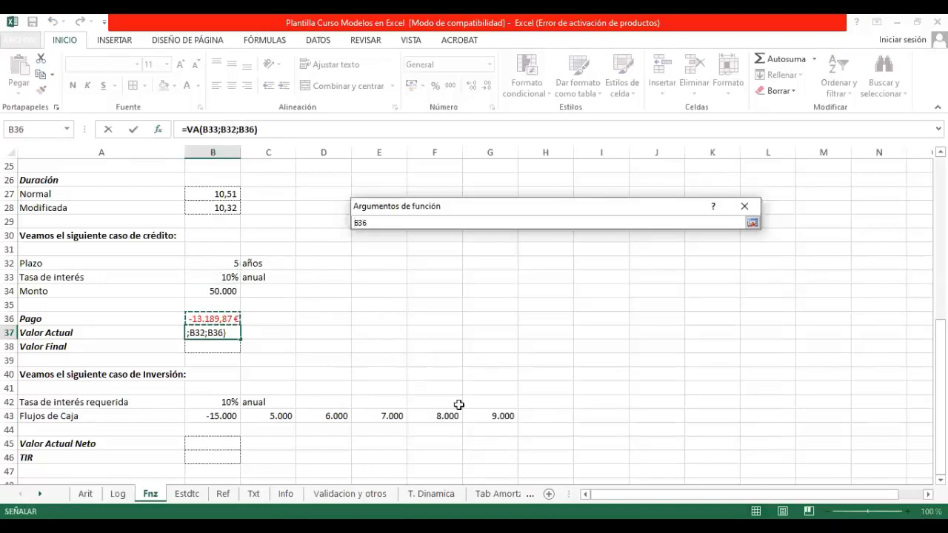
pyautogui.press('Return')
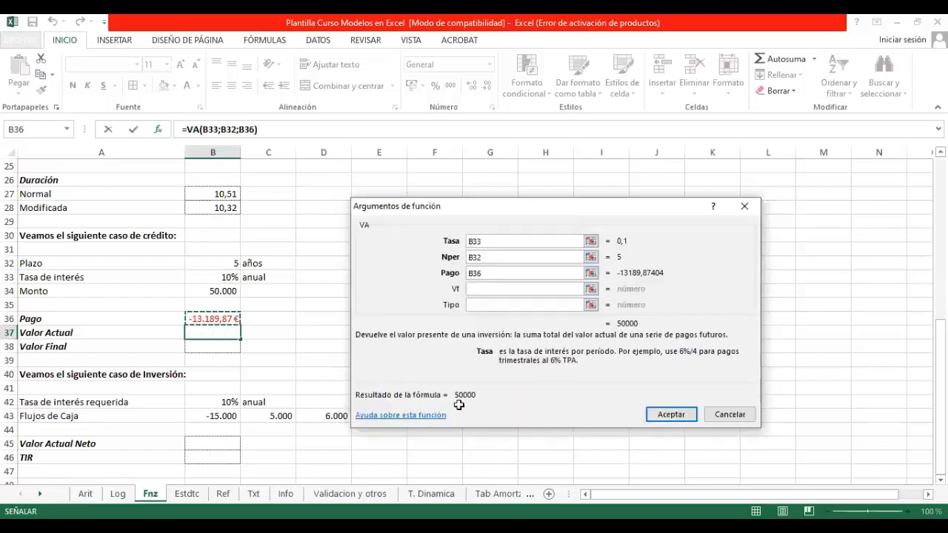
pyautogui.press('Return')
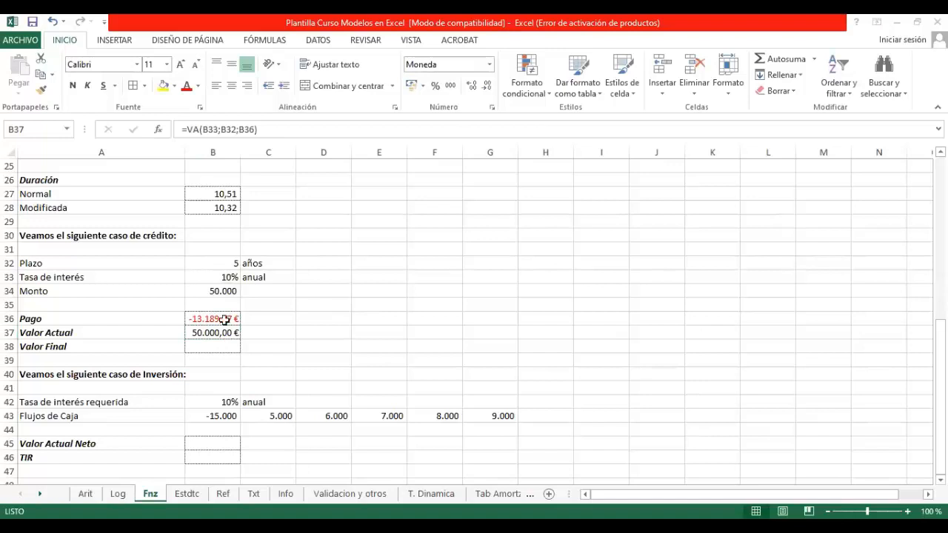
# Step: Start a function for the credit case's Valor Final cell B38, search for "valor final" and look through the suggested functions
pyautogui.click(213, 345)
pyautogui.write('=')
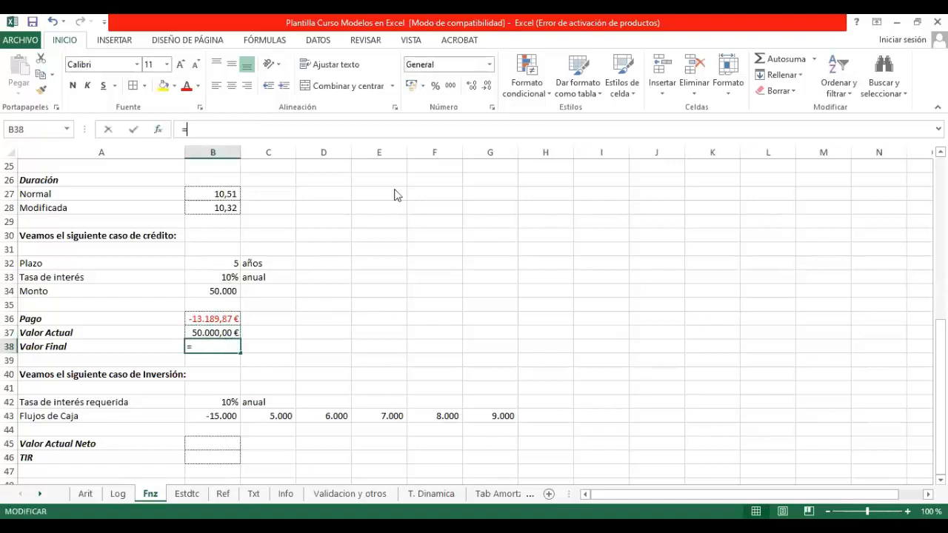
pyautogui.hotkey('shift', 'F3')
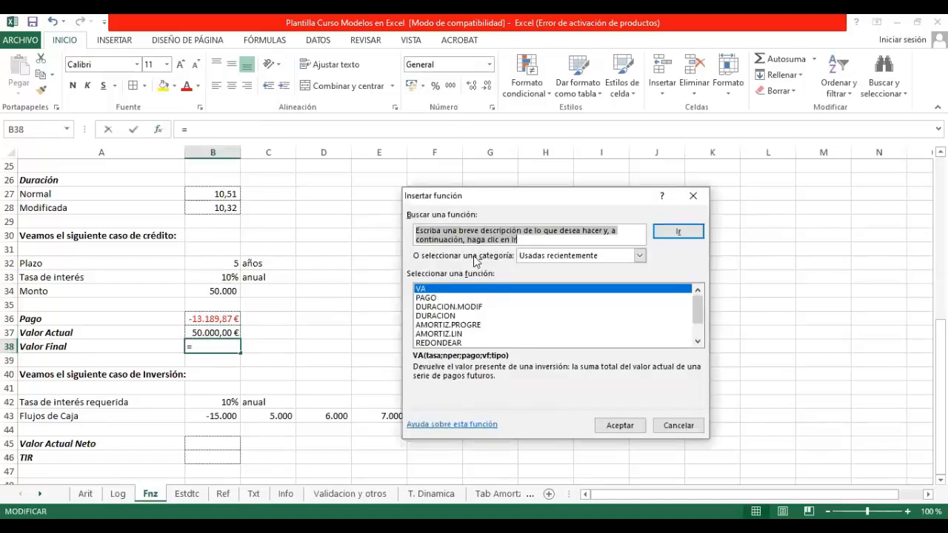
pyautogui.write('valor final')
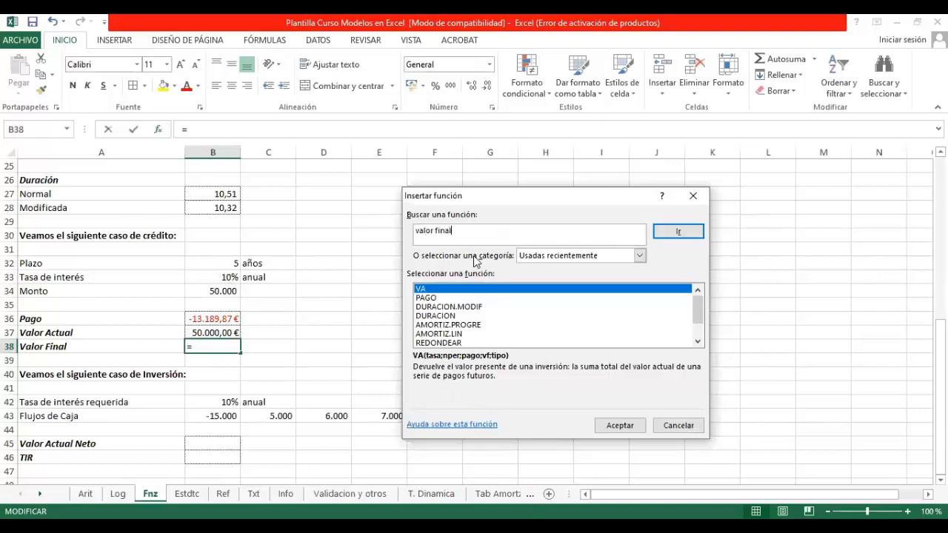
pyautogui.press('Return')
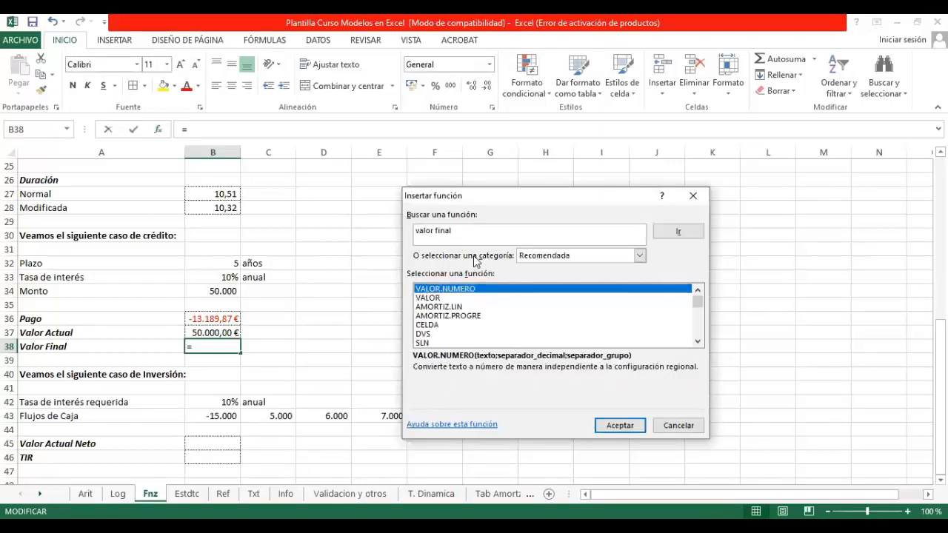
pyautogui.scroll(-3, 493, 309)
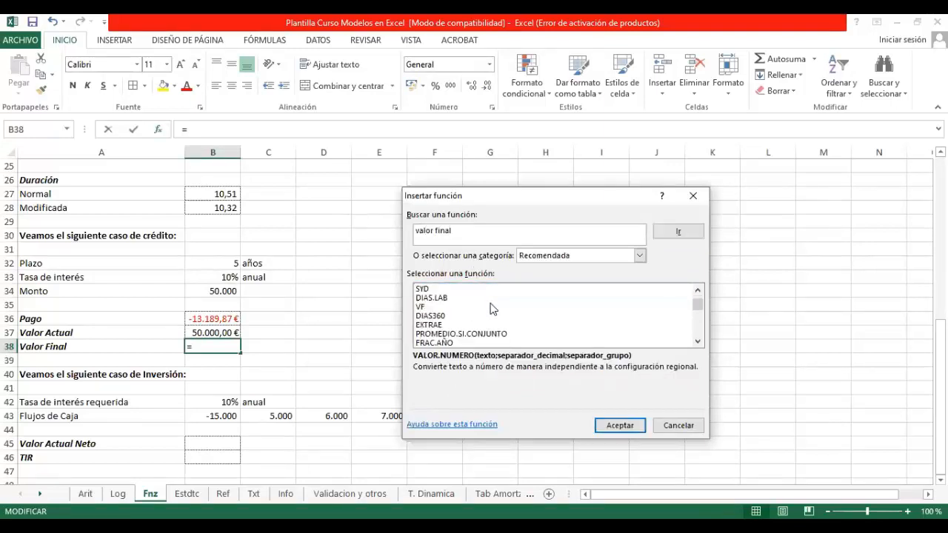
pyautogui.scroll(-10, 493, 309)
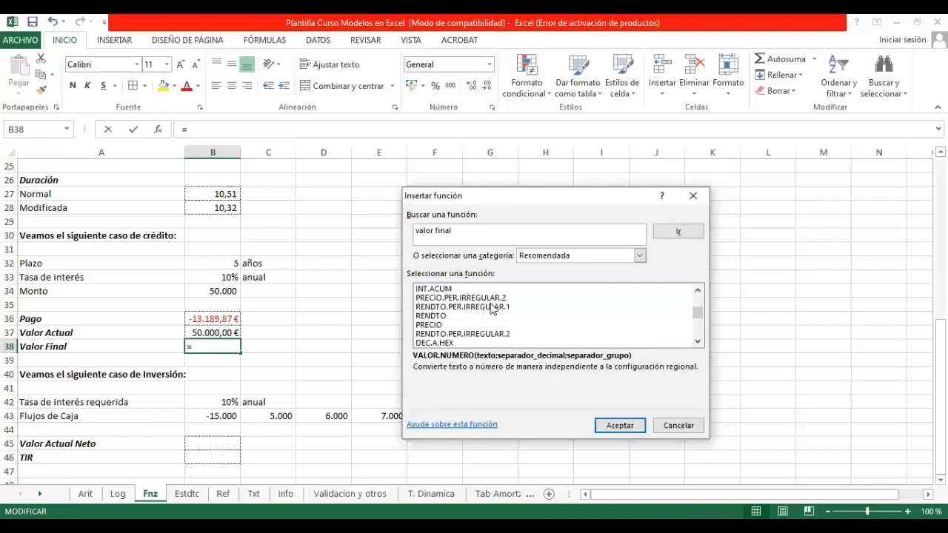
pyautogui.moveTo(697, 313); pyautogui.dragTo(698, 297)
# Step: Search the functions for "vf" and insert VF in the Valor Final cell B38
pyautogui.click(486, 231)
pyautogui.moveTo(486, 230); pyautogui.dragTo(363, 233)
pyautogui.write('vf')
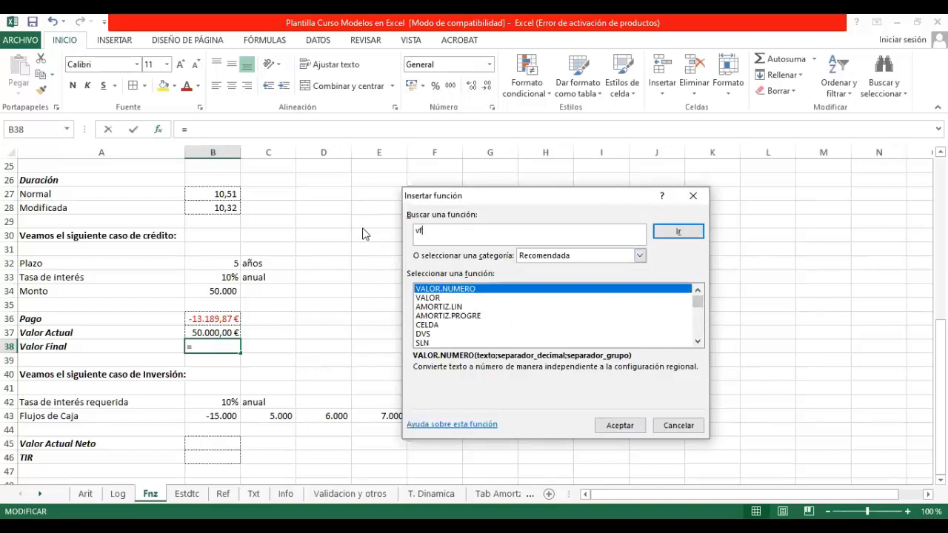
pyautogui.press('Return')
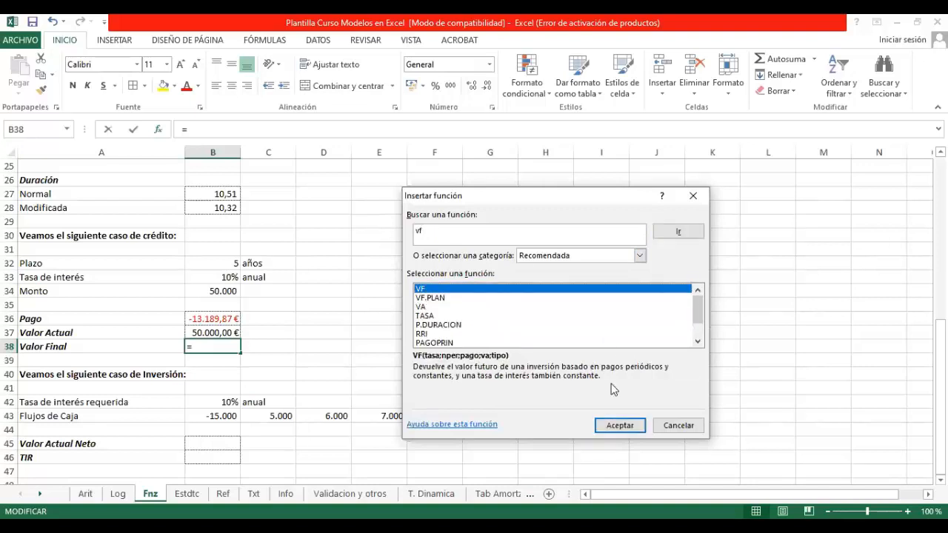
pyautogui.click(608, 425)
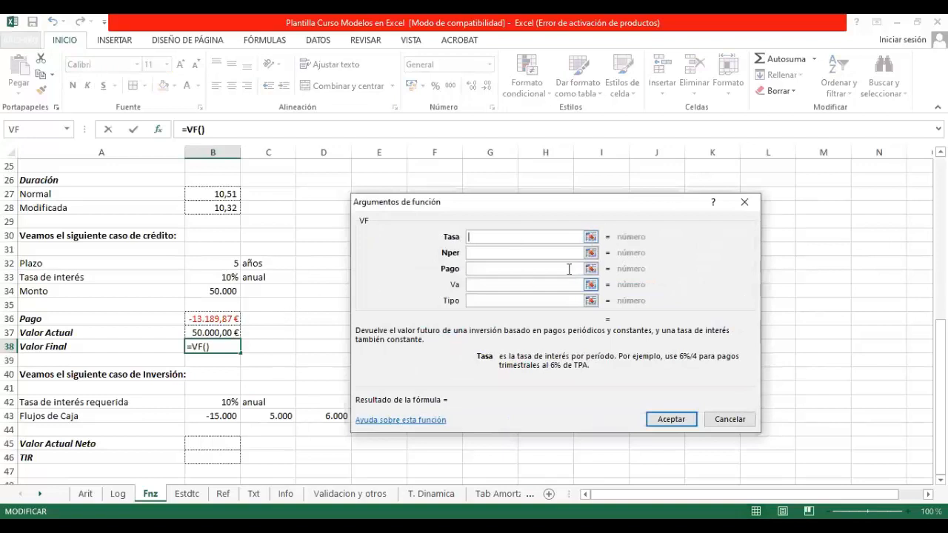
# Step: Set the VF arguments Tasa to B33, Nper to B32, Pago to B36 and Va to B37, leaving Tipo empty, and enter the formula
pyautogui.click(591, 237)
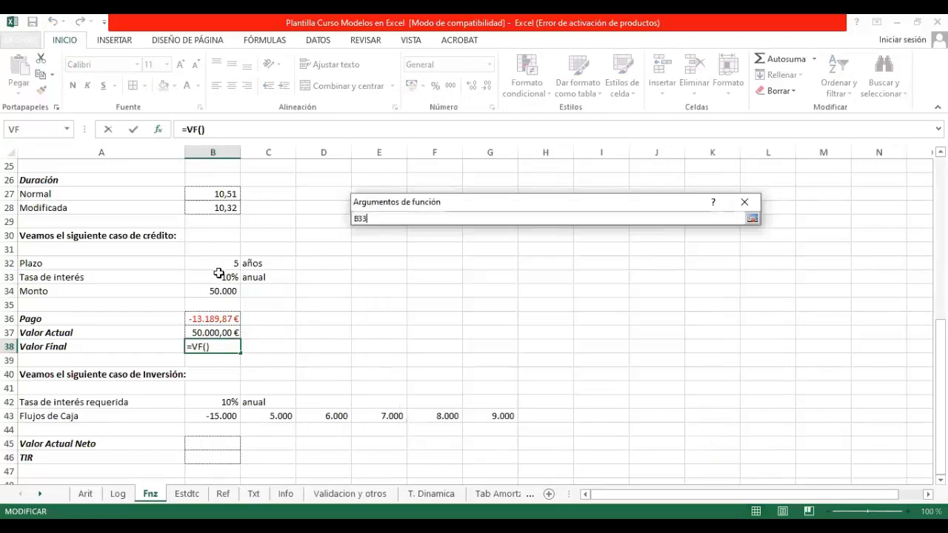
pyautogui.click(218, 274)
pyautogui.click(751, 218)
pyautogui.click(578, 253)
pyautogui.click(199, 264)
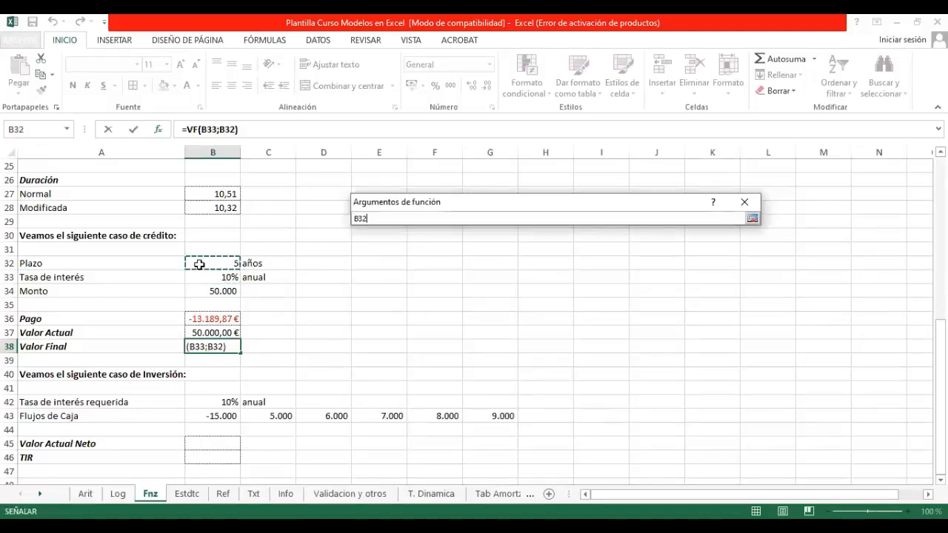
pyautogui.click(752, 218)
pyautogui.click(591, 268)
pyautogui.click(216, 319)
pyautogui.click(752, 218)
pyautogui.click(590, 285)
pyautogui.click(198, 333)
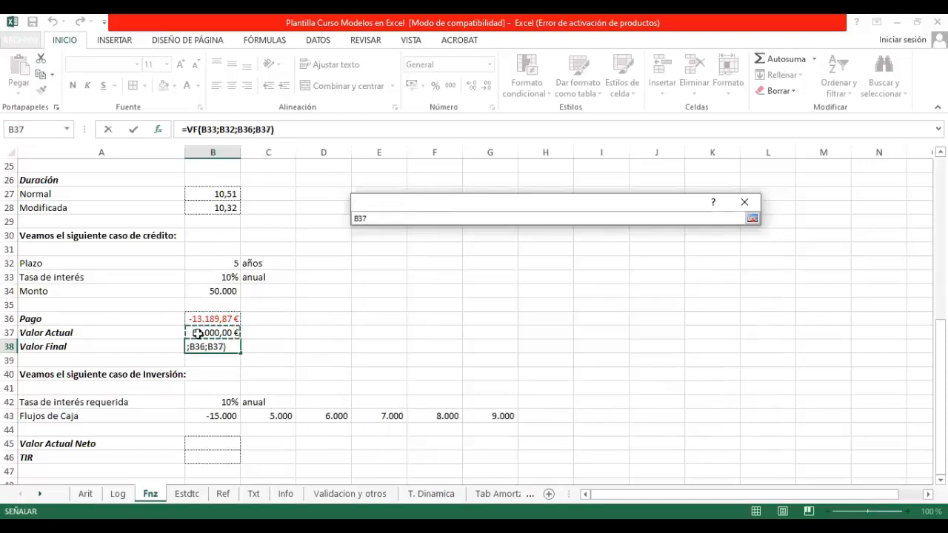
pyautogui.press('Return')
pyautogui.press('Return')
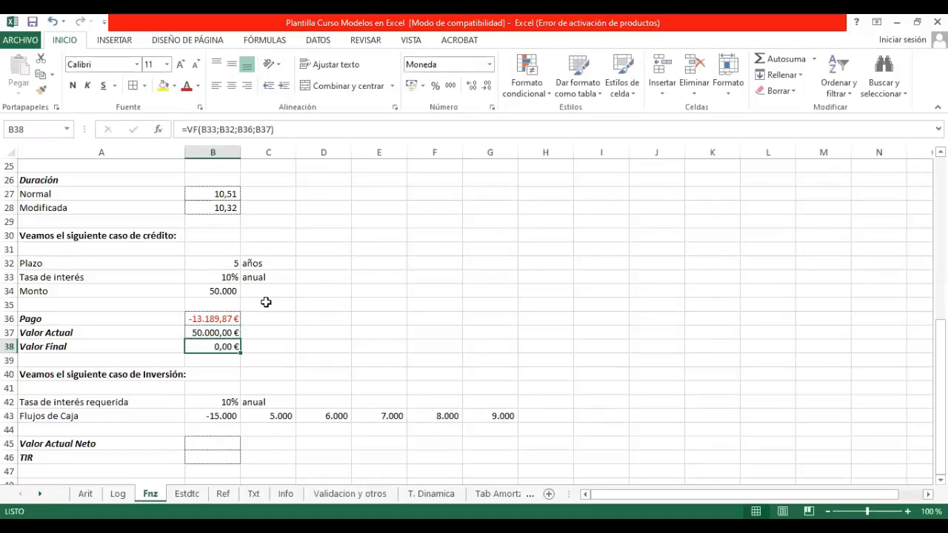
pyautogui.scroll(-2, 310, 328)
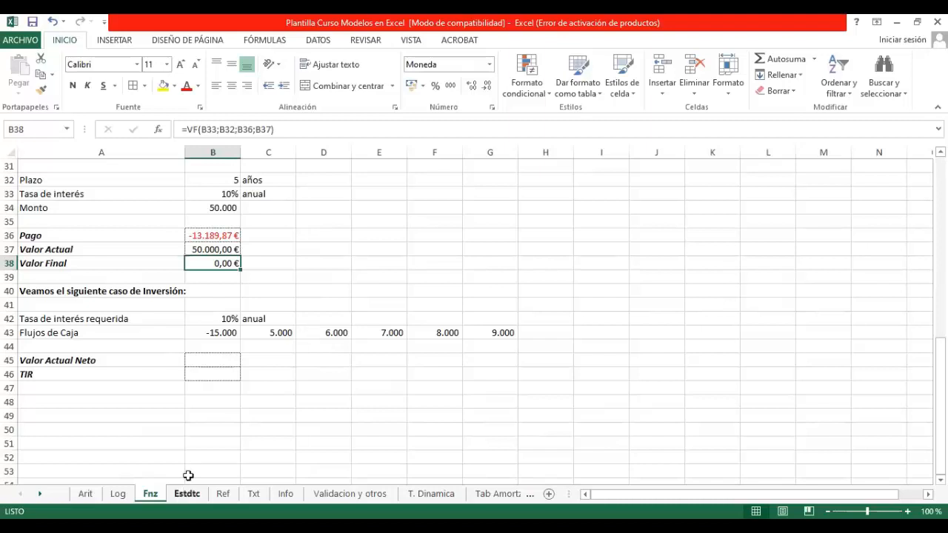
# Step: Start a function for the investment case's Valor Actual Neto cell B45 and search the functions for "van"
pyautogui.click(212, 361)
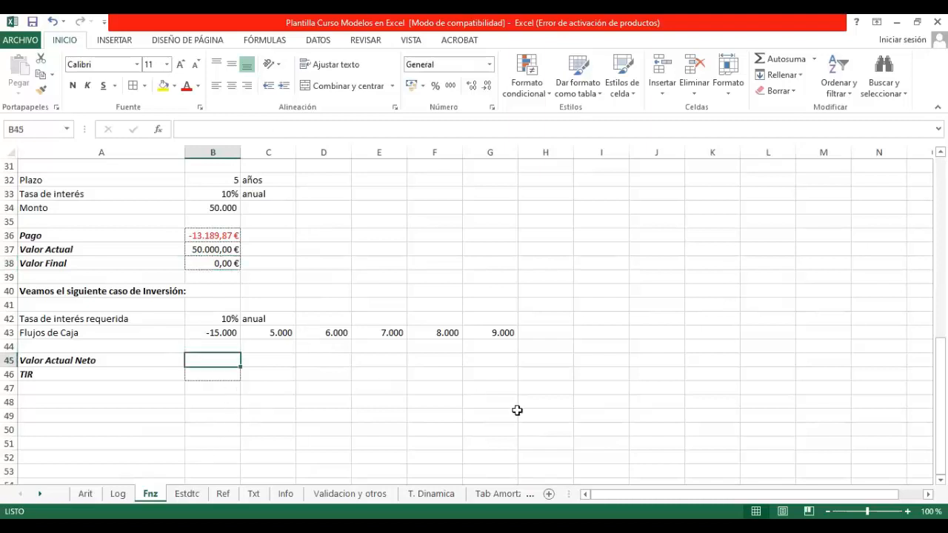
pyautogui.click(165, 130)
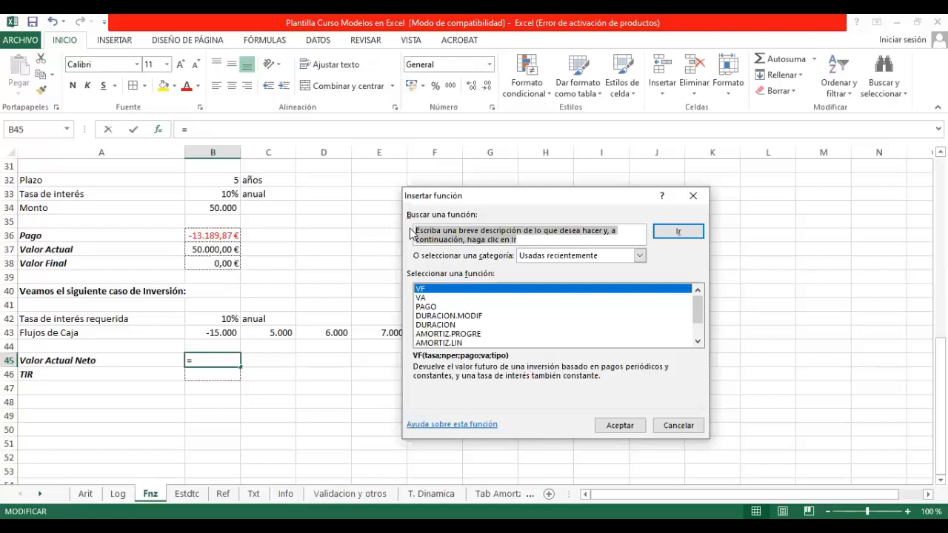
pyautogui.press('BackSpace')
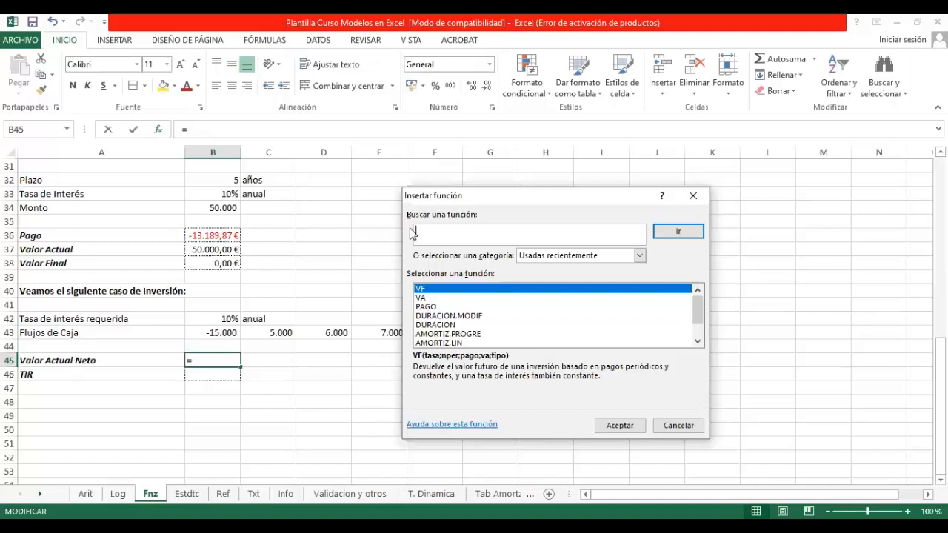
pyautogui.write('van')
pyautogui.press('Return')
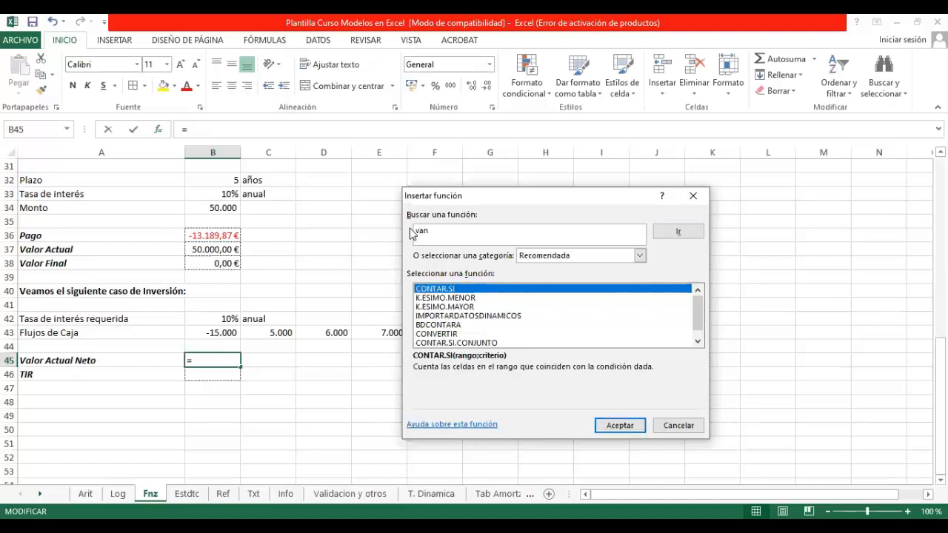
# Step: Search the functions for "valor actual neto" and insert VNA in the Valor Actual Neto cell B45
pyautogui.click(450, 235)
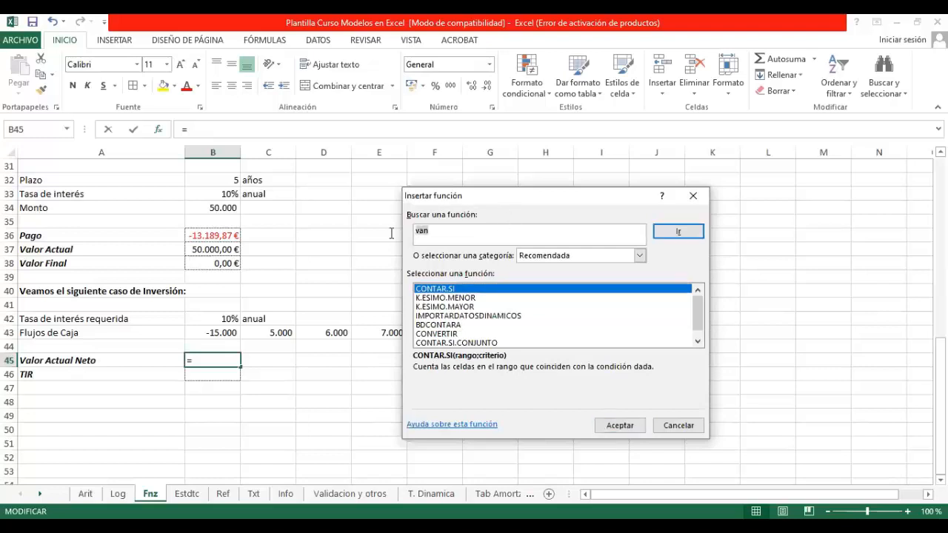
pyautogui.write('valor actual neto')
pyautogui.press('Return')
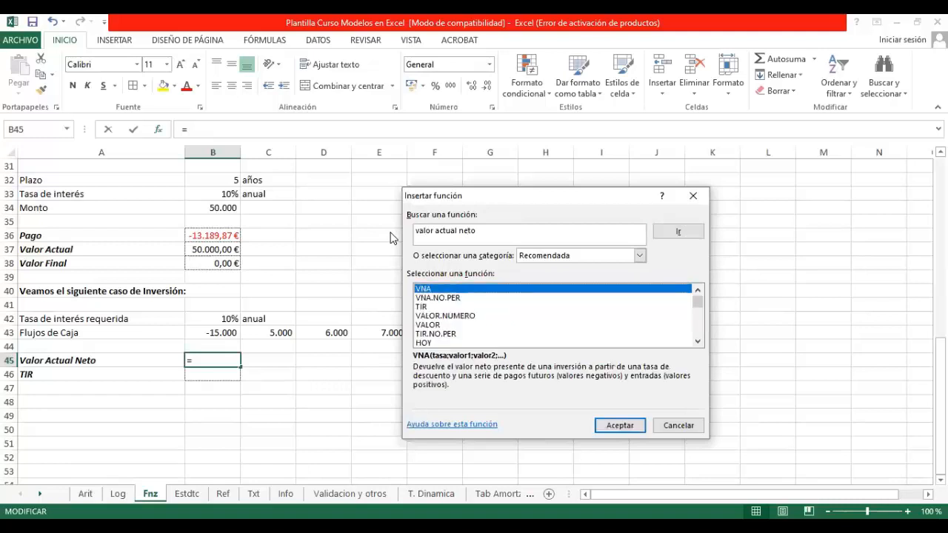
pyautogui.click(619, 425)
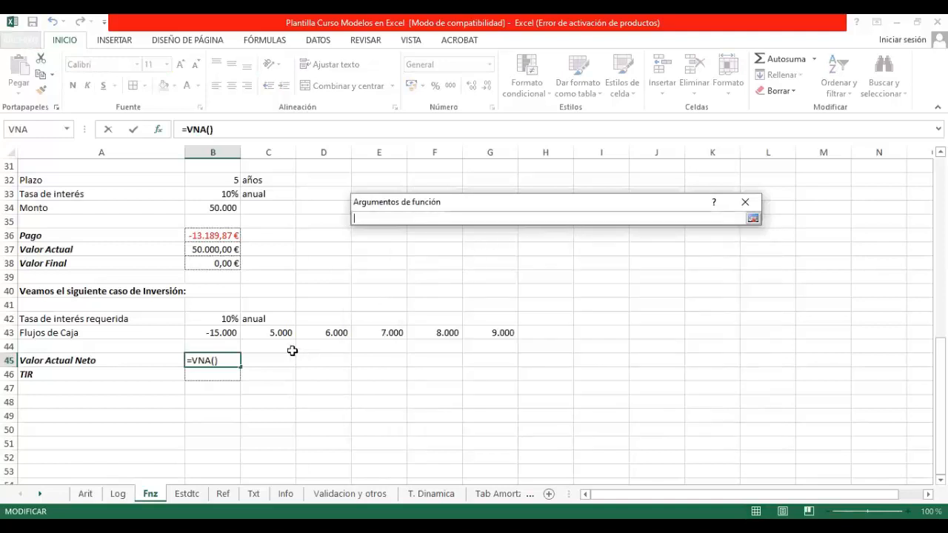
# Step: Set the VNA arguments Tasa to B42 and Valor1 to the cash flows B43:G43, and enter the formula
pyautogui.click(231, 332)
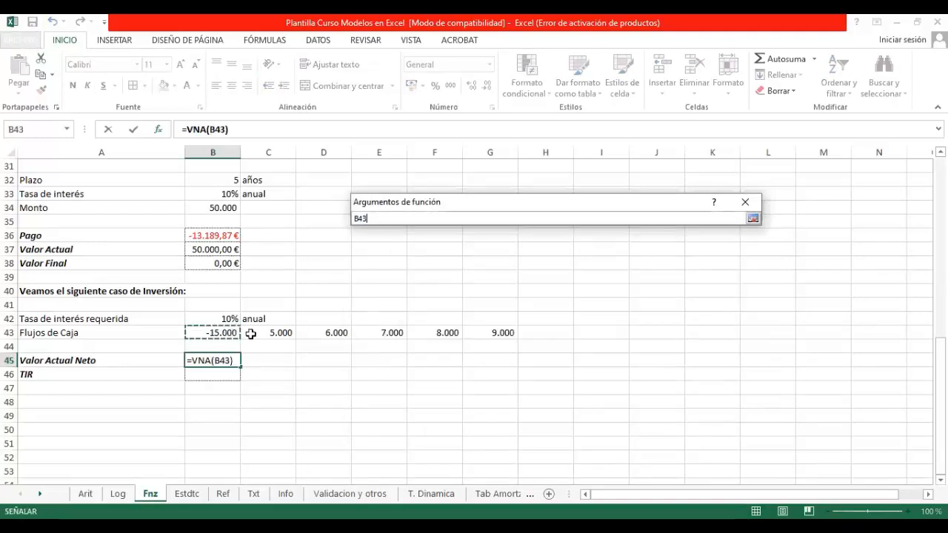
pyautogui.keyDown('shift'); pyautogui.click(487, 336); pyautogui.keyUp('shift')
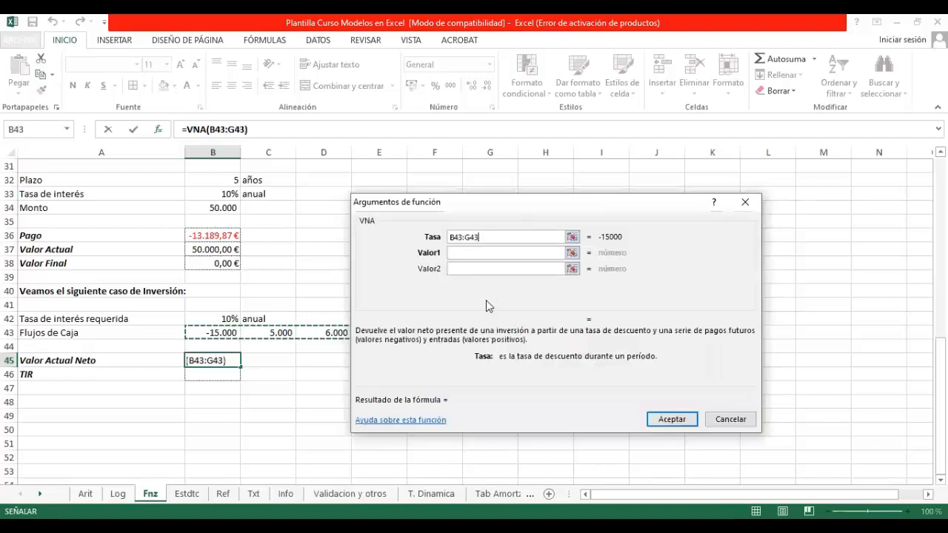
pyautogui.click(572, 236)
pyautogui.click(226, 320)
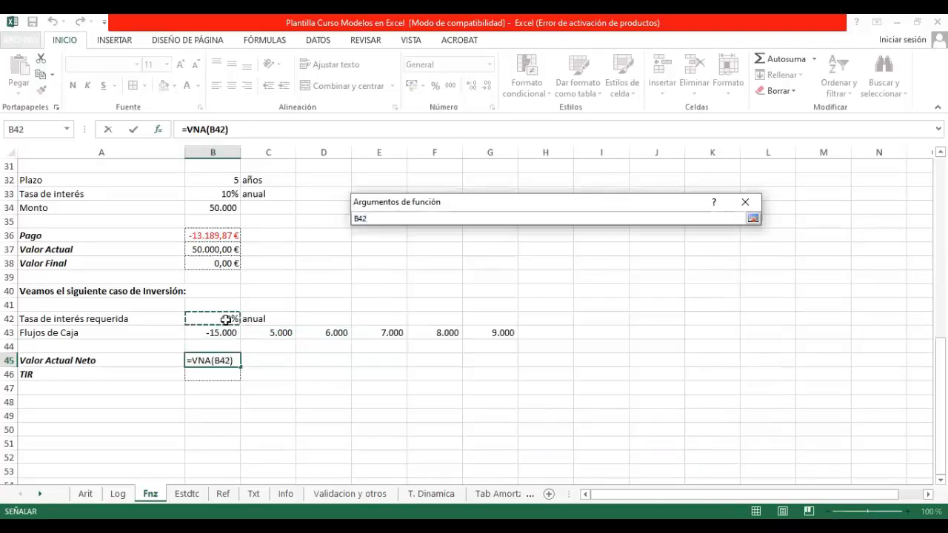
pyautogui.click(571, 251)
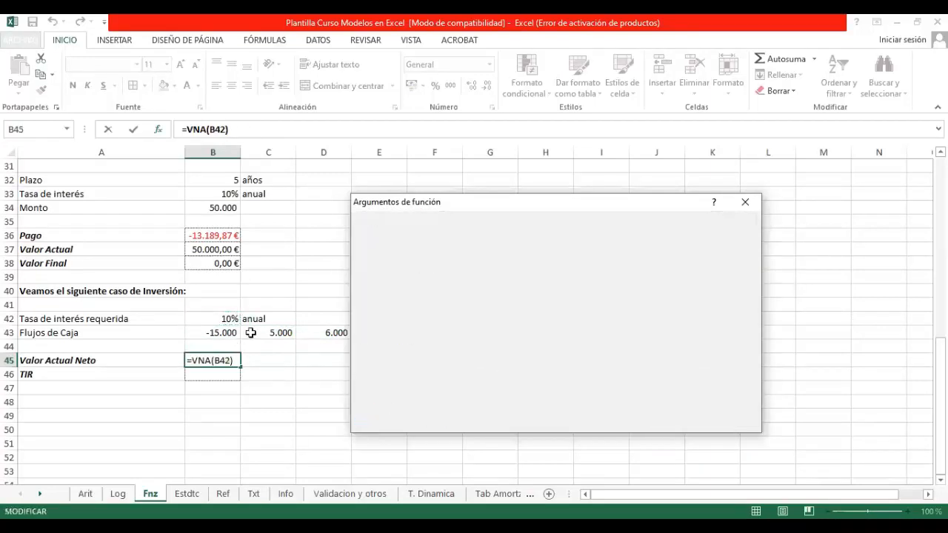
pyautogui.click(203, 333)
pyautogui.moveTo(479, 331); pyautogui.dragTo(482, 332)
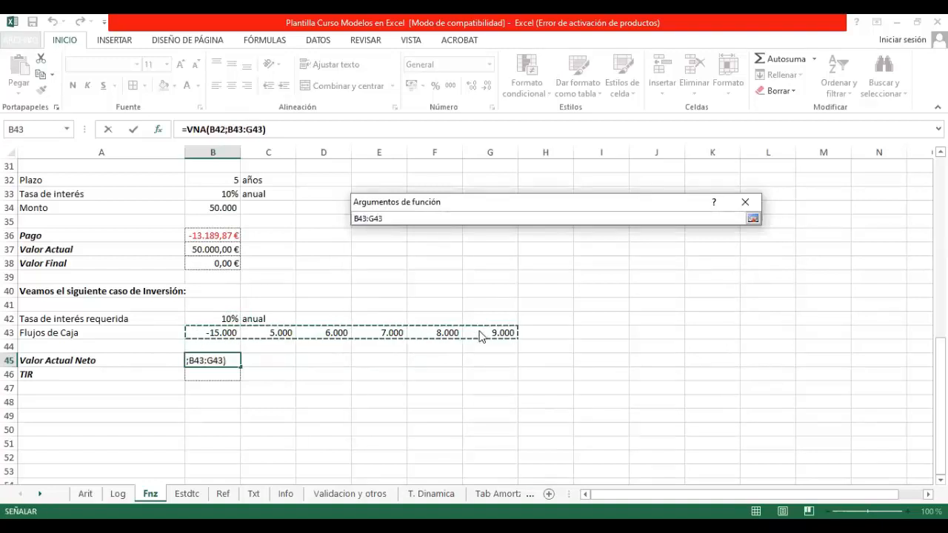
pyautogui.press('Return')
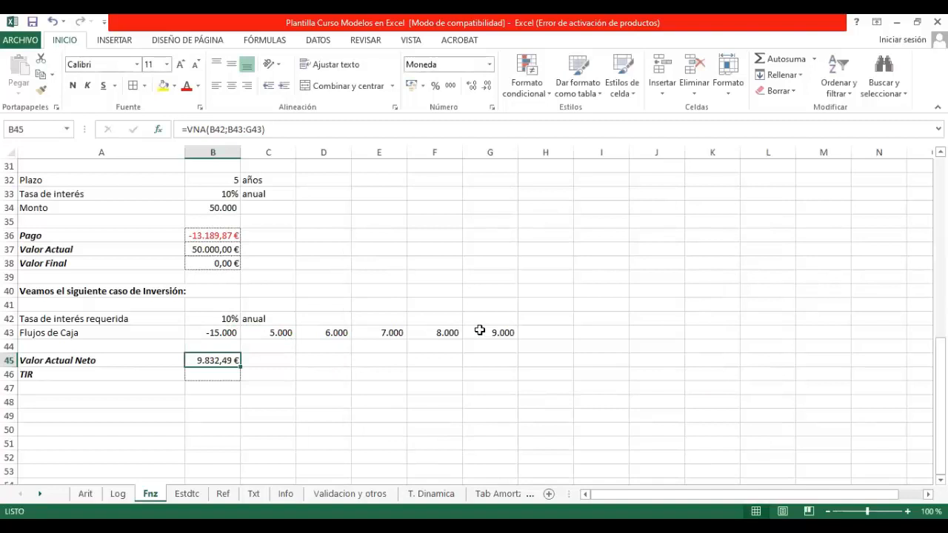
# Step: Start a function for the investment case's TIR cell B46, search for "tir" and insert TIR
pyautogui.click(231, 375)
pyautogui.click(159, 130)
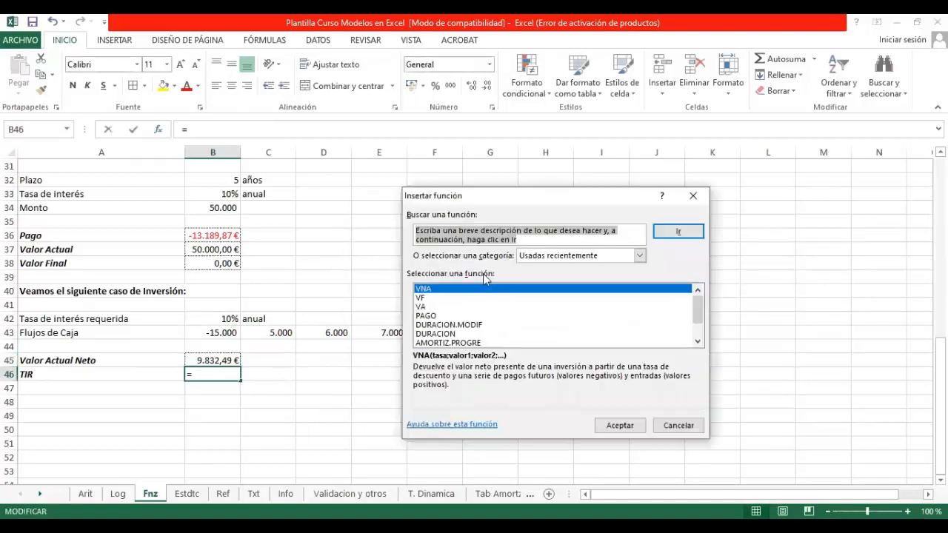
pyautogui.write('tir')
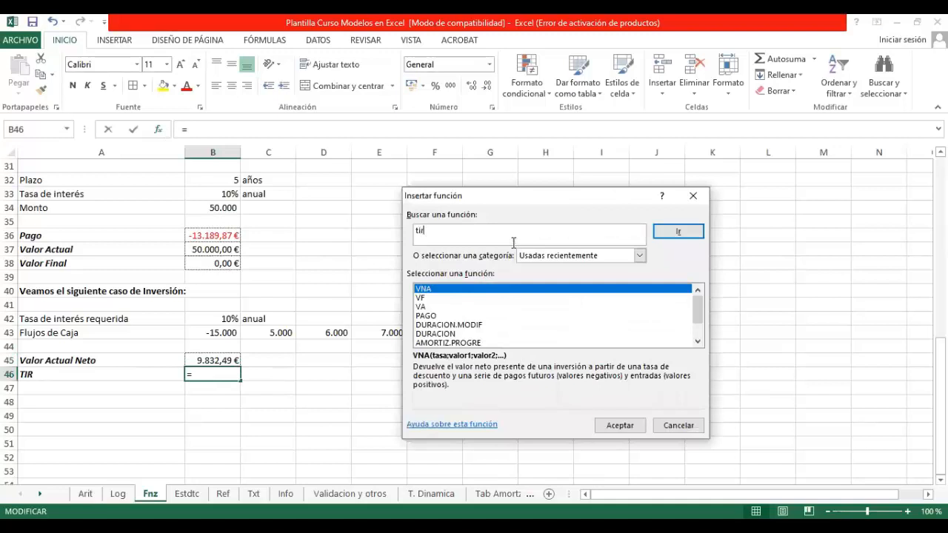
pyautogui.press('Return')
pyautogui.click(620, 427)
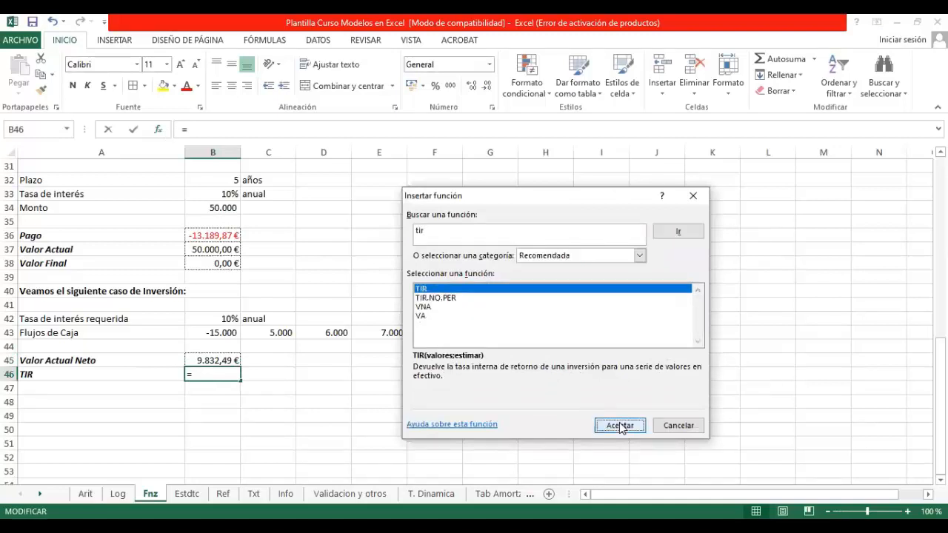
# Step: Set the TIR argument Valores to the cash flows B43:G43, leaving Estimar empty, and enter the formula
pyautogui.click(586, 262)
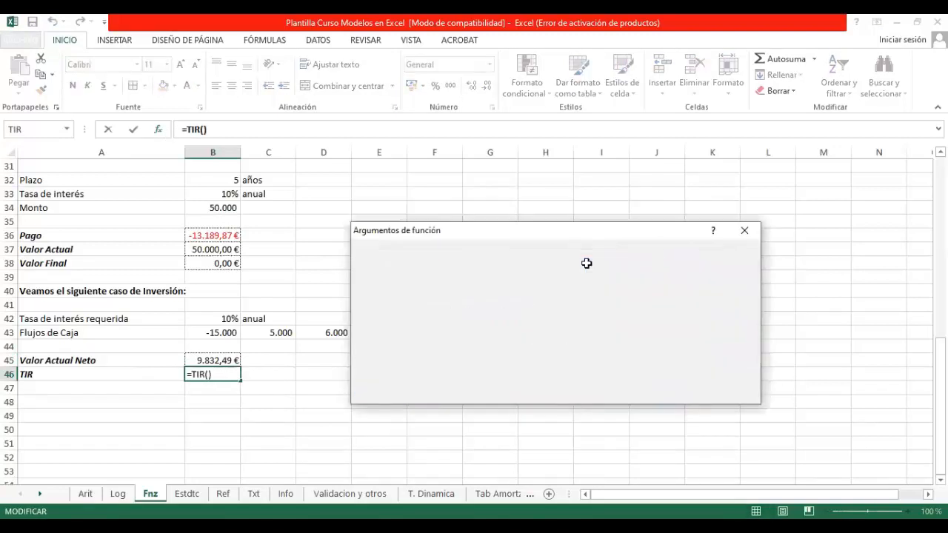
pyautogui.click(230, 334)
pyautogui.keyDown('shift'); pyautogui.click(490, 330); pyautogui.keyUp('shift')
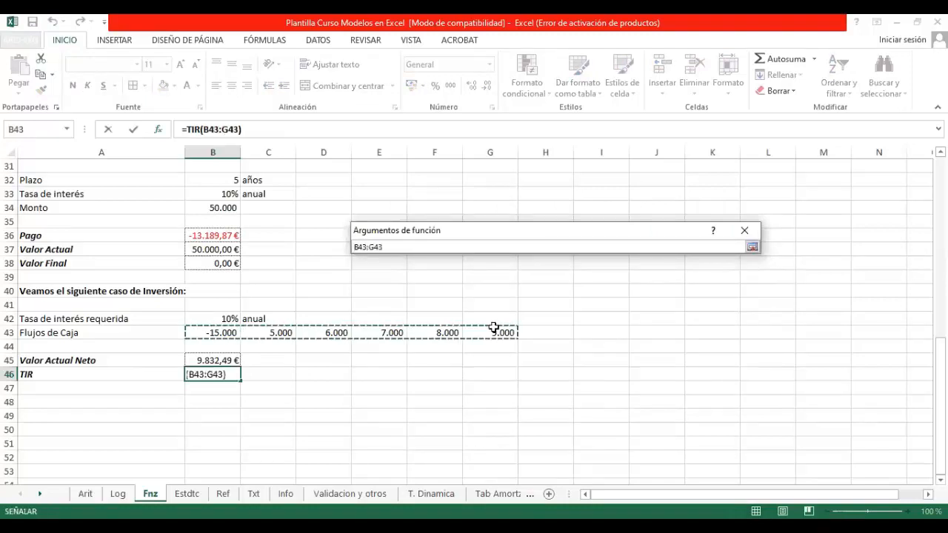
pyautogui.press('Return')
pyautogui.press('Return')
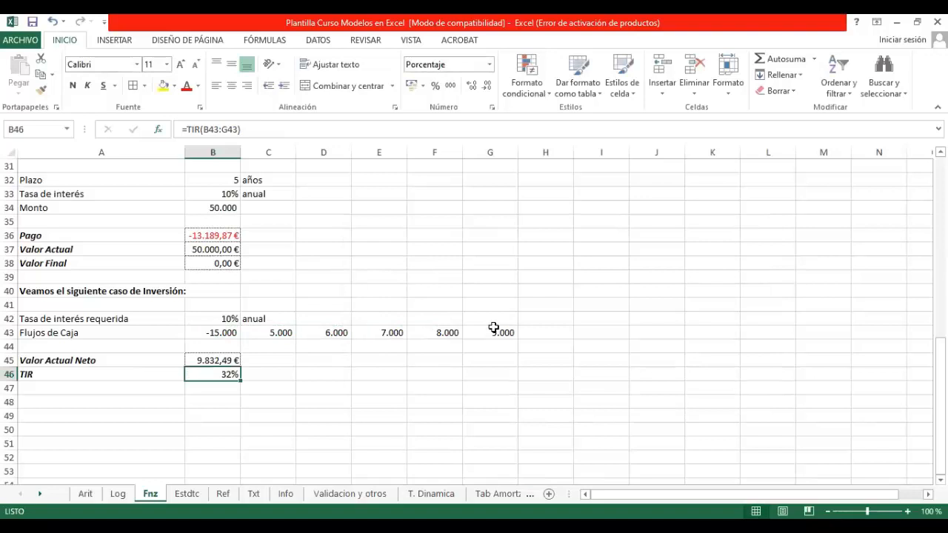
# Step: Reopen the TIR arguments of cell B46 and set Estimar to 10%
pyautogui.click(158, 130)
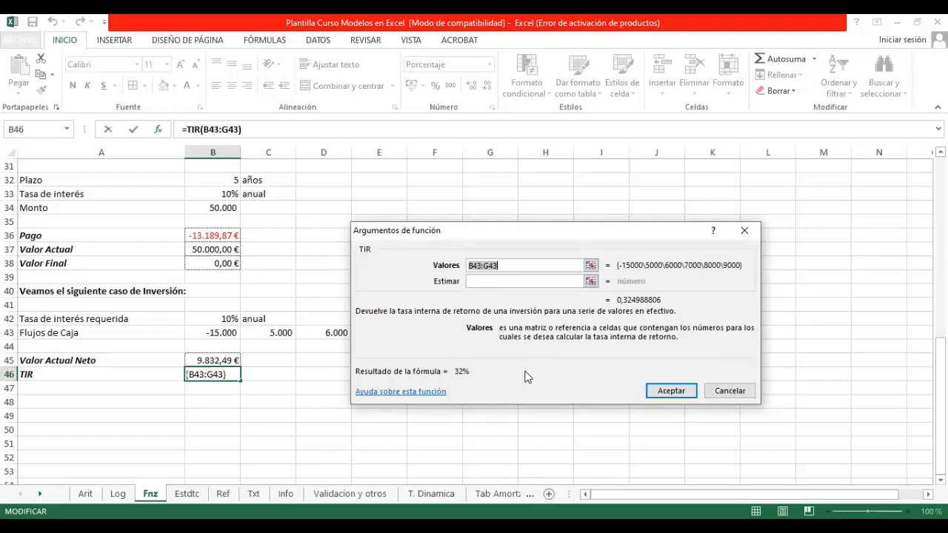
pyautogui.click(495, 280)
pyautogui.write('10%')
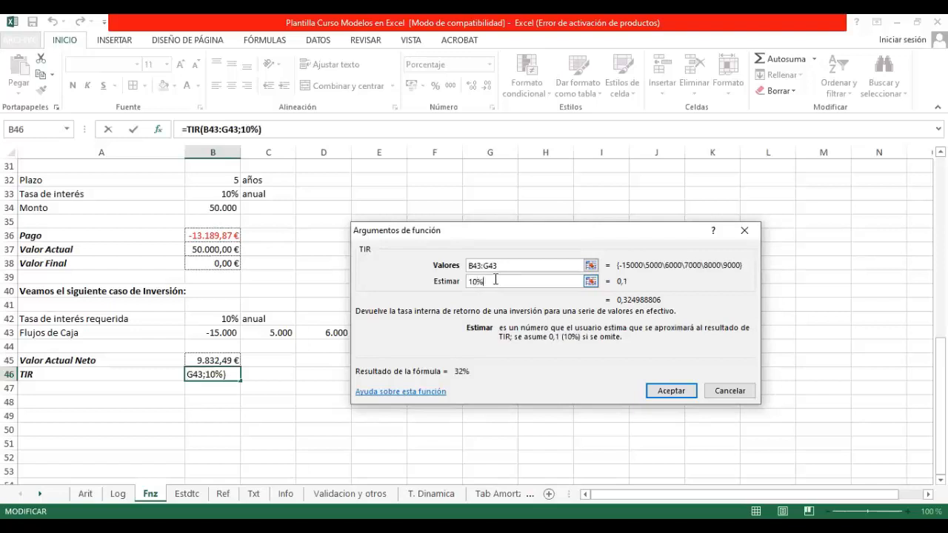
pyautogui.press('Return')
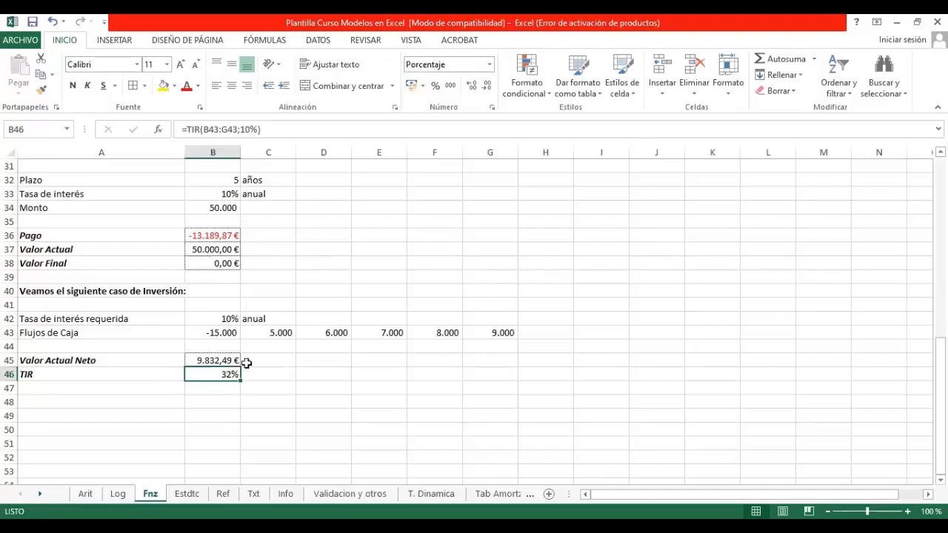
# Step: Review the Valor Actual Neto and TIR cells, and open the Estdtc sheet to look over its data series and statistical functions
pyautogui.click(226, 361)
pyautogui.click(210, 376)
pyautogui.click(186, 493)
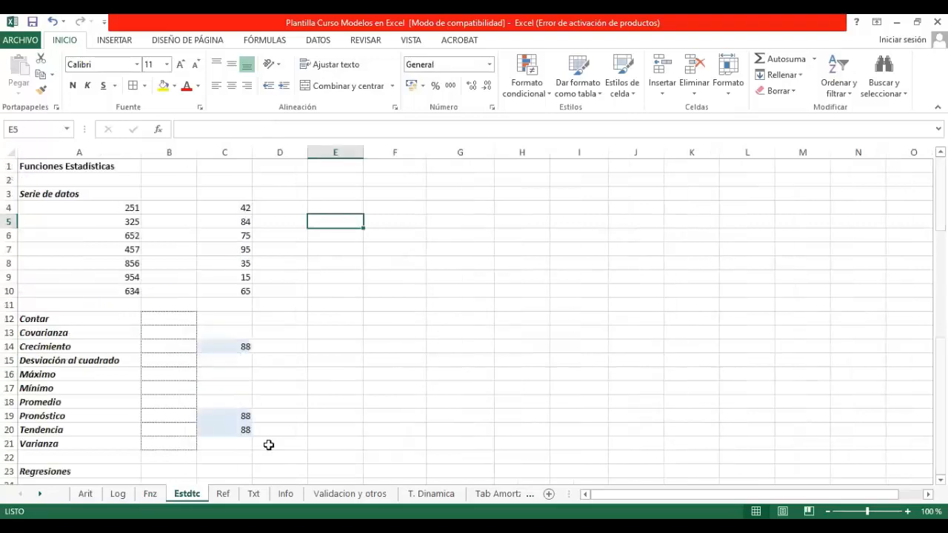
pyautogui.scroll(-1, 270, 441)
pyautogui.scroll(1, 271, 440)
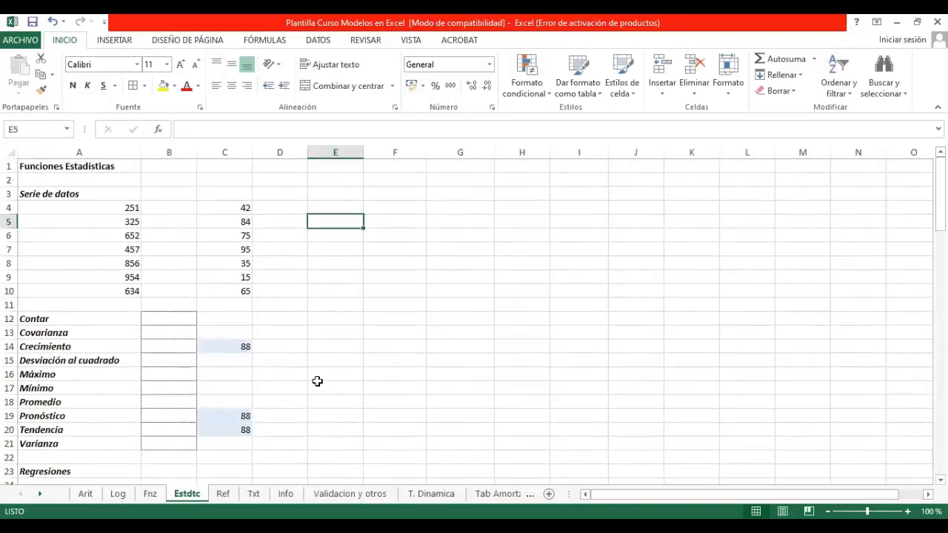
pyautogui.scroll(-1, 318, 380)
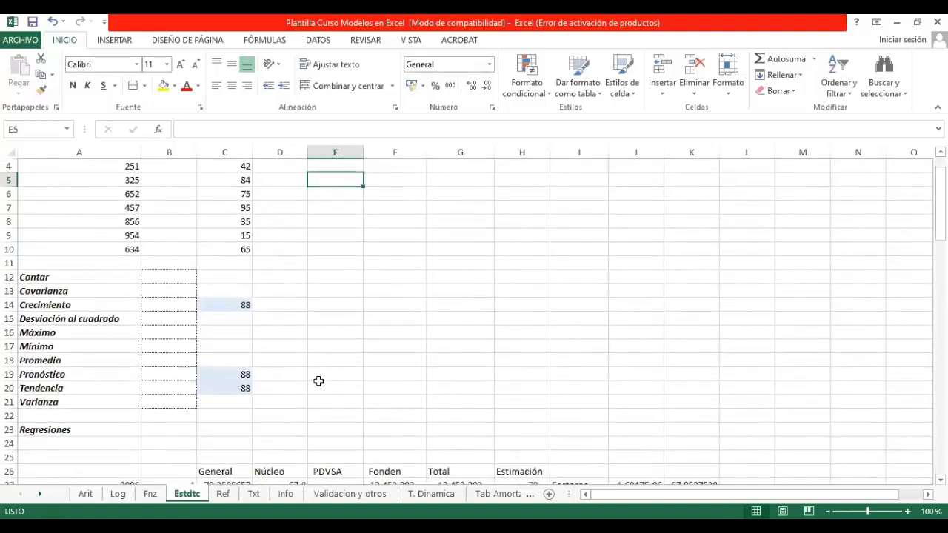
pyautogui.scroll(1, 319, 381)
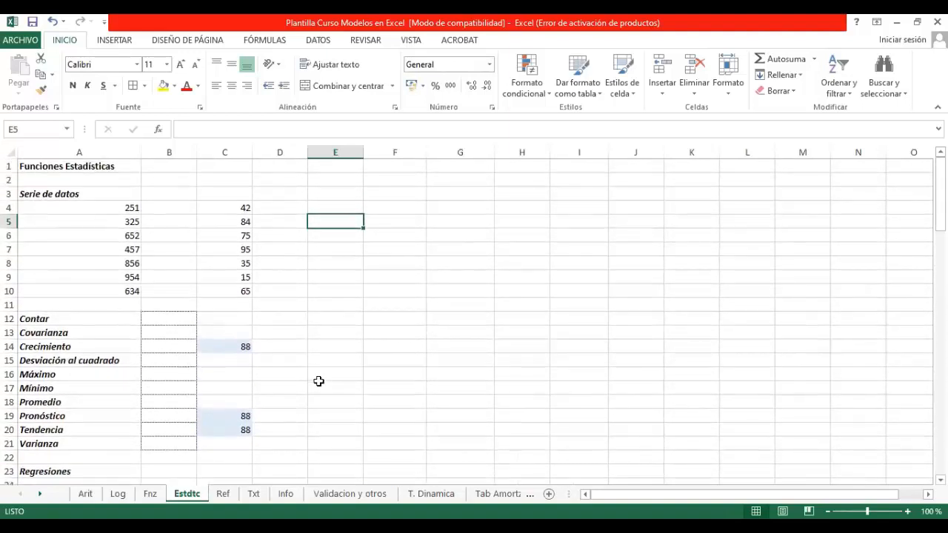
# Step: Insert the CONTAR function in the Contar cell B12 with the data series A4:A10 as Valor1
pyautogui.click(180, 315)
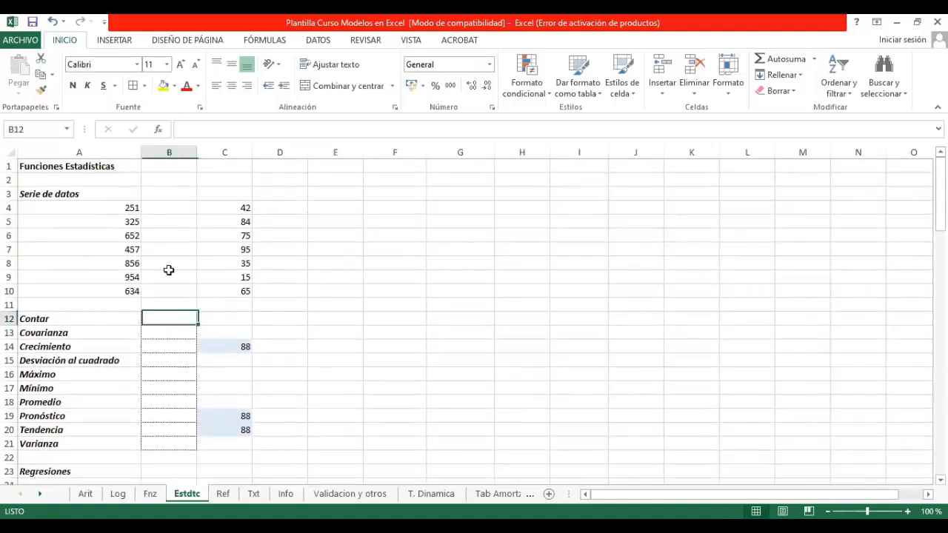
pyautogui.click(157, 129)
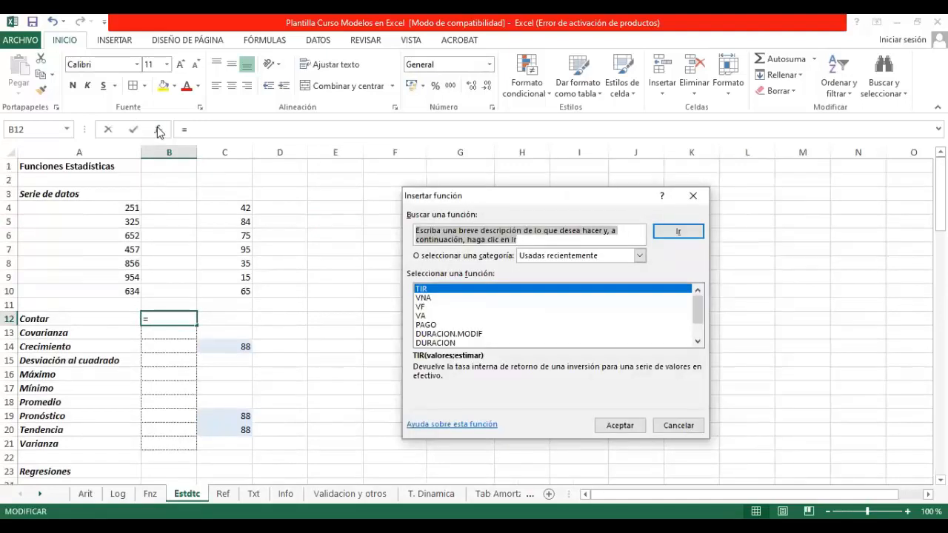
pyautogui.write('contar')
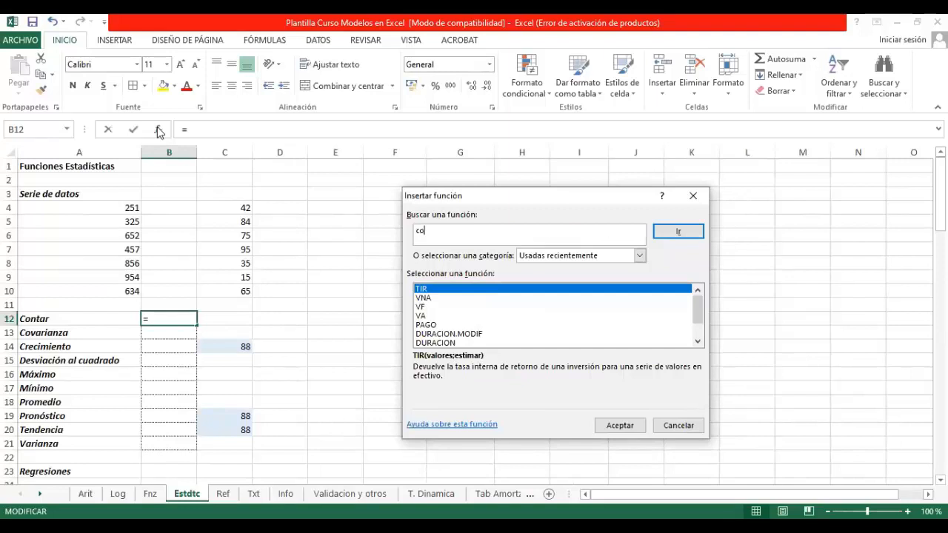
pyautogui.press('Return')
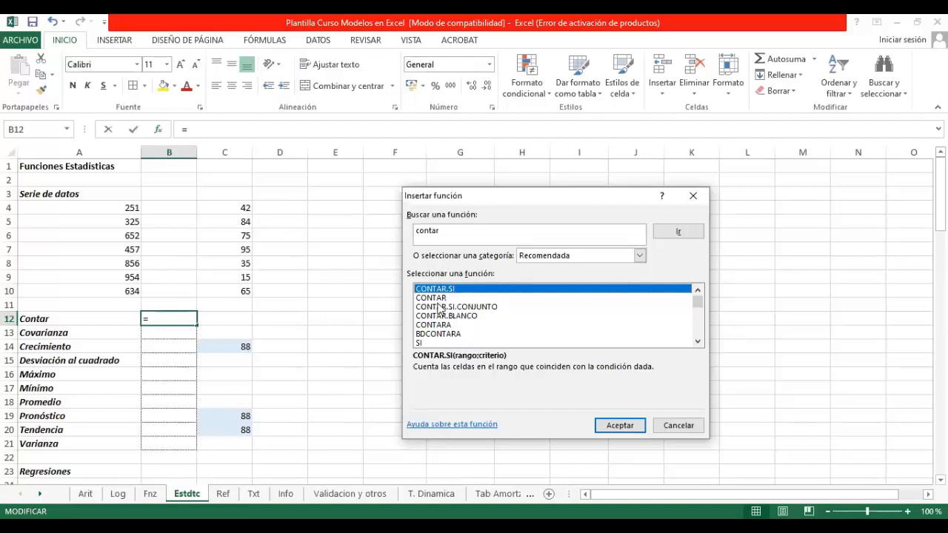
pyautogui.click(438, 298)
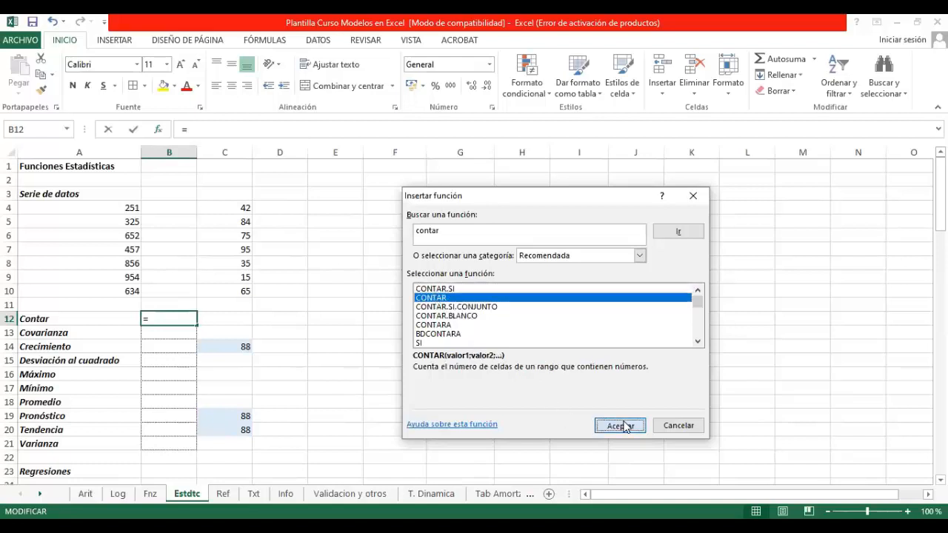
pyautogui.click(620, 425)
pyautogui.moveTo(134, 207); pyautogui.dragTo(135, 288)
pyautogui.press('Return')
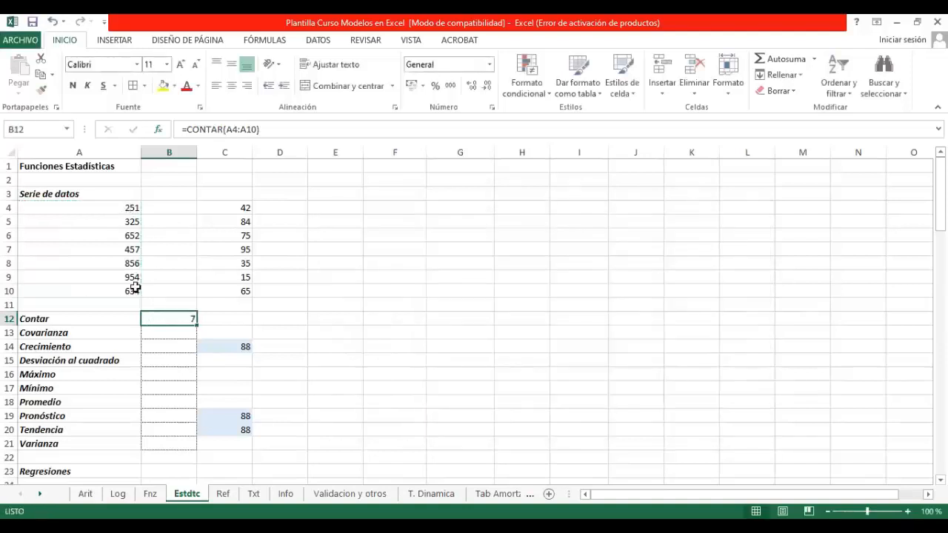
# Step: Select the data series A4:A10 to compare its number of entries with the Contar cell B12
pyautogui.moveTo(106, 210); pyautogui.dragTo(104, 297)
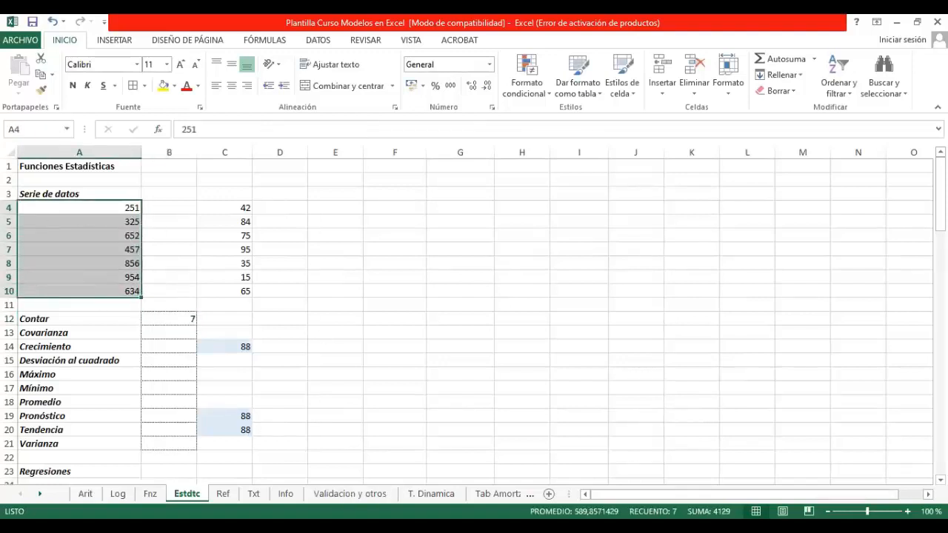
pyautogui.click(337, 306)
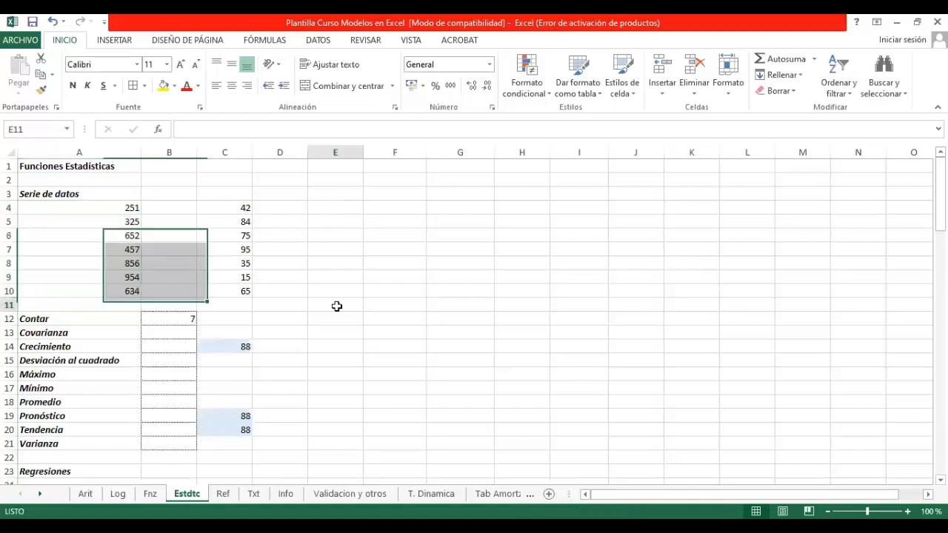
pyautogui.click(179, 318)
# Step: Search for "covarianza" and insert the COVAR function in the Covarianza cell B13
pyautogui.click(173, 333)
pyautogui.write('=')
pyautogui.hotkey('shift', 'F3')
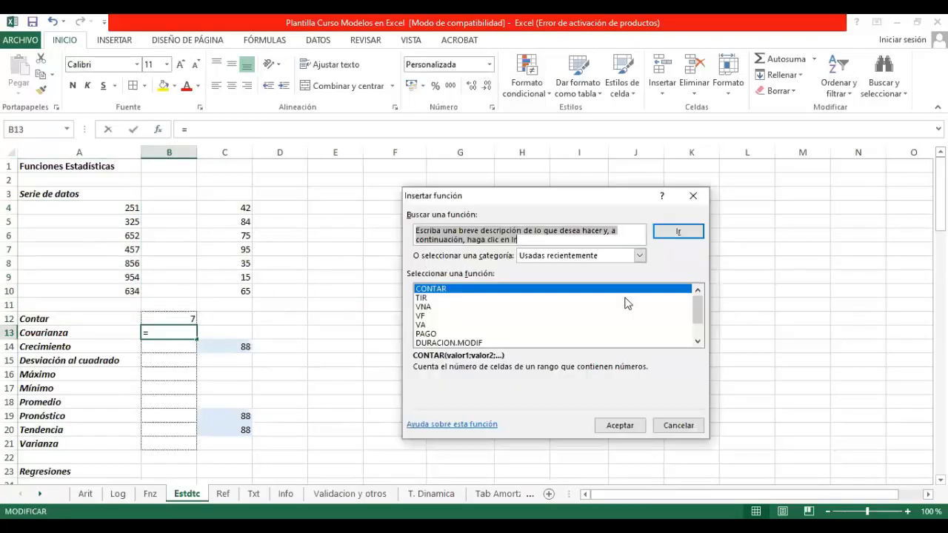
pyautogui.write('covarainza')
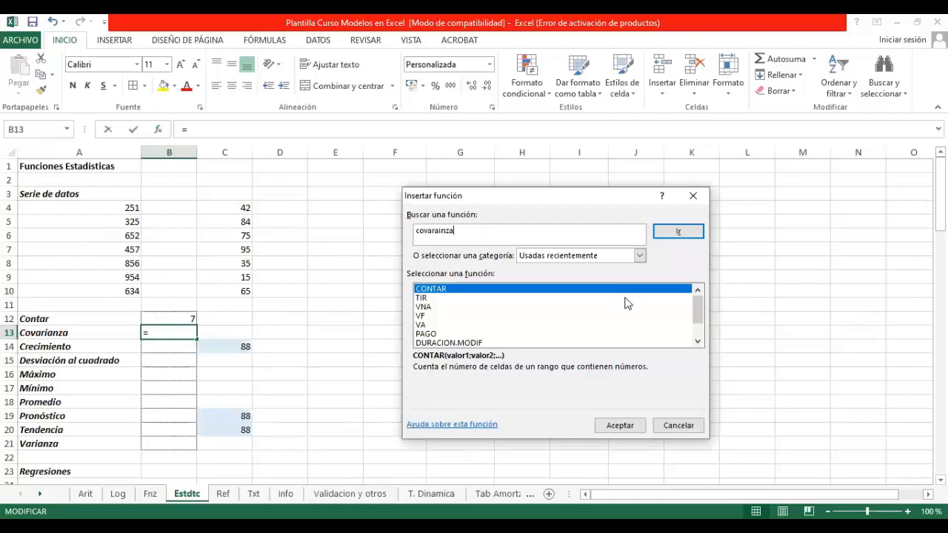
pyautogui.press('BackSpace')
pyautogui.press('BackSpace')
pyautogui.press('BackSpace')
pyautogui.press('BackSpace')
pyautogui.press('BackSpace')
pyautogui.write('ianza')
pyautogui.press('Return')
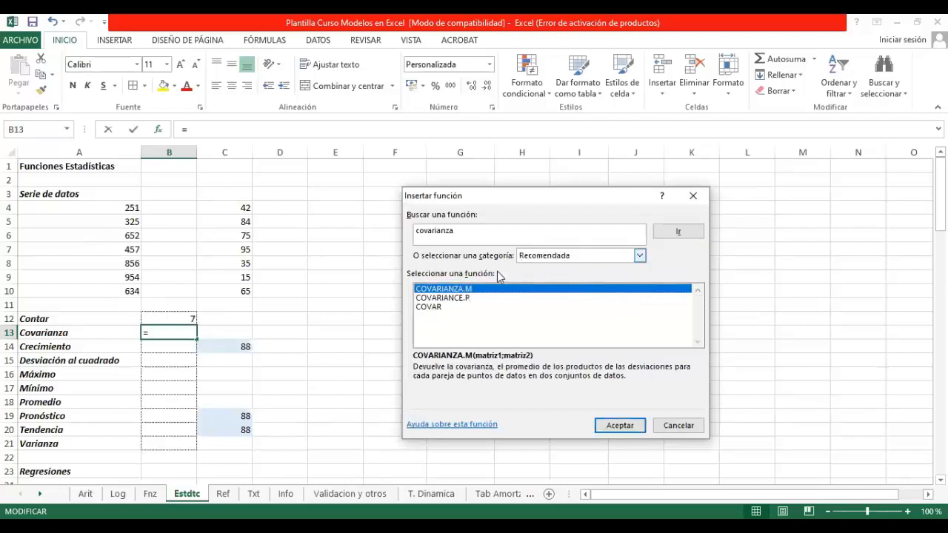
pyautogui.click(426, 306)
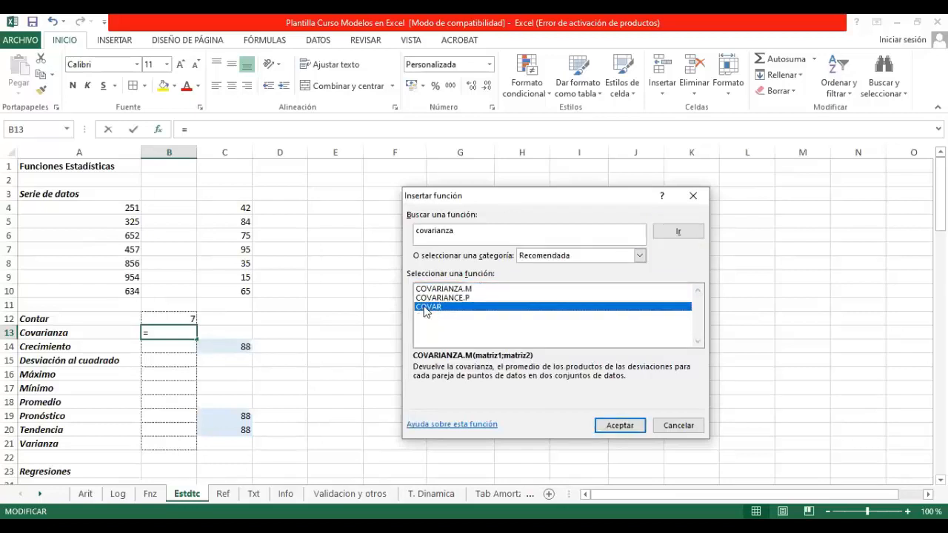
pyautogui.click(620, 426)
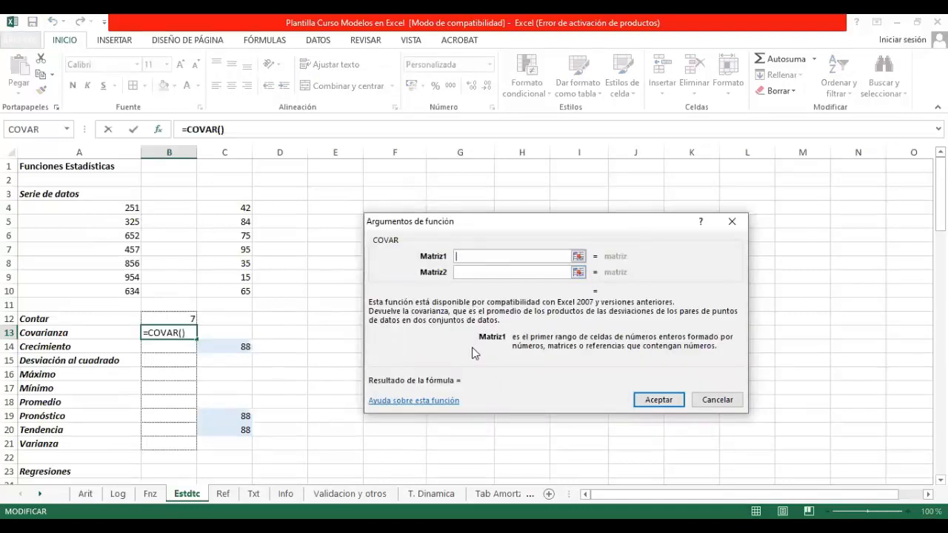
# Step: Set the COVAR arguments to A4:A10 for Matriz1 and C4:C10 for Matriz2, and accept the formula
pyautogui.click(579, 256)
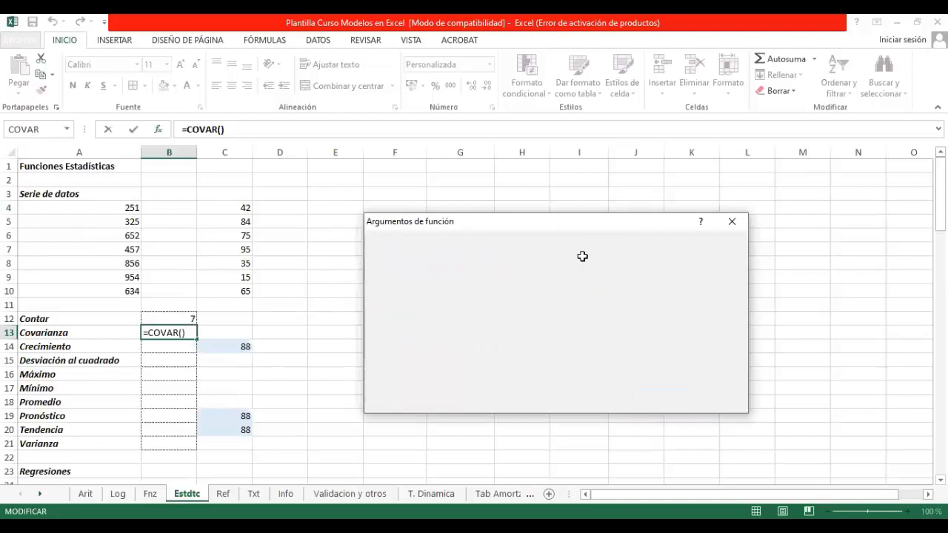
pyautogui.click(126, 211)
pyautogui.moveTo(126, 214); pyautogui.dragTo(123, 287)
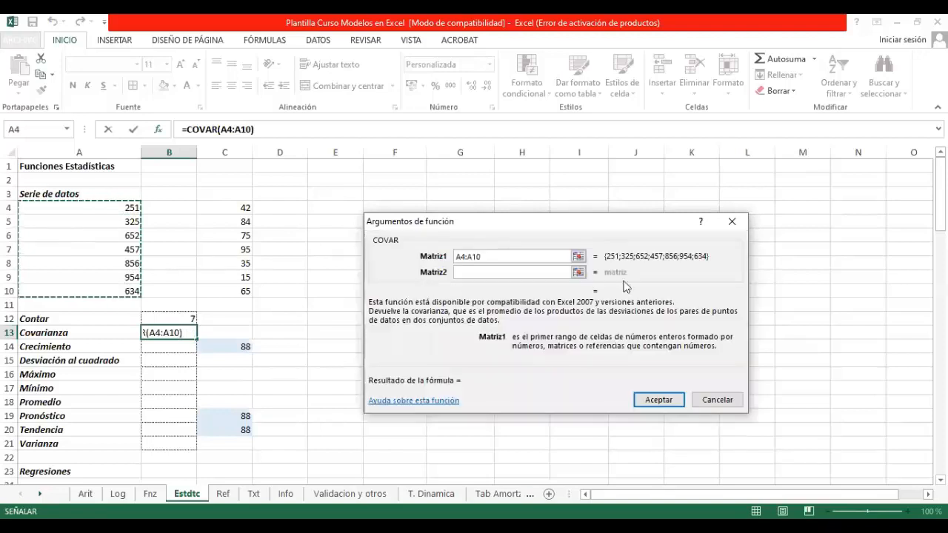
pyautogui.click(575, 271)
pyautogui.moveTo(247, 209); pyautogui.dragTo(245, 291)
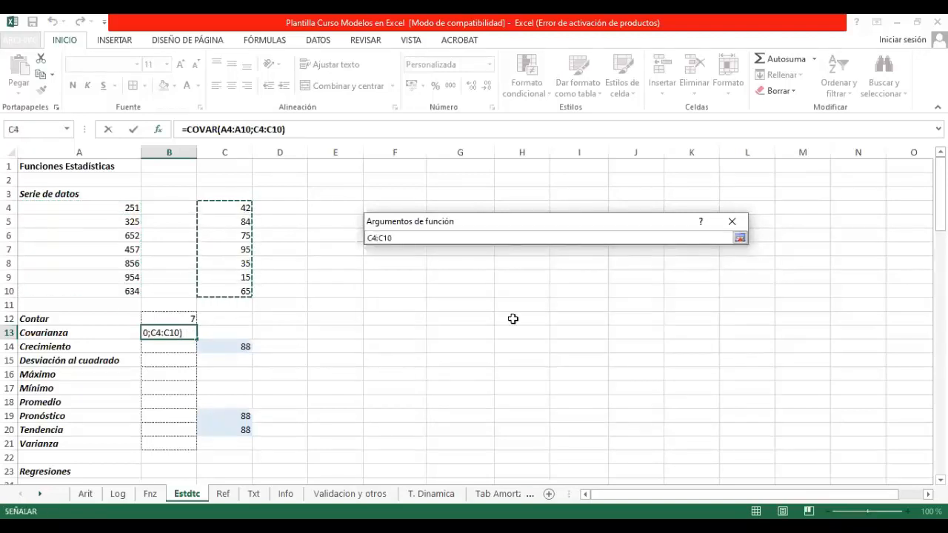
pyautogui.press('Return')
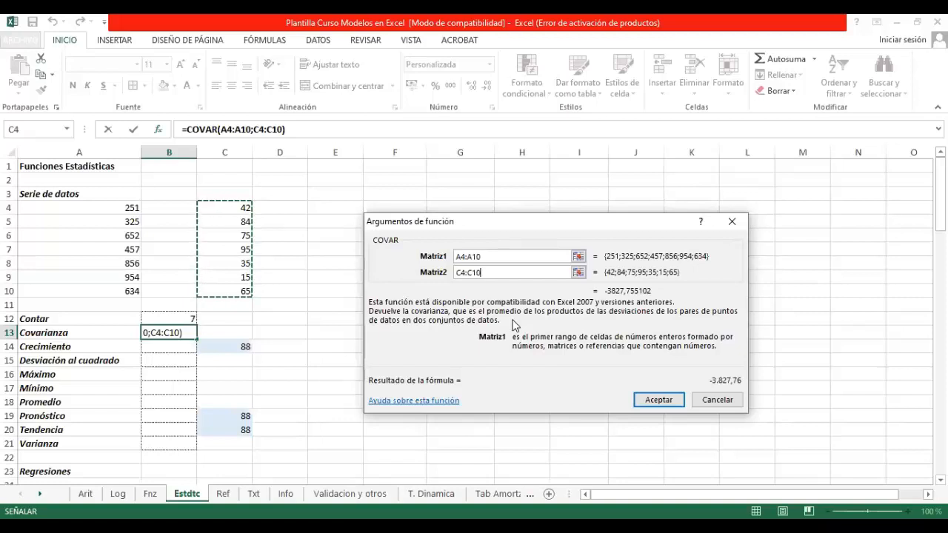
pyautogui.press('Return')
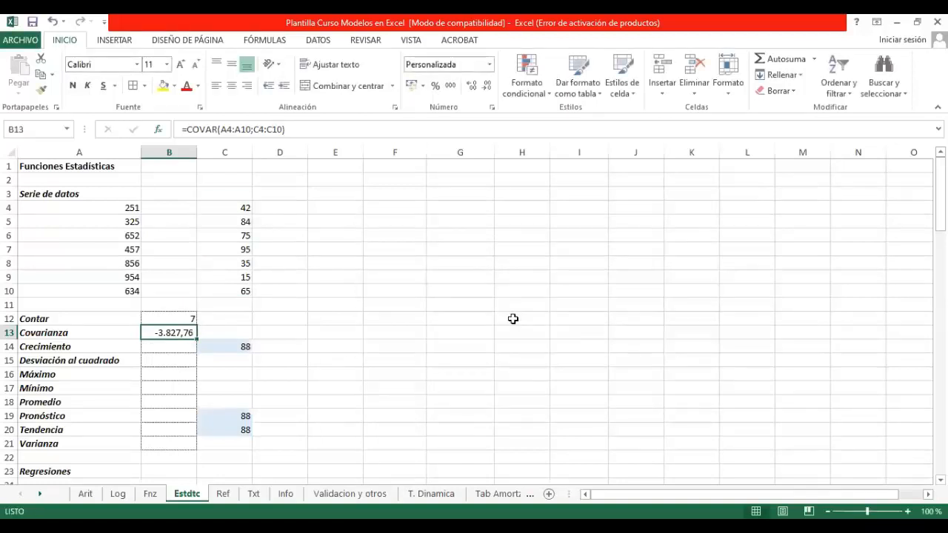
# Step: Search for "crecimiento" and insert the CRECIMIENTO function in the Crecimiento cell B14
pyautogui.click(154, 347)
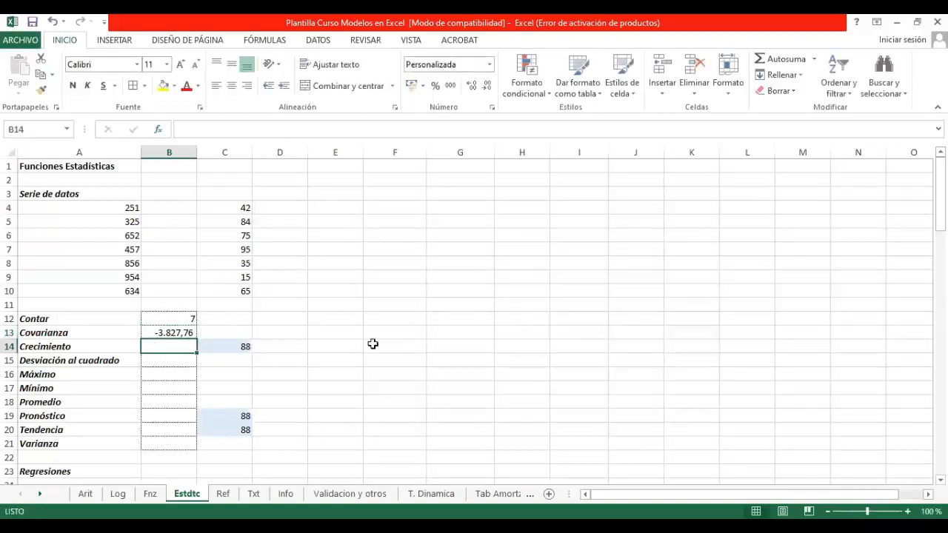
pyautogui.click(157, 130)
pyautogui.write('crecimiento')
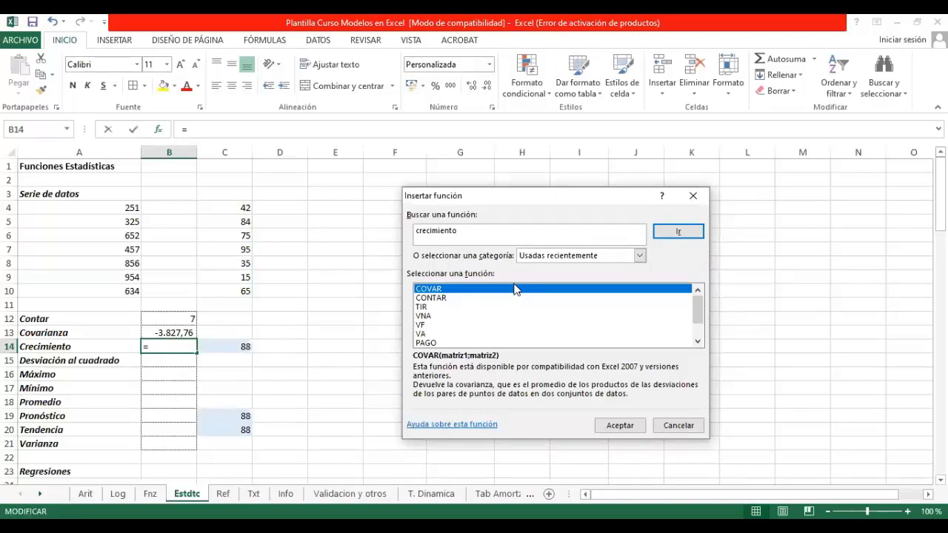
pyautogui.press('Return')
pyautogui.click(623, 432)
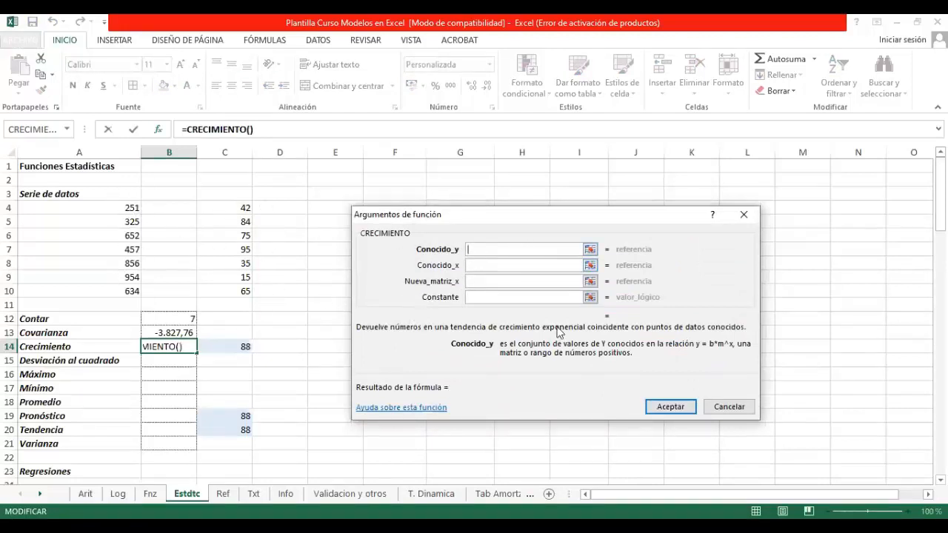
pyautogui.click(590, 250)
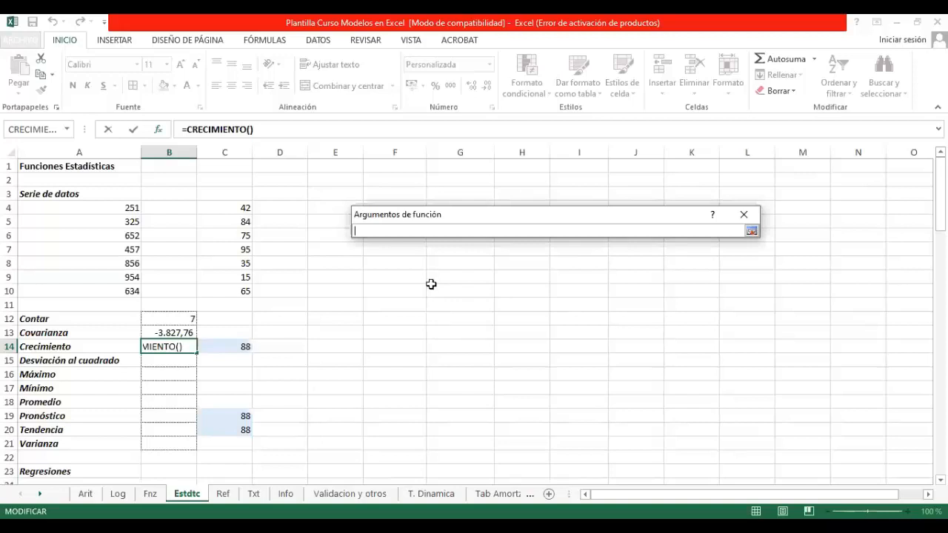
pyautogui.press('Return')
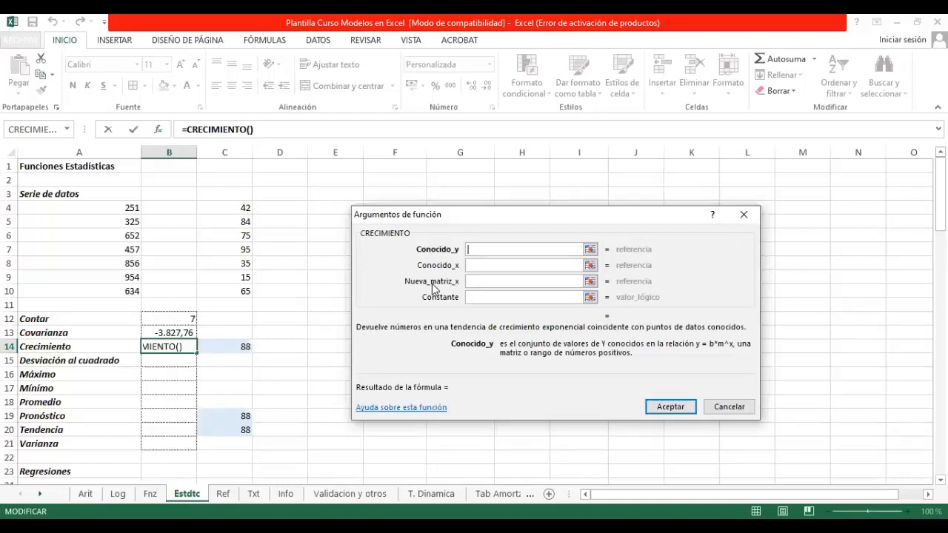
# Step: Set the CRECIMIENTO arguments to A4:A10 for Conocido_y and C4:C10 for Conocido_x
pyautogui.click(589, 250)
pyautogui.click(116, 204)
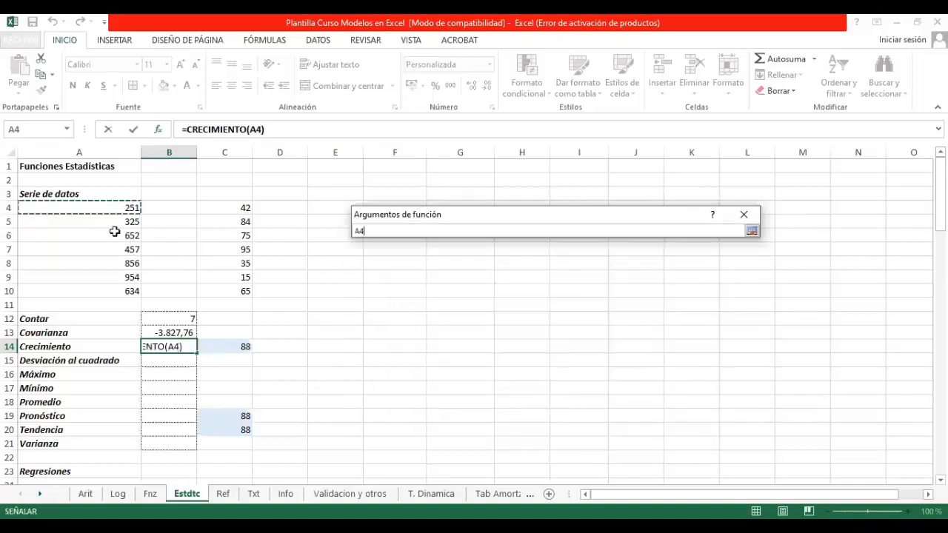
pyautogui.moveTo(114, 232); pyautogui.dragTo(119, 290)
pyautogui.click(589, 265)
pyautogui.click(232, 210)
pyautogui.keyDown('shift'); pyautogui.click(232, 285); pyautogui.keyUp('shift')
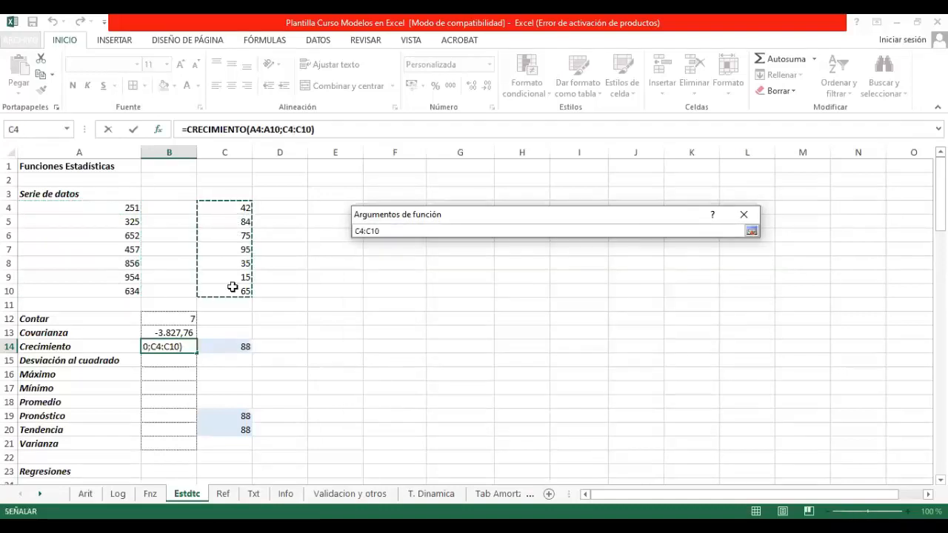
pyautogui.press('Return')
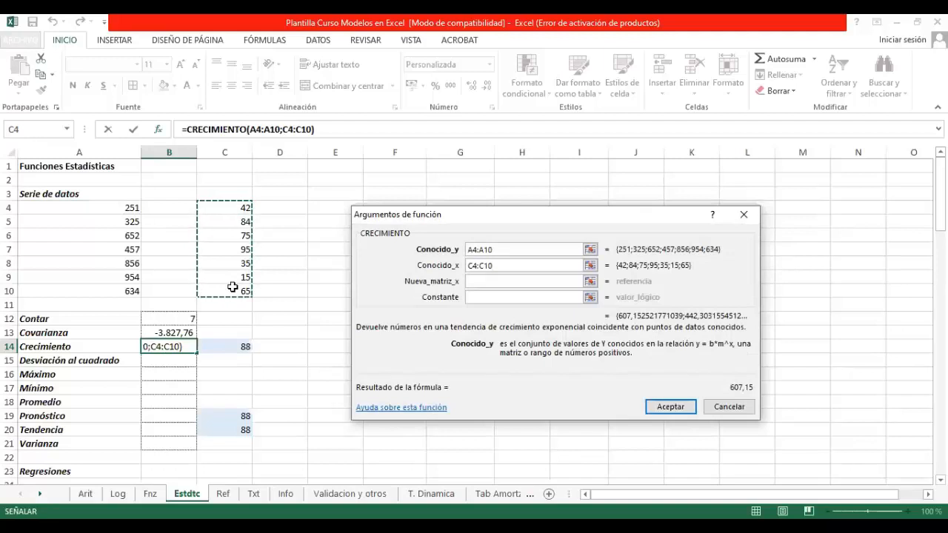
# Step: Set Nueva_matriz_x to C14 and Constante to falso, and accept the CRECIMIENTO formula
pyautogui.click(589, 281)
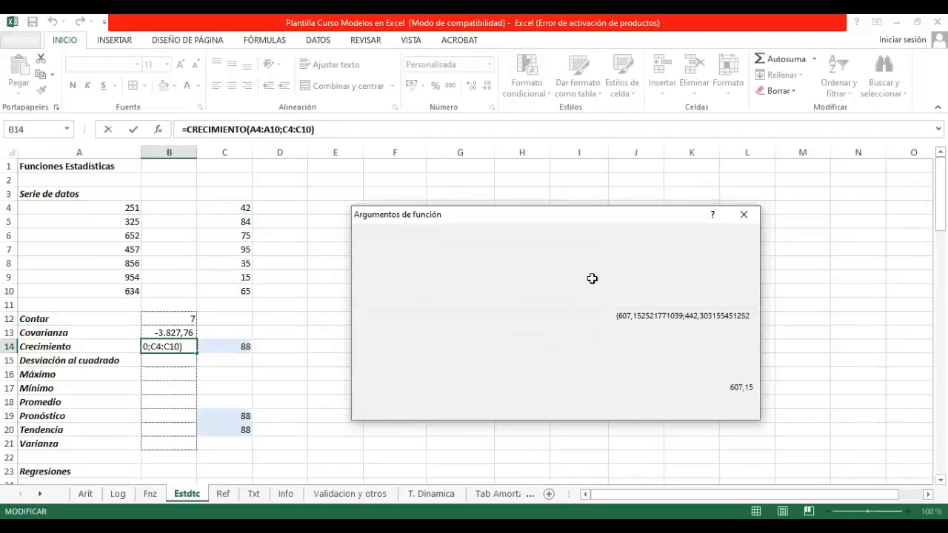
pyautogui.click(237, 345)
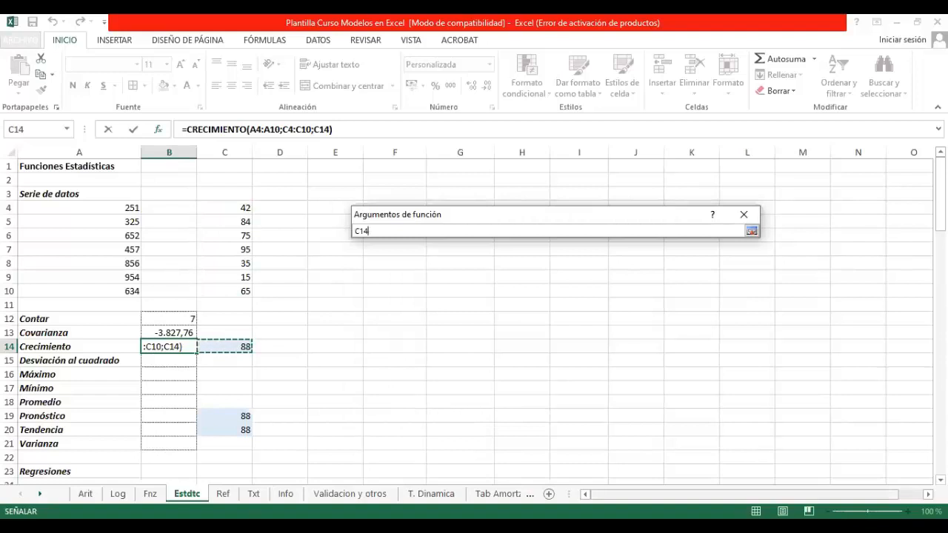
pyautogui.press('Return')
pyautogui.click(482, 298)
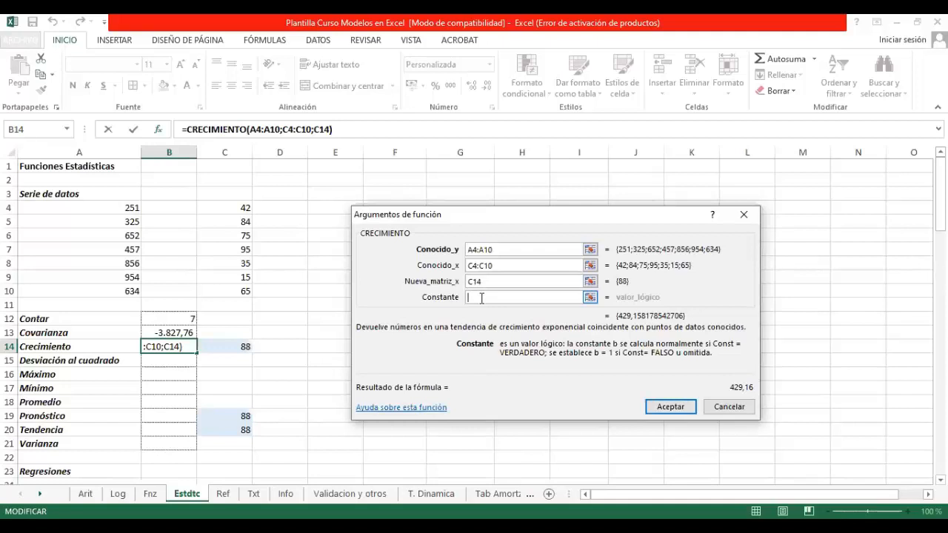
pyautogui.write('falso')
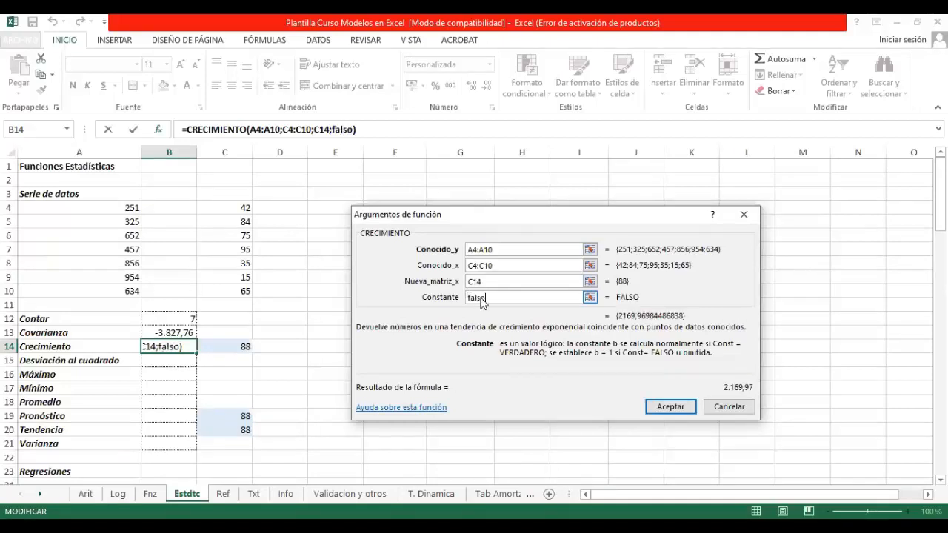
pyautogui.press('Return')
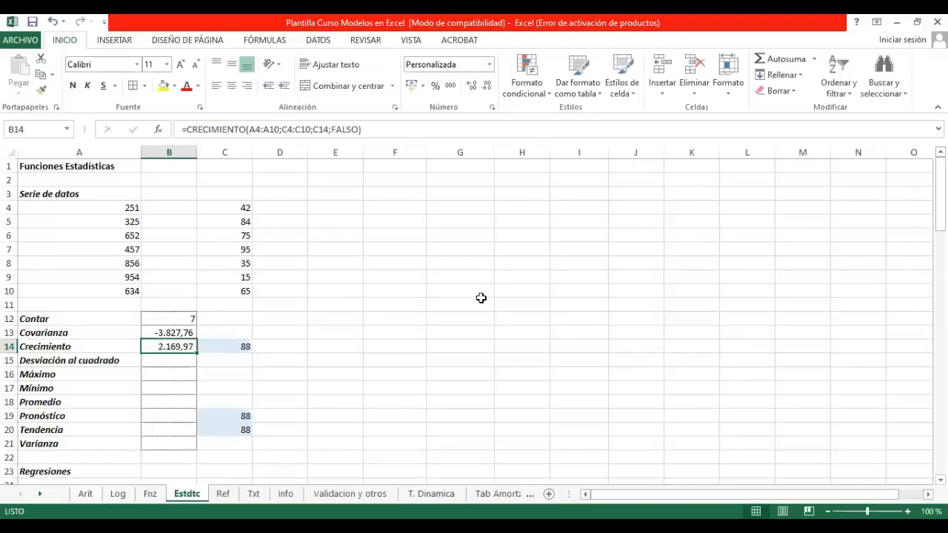
# Step: Delete the FALSO value from the Crecimiento formula in B14, leaving the constant empty, and review the result against C14 and the series A4:A10
pyautogui.moveTo(333, 130); pyautogui.dragTo(359, 130)
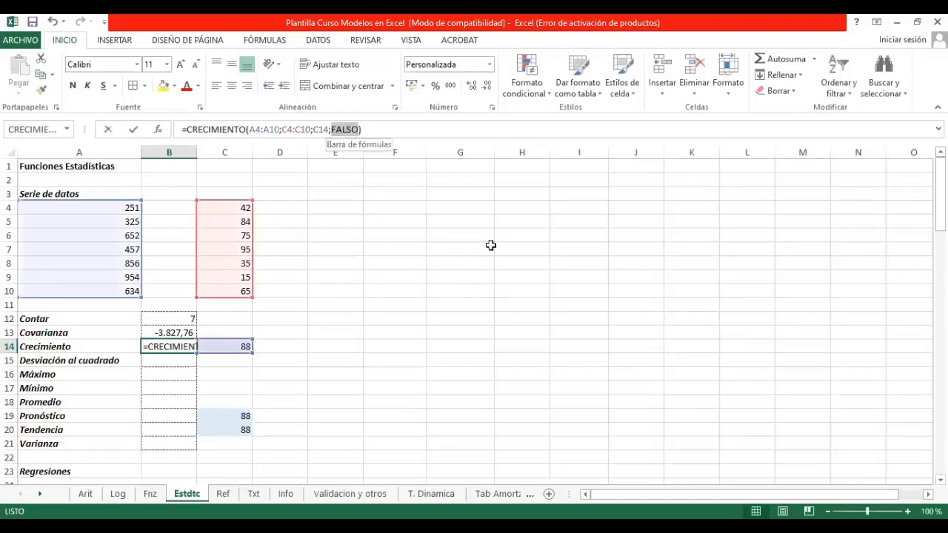
pyautogui.press('Return')
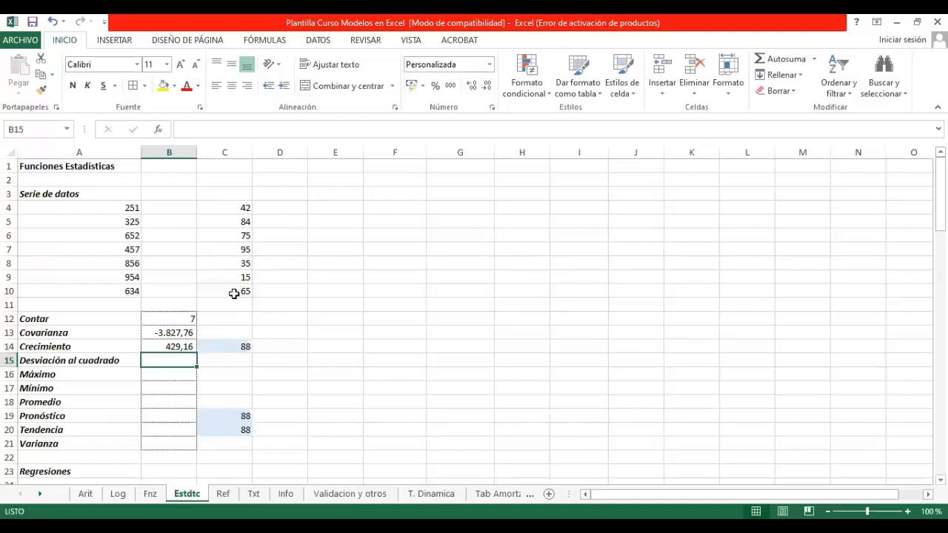
pyautogui.click(184, 346)
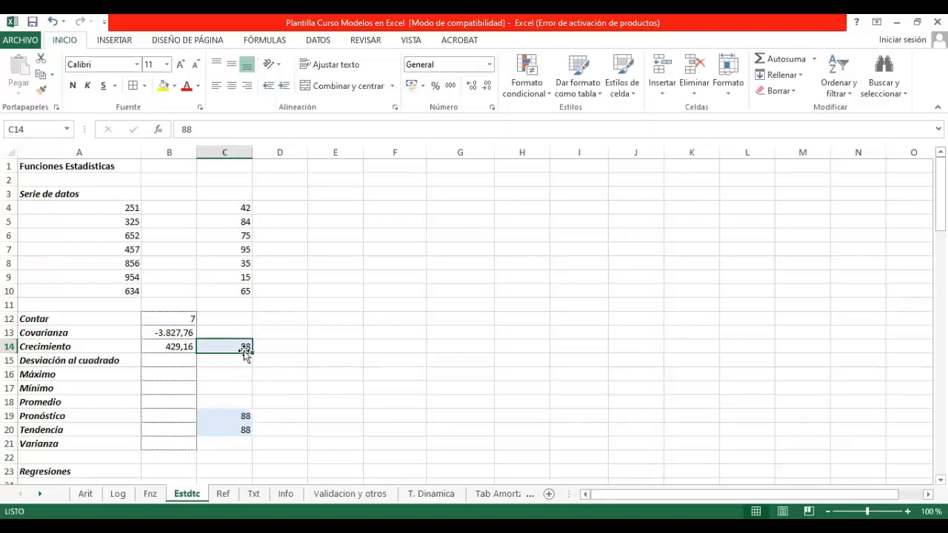
pyautogui.click(173, 348)
pyautogui.moveTo(134, 205); pyautogui.dragTo(130, 287)
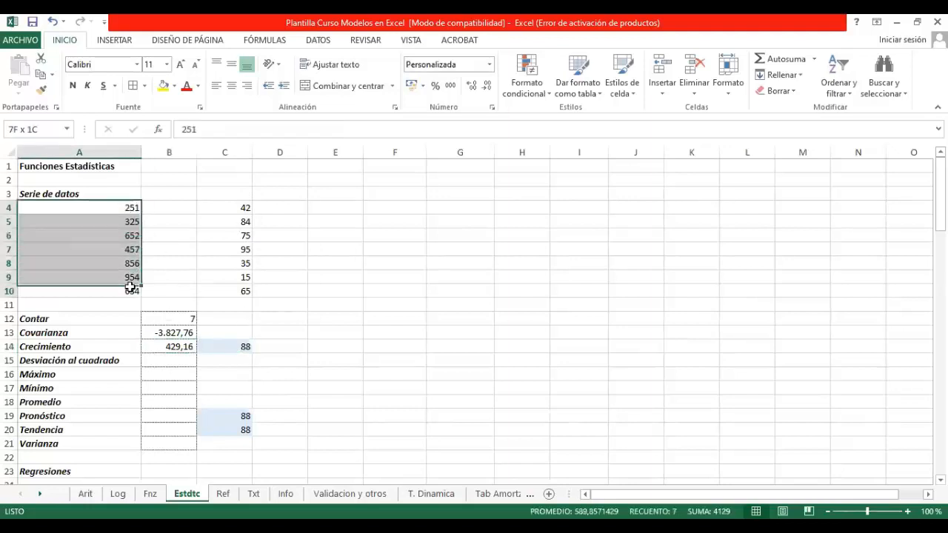
pyautogui.click(161, 343)
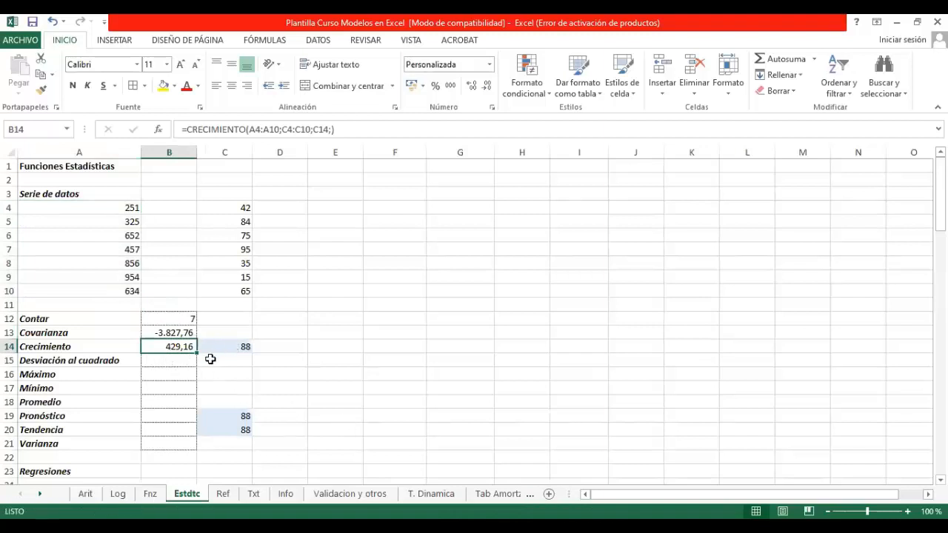
# Step: Start inserting a function in the Desviación al cuadrado cell B15 and search for "desviación"
pyautogui.click(188, 362)
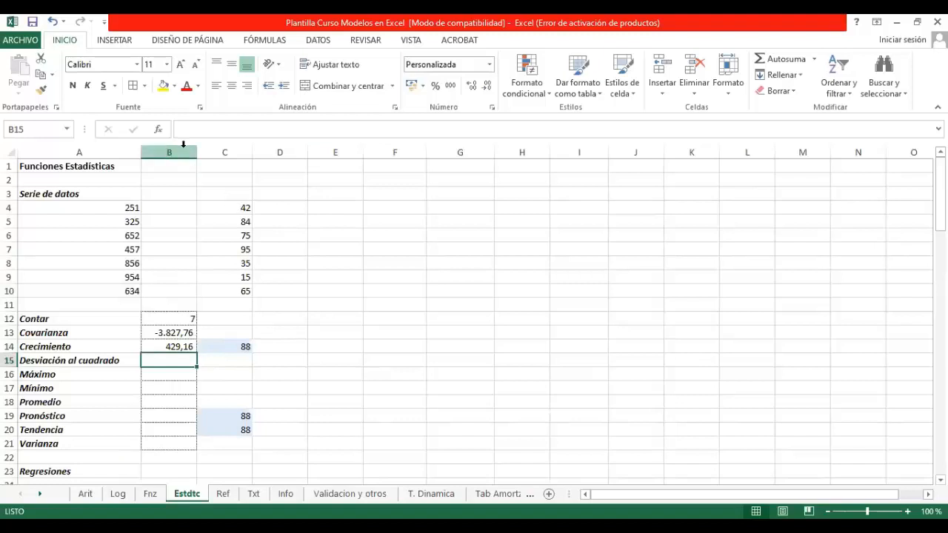
pyautogui.click(158, 129)
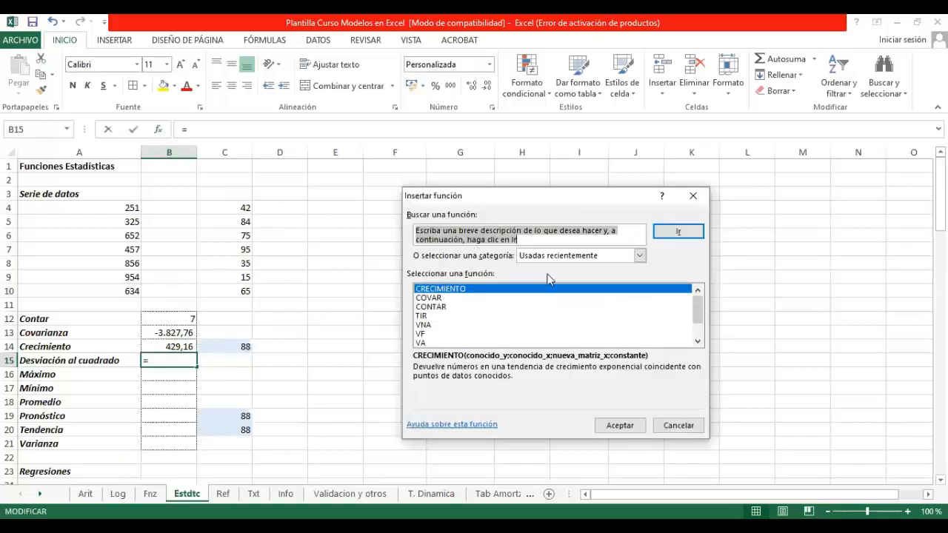
pyautogui.write('desviación')
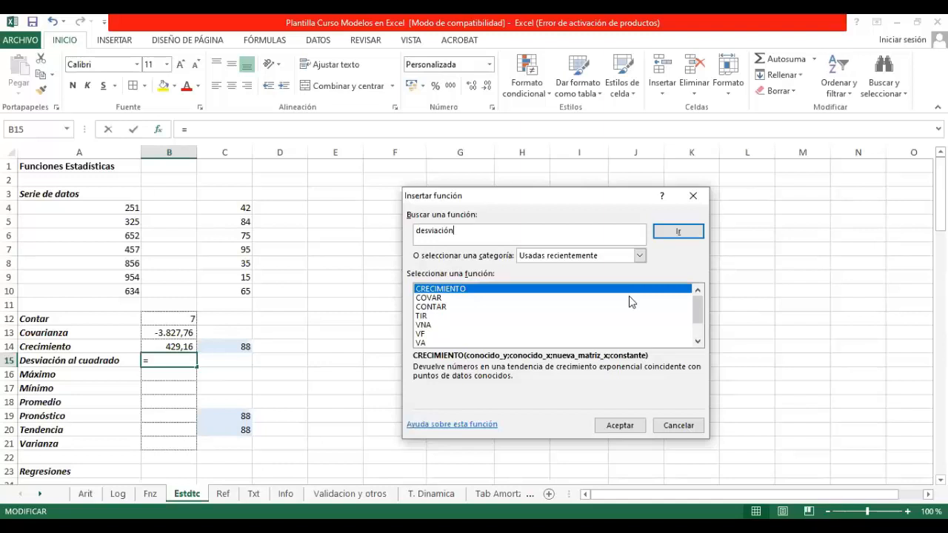
pyautogui.press('Return')
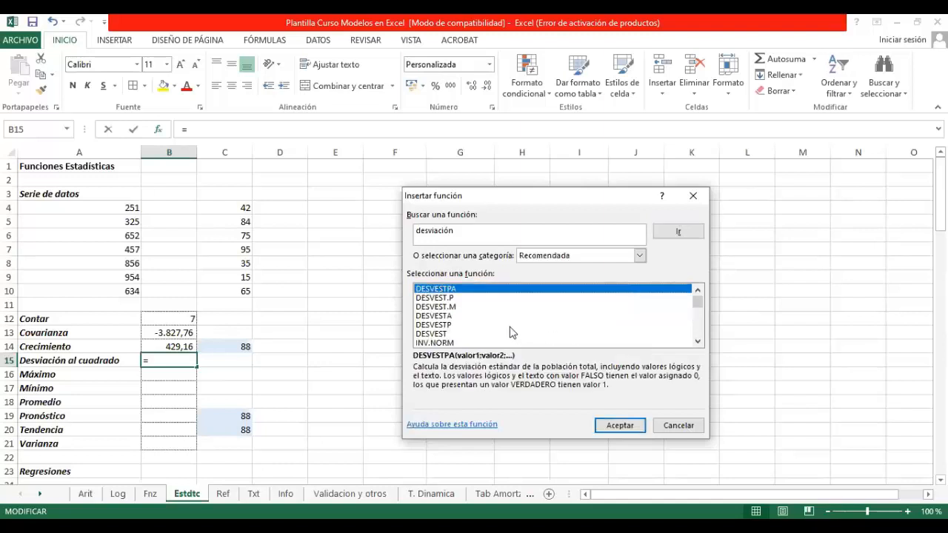
# Step: Look through the functions found for "desviación" for one that calculates the squared deviation
pyautogui.scroll(-2, 510, 332)
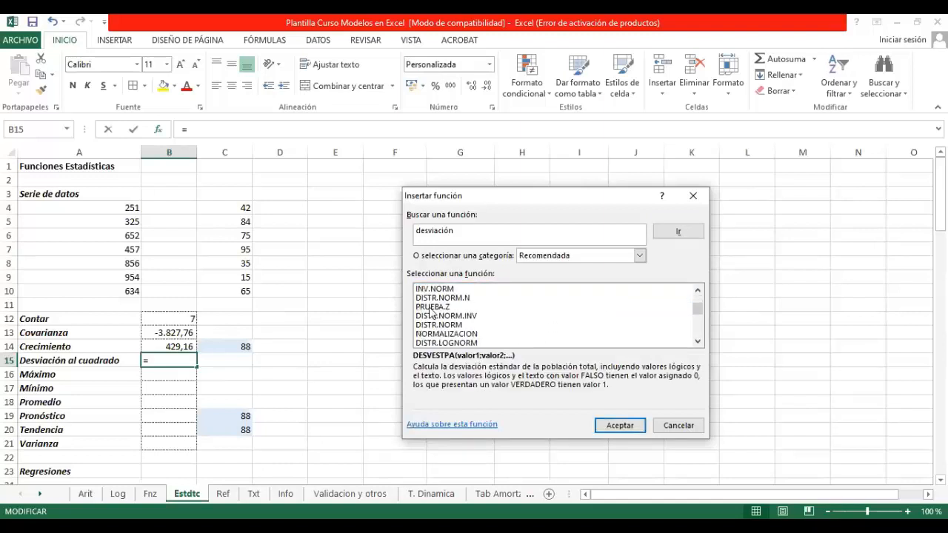
pyautogui.scroll(-3, 524, 317)
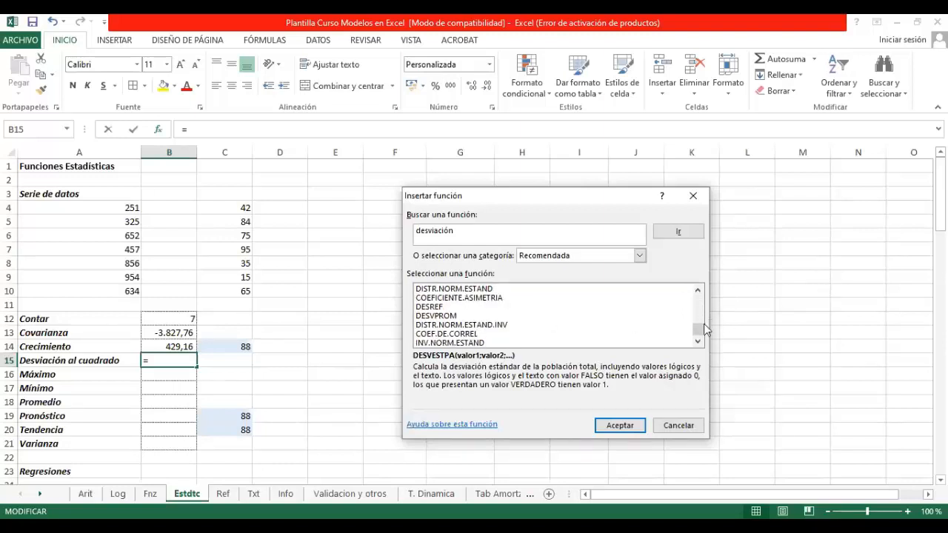
pyautogui.moveTo(700, 329); pyautogui.dragTo(701, 300)
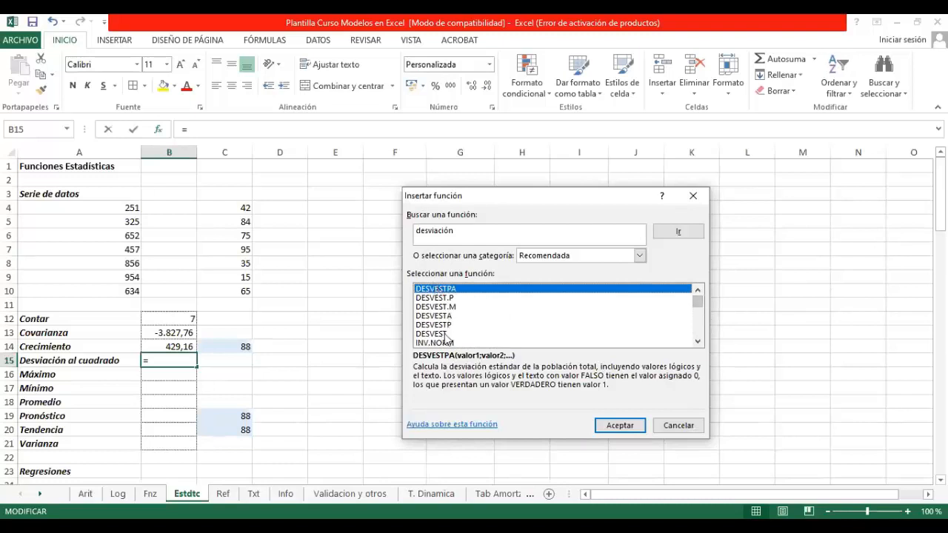
pyautogui.click(697, 341)
pyautogui.click(697, 342)
pyautogui.click(698, 341)
pyautogui.click(698, 341)
pyautogui.click(697, 341)
pyautogui.click(698, 342)
pyautogui.click(697, 341)
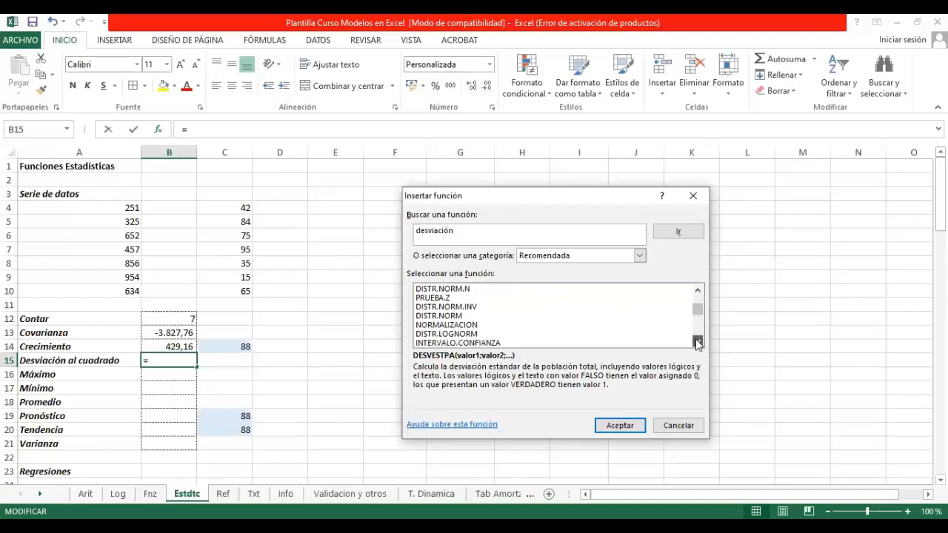
pyautogui.click(697, 341)
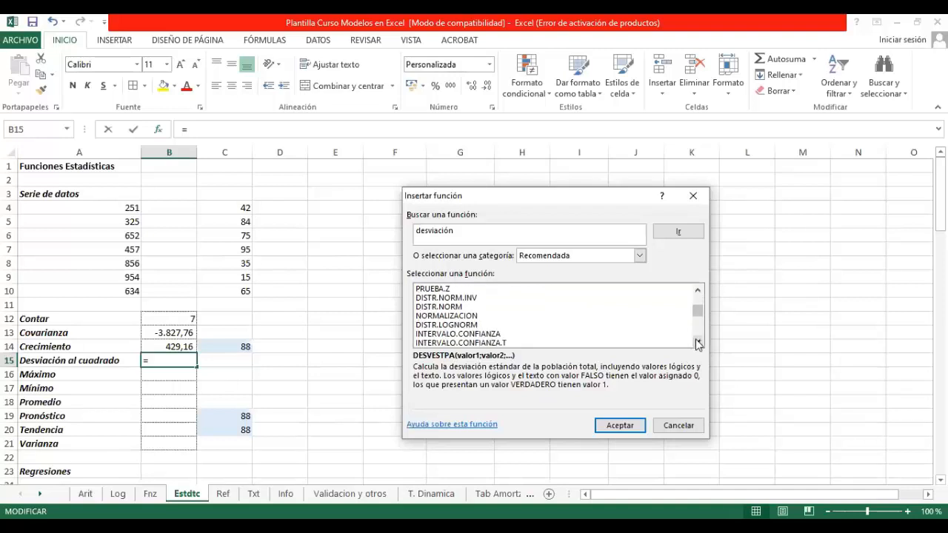
pyautogui.click(697, 342)
pyautogui.click(699, 290)
pyautogui.click(700, 290)
pyautogui.click(699, 290)
pyautogui.click(698, 341)
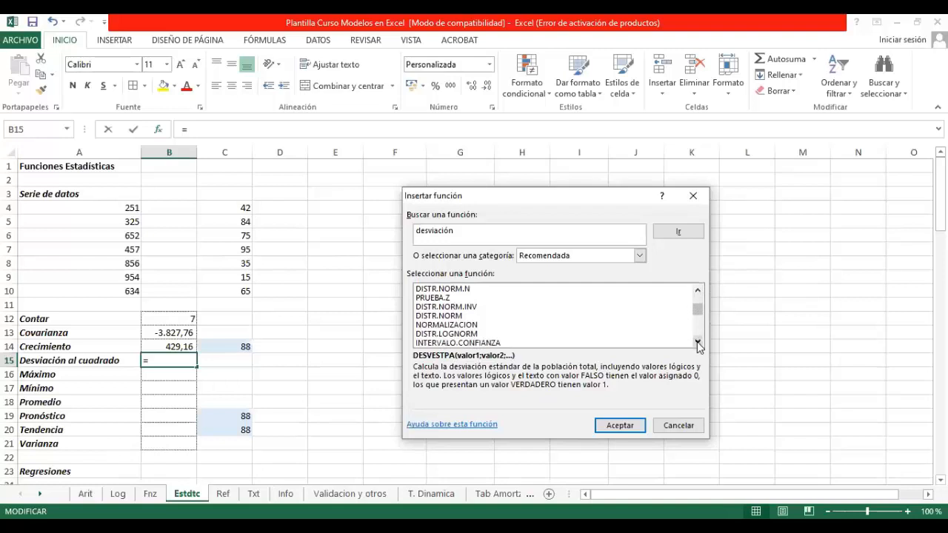
pyautogui.click(697, 342)
pyautogui.click(698, 342)
# Step: Refine the function search to "desviación de los cuadrados" and insert the DESVIA2 function in B15
pyautogui.click(474, 232)
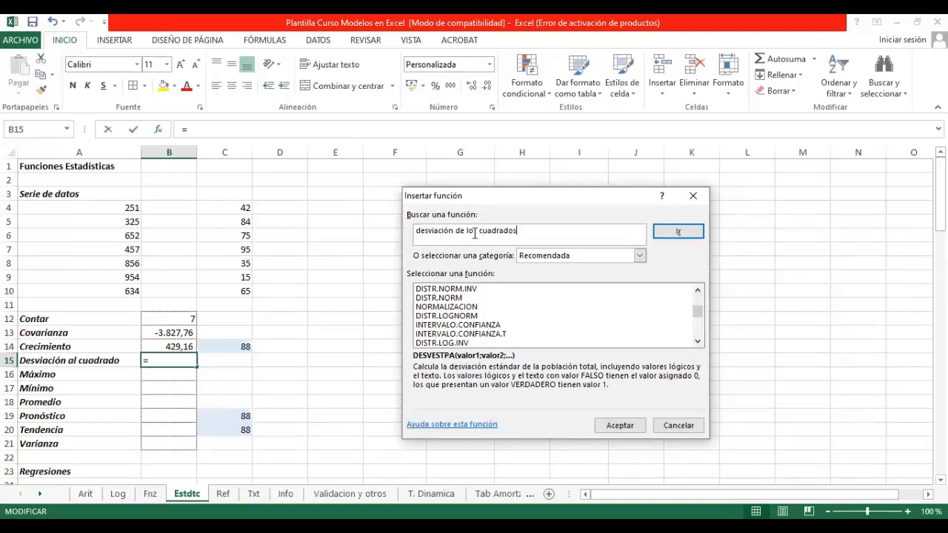
pyautogui.write('de los cuadrados')
pyautogui.press('Return')
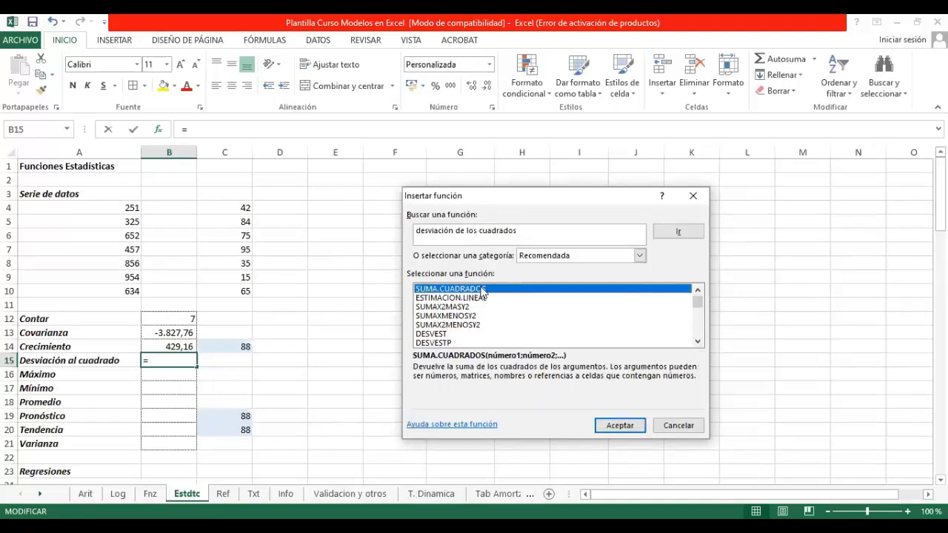
pyautogui.scroll(-1, 488, 337)
pyautogui.scroll(-2, 488, 337)
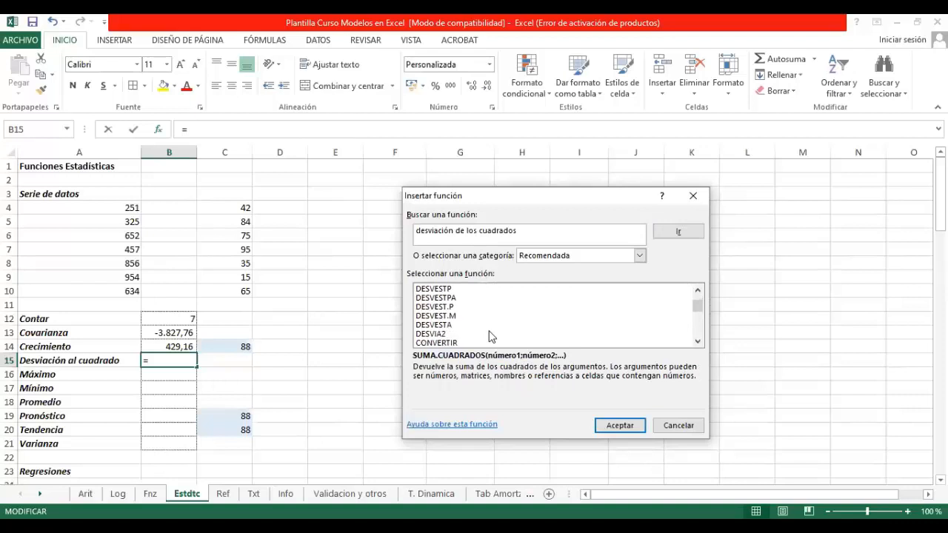
pyautogui.click(548, 307)
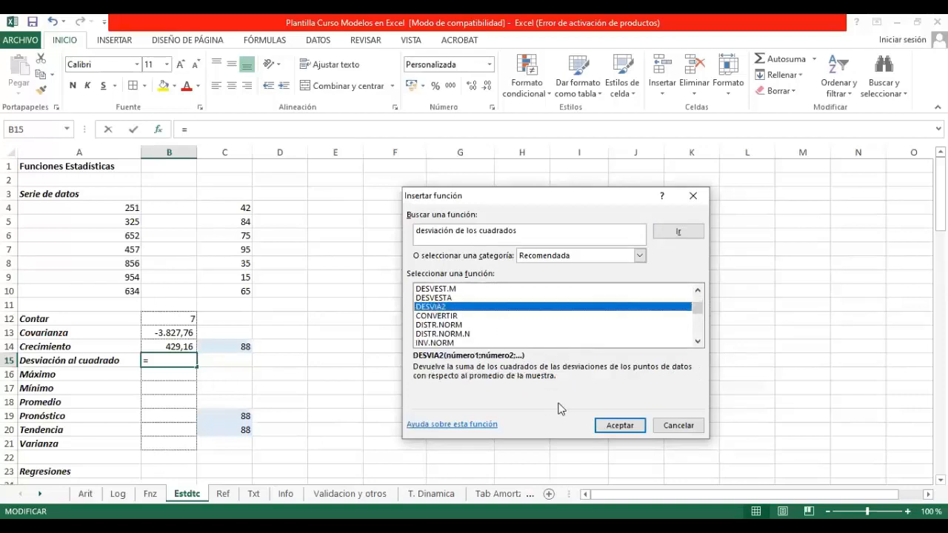
pyautogui.click(616, 426)
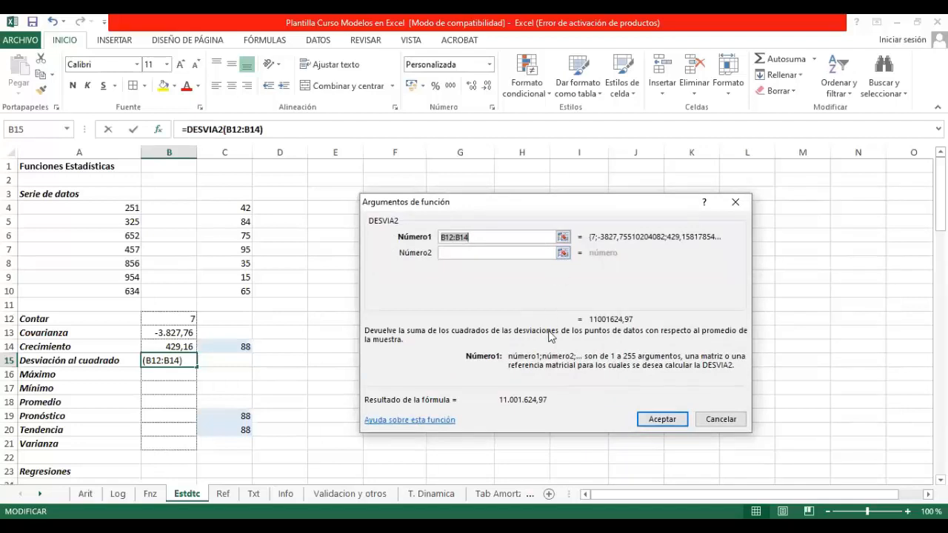
# Step: Set Número1 of DESVIA2 to the series A4:A10 and accept the formula
pyautogui.click(563, 240)
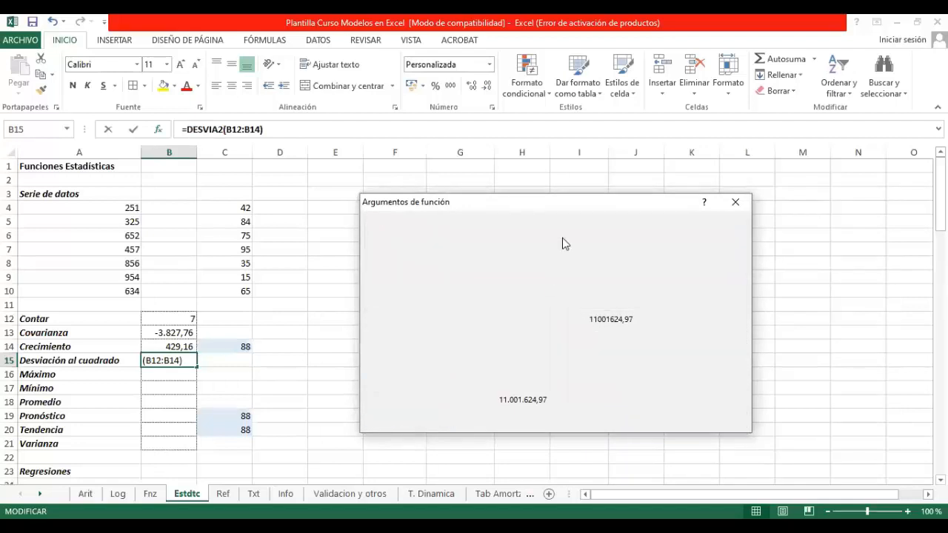
pyautogui.moveTo(120, 209); pyautogui.dragTo(130, 289)
pyautogui.click(663, 419)
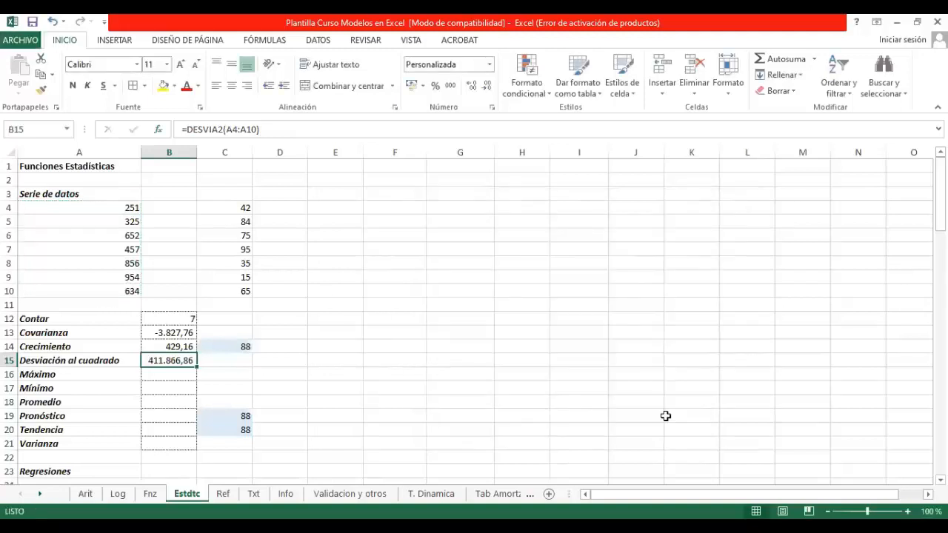
# Step: Enter a MAX formula over A4:A10 in the Máximo cell B16
pyautogui.click(178, 376)
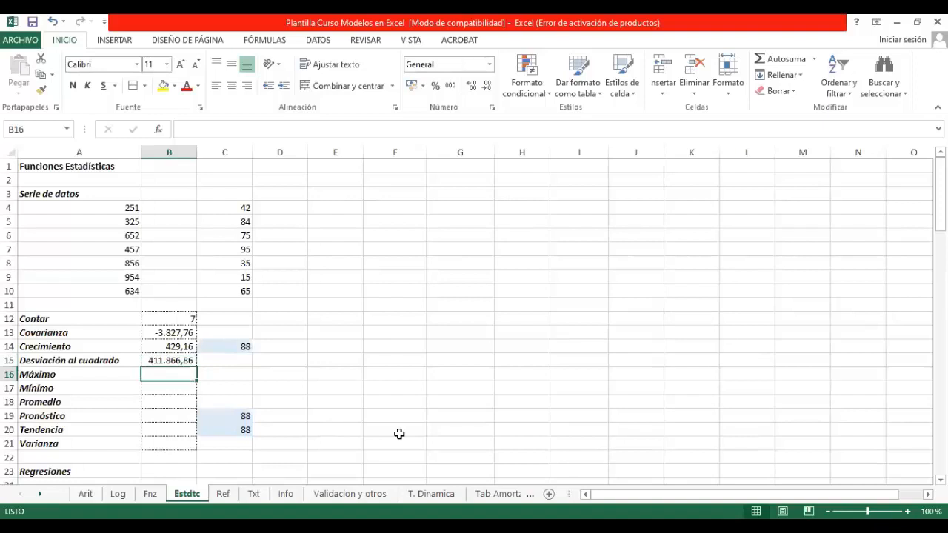
pyautogui.write('=maximo')
pyautogui.press('BackSpace')
pyautogui.press('BackSpace')
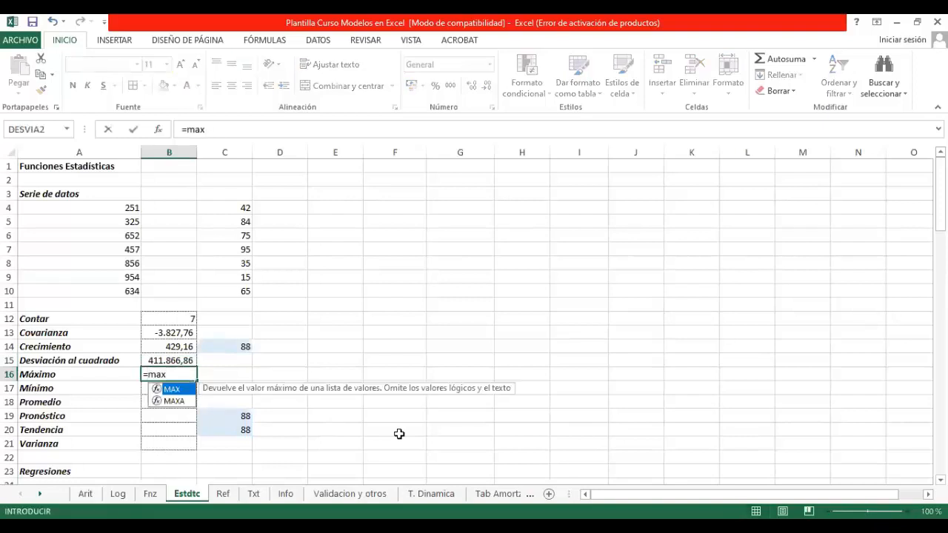
pyautogui.write('(')
pyautogui.click(113, 207)
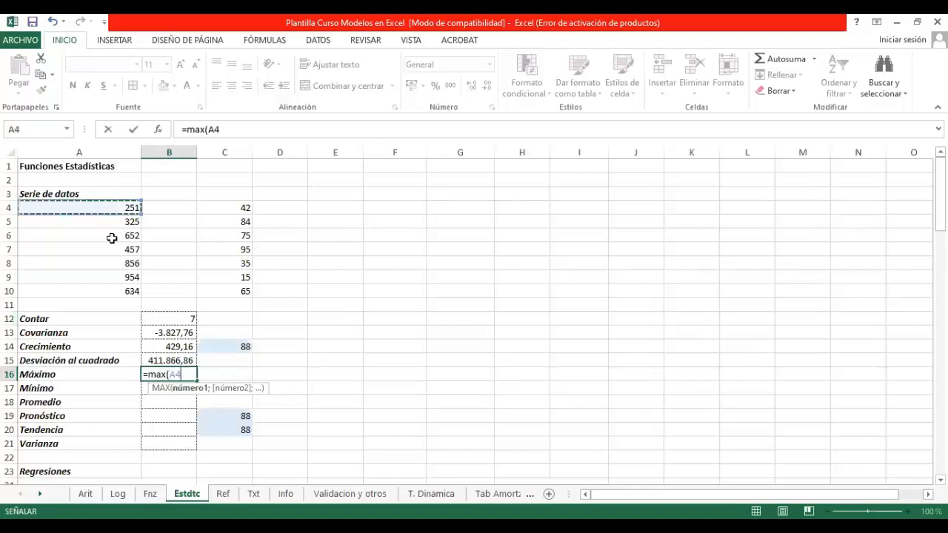
pyautogui.moveTo(109, 291); pyautogui.dragTo(109, 291)
pyautogui.press('Return')
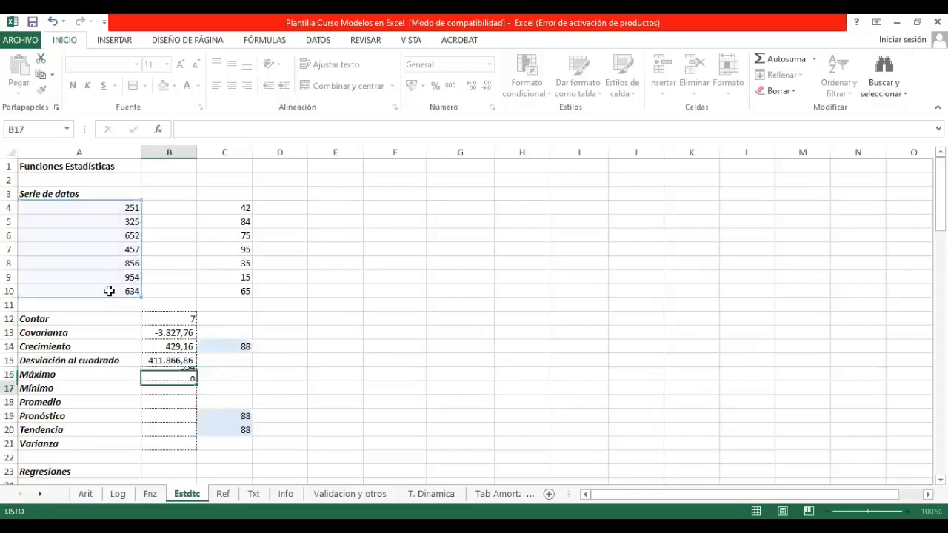
# Step: Enter the formula =min(A4:A10) in the Mínimo cell B17
pyautogui.write('=')
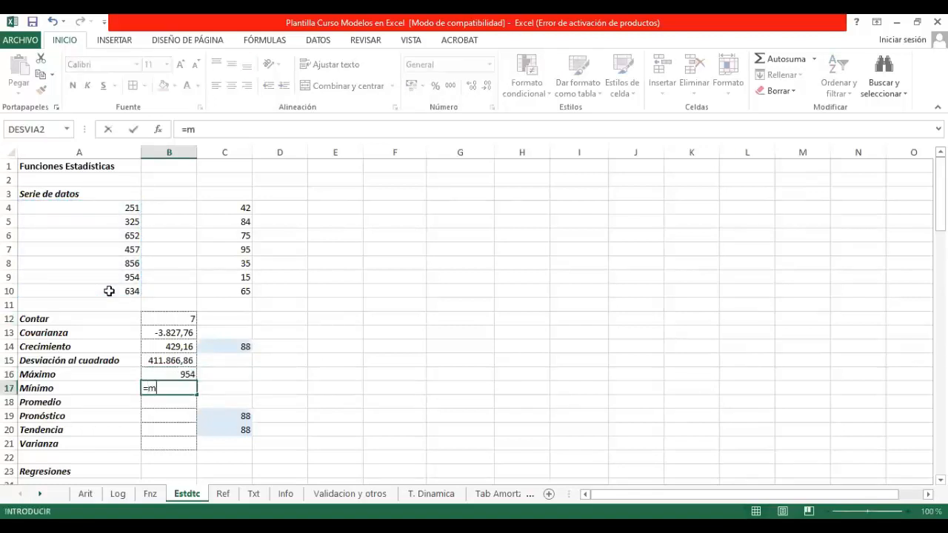
pyautogui.write('min(')
pyautogui.moveTo(123, 207); pyautogui.dragTo(110, 283)
pyautogui.write(')')
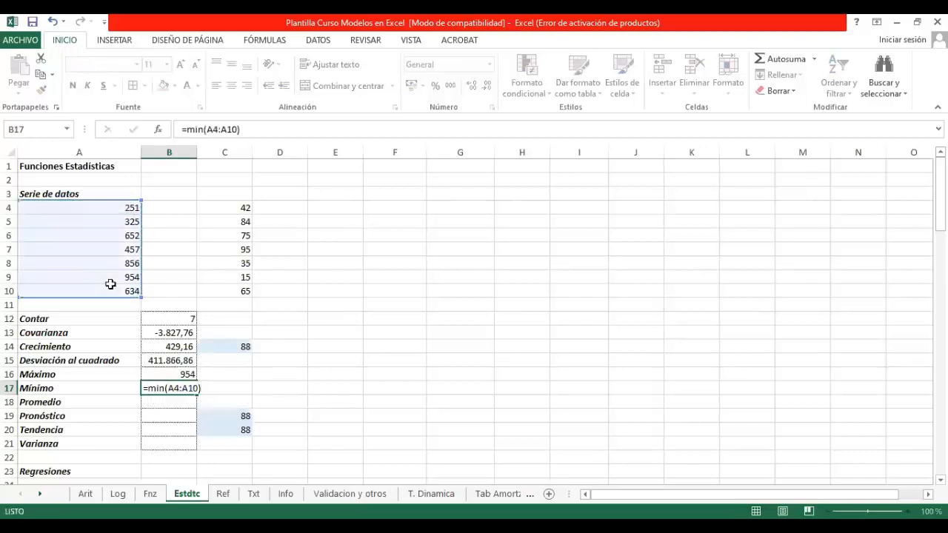
pyautogui.press('Return')
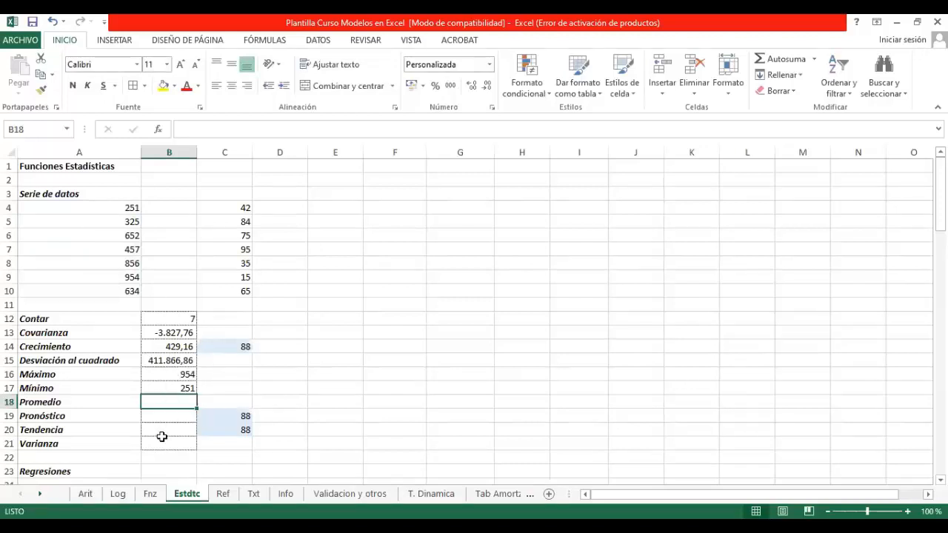
# Step: Enter a PROMEDIO formula over A4:A10 in the Promedio cell B18
pyautogui.write('=')
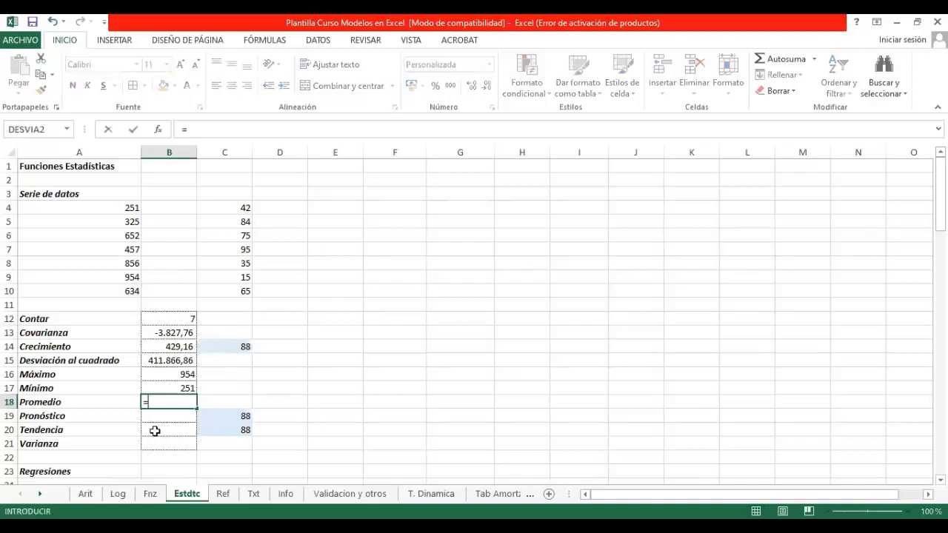
pyautogui.write('promedio')
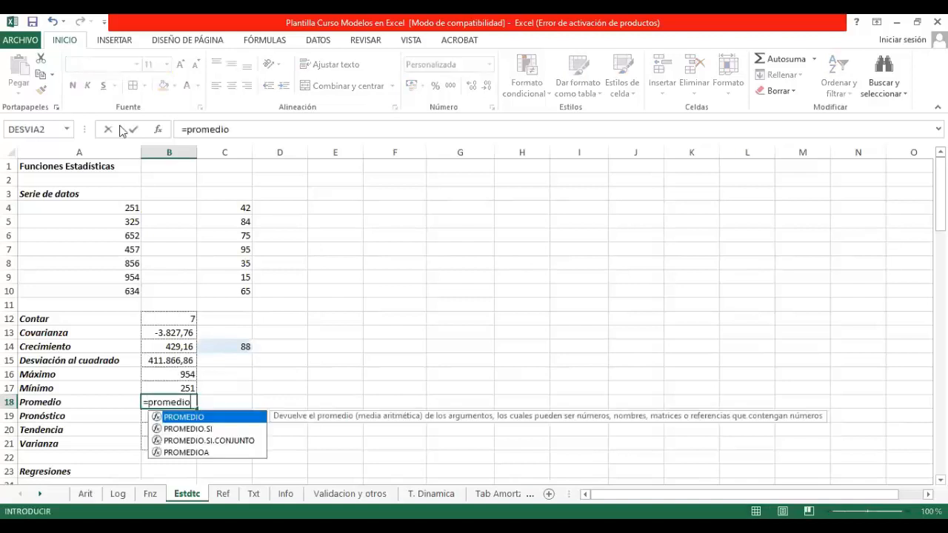
pyautogui.write('(')
pyautogui.click(122, 208)
pyautogui.moveTo(122, 296); pyautogui.dragTo(121, 293)
pyautogui.press('Return')
# Step: Copy the average formula from B18 into the adjacent cell C18
pyautogui.press('Up')
pyautogui.hotkey('ctrl', 'c')
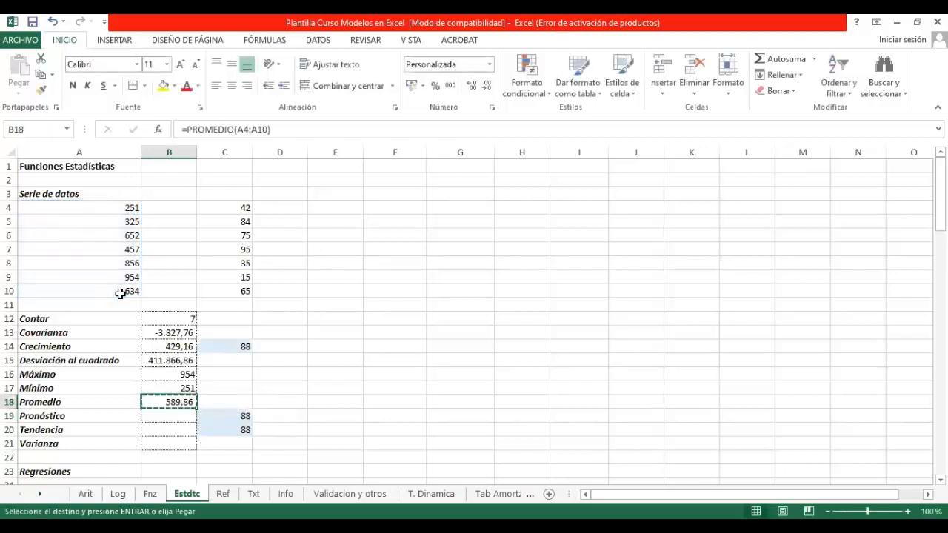
pyautogui.press('Right')
pyautogui.press('Return')
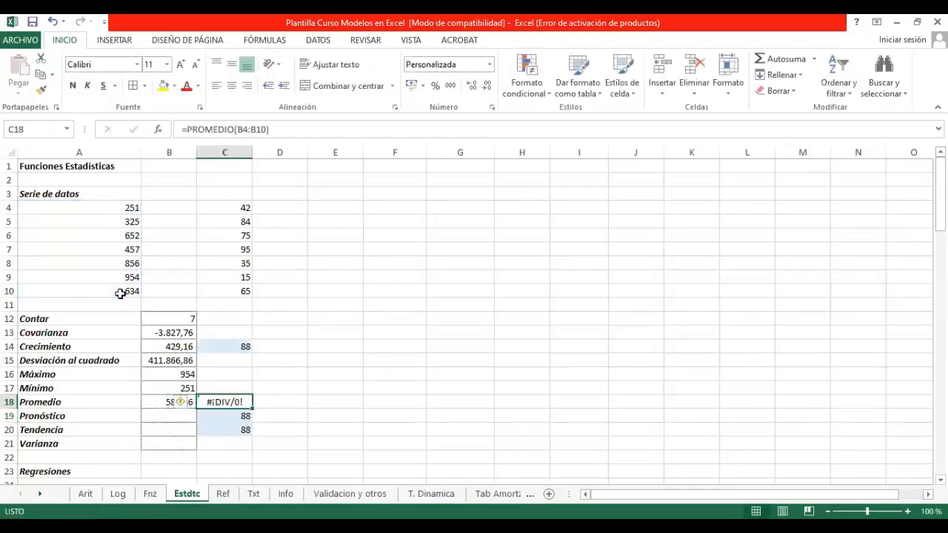
# Step: Adjust the range of the PROMEDIO formula in C18 so that it covers the second data series down to C10
pyautogui.click(288, 131)
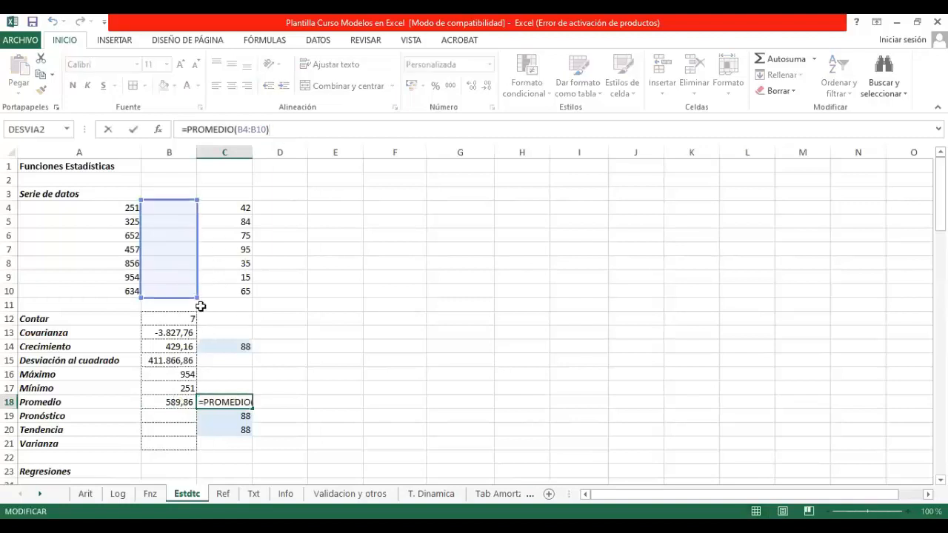
pyautogui.moveTo(196, 297); pyautogui.dragTo(248, 290)
pyautogui.click(250, 292)
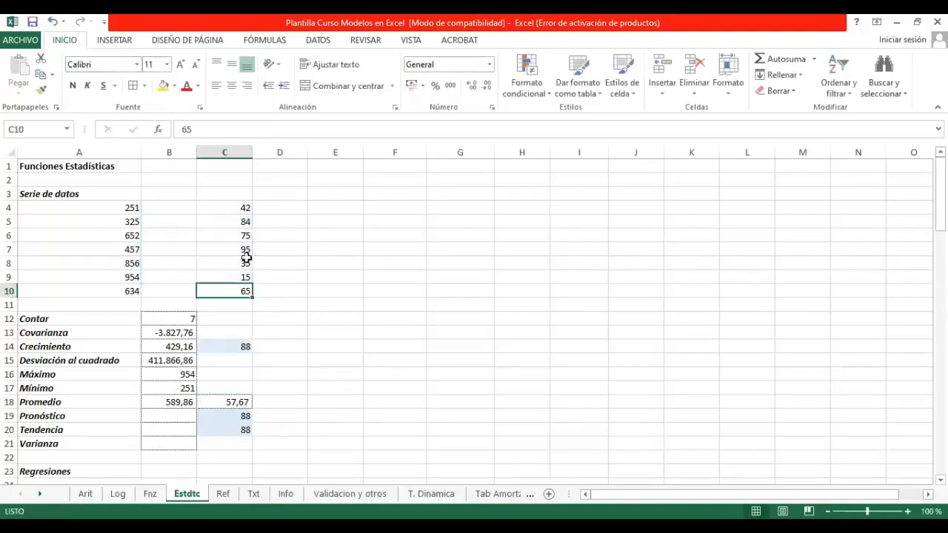
pyautogui.click(240, 400)
pyautogui.click(288, 130)
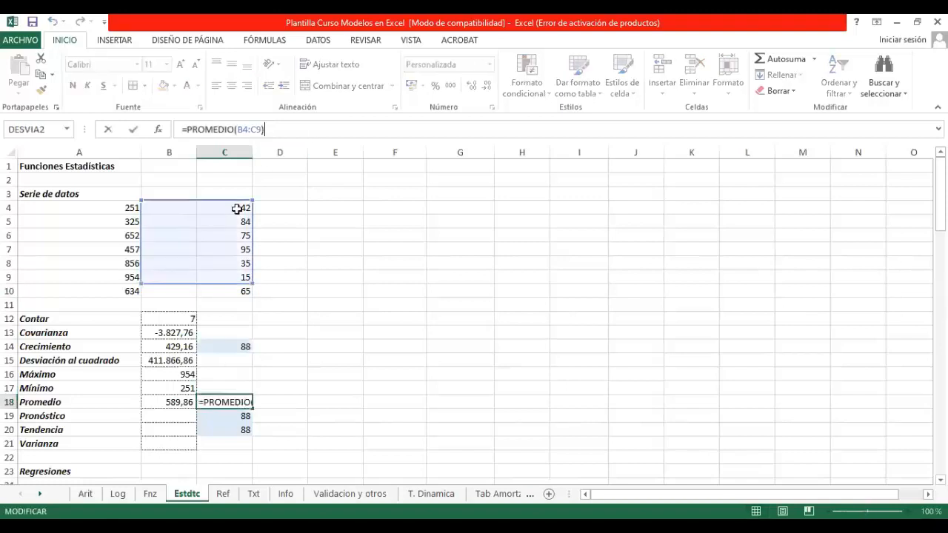
pyautogui.moveTo(146, 285); pyautogui.dragTo(250, 296)
pyautogui.press('Return')
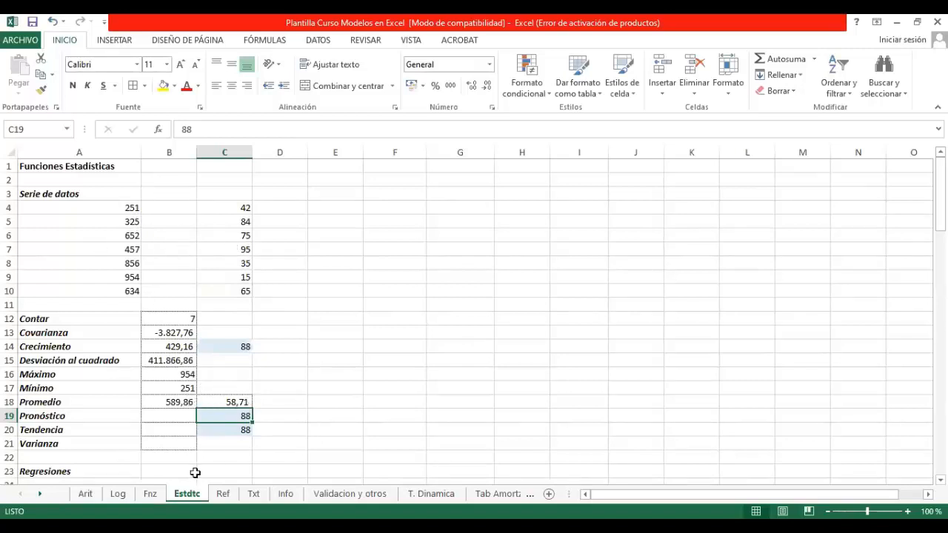
# Step: Find the PRONOSTICO function by searching for "pronostico" and insert it in the Pronóstico cell B19
pyautogui.click(169, 418)
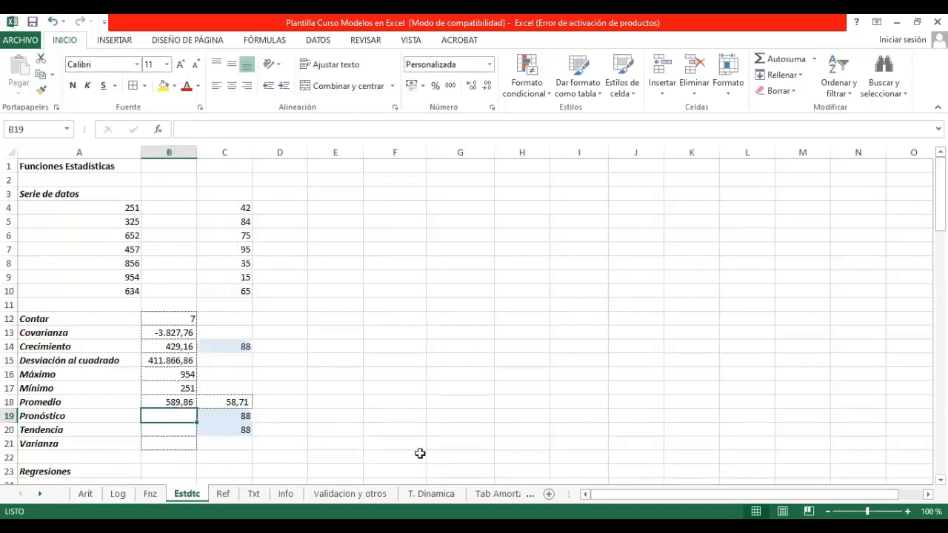
pyautogui.click(160, 130)
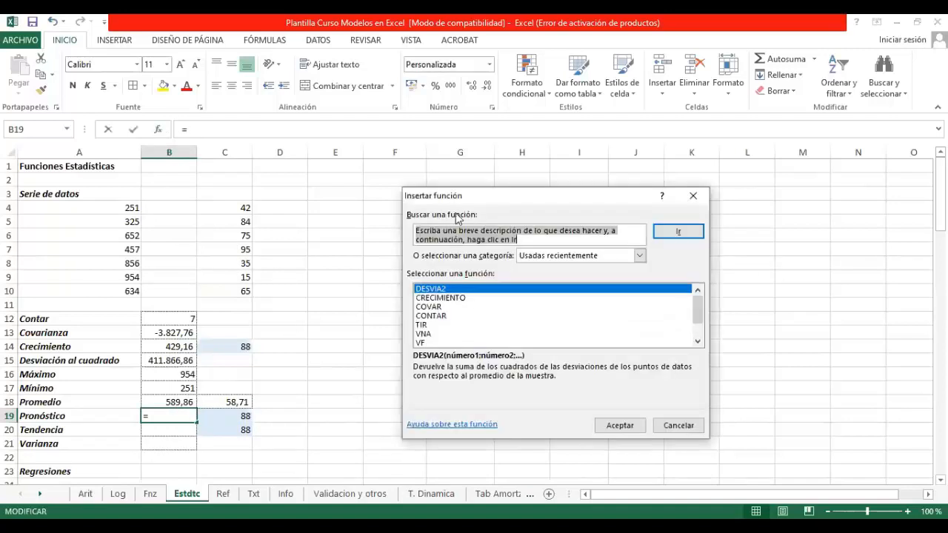
pyautogui.write('pronostico')
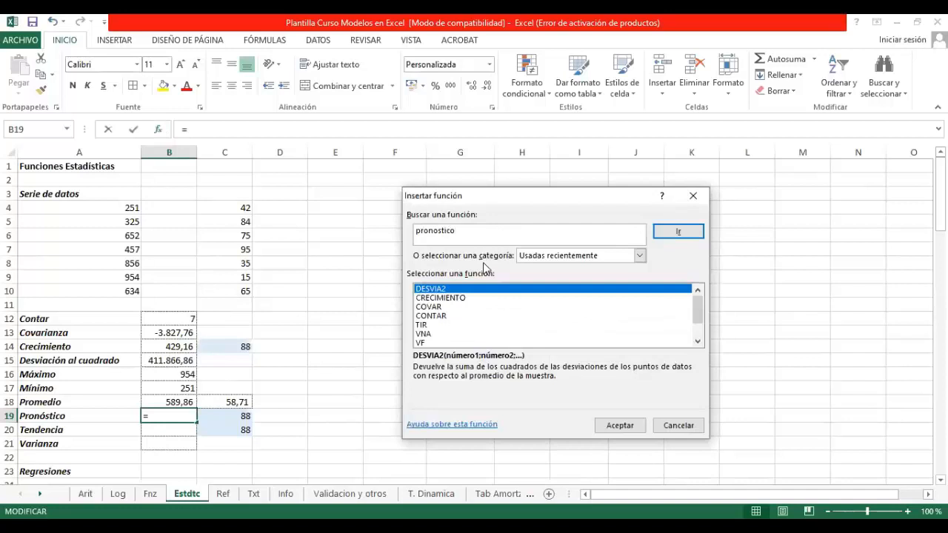
pyautogui.press('Return')
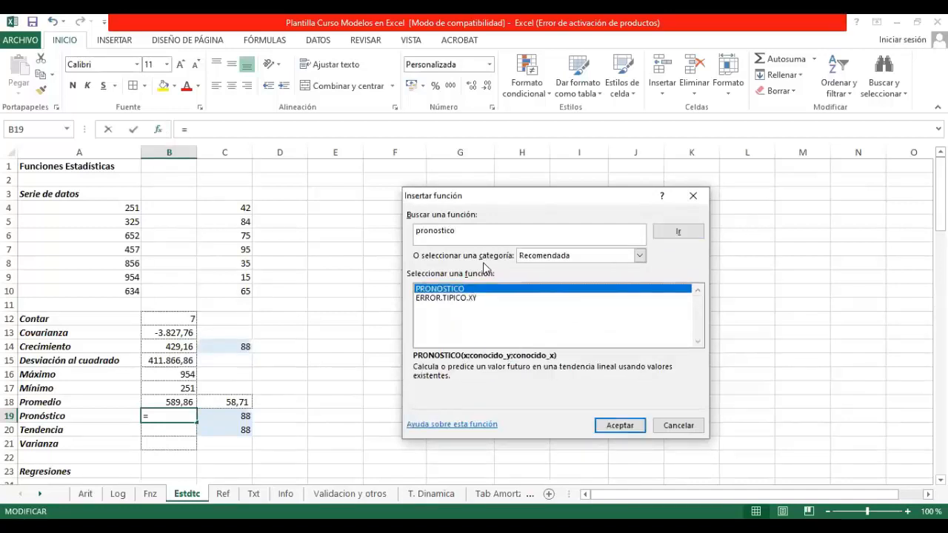
pyautogui.click(630, 427)
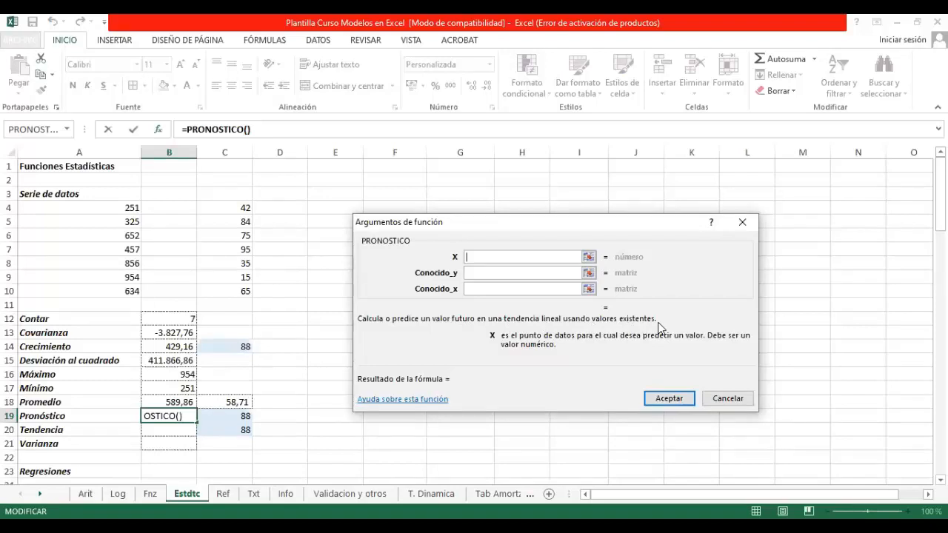
# Step: Complete the PRONOSTICO formula with C19 as X, A4:A10 as Conocido_y and C4:C10 as Conocido_x
pyautogui.click(589, 256)
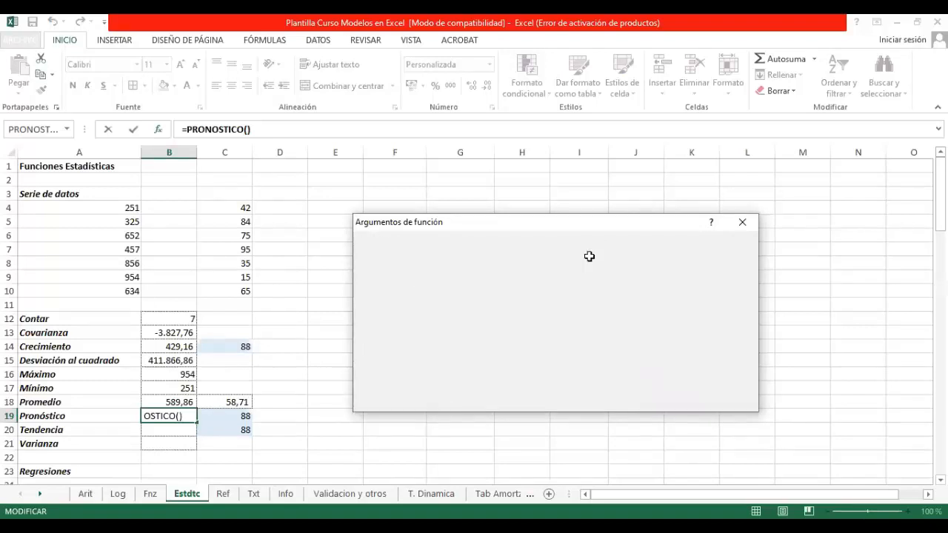
pyautogui.click(230, 415)
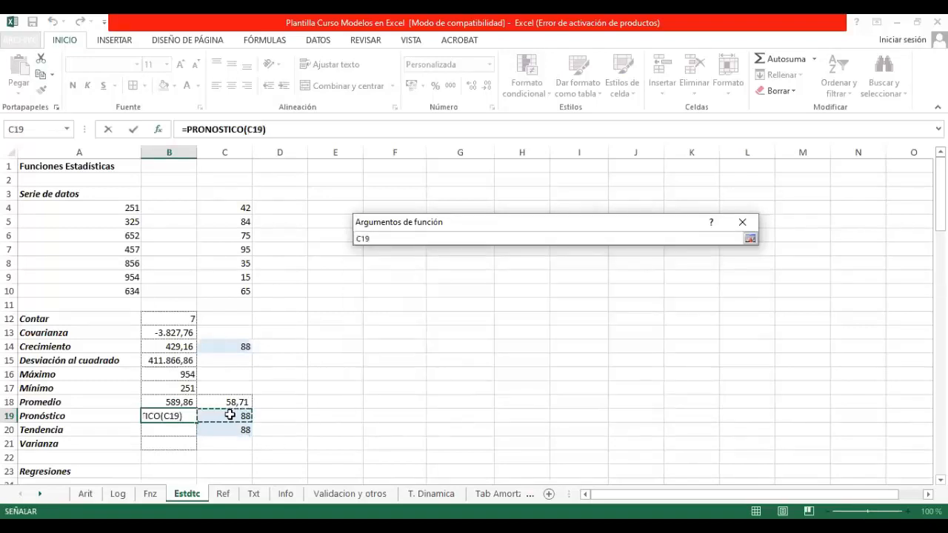
pyautogui.press('Return')
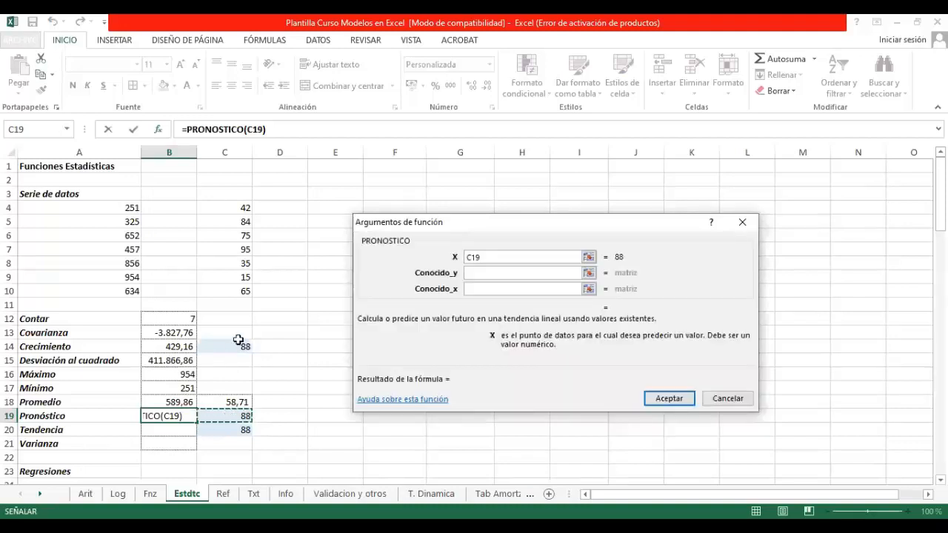
pyautogui.click(589, 272)
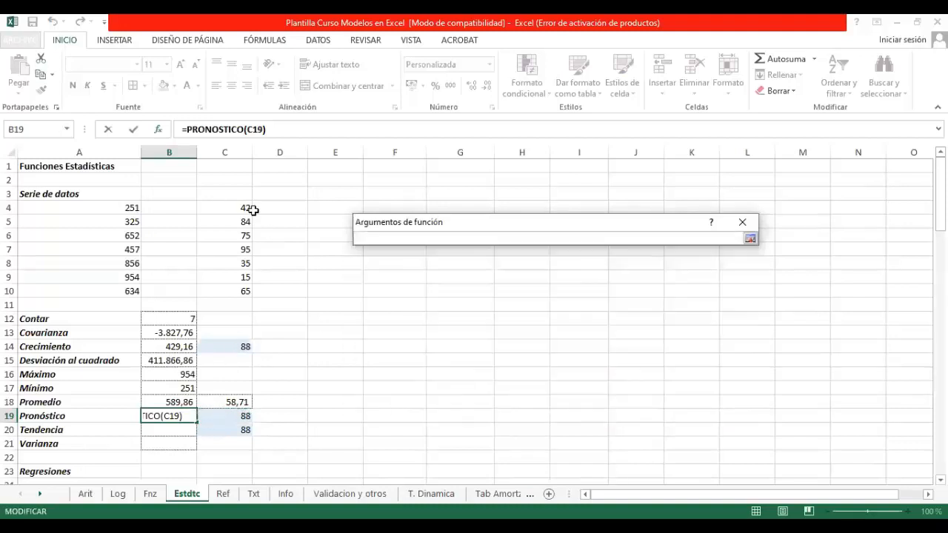
pyautogui.click(244, 208)
pyautogui.moveTo(243, 221); pyautogui.dragTo(230, 289)
pyautogui.moveTo(135, 208); pyautogui.dragTo(129, 291)
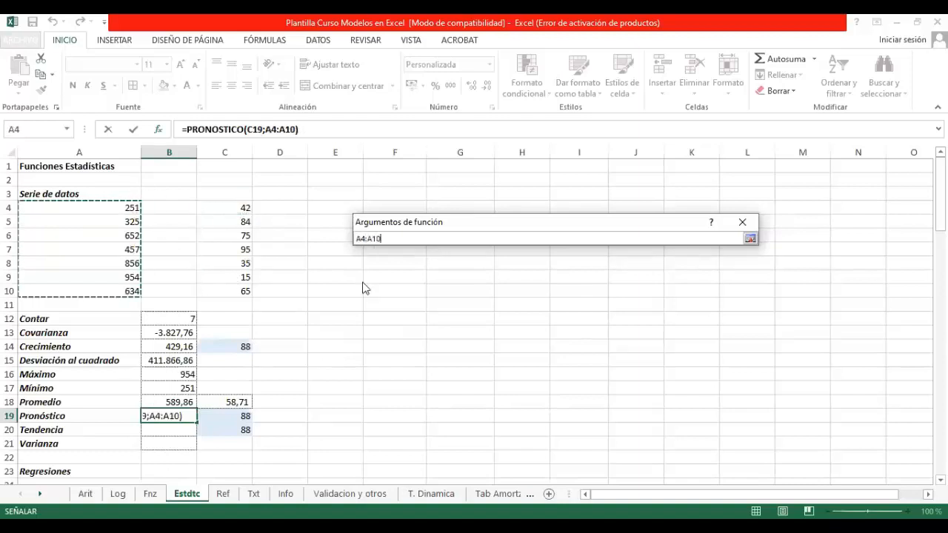
pyautogui.click(577, 289)
pyautogui.click(239, 207)
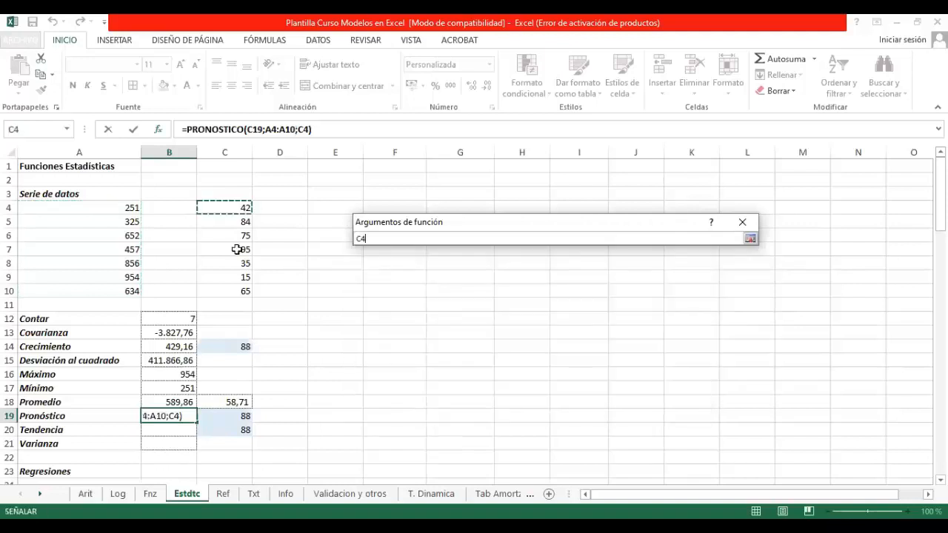
pyautogui.moveTo(237, 250); pyautogui.dragTo(232, 289)
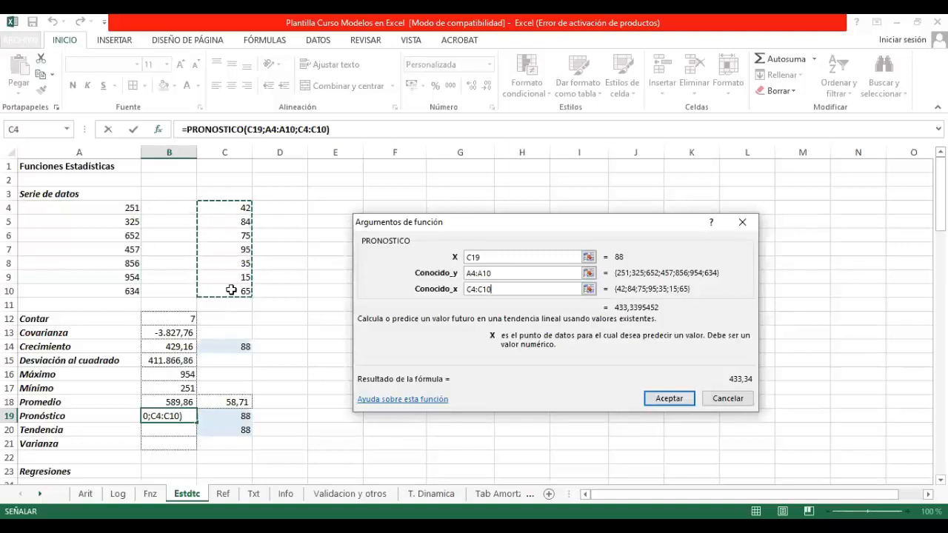
pyautogui.press('Return')
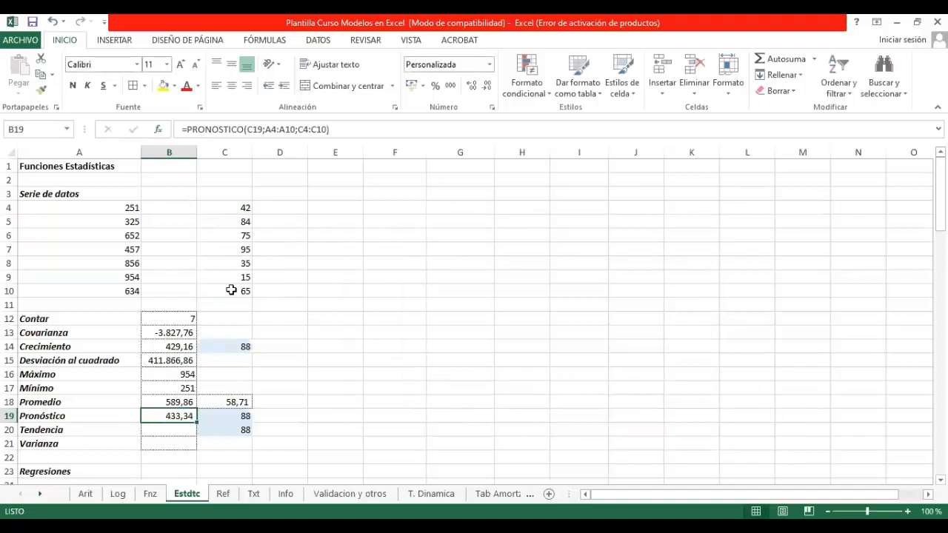
# Step: Find the TENDENCIA function by searching for "tendencia" and insert it in the Tendencia cell B20
pyautogui.click(167, 435)
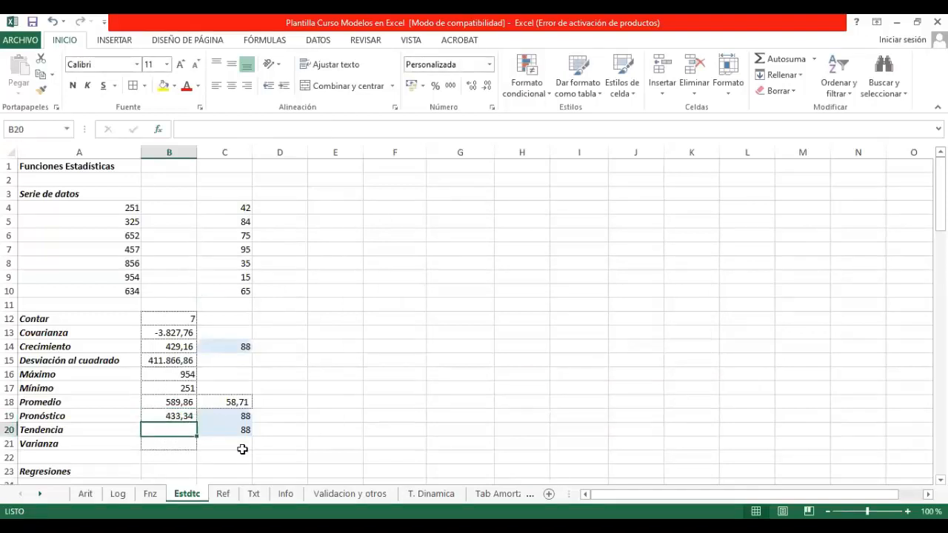
pyautogui.click(158, 129)
pyautogui.write('tendencia')
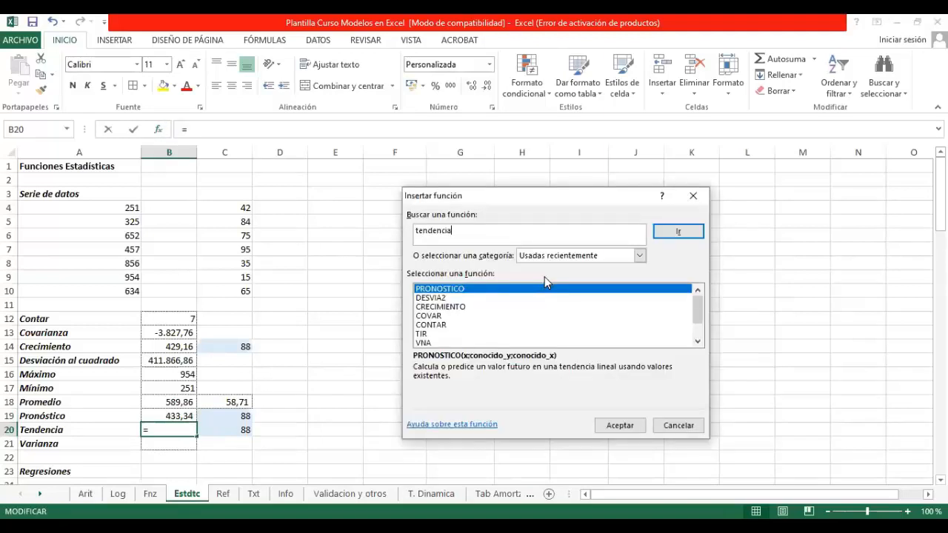
pyautogui.press('Return')
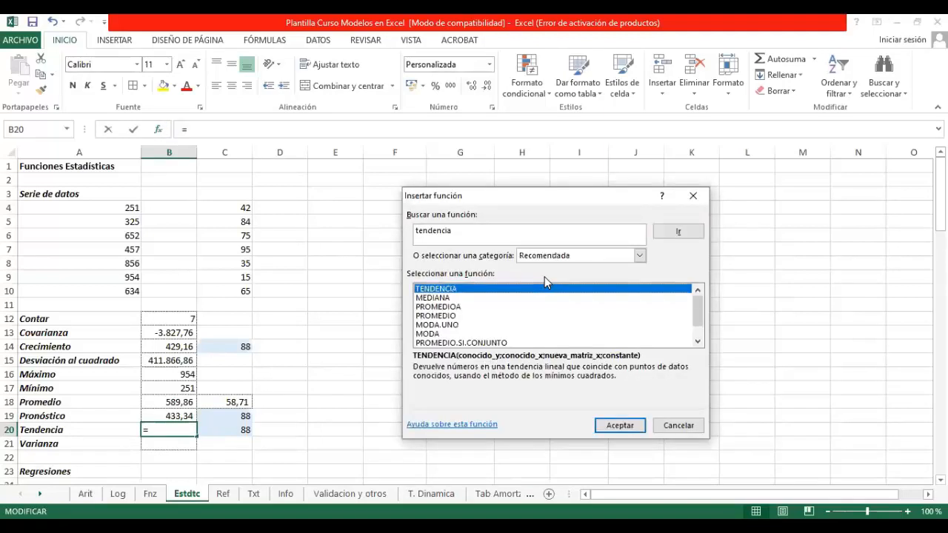
pyautogui.click(619, 427)
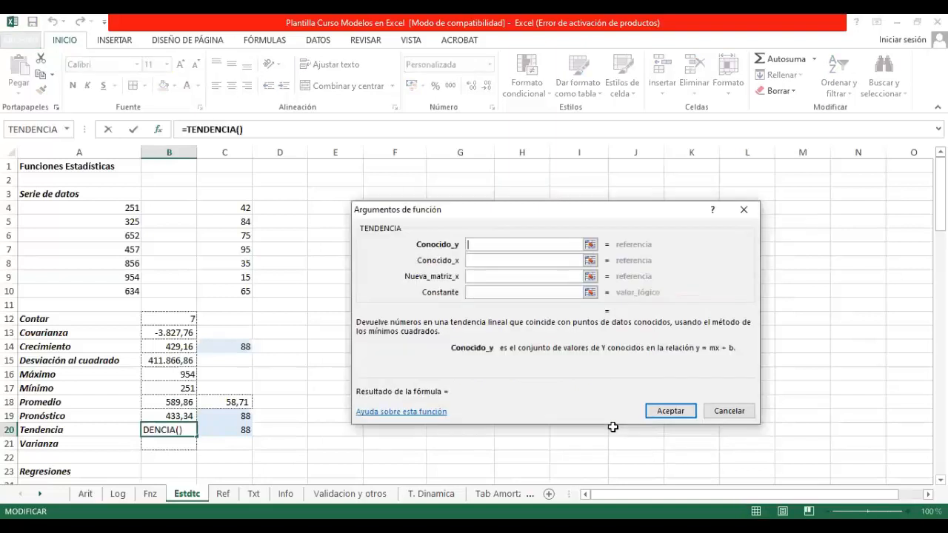
# Step: Complete the TENDENCIA formula with A4:A10 as Conocido_y, C4:C10 as Conocido_x and C20 as Nueva_matriz_x
pyautogui.click(590, 245)
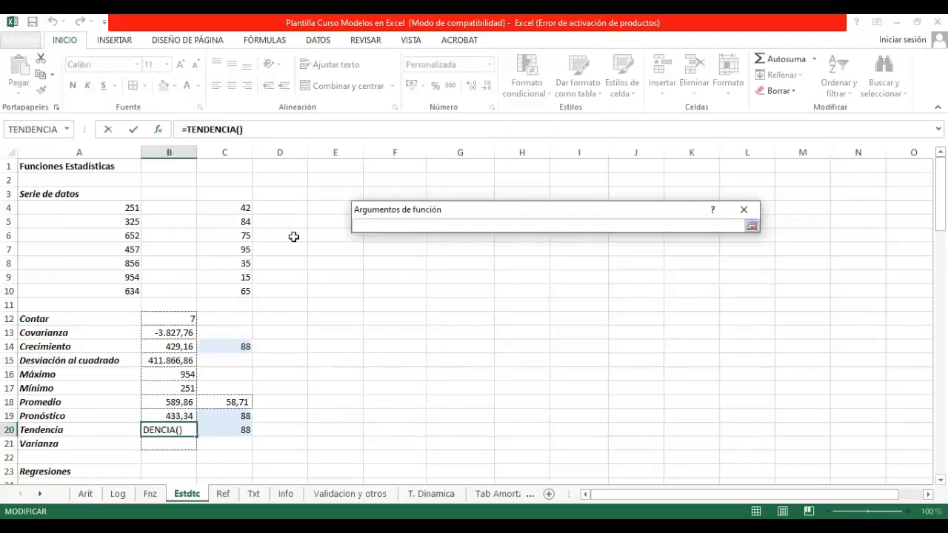
pyautogui.moveTo(131, 208); pyautogui.dragTo(123, 290)
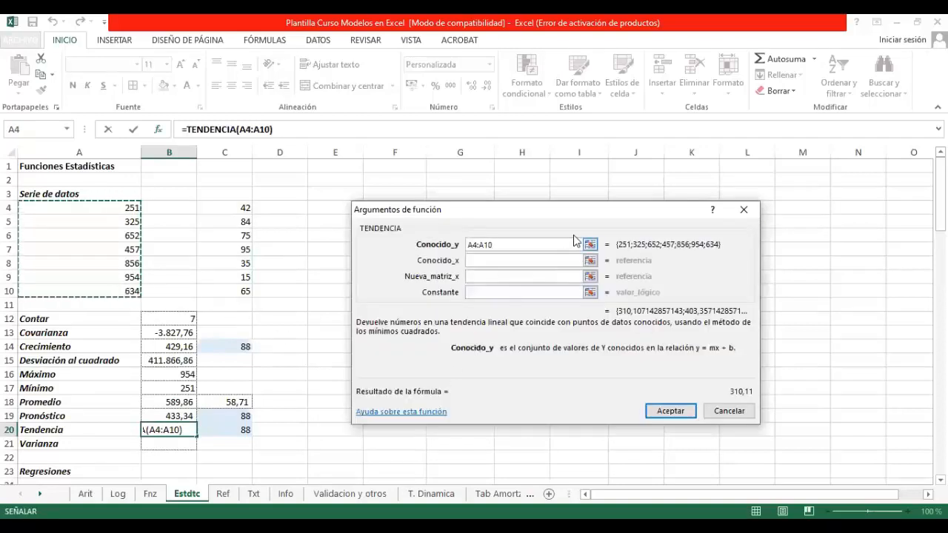
pyautogui.click(589, 260)
pyautogui.moveTo(241, 207); pyautogui.dragTo(234, 294)
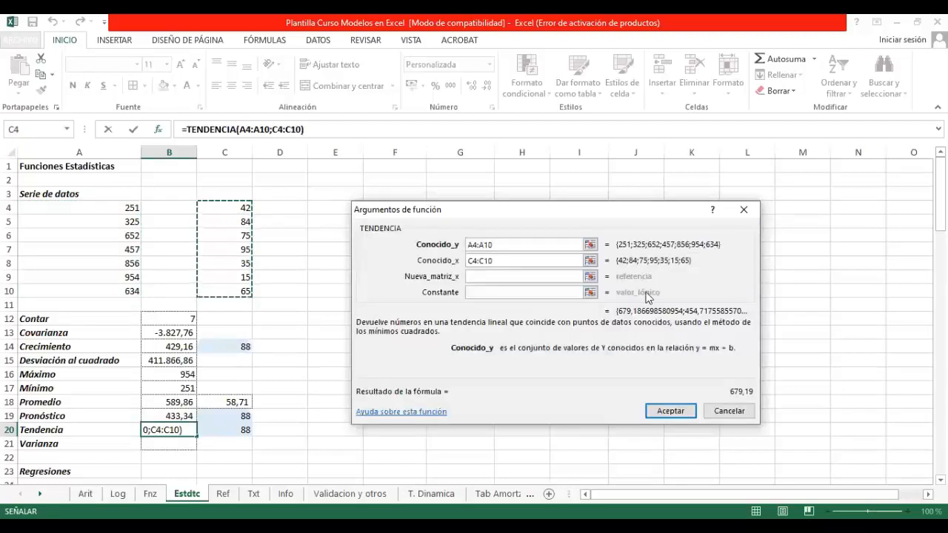
pyautogui.click(591, 276)
pyautogui.click(236, 431)
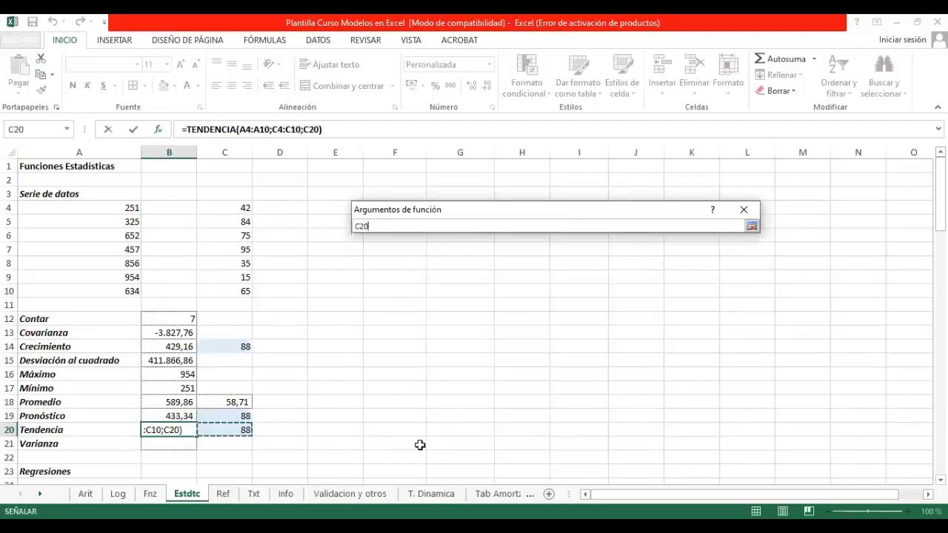
pyautogui.press('Return')
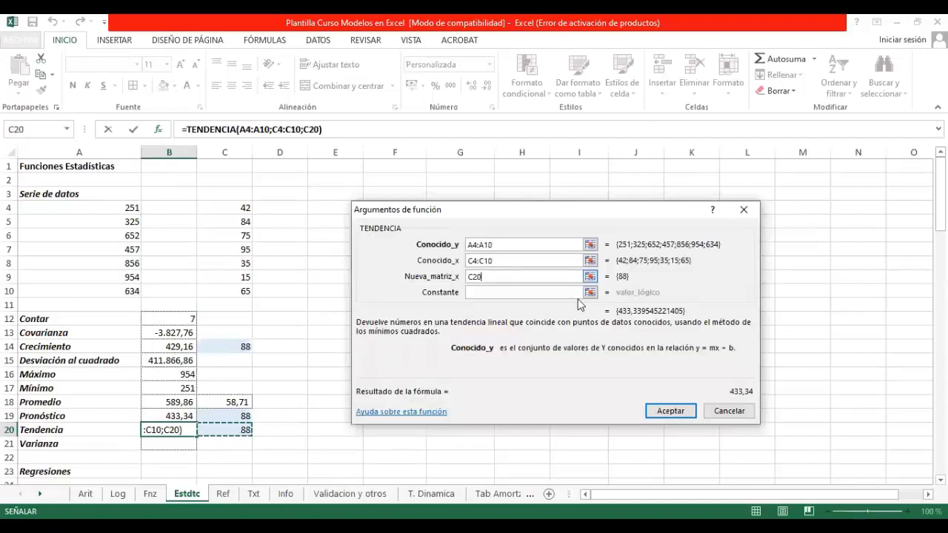
pyautogui.click(668, 412)
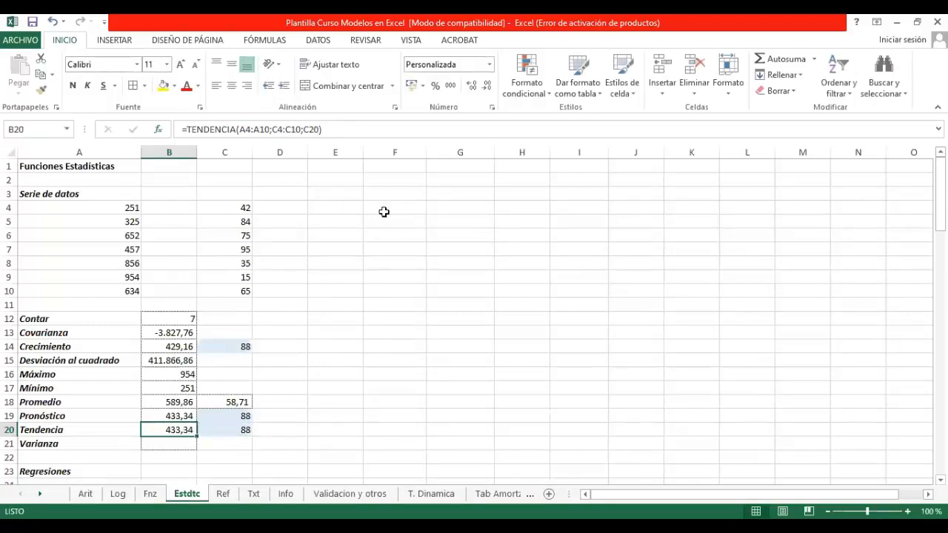
# Step: Add falso as the constant argument at the end of the TENDENCIA formula in B20
pyautogui.press('F2')
pyautogui.press('Left')
pyautogui.write(';falso')
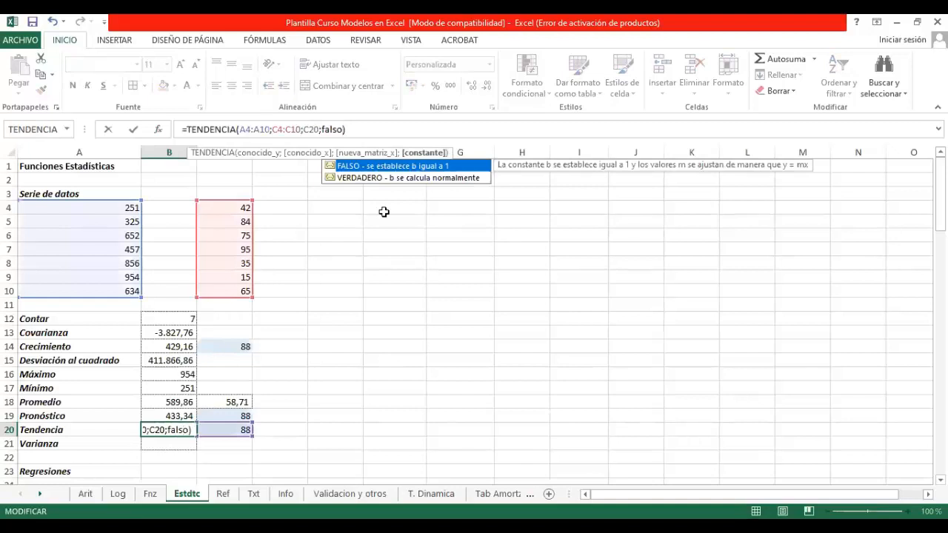
pyautogui.press('Return')
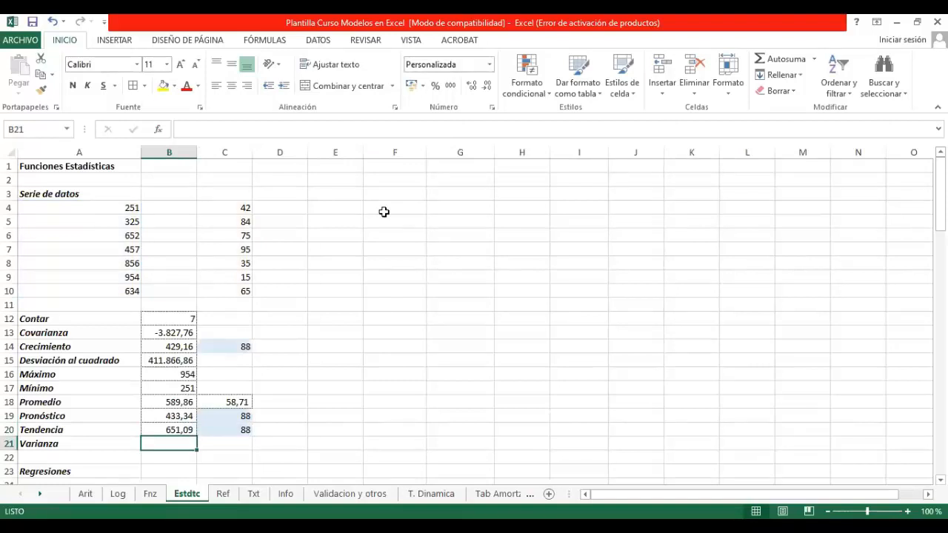
# Step: Search the function library for "varianza" to fill the Varianza cell B21
pyautogui.click(194, 129)
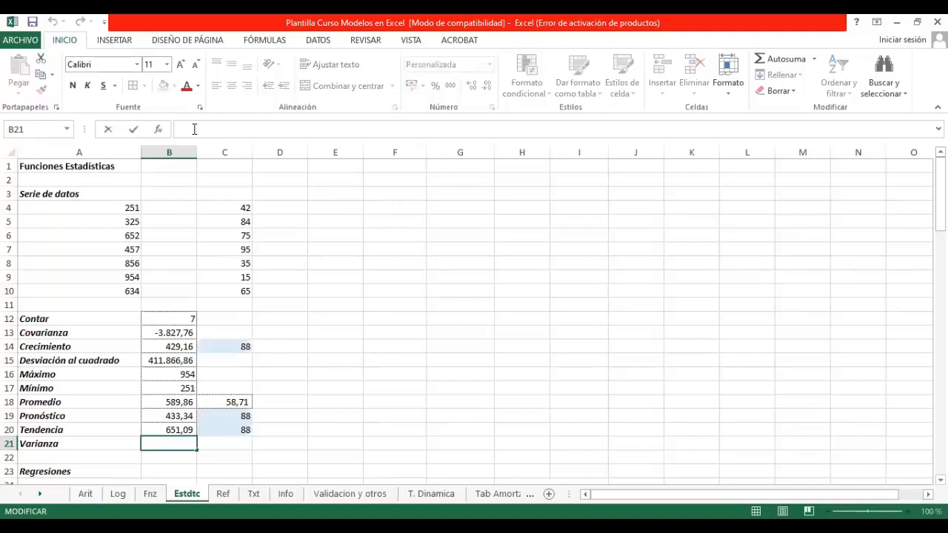
pyautogui.click(157, 130)
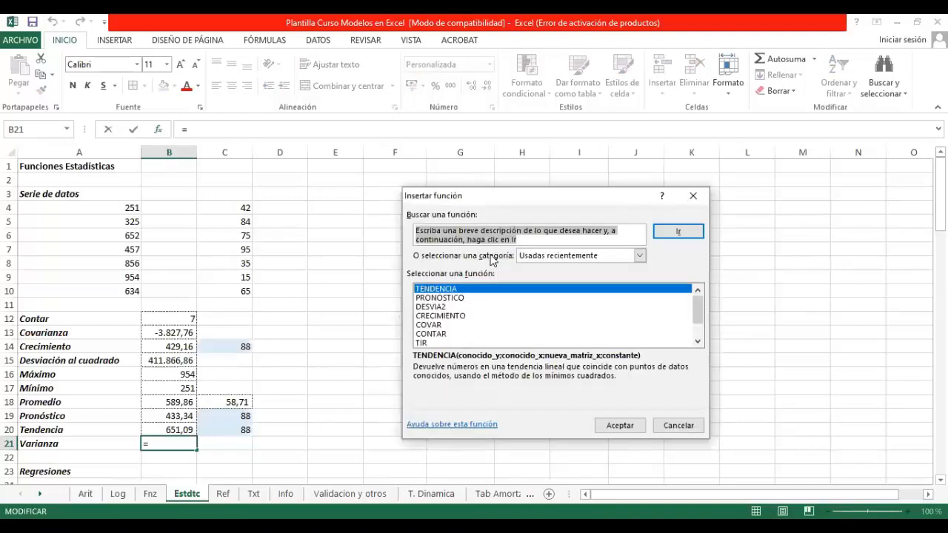
pyautogui.write('varianza')
pyautogui.press('Return')
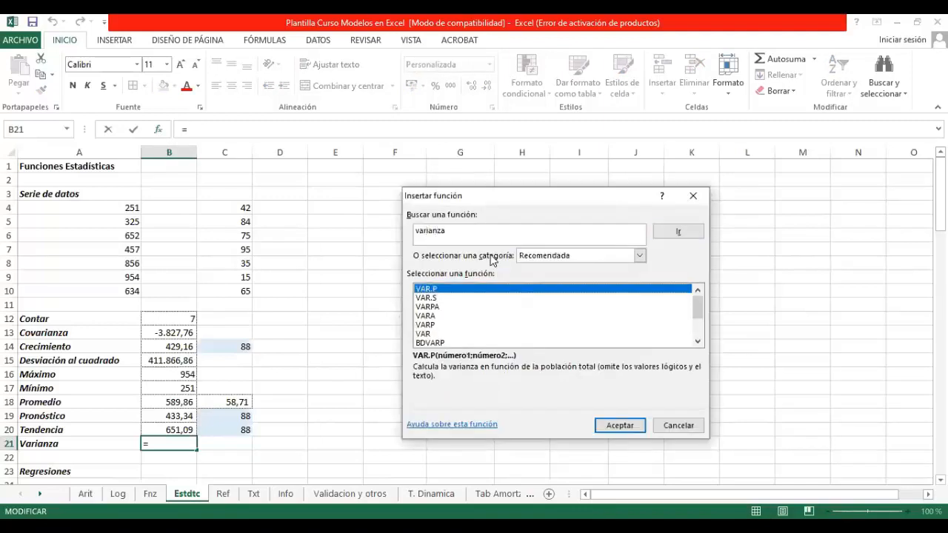
# Step: Compare the descriptions of the suggested variance functions and insert VAR in B21
pyautogui.click(444, 334)
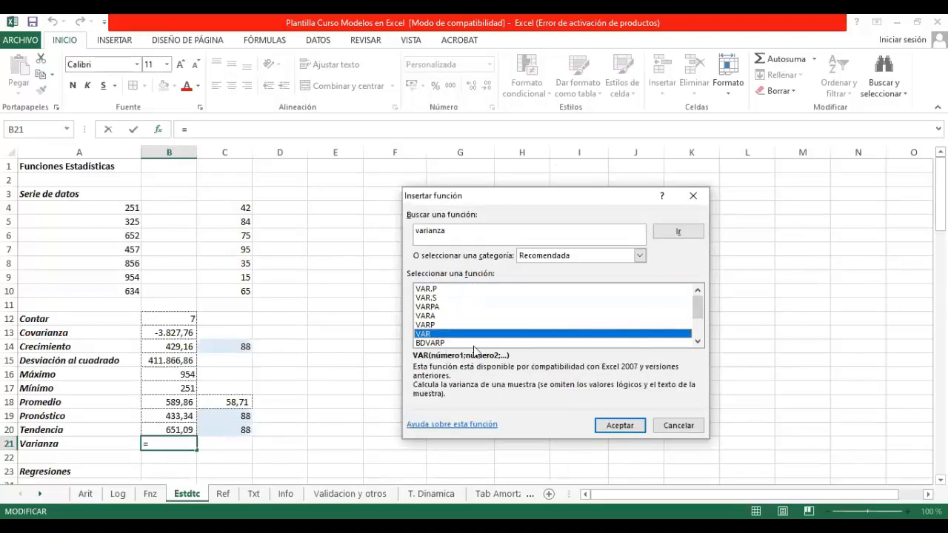
pyautogui.click(437, 290)
pyautogui.click(437, 297)
pyautogui.click(434, 307)
pyautogui.click(431, 315)
pyautogui.click(428, 325)
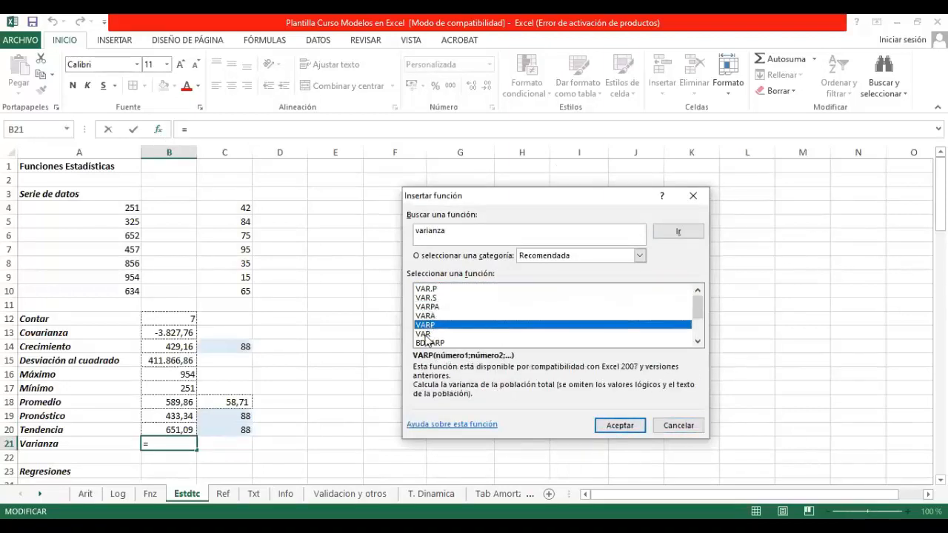
pyautogui.click(426, 334)
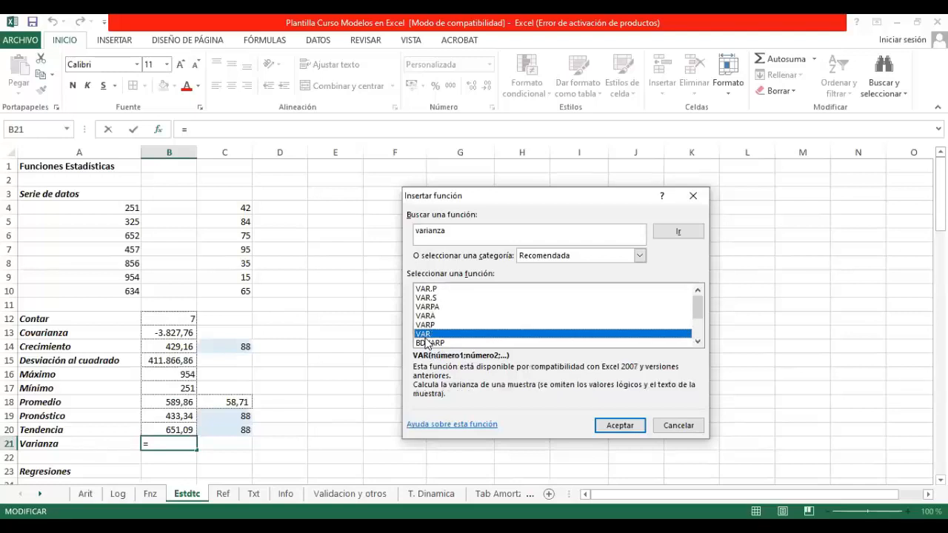
pyautogui.click(622, 425)
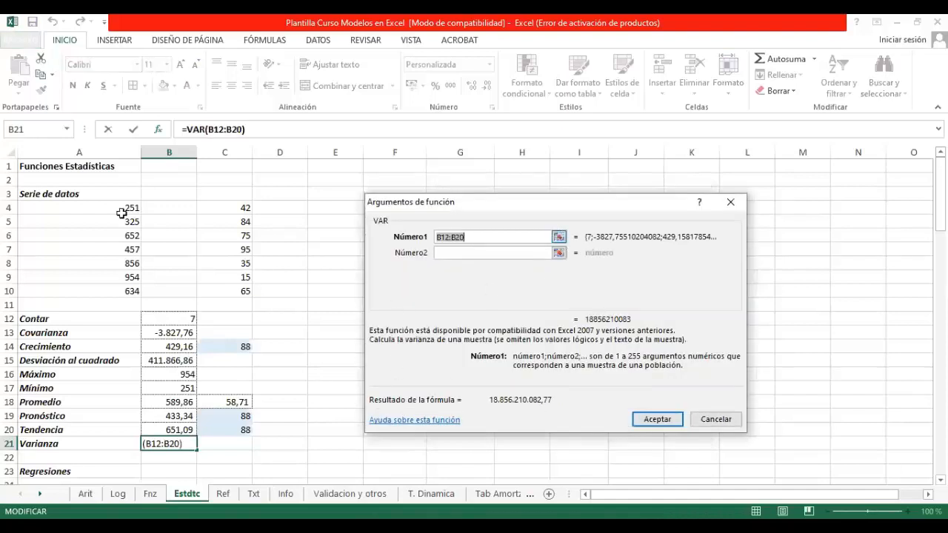
# Step: Set the VAR function's Número1 argument to A4:A10 and complete the formula in B21
pyautogui.click(125, 209)
pyautogui.moveTo(123, 219); pyautogui.dragTo(117, 291)
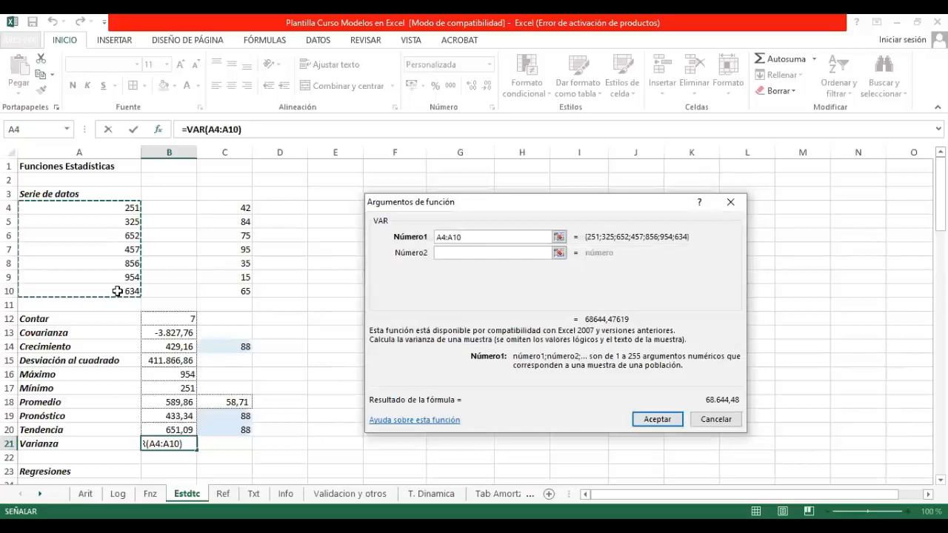
pyautogui.press('Return')
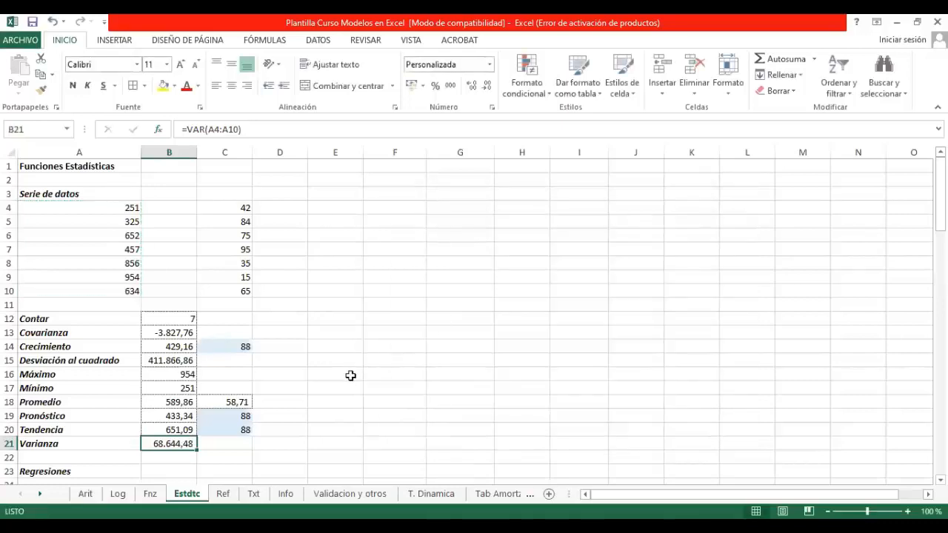
# Step: Examine the ESTIMACION.LINEAL array formula in J27 and K27 and the surrounding regression statistics block in the Regresiones section
pyautogui.scroll(-3, 345, 379)
pyautogui.scroll(-3, 347, 385)
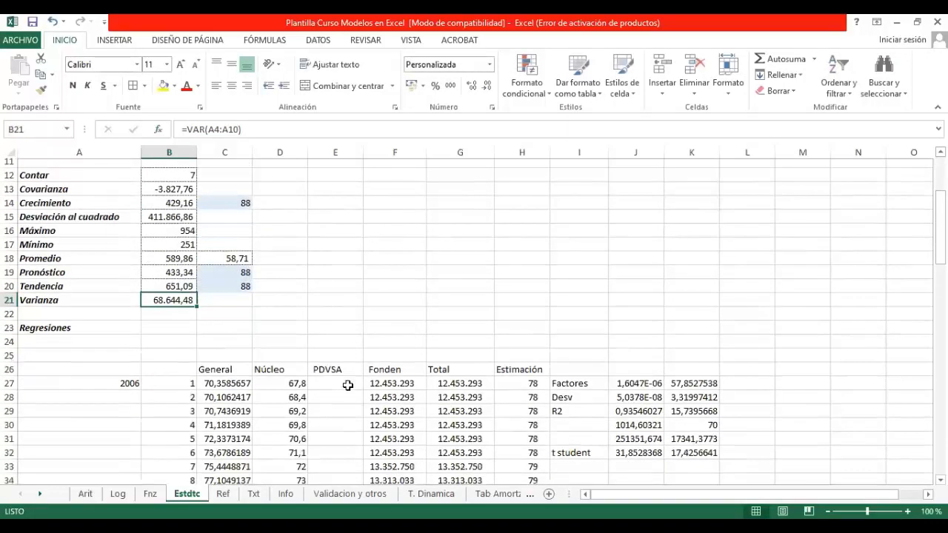
pyautogui.scroll(-1, 347, 385)
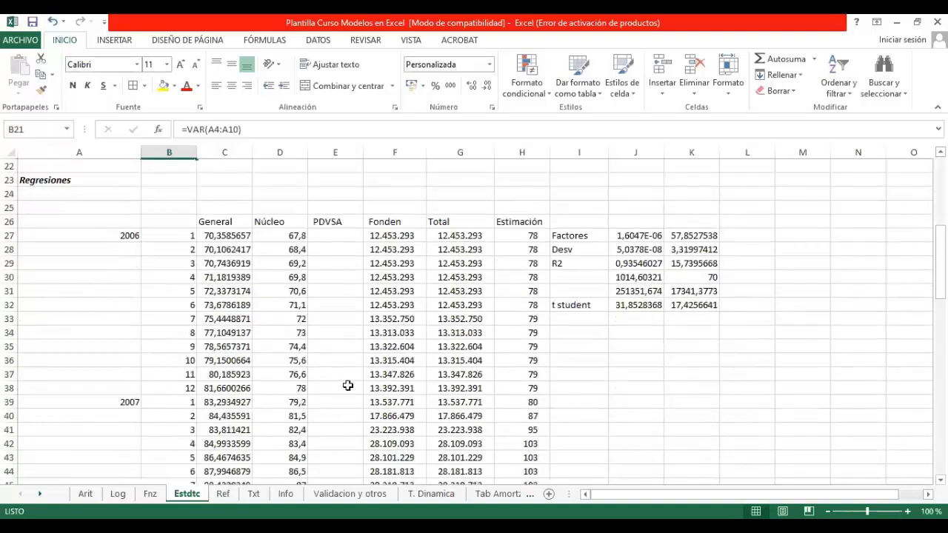
pyautogui.click(655, 237)
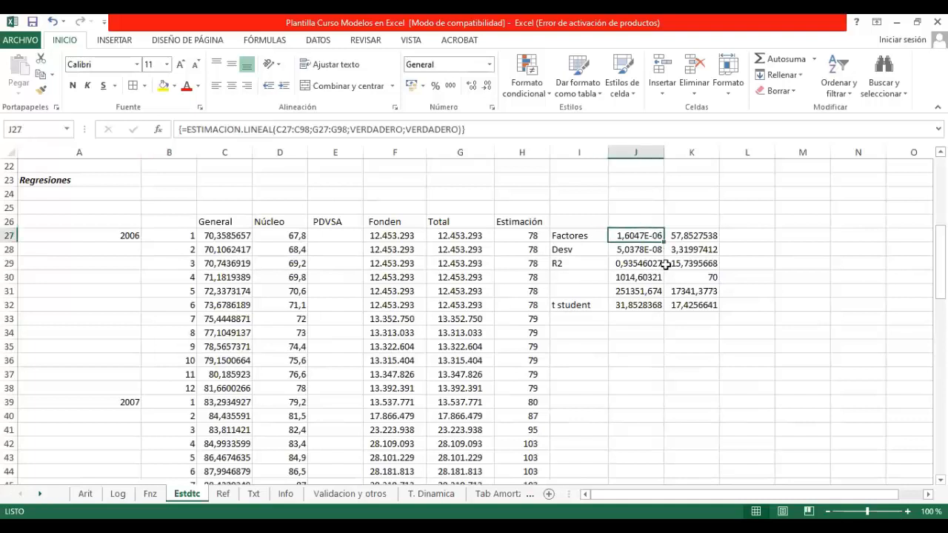
pyautogui.click(687, 236)
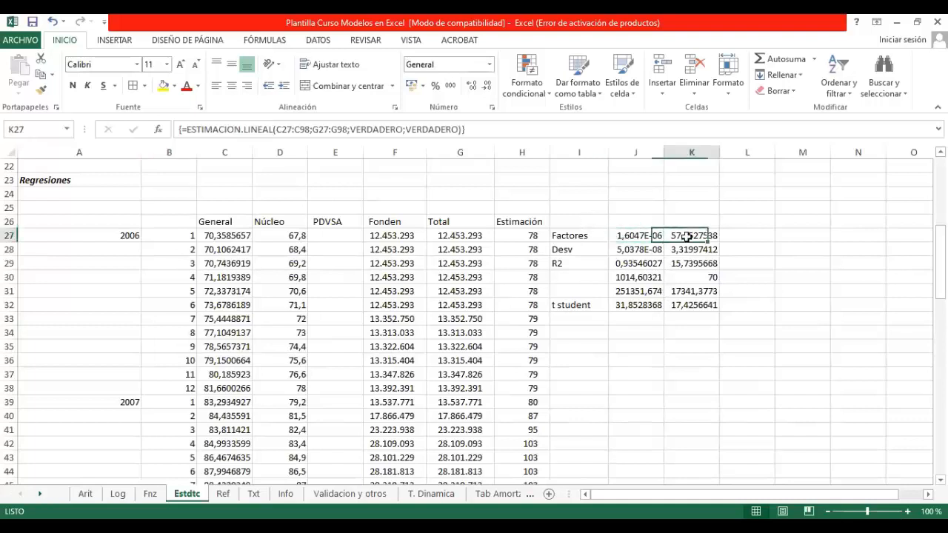
pyautogui.moveTo(569, 222); pyautogui.dragTo(718, 324)
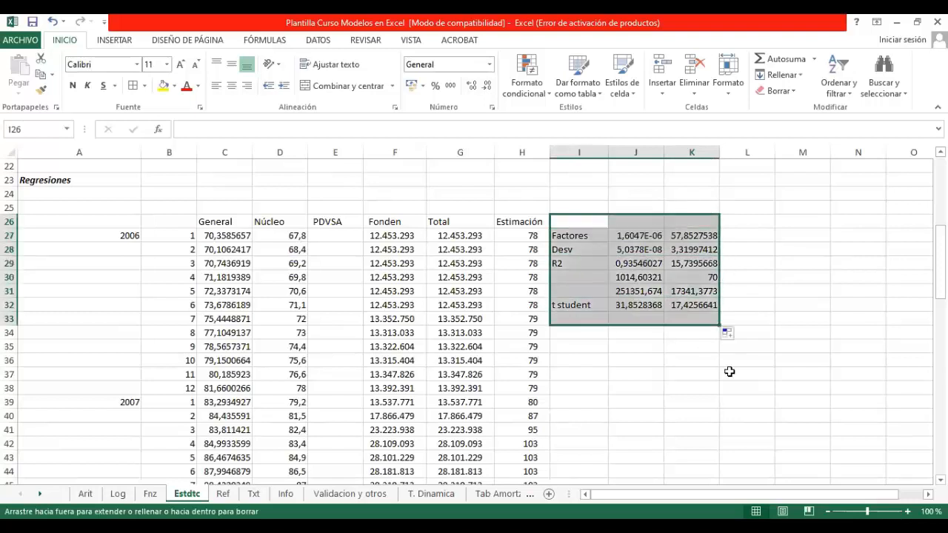
pyautogui.moveTo(730, 371); pyautogui.dragTo(707, 224)
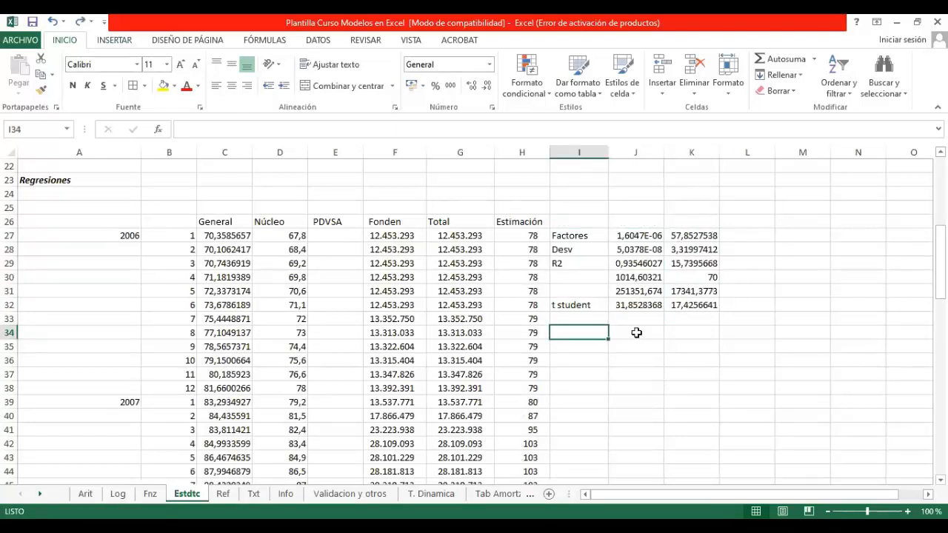
pyautogui.click(634, 332)
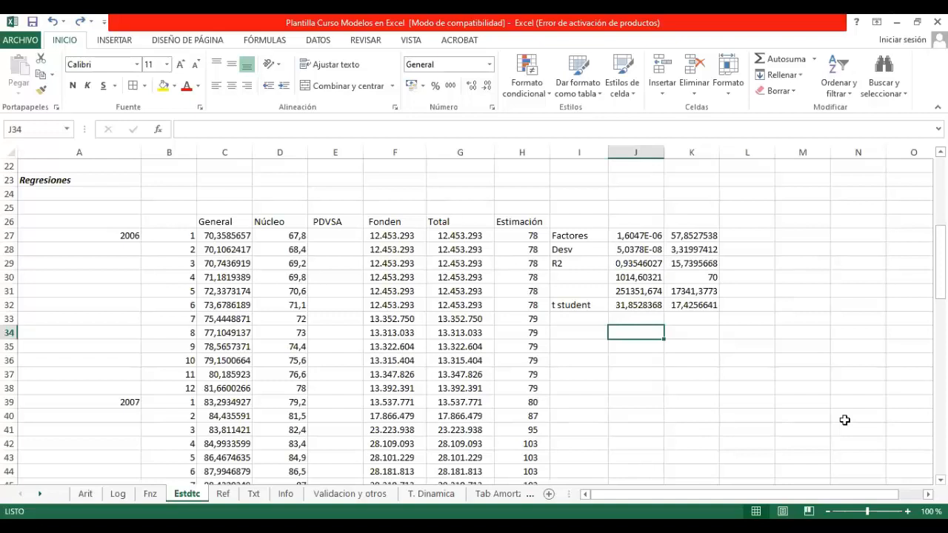
# Step: Review the General, Núcleo, PDVSA and Fonden column headings of the Regresiones data table in row 26
pyautogui.click(216, 222)
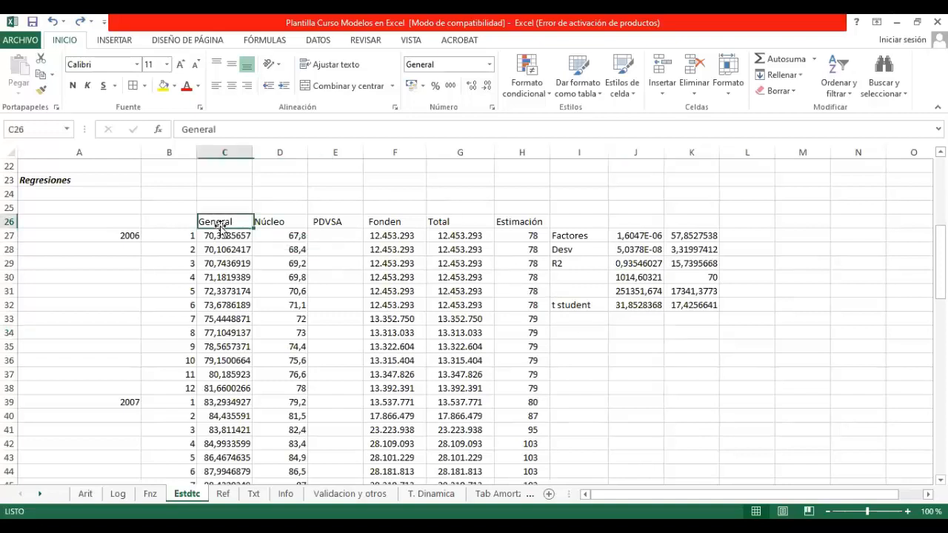
pyautogui.click(283, 223)
pyautogui.click(338, 223)
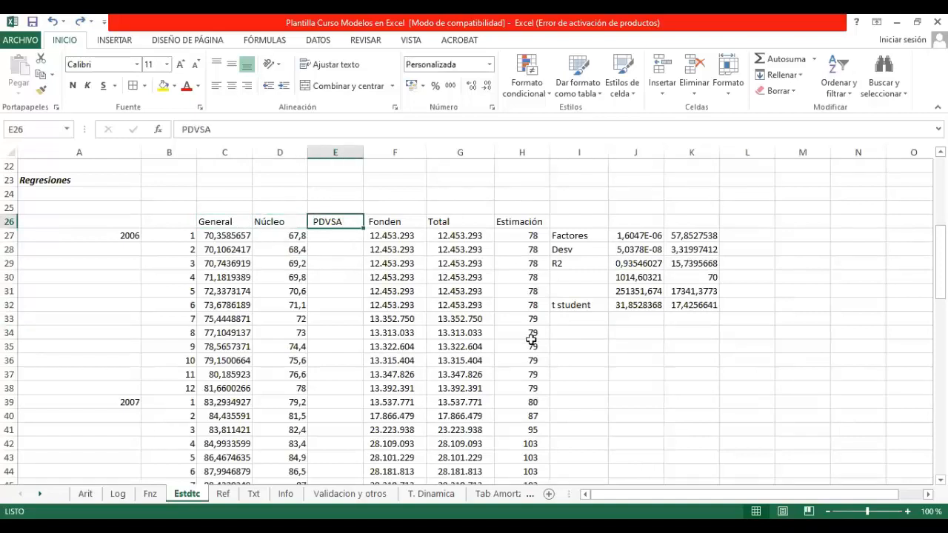
pyautogui.click(391, 223)
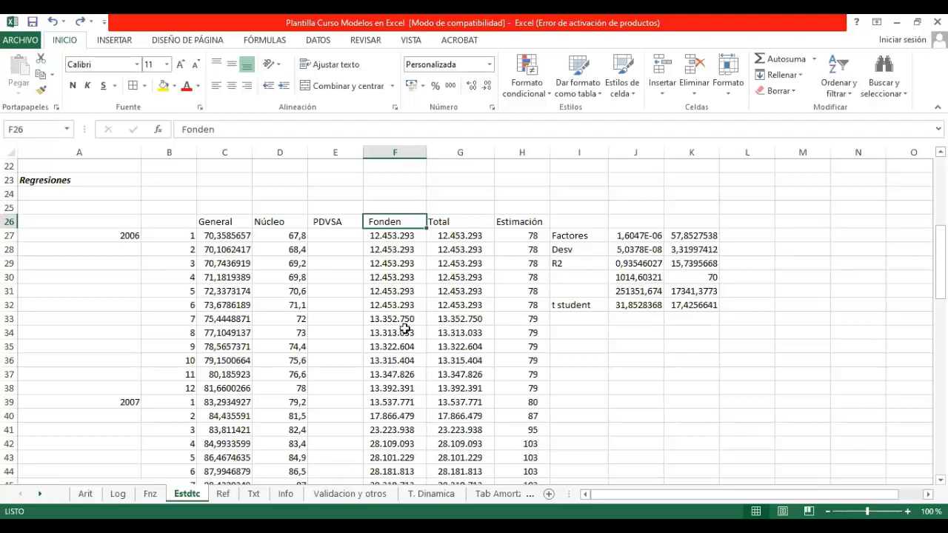
# Step: Review the monthly rows of the Regresiones data table from 2006 through 2011
pyautogui.scroll(-3, 405, 328)
pyautogui.scroll(-16, 405, 328)
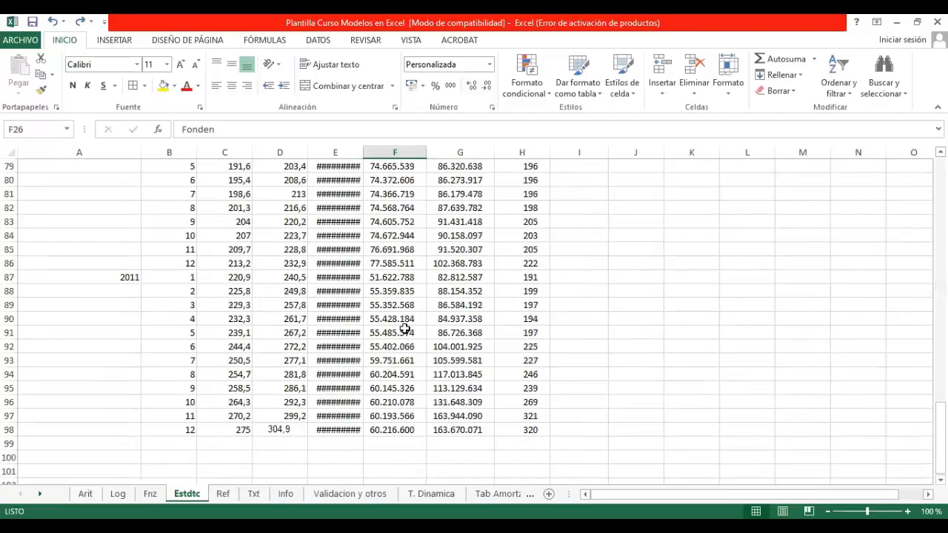
pyautogui.scroll(18, 405, 328)
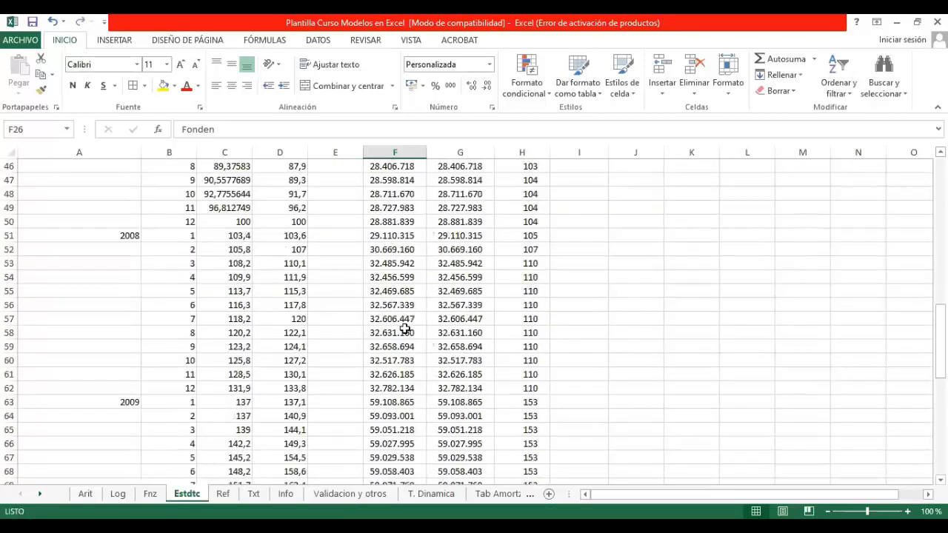
pyautogui.scroll(2, 405, 328)
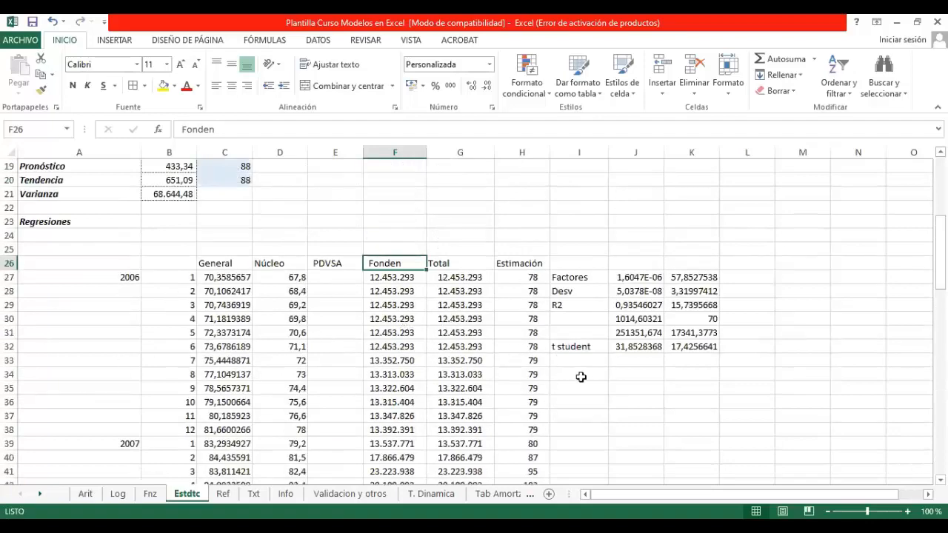
pyautogui.scroll(-1, 581, 377)
pyautogui.scroll(-2, 584, 378)
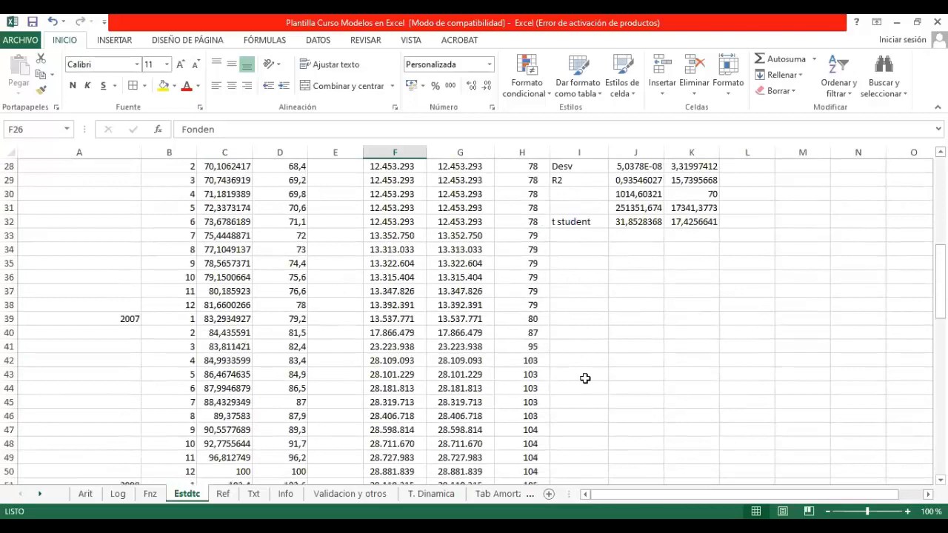
pyautogui.scroll(2, 585, 379)
# Step: Search the available functions for "regresion" and insert ESTIMACION.LINEAL in J34
pyautogui.click(598, 330)
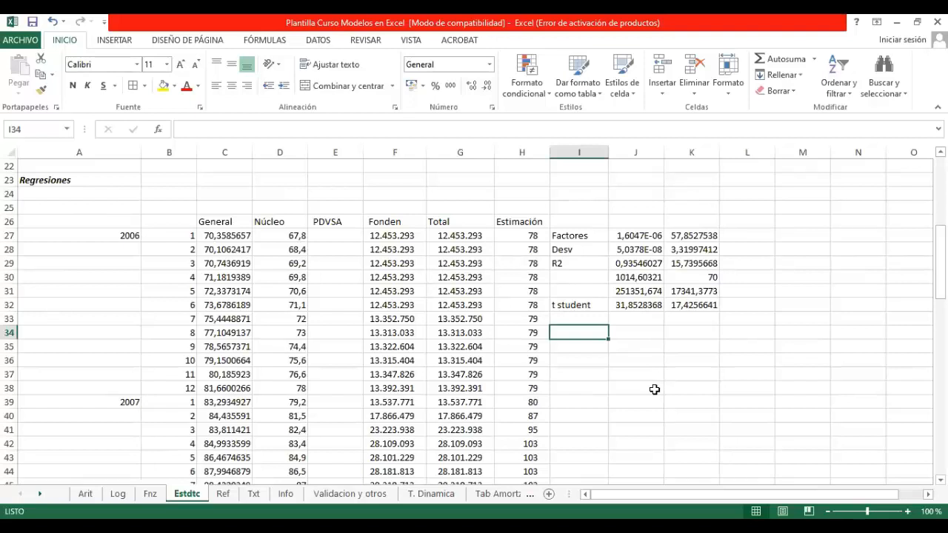
pyautogui.click(650, 331)
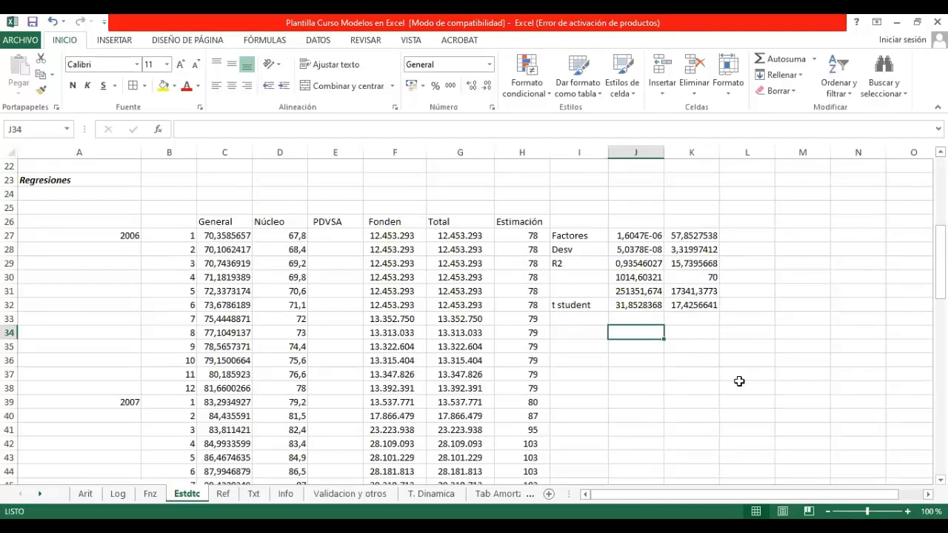
pyautogui.click(157, 133)
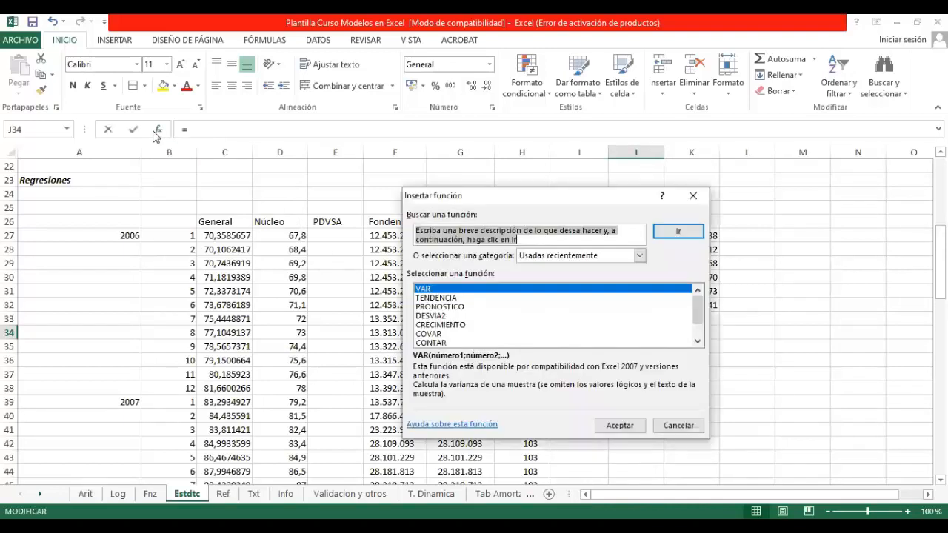
pyautogui.write('regresion')
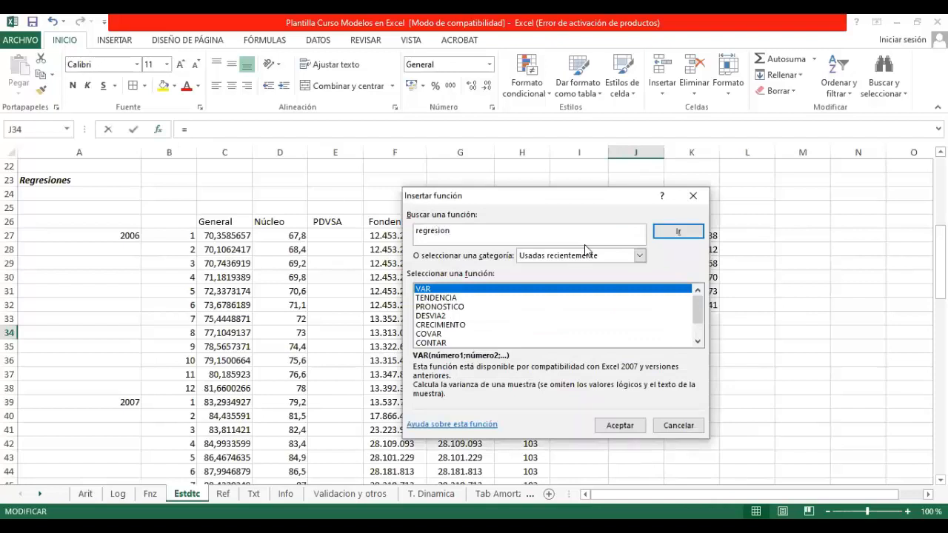
pyautogui.press('Return')
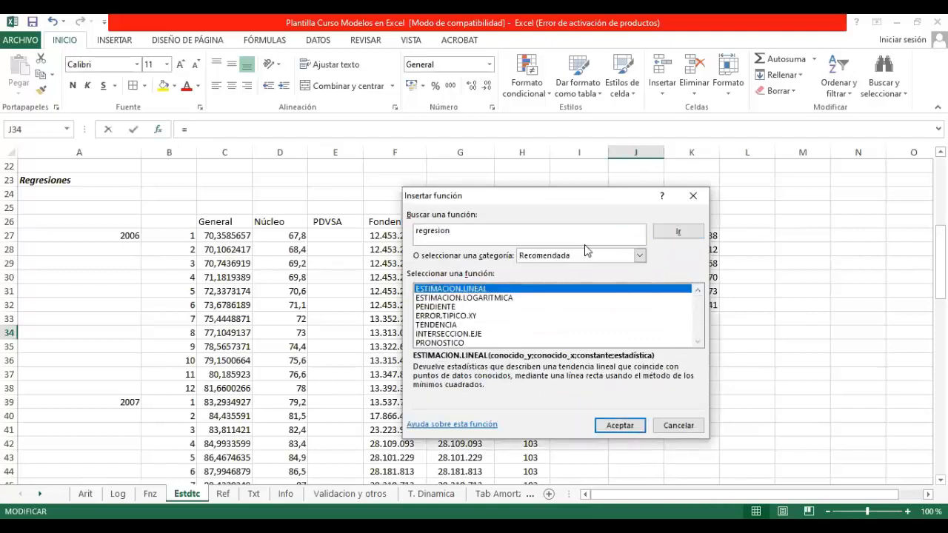
pyautogui.click(620, 425)
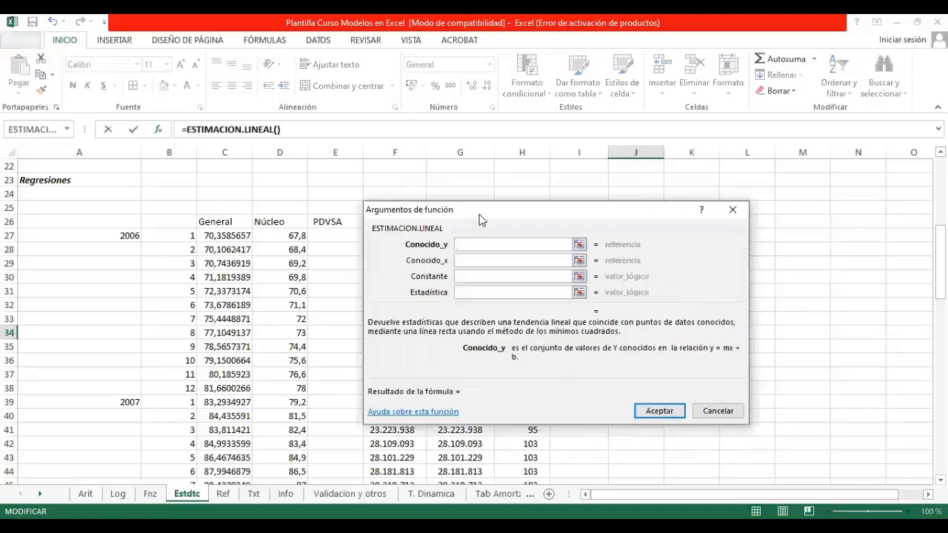
# Step: Set the Conocido_y argument of ESTIMACION.LINEAL to the General column values C27:C98
pyautogui.moveTo(502, 212); pyautogui.dragTo(684, 186)
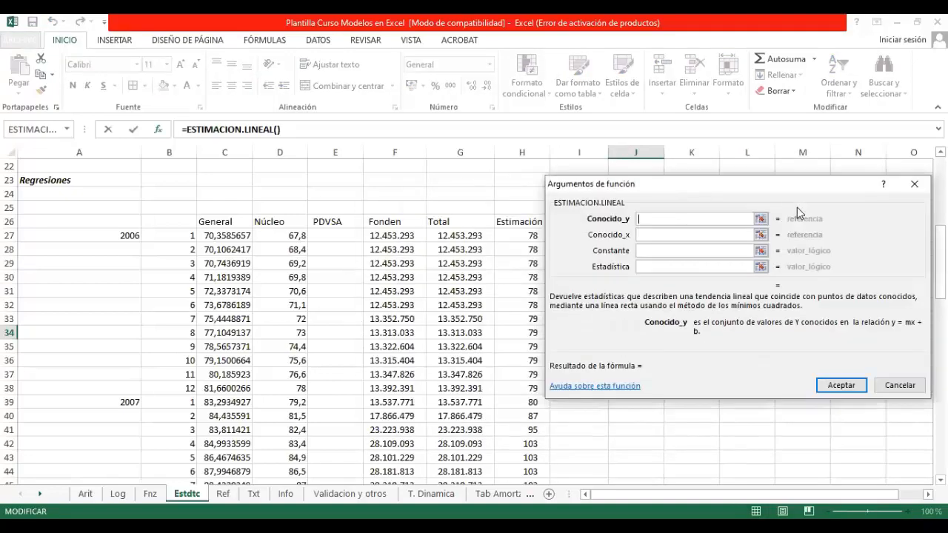
pyautogui.click(759, 220)
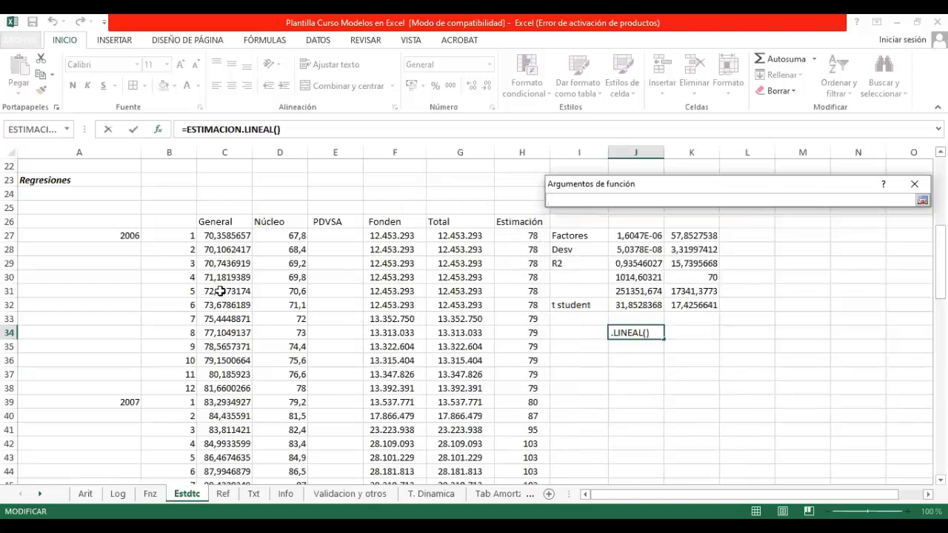
pyautogui.click(240, 235)
pyautogui.hotkey('ctrl', 'shift', 'Down')
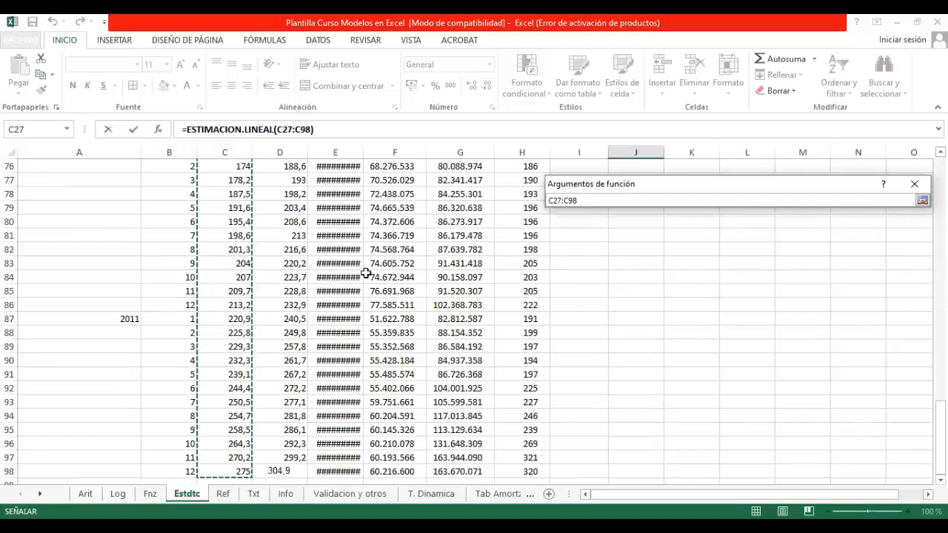
pyautogui.press('Return')
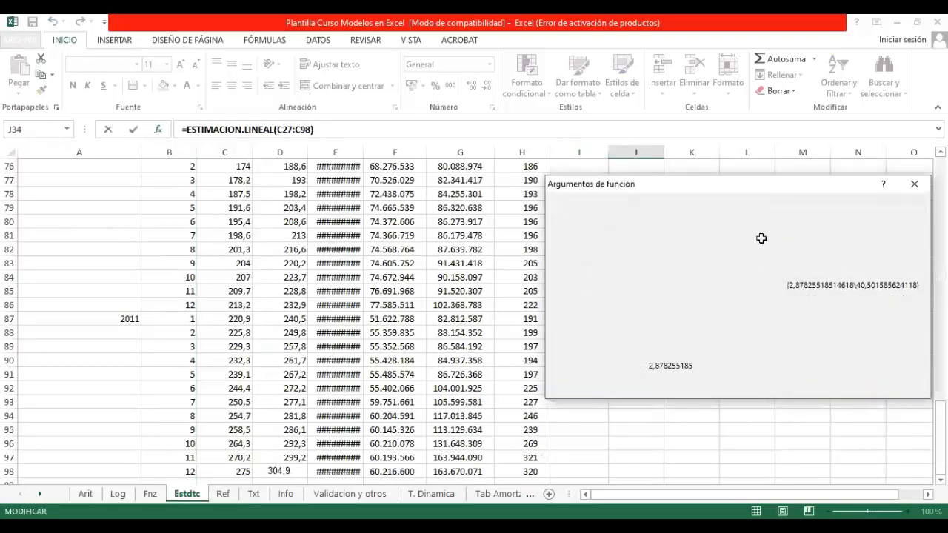
# Step: Set the Conocido_x argument to the Total column values G27:G98
pyautogui.scroll(4, 470, 342)
pyautogui.scroll(12, 471, 342)
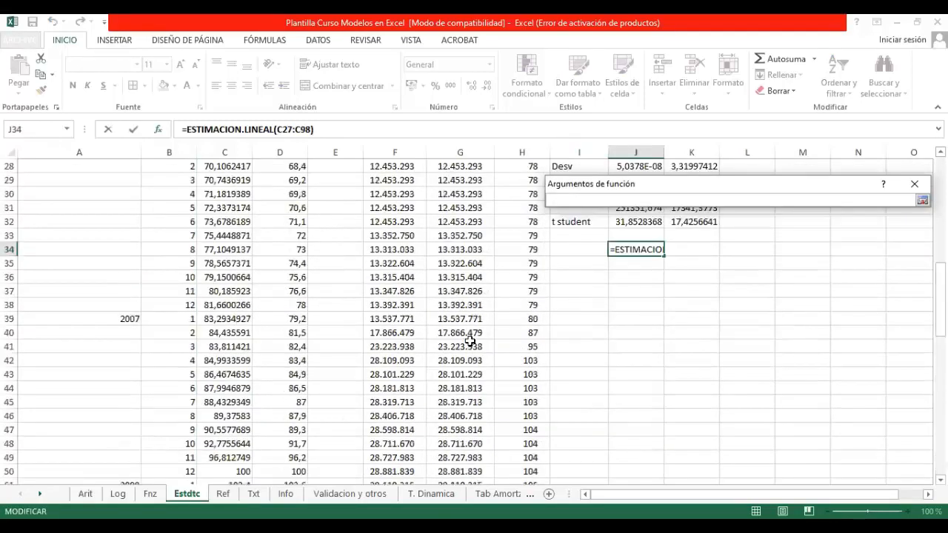
pyautogui.scroll(4, 444, 316)
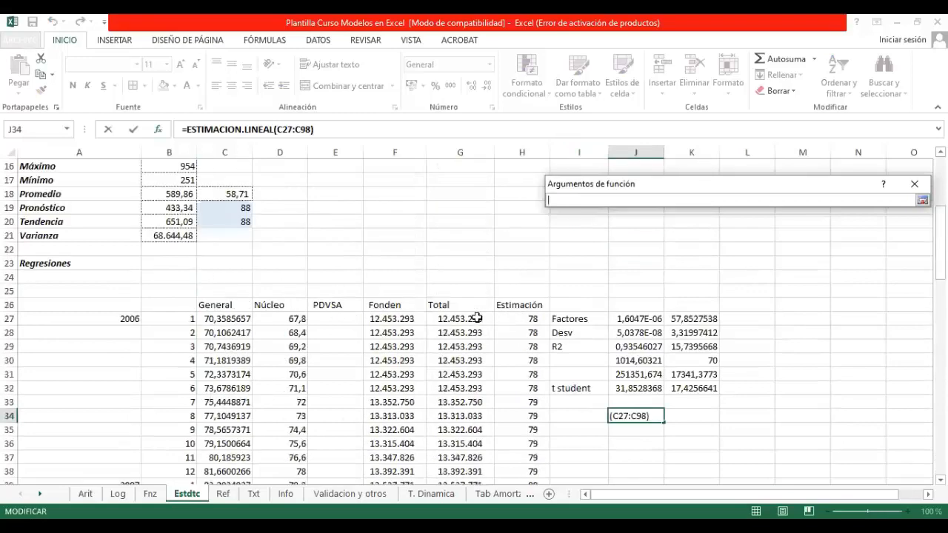
pyautogui.click(460, 320)
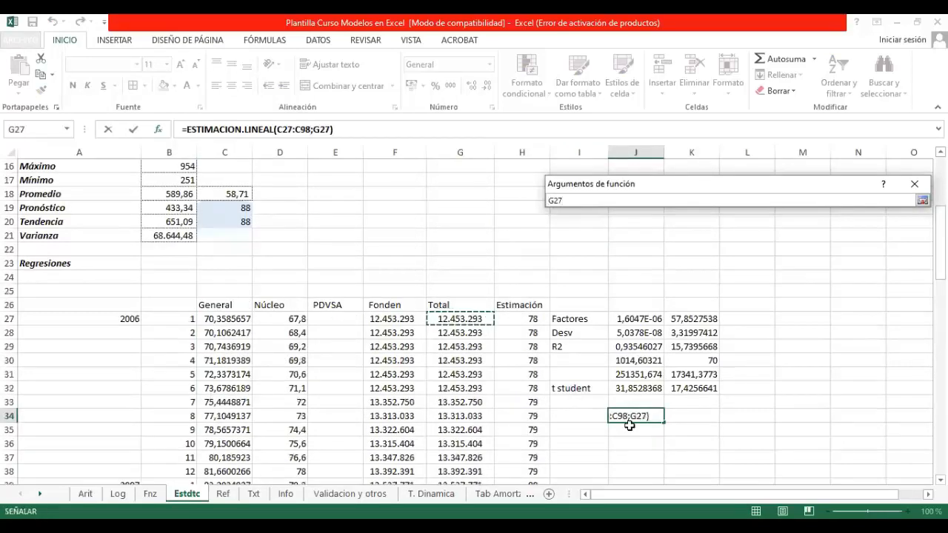
pyautogui.hotkey('ctrl', 'shift', 'Down')
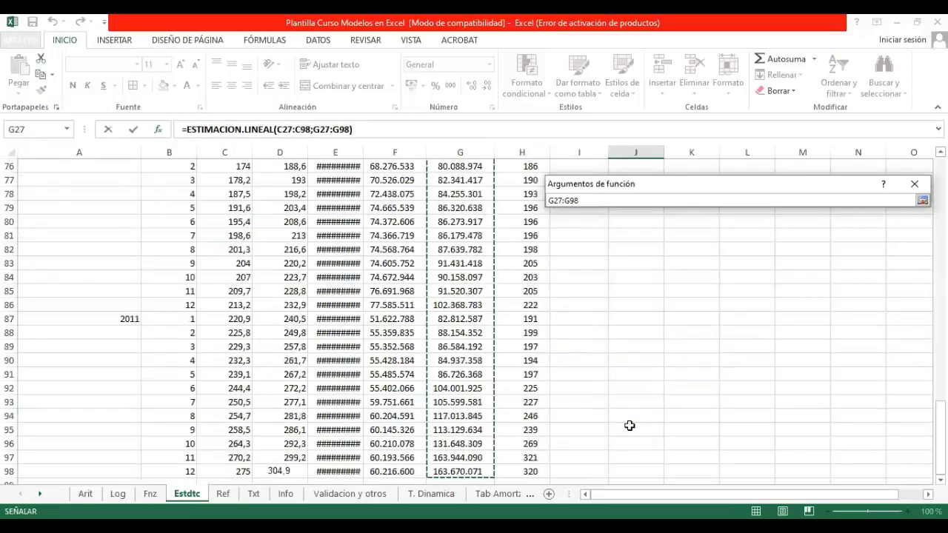
pyautogui.press('Return')
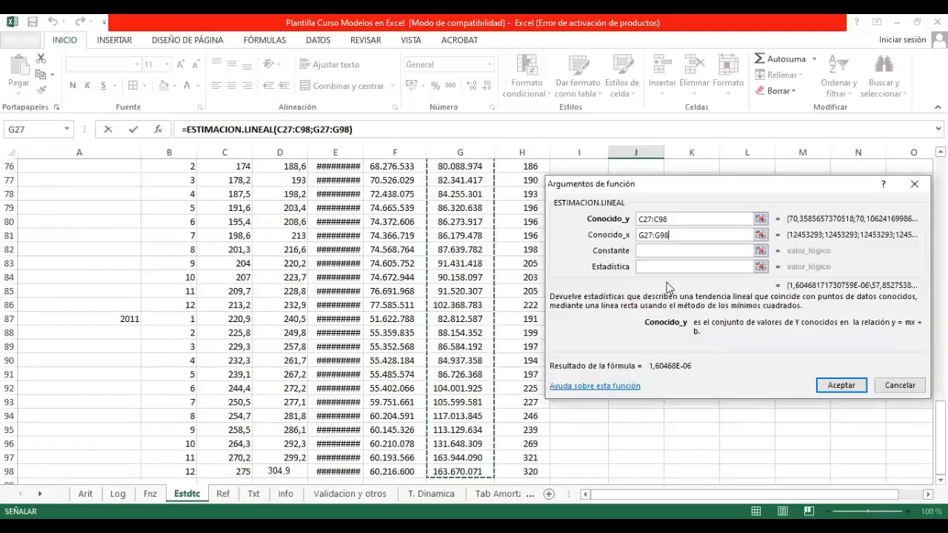
# Step: Set the Constante argument to verdadero, correcting its spelling
pyautogui.click(660, 251)
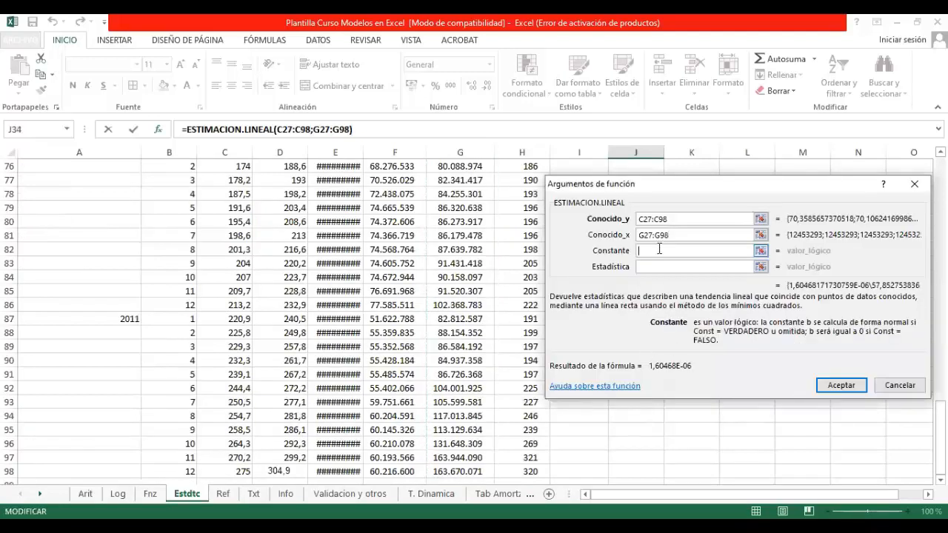
pyautogui.write('veerdadero')
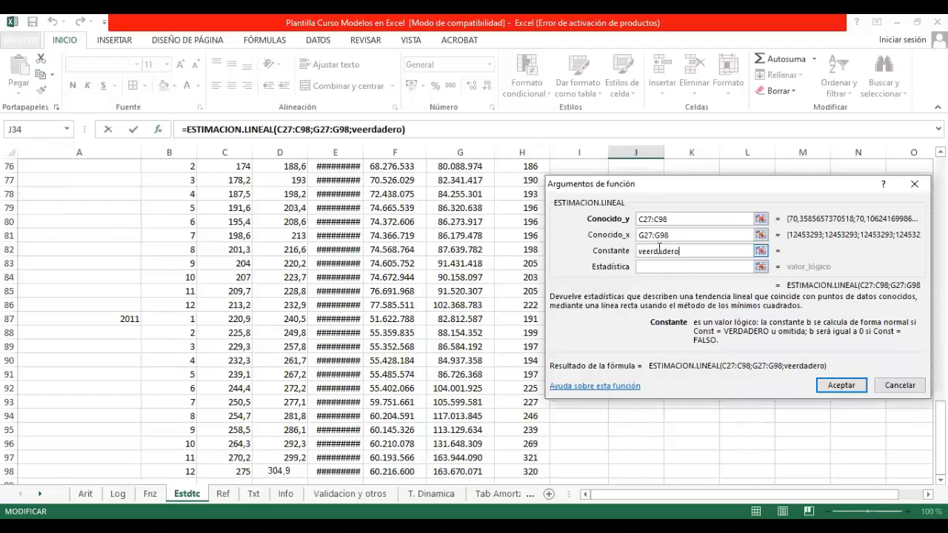
pyautogui.press('Tab')
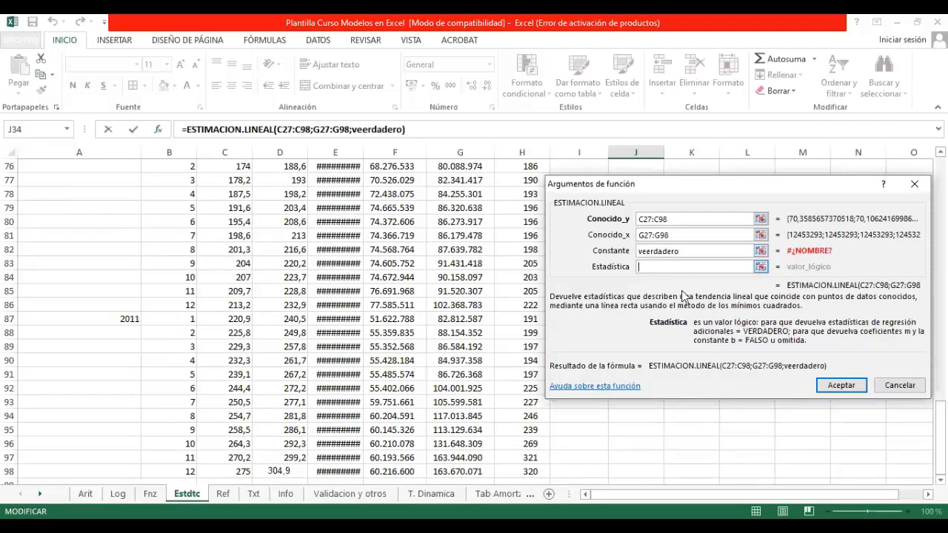
pyautogui.click(676, 250)
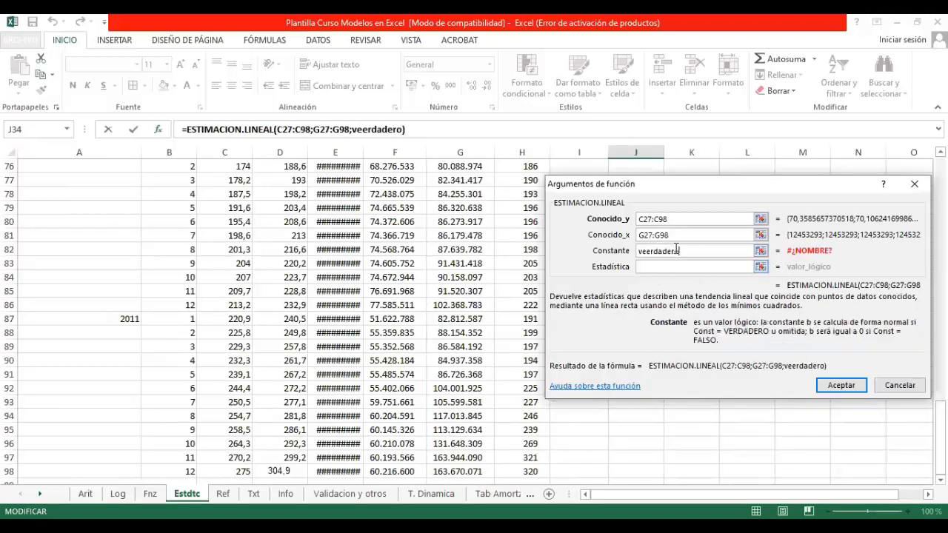
pyautogui.click(646, 252)
pyautogui.press('BackSpace')
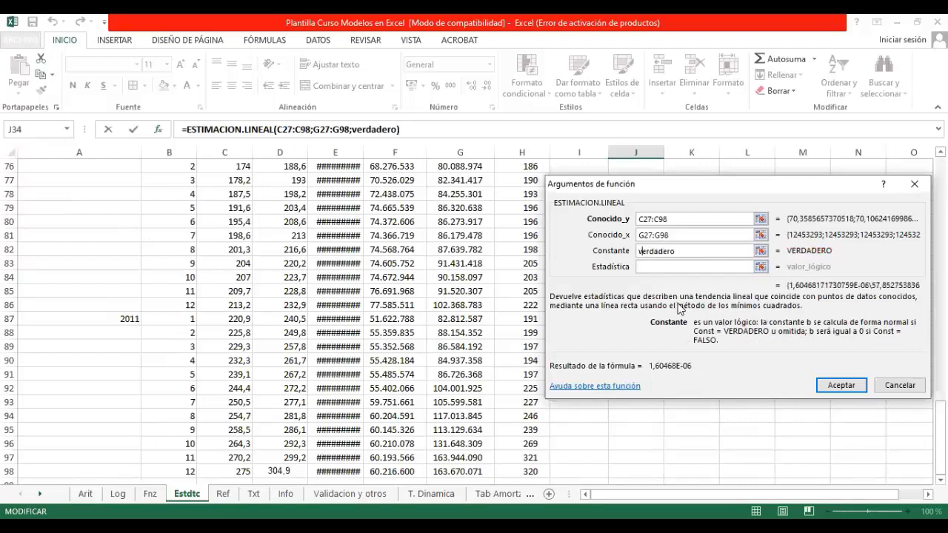
# Step: Set the Estadística argument to verdadero and complete the ESTIMACION.LINEAL formula in J34
pyautogui.click(663, 266)
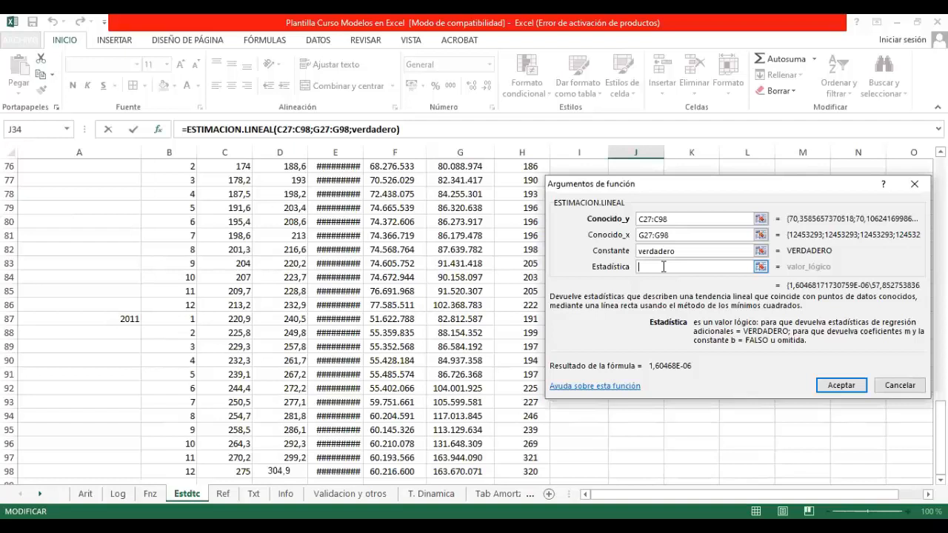
pyautogui.write('verdadero')
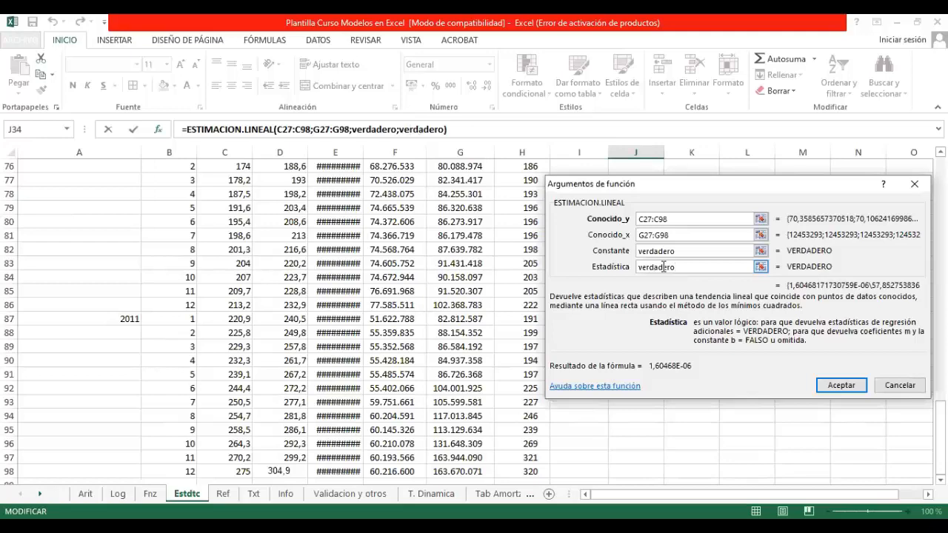
pyautogui.press('Return')
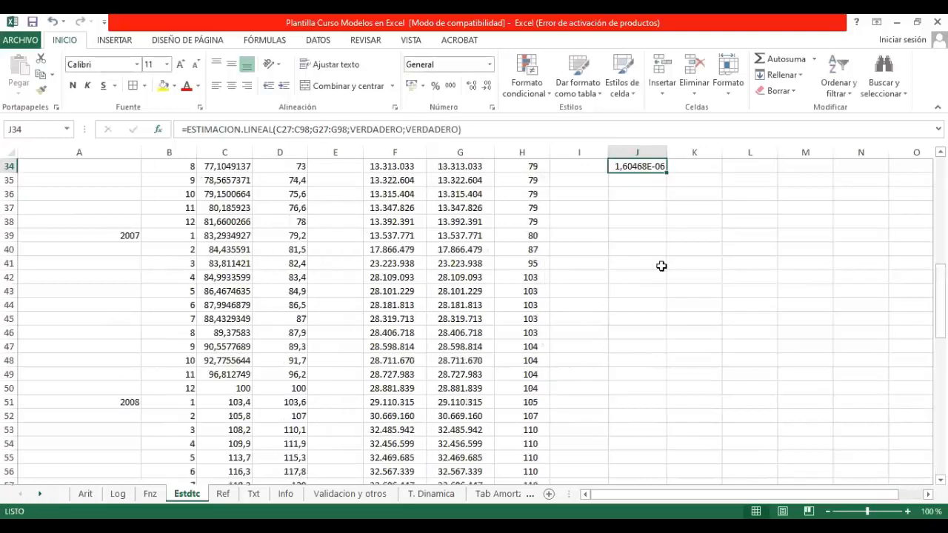
# Step: Examine the regression labels from Factores to t student, the new formula in J34 and the Total formula in G27
pyautogui.scroll(5, 675, 231)
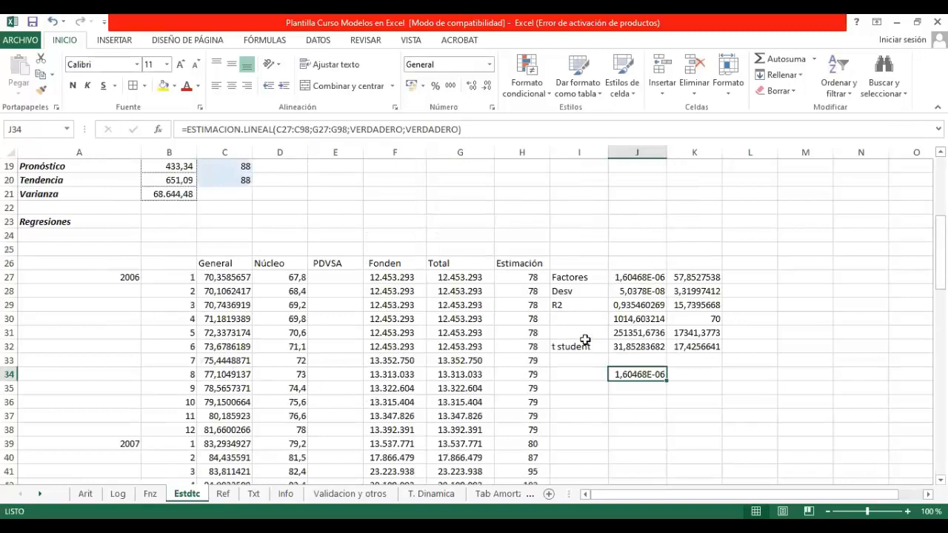
pyautogui.click(578, 281)
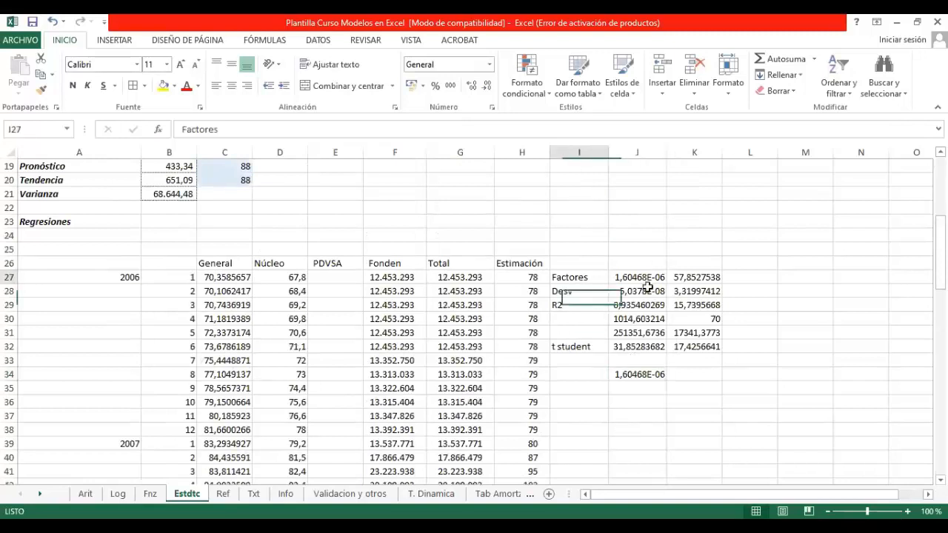
pyautogui.press('Down')
pyautogui.press('Down')
pyautogui.press('Down')
pyautogui.press('Down')
pyautogui.press('Down')
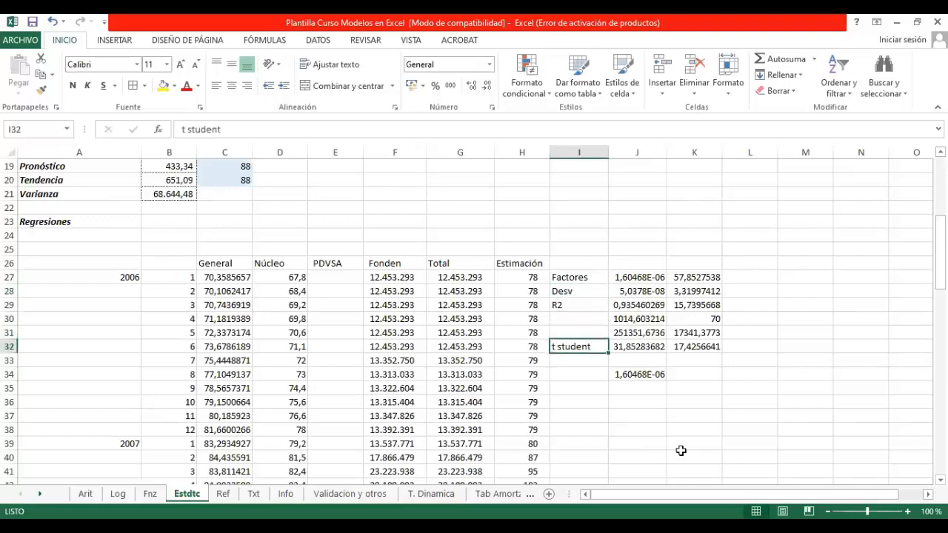
pyautogui.scroll(-2, 670, 441)
pyautogui.click(633, 290)
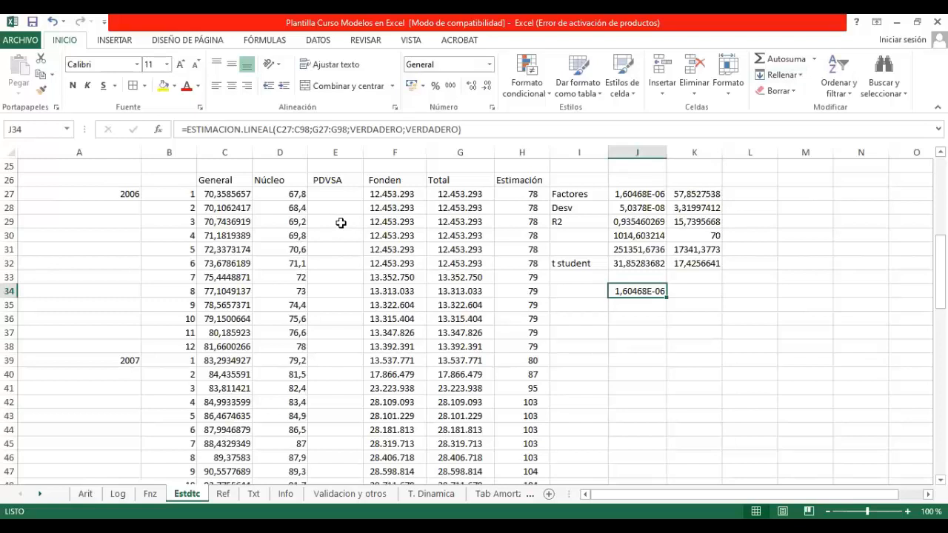
pyautogui.click(452, 192)
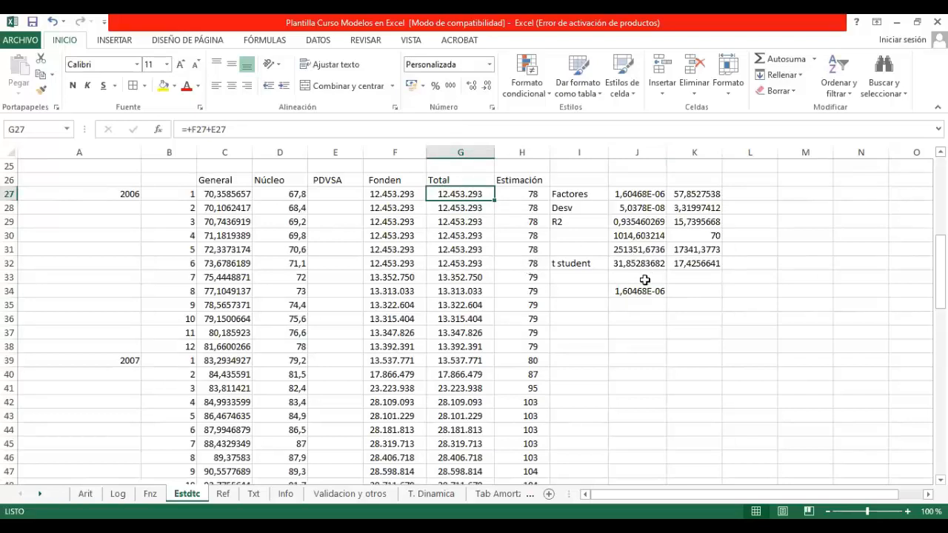
# Step: Enter the ESTIMACION.LINEAL formula from J34 as an array formula across the range J34:K39
pyautogui.moveTo(640, 291); pyautogui.dragTo(682, 290)
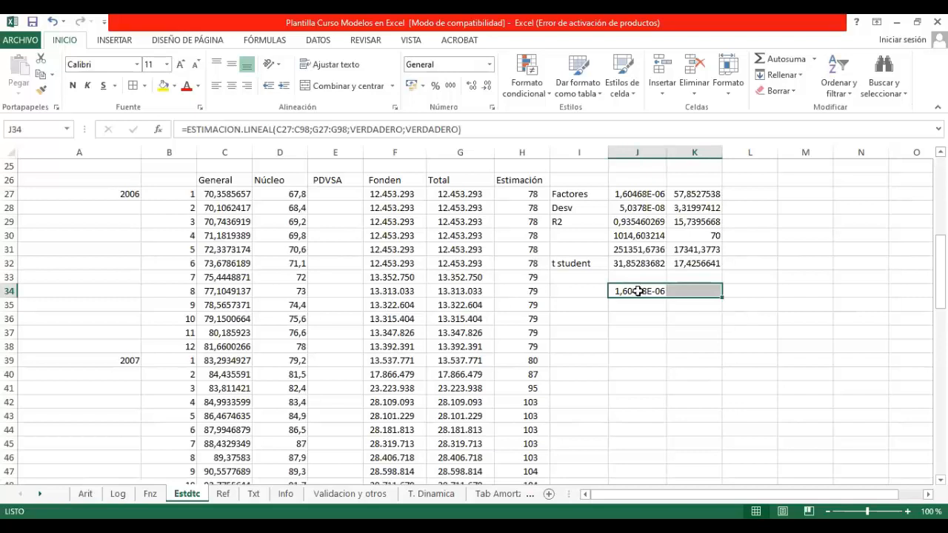
pyautogui.click(638, 291)
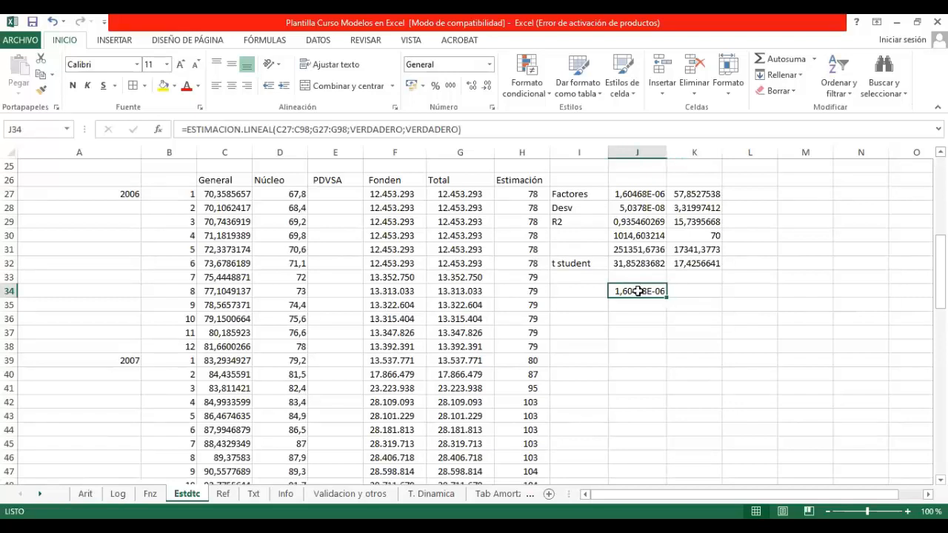
pyautogui.hotkey('shift', 'Right')
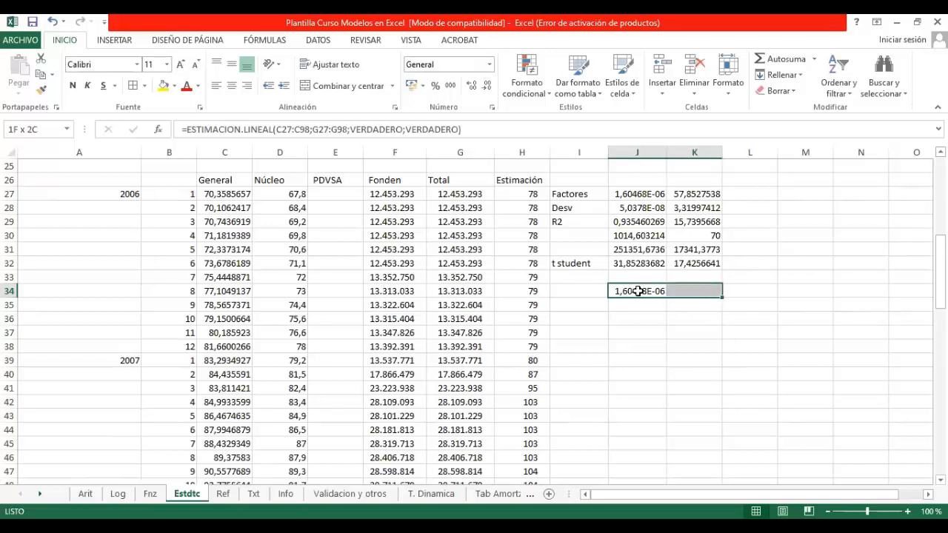
pyautogui.hotkey('shift', 'Down')
pyautogui.hotkey('shift', 'Down')
pyautogui.hotkey('shift', 'Down')
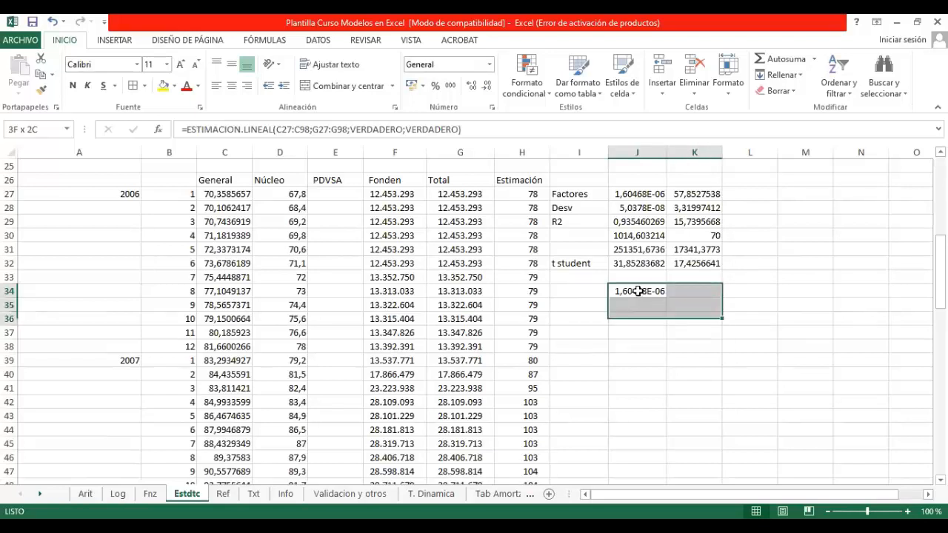
pyautogui.hotkey('shift', 'Down')
pyautogui.hotkey('shift', 'Down')
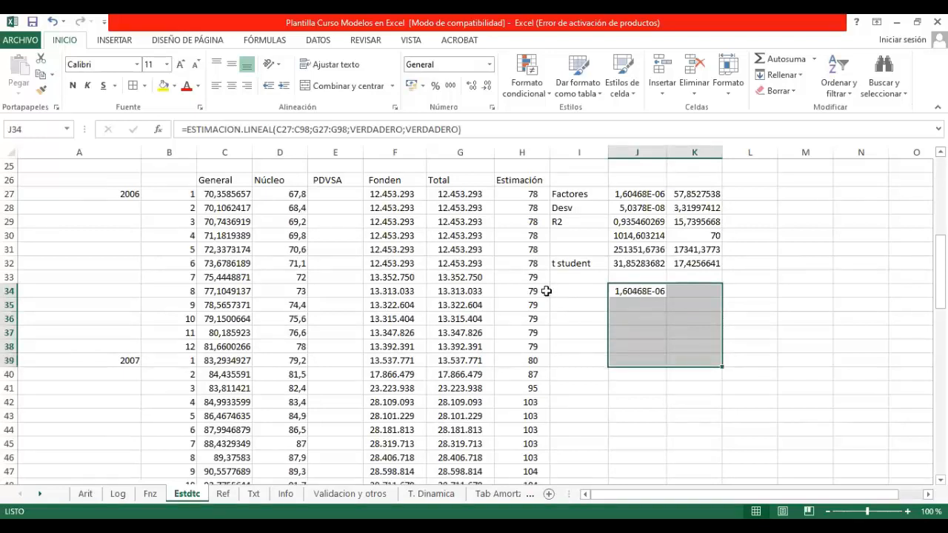
pyautogui.click(339, 126)
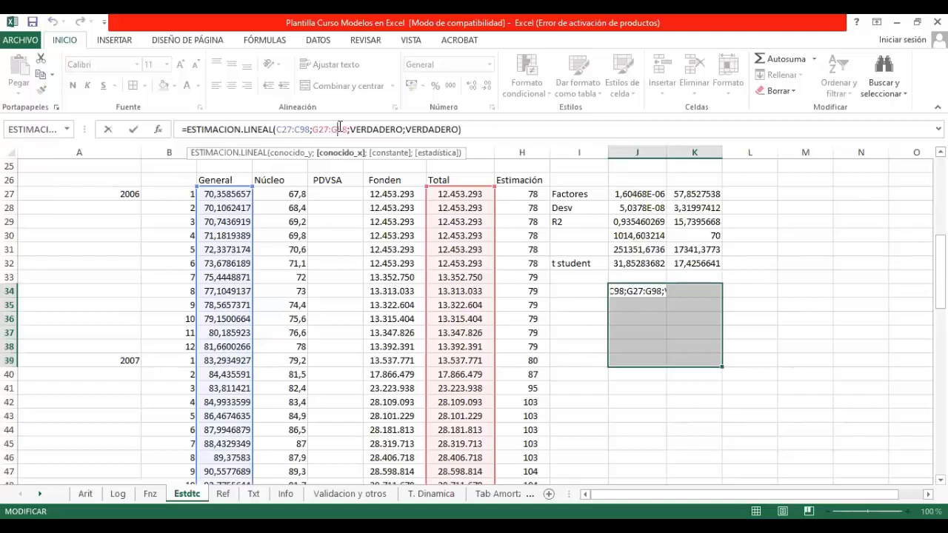
pyautogui.hotkey('ctrl', 'shift', 'Return')
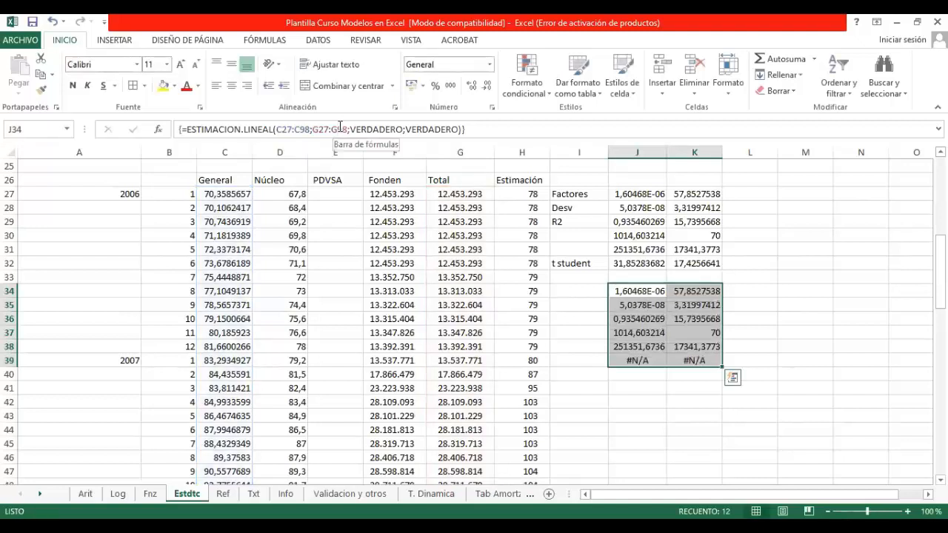
pyautogui.click(691, 388)
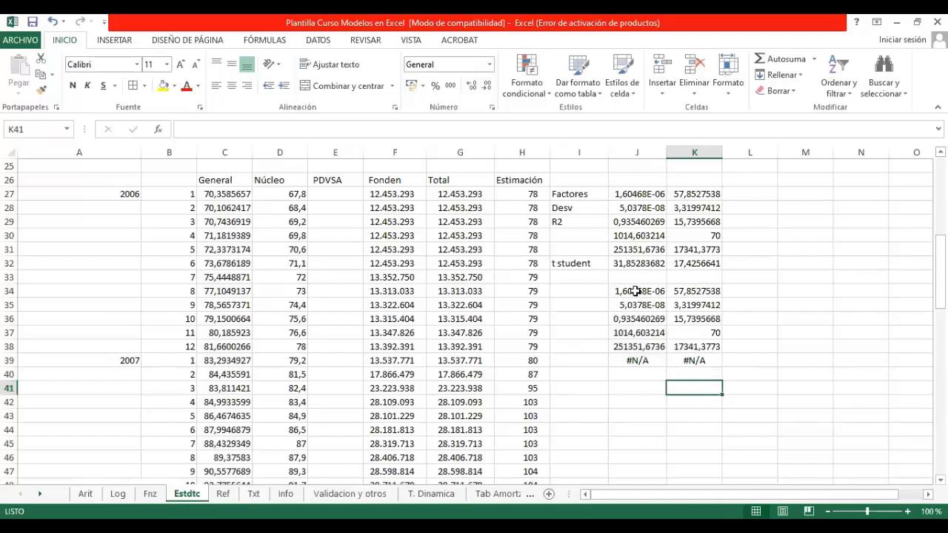
# Step: Examine the array regression results in J34:K38: the factors, deviation, R2 and degrees of freedom
pyautogui.moveTo(636, 291); pyautogui.dragTo(685, 288)
pyautogui.click(713, 345)
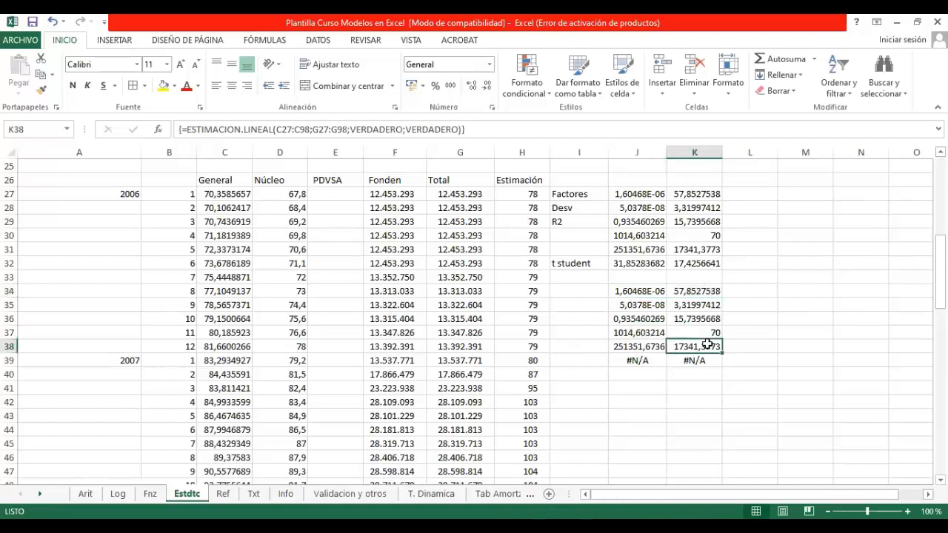
pyautogui.click(687, 289)
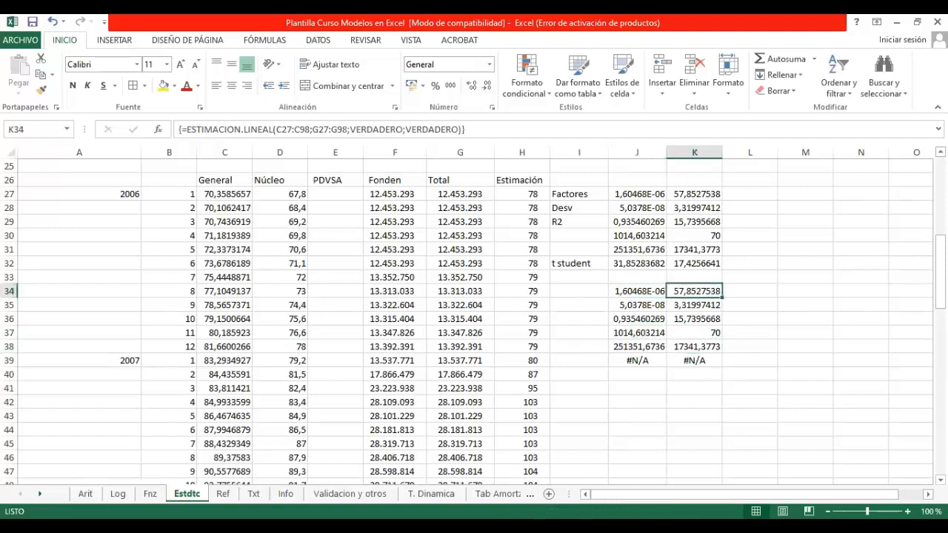
pyautogui.click(636, 291)
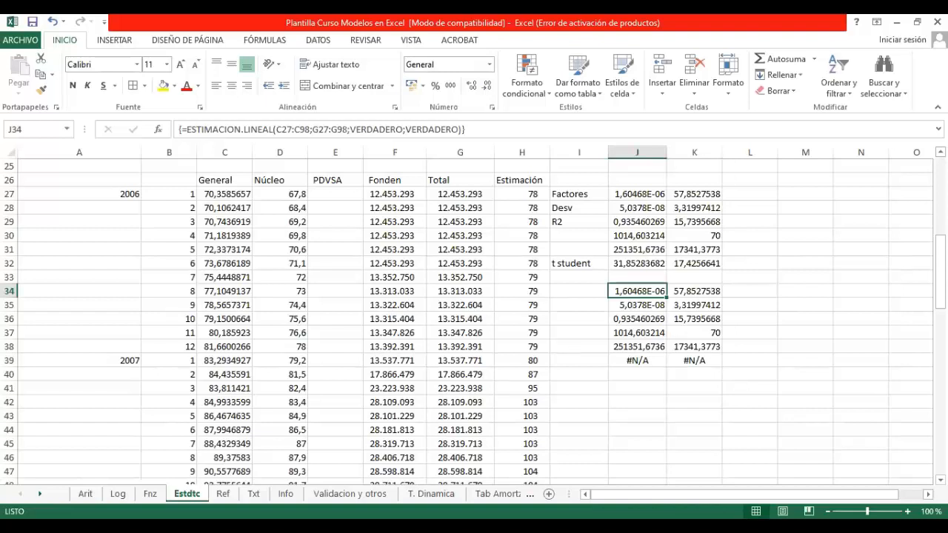
pyautogui.click(637, 305)
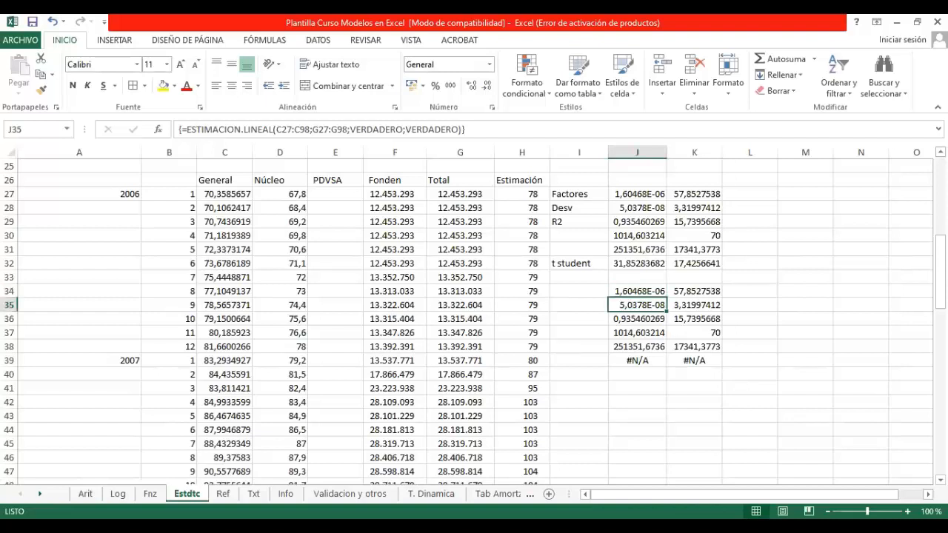
pyautogui.click(637, 319)
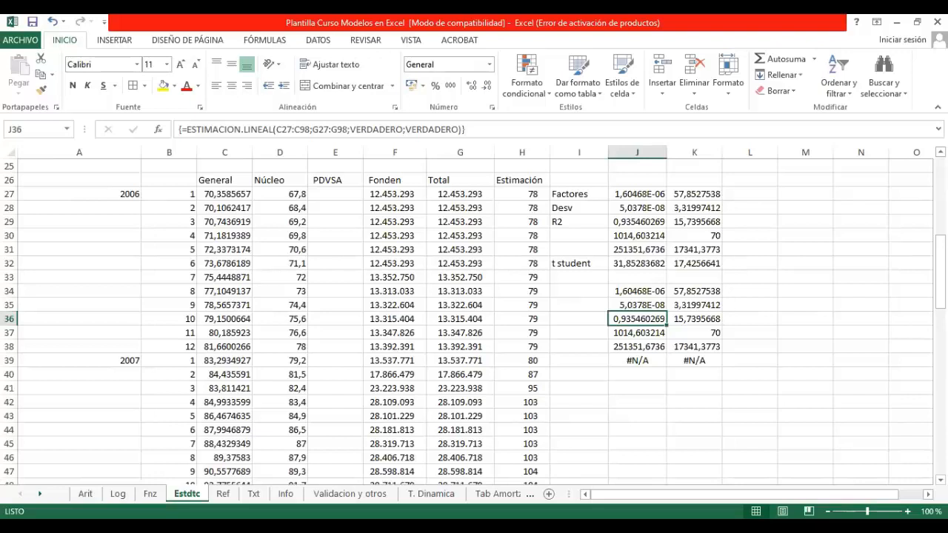
pyautogui.press('Right')
pyautogui.press('Down')
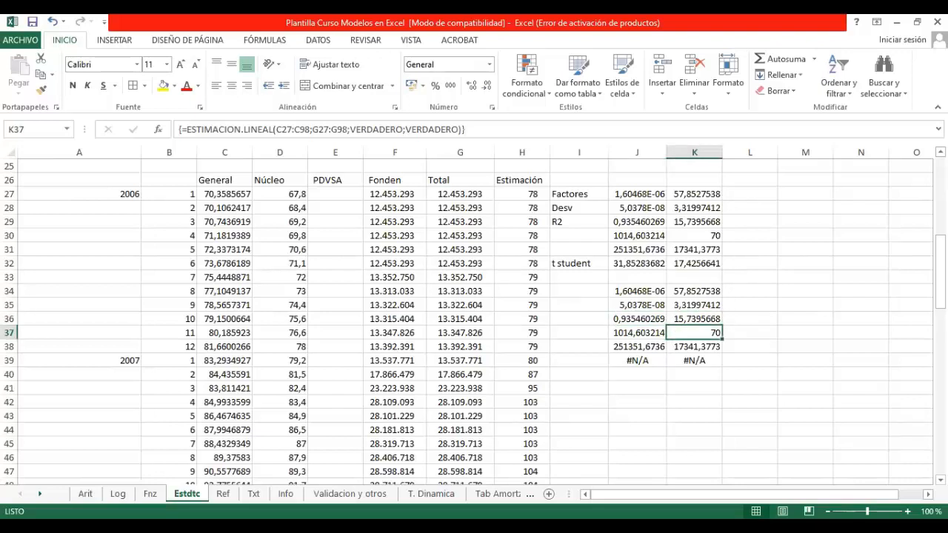
# Step: Examine how the t student formula in J32 divides the factor by its deviation, and compare with the new regression output
pyautogui.press('Left')
pyautogui.press('Down')
pyautogui.press('Down')
pyautogui.press('Up')
pyautogui.press('Up')
pyautogui.press('Up')
pyautogui.press('Up')
pyautogui.press('Up')
pyautogui.press('Up')
pyautogui.press('Up')
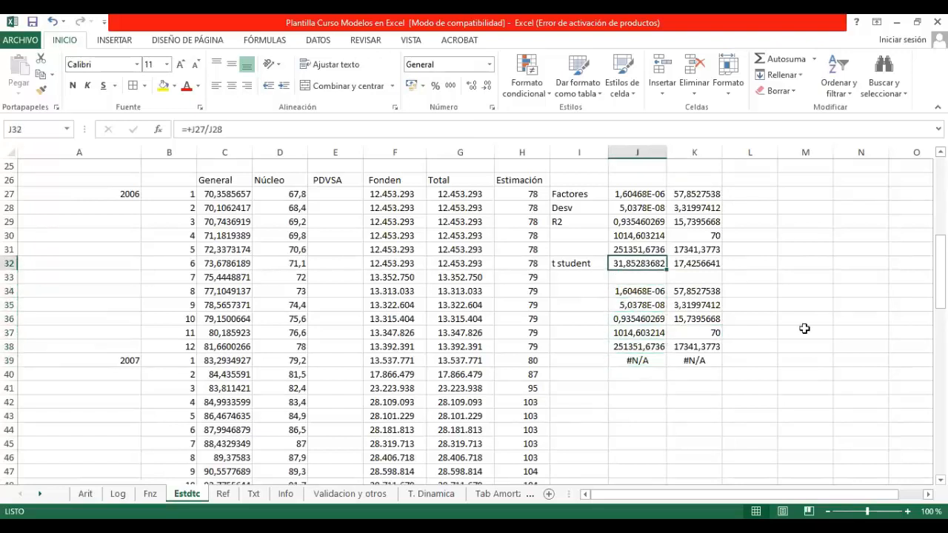
pyautogui.click(270, 134)
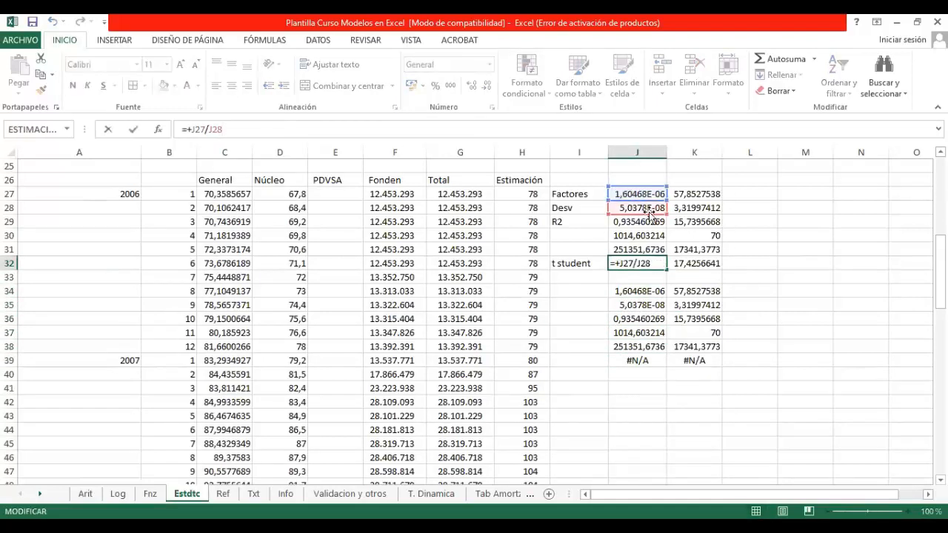
pyautogui.click(640, 387)
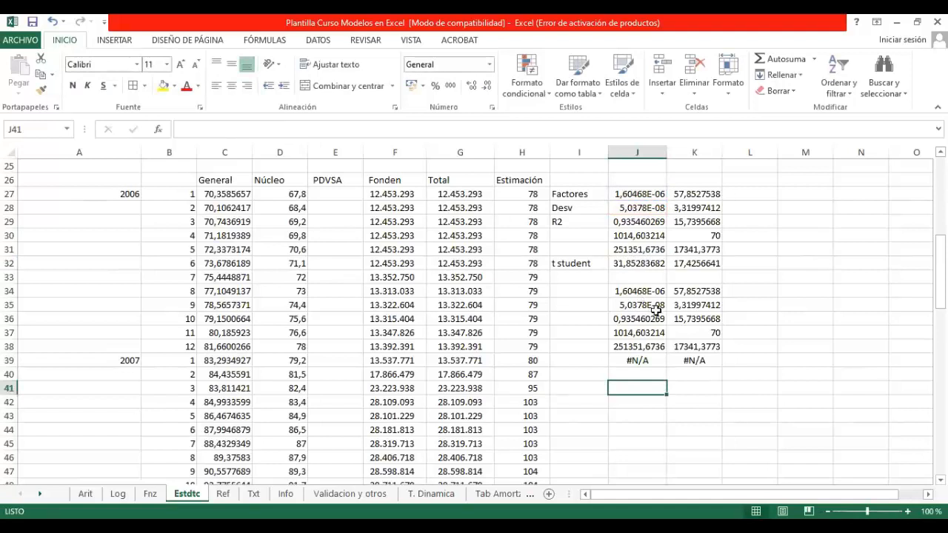
pyautogui.click(654, 308)
pyautogui.click(675, 440)
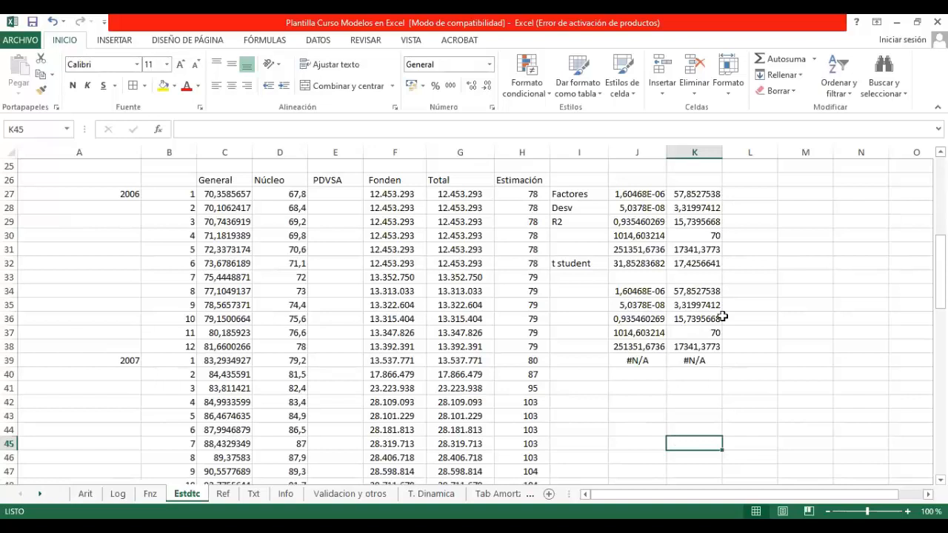
# Step: Try to re-enter the ESTIMACION.LINEAL formula in J34 alone as an ordinary formula, then abandon the edit
pyautogui.click(625, 291)
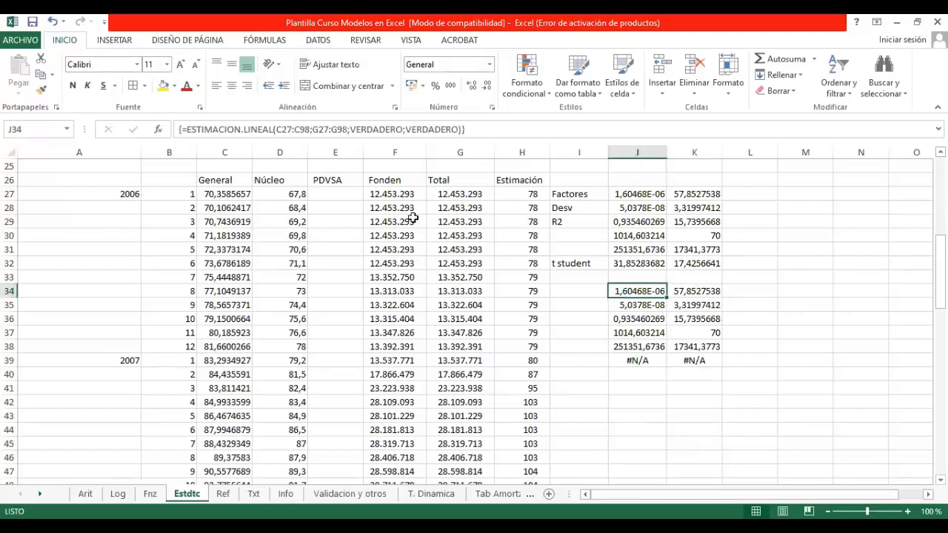
pyautogui.click(337, 127)
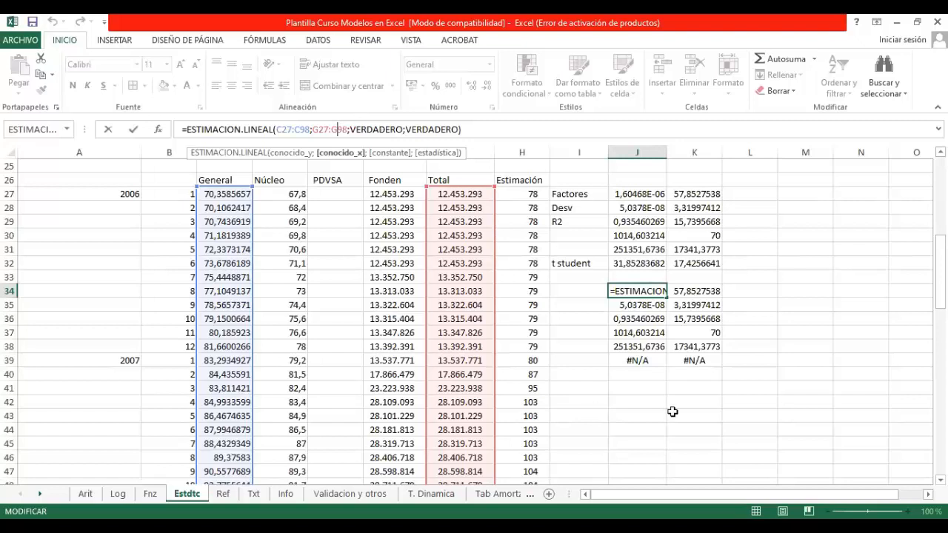
pyautogui.press('Return')
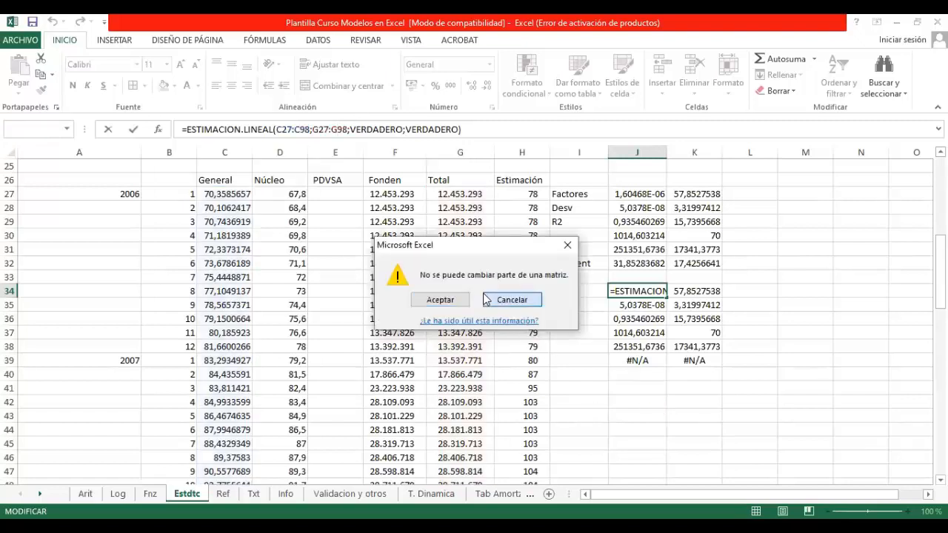
pyautogui.click(510, 299)
pyautogui.click(625, 376)
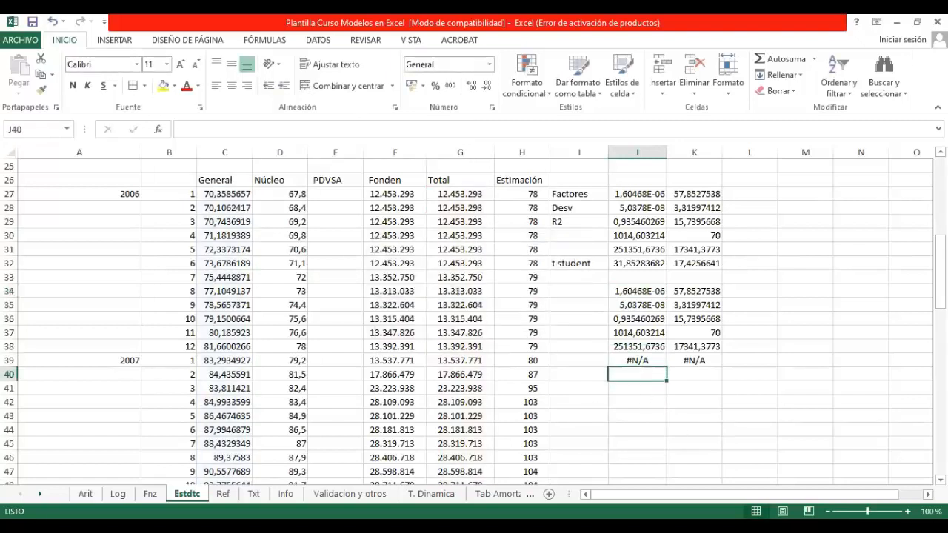
# Step: Go to the Ref sheet and examine the vertical table H3:I7 and the horizontal table of dates starting in K3
pyautogui.click(223, 494)
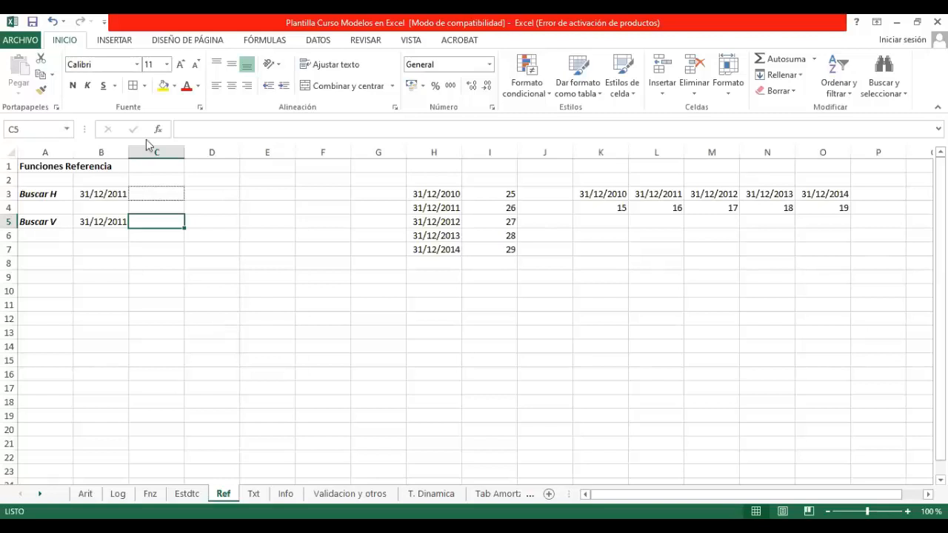
pyautogui.moveTo(449, 193); pyautogui.dragTo(488, 250)
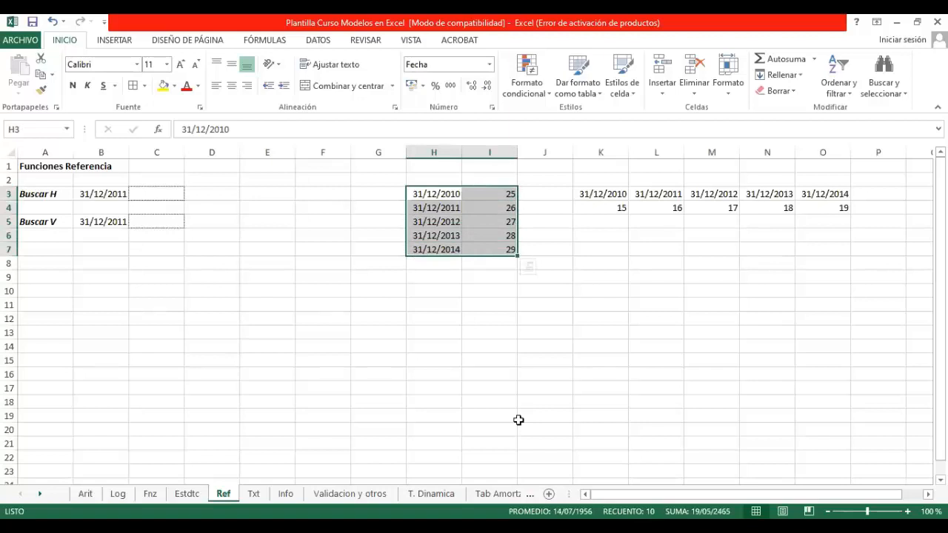
pyautogui.moveTo(613, 192); pyautogui.dragTo(812, 203)
pyautogui.click(630, 345)
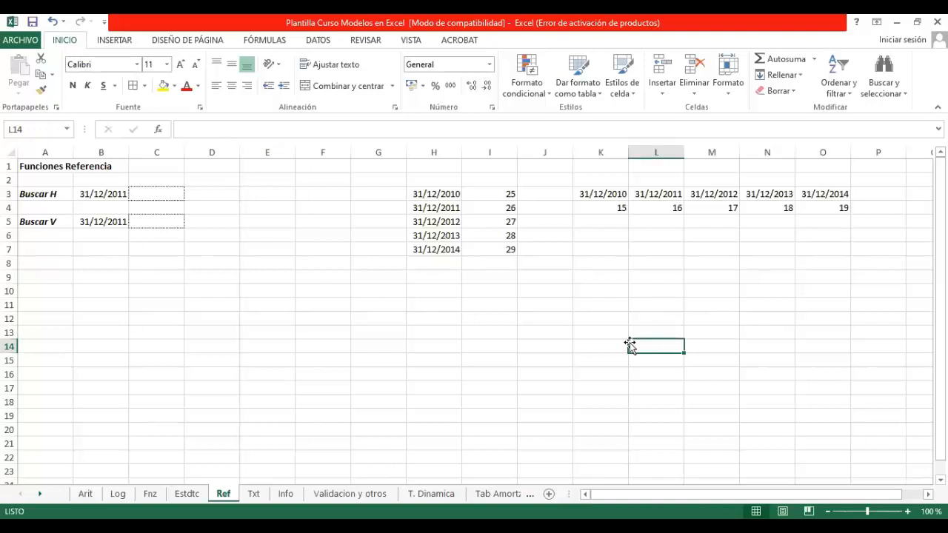
# Step: Insert the BUSCARV function in C3 beside Buscar H, finding it with the search term buscar
pyautogui.click(139, 194)
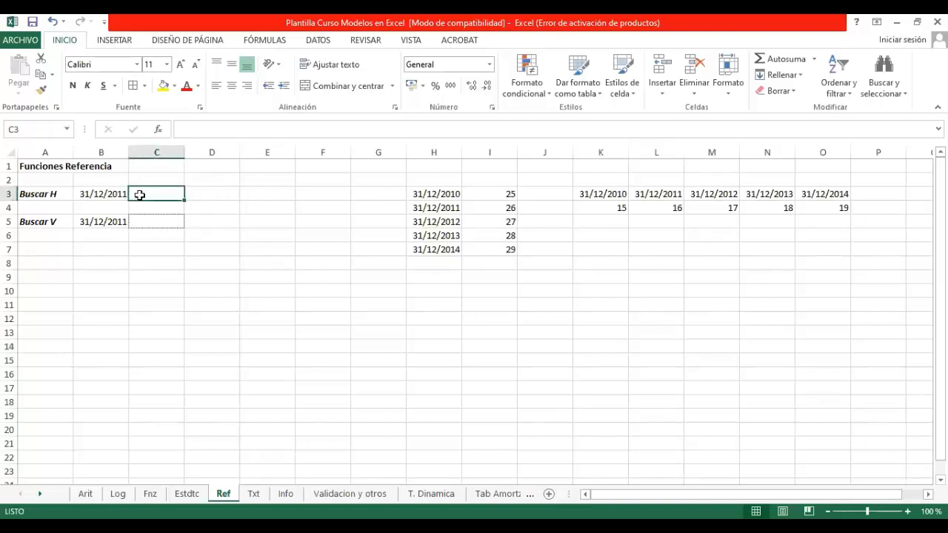
pyautogui.click(177, 132)
pyautogui.hotkey('shift', 'F3')
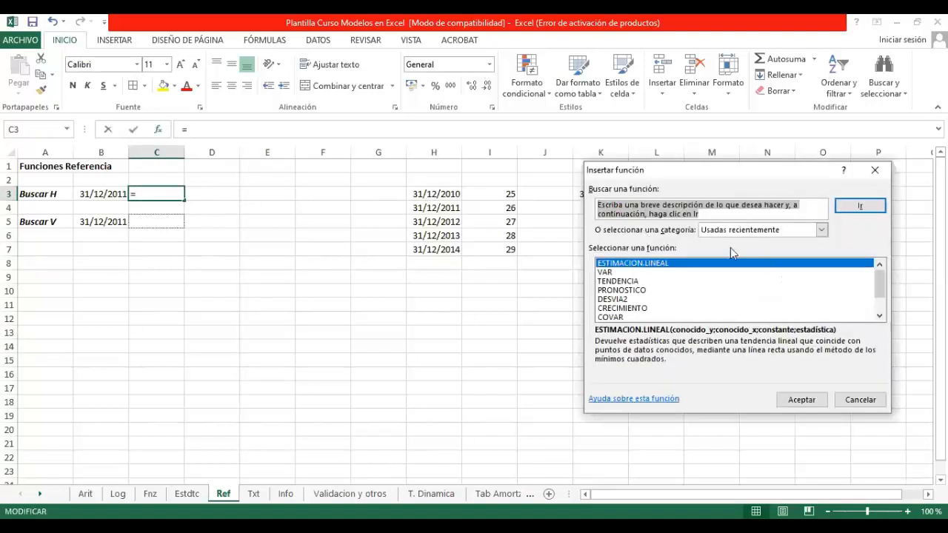
pyautogui.write('buscar')
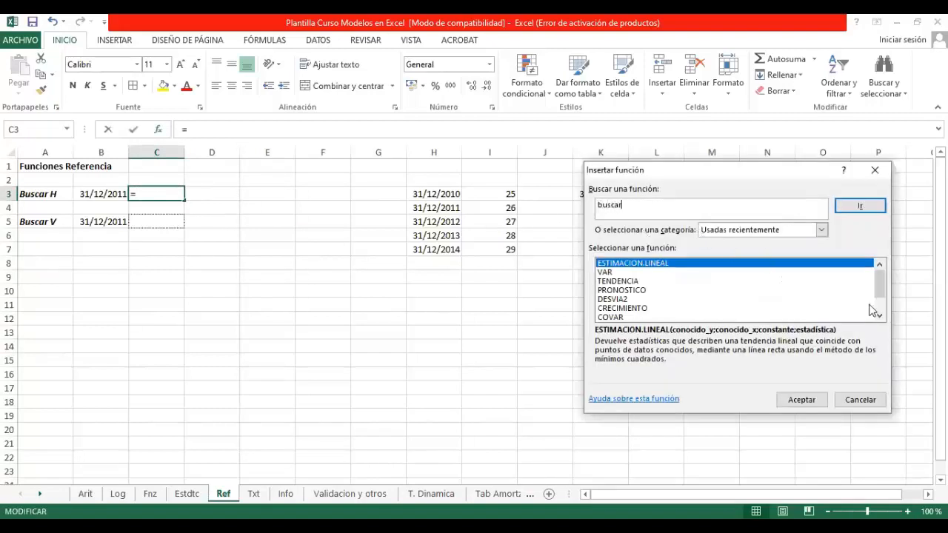
pyautogui.press('Return')
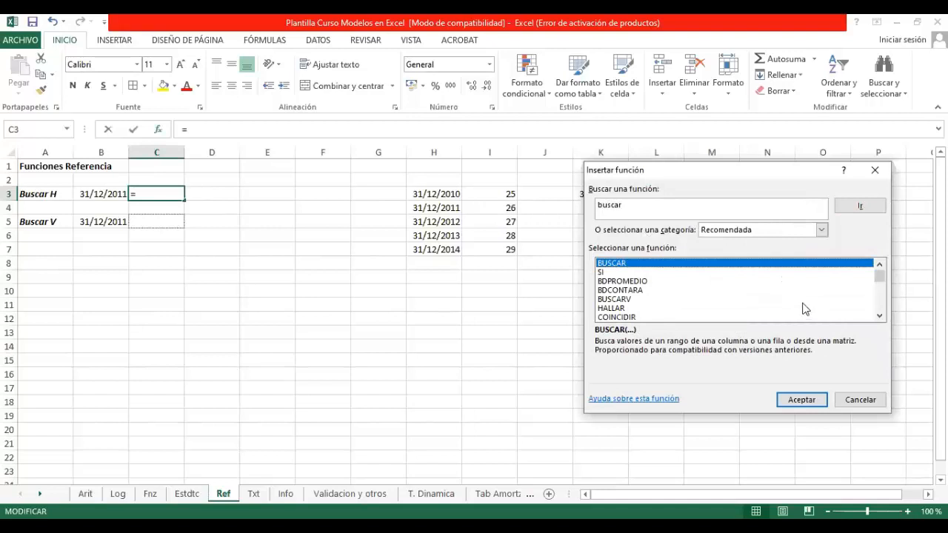
pyautogui.click(609, 300)
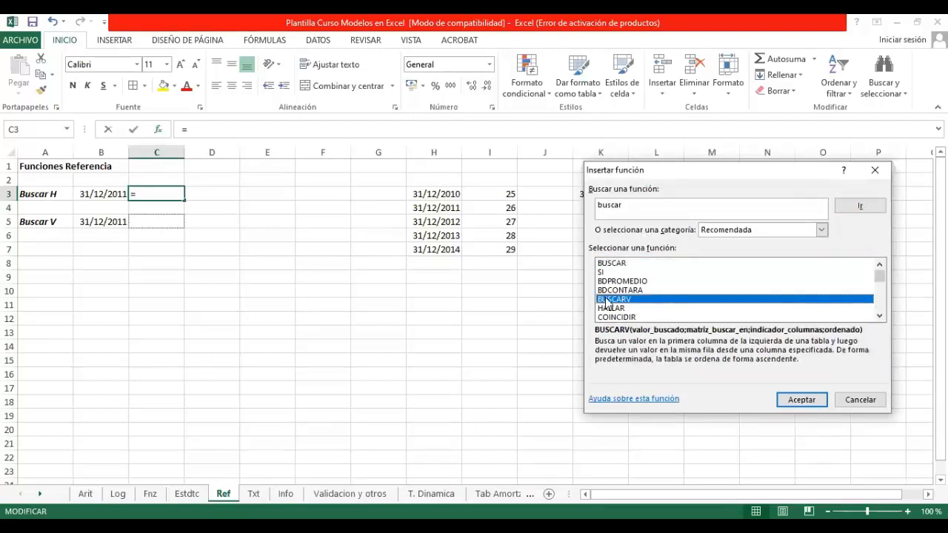
pyautogui.click(799, 399)
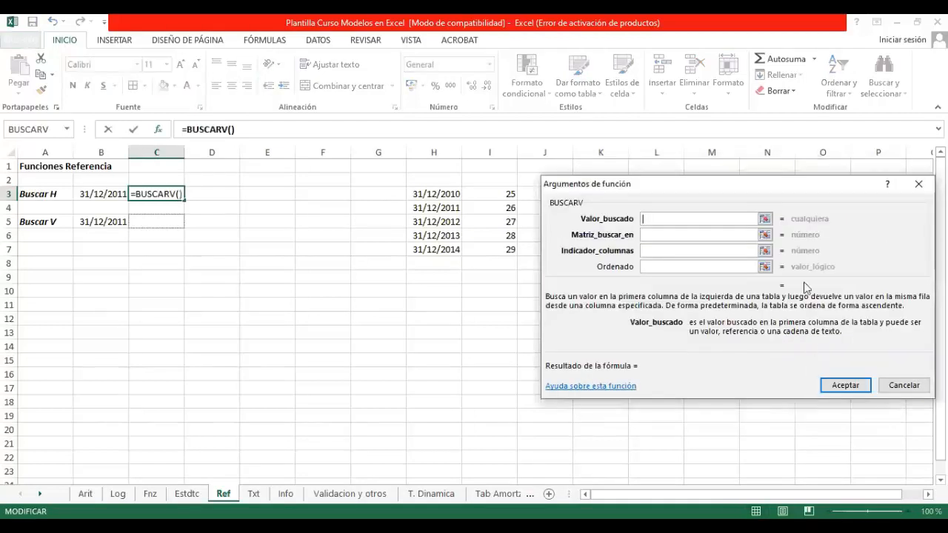
# Step: Set the Valor_buscado argument of BUSCARV to the date cell B3
pyautogui.click(764, 218)
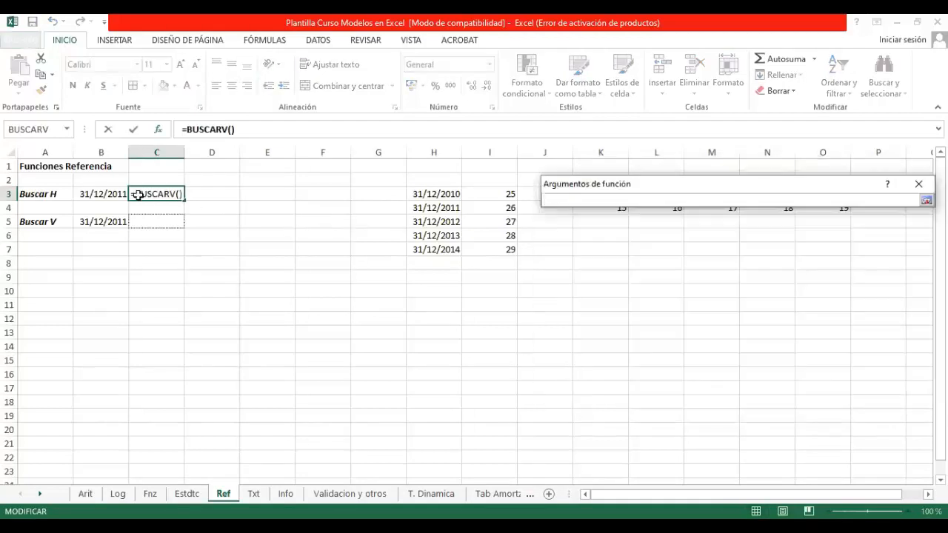
pyautogui.click(96, 193)
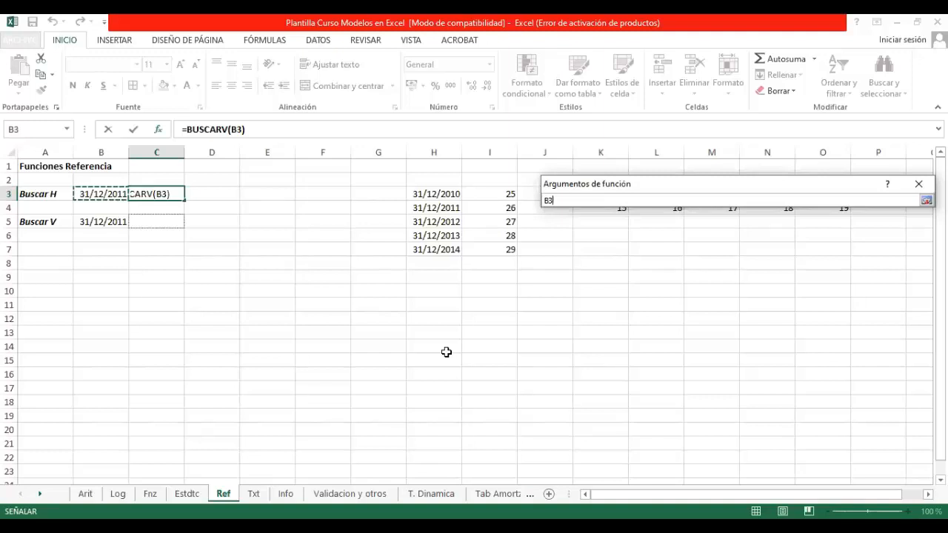
pyautogui.press('Return')
pyautogui.press('Tab')
# Step: Set the Matriz_buscar_en argument to the vertical date table H3:I7
pyautogui.click(765, 234)
pyautogui.click(453, 191)
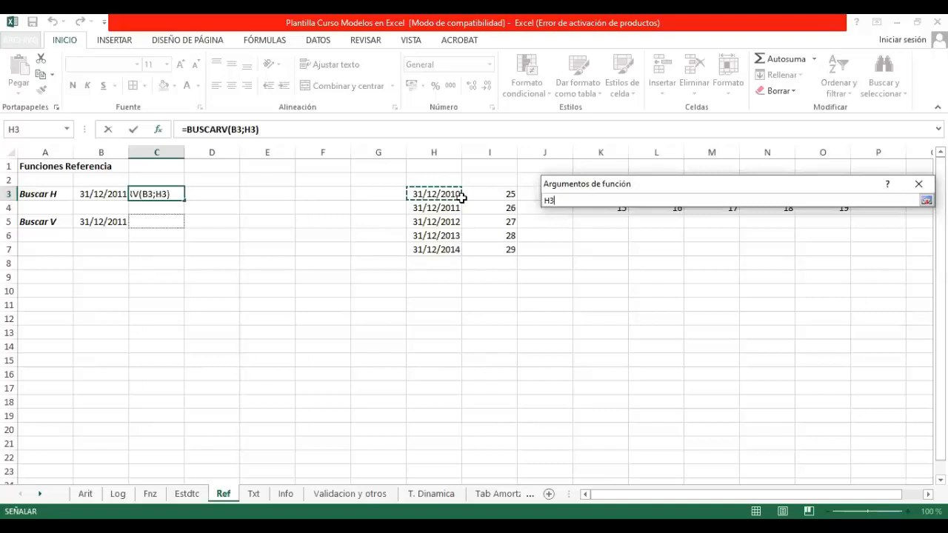
pyautogui.keyDown('shift'); pyautogui.click(477, 244); pyautogui.keyUp('shift')
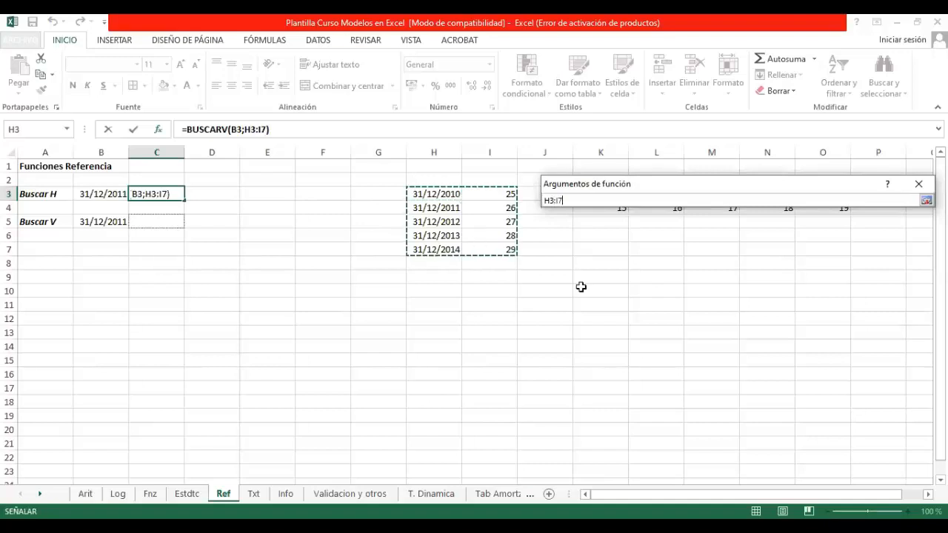
# Step: Set Indicador_columnas to 2 and Ordenado to falso, accept the BUSCARV function, and check its result against H4:I4
pyautogui.press('Return')
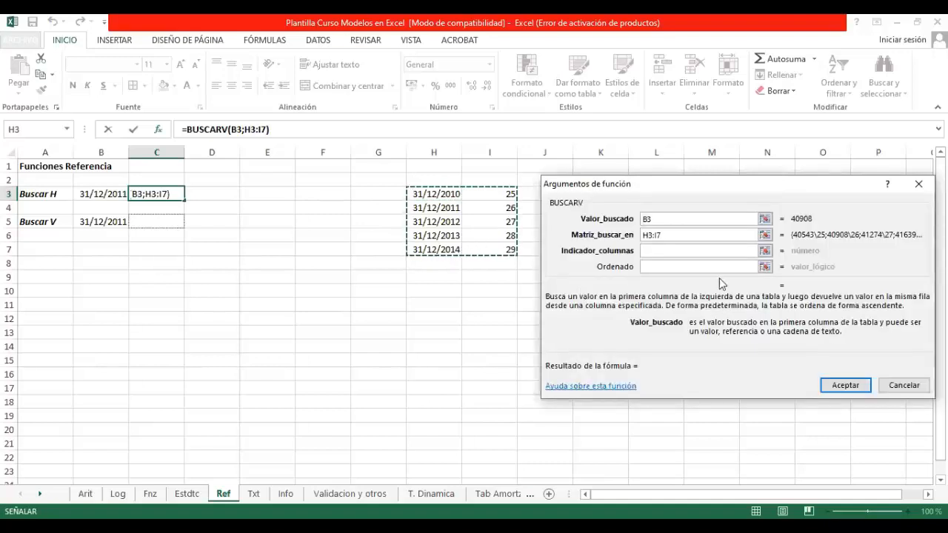
pyautogui.moveTo(757, 187); pyautogui.dragTo(574, 316)
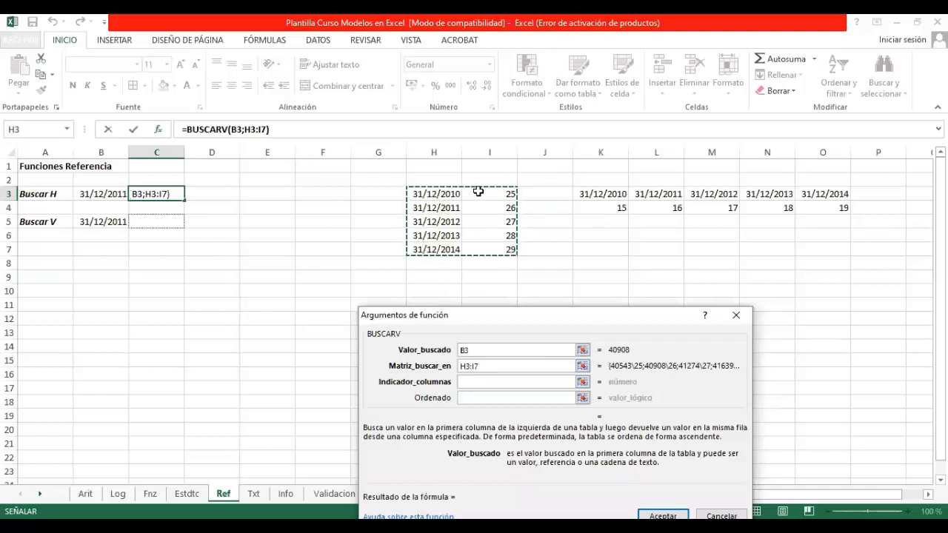
pyautogui.click(479, 383)
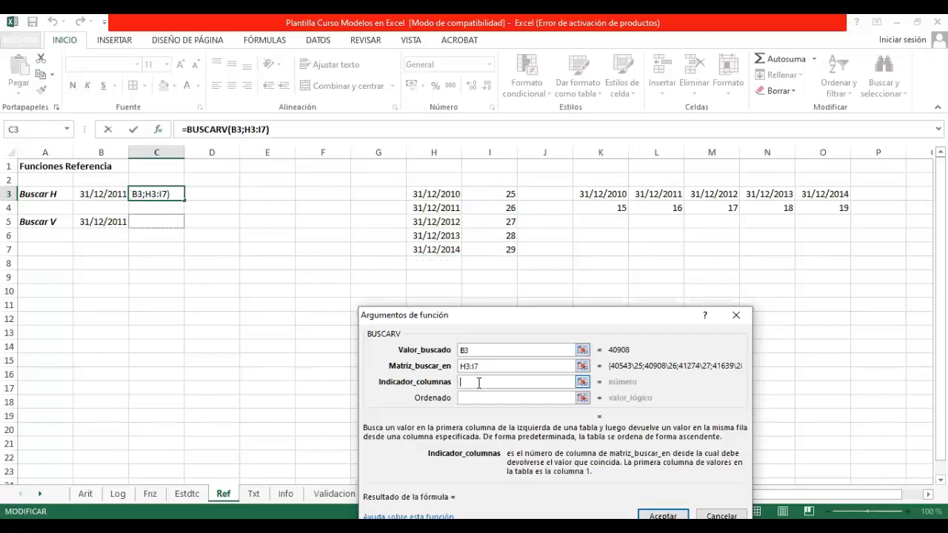
pyautogui.write('2')
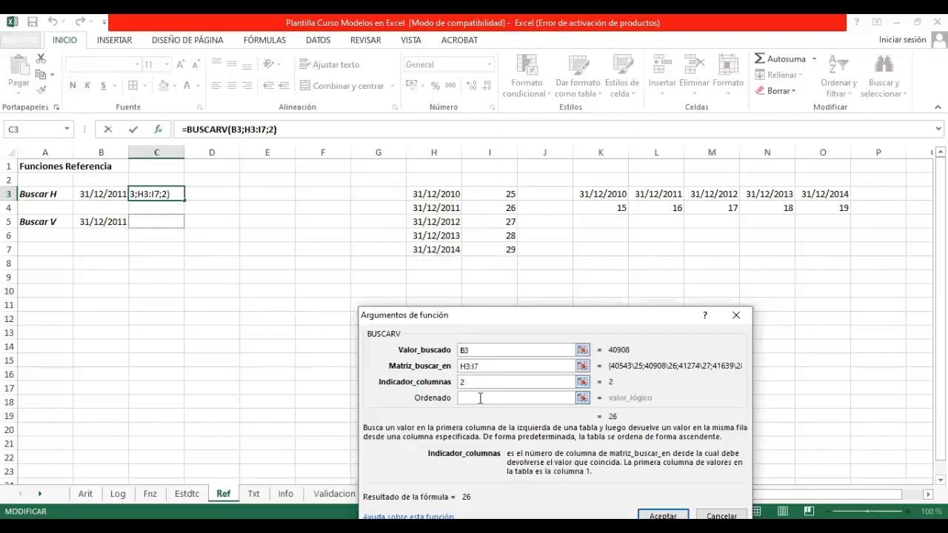
pyautogui.click(480, 397)
pyautogui.write('falso')
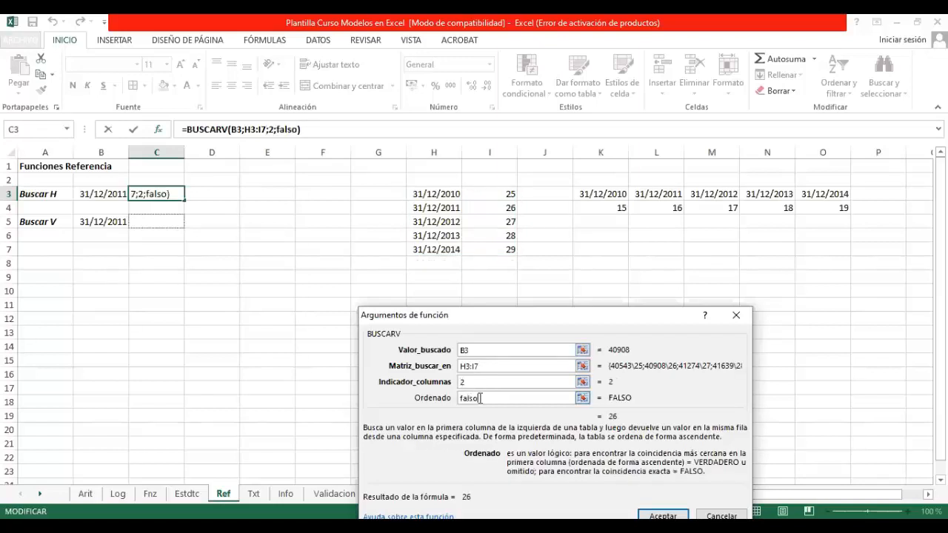
pyautogui.click(663, 516)
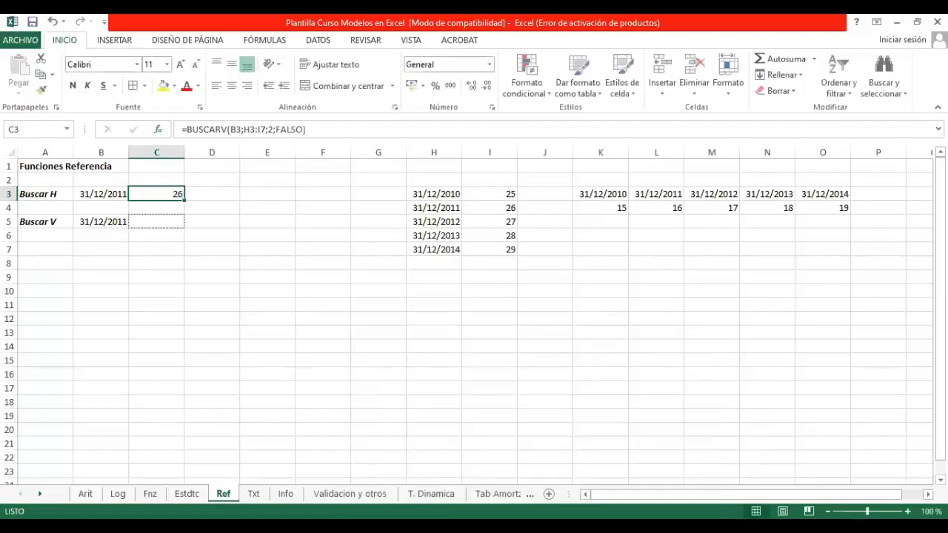
pyautogui.click(434, 208)
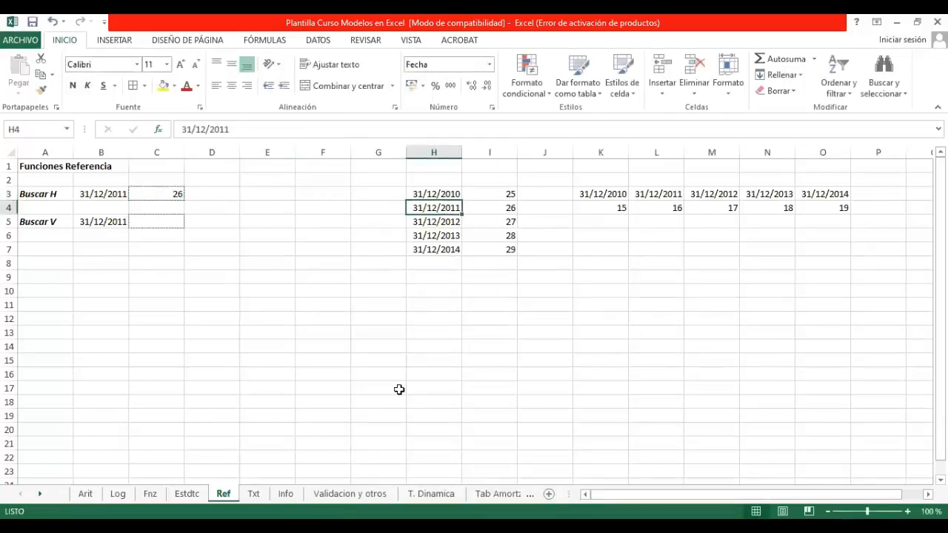
pyautogui.click(501, 206)
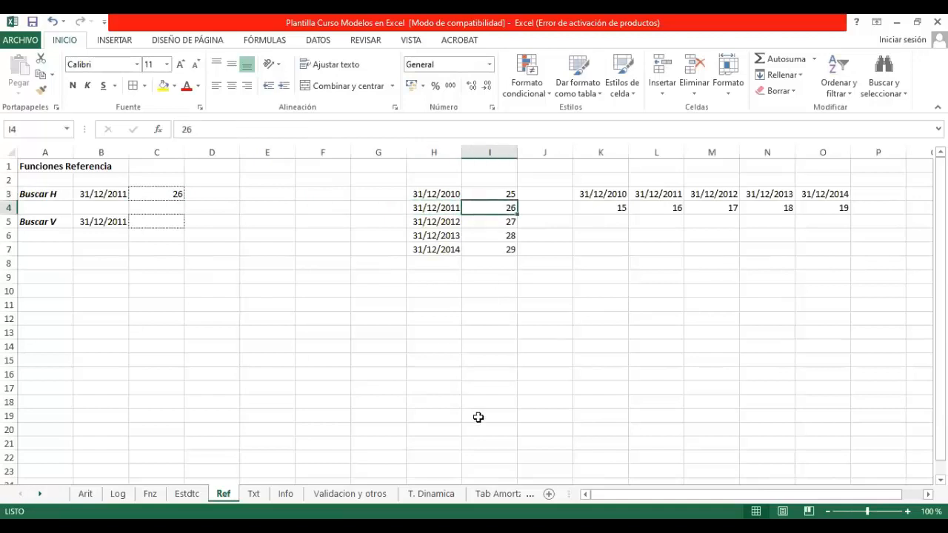
# Step: Change the lookup date in B3 to 31/12/2014 and check the BUSCARV formula in C3
pyautogui.click(103, 191)
pyautogui.click(255, 129)
pyautogui.press('BackSpace')
pyautogui.write('4')
pyautogui.press('Return')
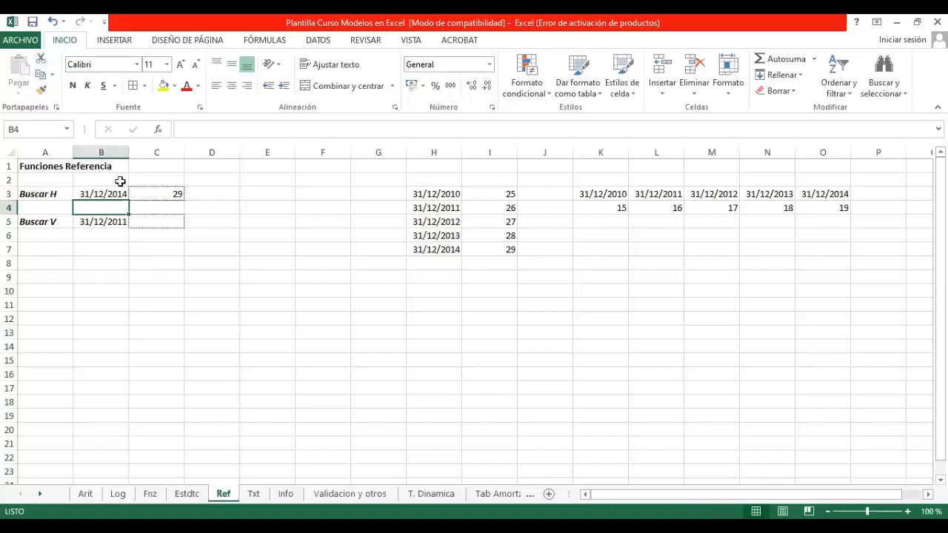
pyautogui.click(177, 194)
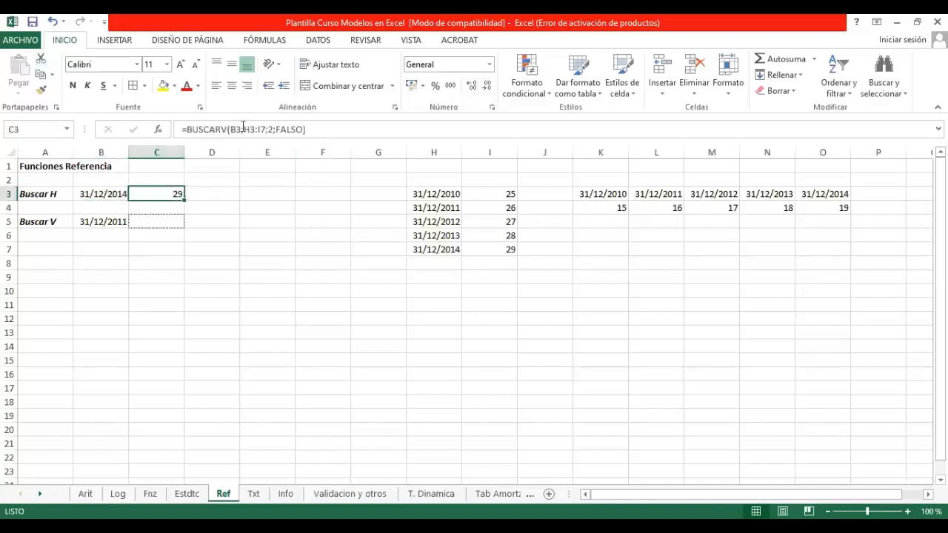
pyautogui.click(294, 277)
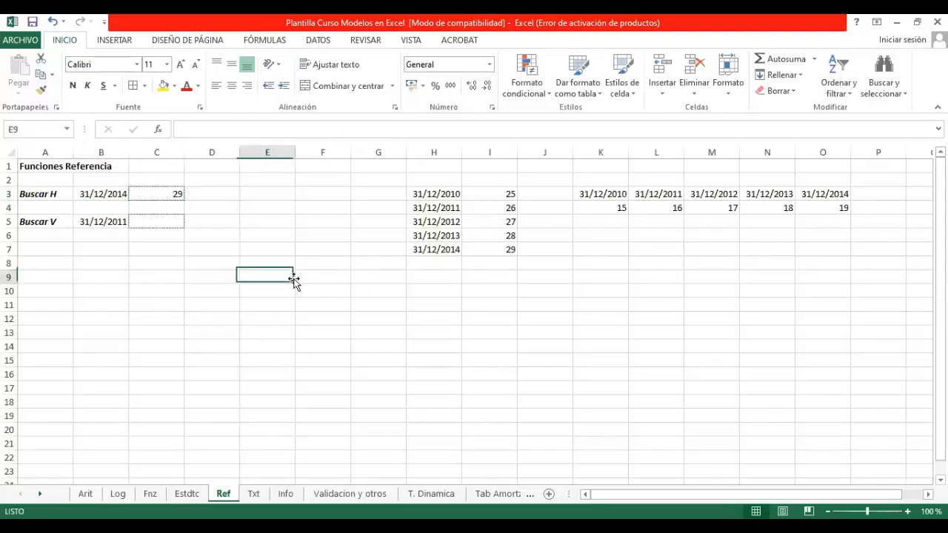
# Step: Move the BUSCARV formula text from C3 to C5 beside Buscar V, leaving its references as written
pyautogui.click(177, 222)
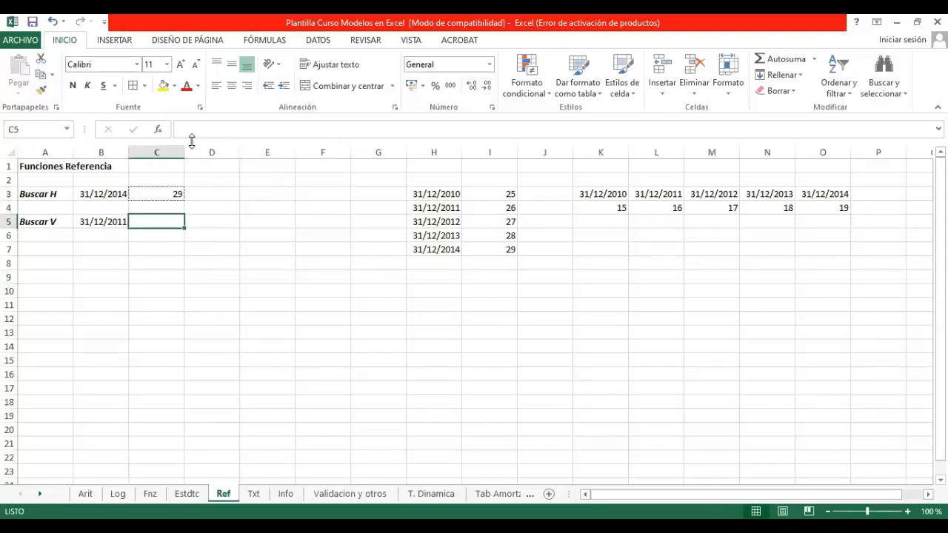
pyautogui.click(170, 188)
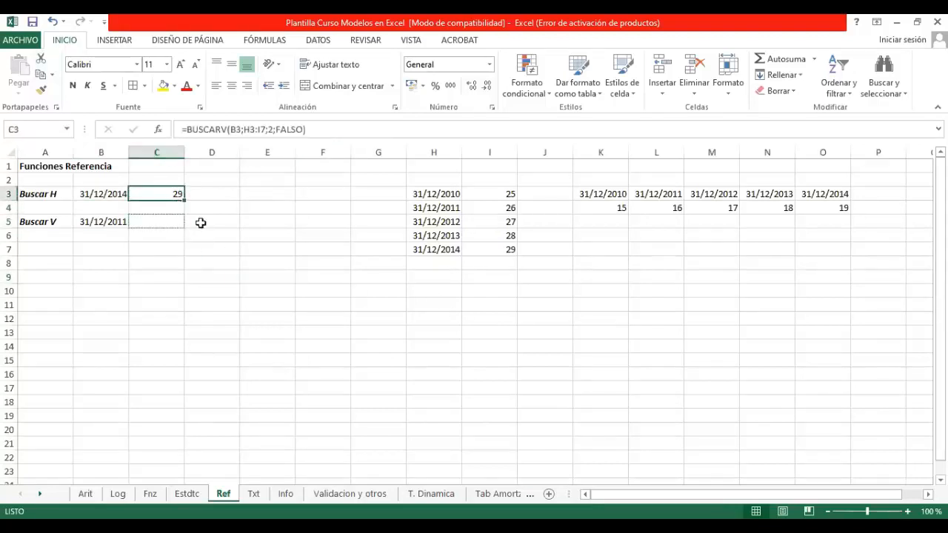
pyautogui.moveTo(322, 129); pyautogui.dragTo(80, 124)
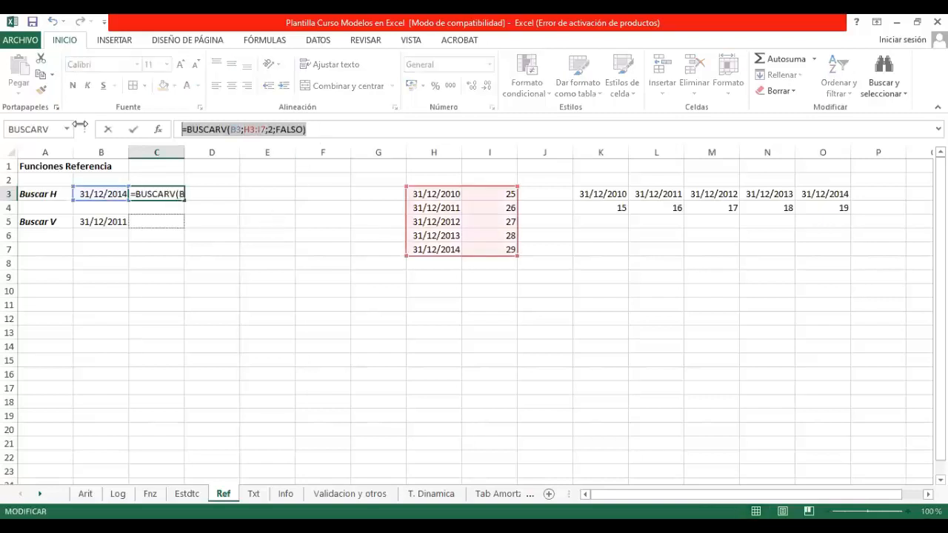
pyautogui.press('BackSpace')
pyautogui.press('Return')
pyautogui.press('Down')
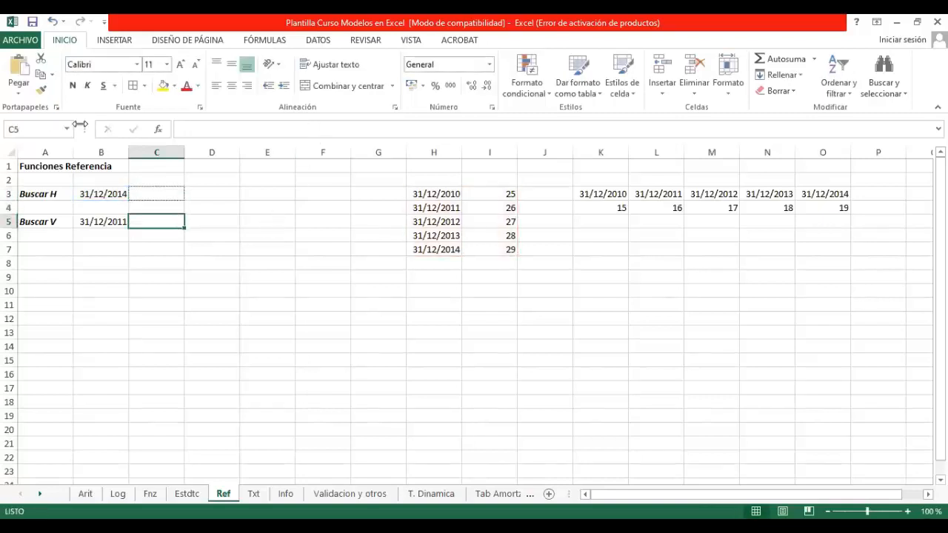
pyautogui.hotkey('ctrl', 'v')
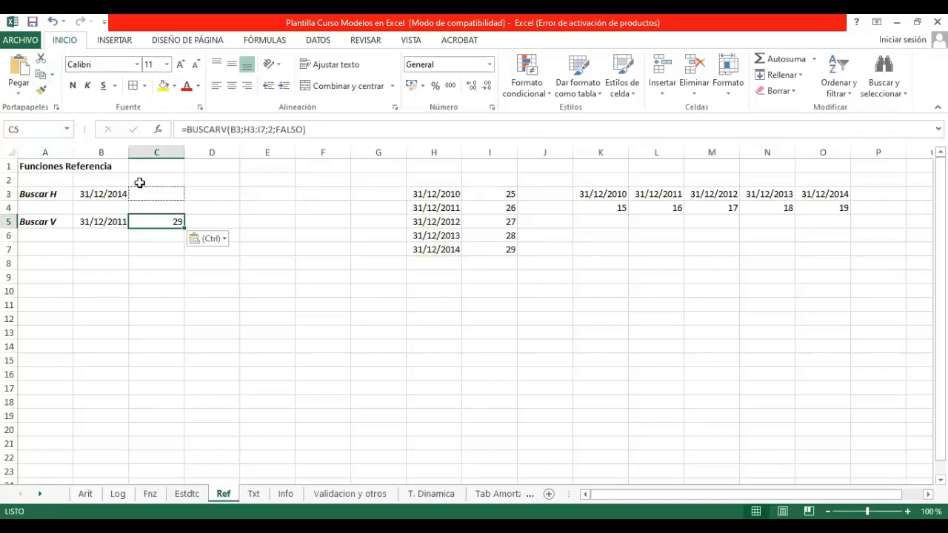
# Step: Begin a BUSCARH formula in C3 beside Buscar H, choosing the function from the suggestions for buscar
pyautogui.click(144, 188)
pyautogui.click(251, 133)
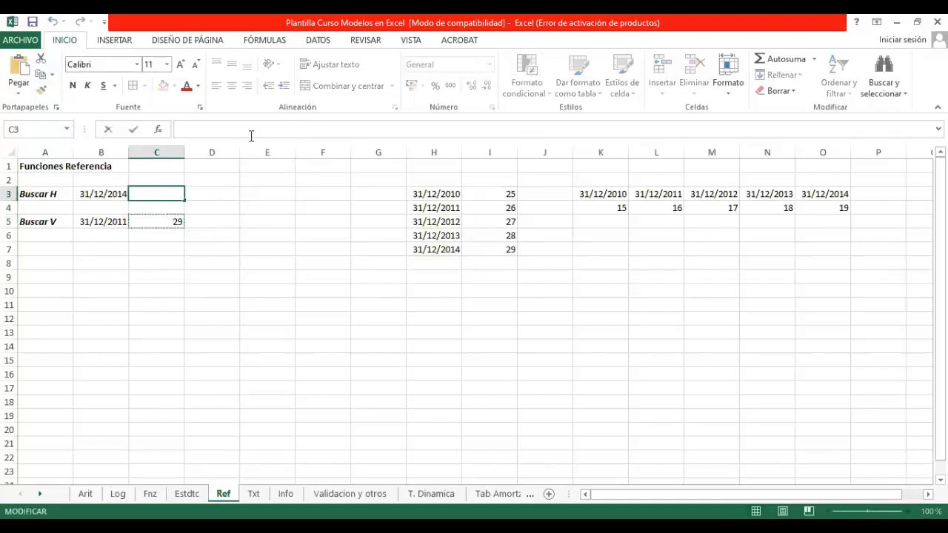
pyautogui.write('=b')
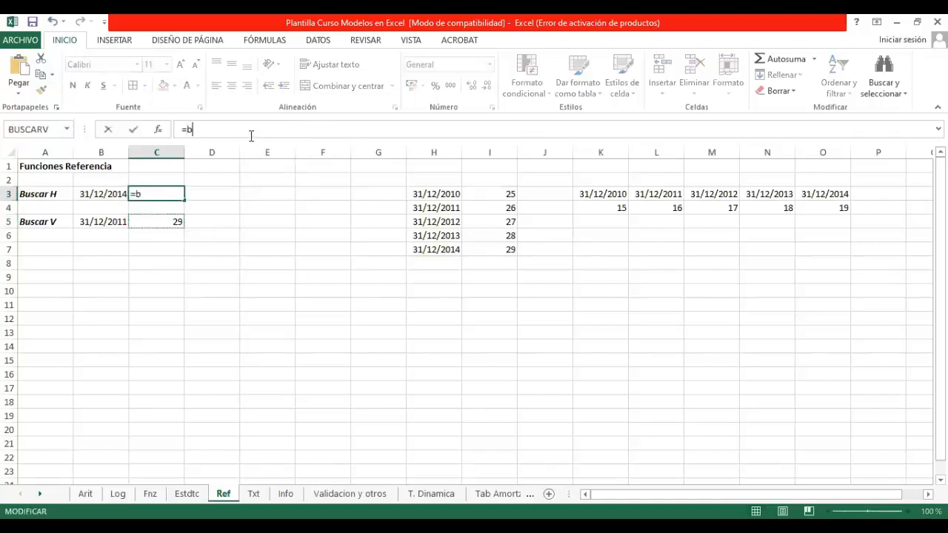
pyautogui.write('uscar')
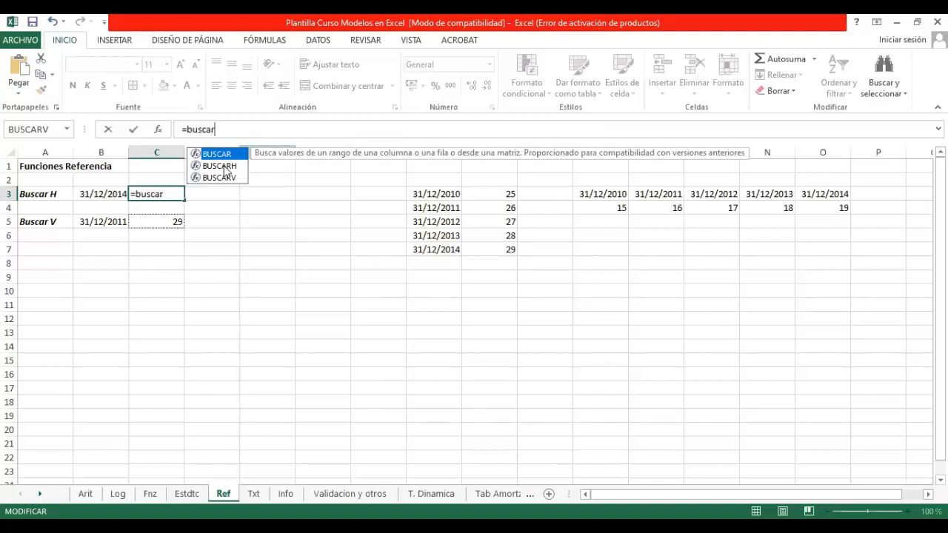
pyautogui.doubleClick(222, 166)
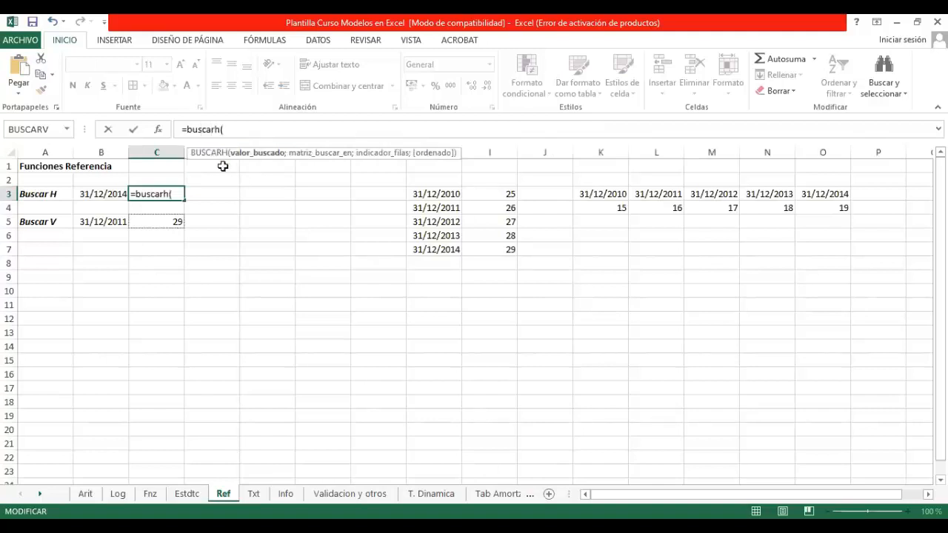
pyautogui.click(598, 194)
pyautogui.moveTo(677, 198); pyautogui.dragTo(804, 203)
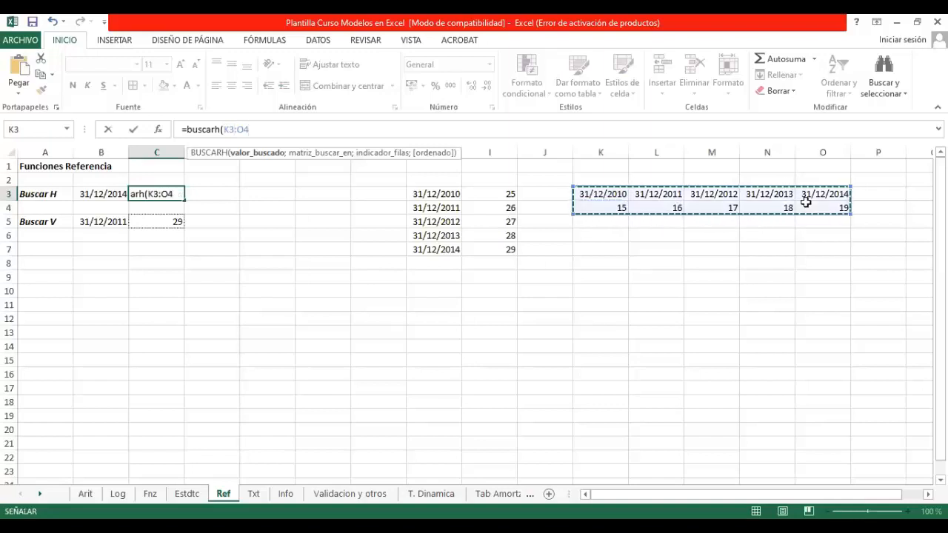
pyautogui.press('BackSpace')
pyautogui.press('BackSpace')
pyautogui.press('BackSpace')
pyautogui.press('BackSpace')
pyautogui.press('BackSpace')
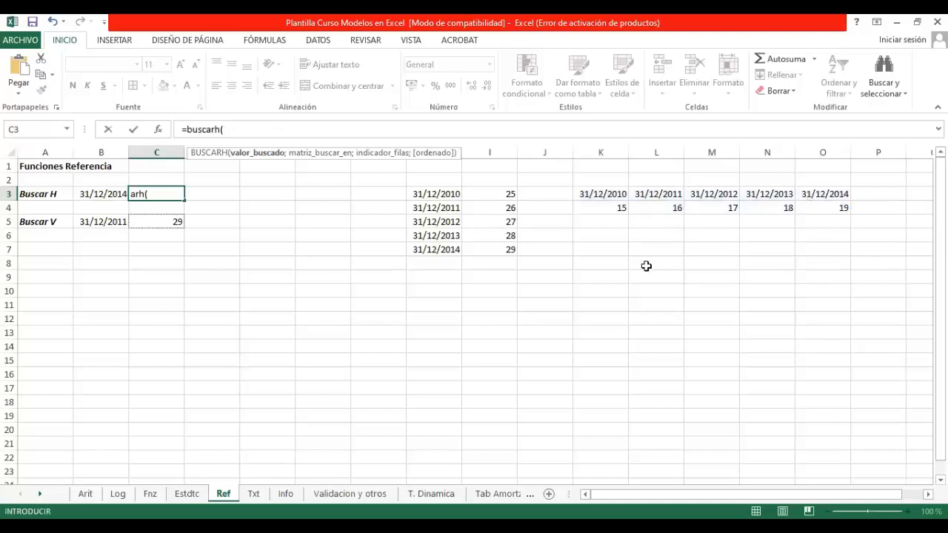
# Step: Give BUSCARH the date cell B3 as lookup value and the horizontal table K3:O4 as its search matrix
pyautogui.click(111, 193)
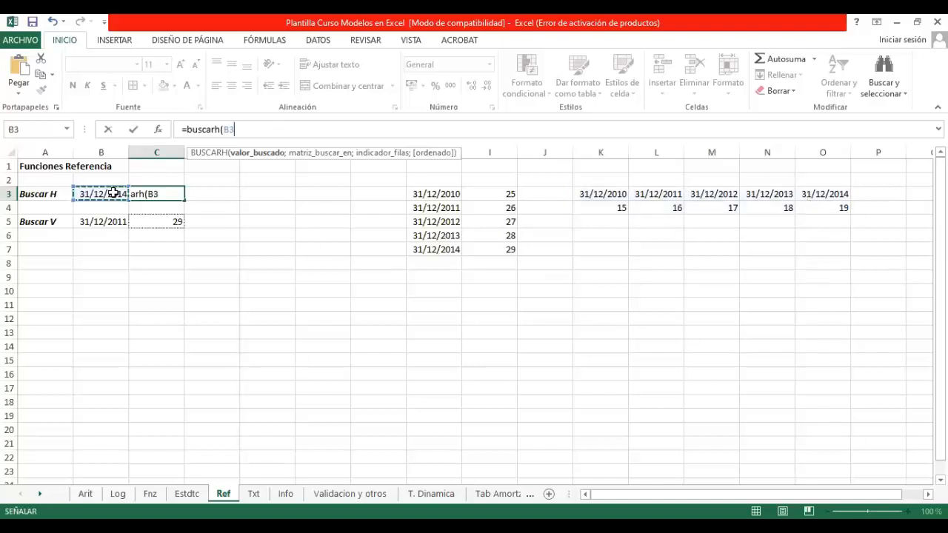
pyautogui.write(';')
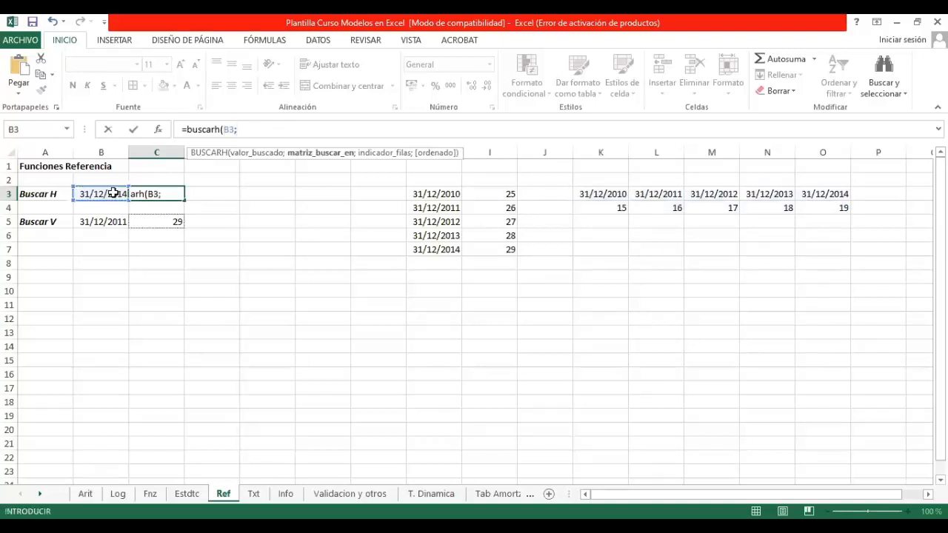
pyautogui.click(597, 192)
pyautogui.moveTo(804, 202); pyautogui.dragTo(812, 200)
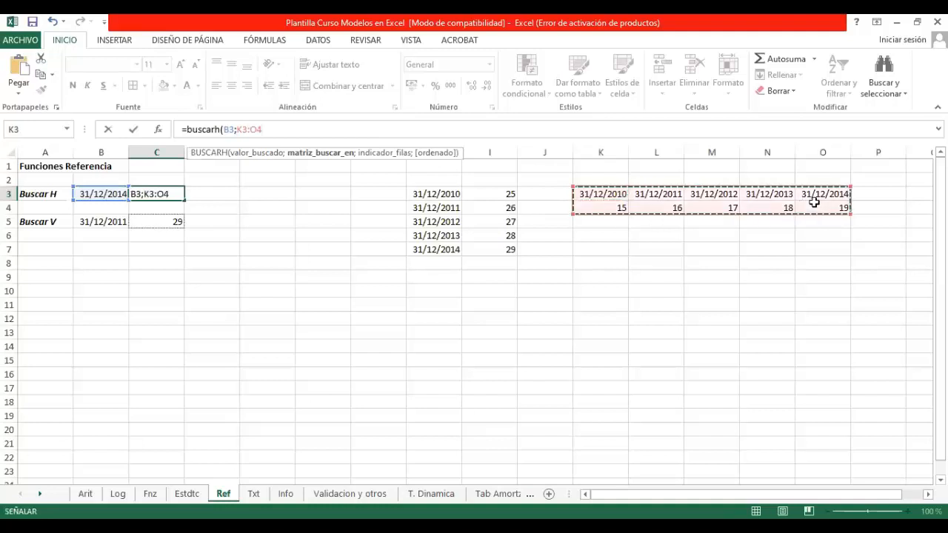
pyautogui.press('Return')
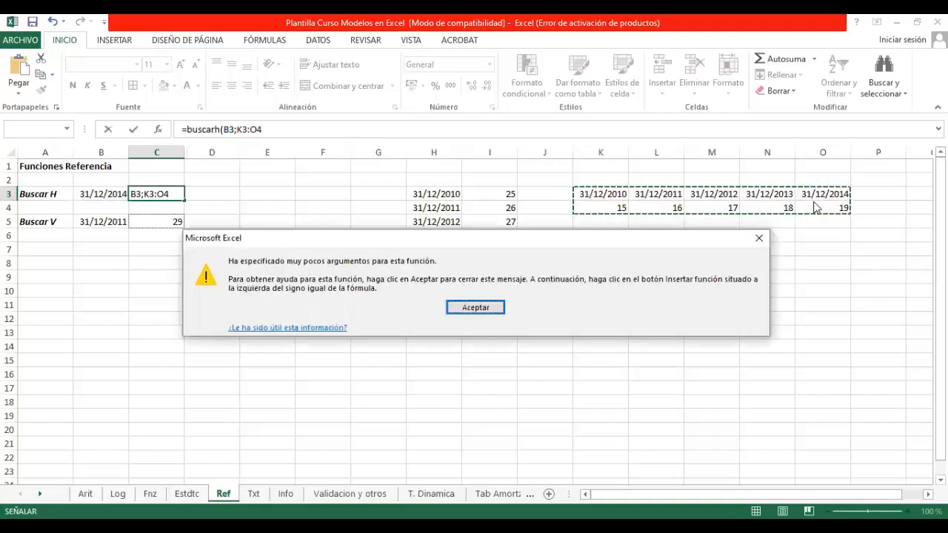
pyautogui.press('Return')
# Step: Complete the BUSCARH formula in C3 with row index 2 and falso, and enter it
pyautogui.click(273, 123)
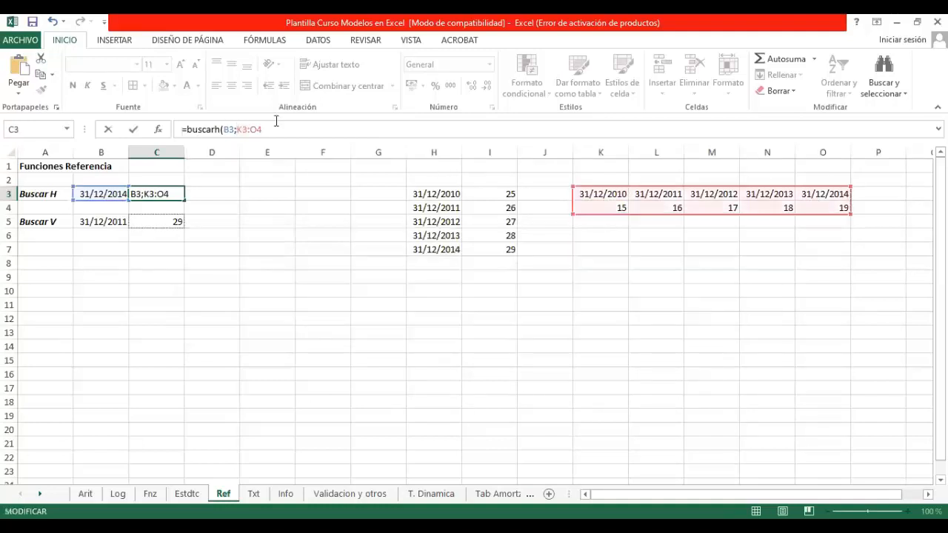
pyautogui.click(275, 129)
pyautogui.write(';')
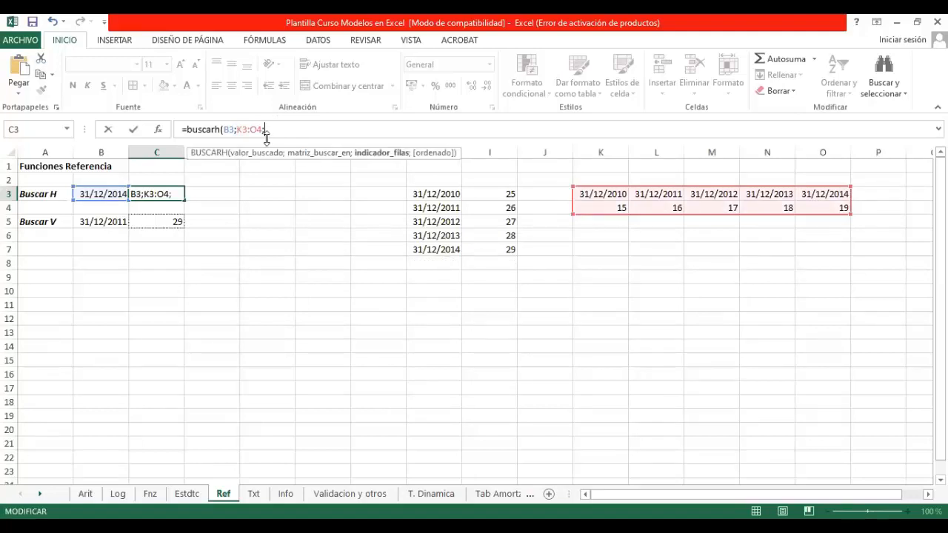
pyautogui.write('2')
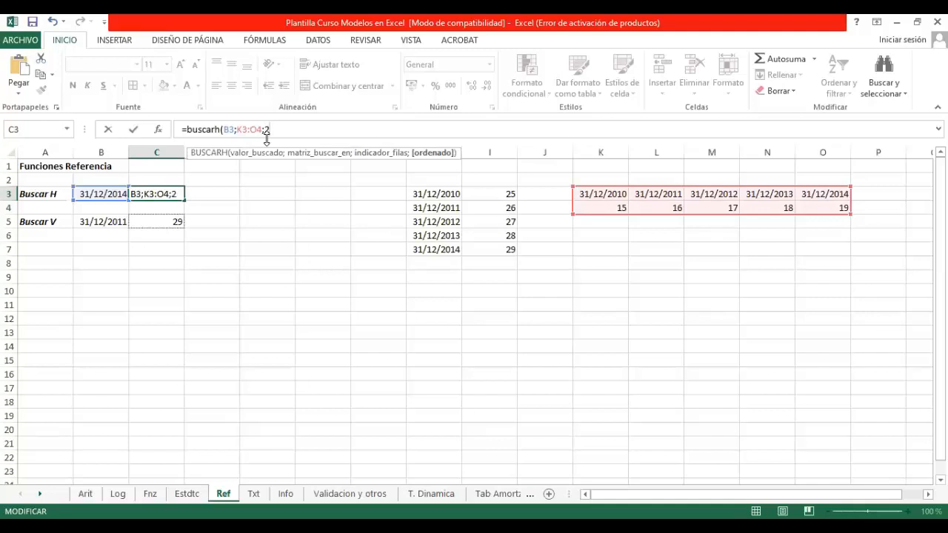
pyautogui.write(';falso)')
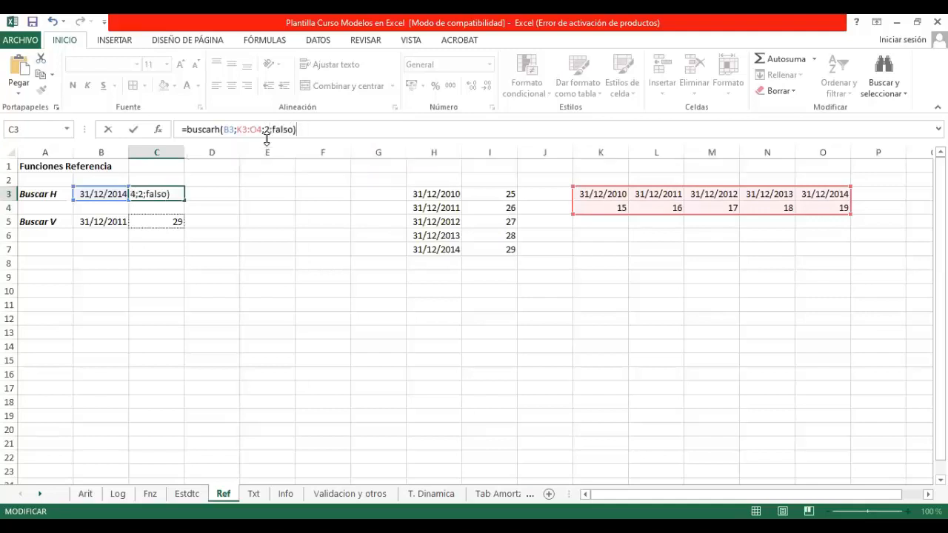
pyautogui.press('Return')
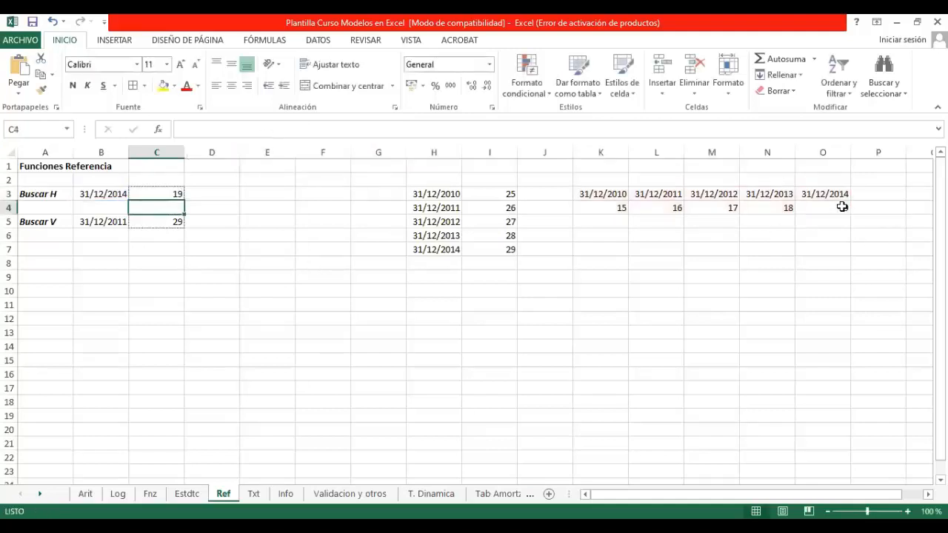
# Step: Check the matching value in O4 and change the lookup date in B3 to 31/12/2011
pyautogui.click(842, 206)
pyautogui.click(115, 194)
pyautogui.click(278, 125)
pyautogui.press('BackSpace')
pyautogui.write('1')
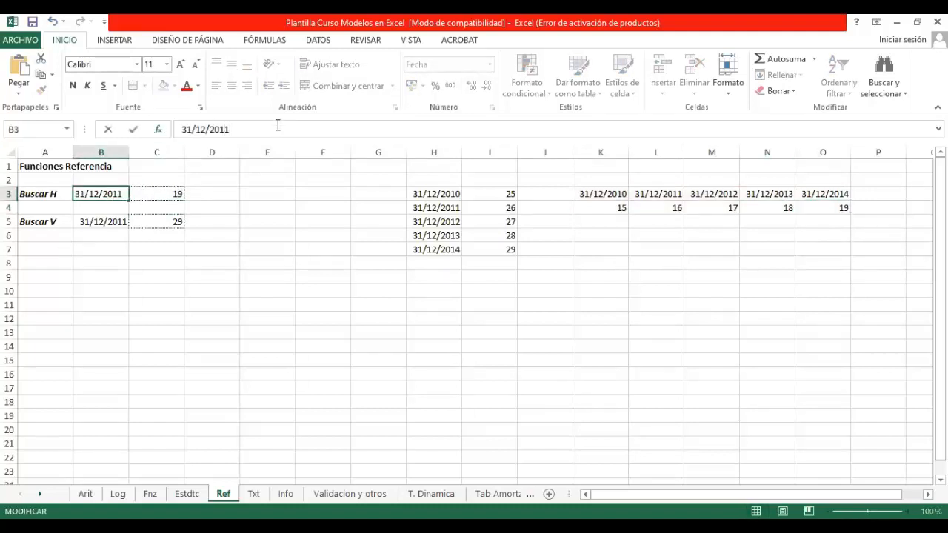
pyautogui.press('Return')
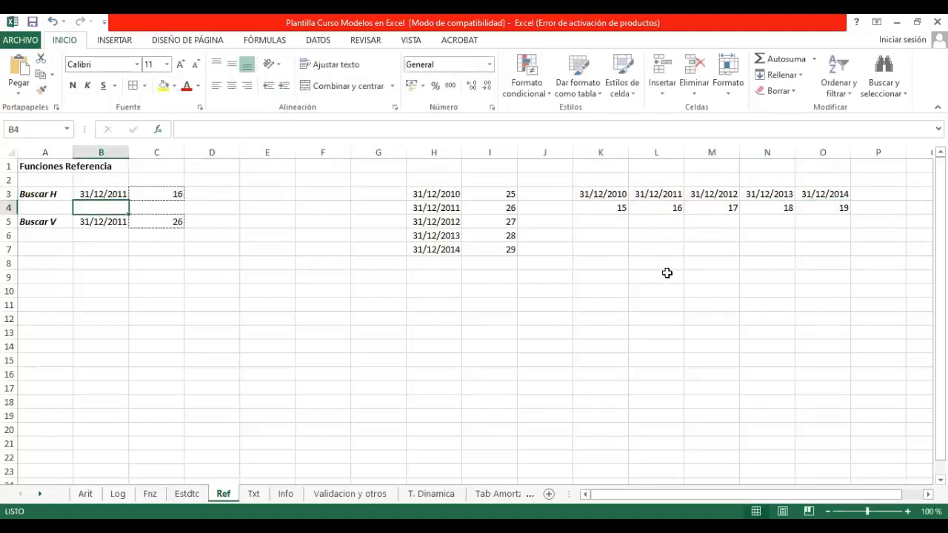
# Step: Examine the lookup value and search matrix used by the BUSCARV formula in C5
pyautogui.click(170, 223)
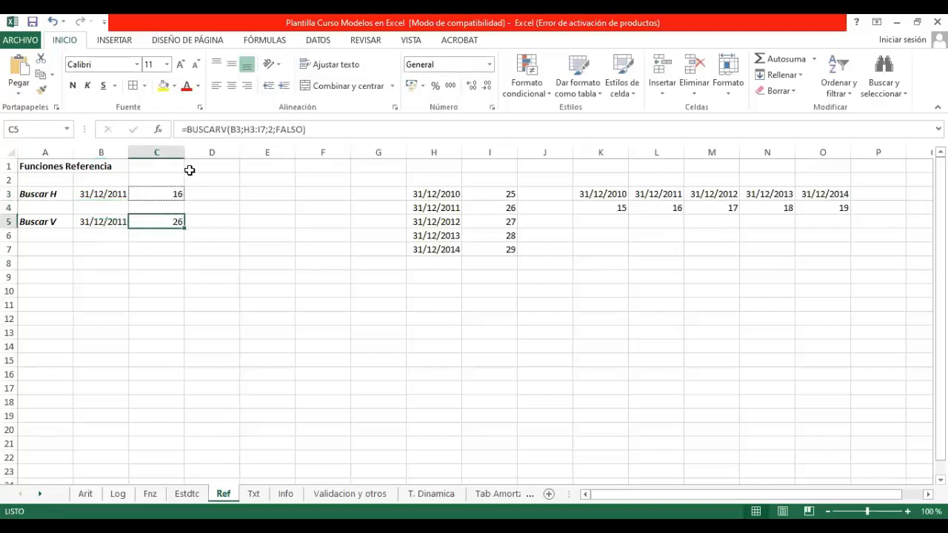
pyautogui.click(241, 130)
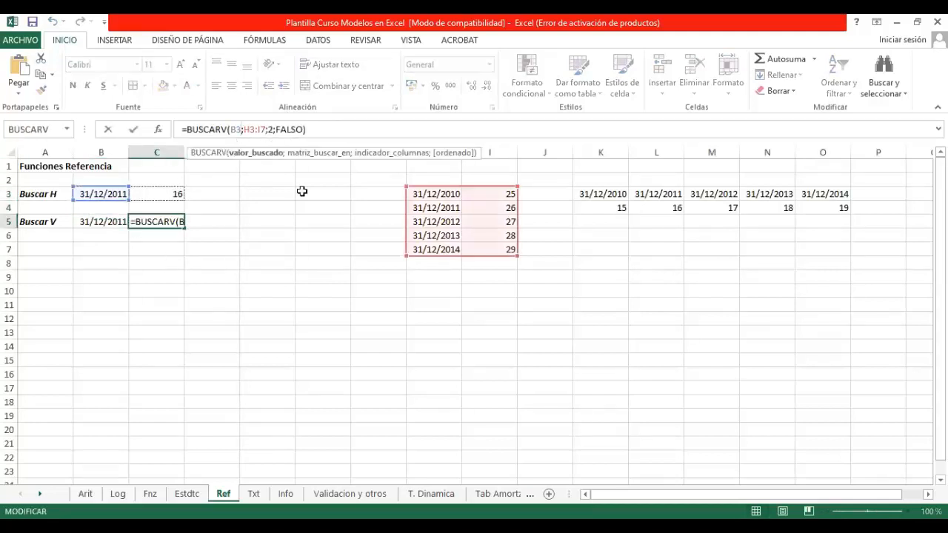
pyautogui.press('Return')
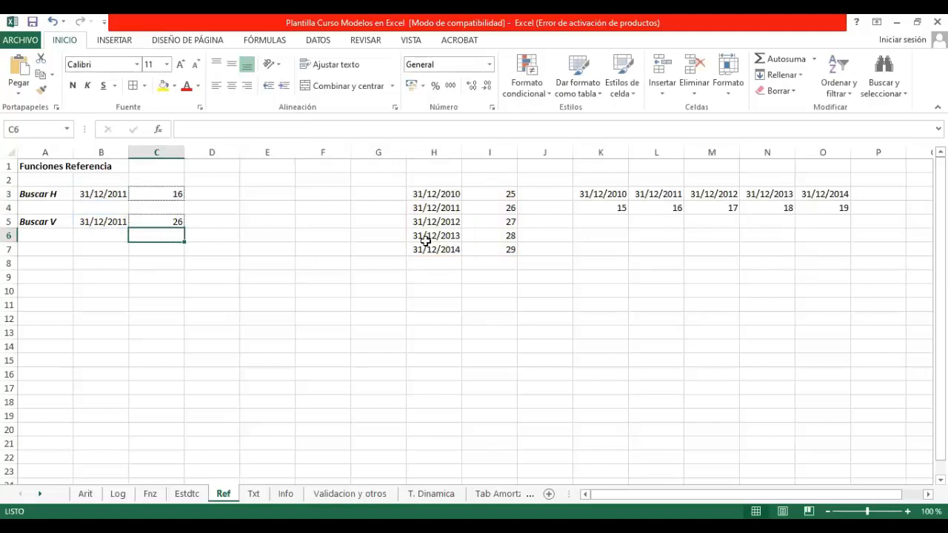
# Step: Change the Buscar H lookup date in B3 to 31/12/2012
pyautogui.click(172, 189)
pyautogui.click(117, 196)
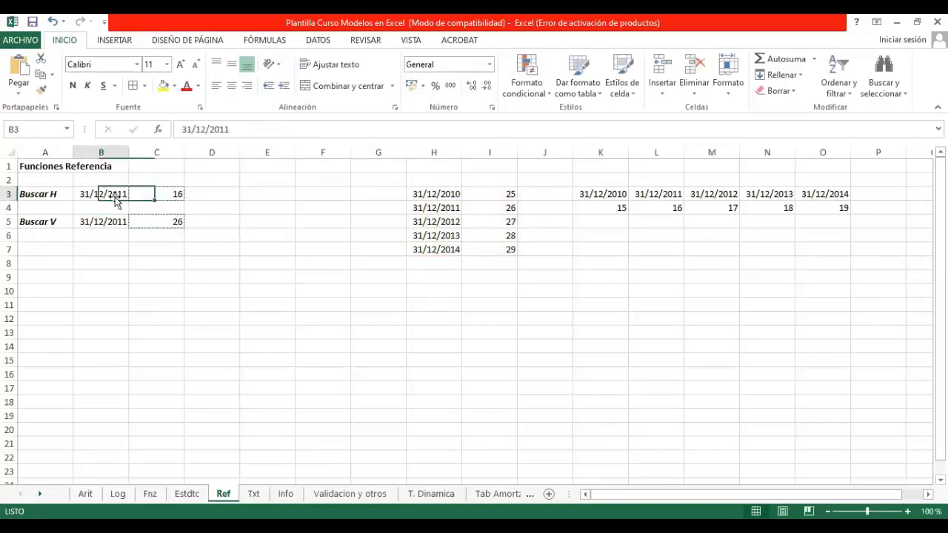
pyautogui.click(255, 133)
pyautogui.press('BackSpace')
pyautogui.write('2')
pyautogui.press('Return')
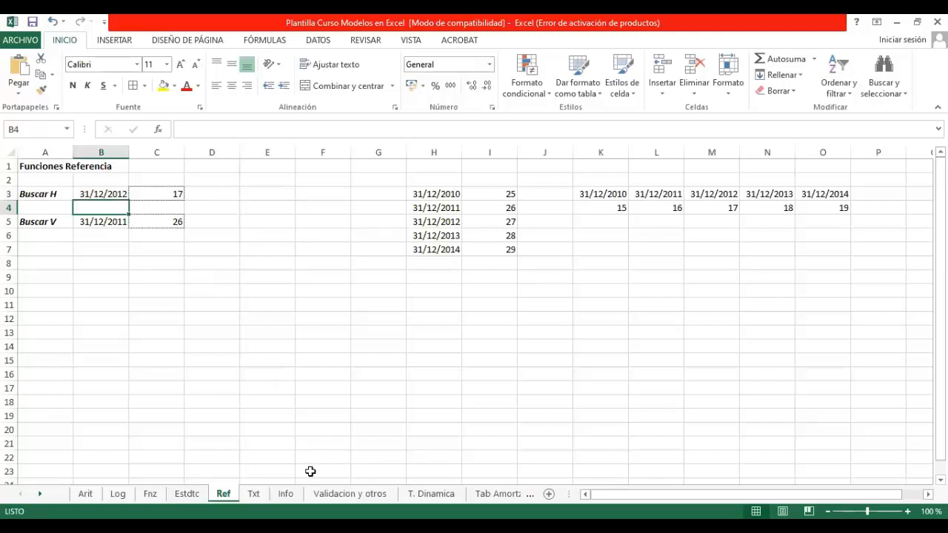
# Step: Switch to the Txt sheet and insert the EXTRAE function in B4, finding it by searching for extrae
pyautogui.click(254, 493)
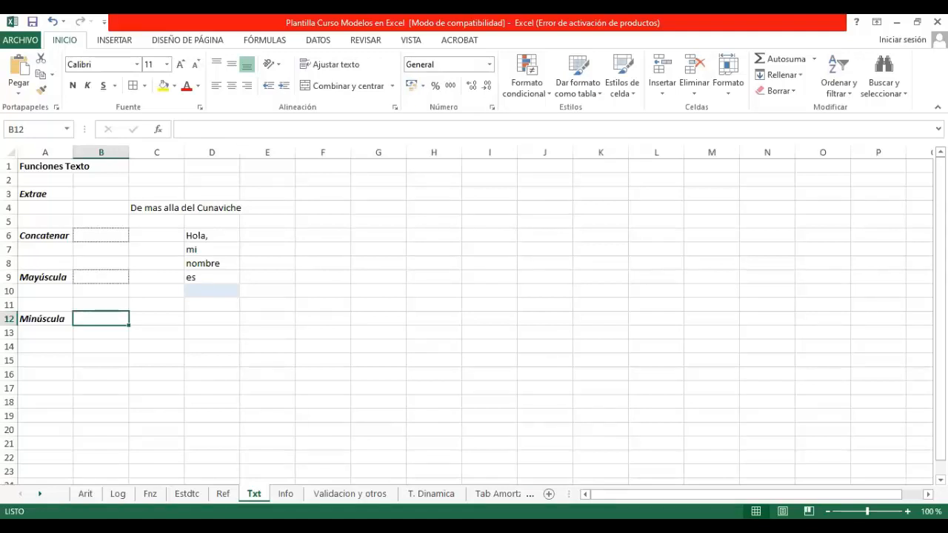
pyautogui.click(99, 207)
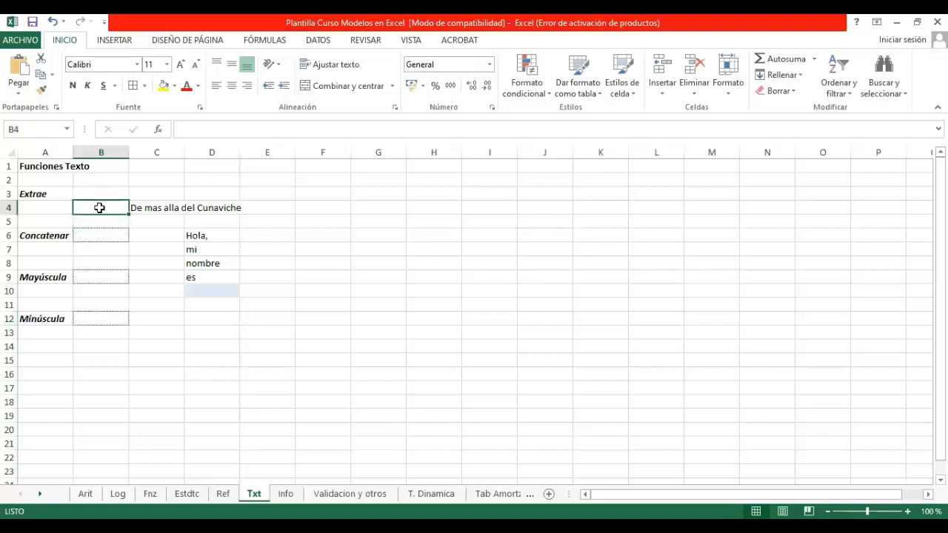
pyautogui.click(167, 128)
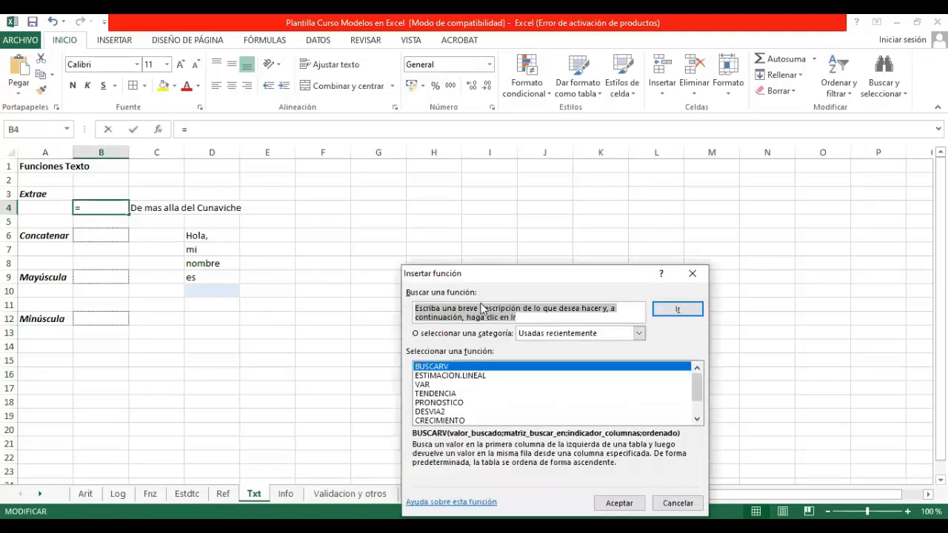
pyautogui.write('extrae')
pyautogui.press('Return')
pyautogui.press('Return')
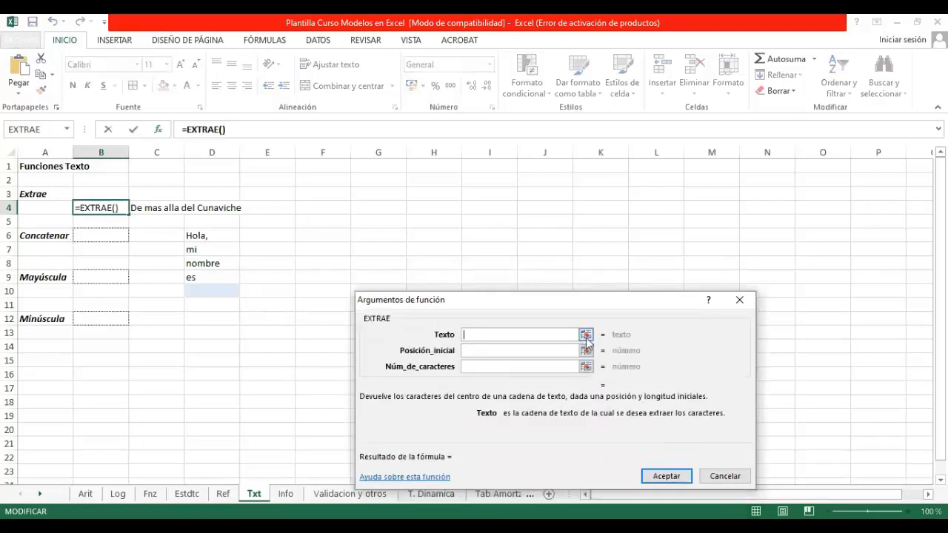
# Step: Give EXTRAE the text in C4, start position 1 and 6 characters, and accept the arguments
pyautogui.click(586, 336)
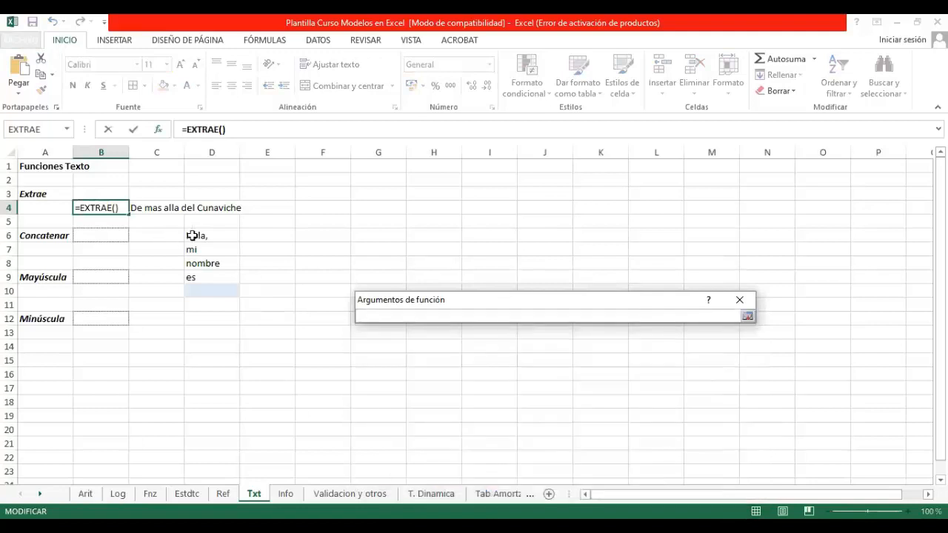
pyautogui.click(163, 207)
pyautogui.press('Return')
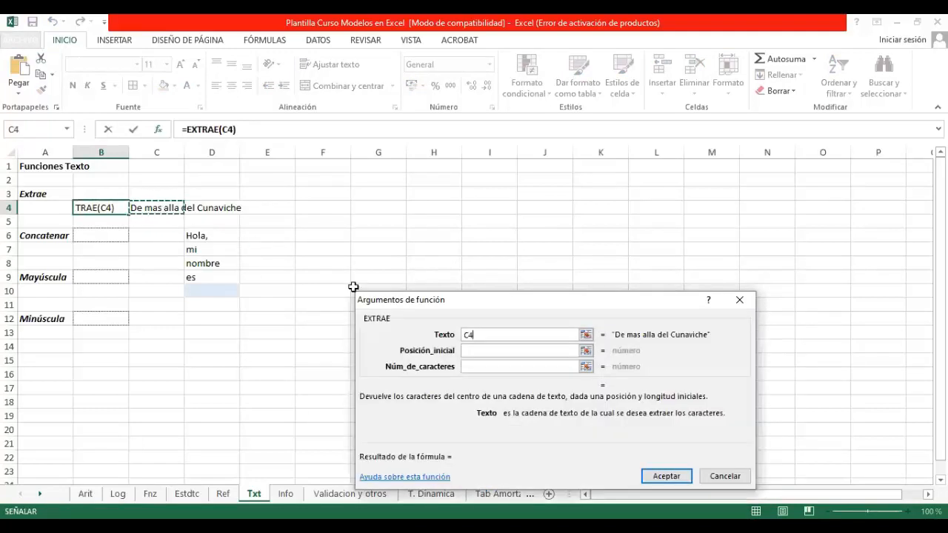
pyautogui.click(472, 353)
pyautogui.write('1')
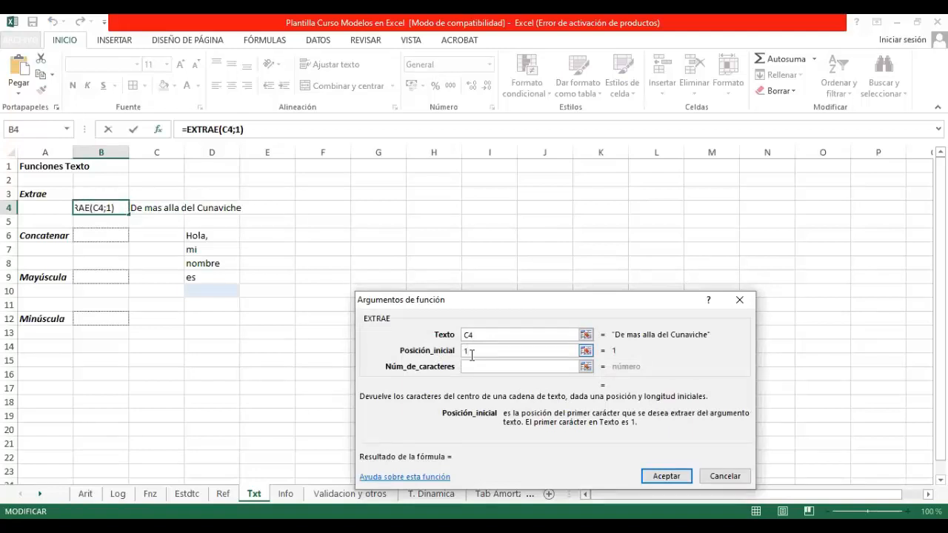
pyautogui.click(471, 366)
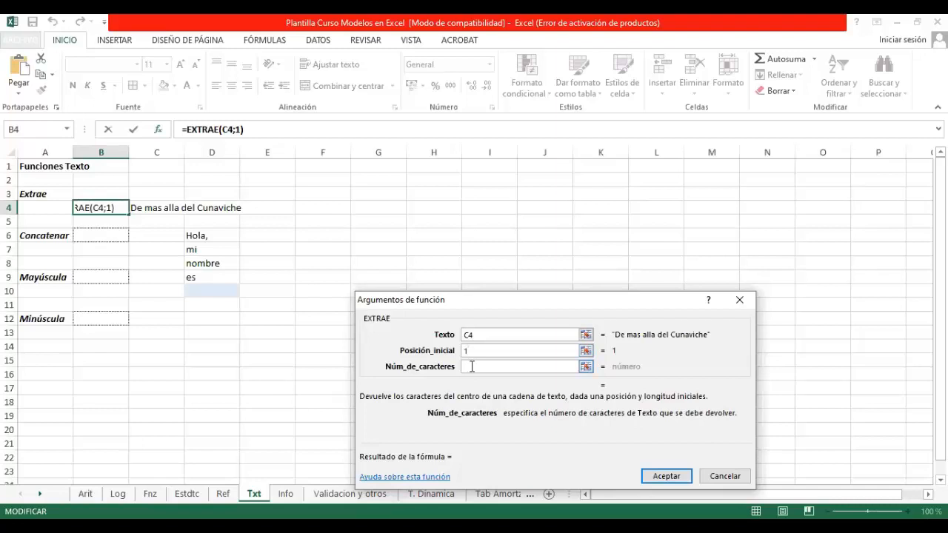
pyautogui.write('6')
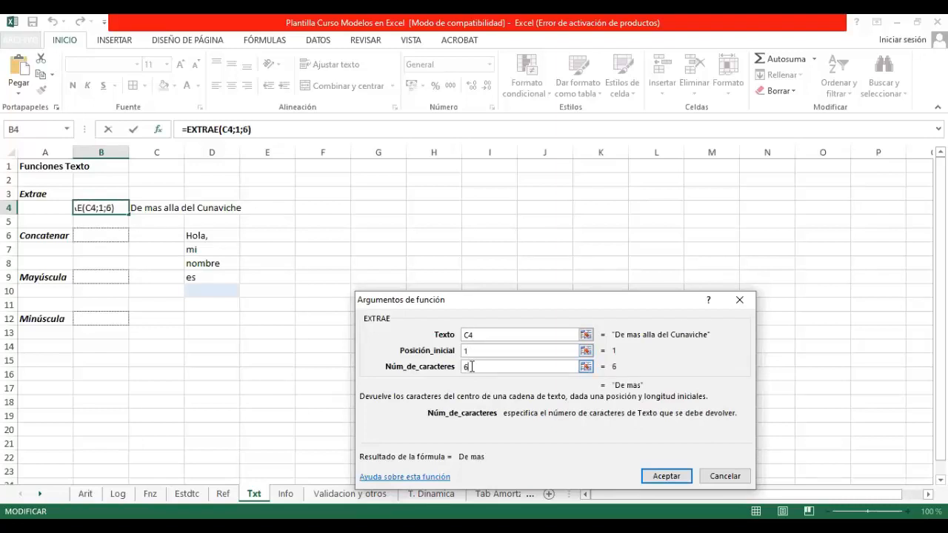
pyautogui.press('Return')
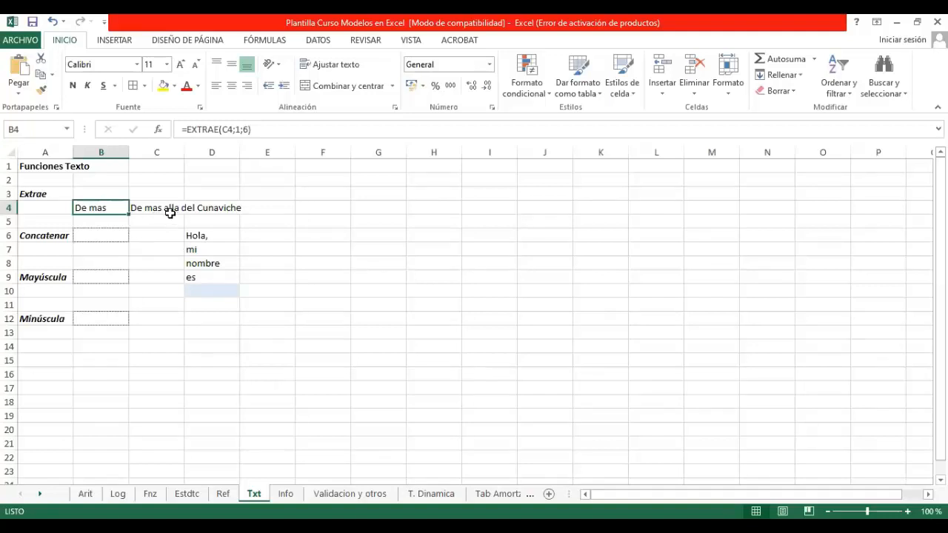
# Step: Change the number of characters in the EXTRAE formula in B4 to 11
pyautogui.click(256, 141)
pyautogui.press('BackSpace')
pyautogui.write('11')
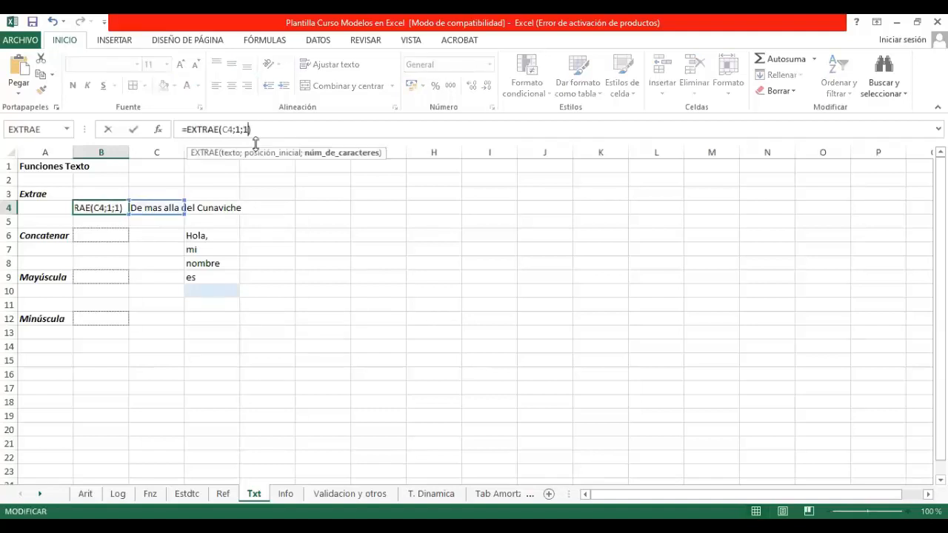
pyautogui.press('Return')
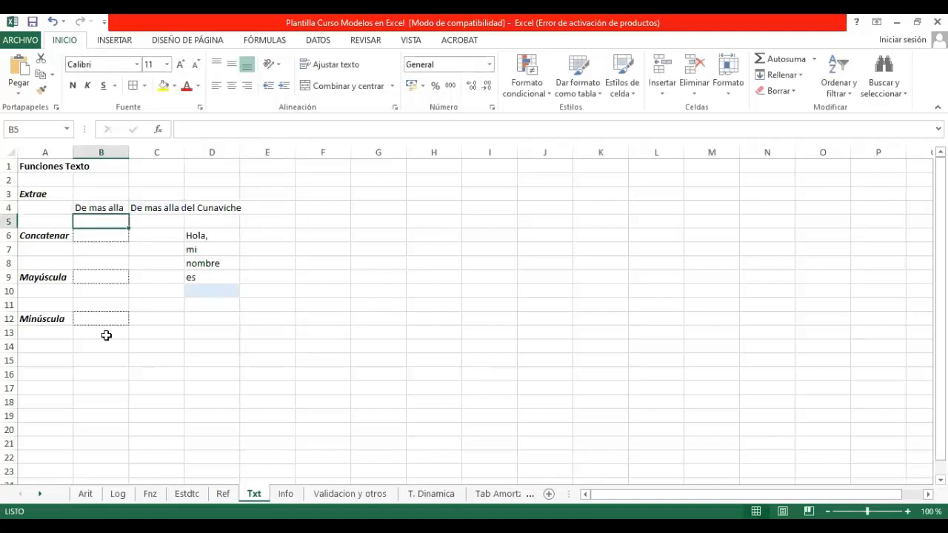
# Step: Set the EXTRAE formula in B4 to start at position 12 and return 20 characters
pyautogui.click(100, 207)
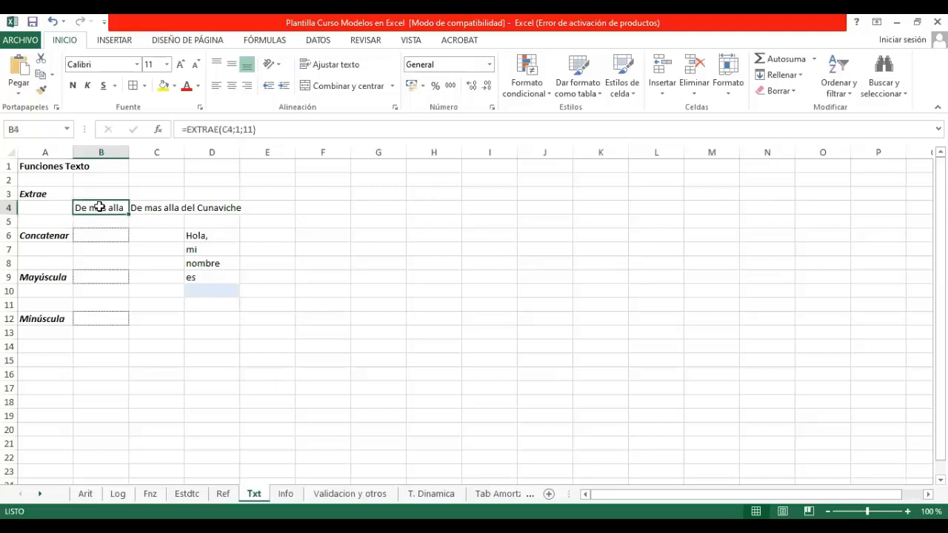
pyautogui.click(241, 129)
pyautogui.write('2')
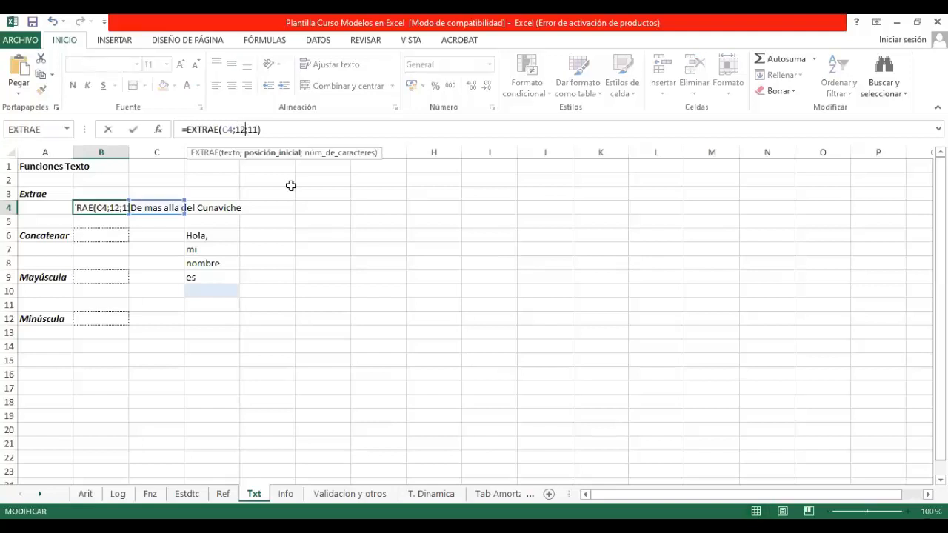
pyautogui.click(258, 129)
pyautogui.press('BackSpace')
pyautogui.press('BackSpace')
pyautogui.write('20')
pyautogui.press('Return')
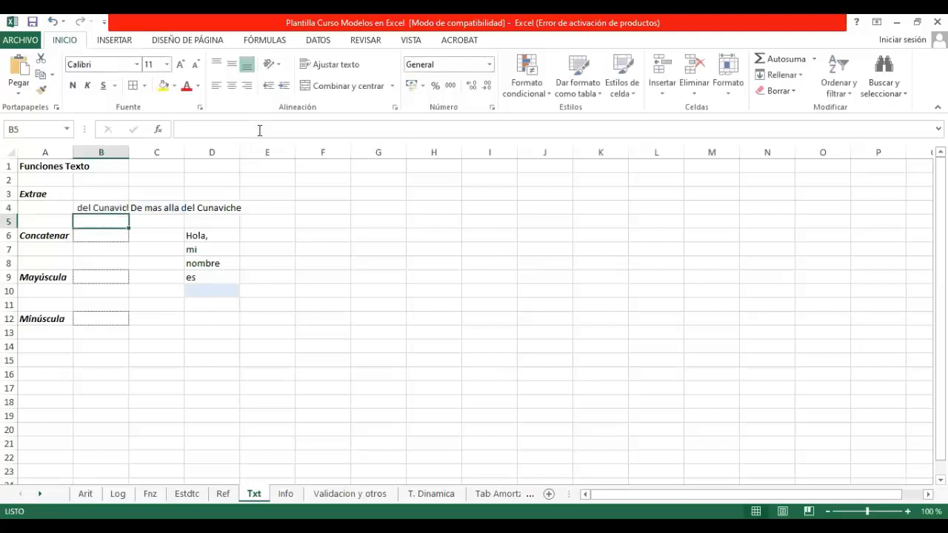
pyautogui.press('Up')
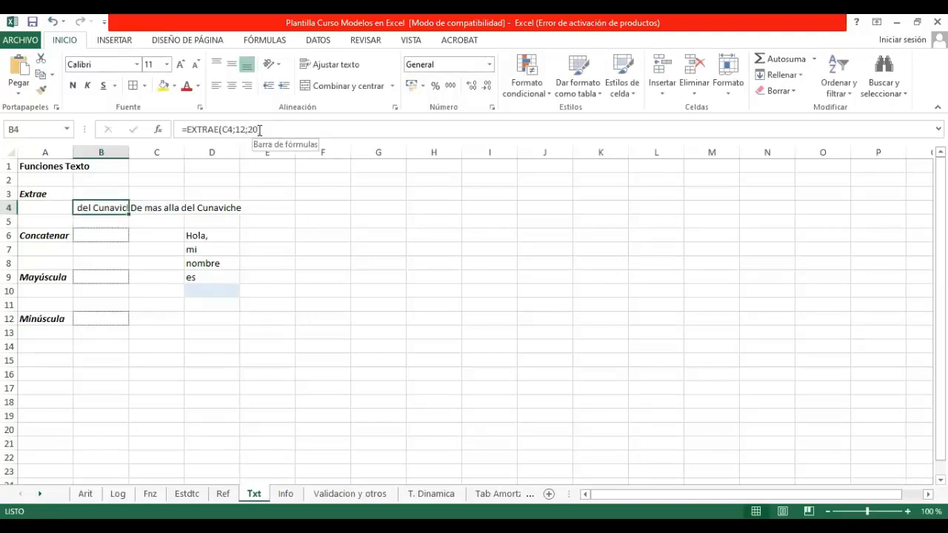
# Step: Look over the text pieces in D6:D10 and begin a concatenar formula in B6
pyautogui.click(197, 237)
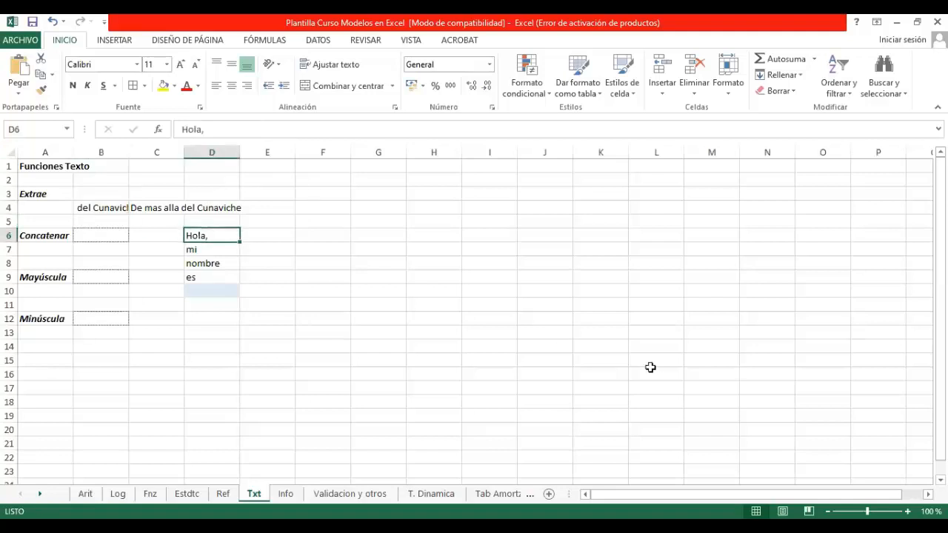
pyautogui.press('Down')
pyautogui.press('Down')
pyautogui.press('Down')
pyautogui.press('Down')
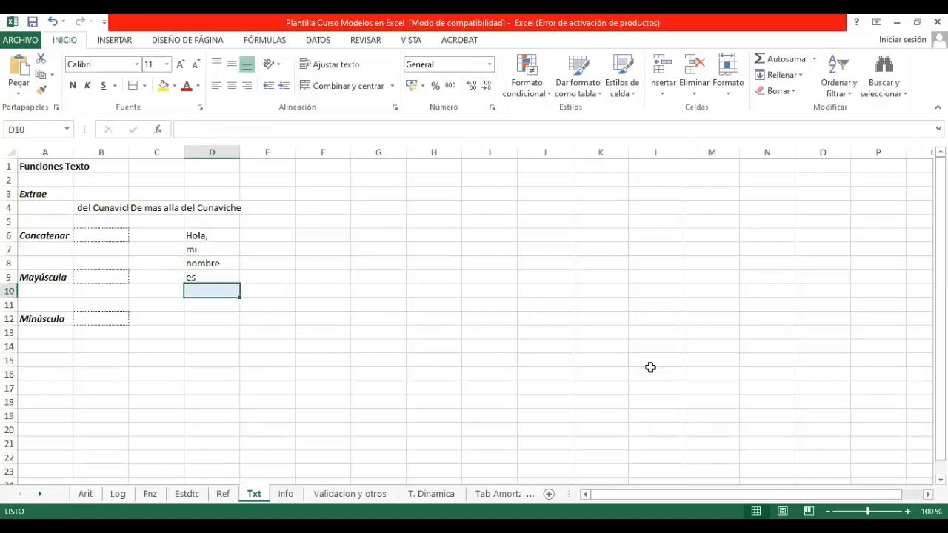
pyautogui.press('Left')
pyautogui.press('Left')
pyautogui.press('Up')
pyautogui.press('Up')
pyautogui.press('Up')
pyautogui.press('Up')
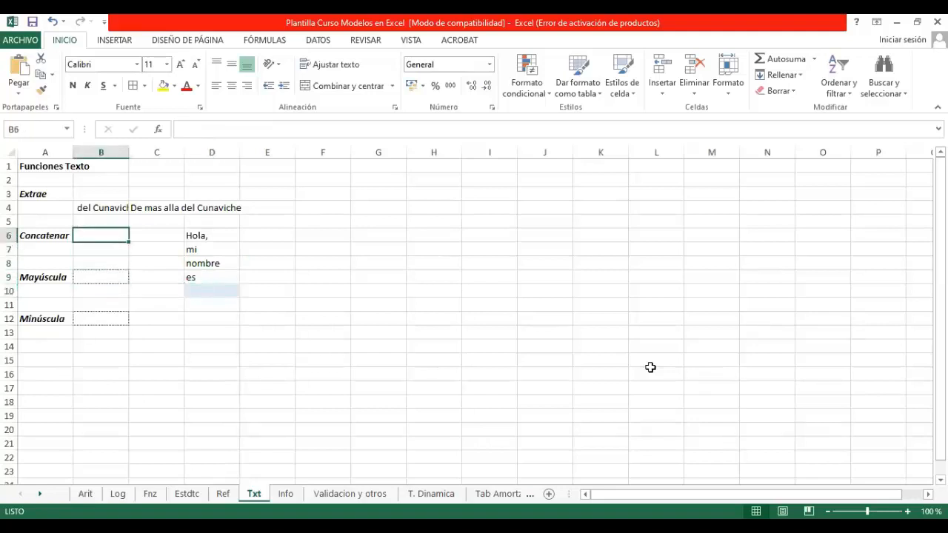
pyautogui.write('=')
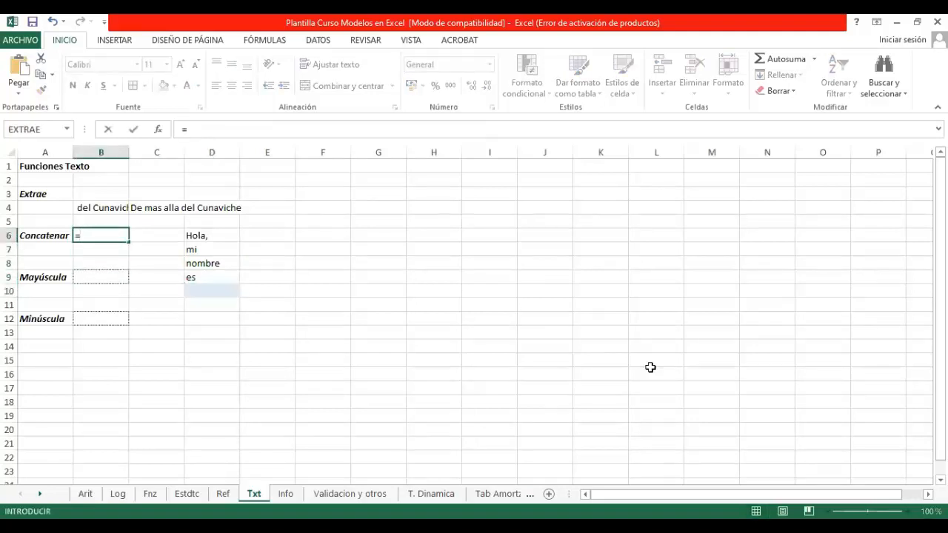
pyautogui.write('concatenar')
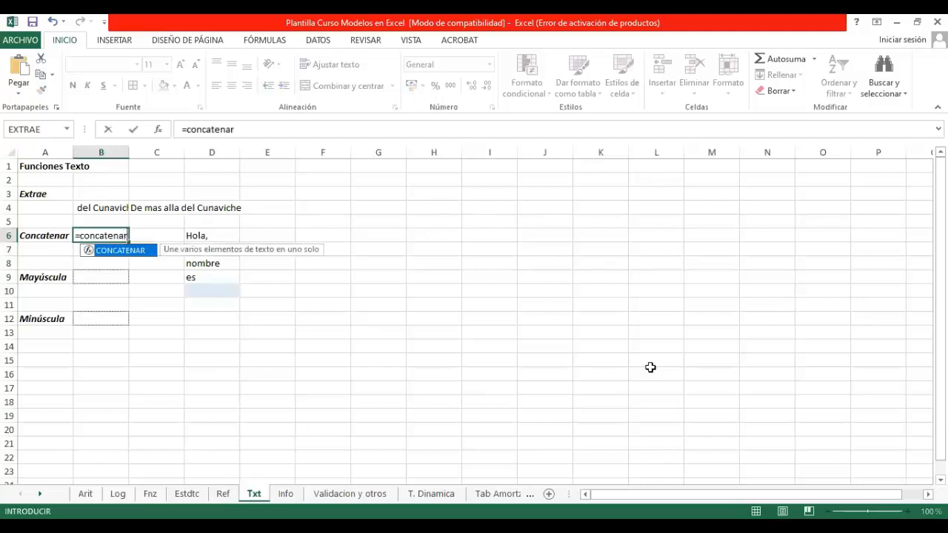
pyautogui.write('(')
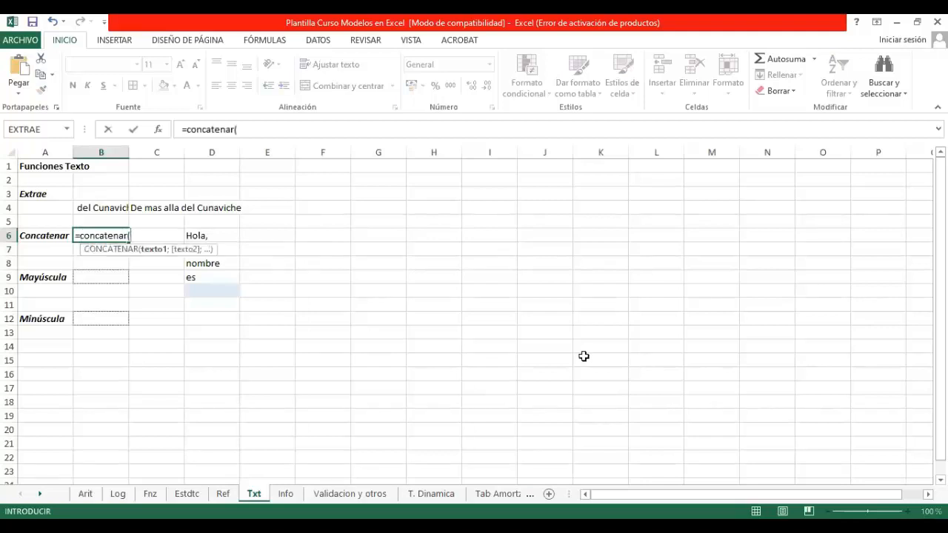
# Step: Add D6 and D7 to the concatenar formula, each followed by a quoted space as separator
pyautogui.click(200, 237)
pyautogui.write(';"')
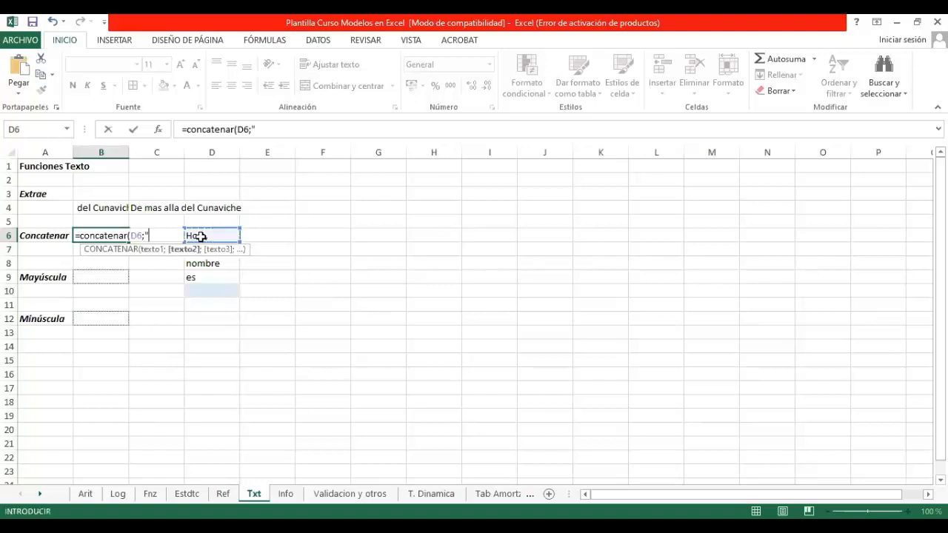
pyautogui.write(' ";')
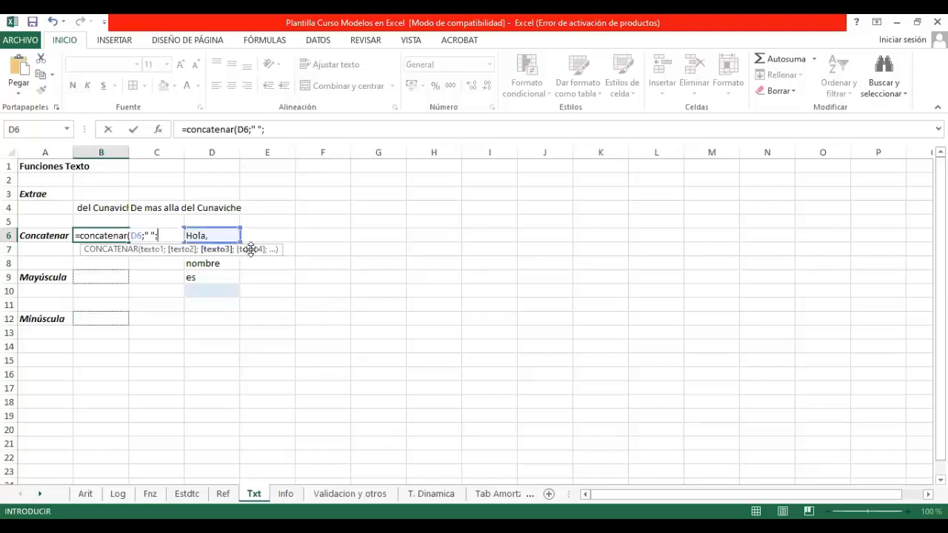
pyautogui.click(299, 255)
pyautogui.press('Left')
pyautogui.press('Left')
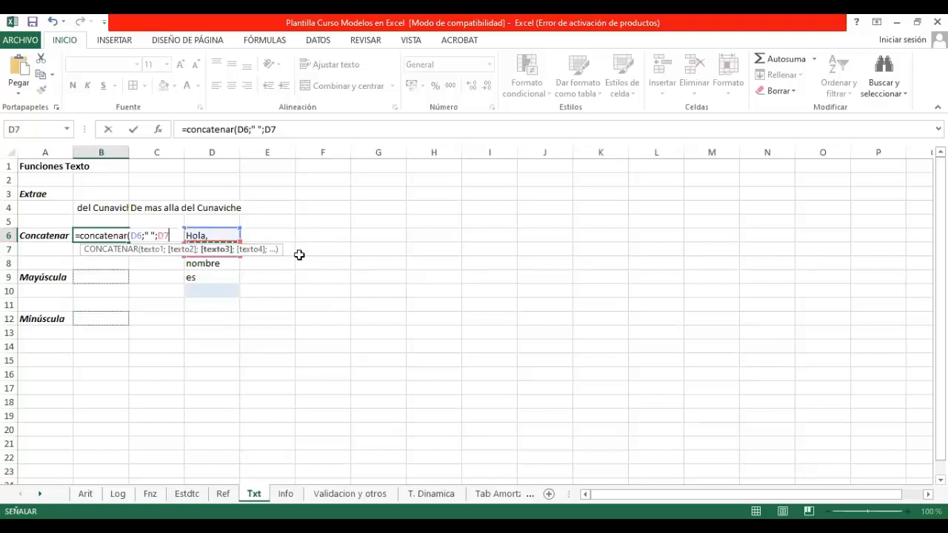
pyautogui.write(';" ')
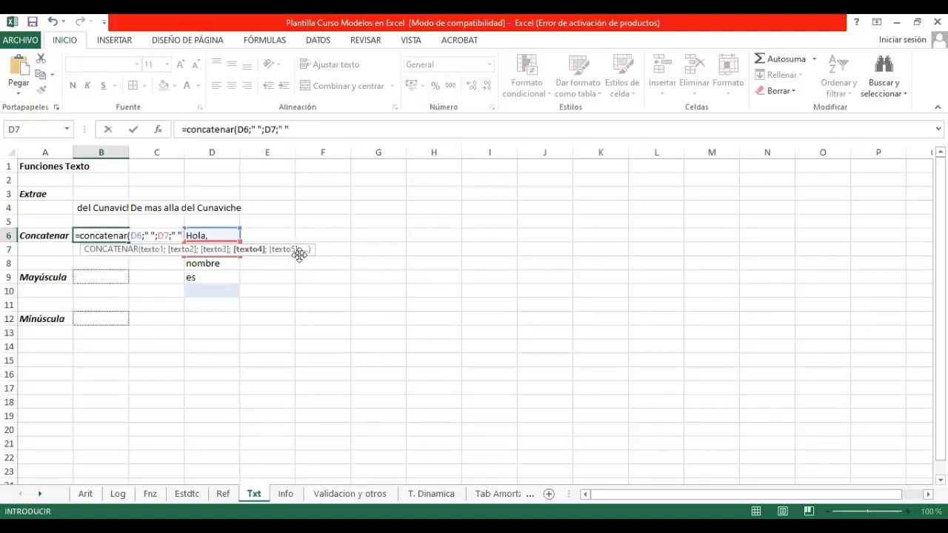
pyautogui.write('";')
# Step: Complete the concatenar formula in B6 with D8, D9 and D10, separated by quoted spaces
pyautogui.click(223, 265)
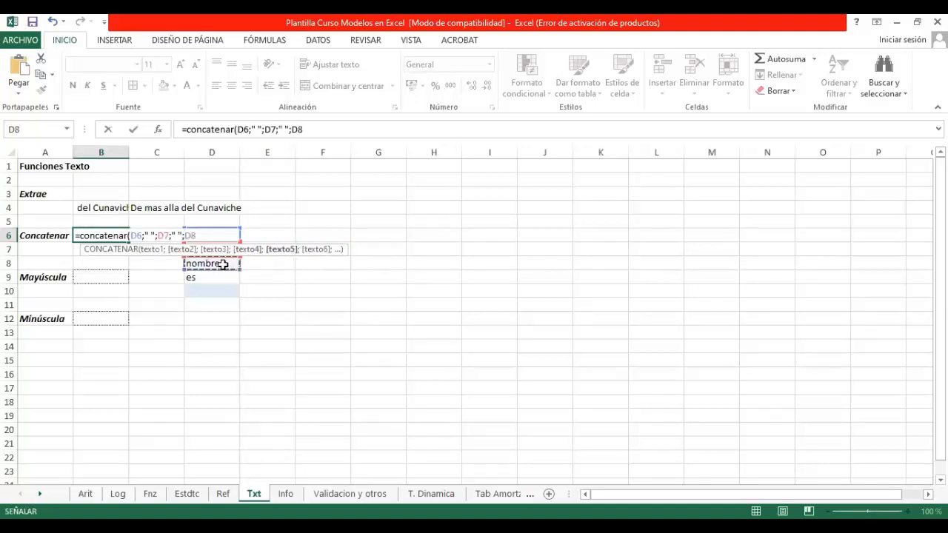
pyautogui.write(';"')
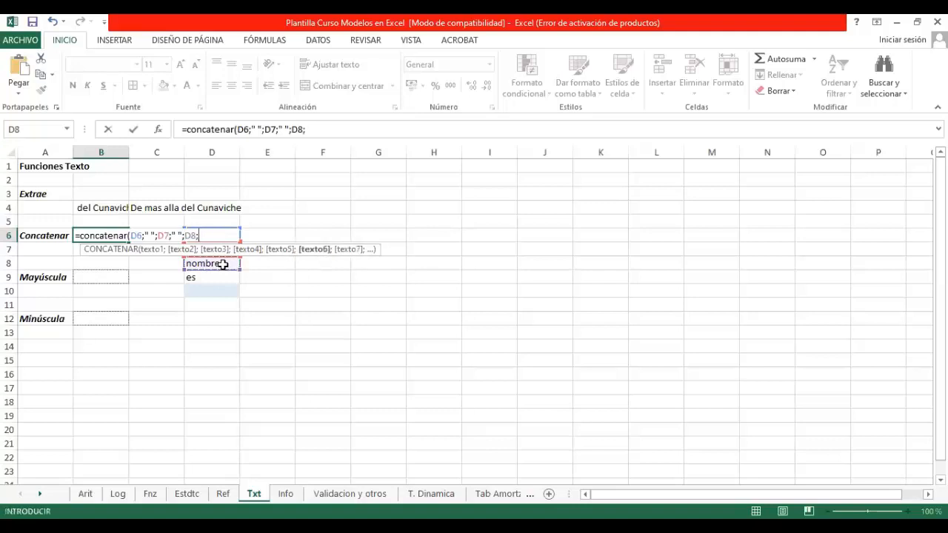
pyautogui.write(' ";')
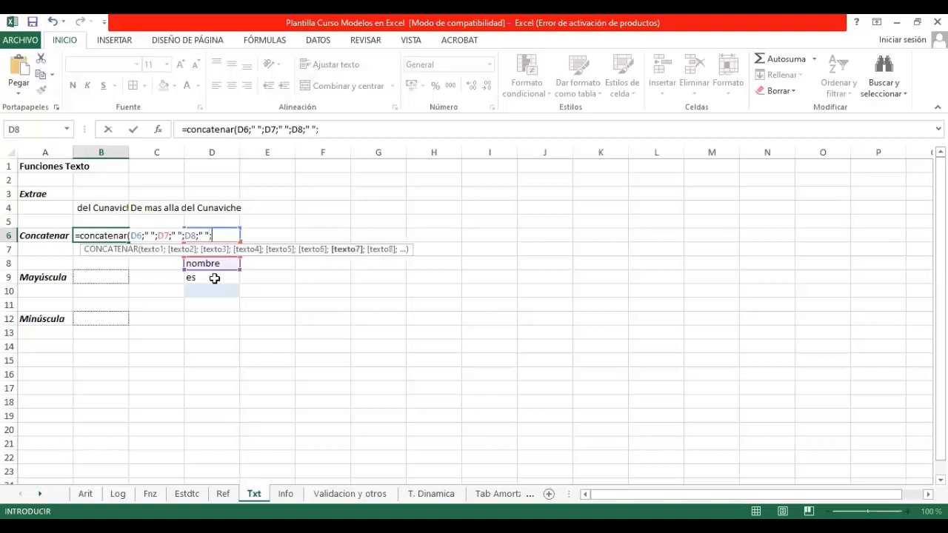
pyautogui.click(214, 277)
pyautogui.write(';"')
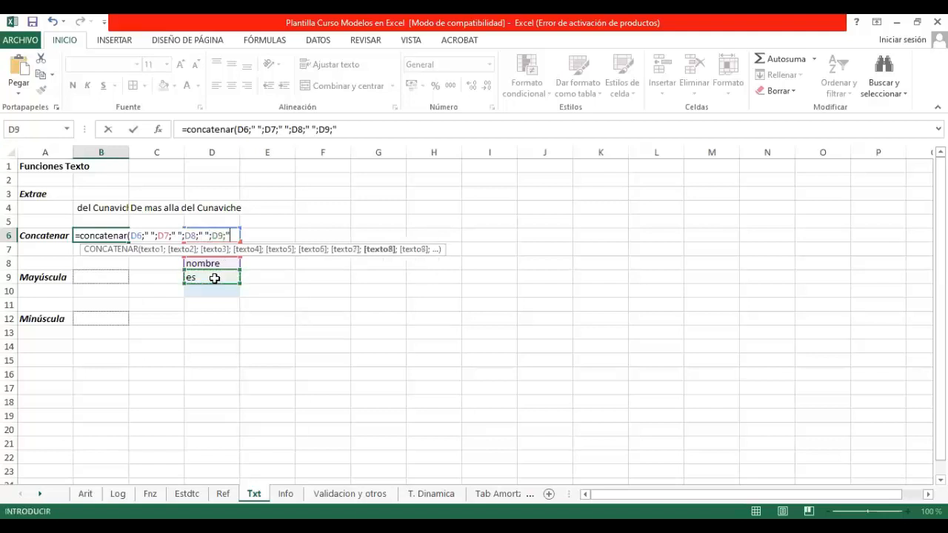
pyautogui.write(' ";')
pyautogui.click(211, 293)
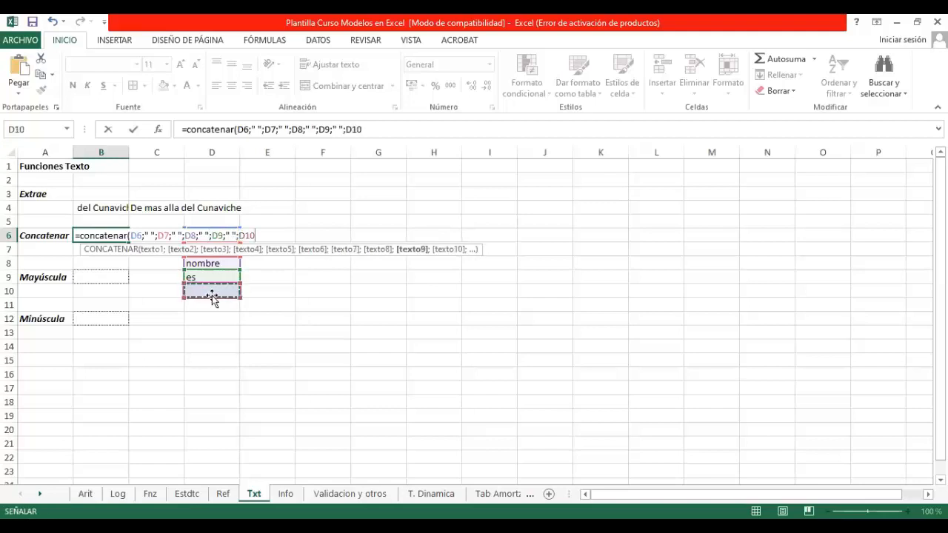
pyautogui.write(')')
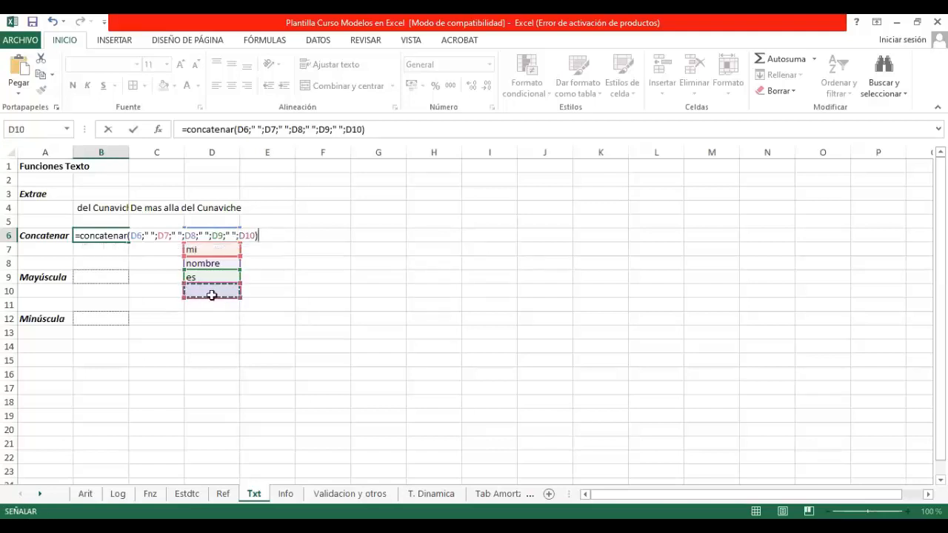
pyautogui.press('Return')
# Step: Enter a sample first name in D10 as the last text piece of the greeting
pyautogui.press('Up')
pyautogui.press('Down')
pyautogui.press('Down')
pyautogui.press('Down')
pyautogui.press('Down')
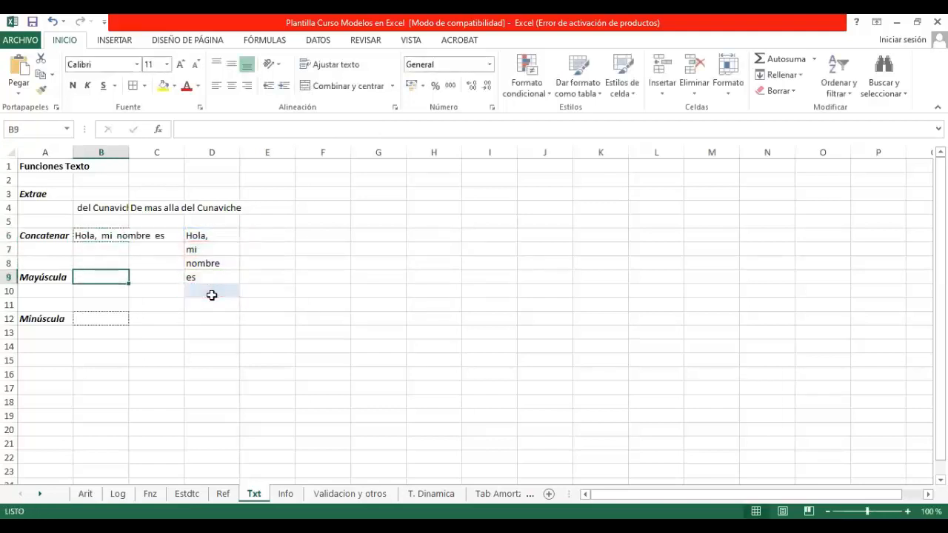
pyautogui.press('Right')
pyautogui.press('Right')
pyautogui.write('Maria')
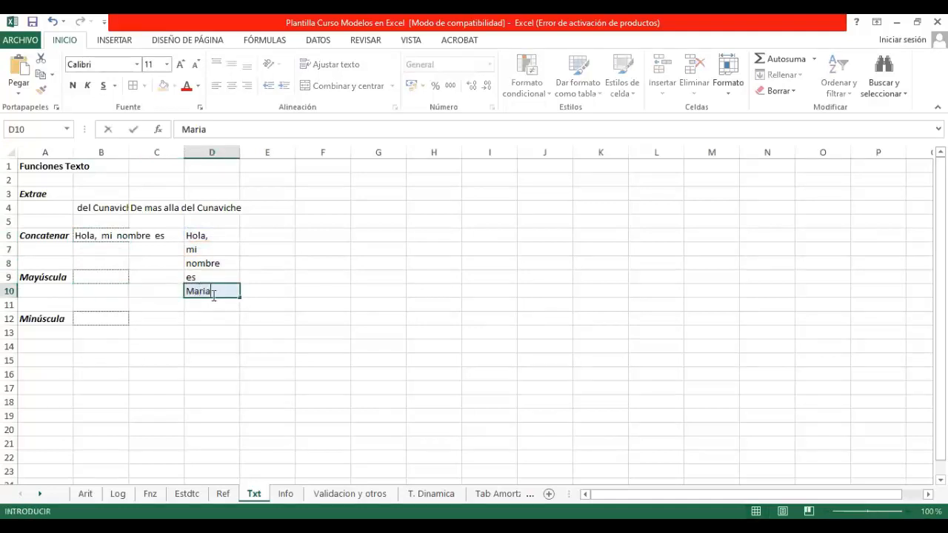
pyautogui.press('Return')
# Step: Widen column C enough to show the whole concatenated sentence from B6
pyautogui.press('Up')
pyautogui.press('Up')
pyautogui.press('Up')
pyautogui.press('Up')
pyautogui.press('Up')
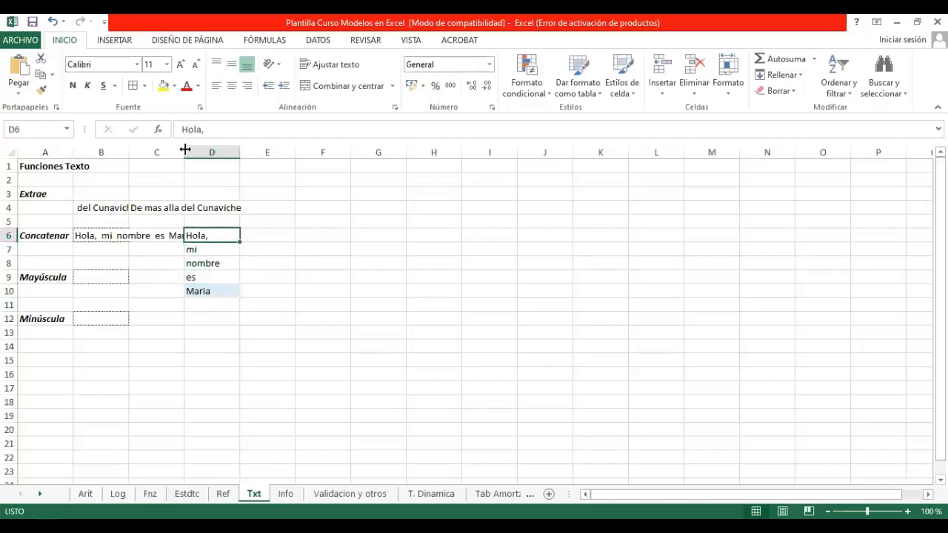
pyautogui.moveTo(184, 152); pyautogui.dragTo(263, 158)
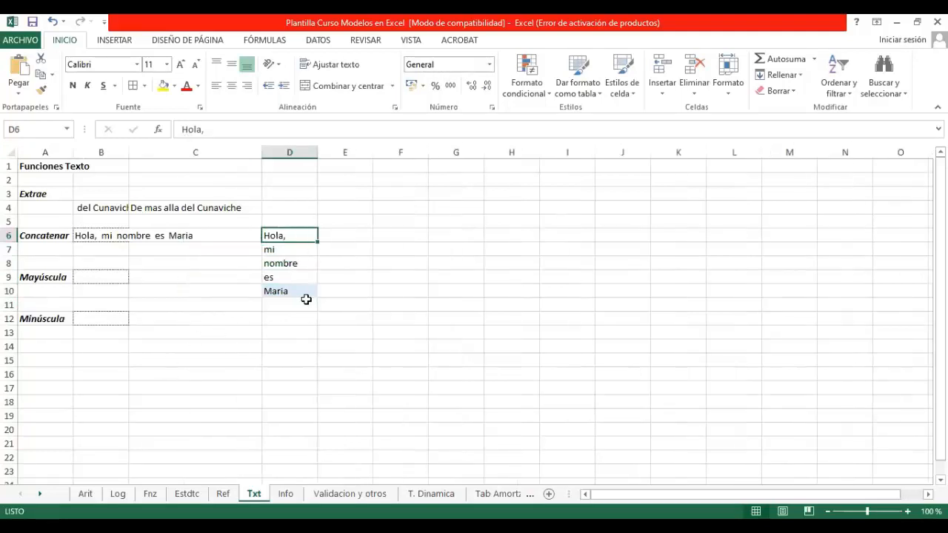
# Step: Replace the sample first name in D10 with a different first name
pyautogui.click(306, 300)
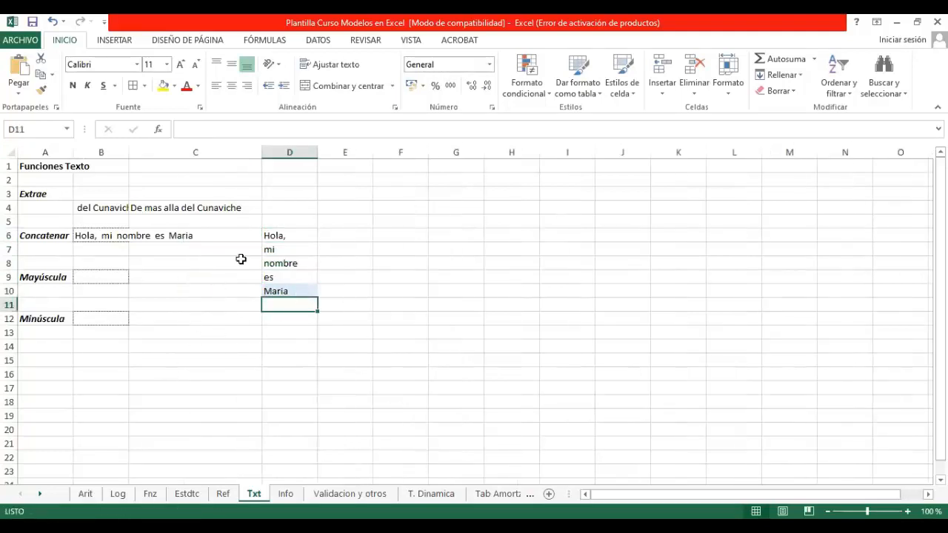
pyautogui.click(294, 292)
pyautogui.write('Olga')
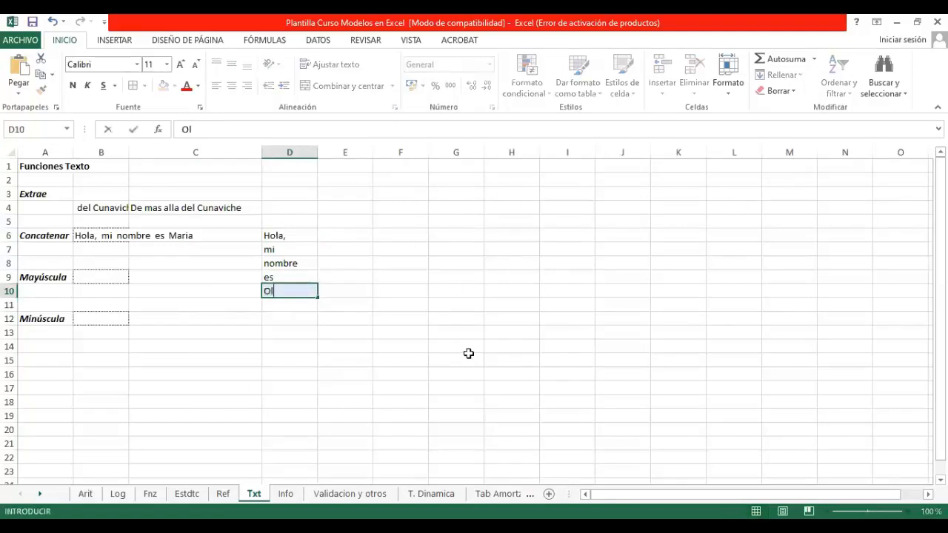
pyautogui.press('Return')
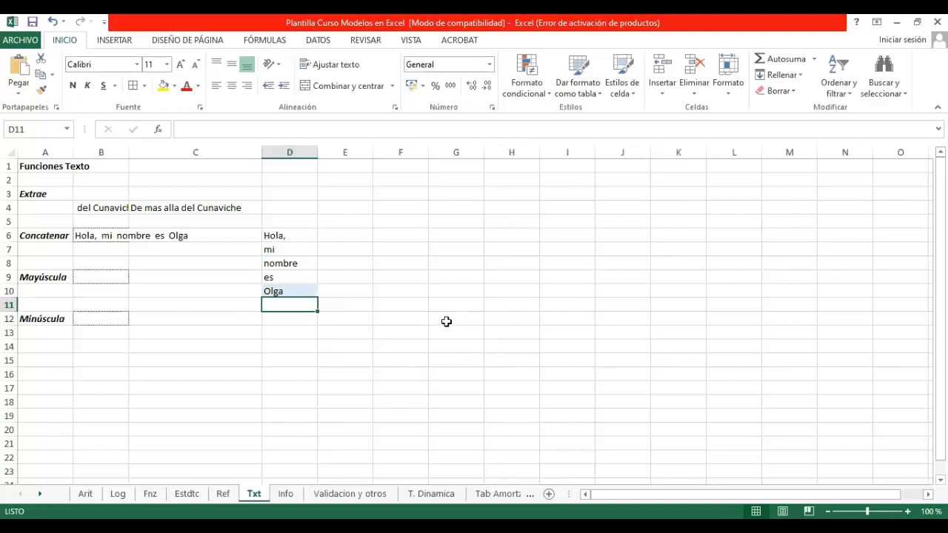
# Step: Clear the mayuscula formula with the quoted D10 argument from B9
pyautogui.click(109, 279)
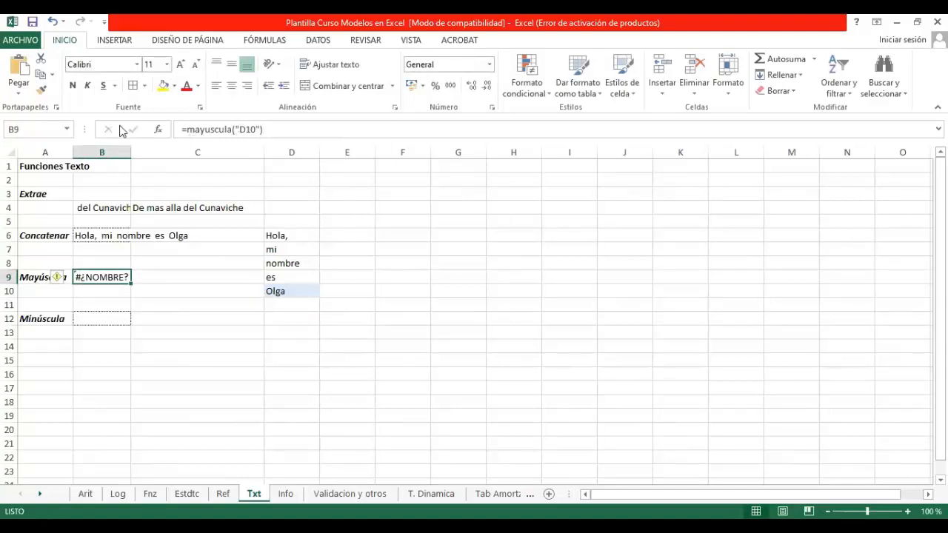
pyautogui.moveTo(272, 128); pyautogui.dragTo(179, 129)
pyautogui.press('BackSpace')
# Step: Search the function list for "mayuscula" and again for "mayúscula" with the accent
pyautogui.click(160, 131)
pyautogui.write('may')
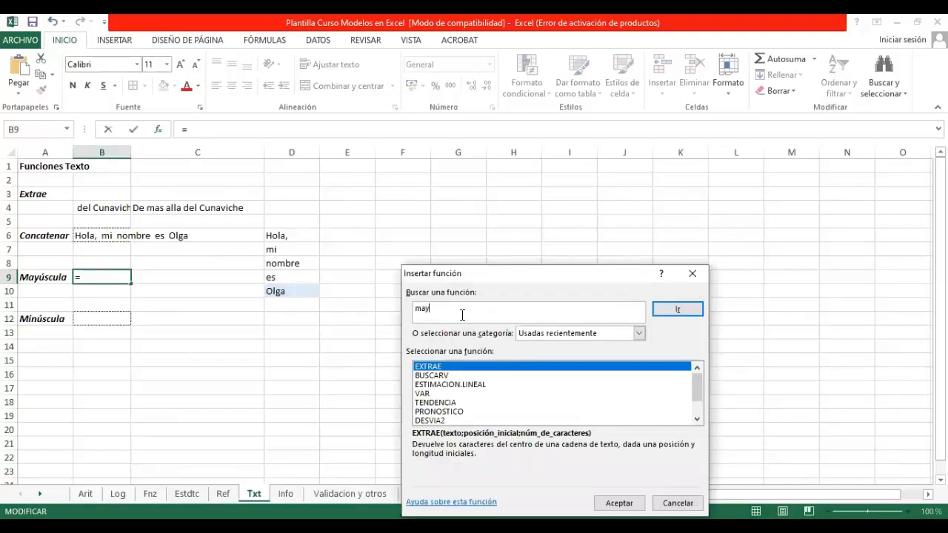
pyautogui.write('uscula')
pyautogui.press('Return')
pyautogui.click(474, 312)
pyautogui.write('ma')
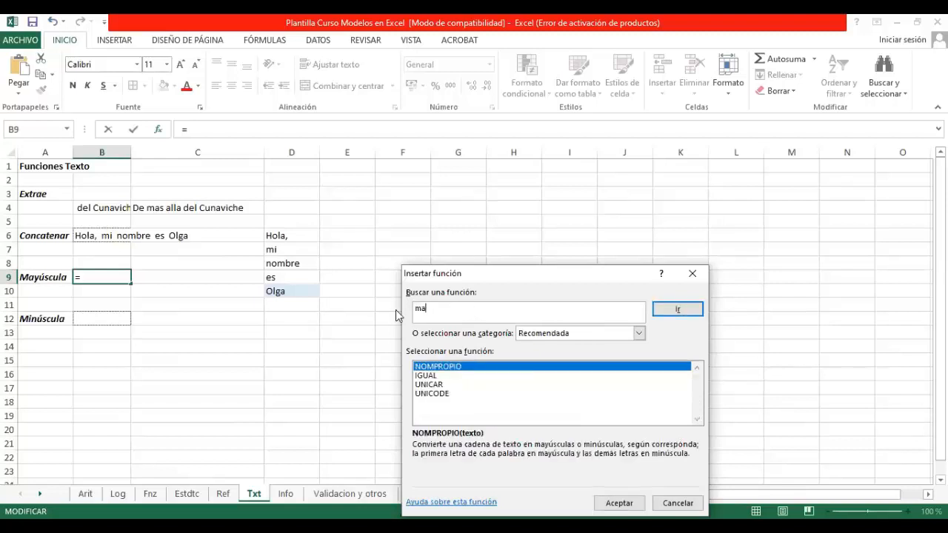
pyautogui.write('yúscula')
pyautogui.press('Return')
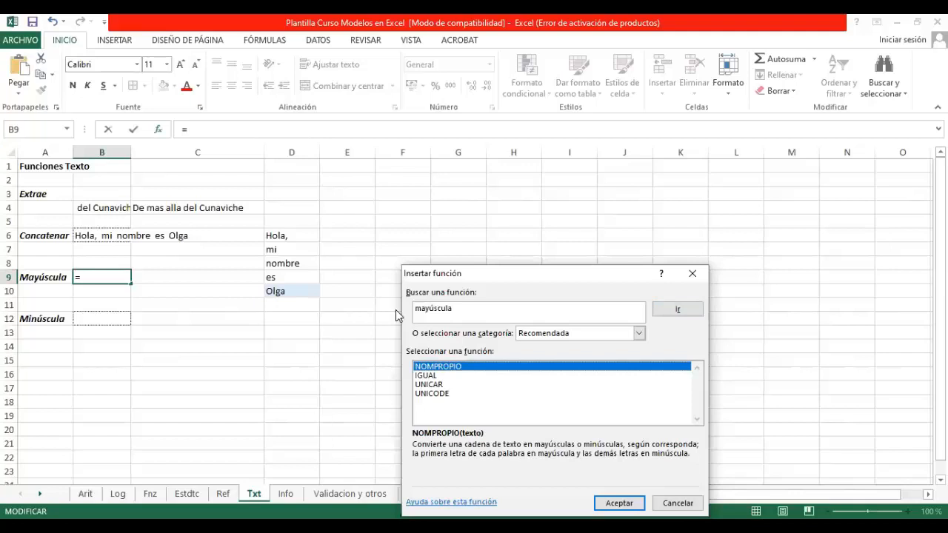
# Step: Insert the MAYUSC function from the Texto category into B9
pyautogui.click(638, 333)
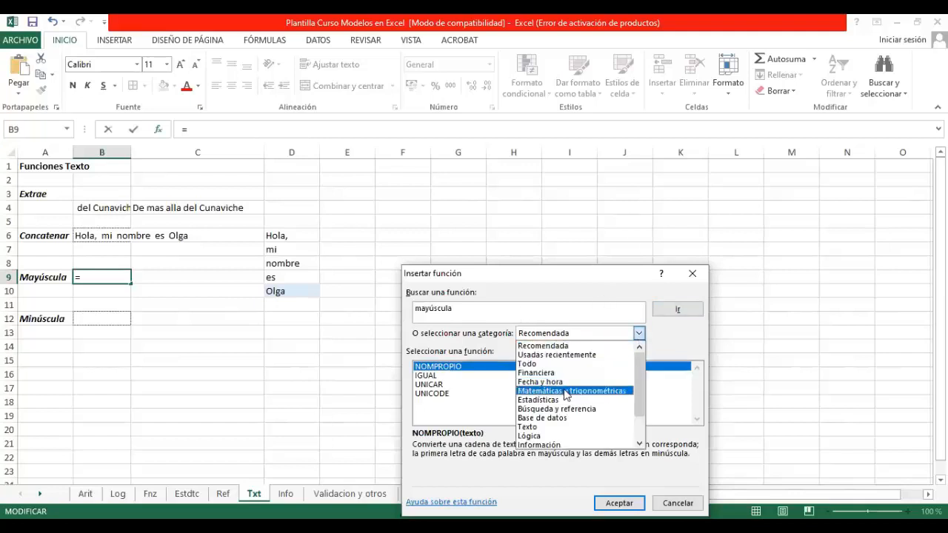
pyautogui.click(560, 428)
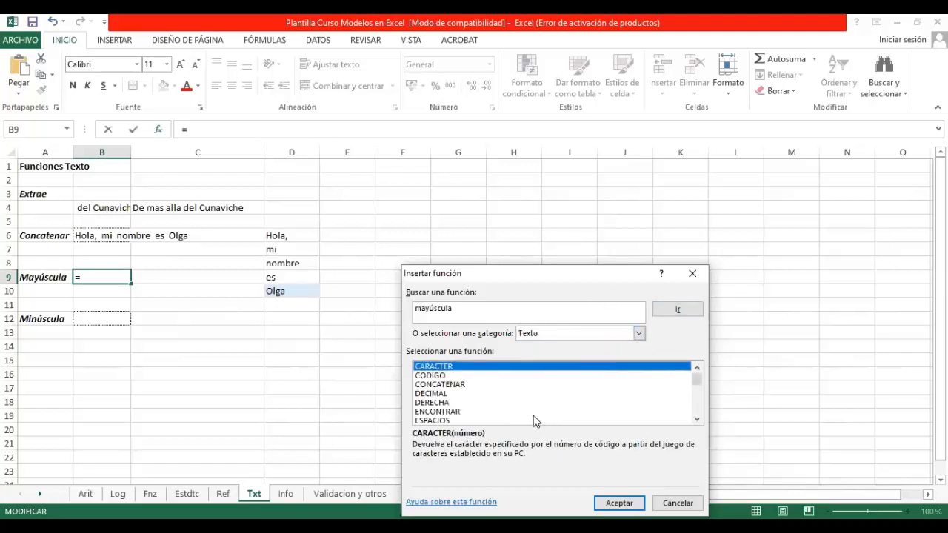
pyautogui.scroll(-5, 533, 412)
pyautogui.scroll(-1, 533, 411)
pyautogui.scroll(1, 533, 411)
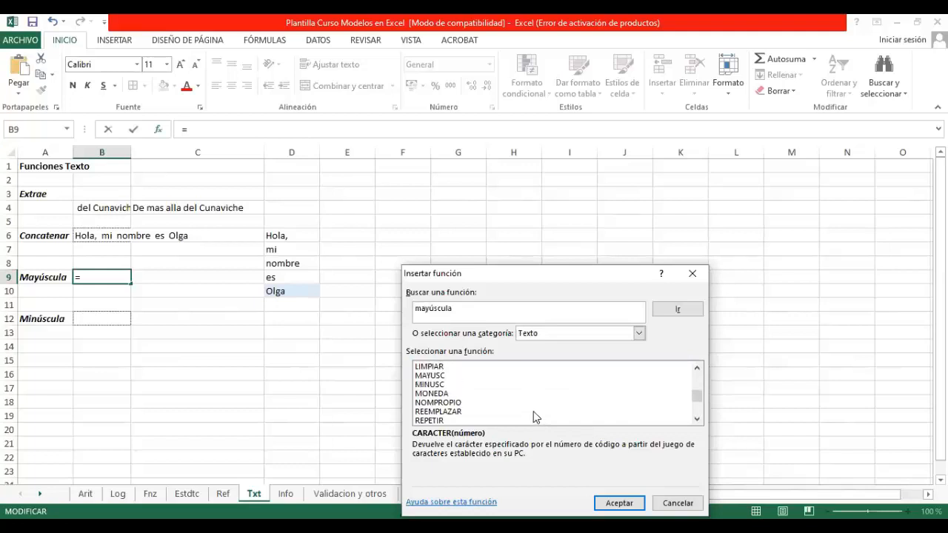
pyautogui.click(436, 376)
pyautogui.click(619, 502)
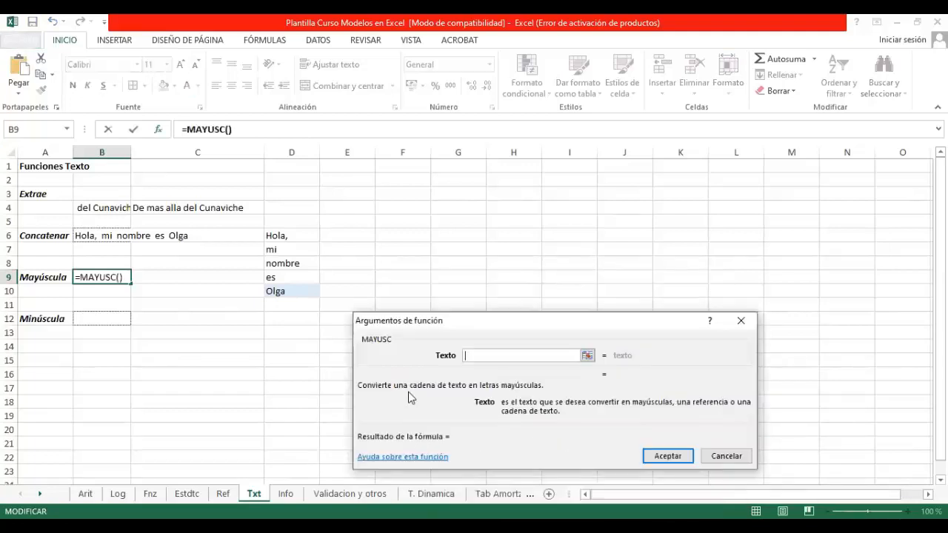
# Step: Use D10 as the text argument of MAYUSC and enter the formula in B9
pyautogui.click(586, 355)
pyautogui.click(285, 293)
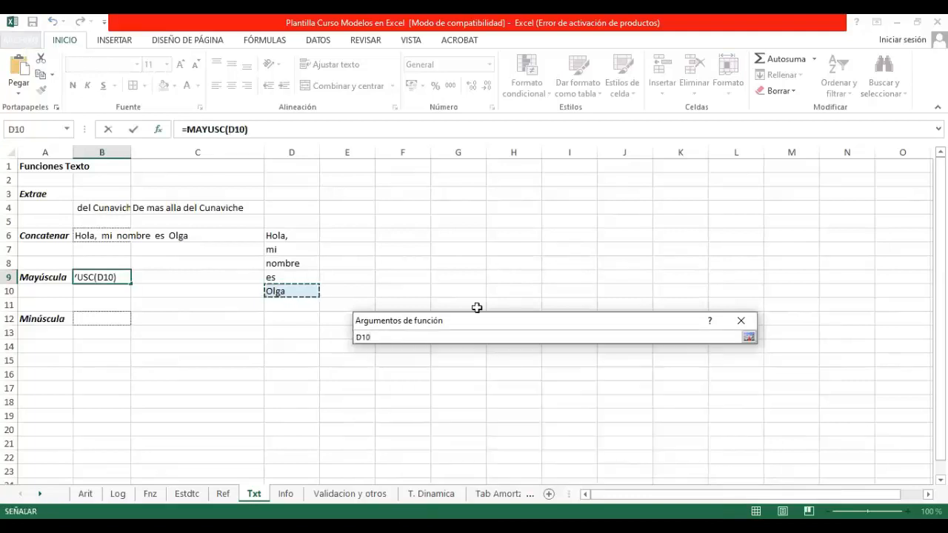
pyautogui.press('Return')
pyautogui.press('Return')
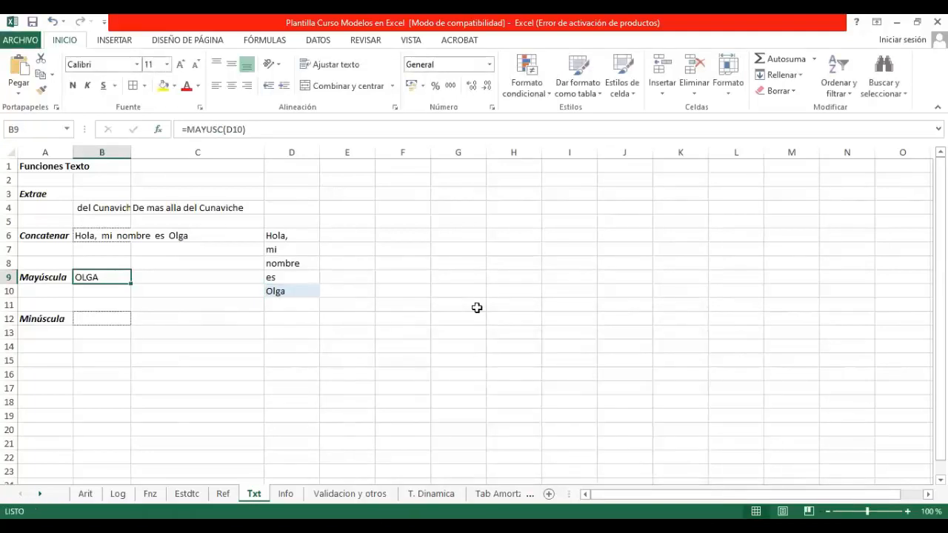
# Step: Insert the MINUSC function from the Texto category in B12 with B9 as its text argument
pyautogui.click(122, 320)
pyautogui.click(158, 130)
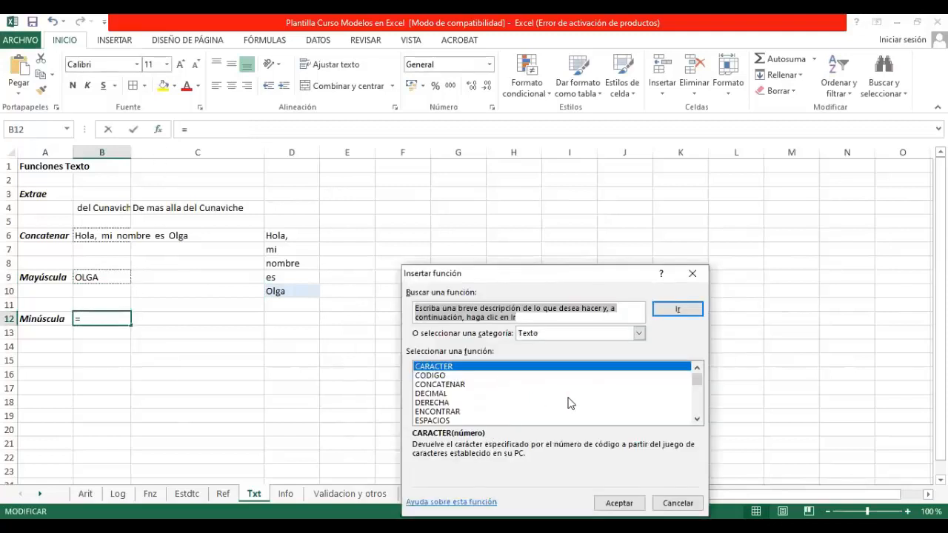
pyautogui.scroll(-7, 567, 403)
pyautogui.scroll(2, 579, 402)
pyautogui.click(430, 411)
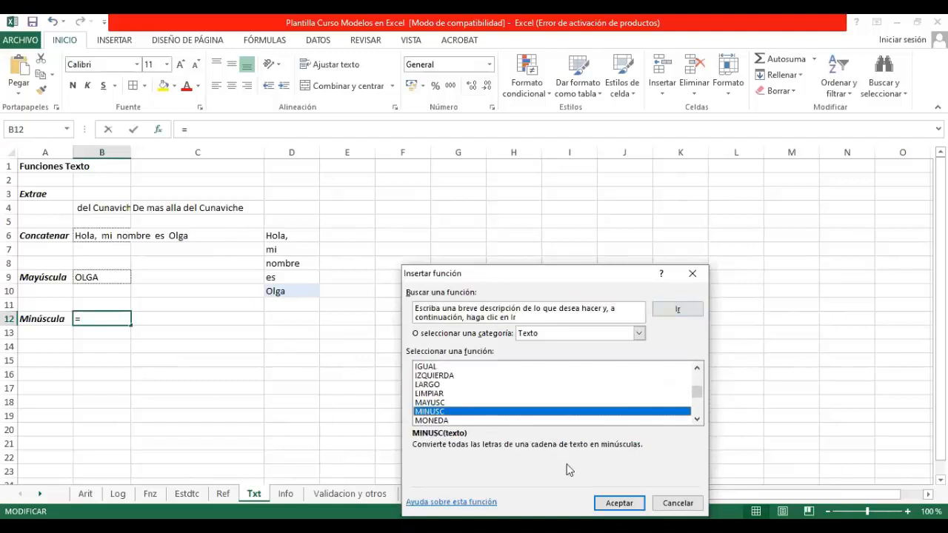
pyautogui.click(619, 503)
pyautogui.click(98, 277)
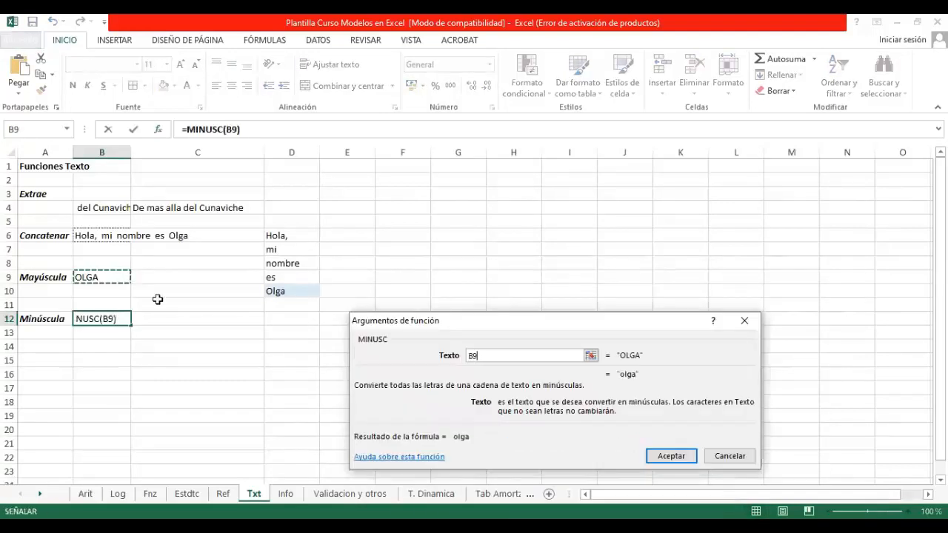
pyautogui.press('Return')
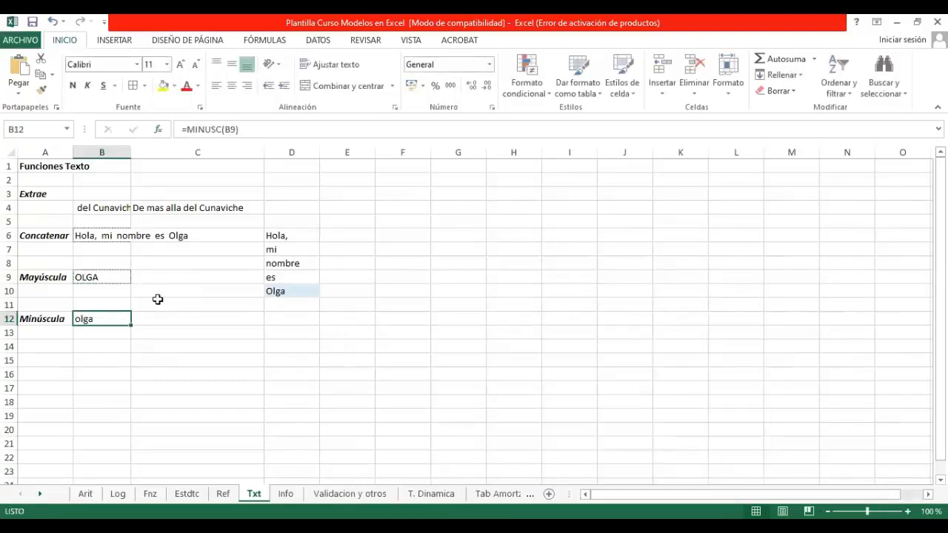
# Step: Review the CONCATENAR formula in B6, and show the Info sheet with the information functions
pyautogui.click(161, 347)
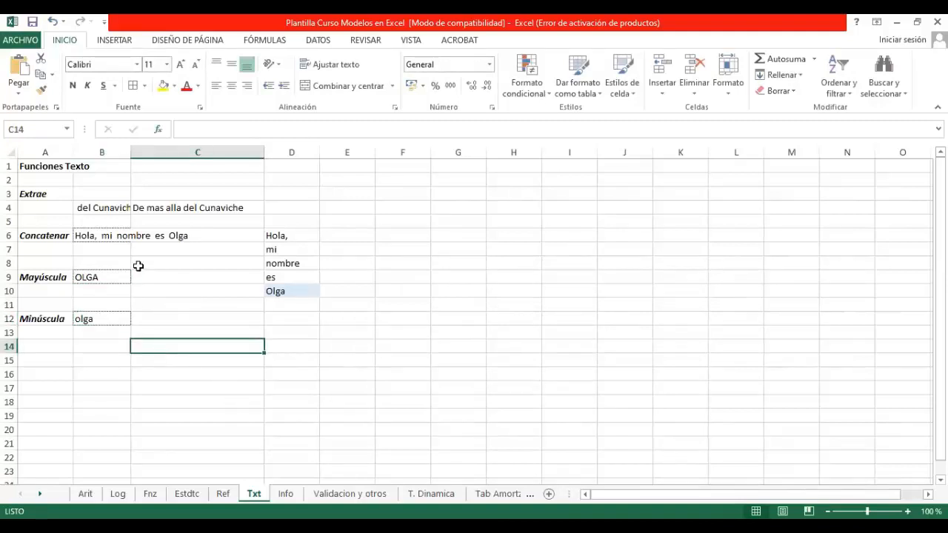
pyautogui.click(103, 234)
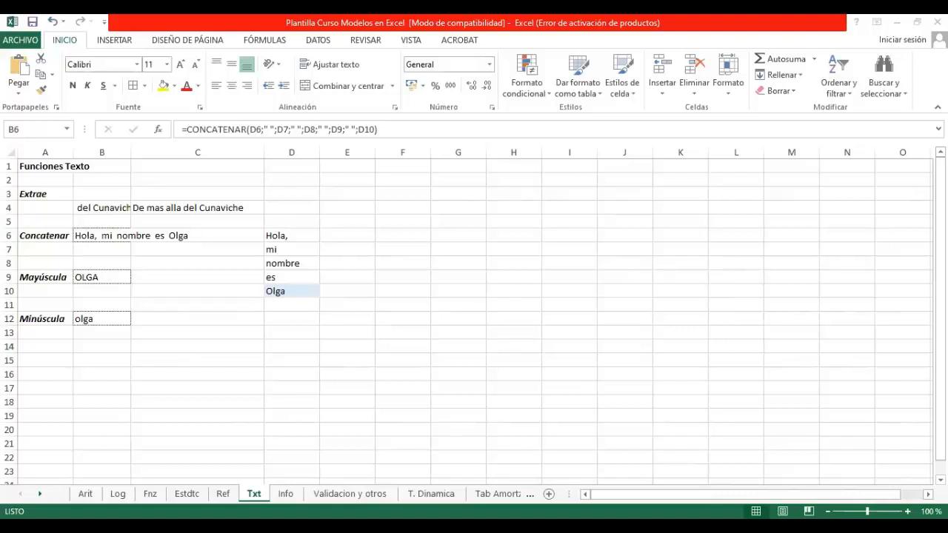
pyautogui.hotkey('alt', 'Tab')
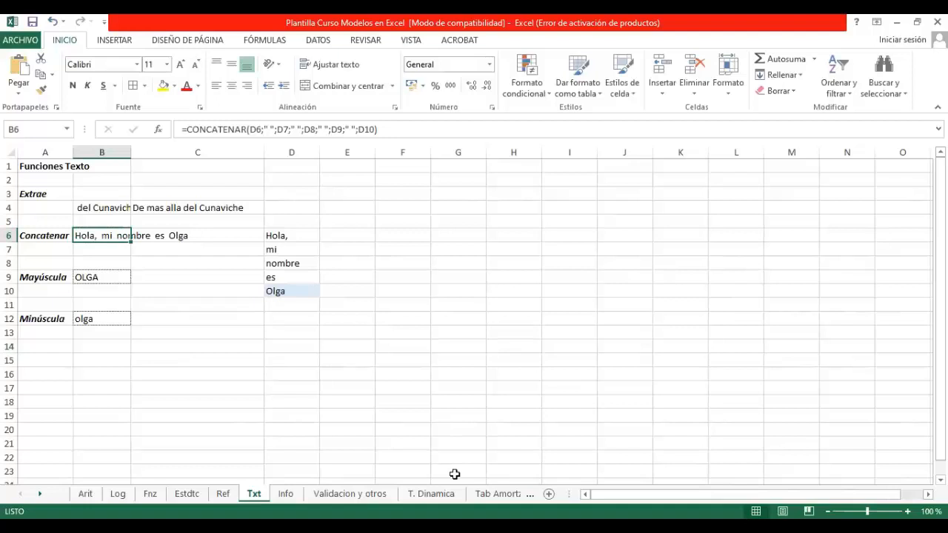
pyautogui.click(285, 493)
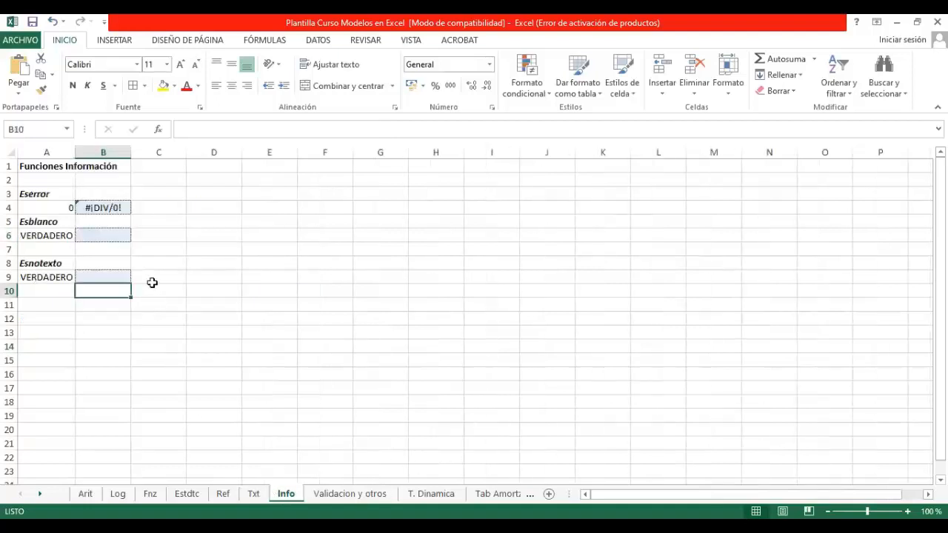
# Step: On the Ref sheet, change the Buscar H lookup date in B3 to 31/12/2015
pyautogui.click(223, 493)
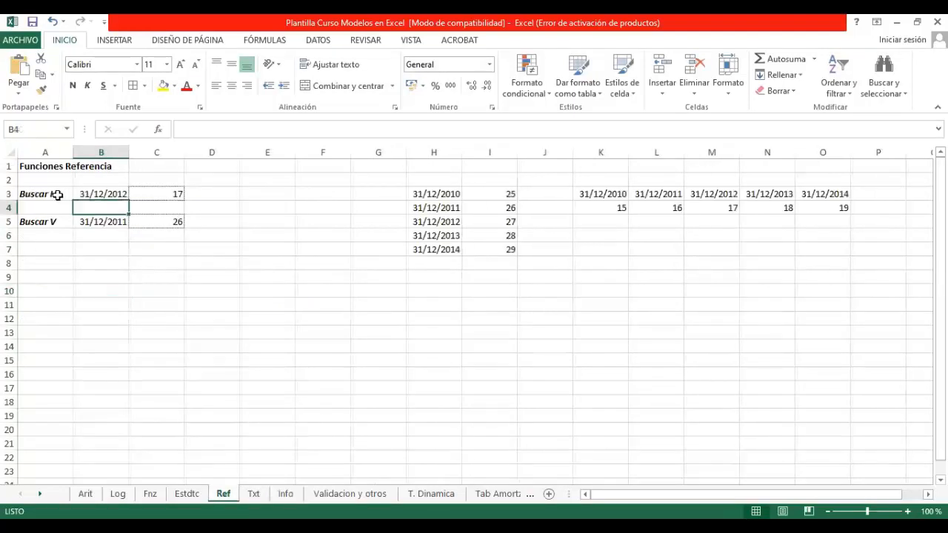
pyautogui.click(168, 194)
pyautogui.click(110, 194)
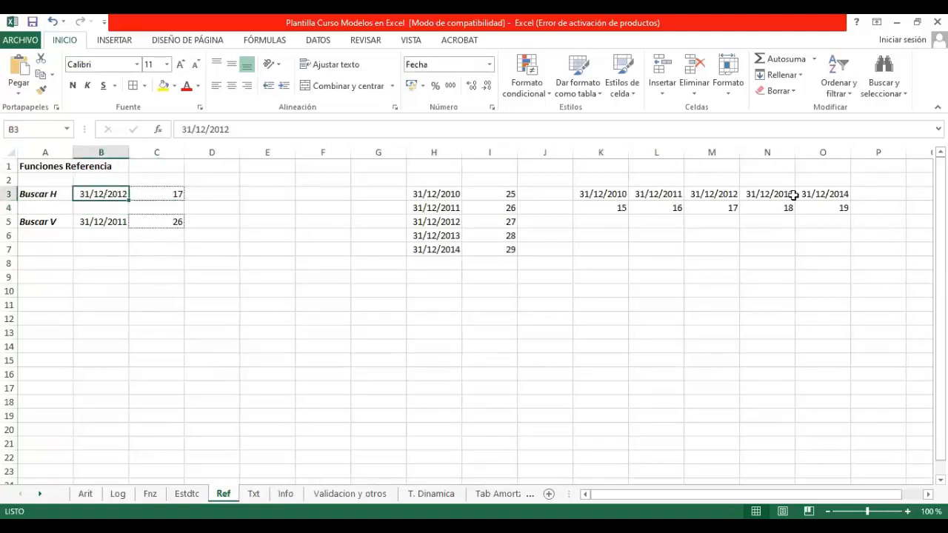
pyautogui.click(243, 131)
pyautogui.press('BackSpace')
pyautogui.write('5')
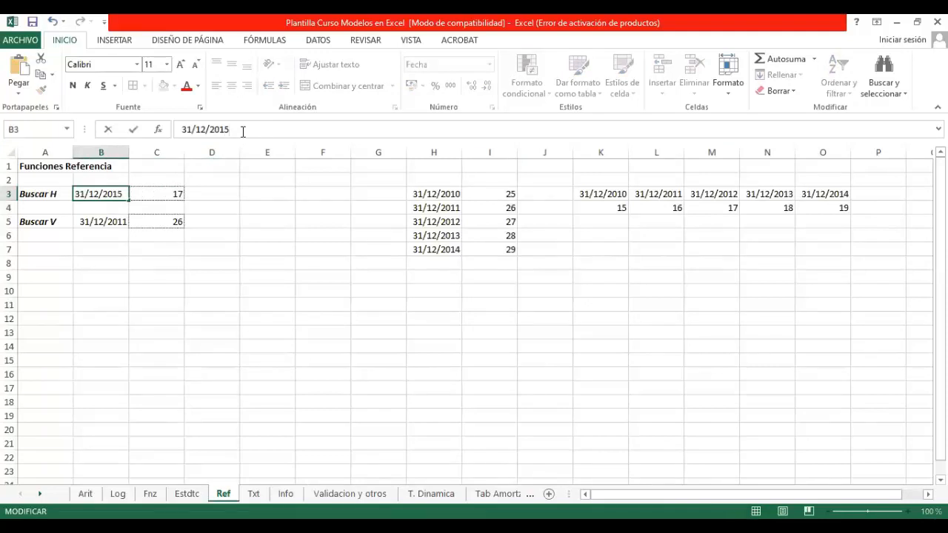
pyautogui.press('Return')
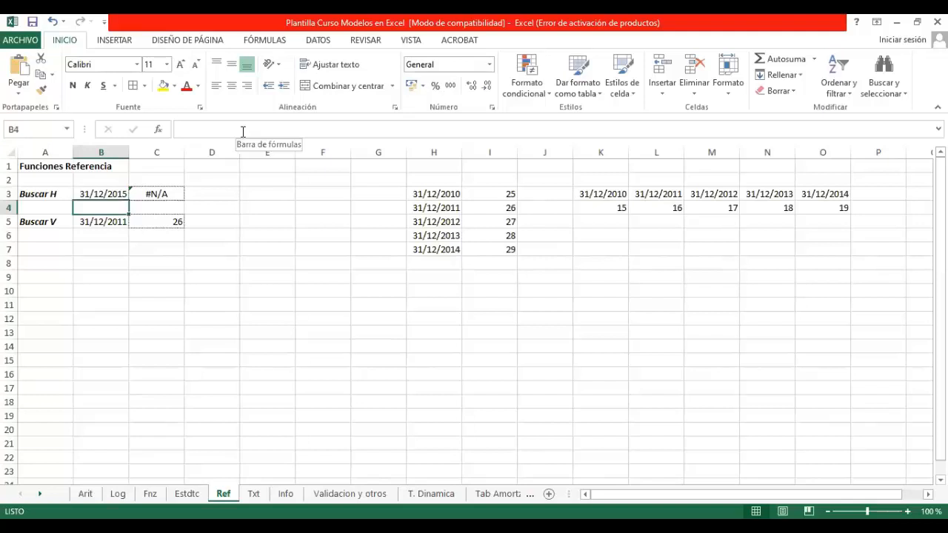
# Step: Change the Buscar H lookup date in B3 of the Ref sheet to 31/12/2014
pyautogui.click(83, 191)
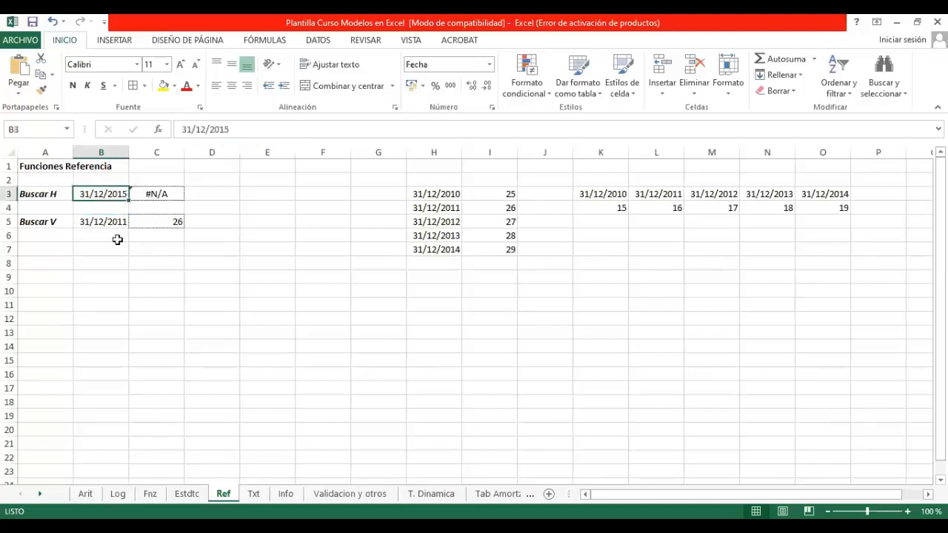
pyautogui.click(245, 129)
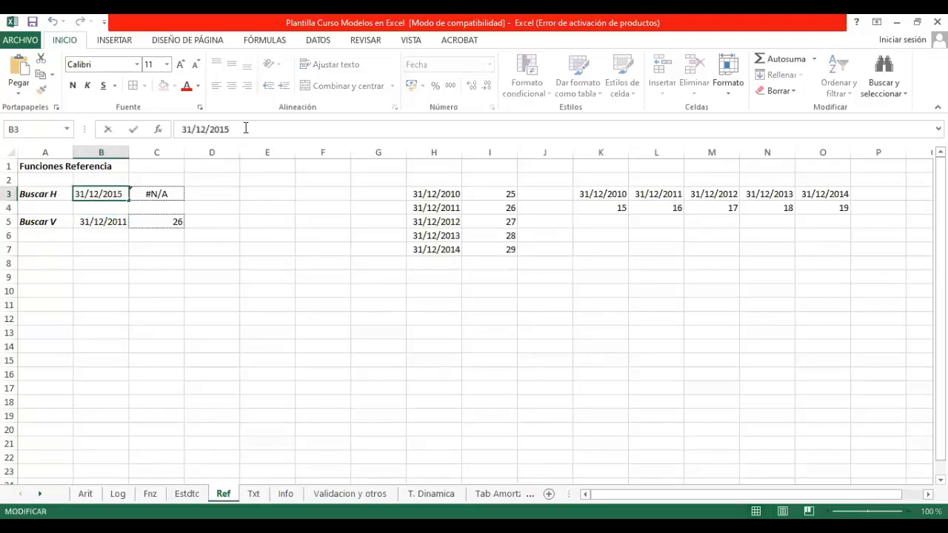
pyautogui.press('BackSpace')
pyautogui.write('4')
pyautogui.press('Return')
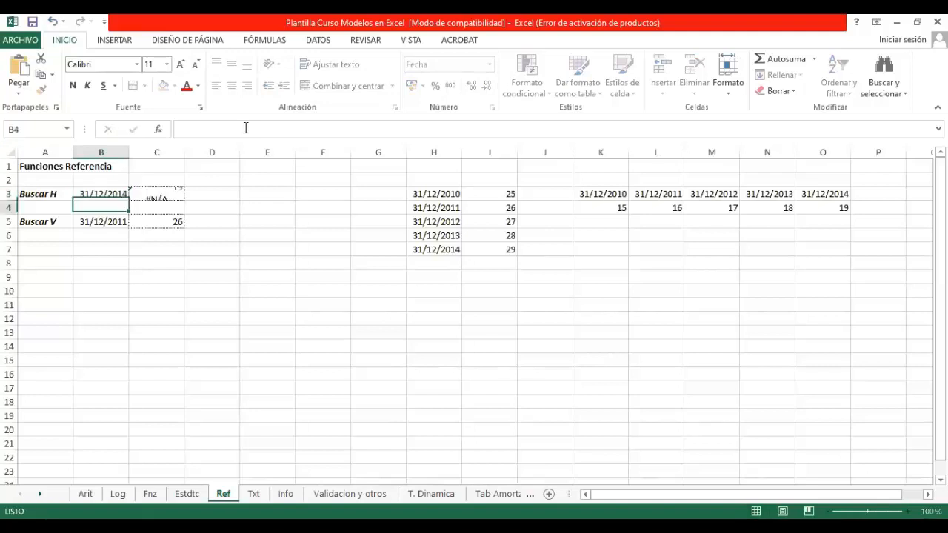
# Step: On the Info sheet, examine the Eserror example: the SI and ESERROR formula in A4 and the division it tests in B4
pyautogui.click(254, 493)
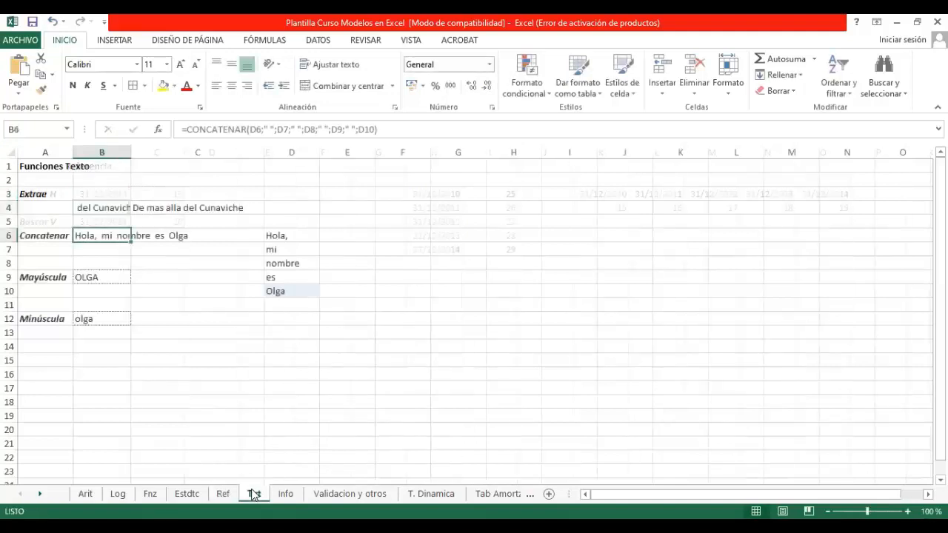
pyautogui.click(285, 493)
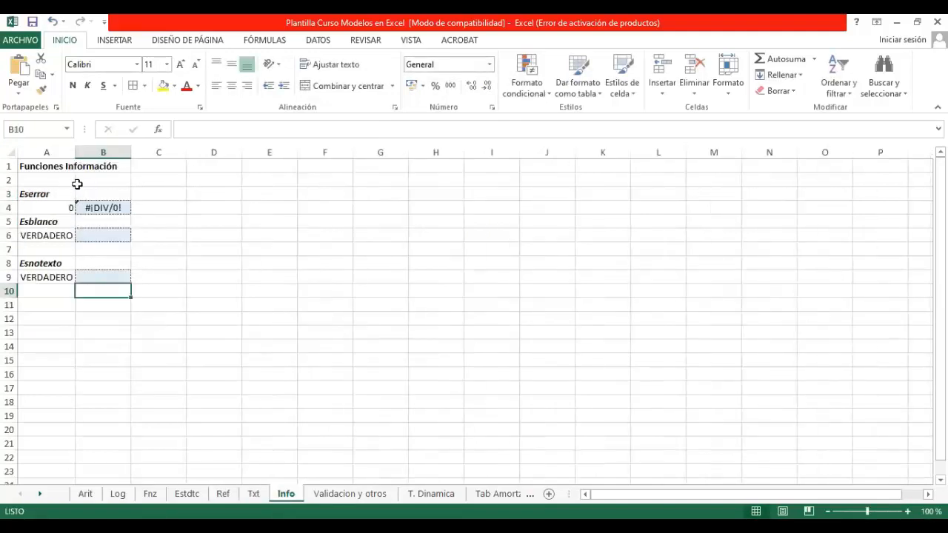
pyautogui.click(47, 207)
pyautogui.click(120, 208)
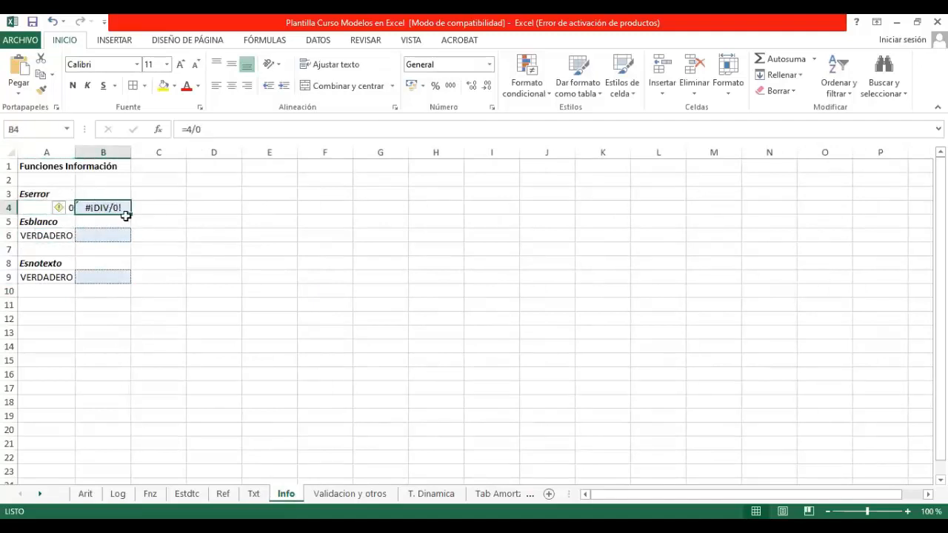
pyautogui.click(37, 205)
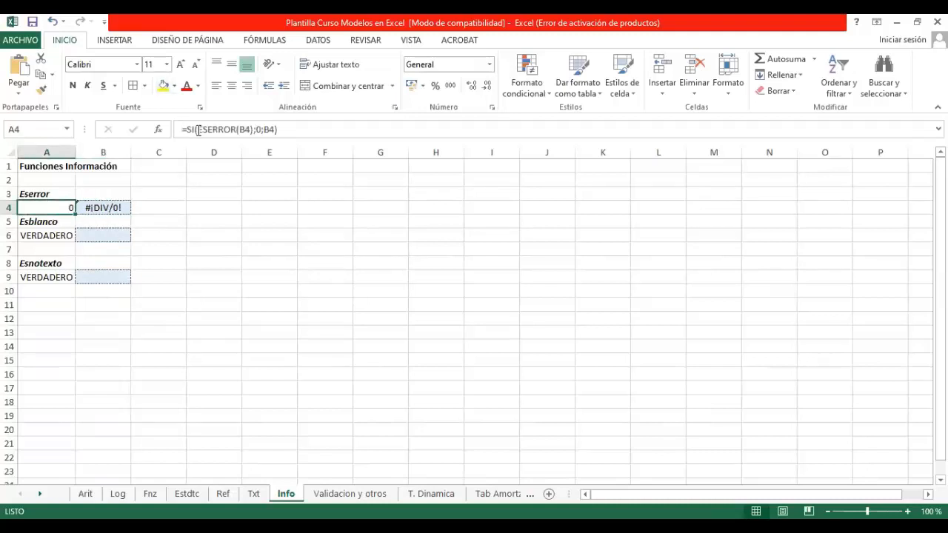
pyautogui.click(97, 205)
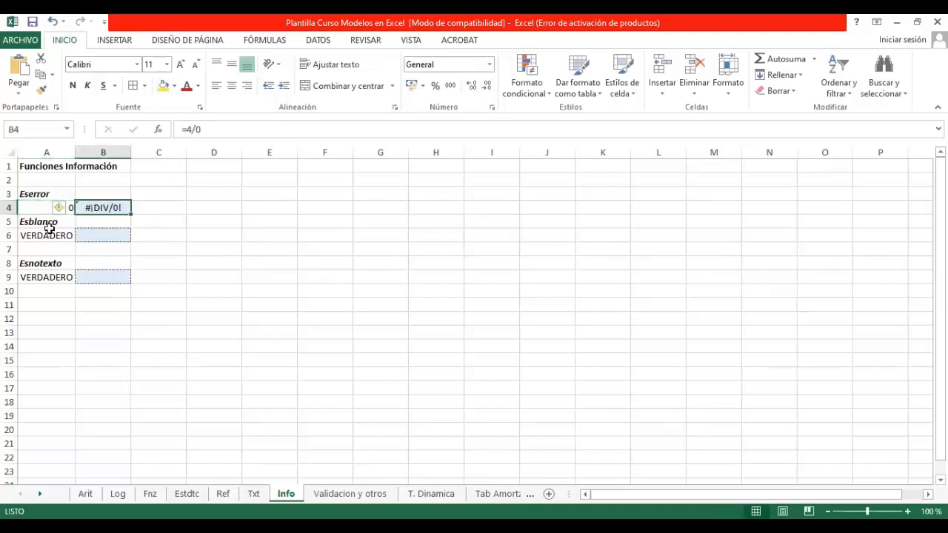
pyautogui.click(49, 204)
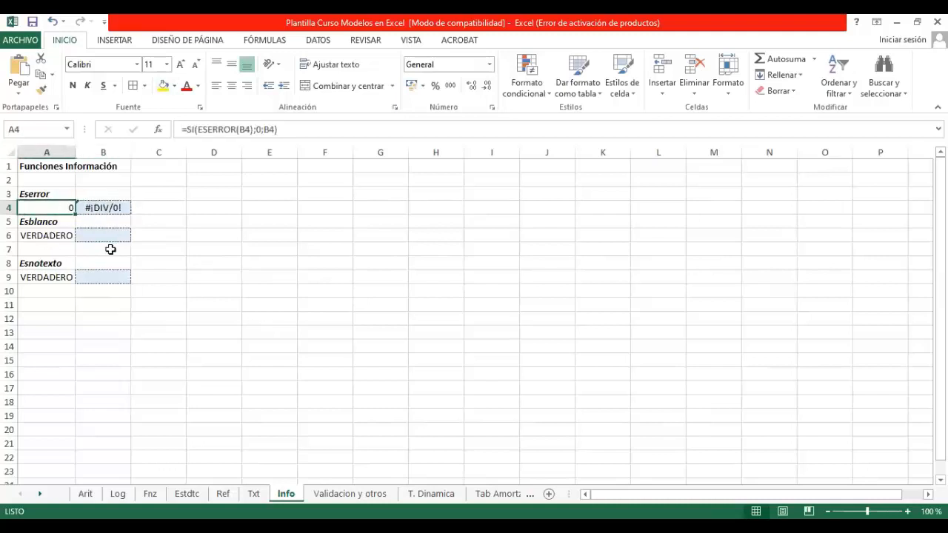
pyautogui.click(260, 130)
pyautogui.click(216, 217)
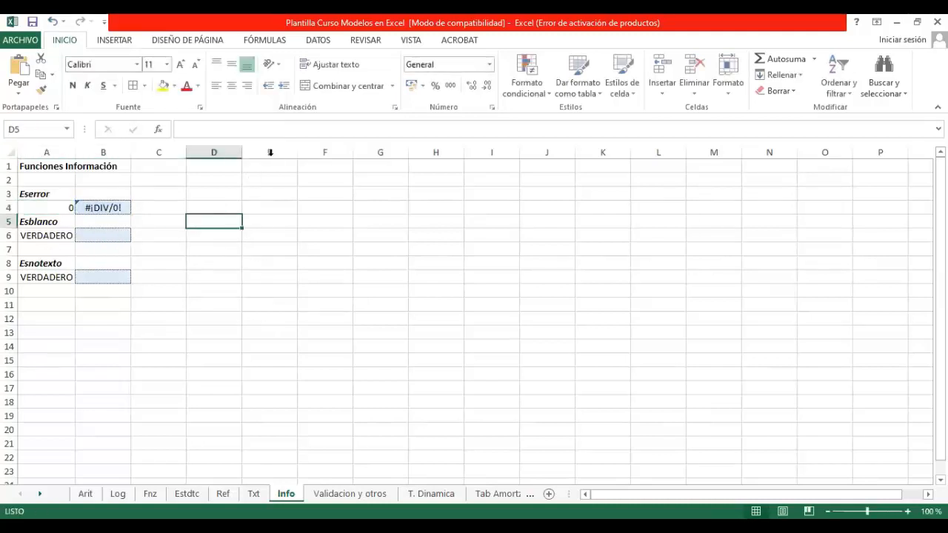
# Step: Replace the content of B4 on Info with a link to Ref!C3 and check the ESERROR formula in A4
pyautogui.click(99, 210)
pyautogui.write('+')
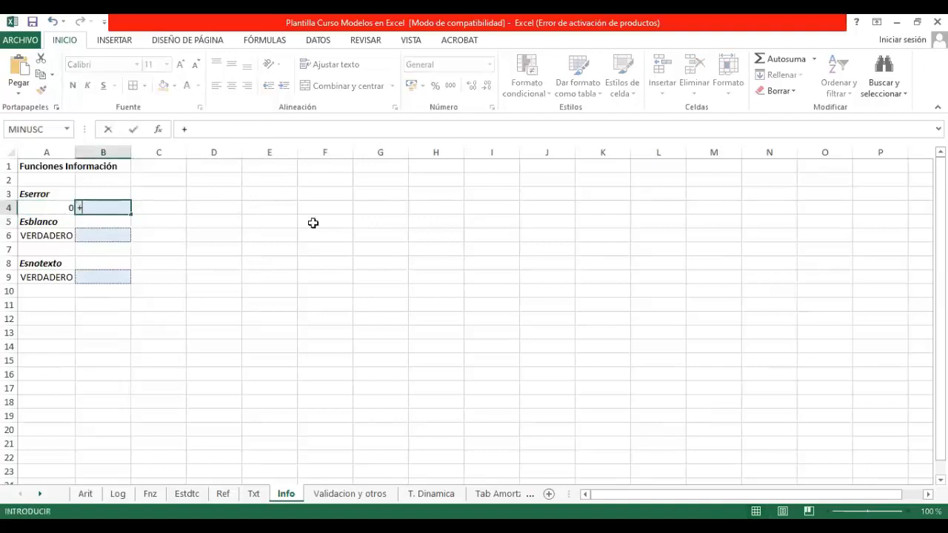
pyautogui.click(223, 493)
pyautogui.click(157, 193)
pyautogui.press('Return')
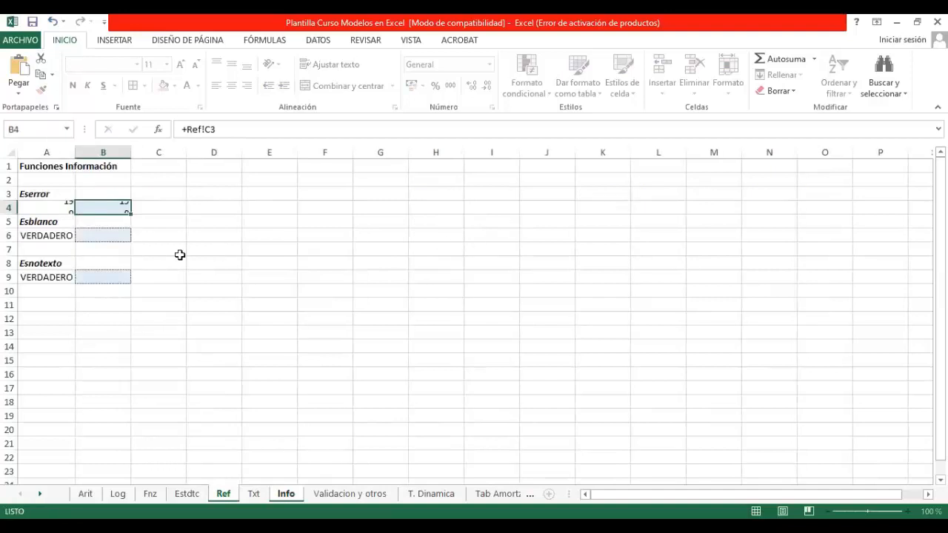
pyautogui.click(43, 206)
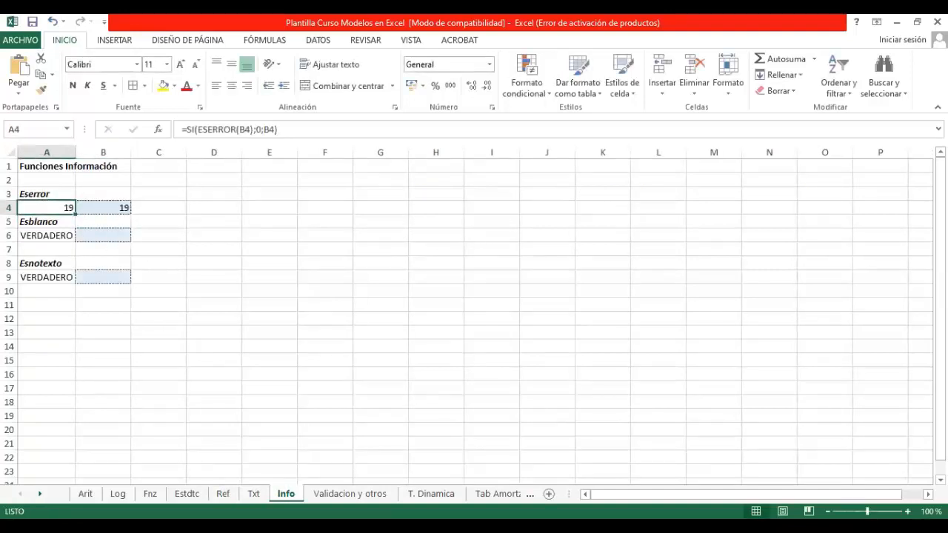
# Step: Set the Ref sheet's B3 lookup date to 31/12/2015 and check its effect on A4 and B4 of Info
pyautogui.click(224, 494)
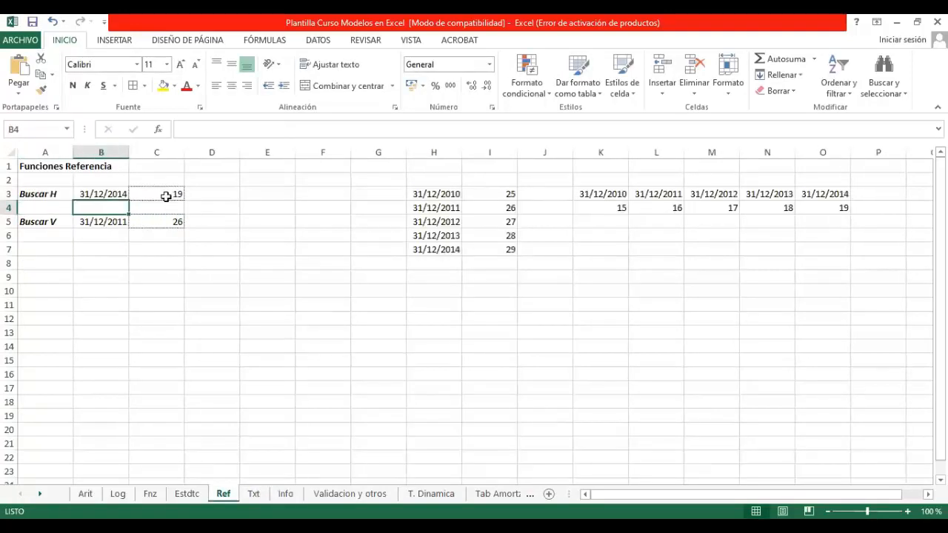
pyautogui.click(105, 190)
pyautogui.click(254, 129)
pyautogui.press('BackSpace')
pyautogui.write('5')
pyautogui.press('Return')
pyautogui.click(285, 494)
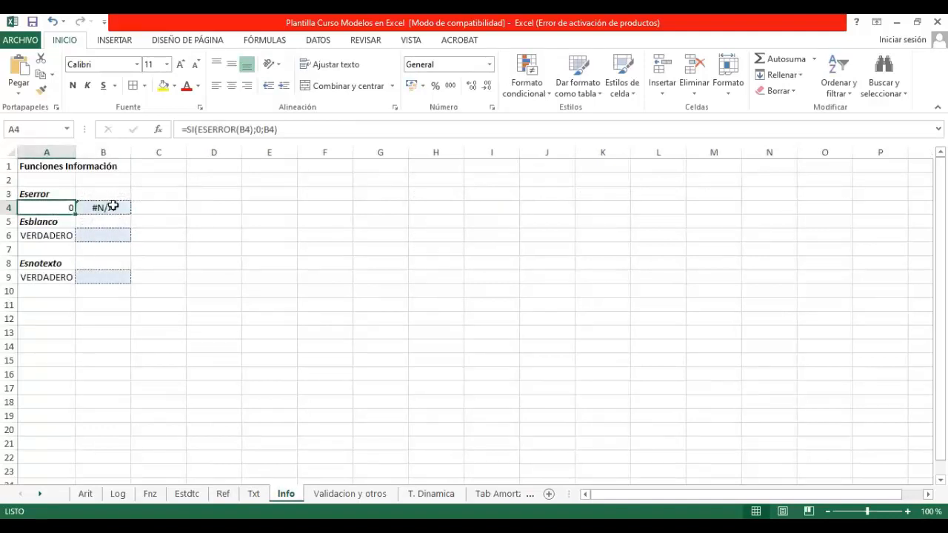
pyautogui.click(106, 207)
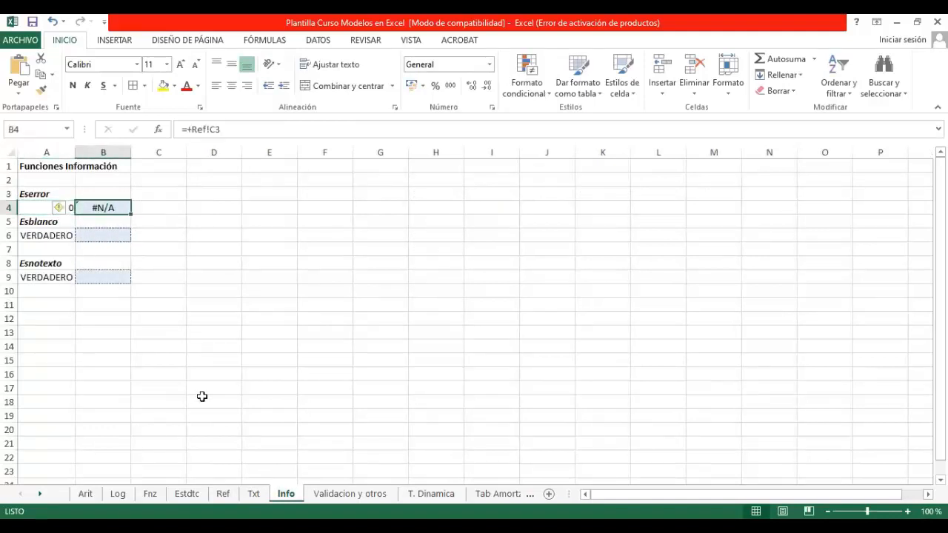
# Step: Set the lookup date in B3 of Ref back to 31/12/2014 and return to the Info sheet
pyautogui.click(225, 493)
pyautogui.click(102, 191)
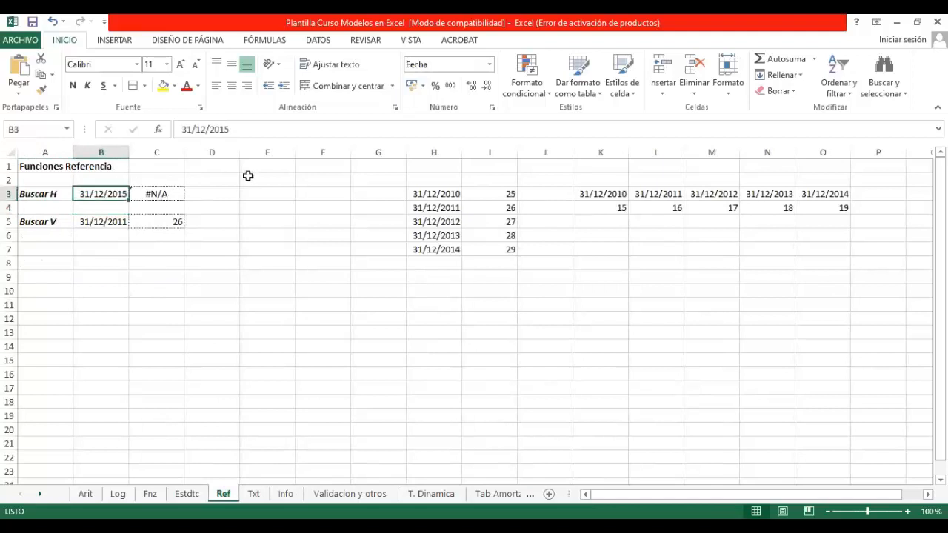
pyautogui.click(251, 130)
pyautogui.press('BackSpace')
pyautogui.write('4')
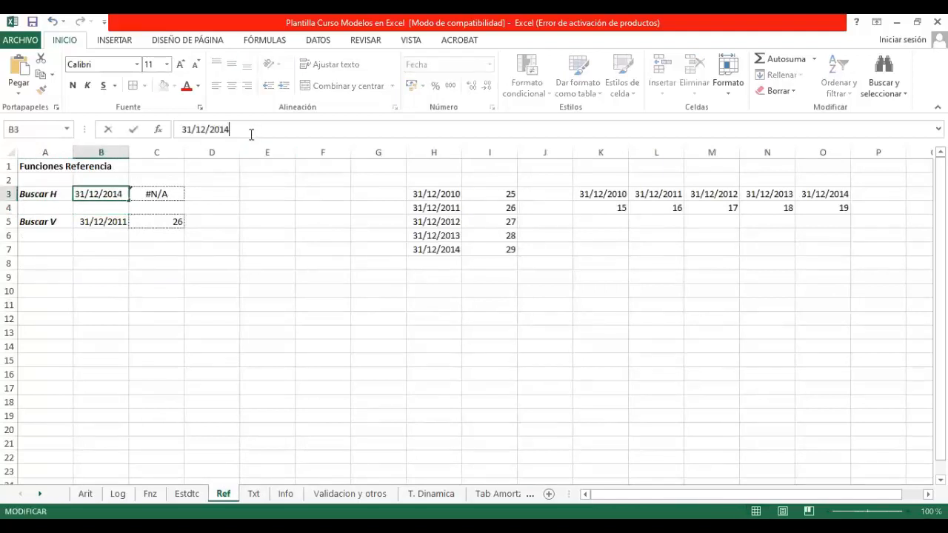
pyautogui.press('Return')
pyautogui.click(253, 493)
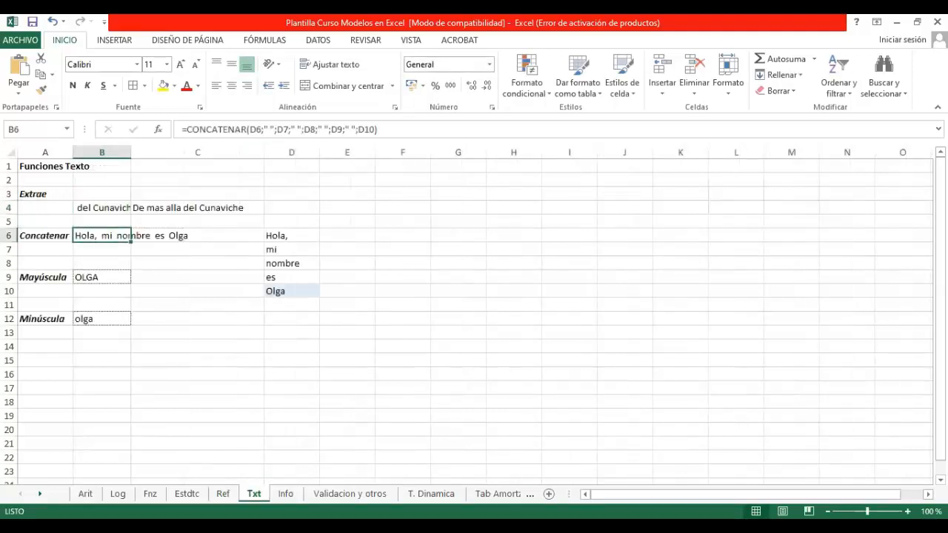
pyautogui.click(285, 493)
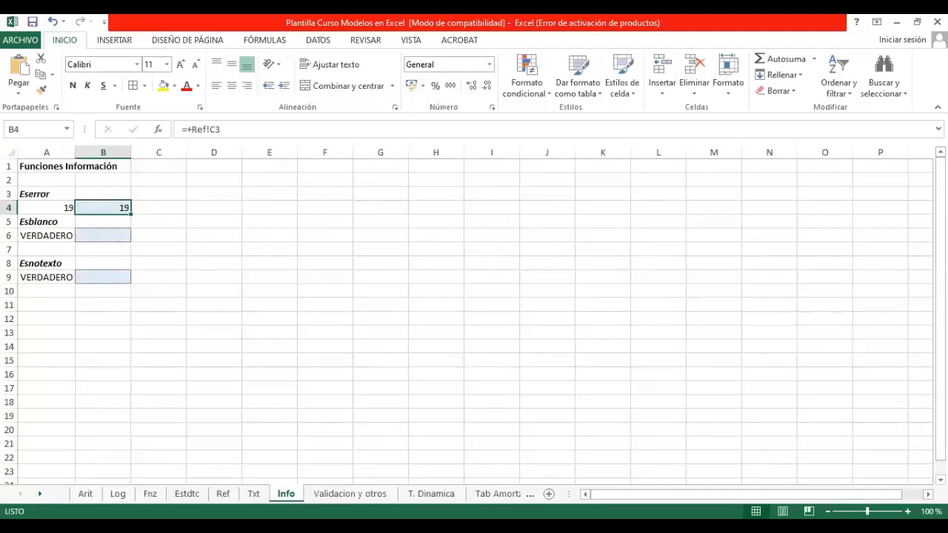
# Step: Start inserting a function in B6 and search all function categories for "esblanco"
pyautogui.click(106, 238)
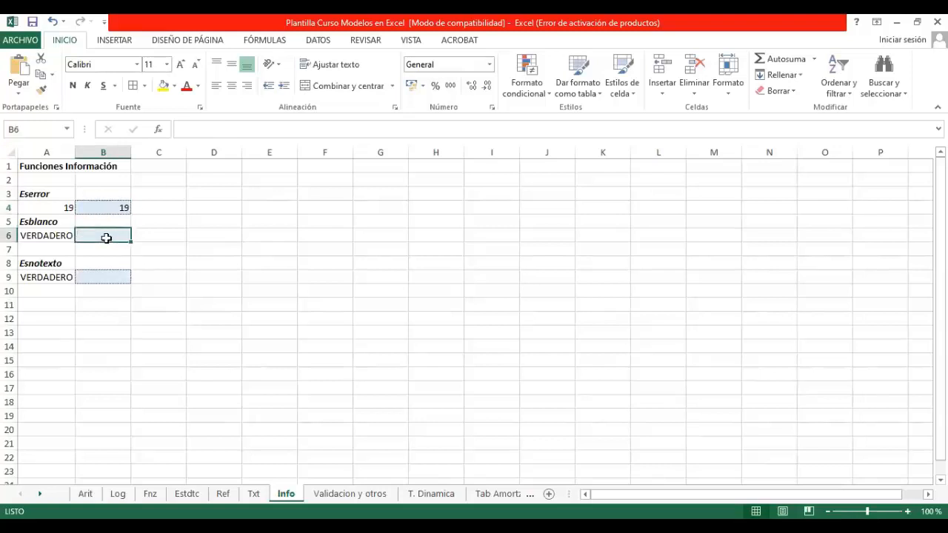
pyautogui.click(157, 129)
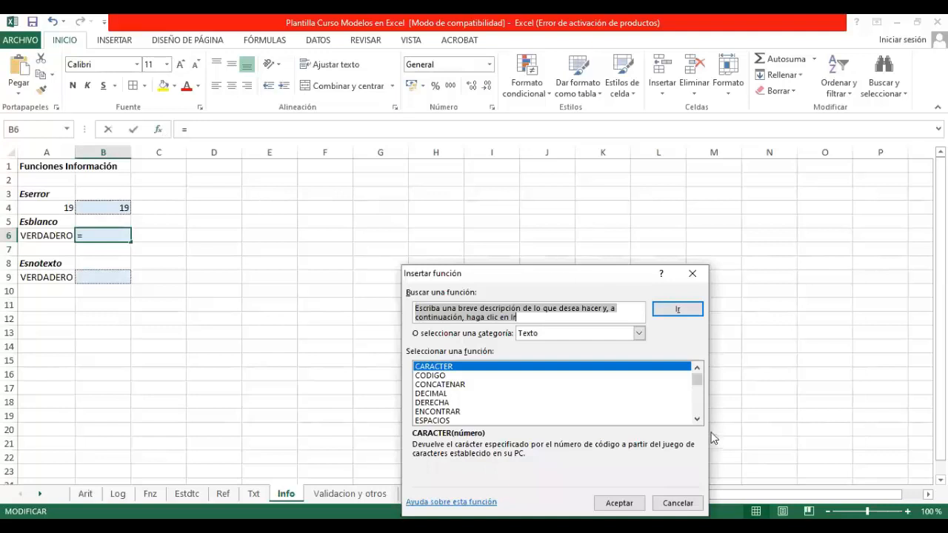
pyautogui.click(640, 333)
pyautogui.click(529, 353)
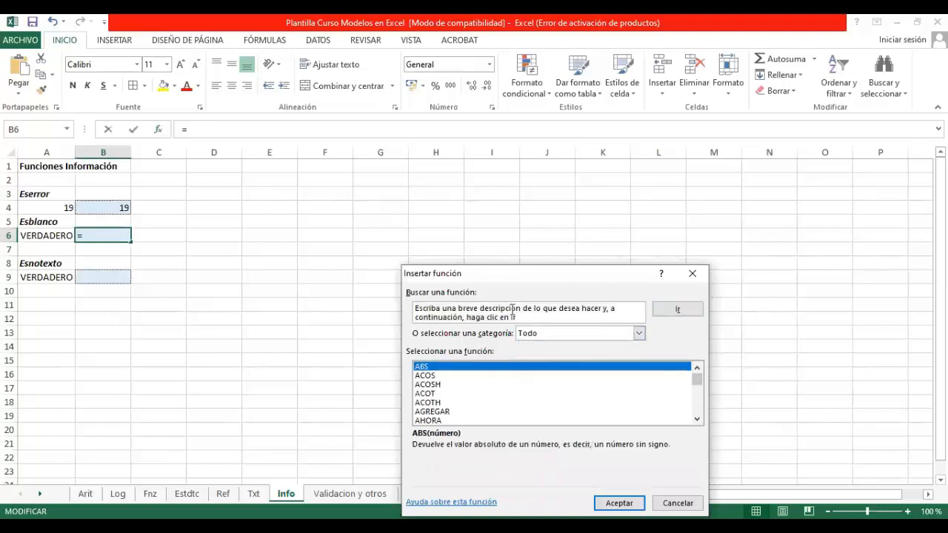
pyautogui.click(447, 309)
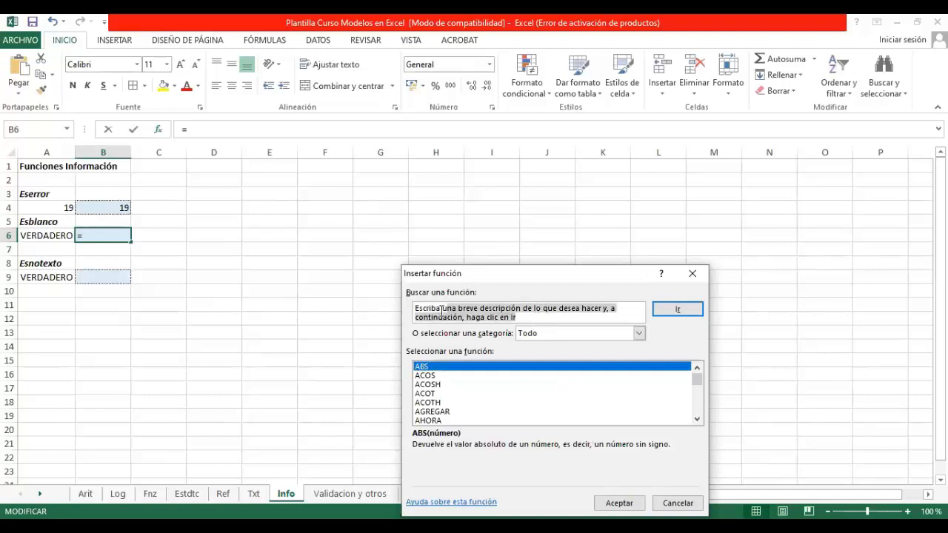
pyautogui.write('esb')
pyautogui.write('lanco')
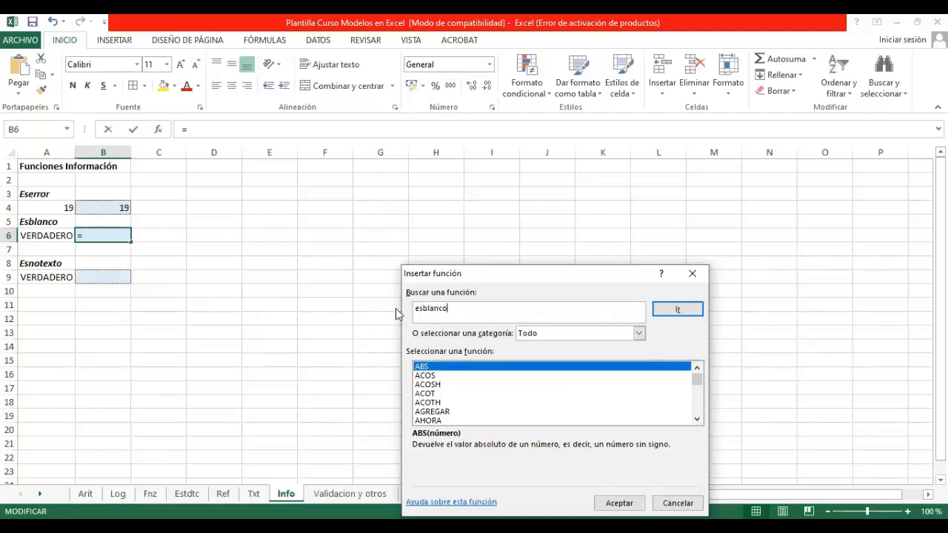
pyautogui.press('Return')
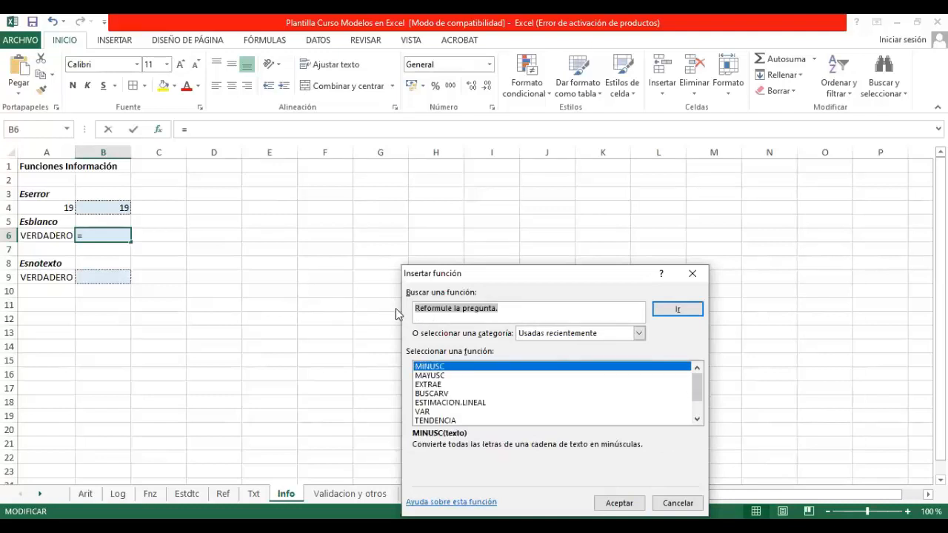
# Step: Search the functions for "blanco", look through the recommended list, and cancel the function insertion
pyautogui.press('BackSpace')
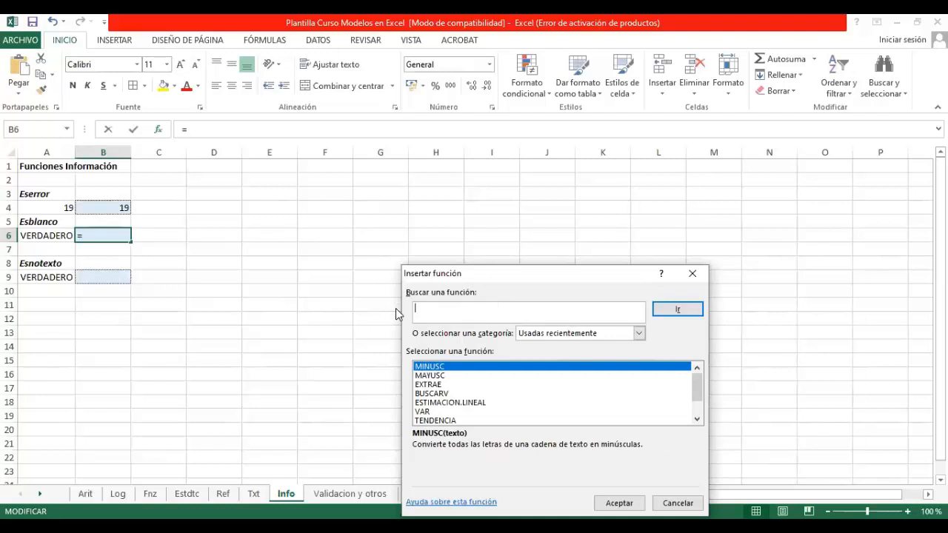
pyautogui.write('blanco')
pyautogui.press('Return')
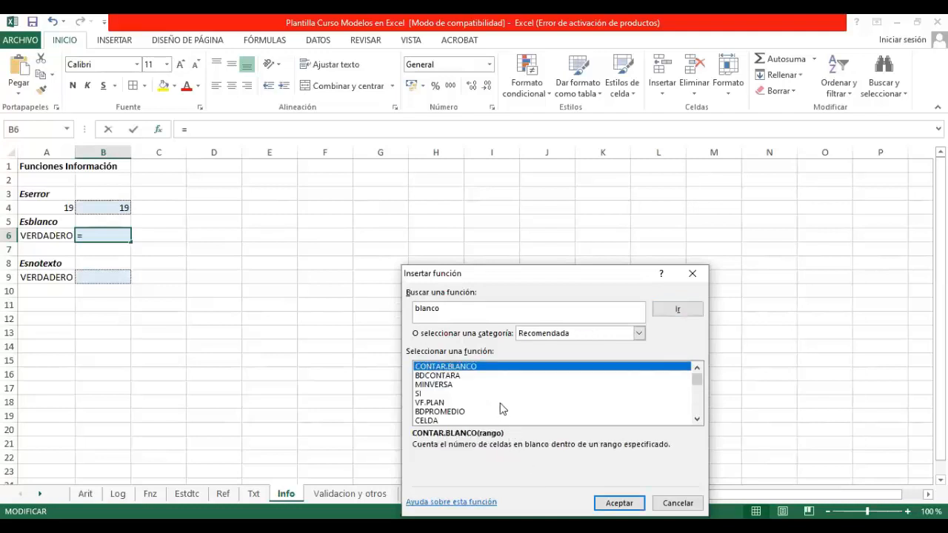
pyautogui.scroll(-1, 499, 400)
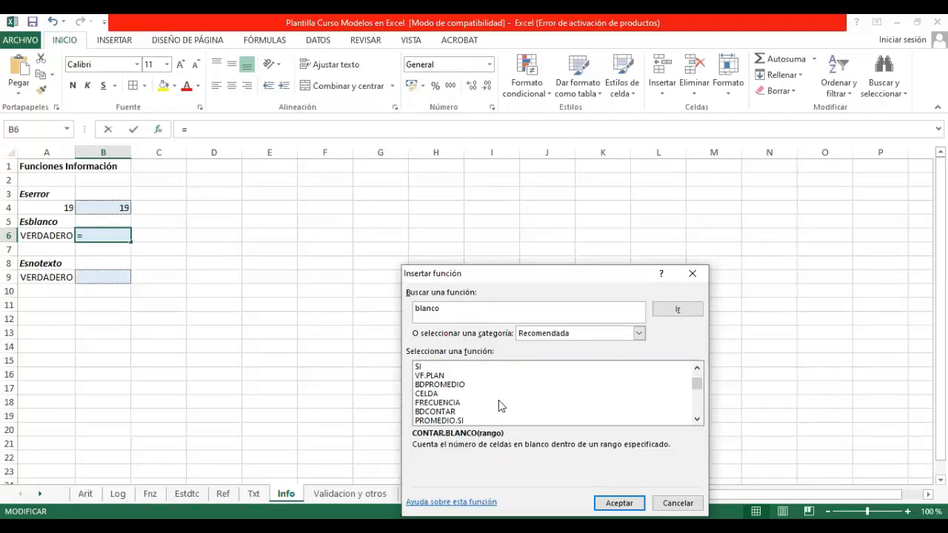
pyautogui.scroll(-1, 498, 399)
pyautogui.scroll(-1, 498, 400)
pyautogui.scroll(-4, 499, 400)
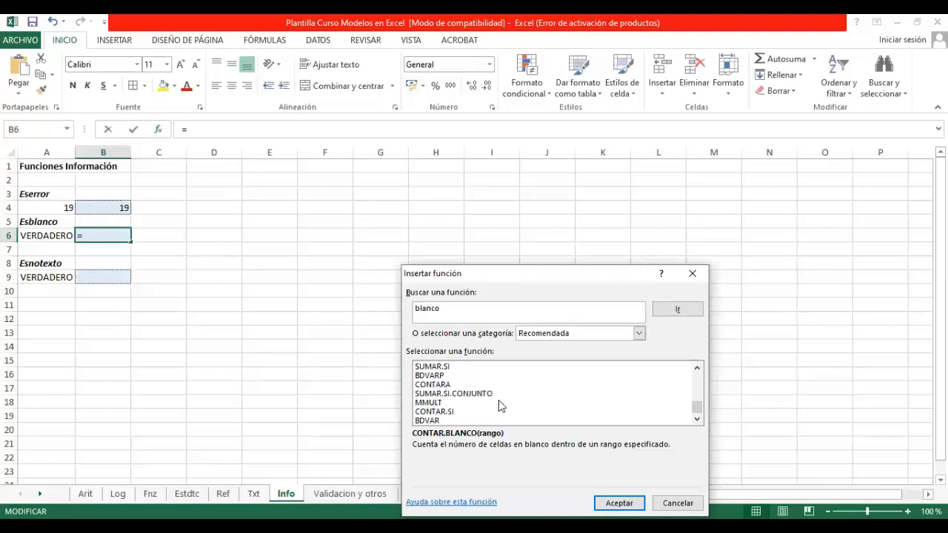
pyautogui.scroll(3, 498, 400)
pyautogui.scroll(3, 498, 400)
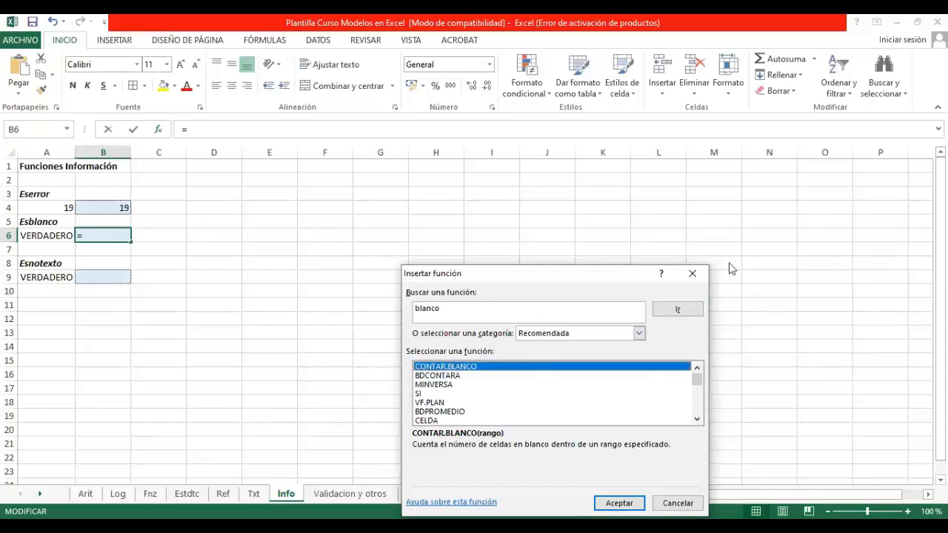
pyautogui.click(692, 273)
pyautogui.click(160, 130)
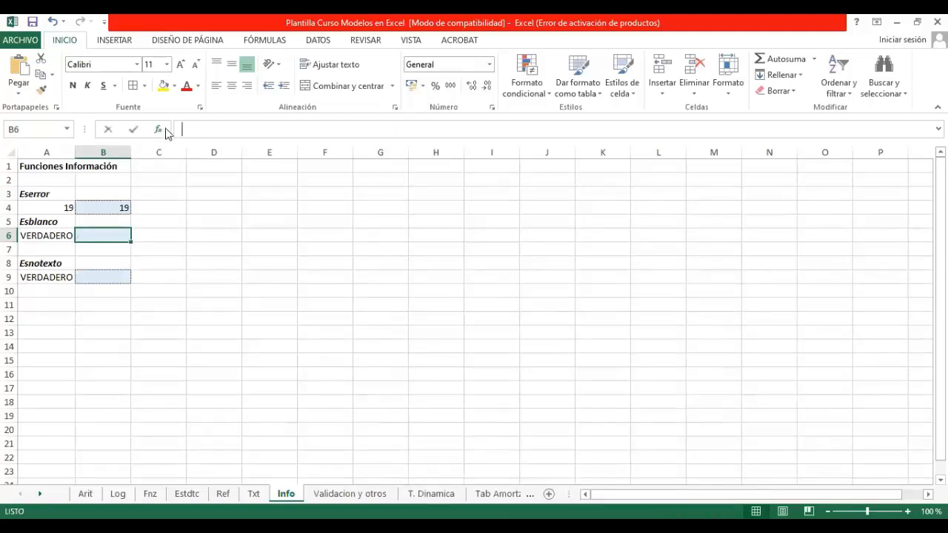
pyautogui.write('es')
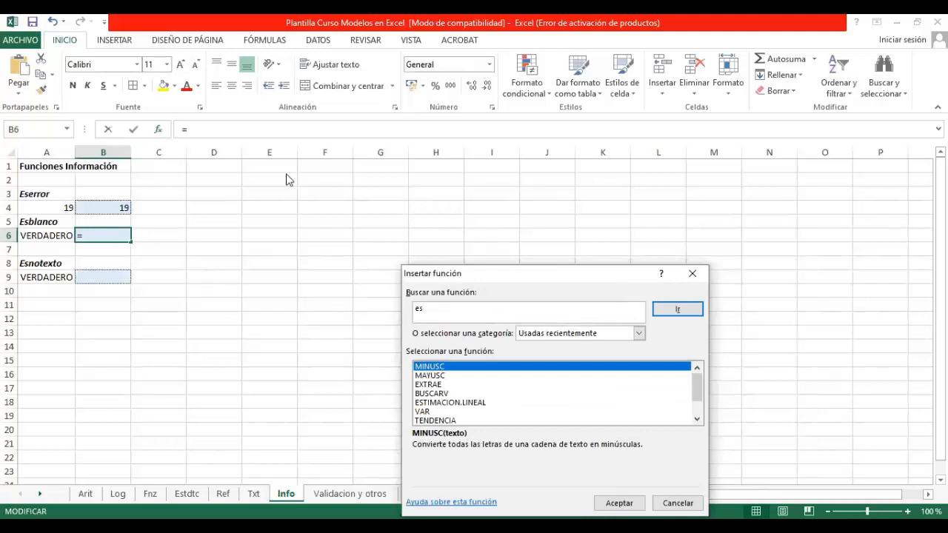
pyautogui.press('BackSpace')
pyautogui.press('BackSpace')
pyautogui.click(692, 274)
# Step: Try entering the formula =esblanco(A6) in cell B6
pyautogui.click(193, 129)
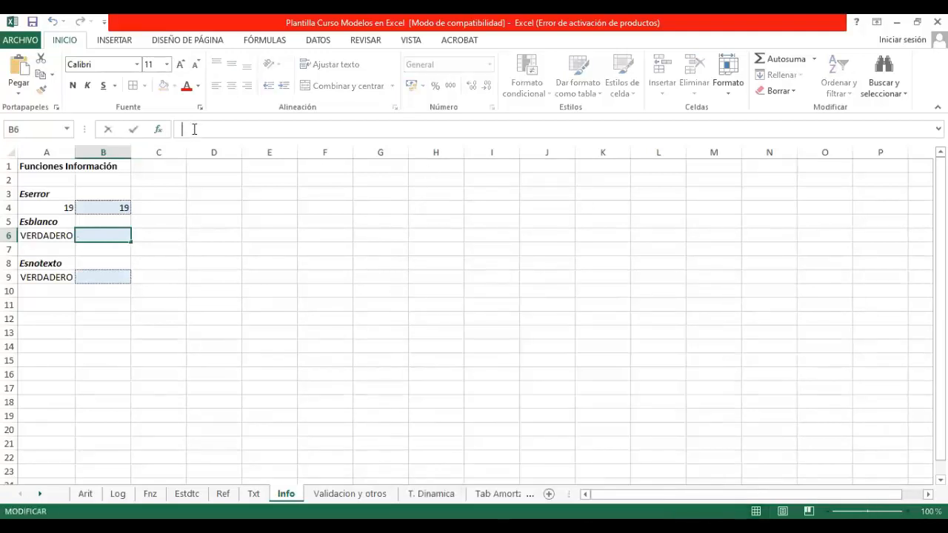
pyautogui.write('=')
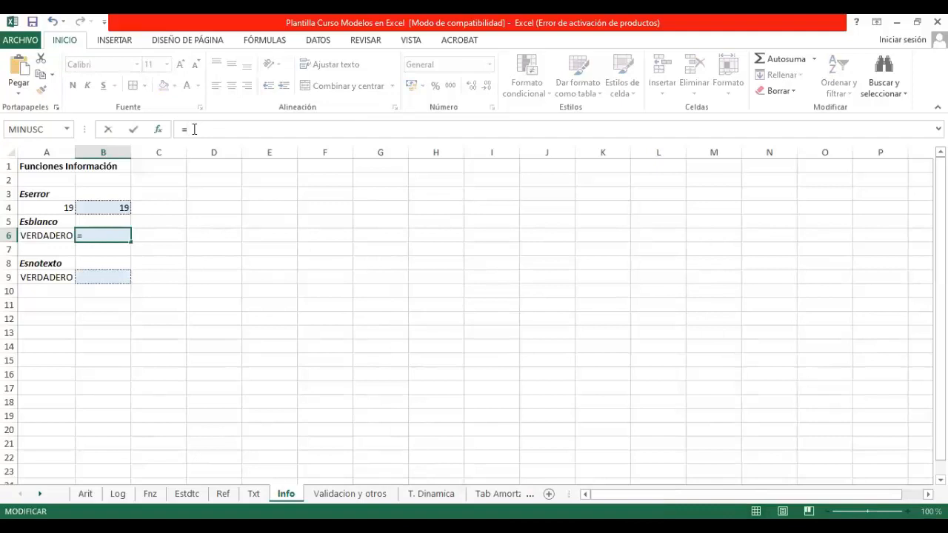
pyautogui.write('esbla')
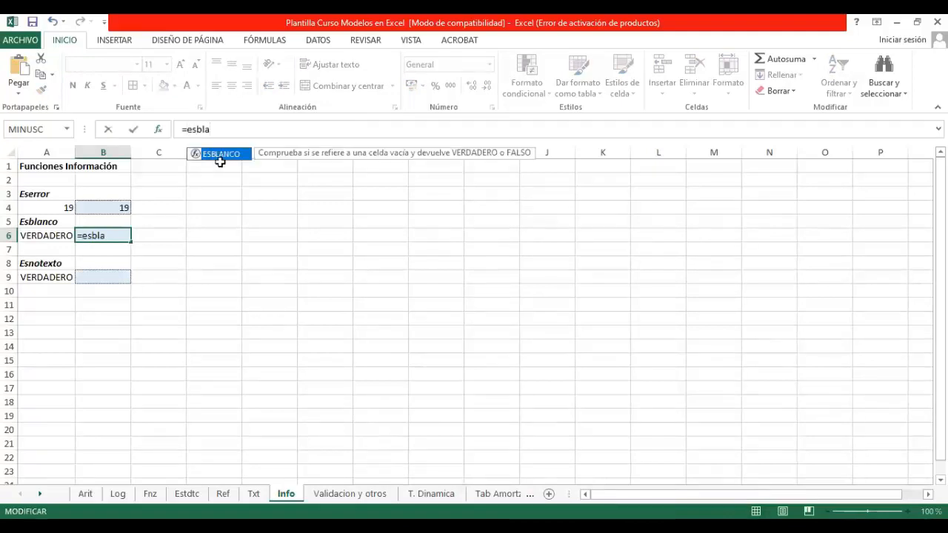
pyautogui.write('nco(')
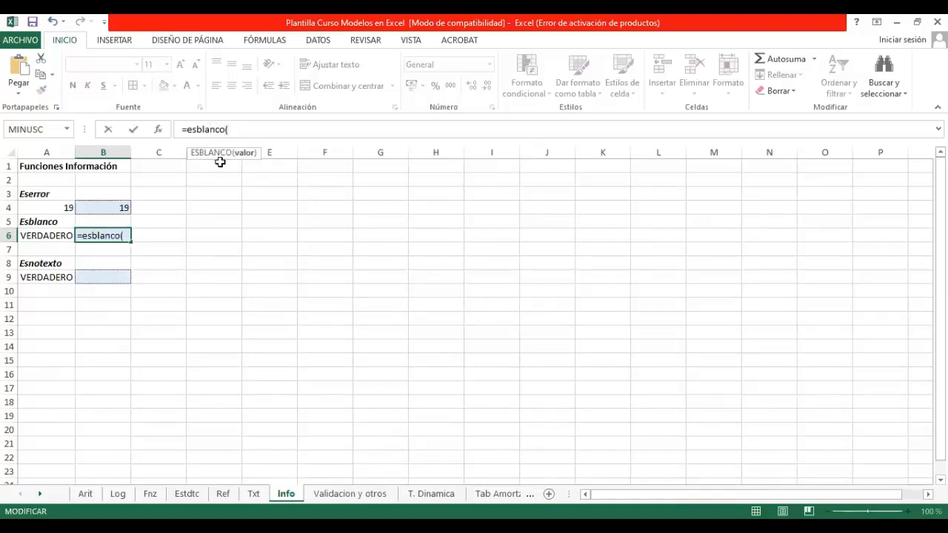
pyautogui.click(62, 236)
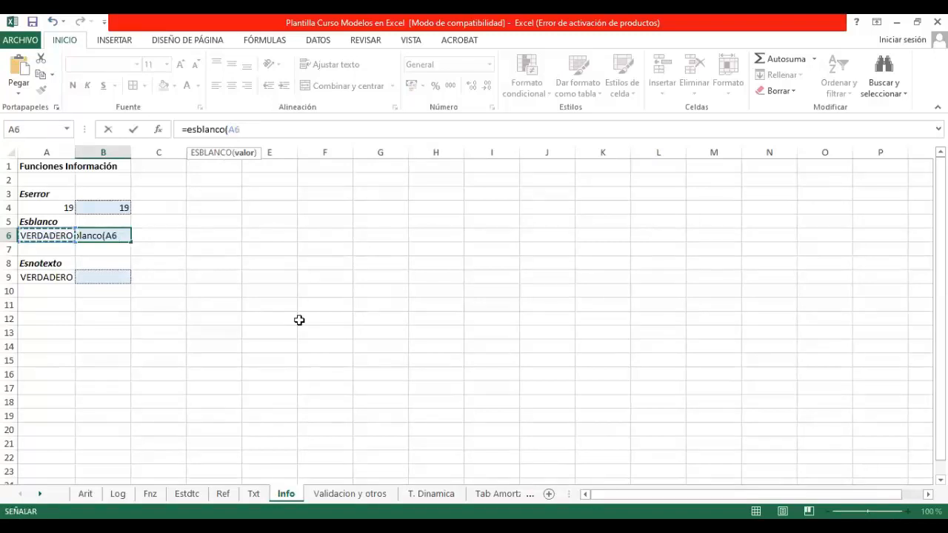
pyautogui.write(')')
pyautogui.press('Return')
# Step: Enter 0 in B6 and check the ESBLANCO formula in A6 against it
pyautogui.press('Return')
pyautogui.press('Up')
pyautogui.write('0')
pyautogui.press('Return')
pyautogui.press('Up')
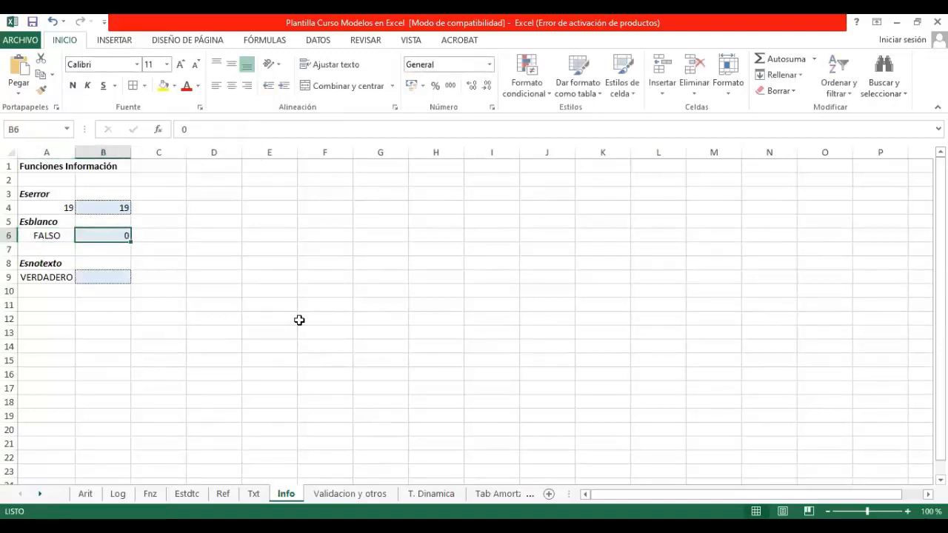
pyautogui.press('Left')
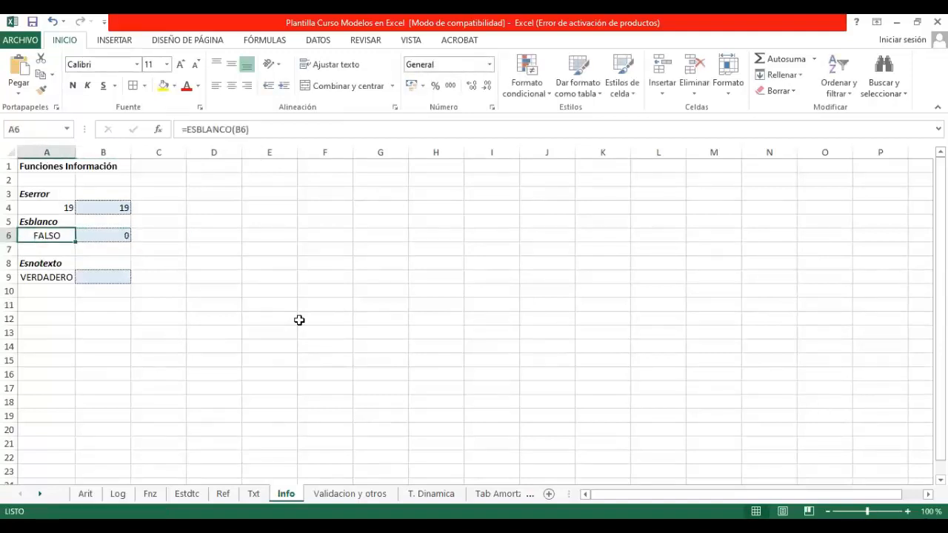
pyautogui.press('Right')
pyautogui.press('Left')
pyautogui.press('Right')
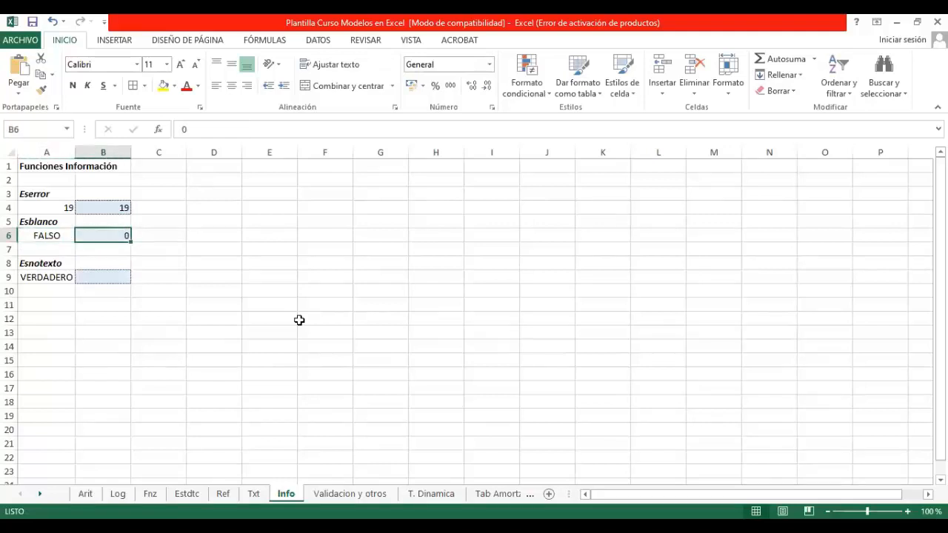
# Step: Clear B6 to test ESBLANCO on an empty cell, and enter 0 in it again
pyautogui.press('Delete')
pyautogui.write('0')
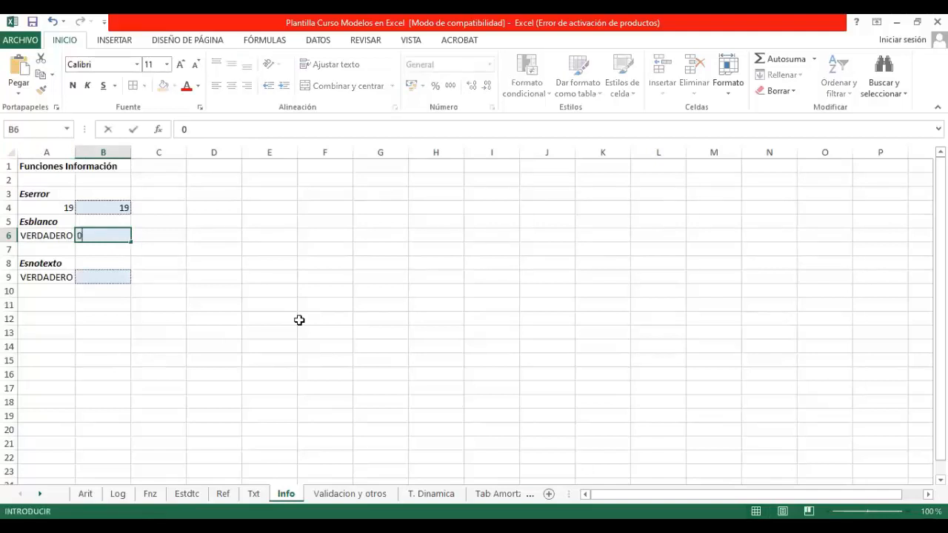
pyautogui.press('Return')
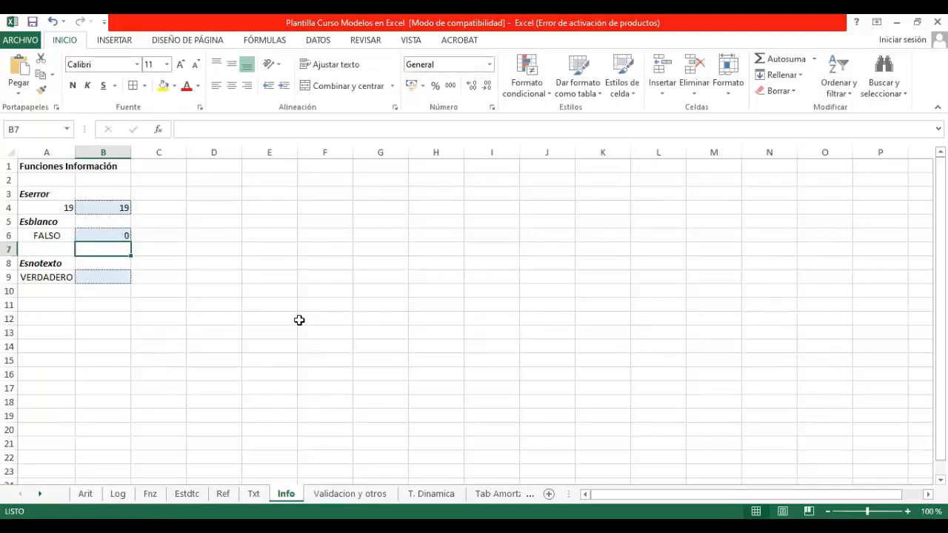
# Step: Test Esnotexto by entering the text hola in B9 and replacing it with the number 15
pyautogui.click(96, 275)
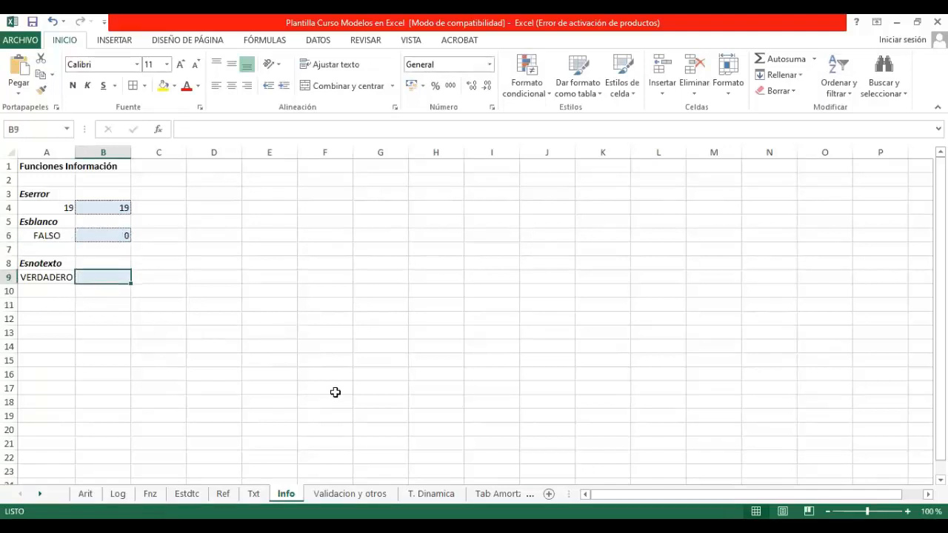
pyautogui.write('hola')
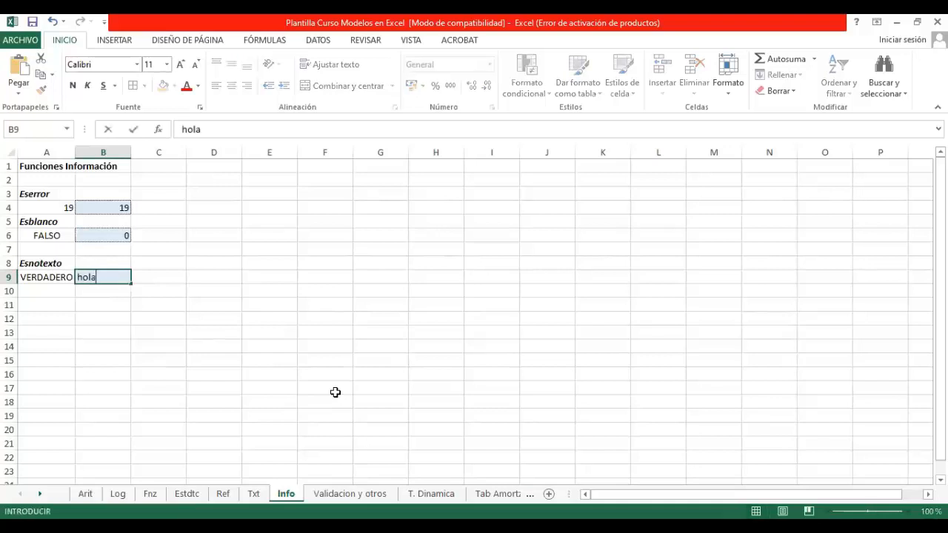
pyautogui.press('Return')
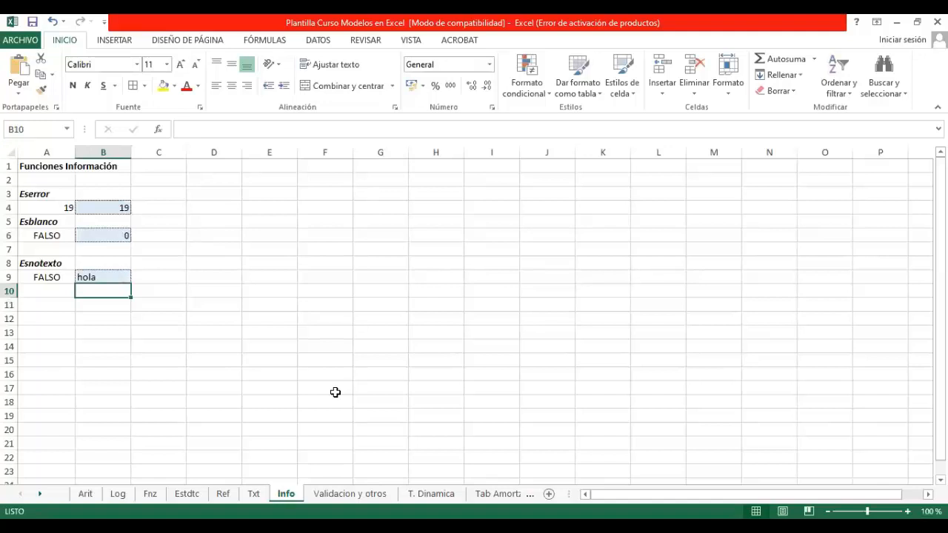
pyautogui.press('Up')
pyautogui.write('15')
pyautogui.press('Return')
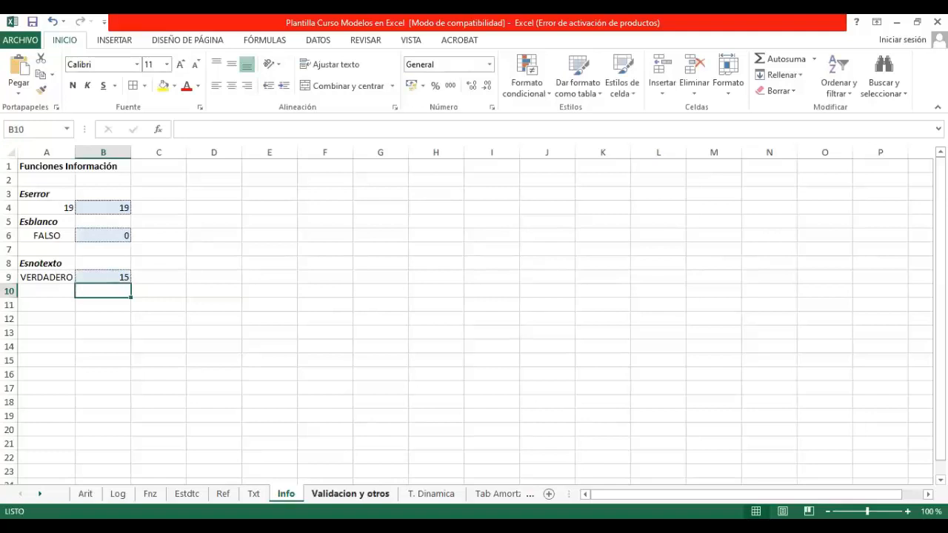
# Step: On the Validacion y otros sheet, add Lista data validation to the Grupo Etario cell B3 with D3:D5 as its source
pyautogui.click(350, 493)
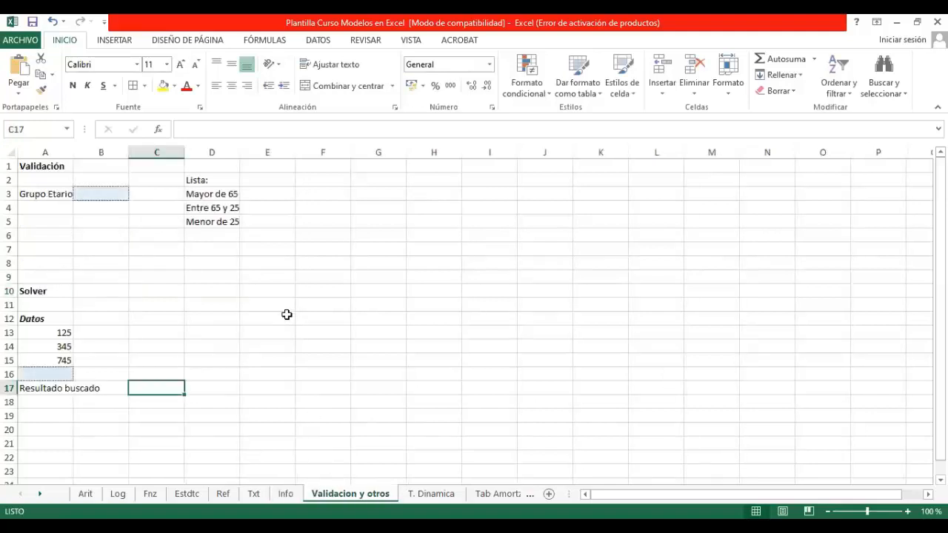
pyautogui.click(99, 191)
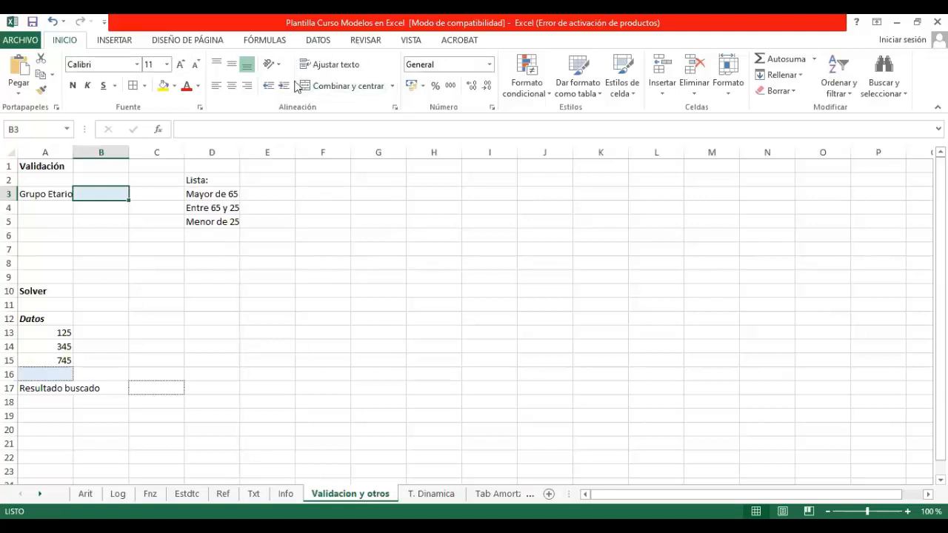
pyautogui.click(323, 45)
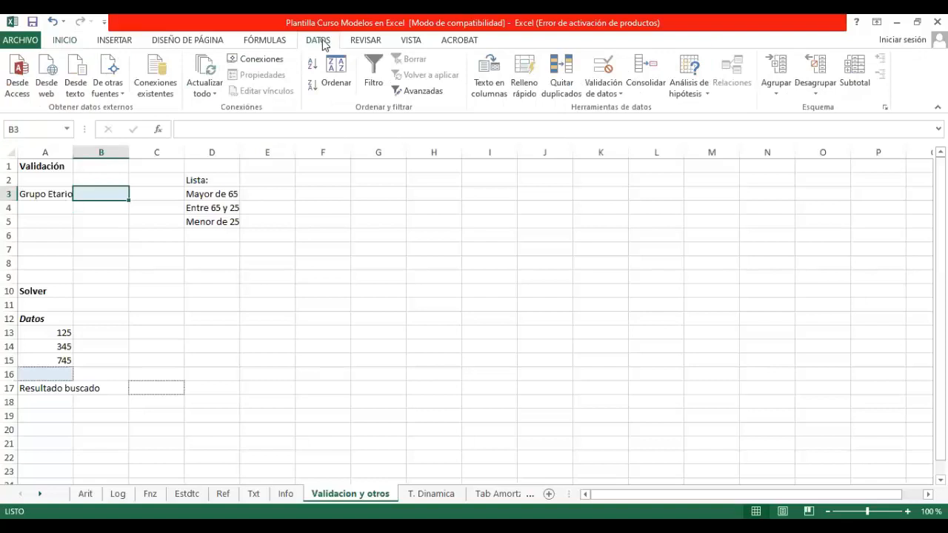
pyautogui.click(616, 92)
pyautogui.click(620, 109)
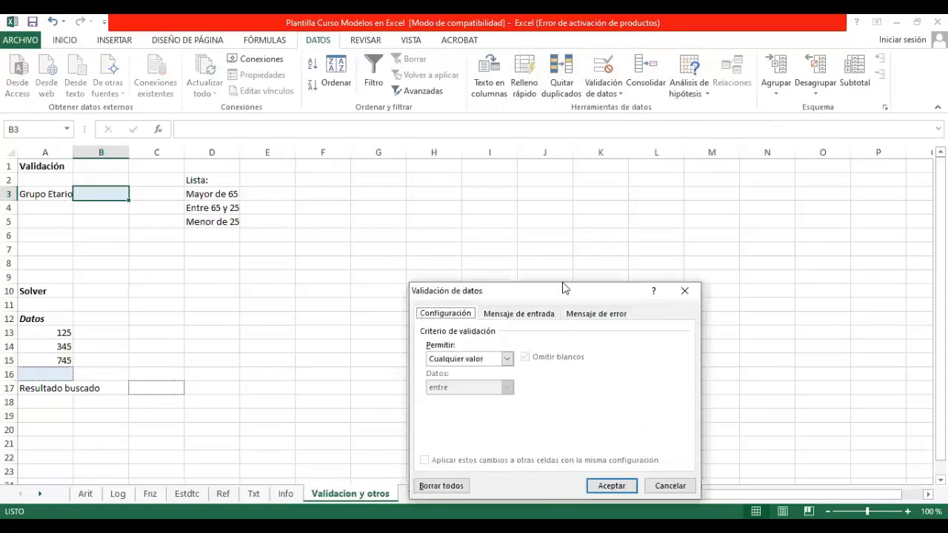
pyautogui.click(507, 360)
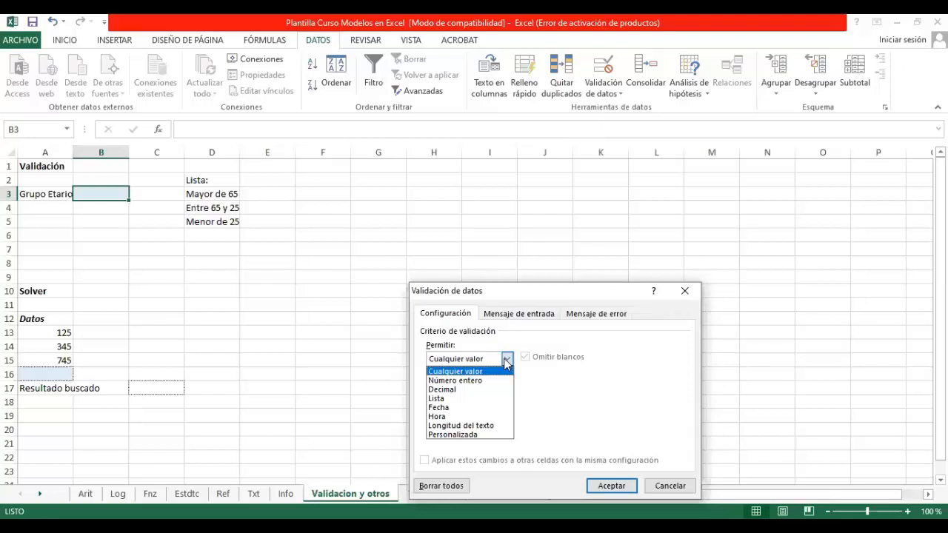
pyautogui.click(487, 399)
pyautogui.click(624, 415)
pyautogui.moveTo(216, 195); pyautogui.dragTo(211, 219)
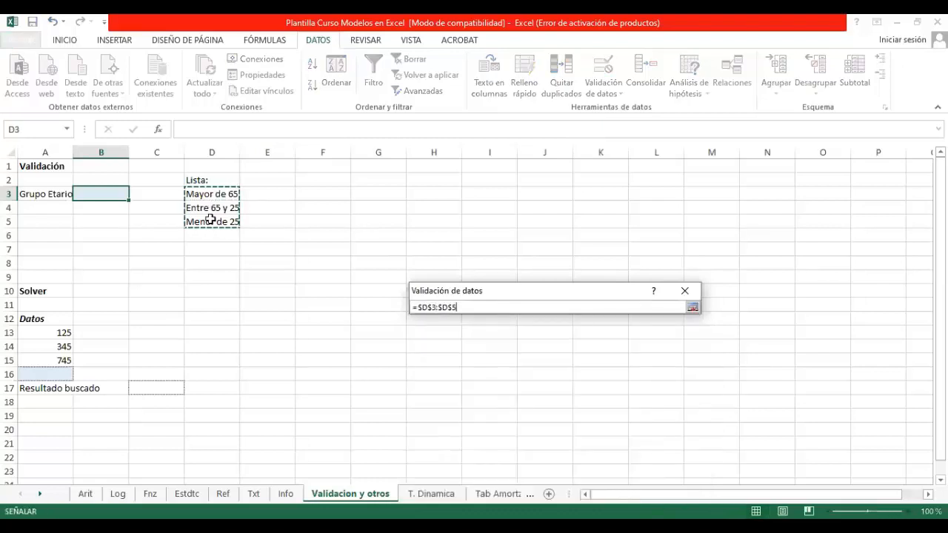
pyautogui.press('Return')
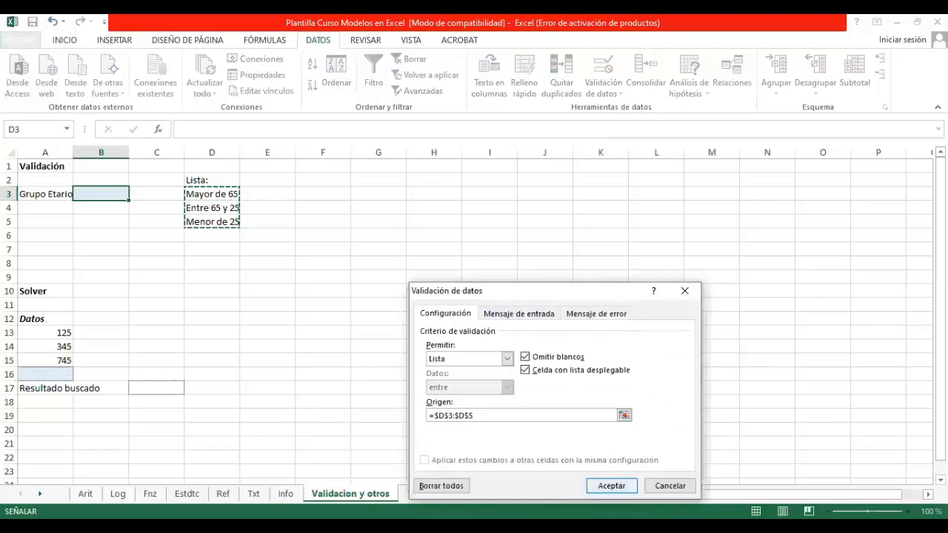
pyautogui.click(611, 486)
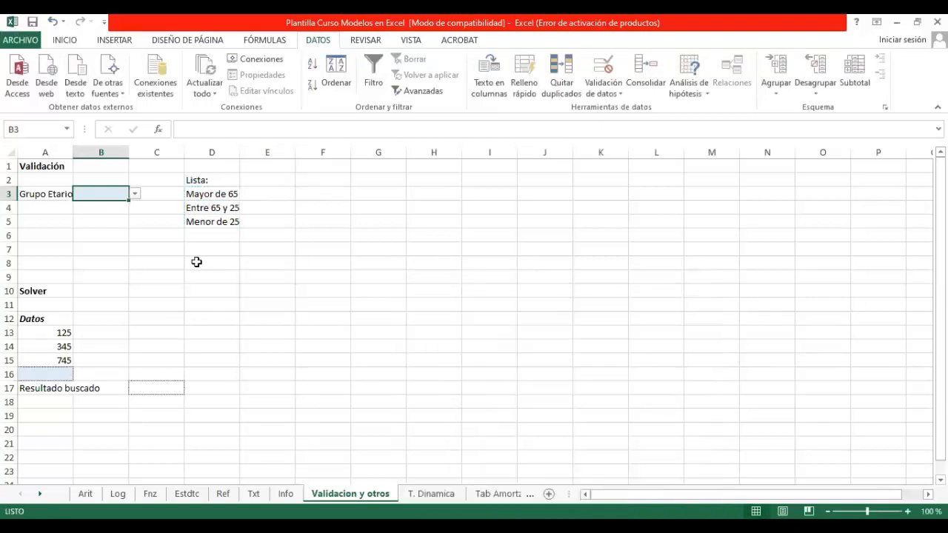
# Step: Try the validation list in B3 by choosing Mayor de 65, Entre 65 y 25 and finally Menor de 25
pyautogui.click(135, 195)
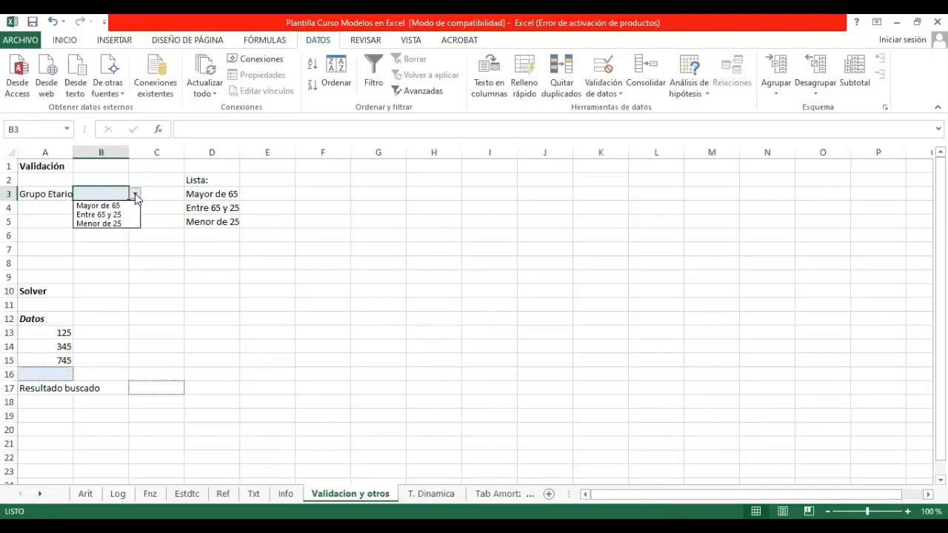
pyautogui.click(119, 206)
pyautogui.click(136, 196)
pyautogui.click(118, 214)
pyautogui.click(135, 195)
pyautogui.click(130, 223)
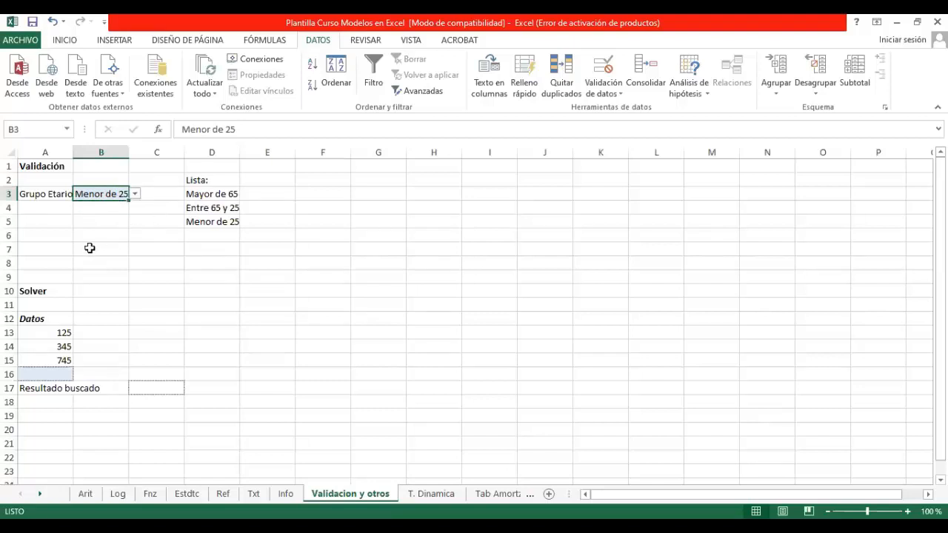
# Step: Enter the values 150, 200 and 170 in E3:E5 beside the age-group list
pyautogui.click(99, 209)
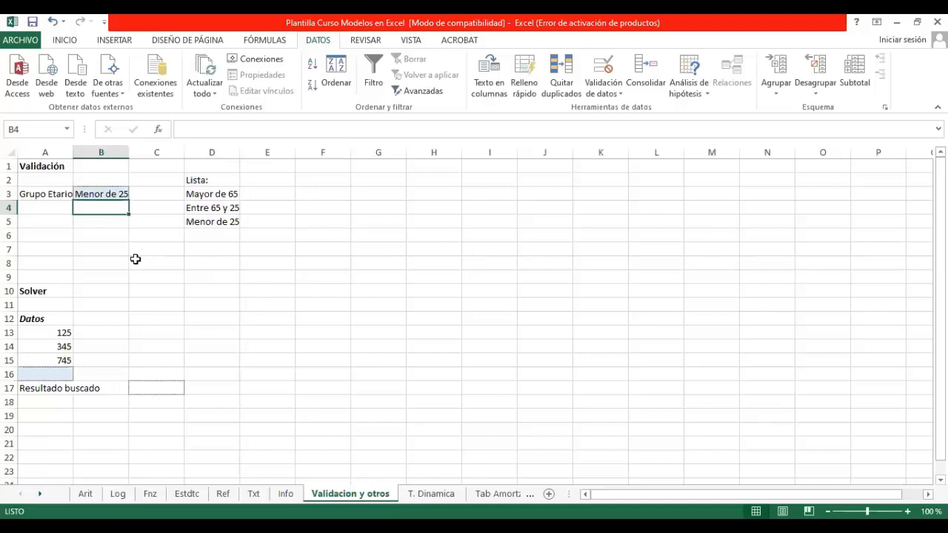
pyautogui.click(270, 182)
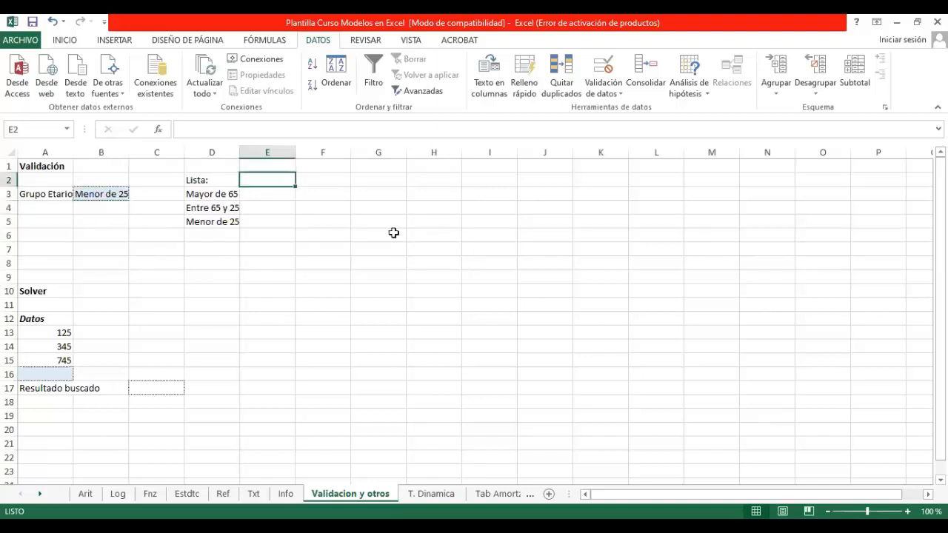
pyautogui.click(252, 191)
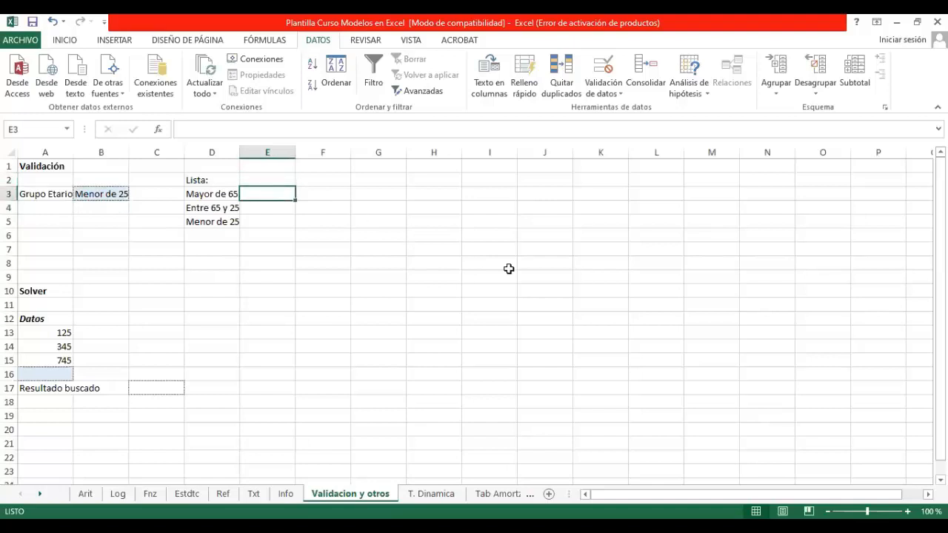
pyautogui.write('150')
pyautogui.press('Return')
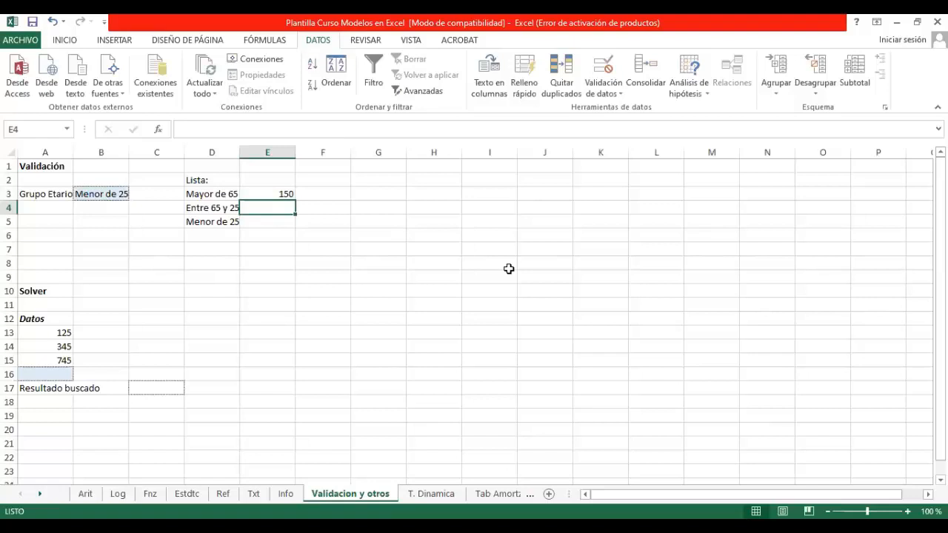
pyautogui.write('200')
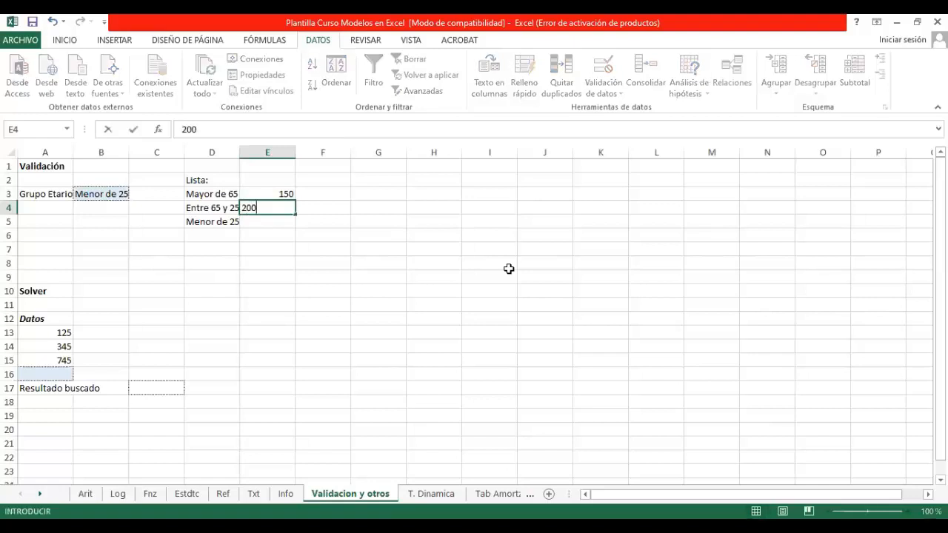
pyautogui.press('Return')
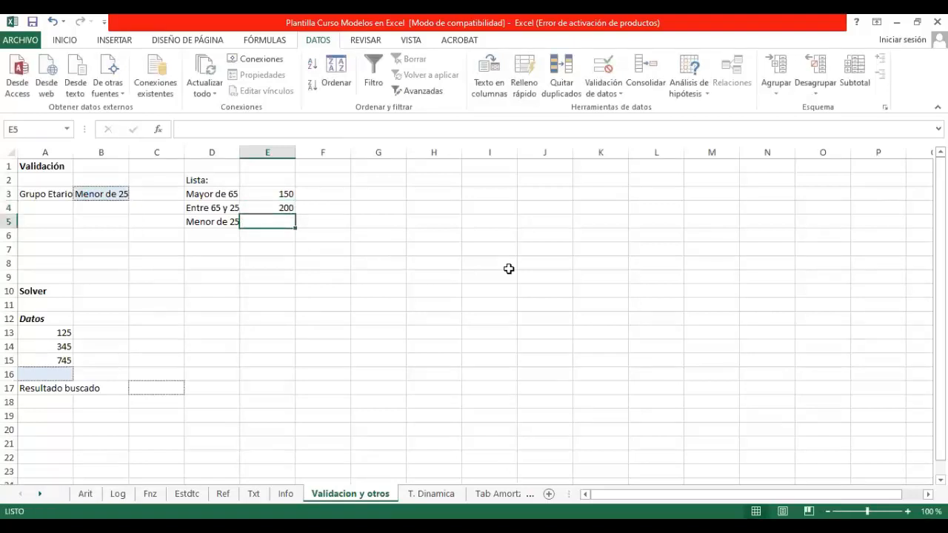
pyautogui.write('170')
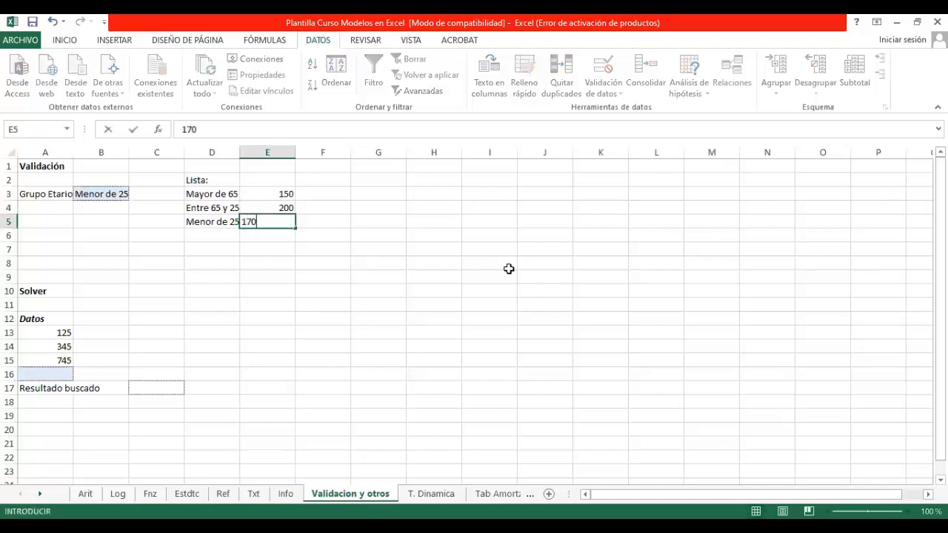
pyautogui.press('Return')
# Step: Start a BUSCARV function in G3 with the Grupo Etario cell B3 as its Valor_buscado
pyautogui.click(382, 195)
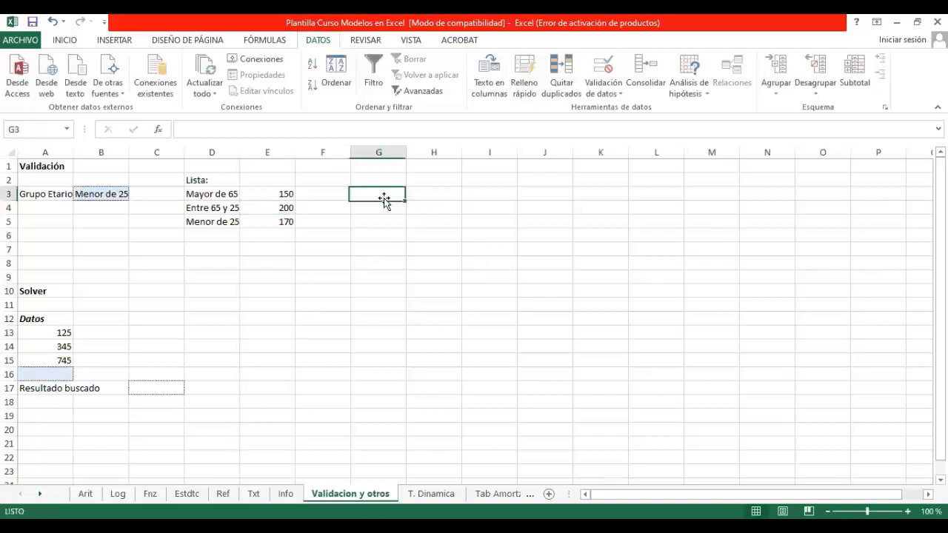
pyautogui.write('=')
pyautogui.hotkey('shift', 'F3')
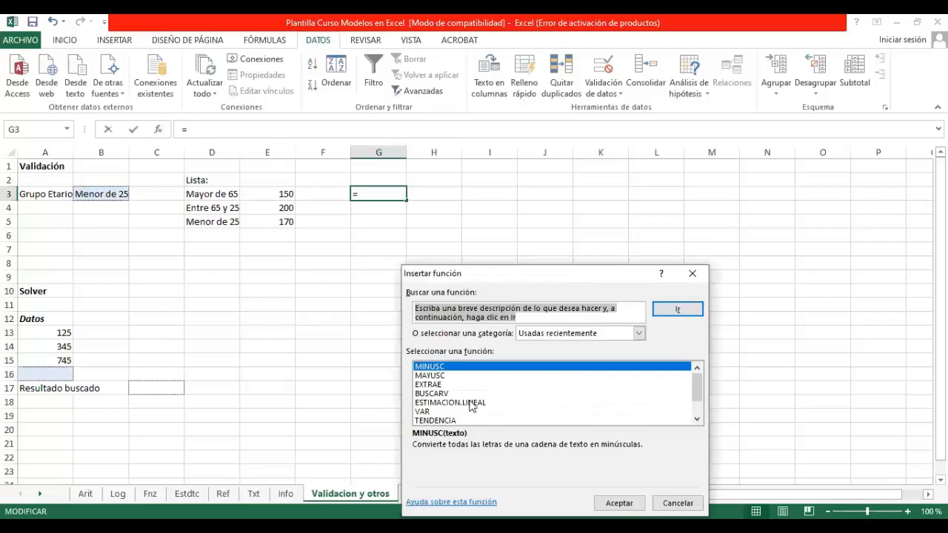
pyautogui.click(452, 393)
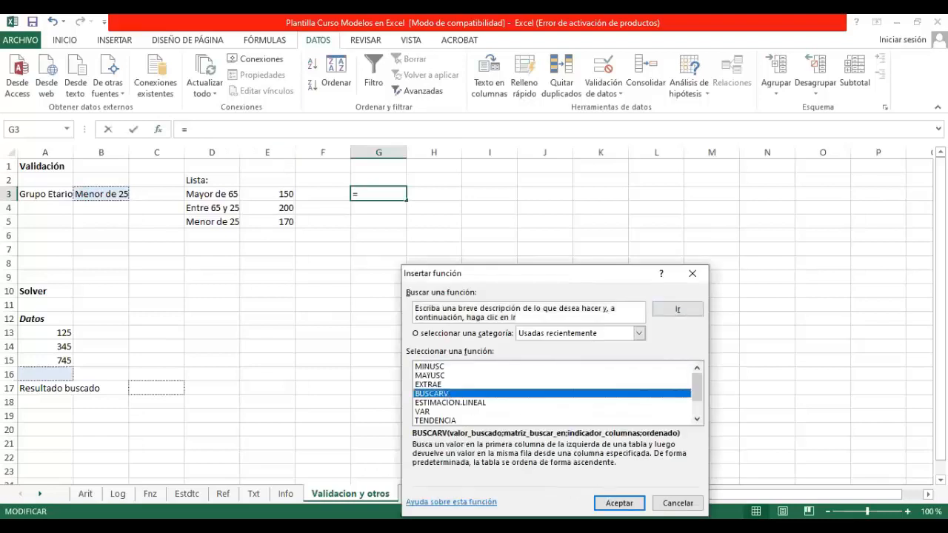
pyautogui.click(619, 503)
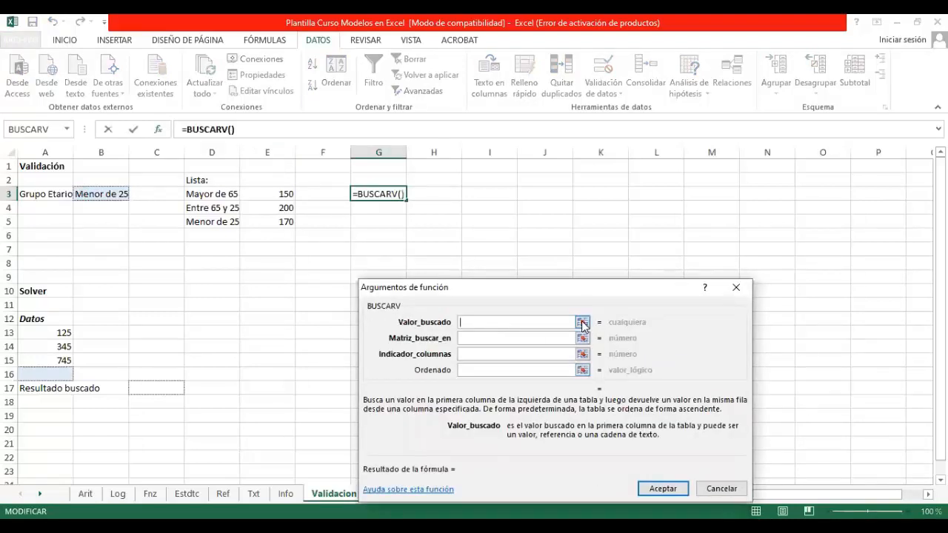
pyautogui.click(582, 322)
pyautogui.click(110, 194)
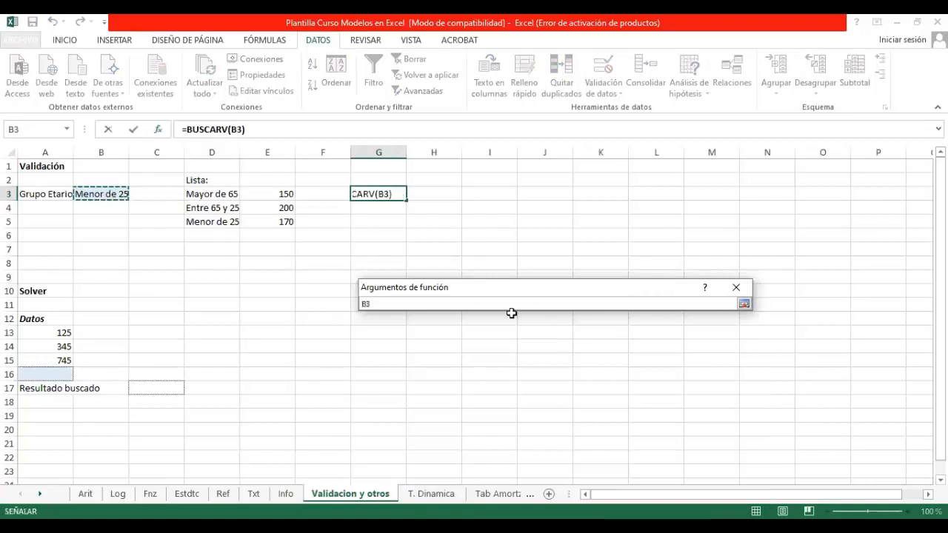
pyautogui.press('Return')
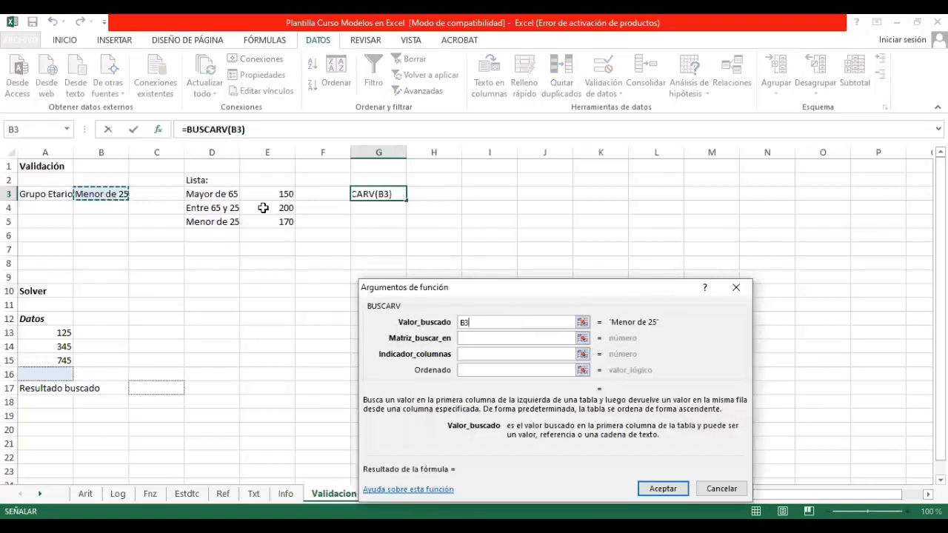
# Step: Complete the BUSCARV arguments with D3:E5 as the search matrix, column indicator 2 and falso for Ordenado
pyautogui.click(581, 338)
pyautogui.moveTo(211, 194); pyautogui.dragTo(265, 221)
pyautogui.click(481, 354)
pyautogui.write('2')
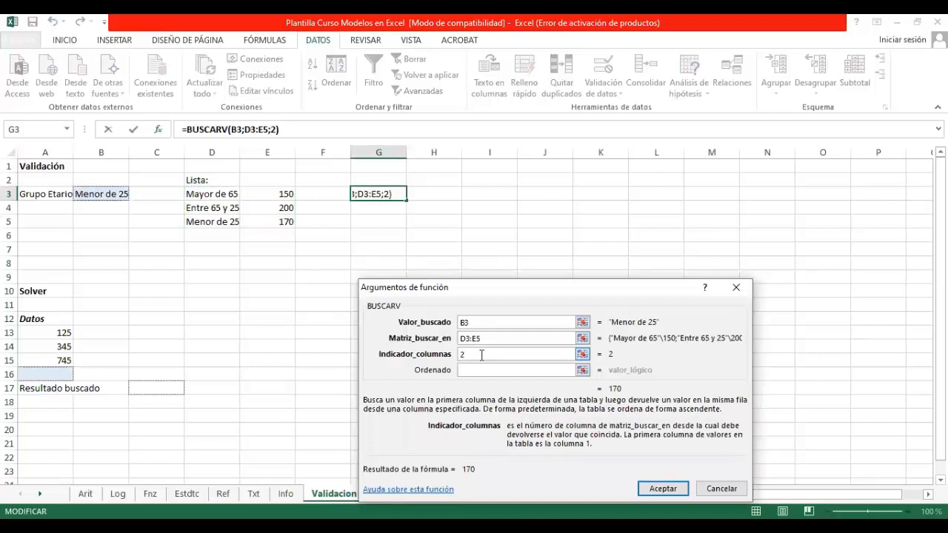
pyautogui.press('Tab')
pyautogui.write('falso')
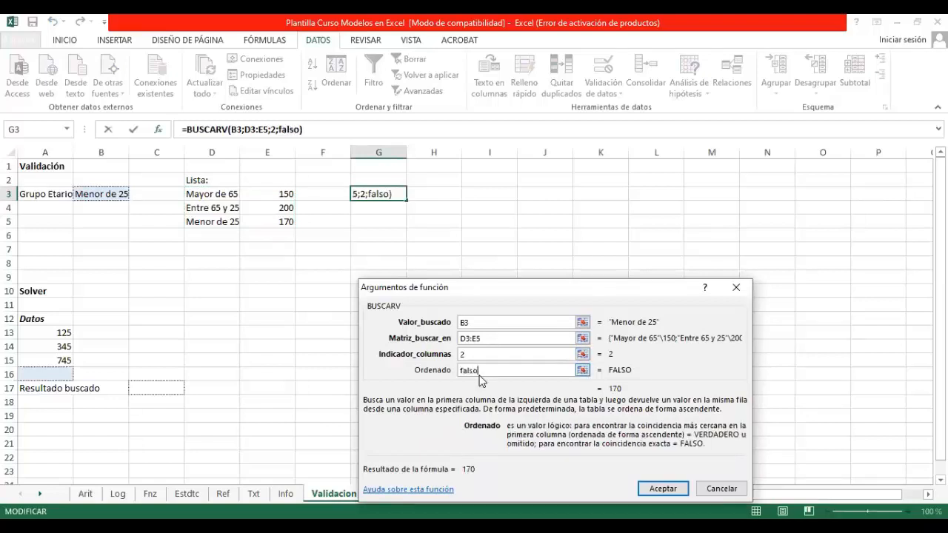
pyautogui.click(663, 489)
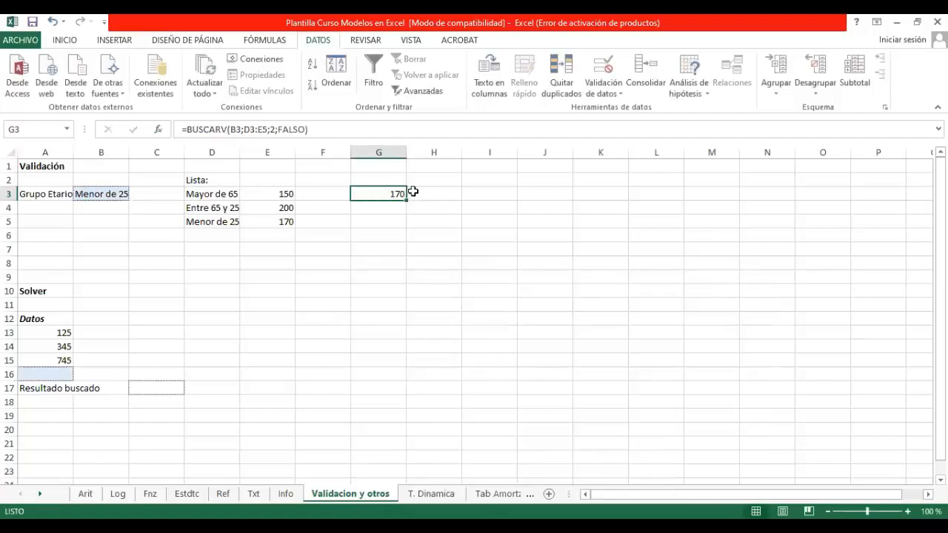
# Step: Test the G3 lookup by choosing Mayor de 65 and finally Entre 65 y 25 from the B3 list
pyautogui.click(91, 193)
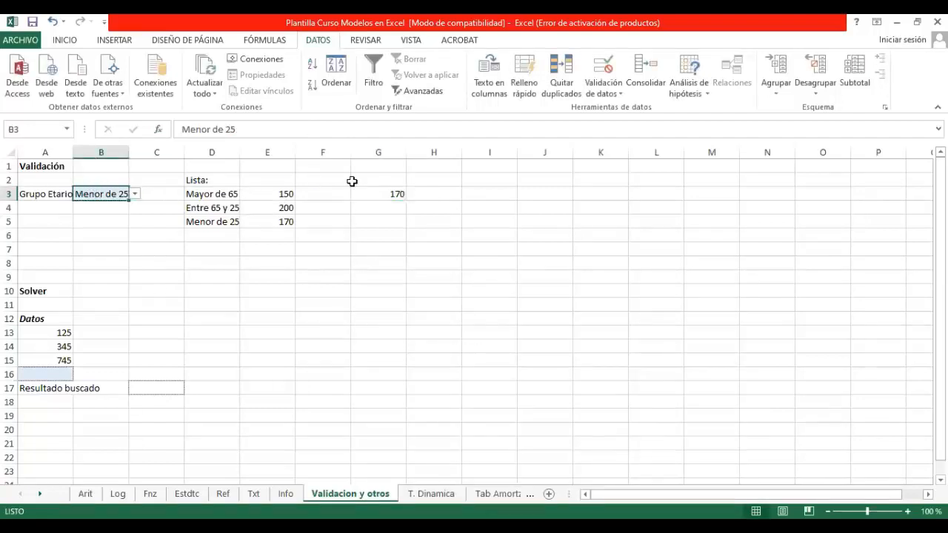
pyautogui.click(379, 194)
pyautogui.click(112, 193)
pyautogui.click(136, 194)
pyautogui.click(128, 207)
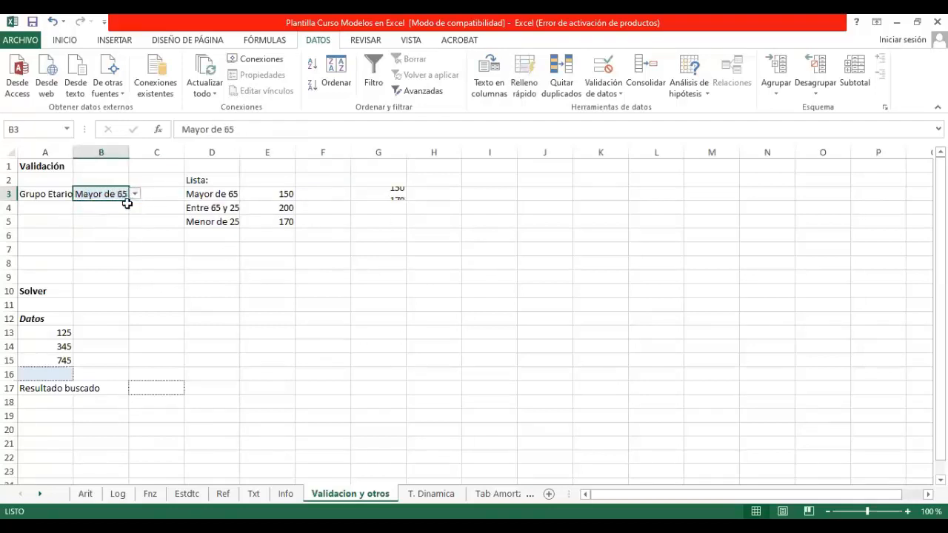
pyautogui.click(394, 197)
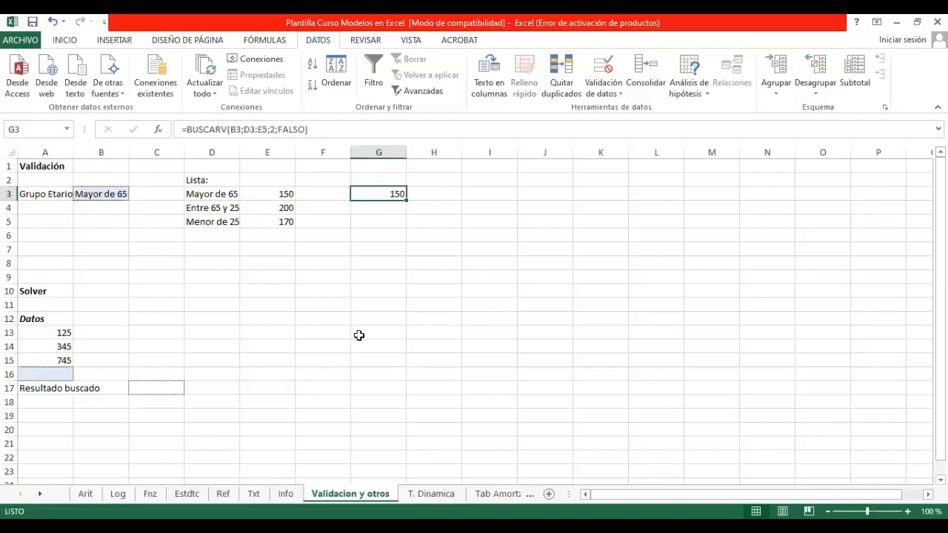
pyautogui.click(113, 195)
pyautogui.click(135, 194)
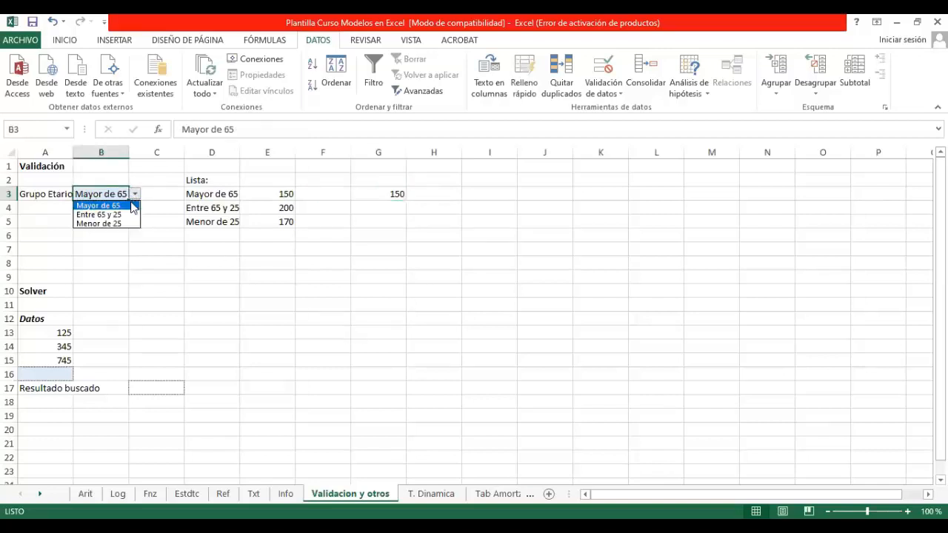
pyautogui.click(131, 214)
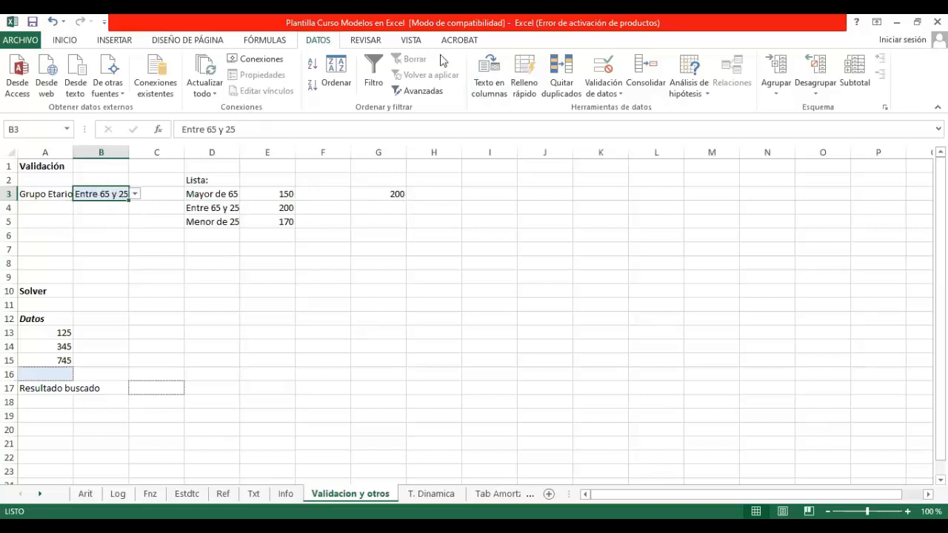
# Step: Remove the list restriction from B3 by setting its data validation to allow Cualquier valor
pyautogui.click(604, 94)
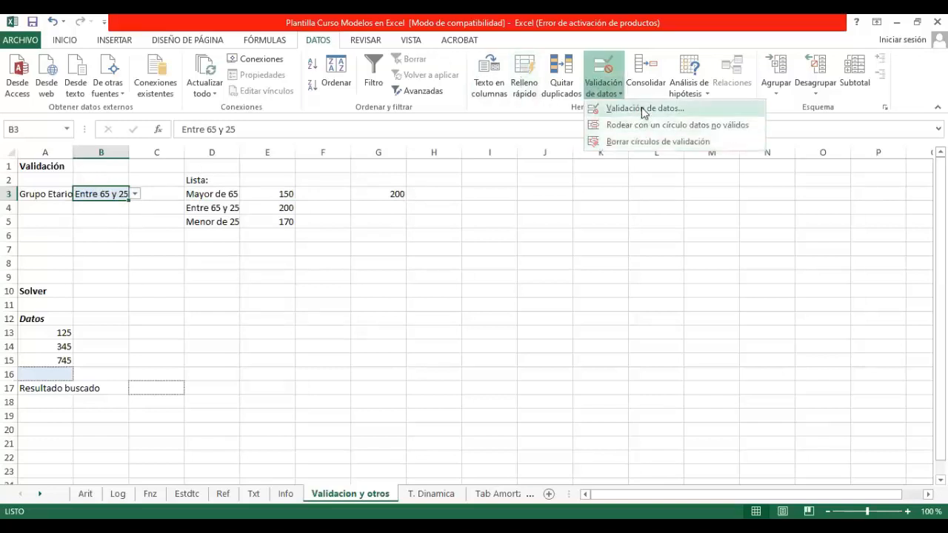
pyautogui.click(642, 109)
pyautogui.click(506, 358)
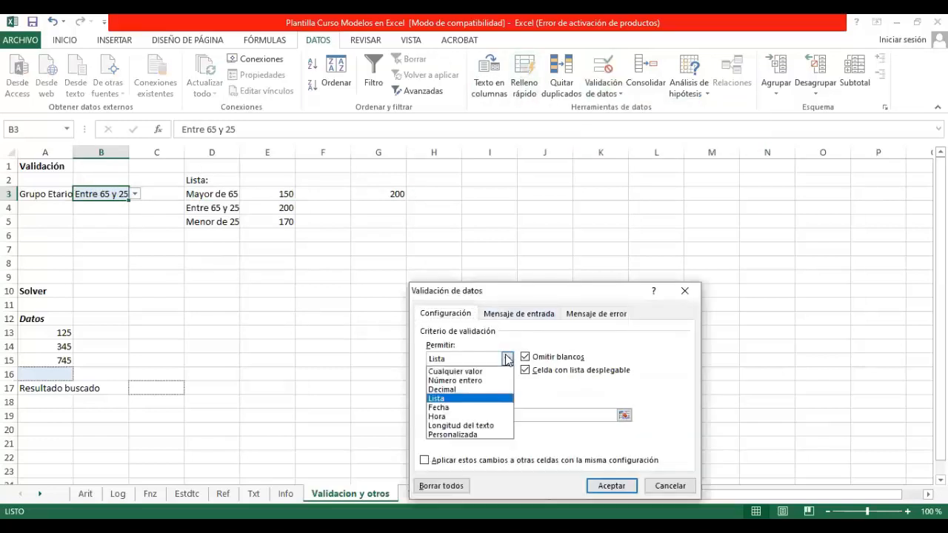
pyautogui.click(465, 373)
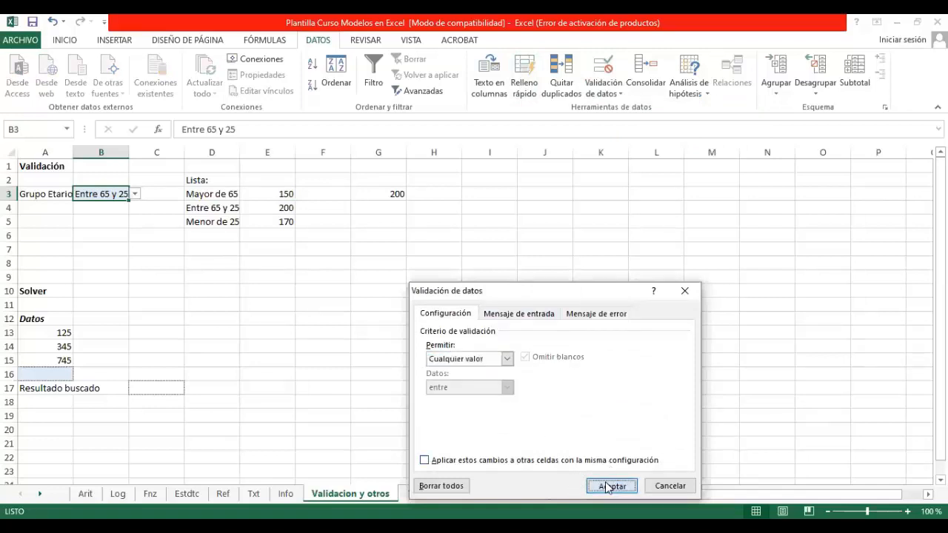
pyautogui.click(609, 485)
pyautogui.click(131, 234)
# Step: Try the value 43 in B3, check the lookup formula in G3 and undo the entry
pyautogui.doubleClick(97, 193)
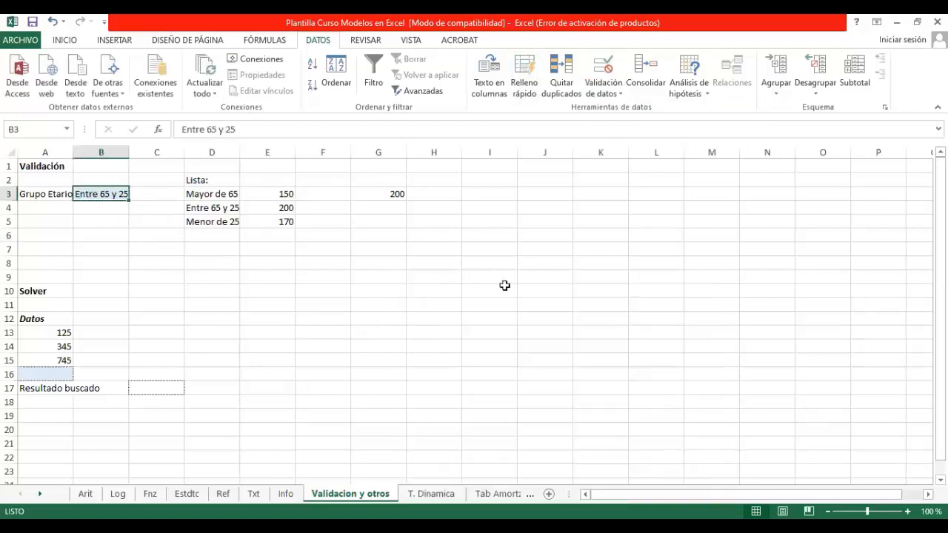
pyautogui.write('43')
pyautogui.press('Return')
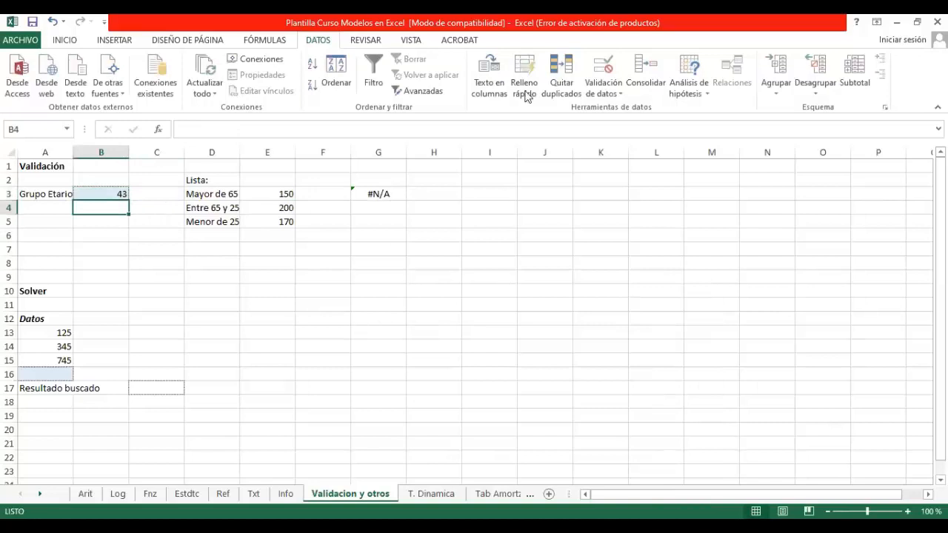
pyautogui.click(376, 194)
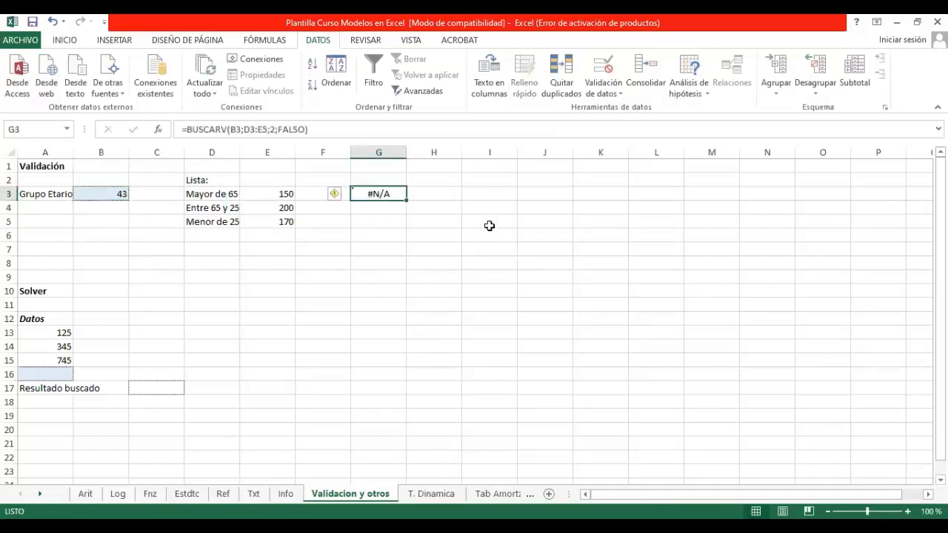
pyautogui.click(52, 24)
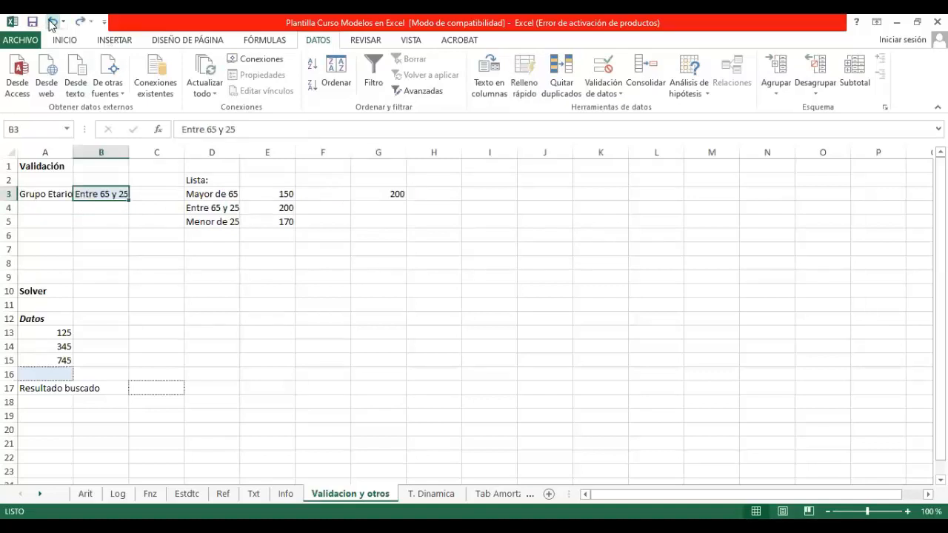
pyautogui.click(402, 194)
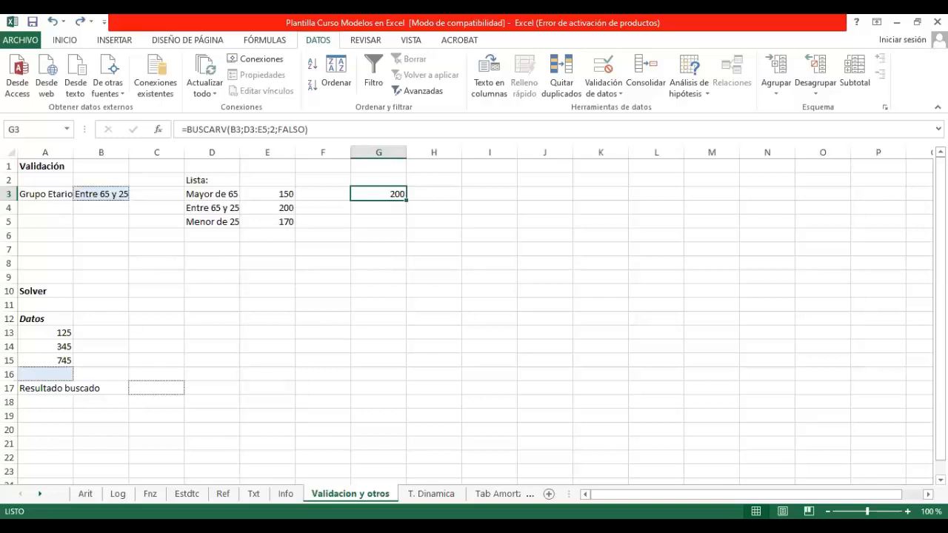
# Step: On the Ref sheet, add Lista data validation to the Buscar H date cell B3 with H3:H7 as its source
pyautogui.hotkey('ctrl', 'pageup')
pyautogui.hotkey('ctrl', 'pageup')
pyautogui.hotkey('ctrl', 'pageup')
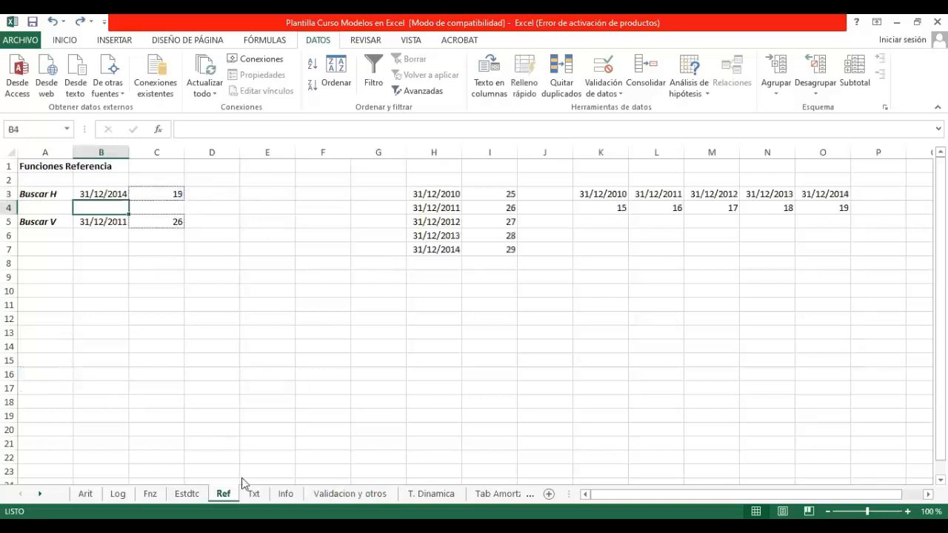
pyautogui.click(118, 191)
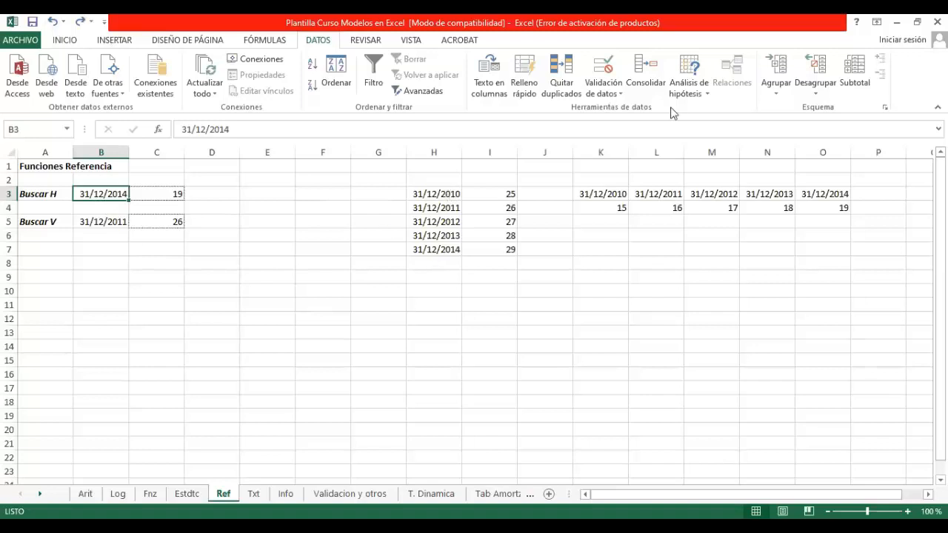
pyautogui.click(603, 68)
pyautogui.click(507, 359)
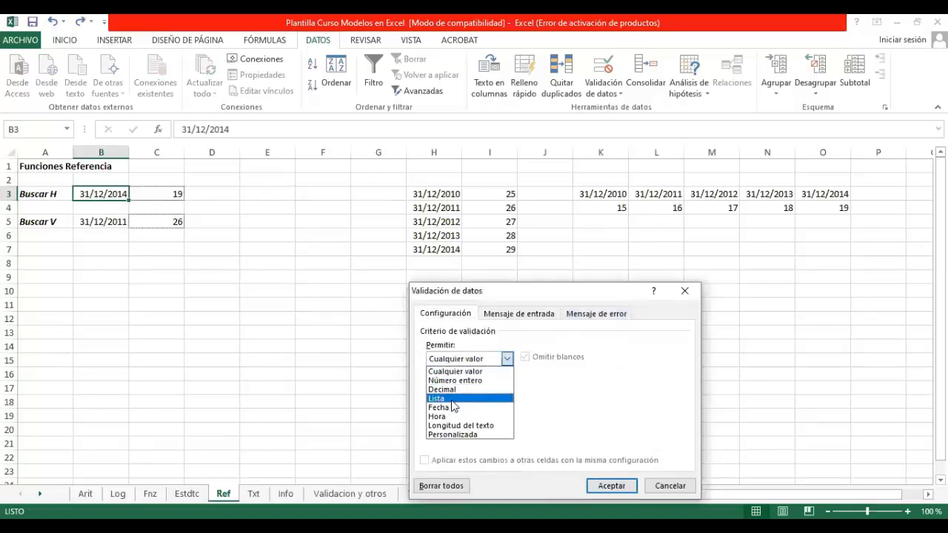
pyautogui.click(452, 401)
pyautogui.click(611, 416)
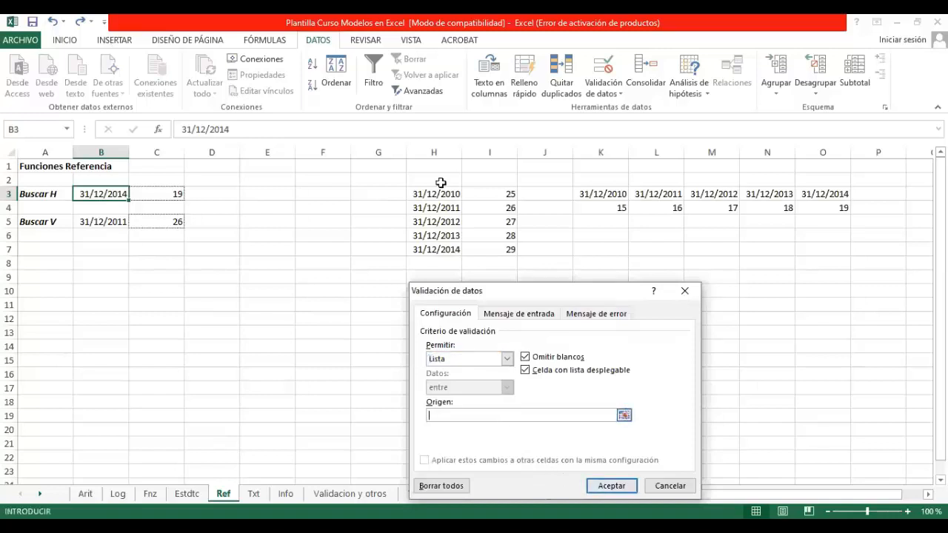
pyautogui.moveTo(436, 194); pyautogui.dragTo(442, 248)
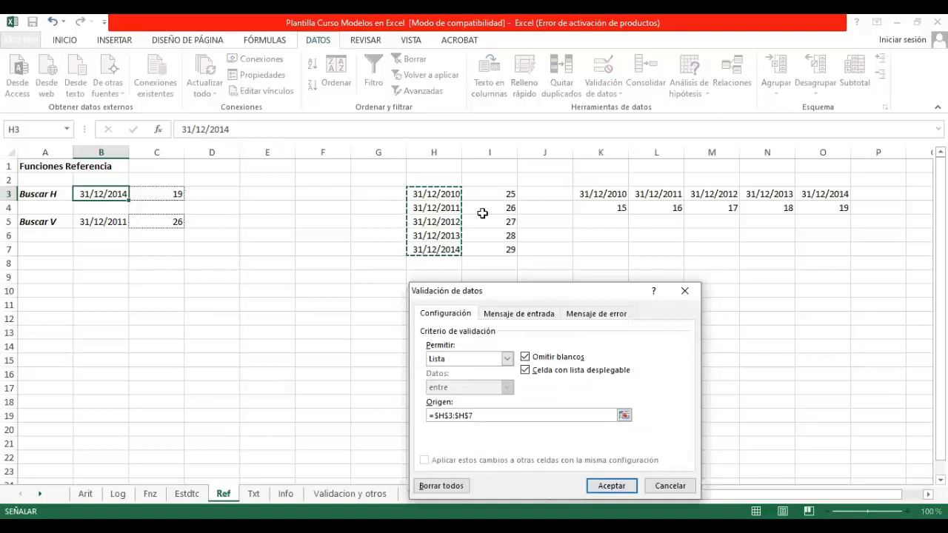
pyautogui.click(613, 487)
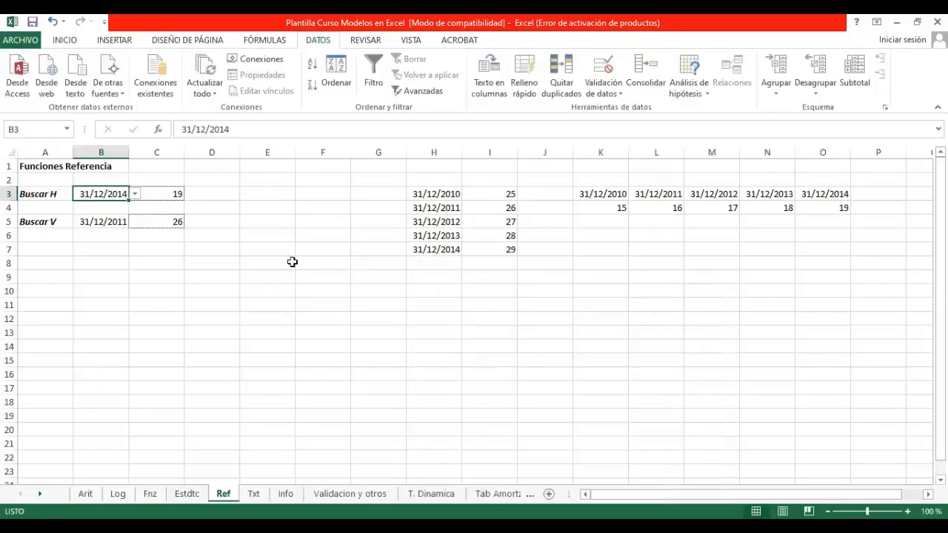
# Step: Try the date list in B3 by choosing 31/12/2011, 31/12/2010 and finally 31/12/2014
pyautogui.click(134, 194)
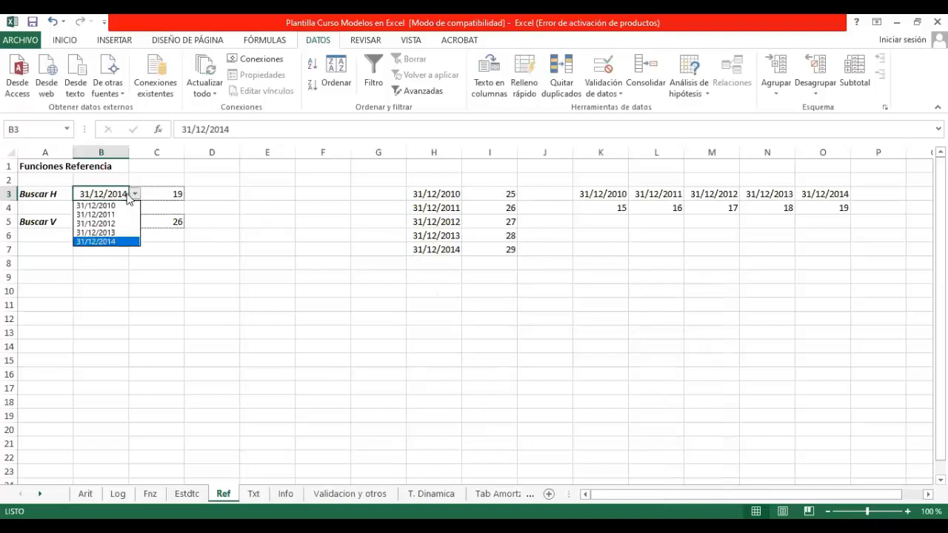
pyautogui.click(124, 212)
pyautogui.click(133, 194)
pyautogui.click(114, 205)
pyautogui.click(134, 194)
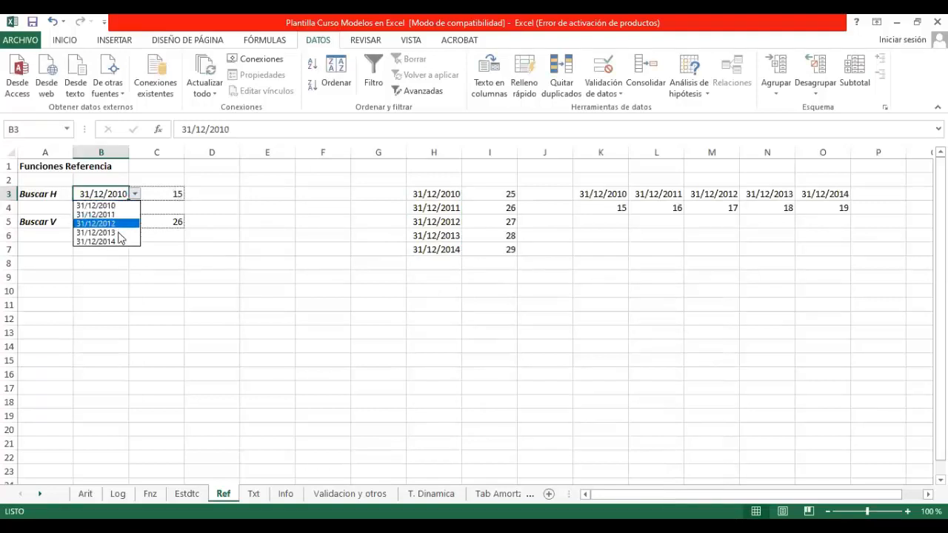
pyautogui.click(119, 238)
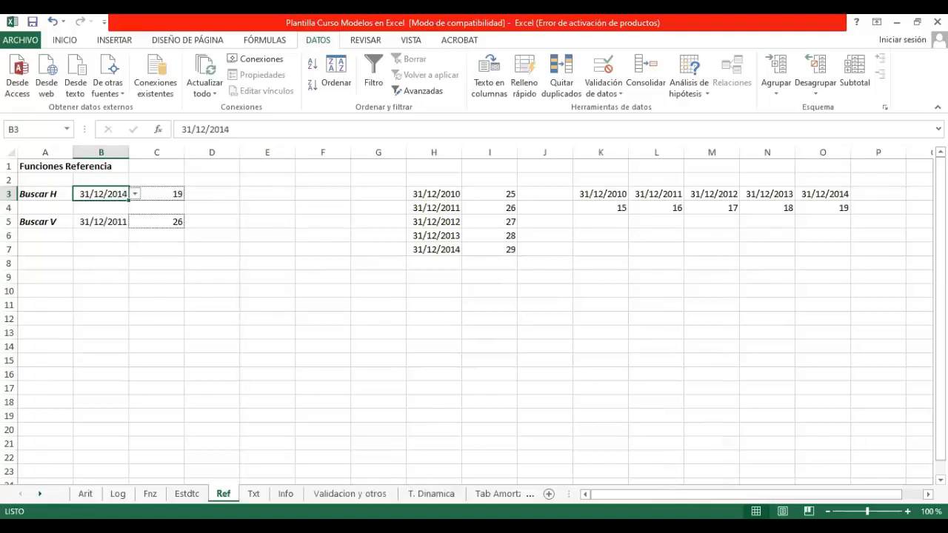
# Step: Return to the Validacion y otros sheet and select A16 below the Solver data
pyautogui.click(286, 493)
pyautogui.click(349, 493)
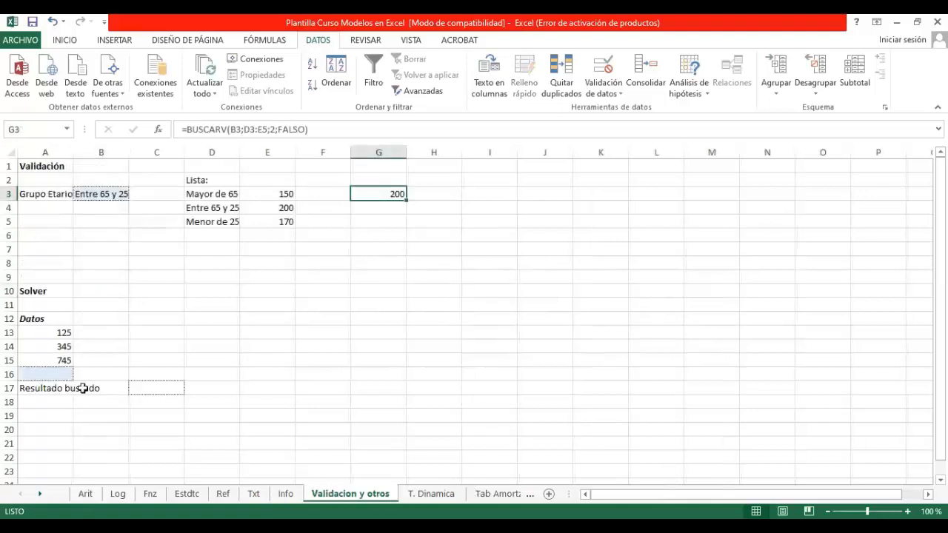
pyautogui.click(58, 374)
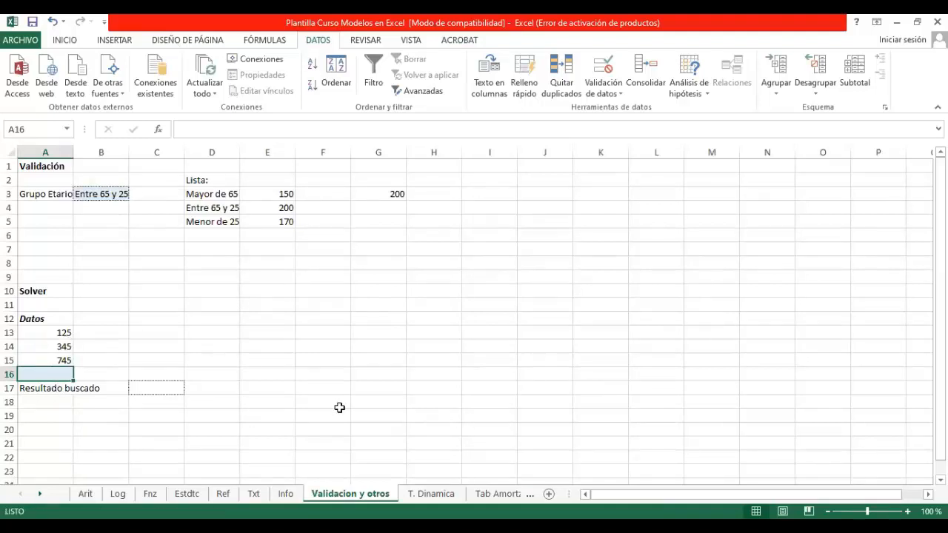
# Step: Total the Solver data range A13:A16 in C17 with the SUMA function
pyautogui.click(161, 387)
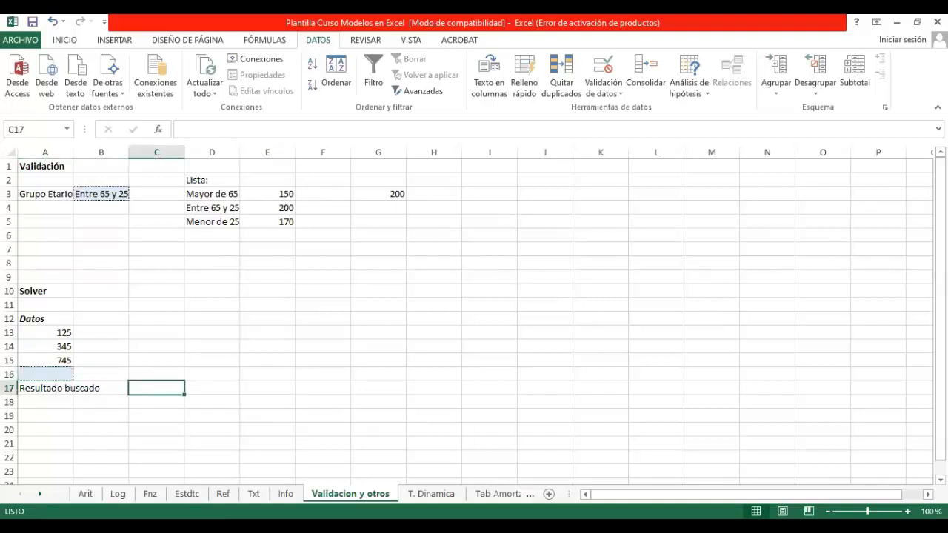
pyautogui.click(57, 374)
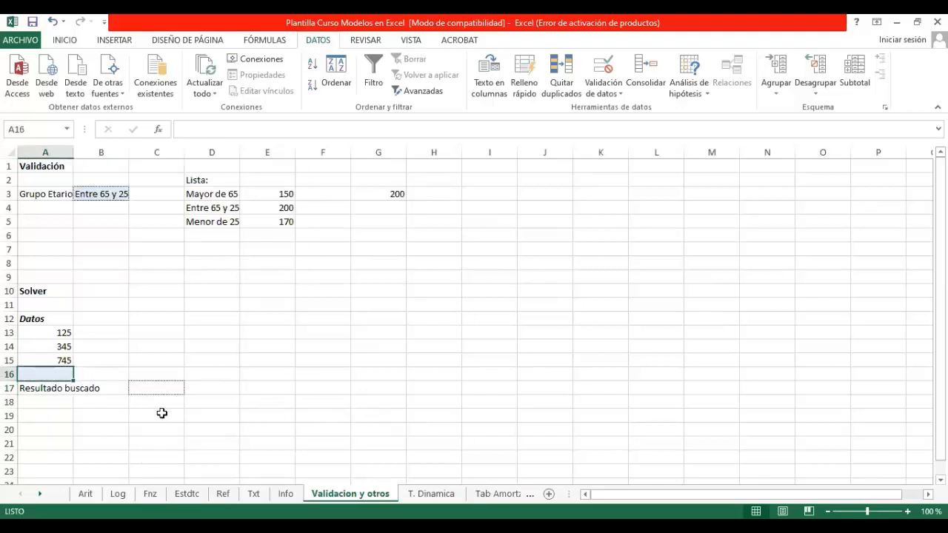
pyautogui.click(165, 387)
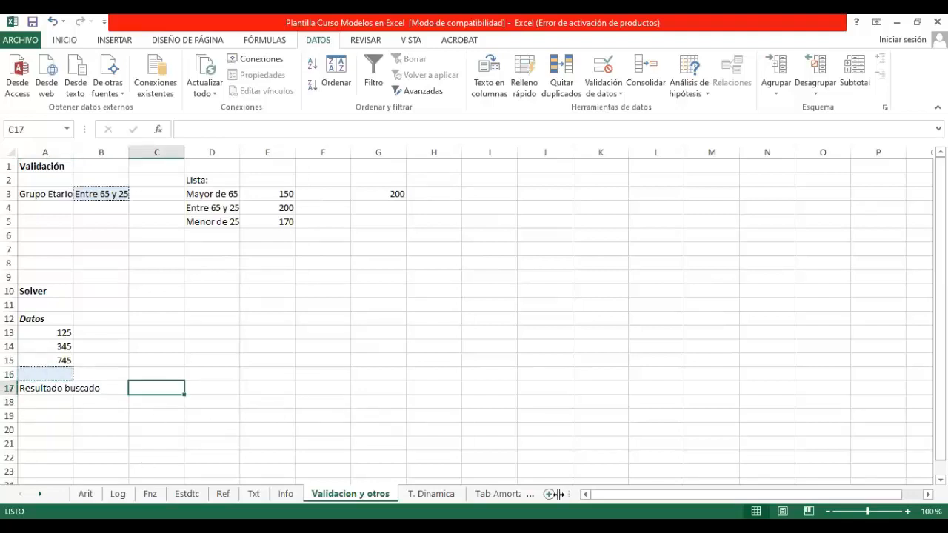
pyautogui.write('=suma(')
pyautogui.press('Left')
pyautogui.press('Left')
pyautogui.press('Up')
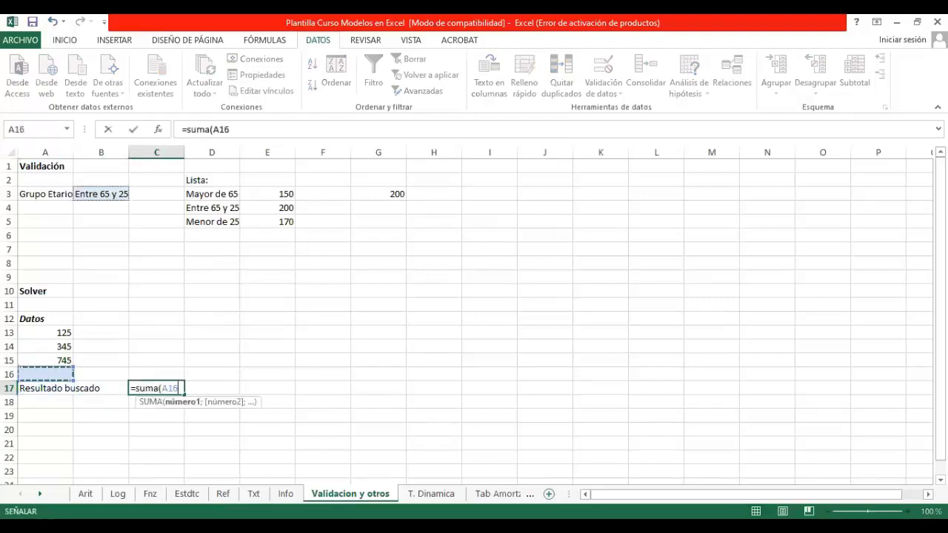
pyautogui.hotkey('shift', 'Up')
pyautogui.hotkey('shift', 'Up')
pyautogui.hotkey('shift', 'Up')
pyautogui.press('Return')
pyautogui.press('Up')
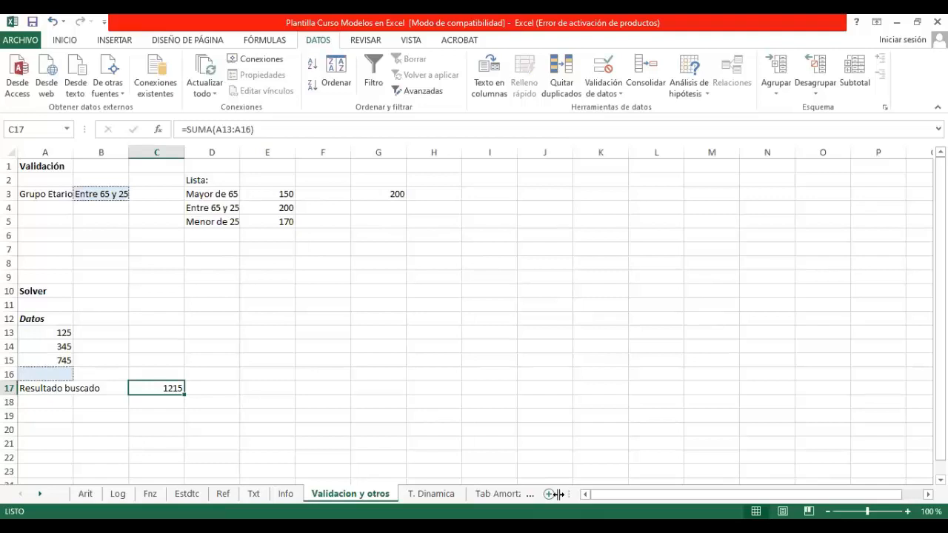
# Step: Enter =SUMA(A13:A16) in C16, directly above the Resultado buscado value cell
pyautogui.hotkey('ctrl', 'c')
pyautogui.click(176, 374)
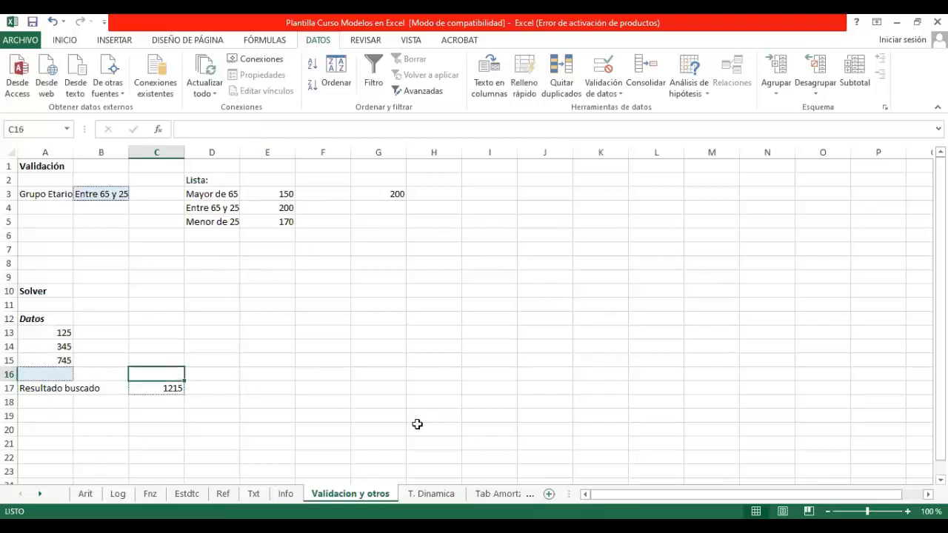
pyautogui.press('Down')
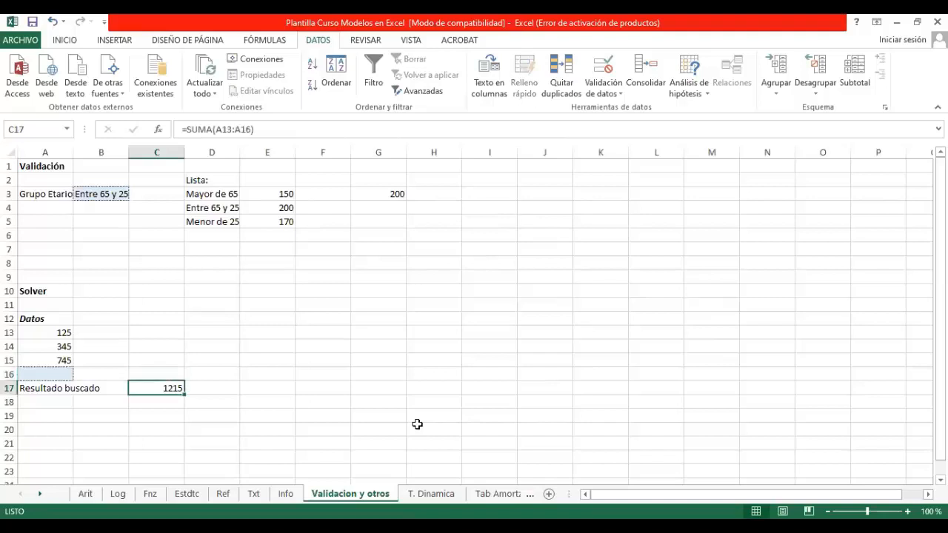
pyautogui.press('Up')
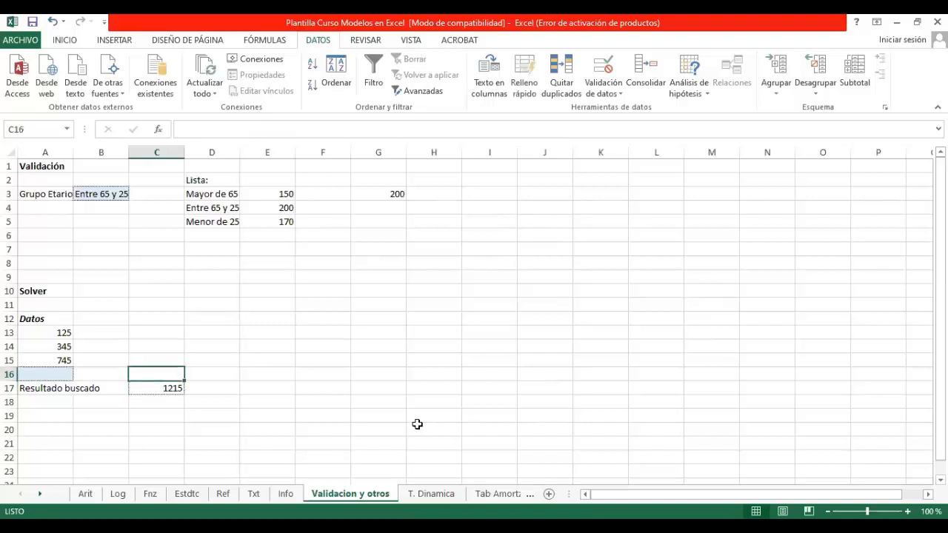
pyautogui.write('=suma(')
pyautogui.press('Left')
pyautogui.press('Left')
pyautogui.hotkey('shift', 'Up')
pyautogui.hotkey('shift', 'Up')
pyautogui.hotkey('shift', 'Up')
pyautogui.press('Return')
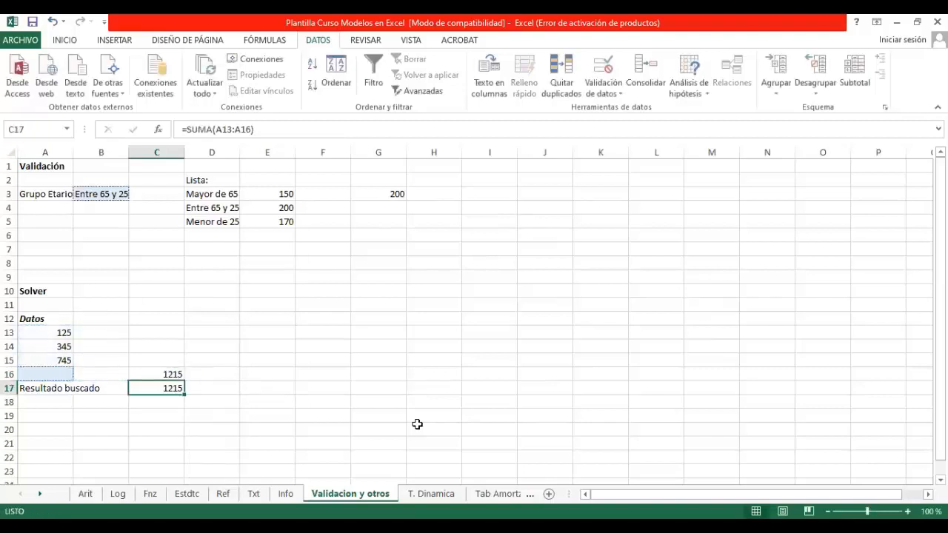
# Step: Replace the contents of C17 with the target value 1500
pyautogui.write('1500')
pyautogui.press('Return')
pyautogui.write('+')
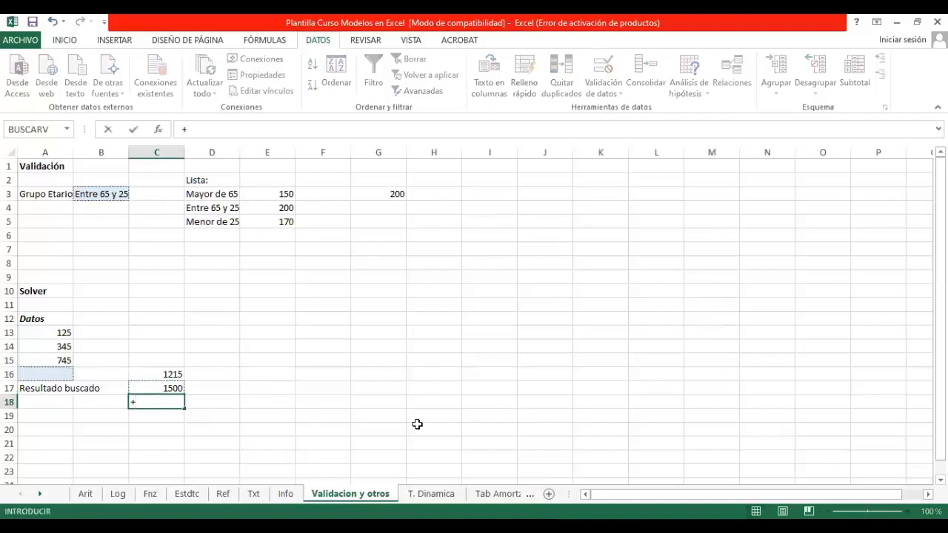
pyautogui.press('Escape')
pyautogui.click(60, 373)
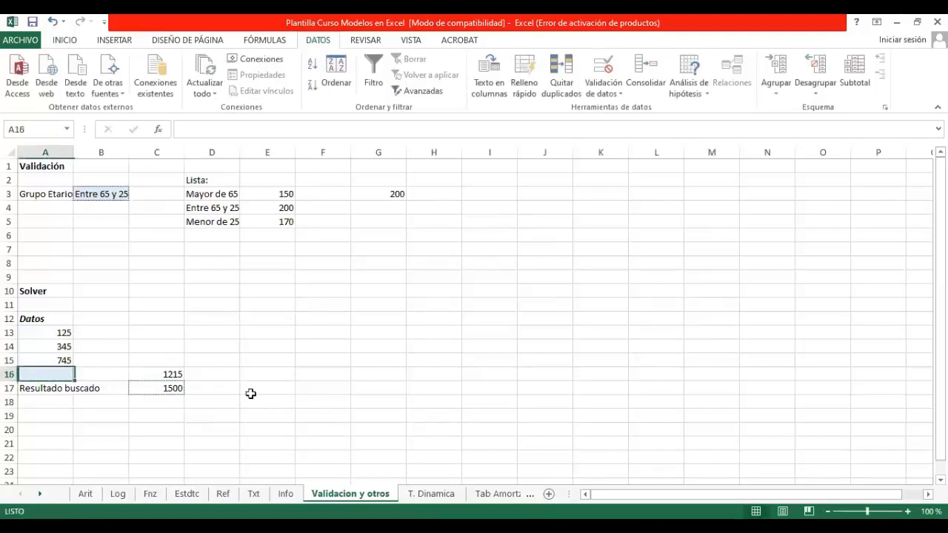
pyautogui.click(64, 41)
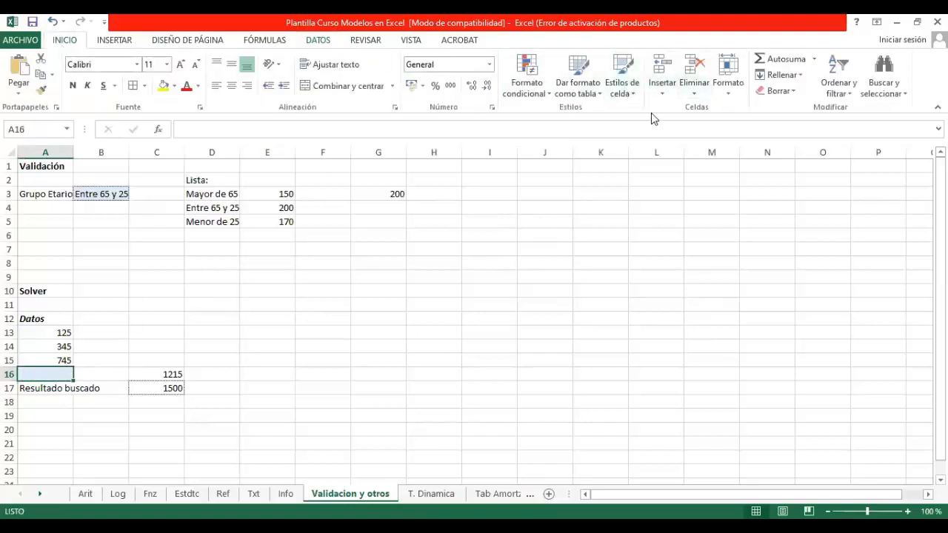
pyautogui.click(318, 40)
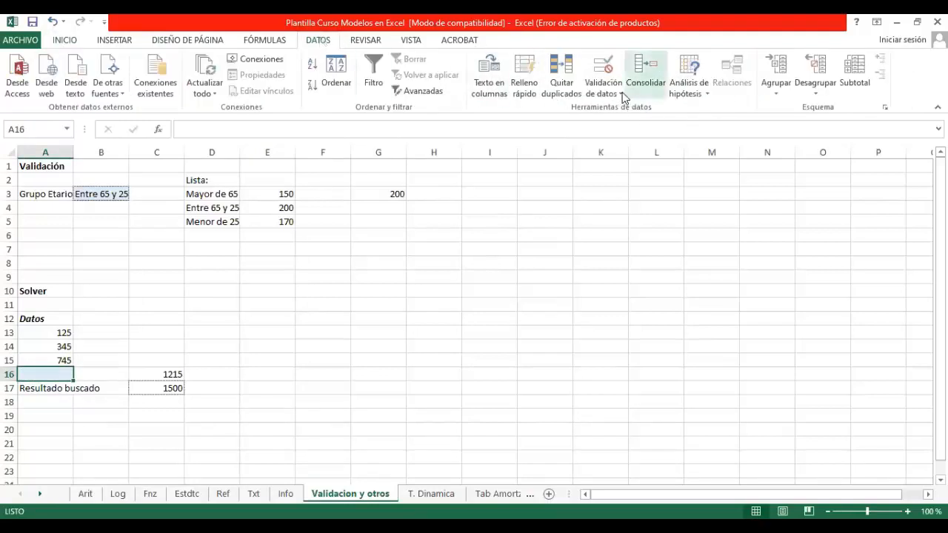
pyautogui.click(696, 91)
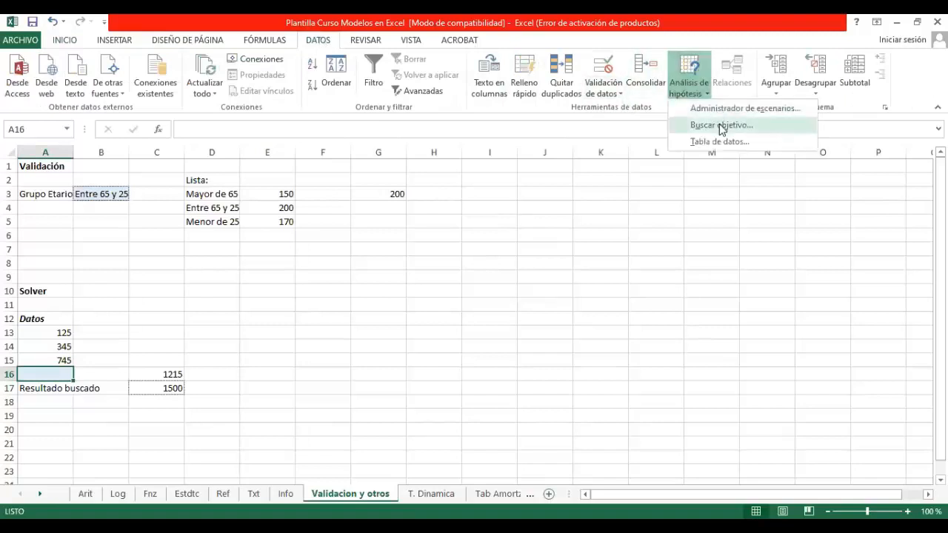
pyautogui.click(722, 126)
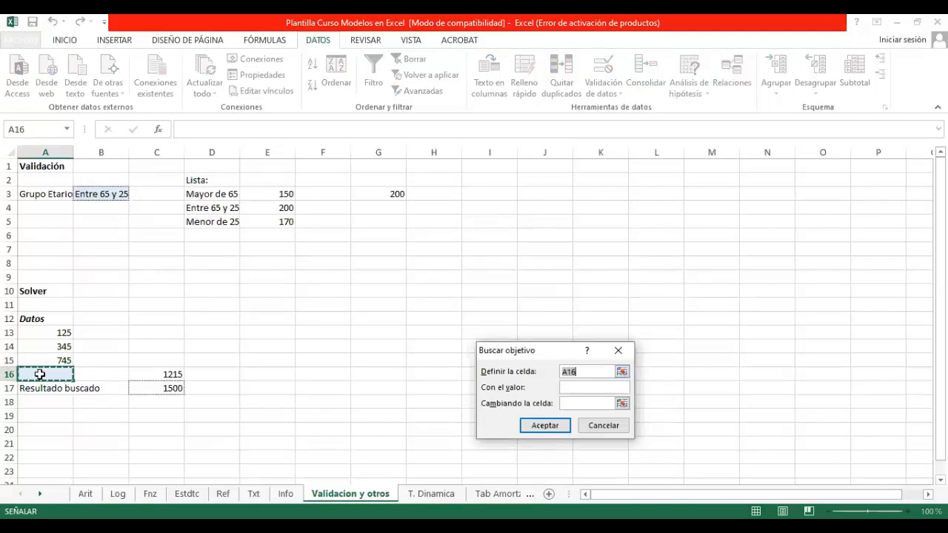
pyautogui.click(167, 391)
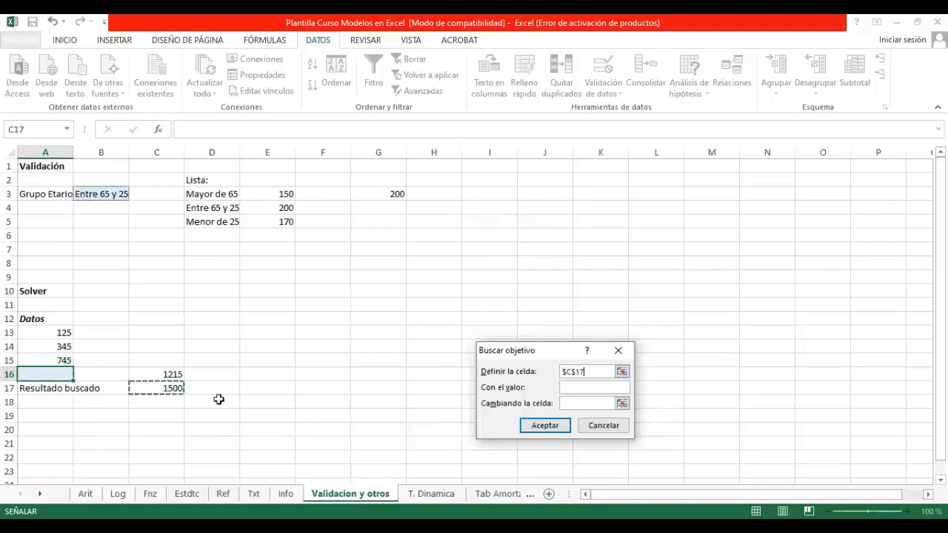
pyautogui.click(608, 387)
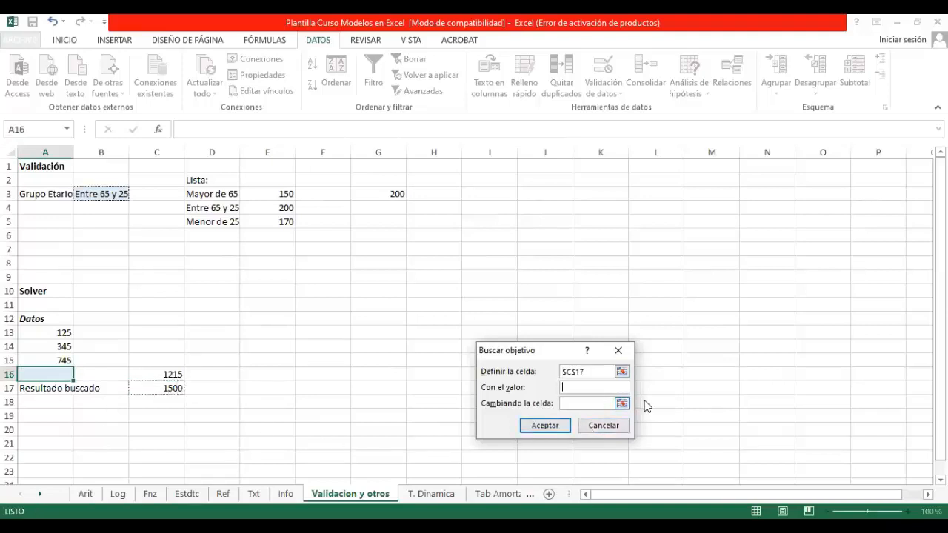
pyautogui.click(621, 404)
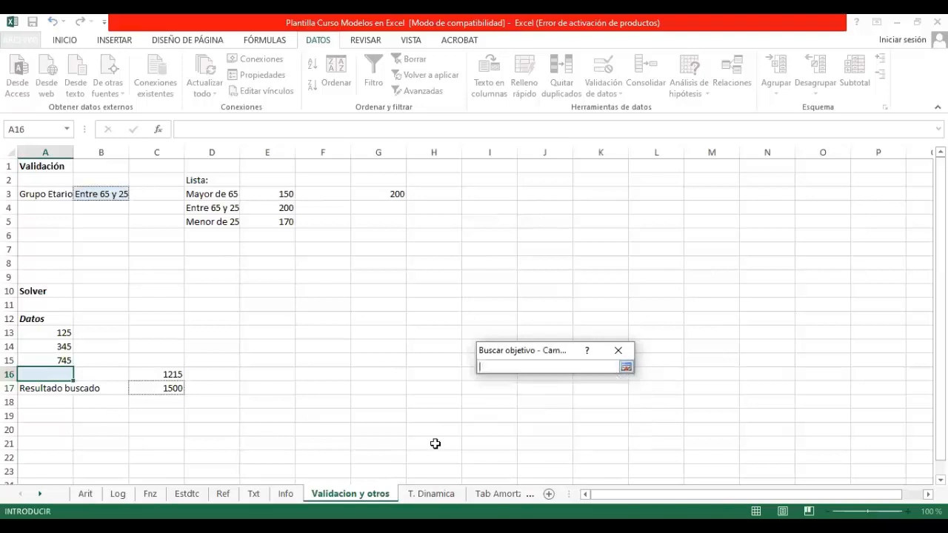
pyautogui.press('Return')
pyautogui.click(625, 373)
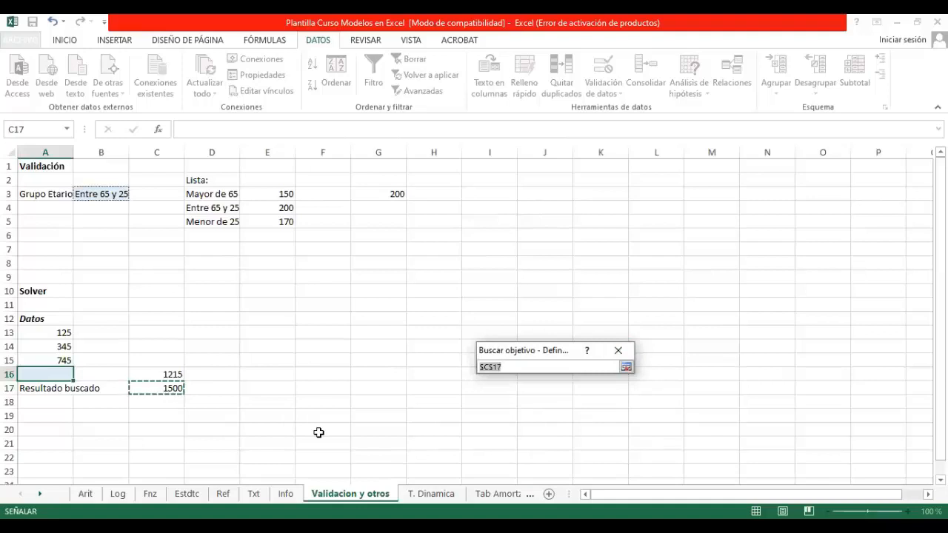
pyautogui.press('Escape')
# Step: Run Buscar objetivo to bring C16 to the value 1500 by changing cell A16, and accept the solution
pyautogui.press('Down')
pyautogui.press('Up')
pyautogui.press('Right')
pyautogui.press('Right')
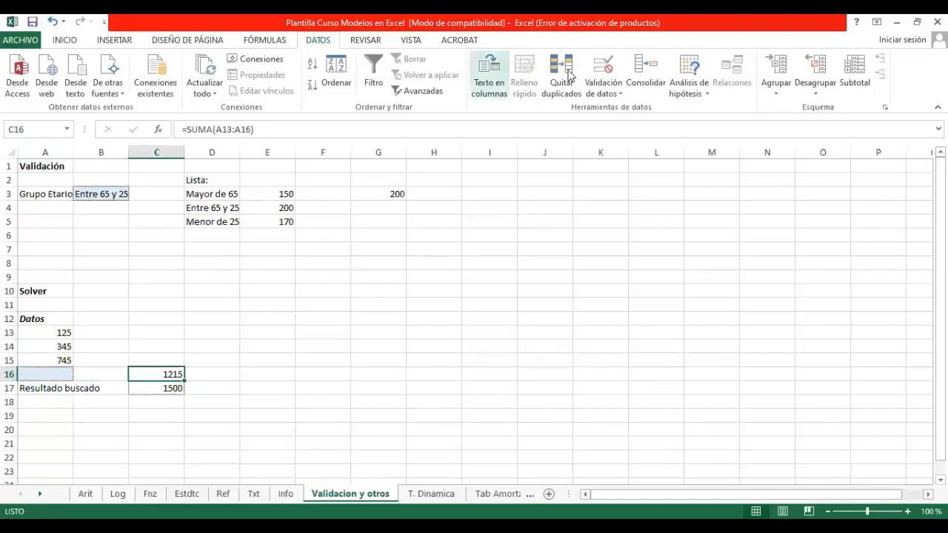
pyautogui.click(691, 95)
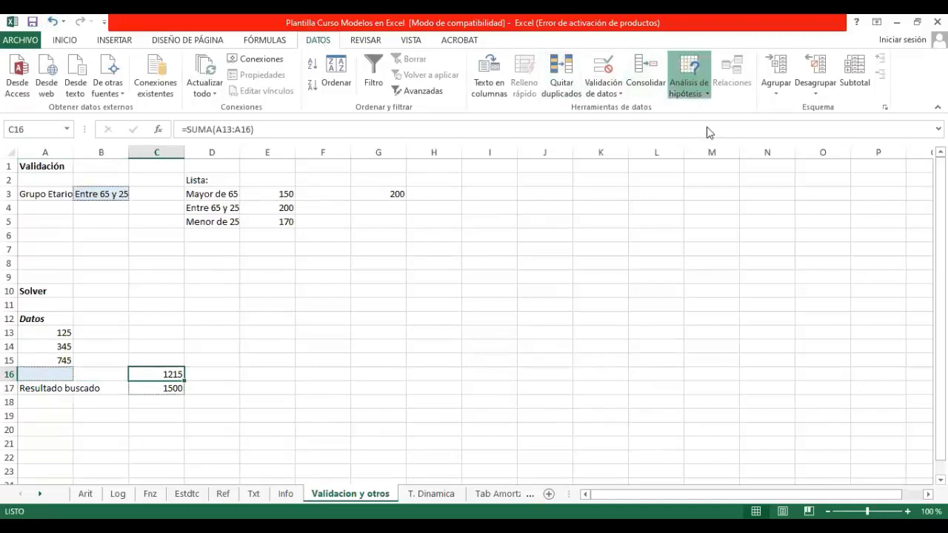
pyautogui.click(707, 122)
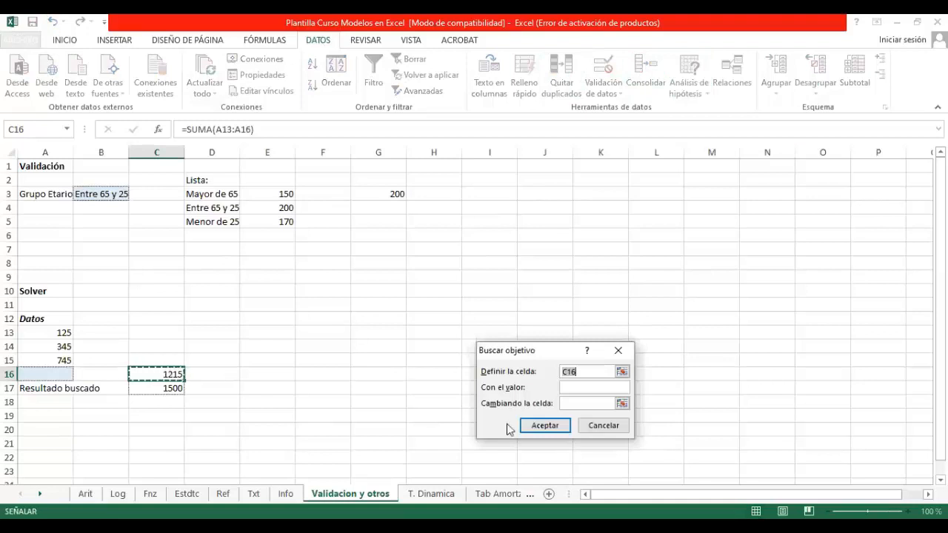
pyautogui.click(582, 386)
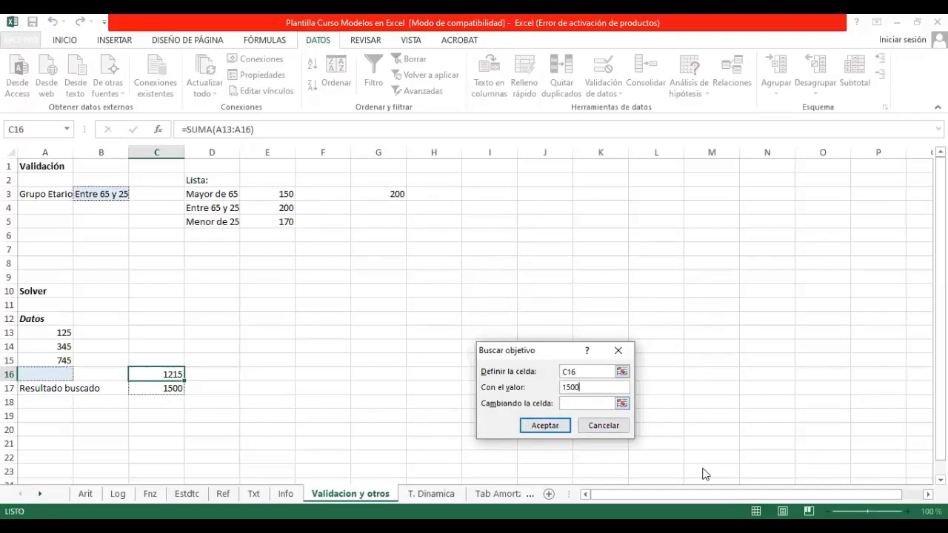
pyautogui.click(615, 404)
pyautogui.click(44, 373)
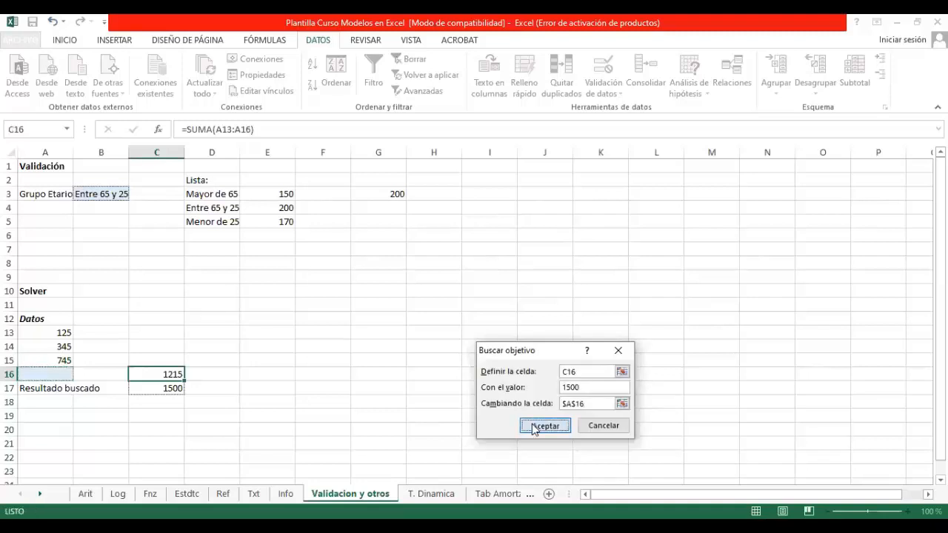
pyautogui.click(544, 425)
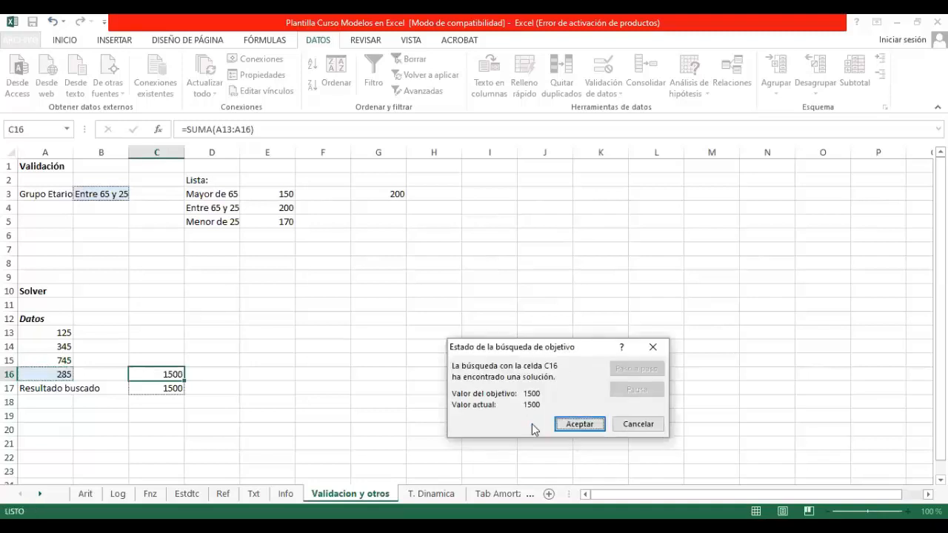
pyautogui.click(570, 425)
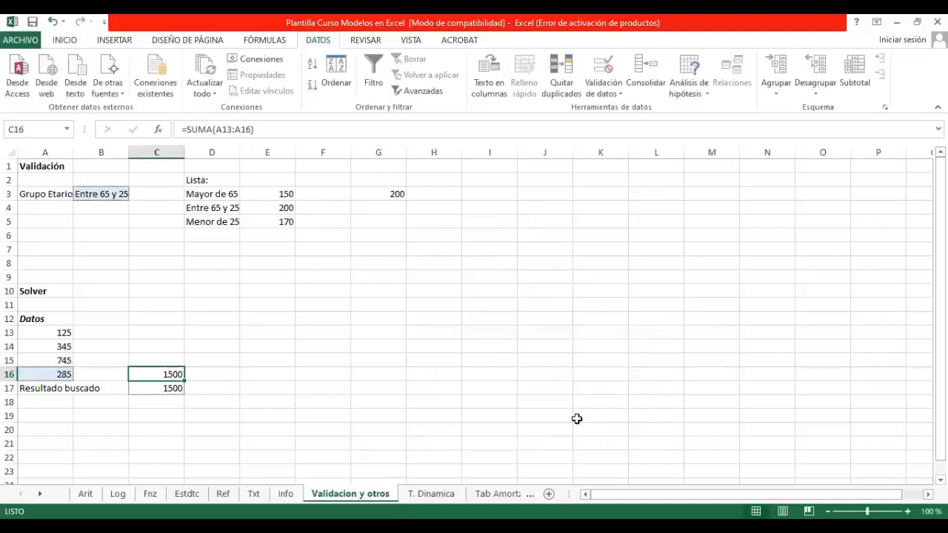
# Step: Extend the sum formula in C16 to subtract the target, making it =SUMA(A13:A16)-C17
pyautogui.click(38, 373)
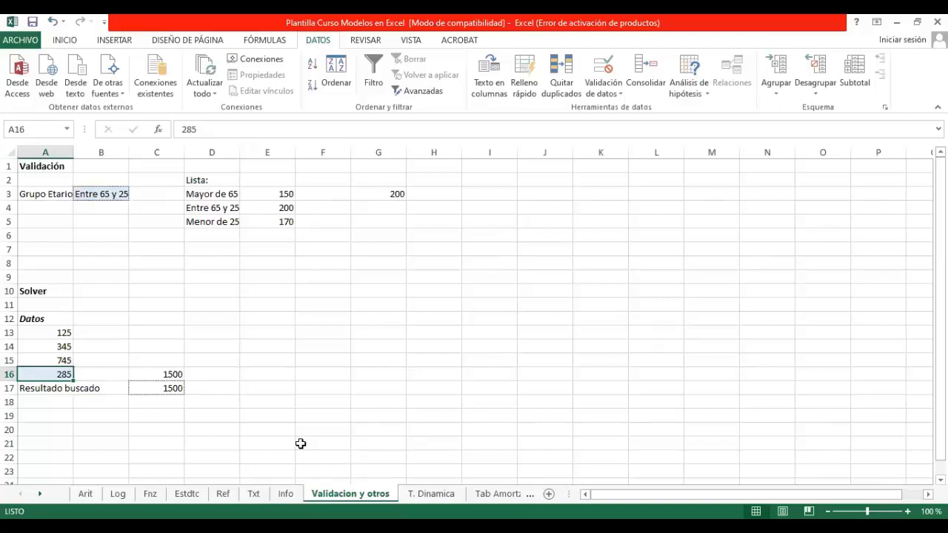
pyautogui.click(167, 375)
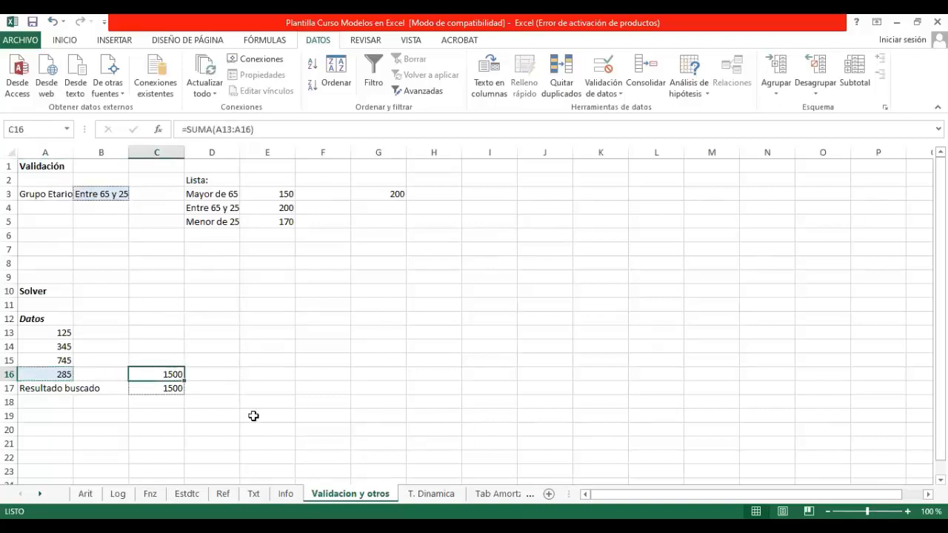
pyautogui.click(167, 389)
pyautogui.click(176, 376)
pyautogui.click(271, 130)
pyautogui.write('-')
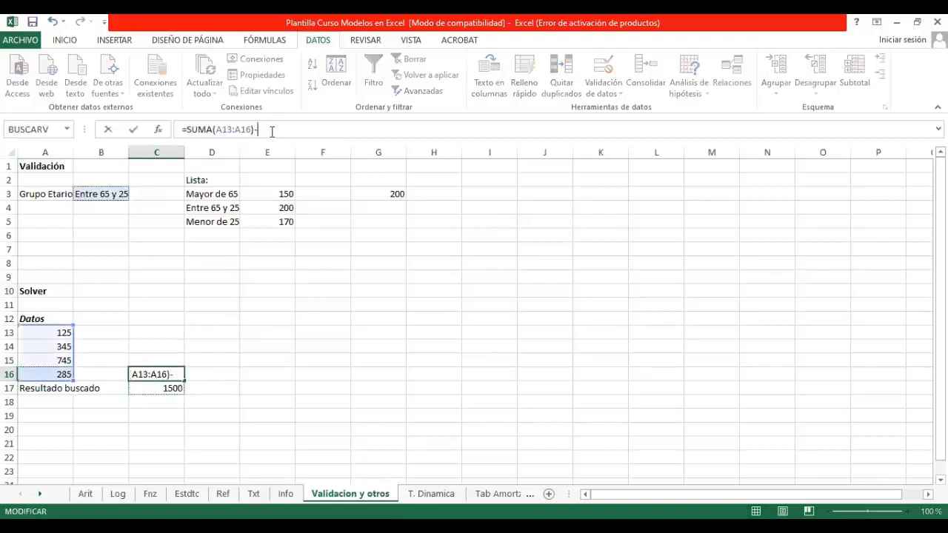
pyautogui.click(173, 386)
pyautogui.press('Return')
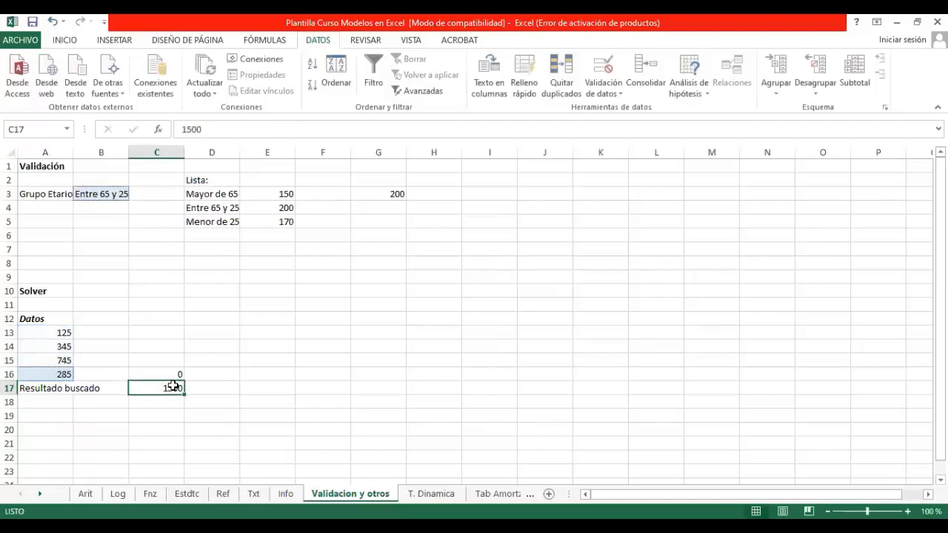
pyautogui.hotkey('ctrl', 'c')
pyautogui.press('Up')
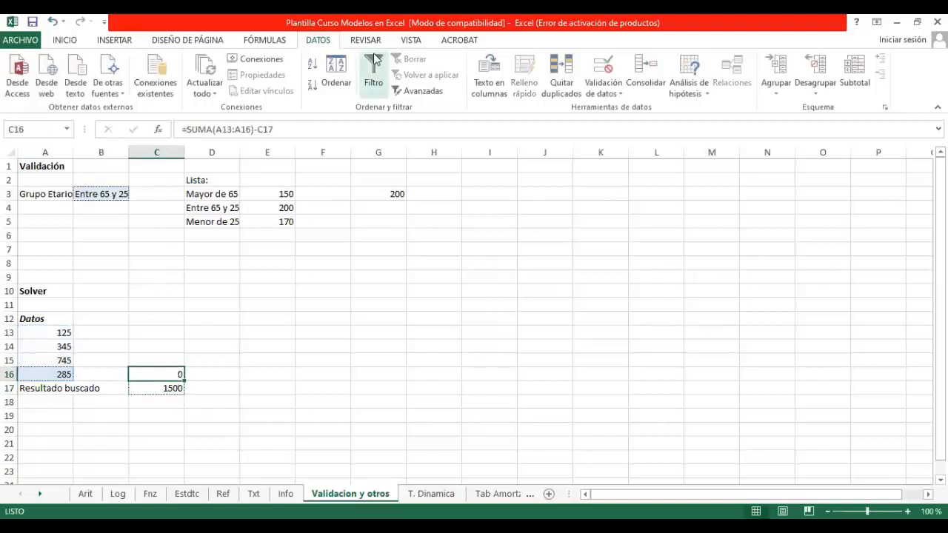
pyautogui.click(700, 90)
pyautogui.click(722, 126)
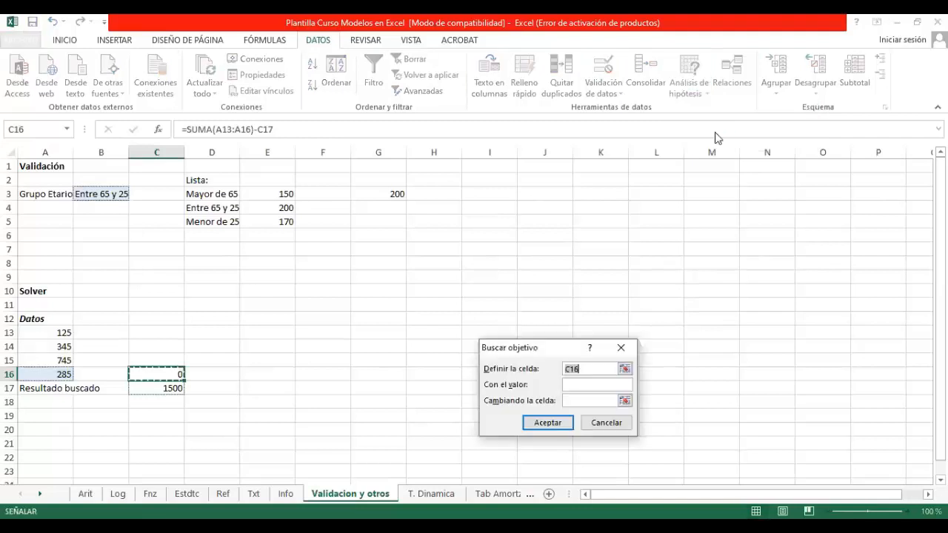
pyautogui.click(575, 385)
pyautogui.write('0')
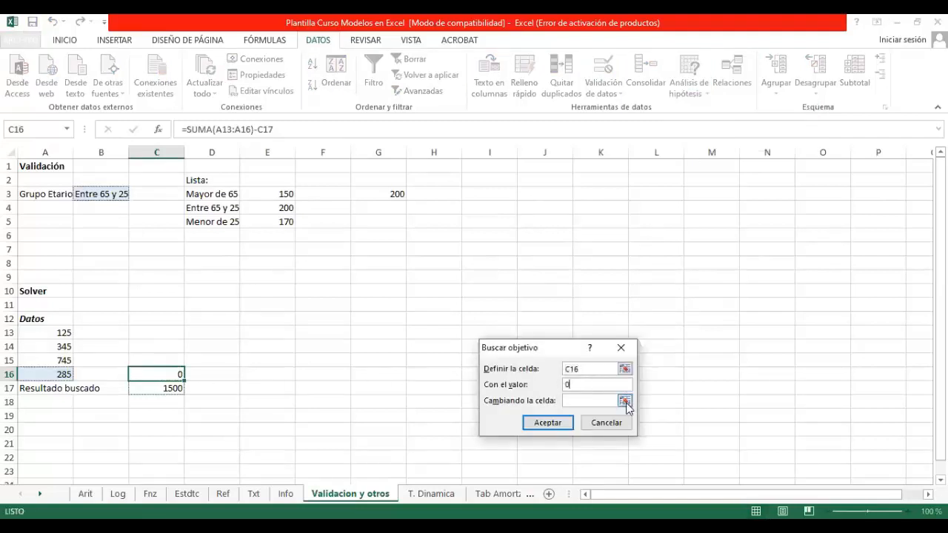
pyautogui.click(605, 422)
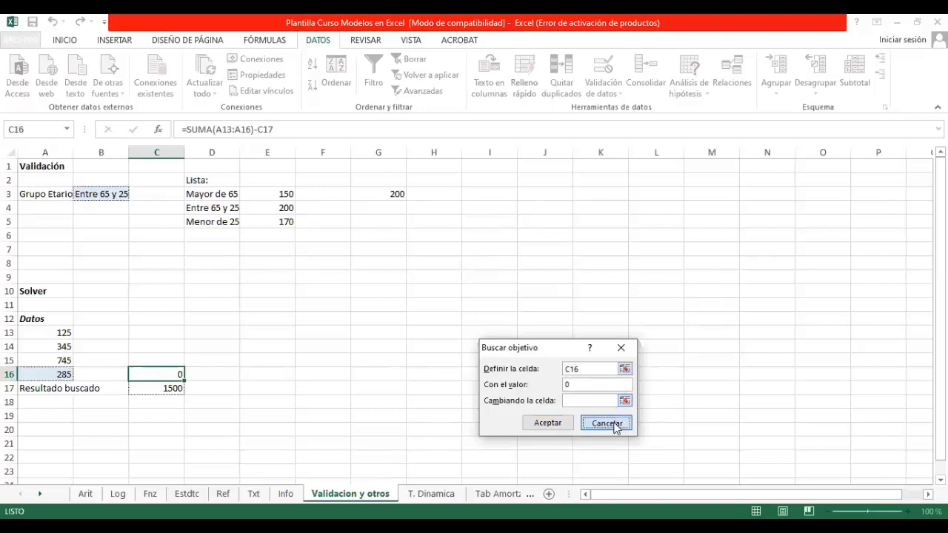
pyautogui.click(170, 390)
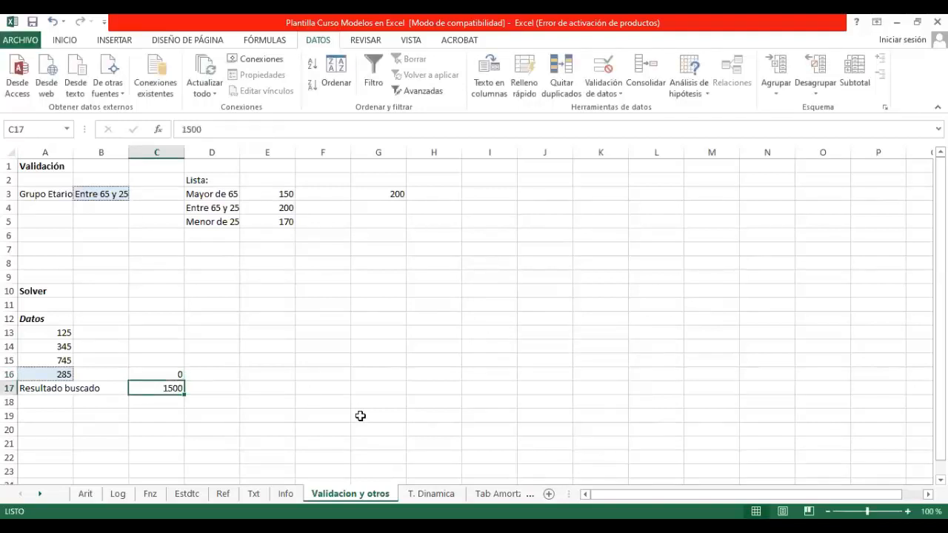
# Step: Replace the target value in C17 with 1750
pyautogui.write('1750')
pyautogui.press('Return')
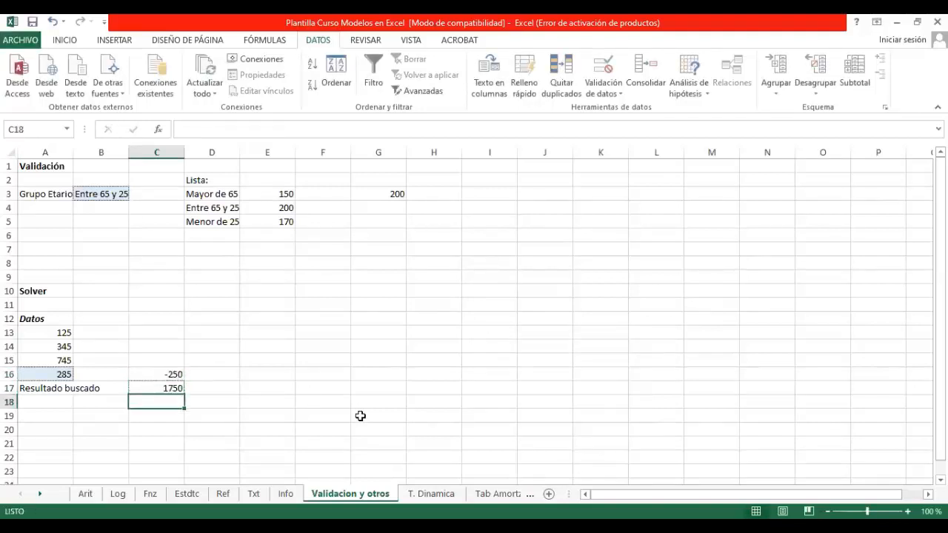
# Step: Run Buscar objetivo to bring C16 to the value 0 by changing cell A16, and accept the solution
pyautogui.click(140, 370)
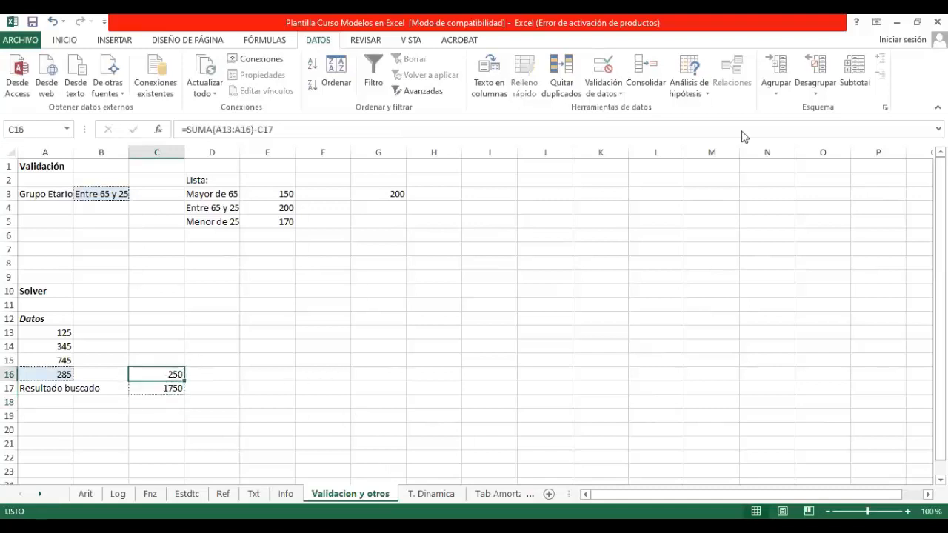
pyautogui.click(692, 88)
pyautogui.click(719, 127)
pyautogui.click(592, 386)
pyautogui.write('0')
pyautogui.press('Tab')
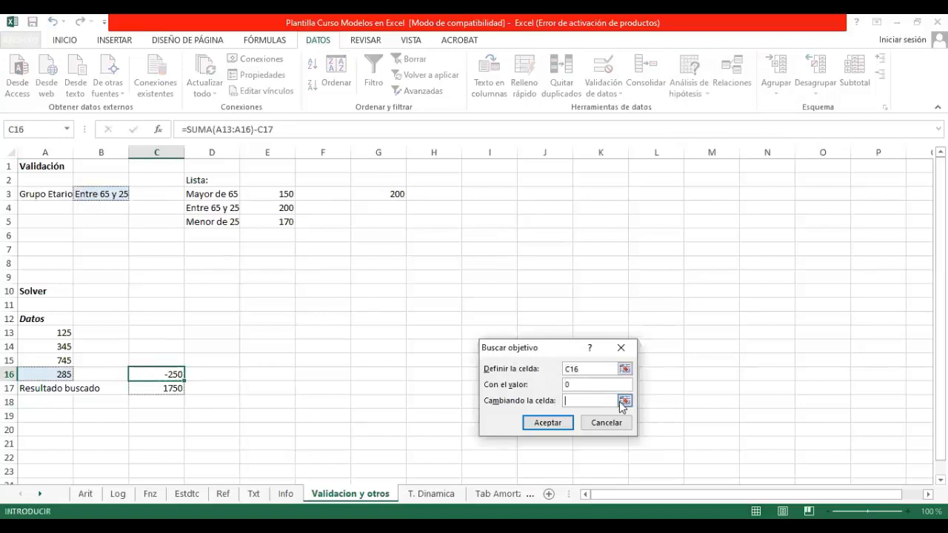
pyautogui.click(624, 400)
pyautogui.click(56, 373)
pyautogui.press('Return')
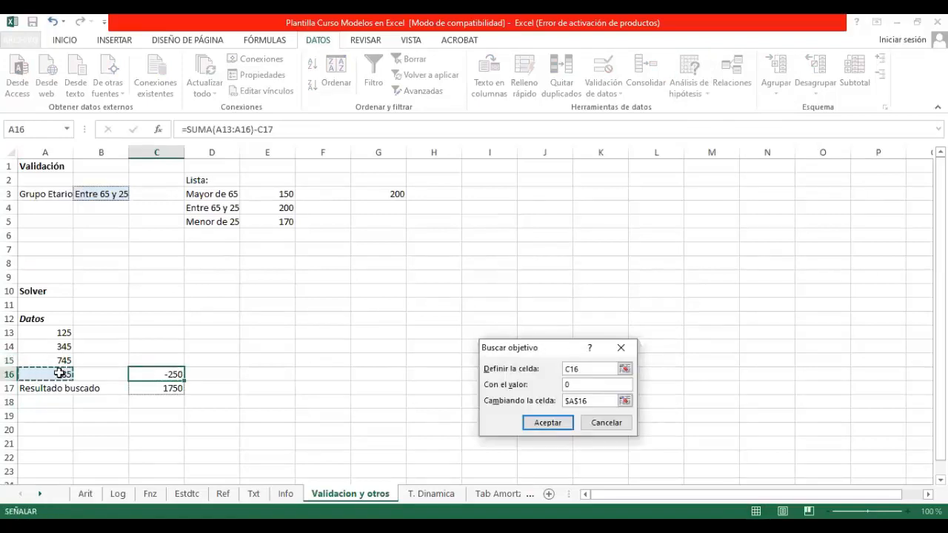
pyautogui.press('Return')
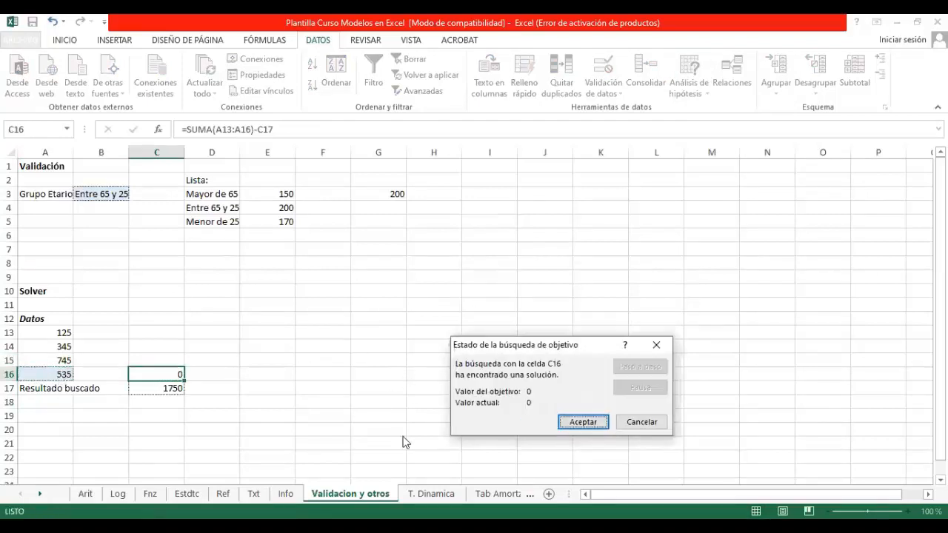
pyautogui.click(583, 422)
pyautogui.click(60, 373)
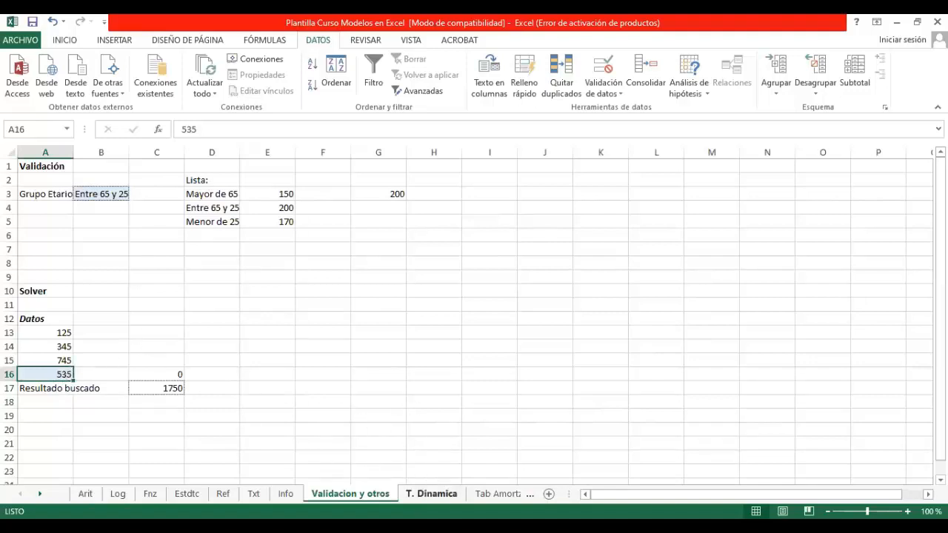
# Step: Open the T. Dinamica sheet and examine the row 3 headings of the bank indicator table
pyautogui.click(431, 493)
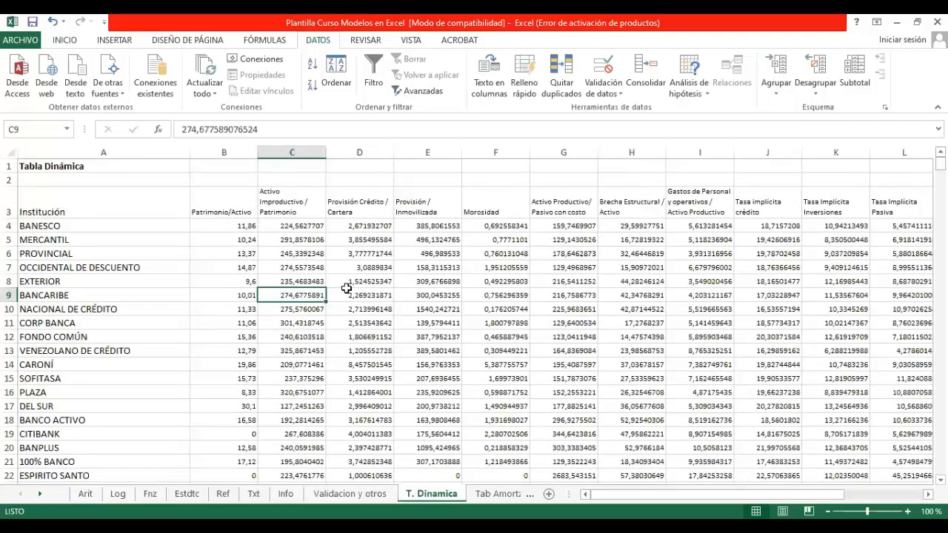
pyautogui.moveTo(141, 205); pyautogui.dragTo(903, 204)
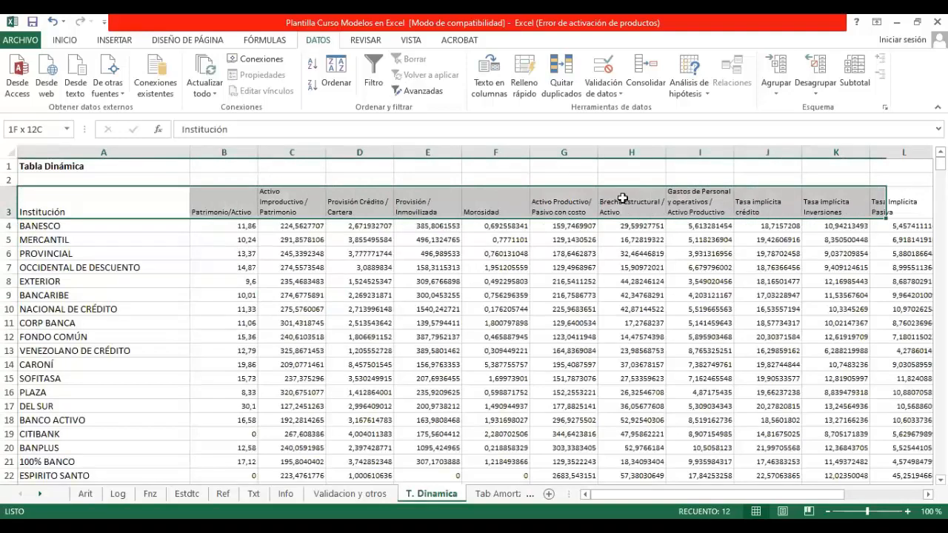
pyautogui.click(275, 238)
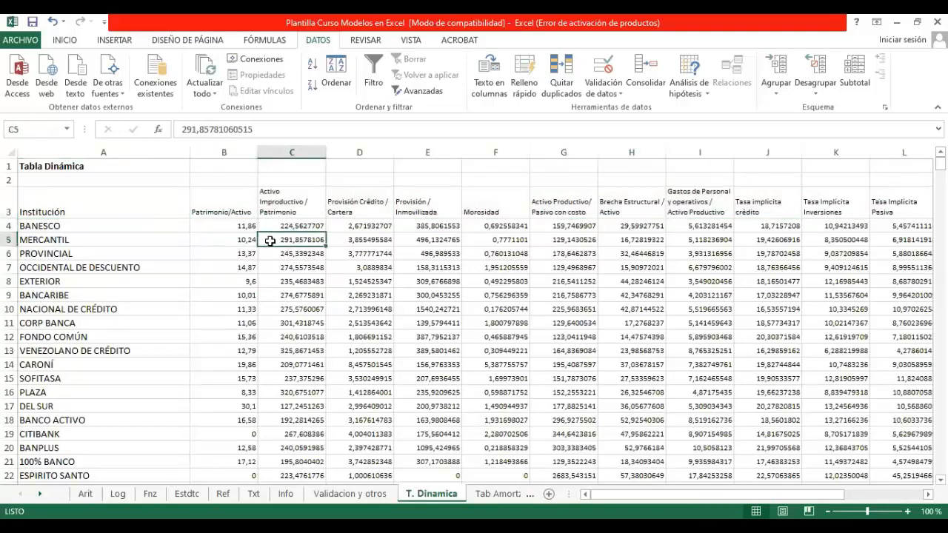
pyautogui.moveTo(123, 203); pyautogui.dragTo(903, 204)
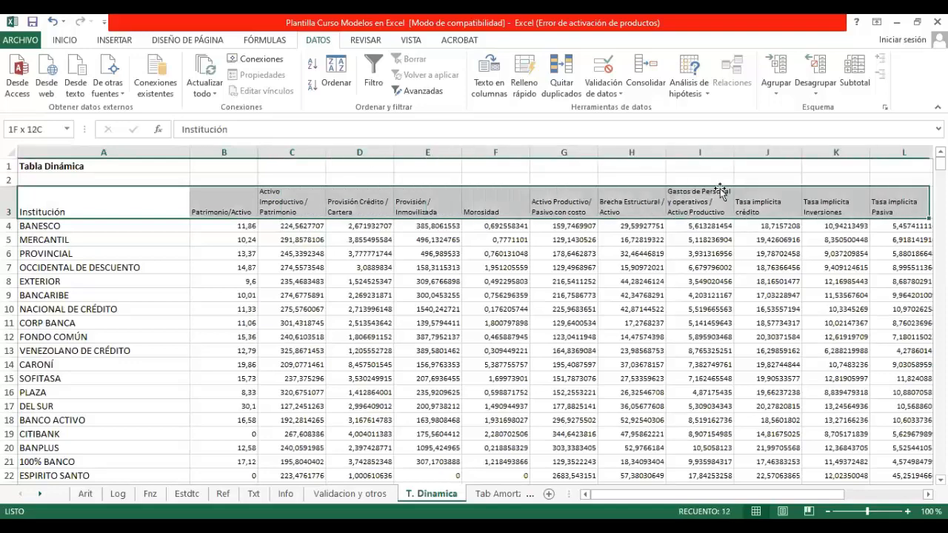
pyautogui.click(878, 286)
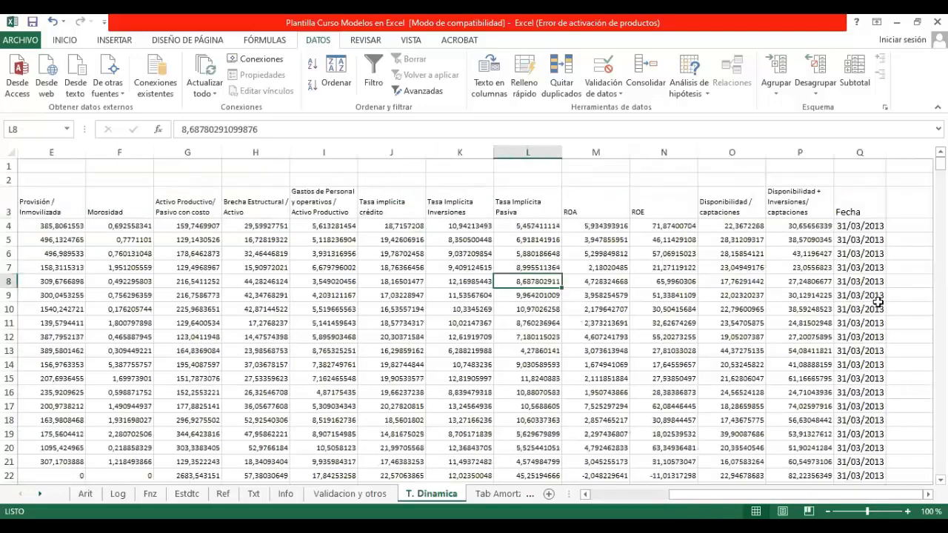
pyautogui.press('Home')
pyautogui.press('Up')
pyautogui.press('Up')
pyautogui.press('Up')
pyautogui.press('Up')
pyautogui.press('Up')
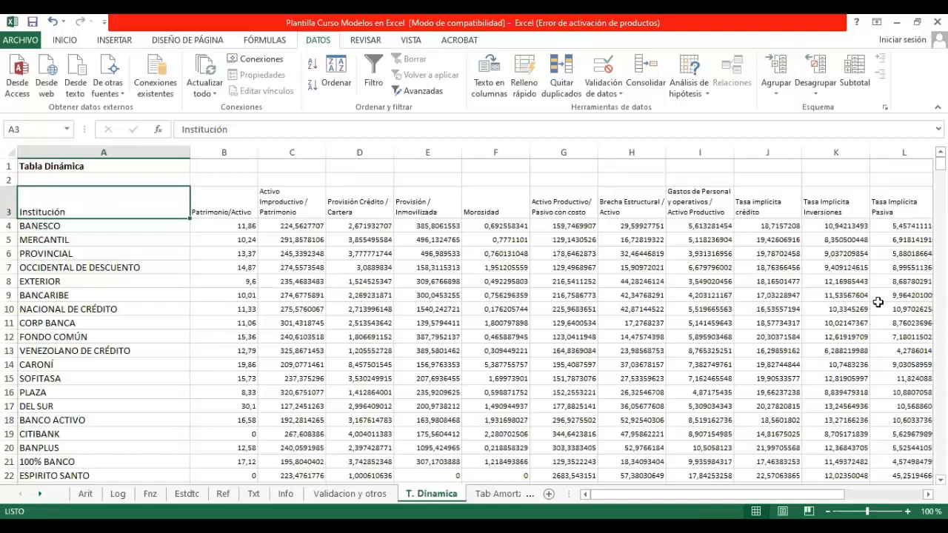
# Step: Go through the row 3 headings one by one as far as Fecha and back to Institución
pyautogui.press('Right')
pyautogui.press('Right')
pyautogui.press('Right')
pyautogui.press('Right')
pyautogui.press('Right')
pyautogui.press('Right')
pyautogui.press('Right')
pyautogui.press('Right')
pyautogui.press('Right')
pyautogui.press('Right')
pyautogui.press('Right')
pyautogui.press('Right')
pyautogui.press('Right')
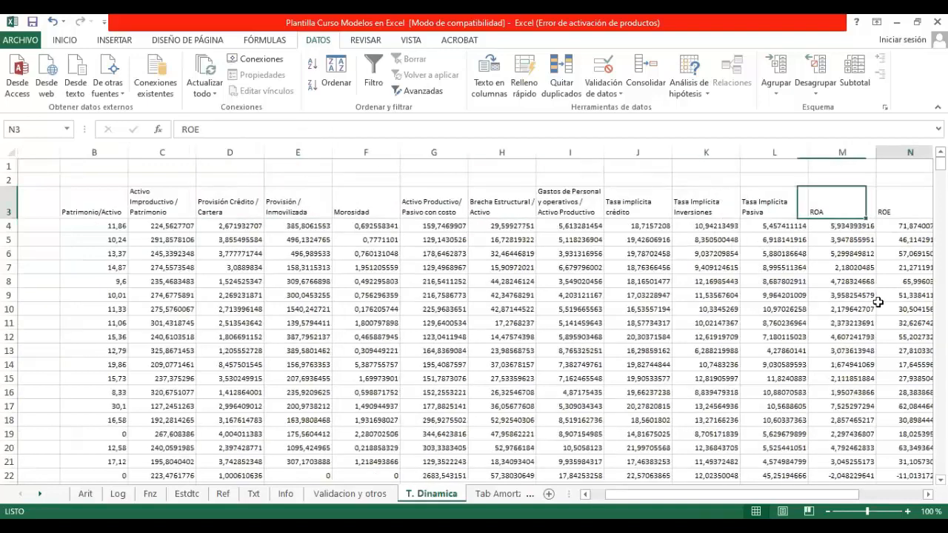
pyautogui.press('Right')
pyautogui.press('Right')
pyautogui.press('Right')
pyautogui.press('Right')
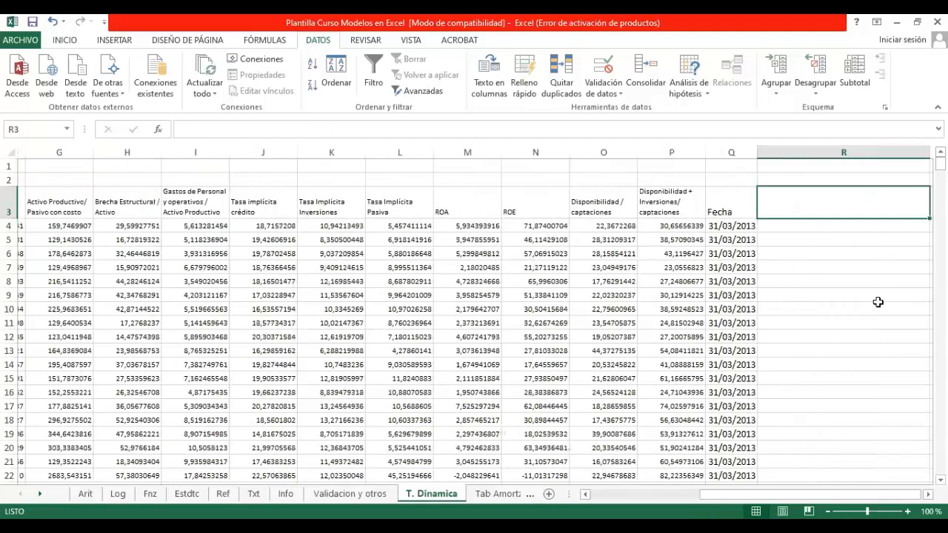
pyautogui.press('Left')
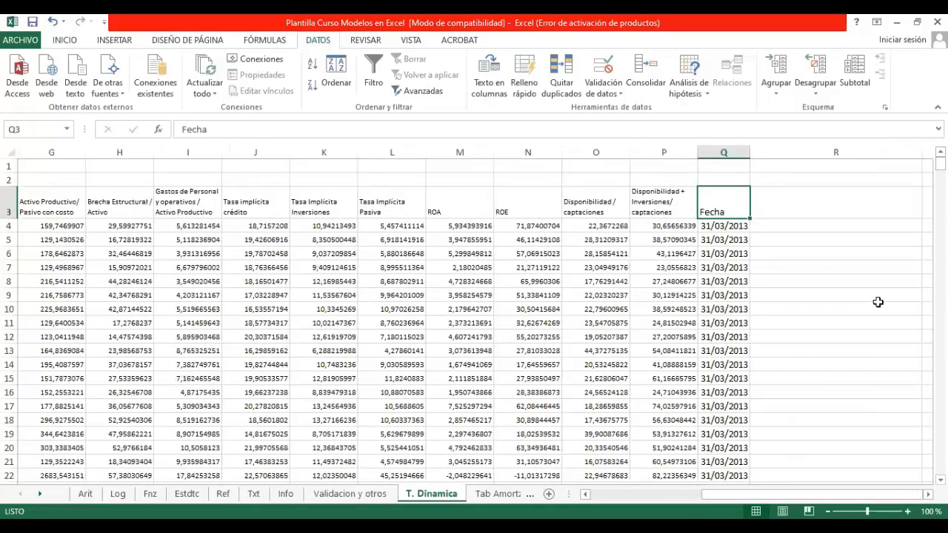
pyautogui.press('Left')
pyautogui.press('Left')
pyautogui.press('Left')
pyautogui.press('Left')
pyautogui.press('Left')
pyautogui.press('Left')
pyautogui.press('Left')
pyautogui.press('Left')
pyautogui.press('Left')
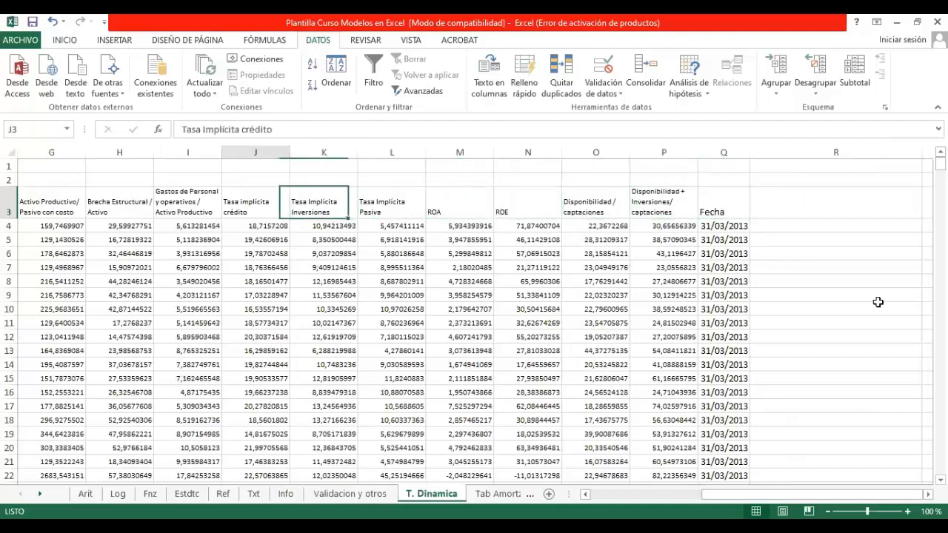
pyautogui.press('Left')
pyautogui.press('Left')
pyautogui.press('Left')
pyautogui.press('Left')
pyautogui.press('Left')
pyautogui.press('Left')
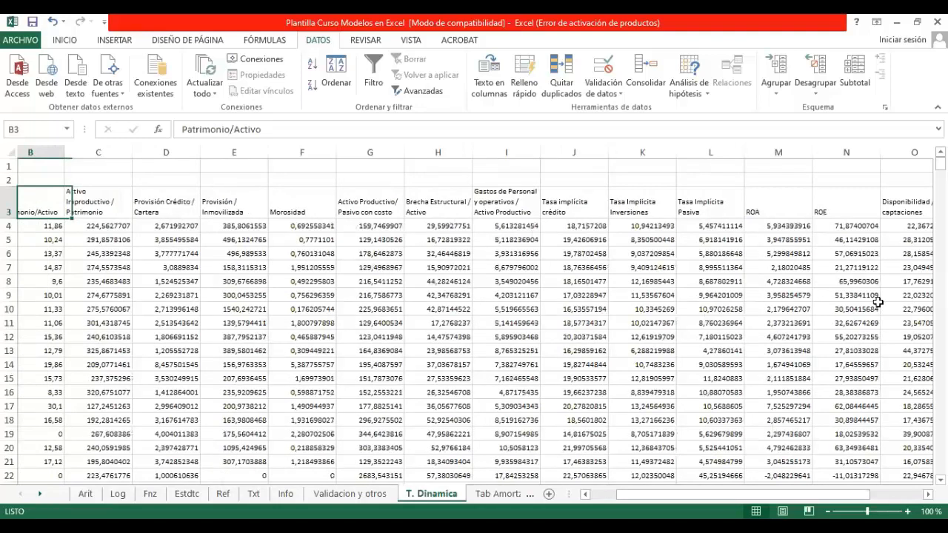
pyautogui.press('Left')
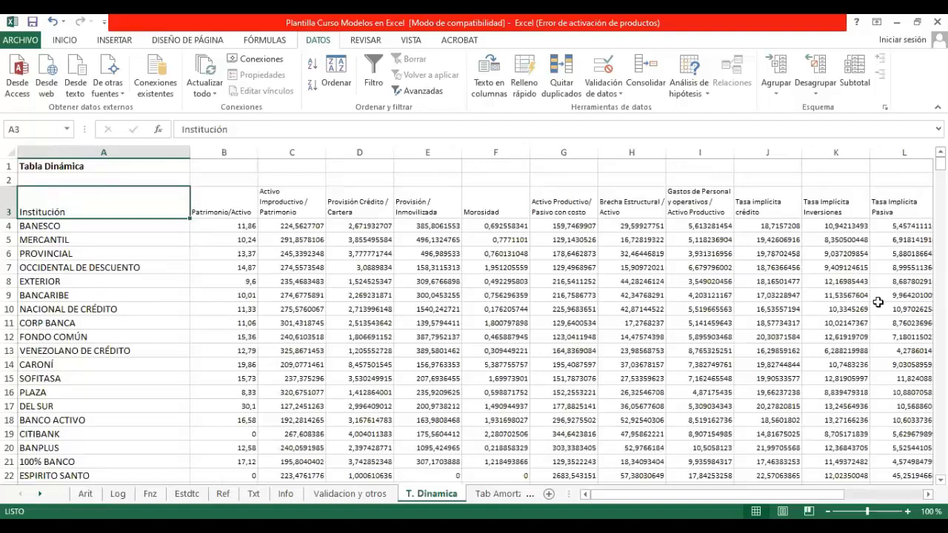
# Step: Review the indicator headings from Patrimonio/Activo to Fecha once more and return to the start of the table
pyautogui.press('Right')
pyautogui.press('Right')
pyautogui.press('Right')
pyautogui.press('Right')
pyautogui.press('Right')
pyautogui.press('Right')
pyautogui.press('Right')
pyautogui.press('Right')
pyautogui.press('Right')
pyautogui.press('Right')
pyautogui.press('Right')
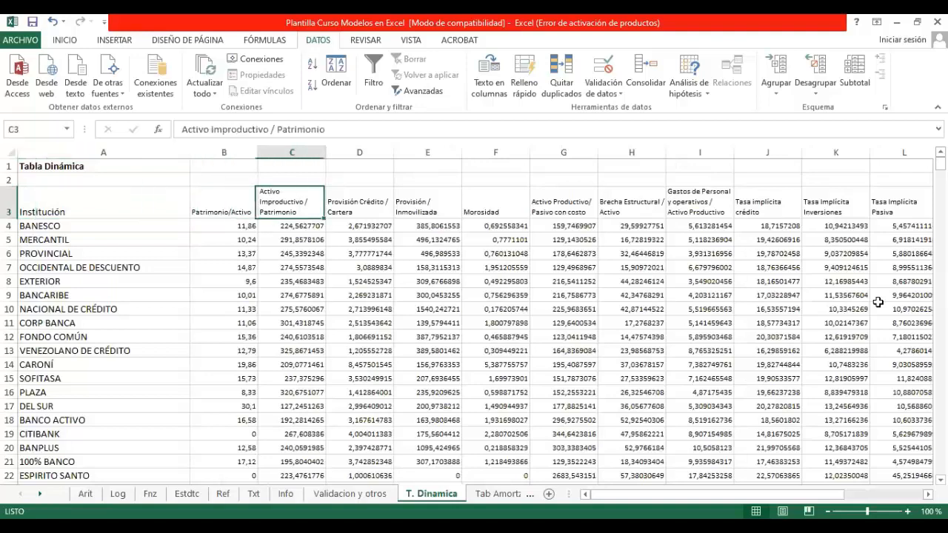
pyautogui.press('Right')
pyautogui.press('Right')
pyautogui.press('Right')
pyautogui.press('Right')
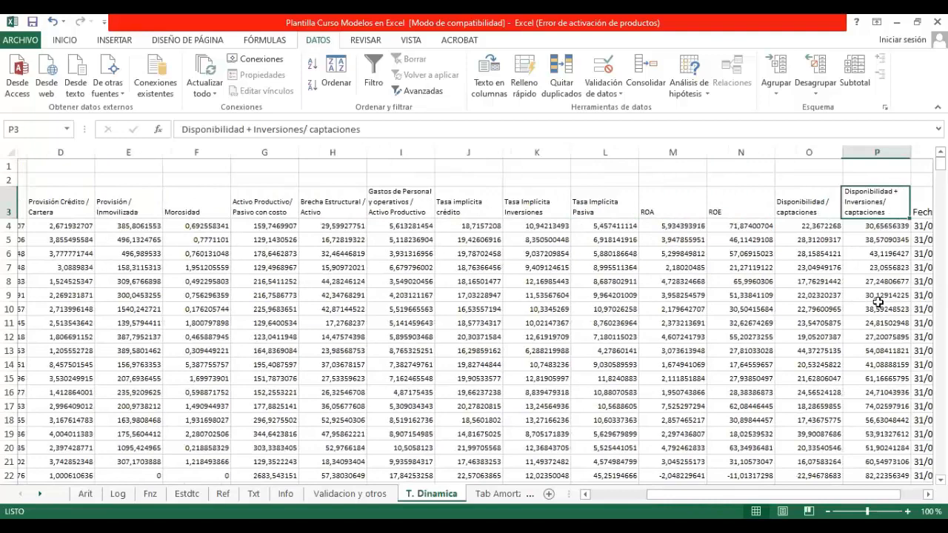
pyautogui.press('Right')
pyautogui.press('Right')
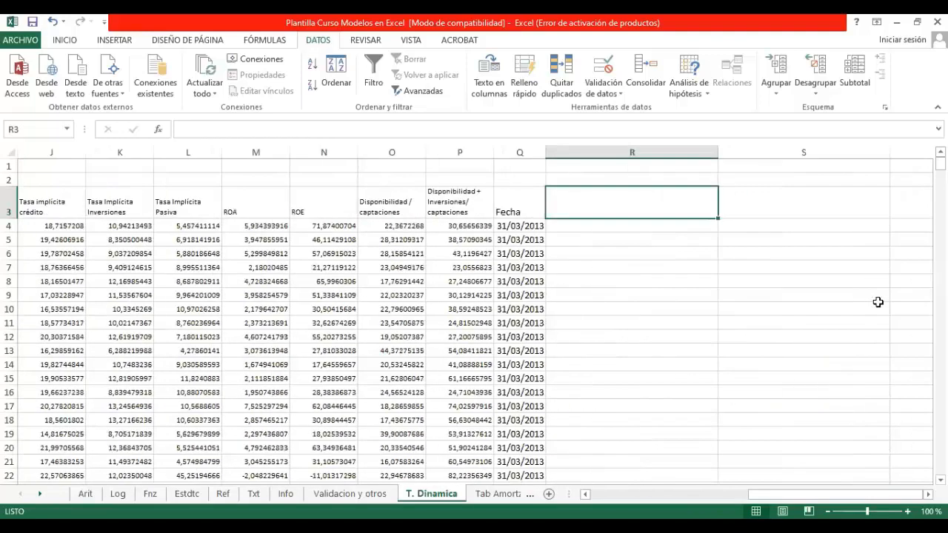
pyautogui.press('Left')
pyautogui.press('Left')
pyautogui.press('Left')
pyautogui.press('Left')
pyautogui.press('Left')
pyautogui.press('Left')
pyautogui.press('Left')
pyautogui.press('Left')
pyautogui.press('Left')
pyautogui.press('Left')
pyautogui.press('Left')
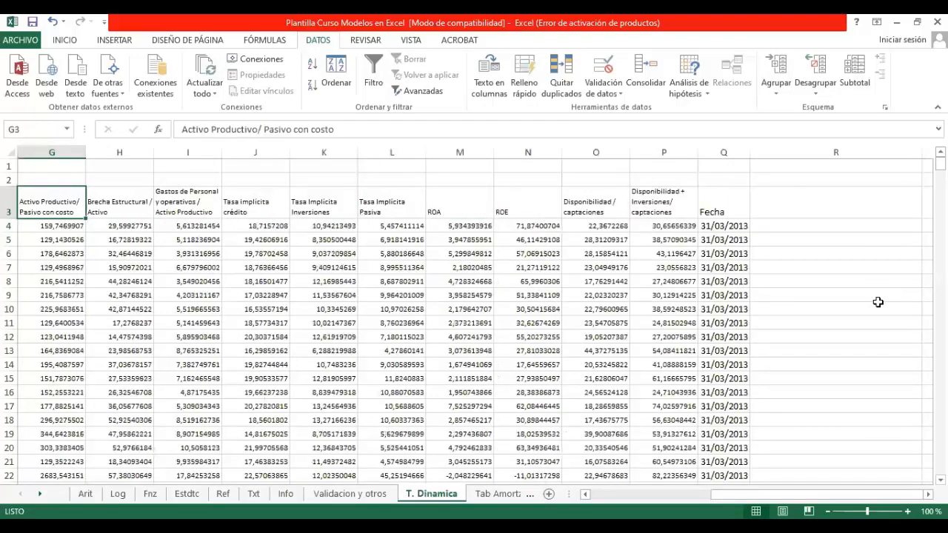
pyautogui.hotkey('ctrl', 'Home')
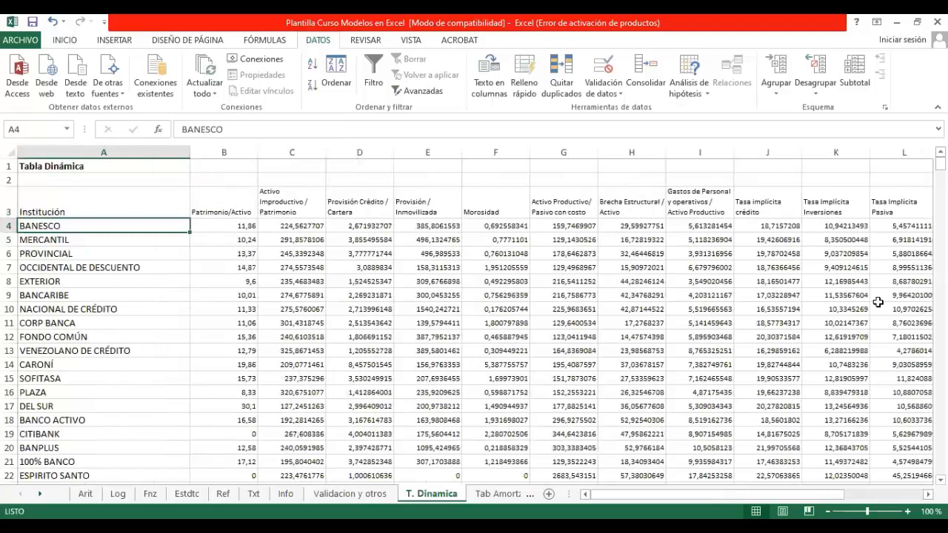
# Step: Select the whole bank table A3:Q534 with its headings and start a pivot table from it
pyautogui.press('Up')
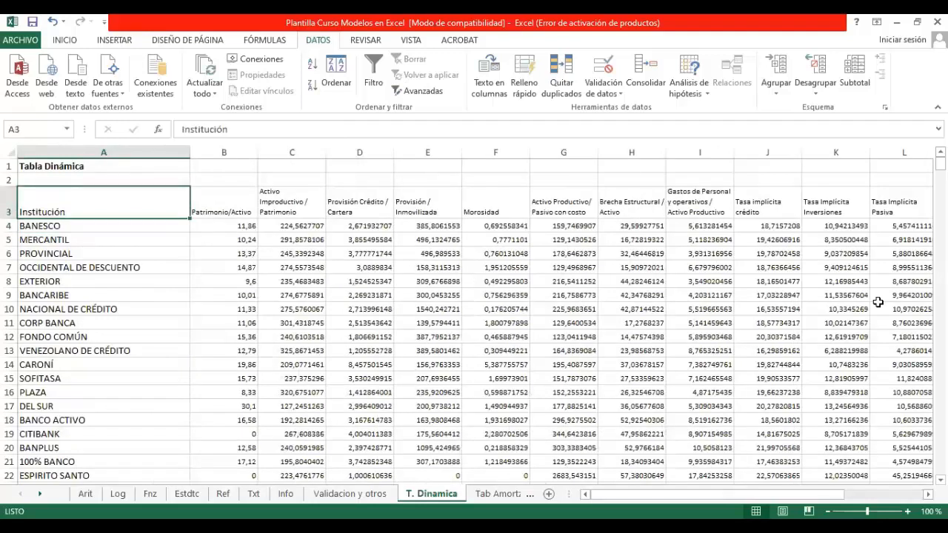
pyautogui.hotkey('ctrl', 'shift', 'Down')
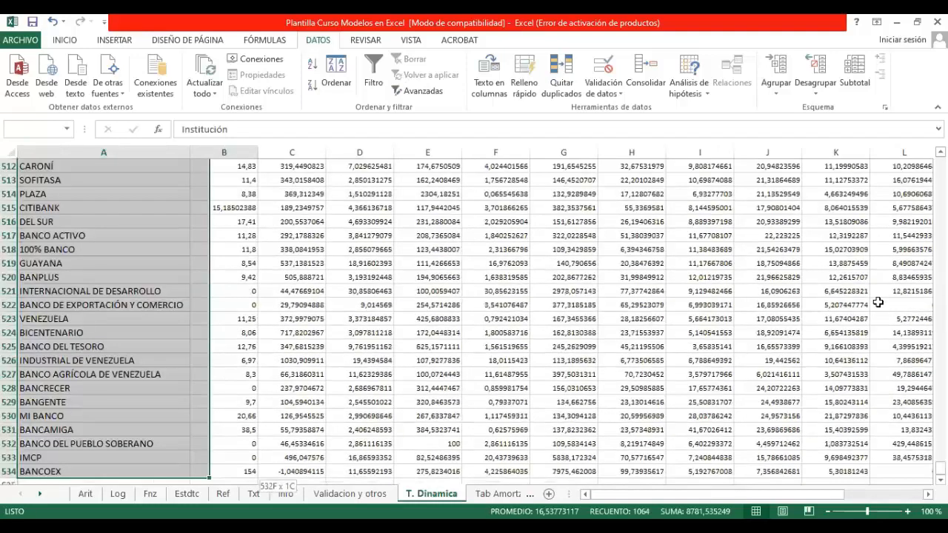
pyautogui.hotkey('ctrl', 'shift', 'Right')
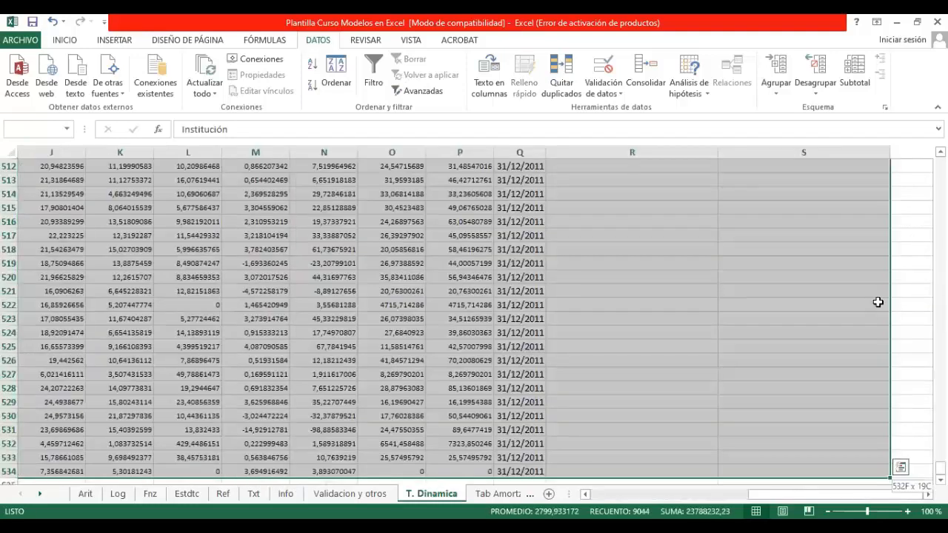
pyautogui.hotkey('ctrl', 'shift', 'Left')
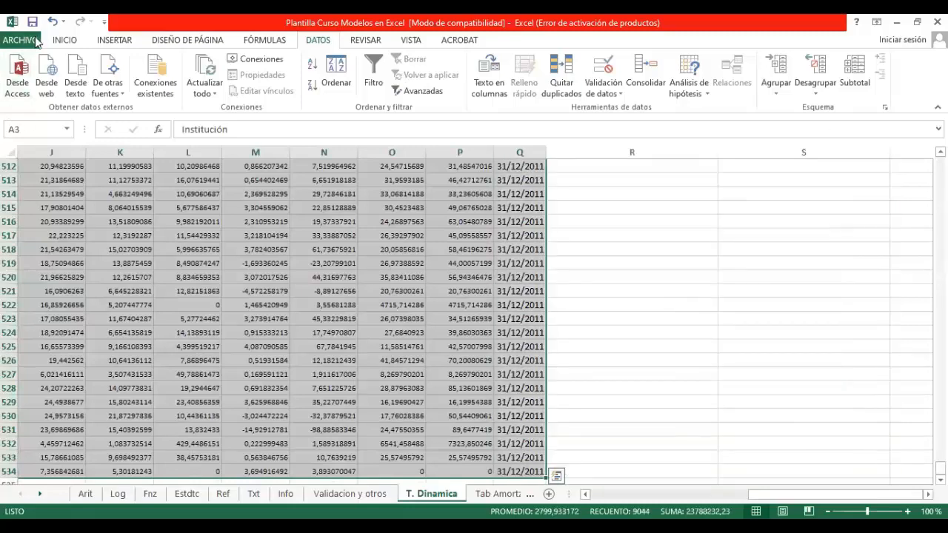
pyautogui.click(114, 40)
pyautogui.click(23, 74)
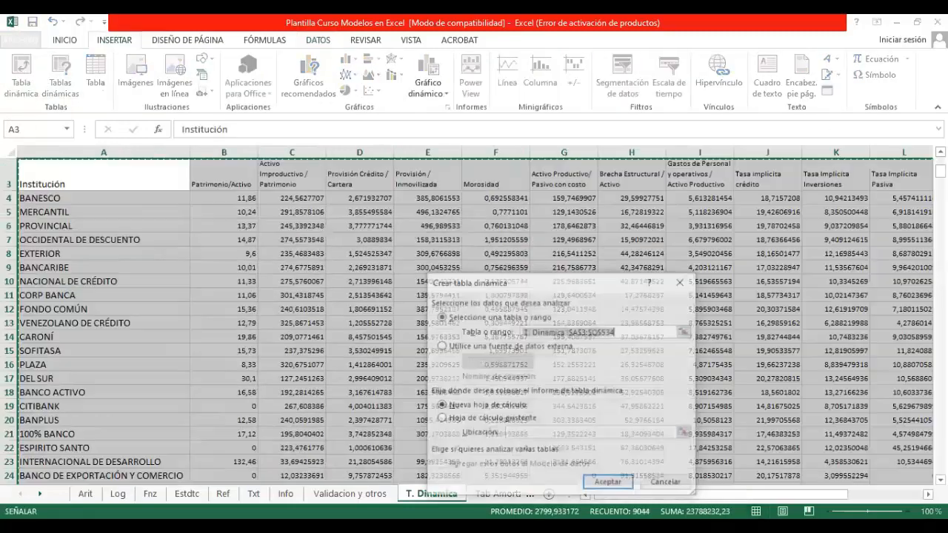
# Step: Place the pivot table on the existing T. Dinamica sheet at cell S1 and create it
pyautogui.click(464, 420)
pyautogui.click(683, 433)
pyautogui.moveTo(823, 494); pyautogui.dragTo(901, 491)
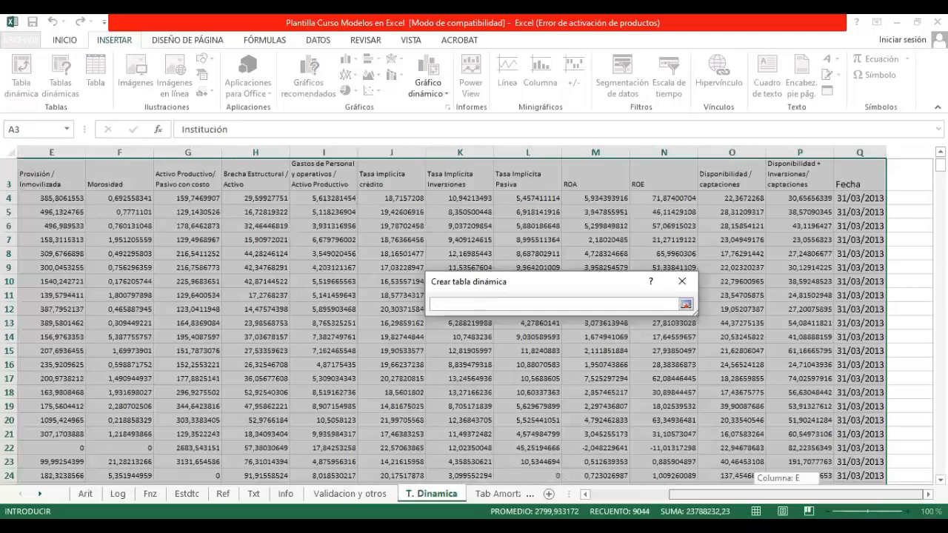
pyautogui.moveTo(900, 492); pyautogui.dragTo(918, 492)
pyautogui.scroll(1, 829, 311)
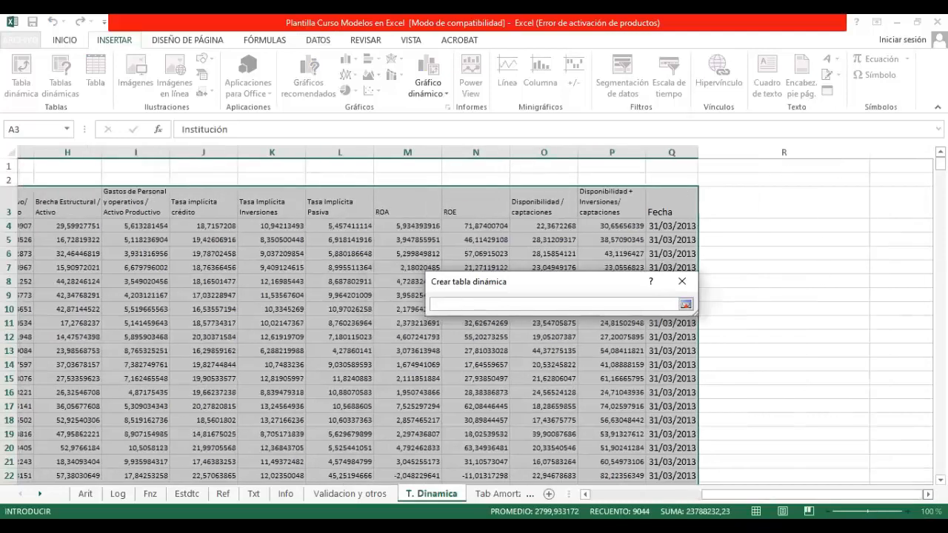
pyautogui.click(901, 167)
pyautogui.press('Return')
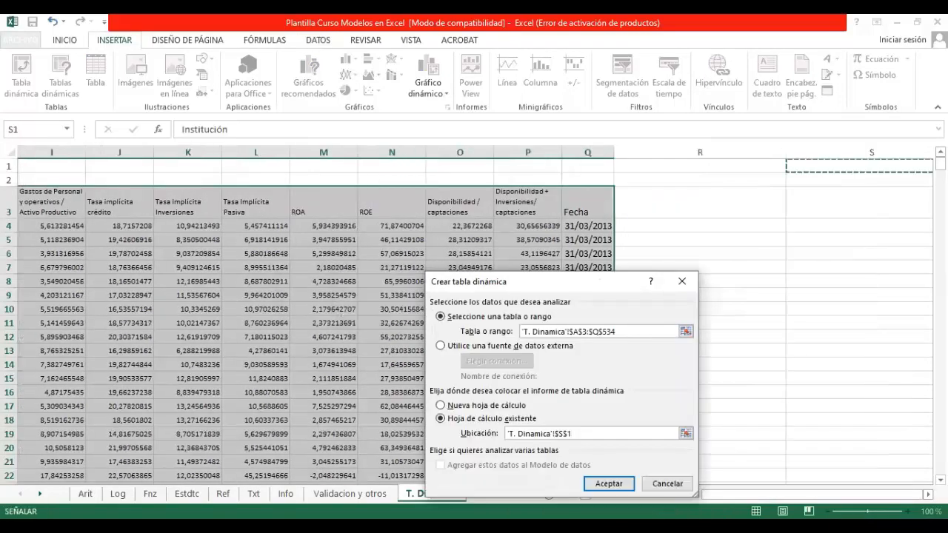
pyautogui.click(609, 483)
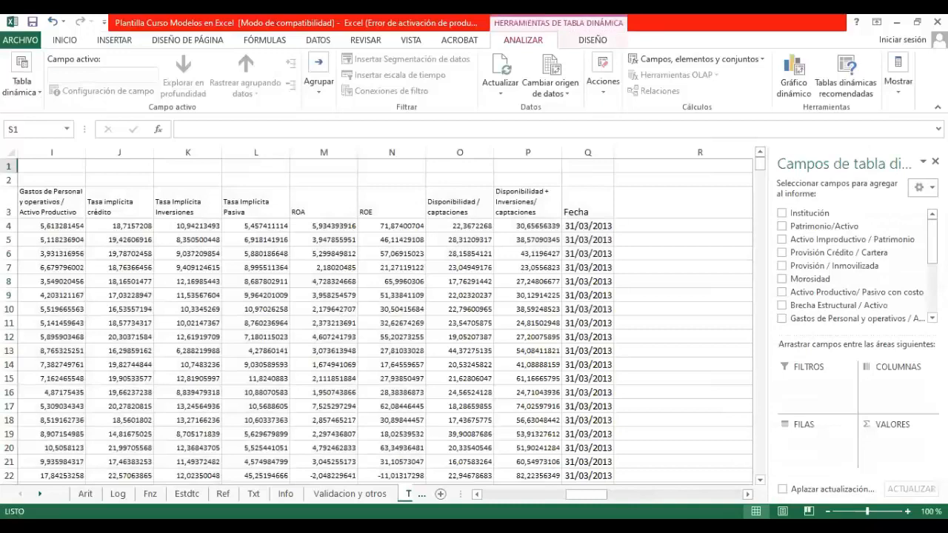
# Step: Add Fecha as the report filter and ROA as a value field of the pivot table at S1
pyautogui.moveTo(586, 493); pyautogui.dragTo(675, 494)
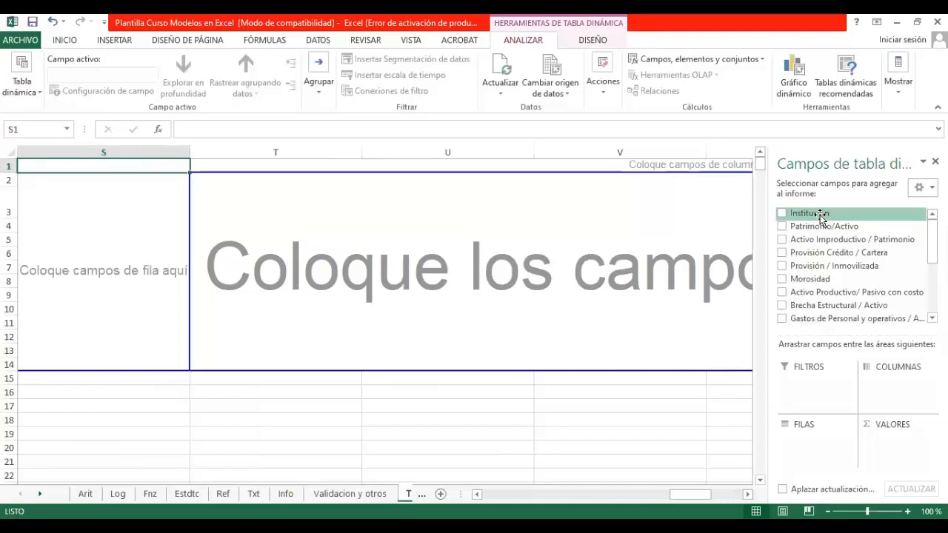
pyautogui.moveTo(932, 241); pyautogui.dragTo(932, 292)
pyautogui.moveTo(801, 298); pyautogui.dragTo(809, 381)
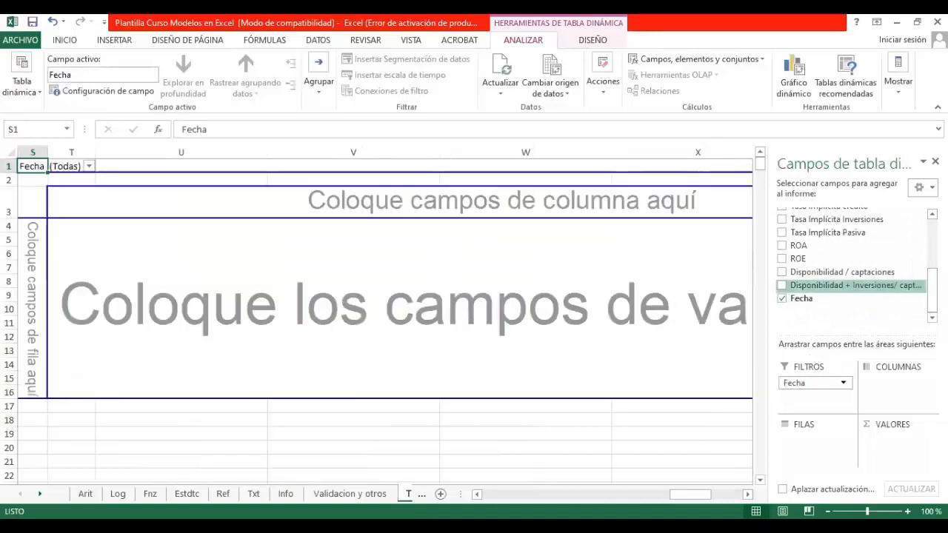
pyautogui.moveTo(798, 245); pyautogui.dragTo(892, 448)
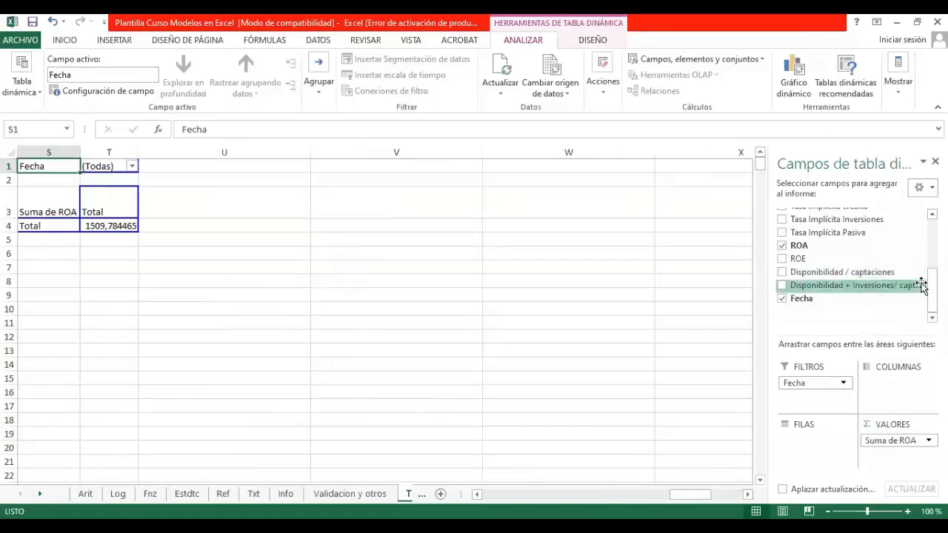
# Step: Add Institución as the row field of the ROA pivot table
pyautogui.scroll(10, 923, 285)
pyautogui.moveTo(821, 212); pyautogui.dragTo(815, 440)
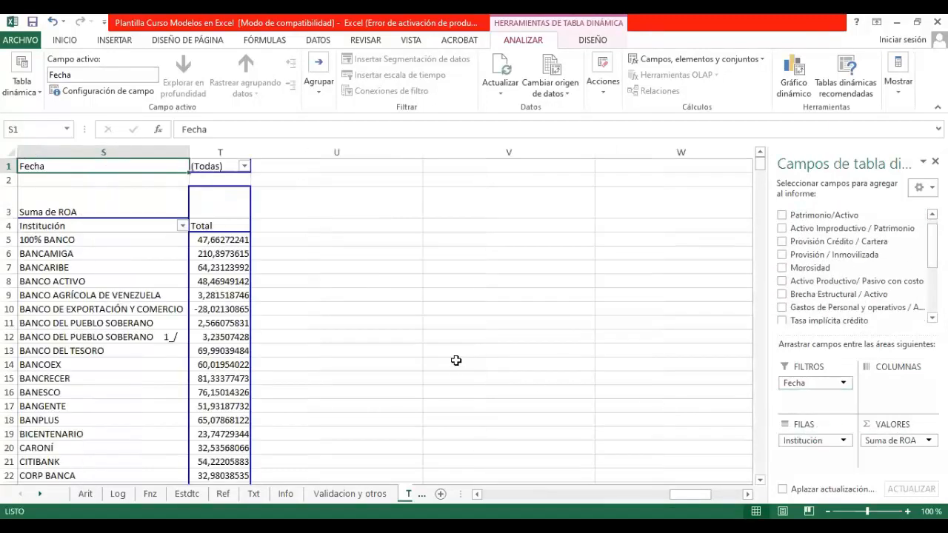
pyautogui.click(292, 267)
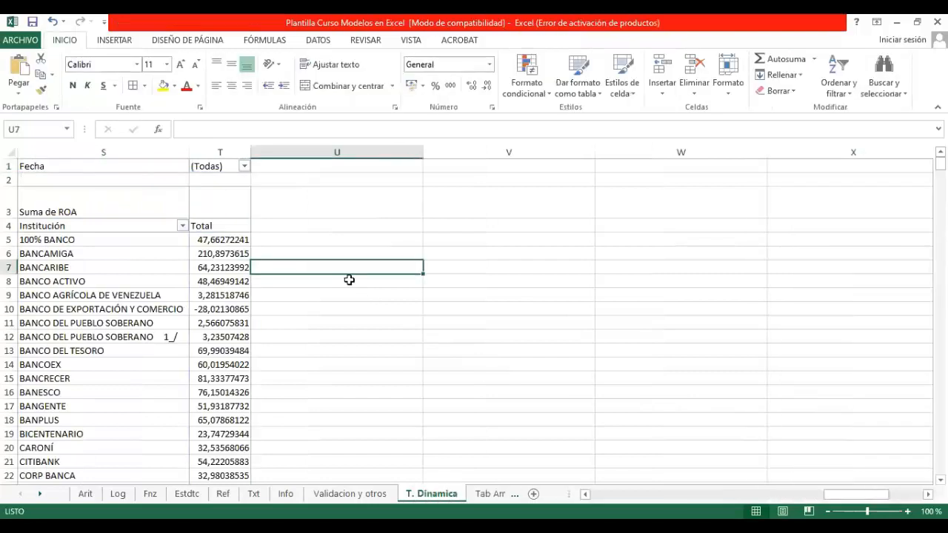
# Step: Filter the pivot table to the date 31/12/2011 and look through the ROA of every institution
pyautogui.click(245, 169)
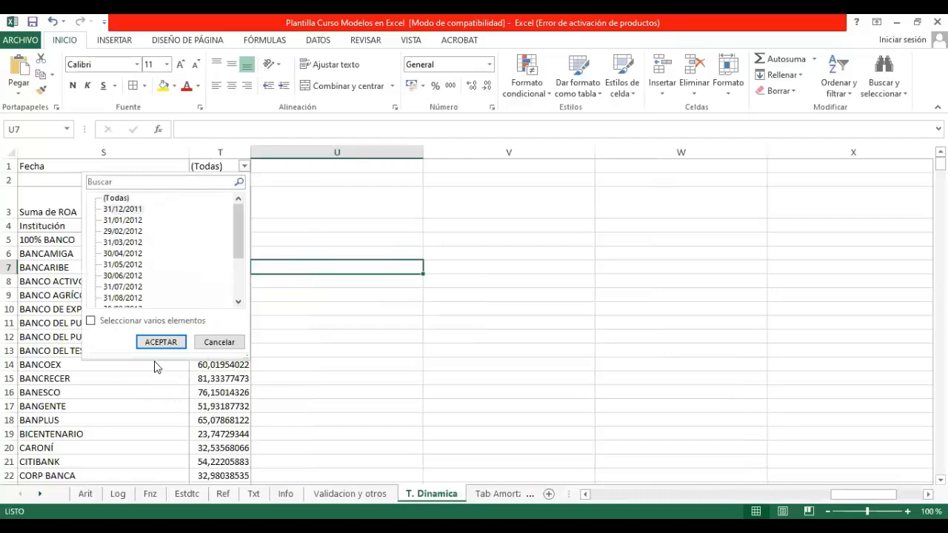
pyautogui.click(168, 342)
pyautogui.scroll(-2, 245, 281)
pyautogui.scroll(2, 243, 324)
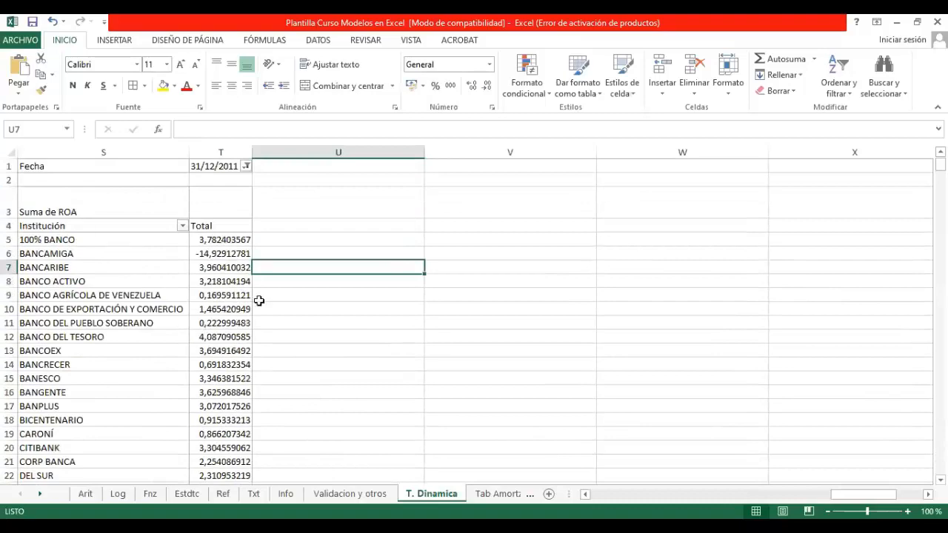
pyautogui.scroll(-7, 256, 300)
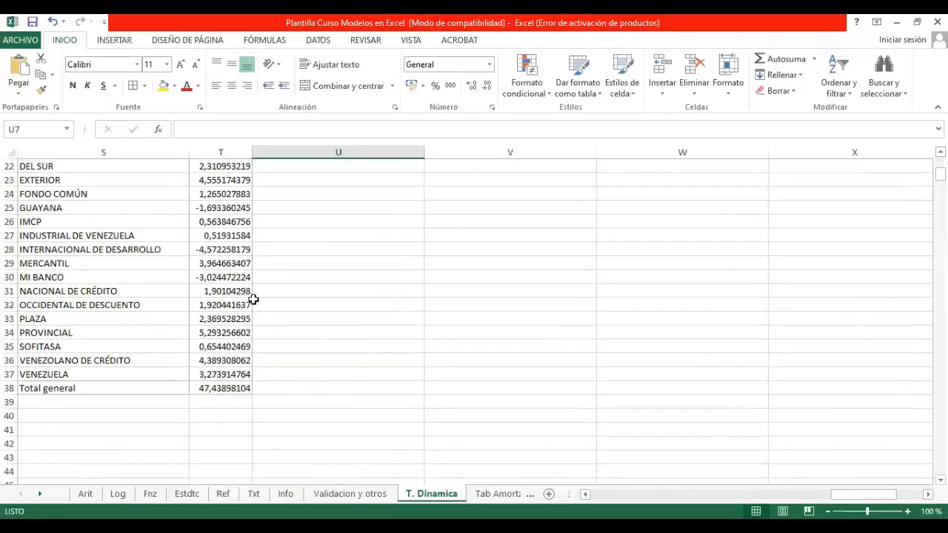
pyautogui.scroll(7, 253, 299)
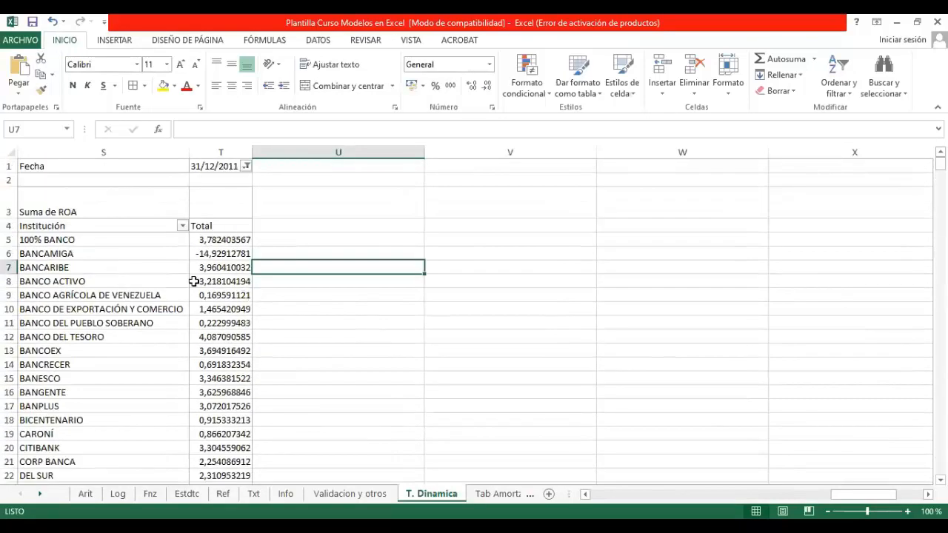
# Step: Change the pivot table's date filter to 31/03/2012 and check the options of the Institución and Suma de ROA fields
pyautogui.click(245, 167)
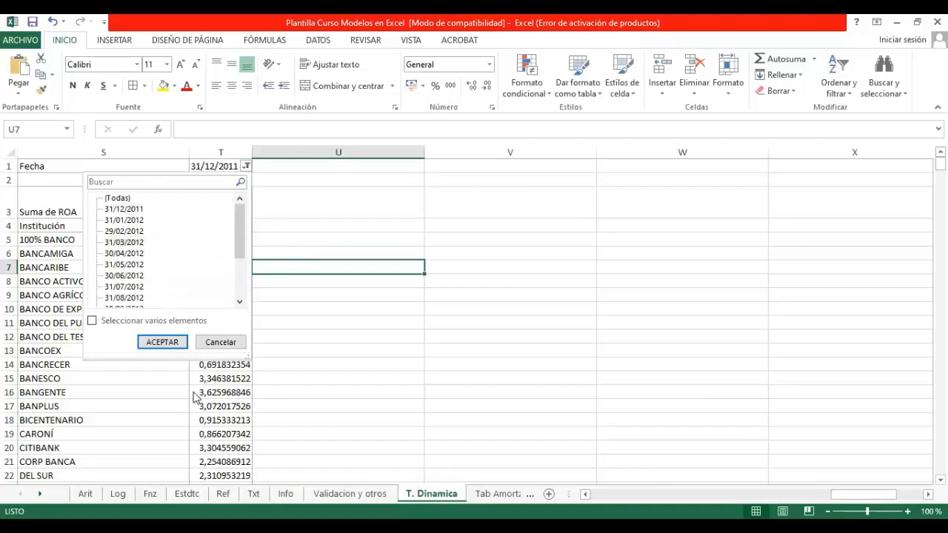
pyautogui.click(161, 340)
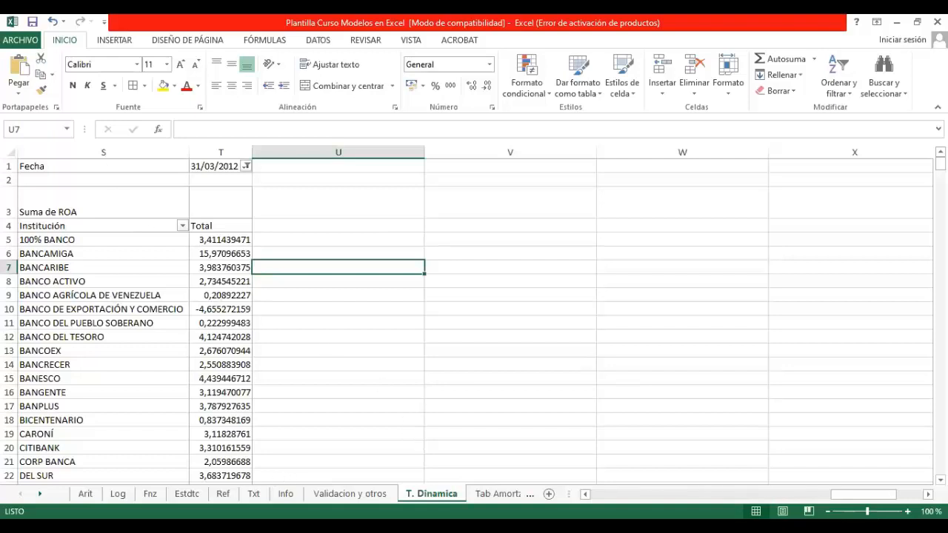
pyautogui.rightClick(197, 322)
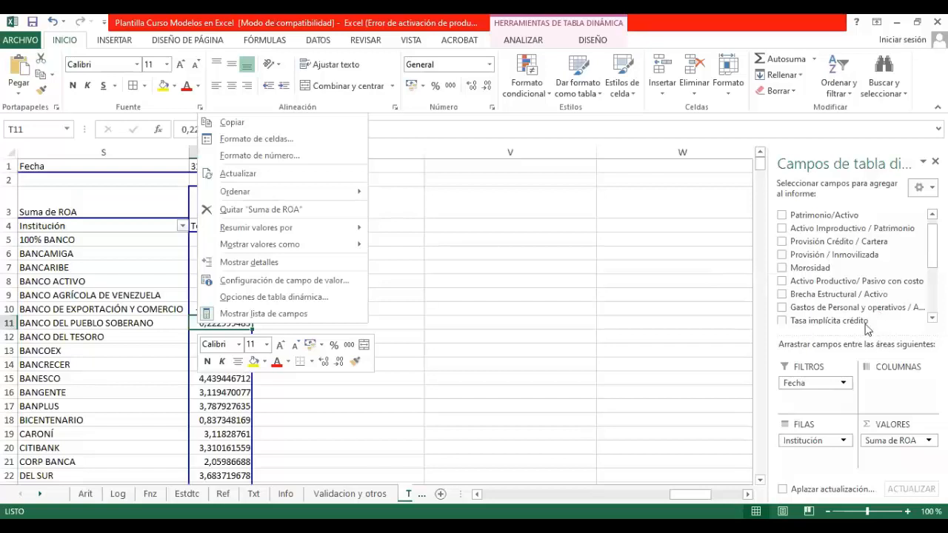
pyautogui.click(815, 443)
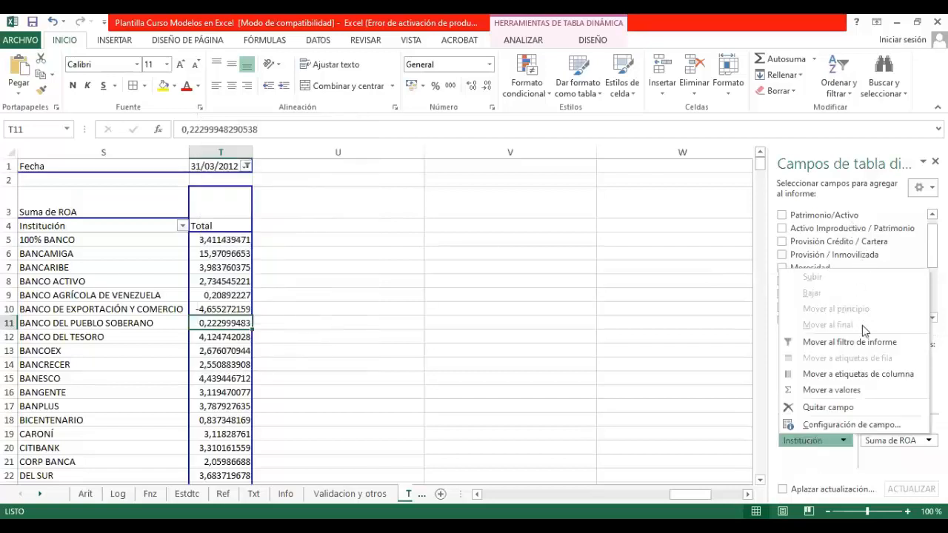
pyautogui.click(760, 211)
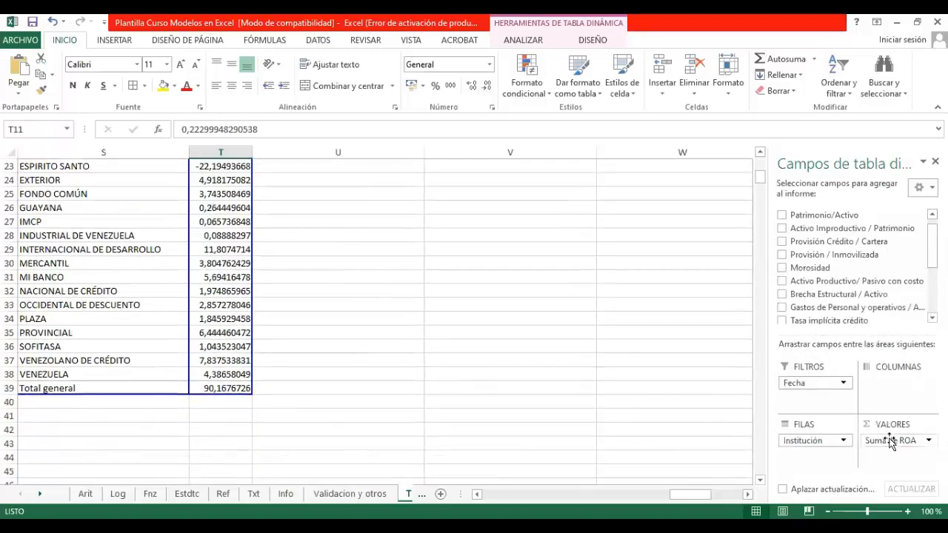
pyautogui.click(891, 441)
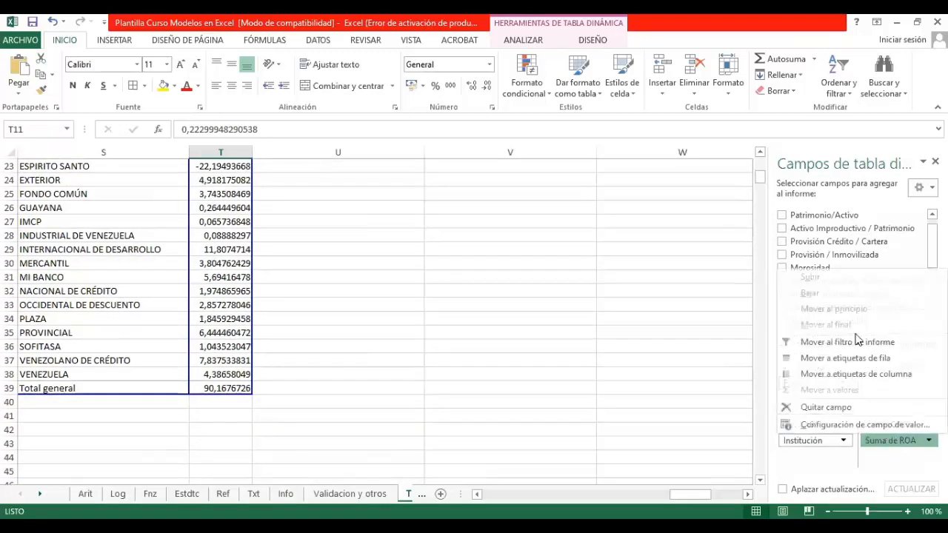
pyautogui.click(761, 246)
# Step: Rearrange the pivot table with Fecha as the column field and Institución as the report filter
pyautogui.moveTo(815, 382); pyautogui.dragTo(892, 383)
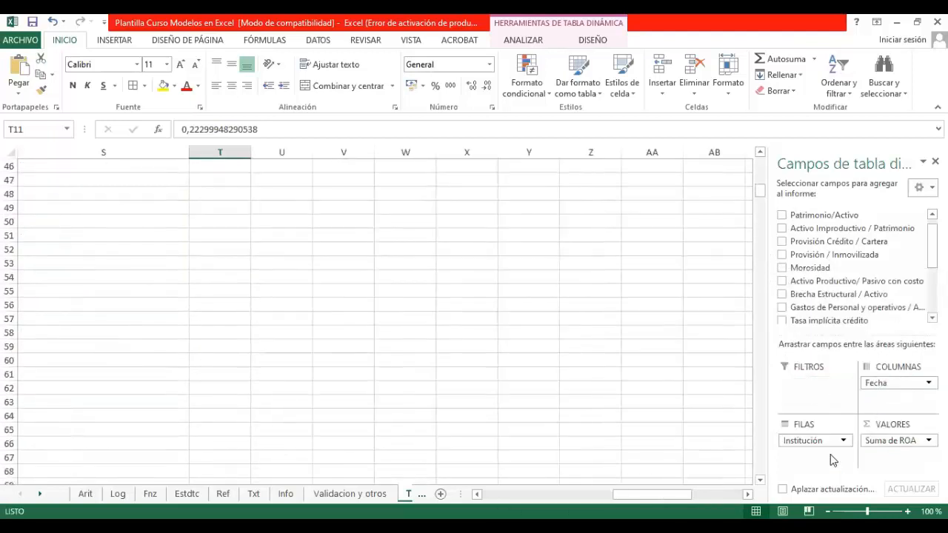
pyautogui.moveTo(831, 441); pyautogui.dragTo(829, 392)
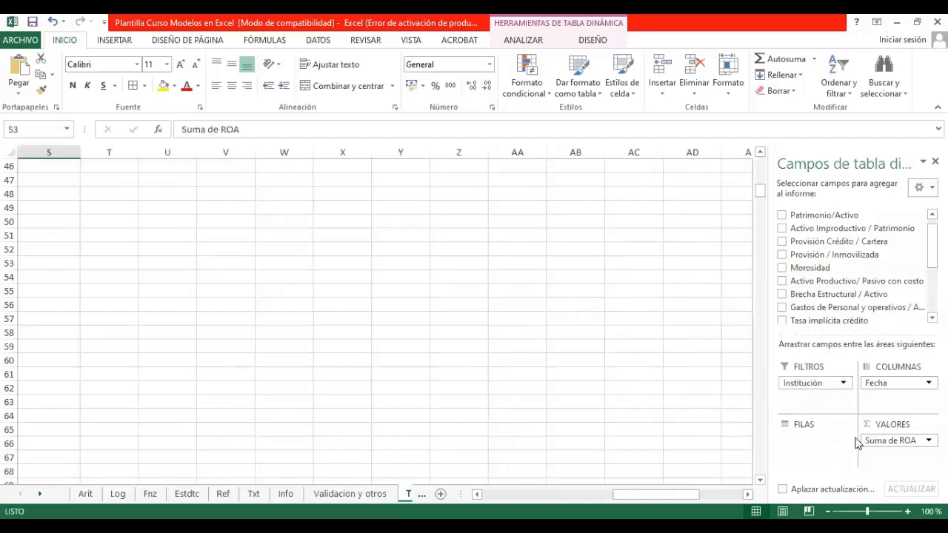
pyautogui.moveTo(760, 188); pyautogui.dragTo(761, 164)
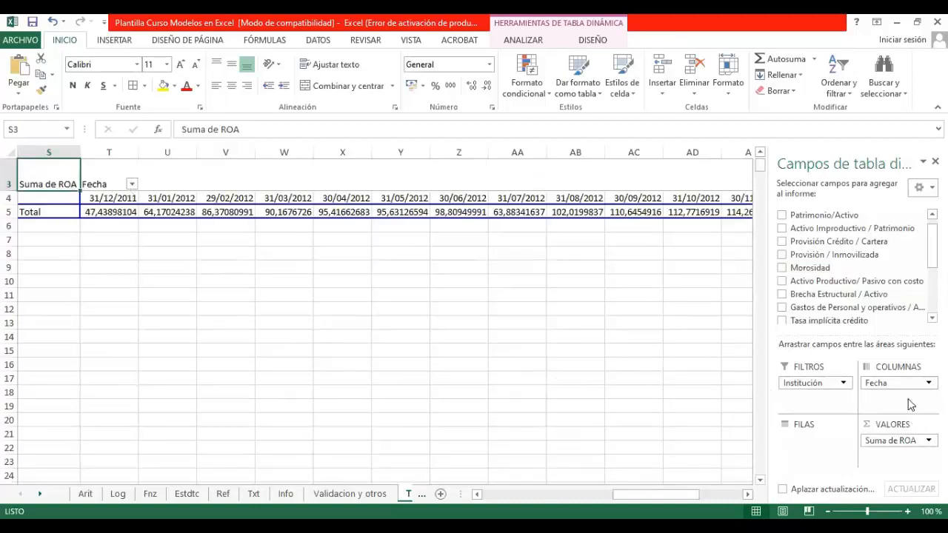
# Step: Filter the pivot table to the institution BANCARIBE
pyautogui.click(818, 382)
pyautogui.moveTo(634, 493); pyautogui.dragTo(503, 490)
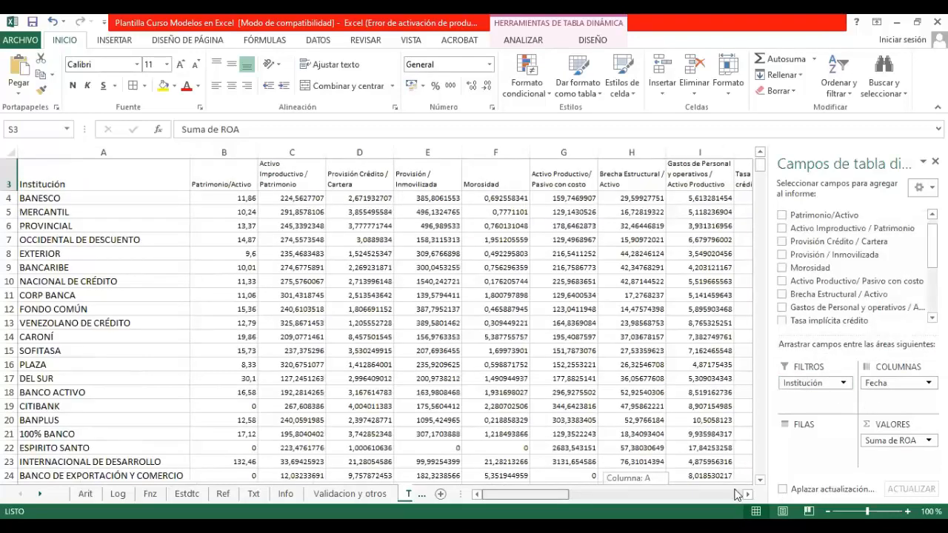
pyautogui.click(696, 495)
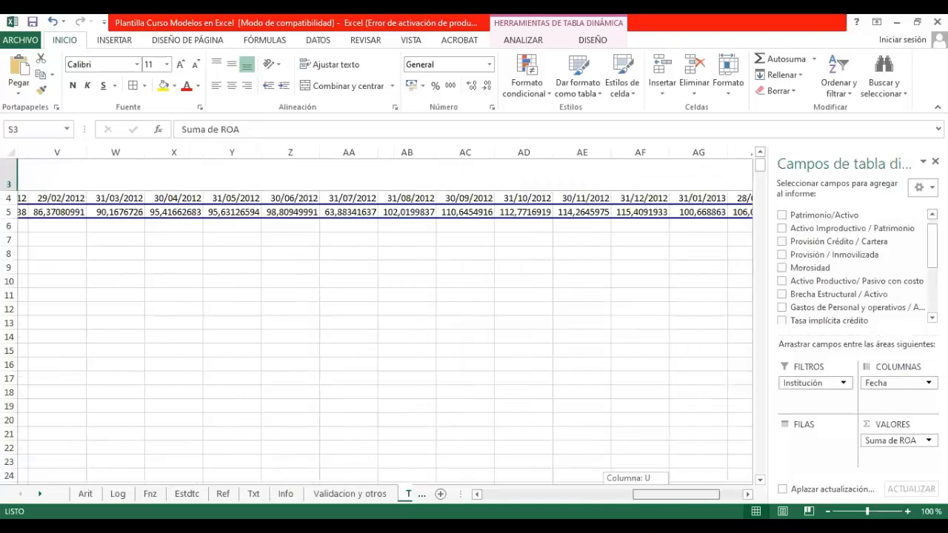
pyautogui.moveTo(696, 495); pyautogui.dragTo(667, 494)
pyautogui.scroll(1, 394, 266)
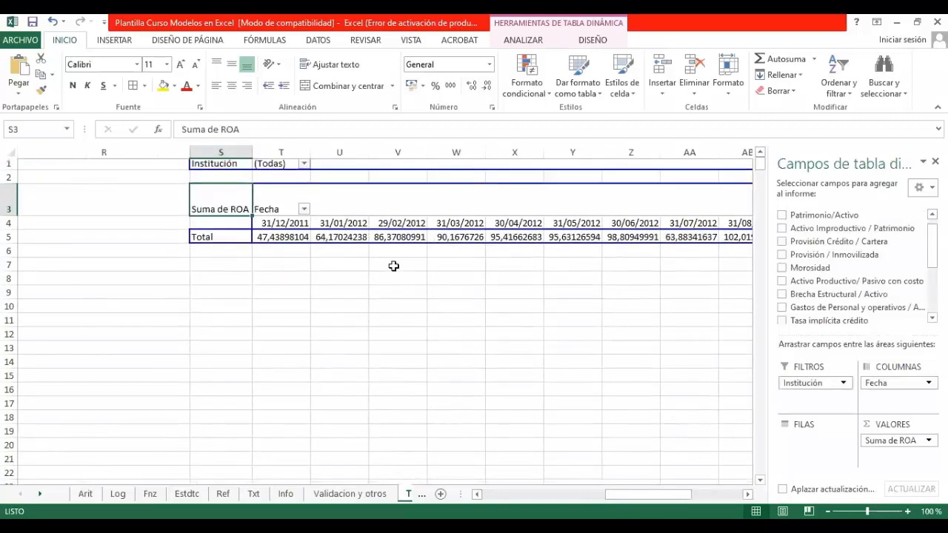
pyautogui.click(302, 166)
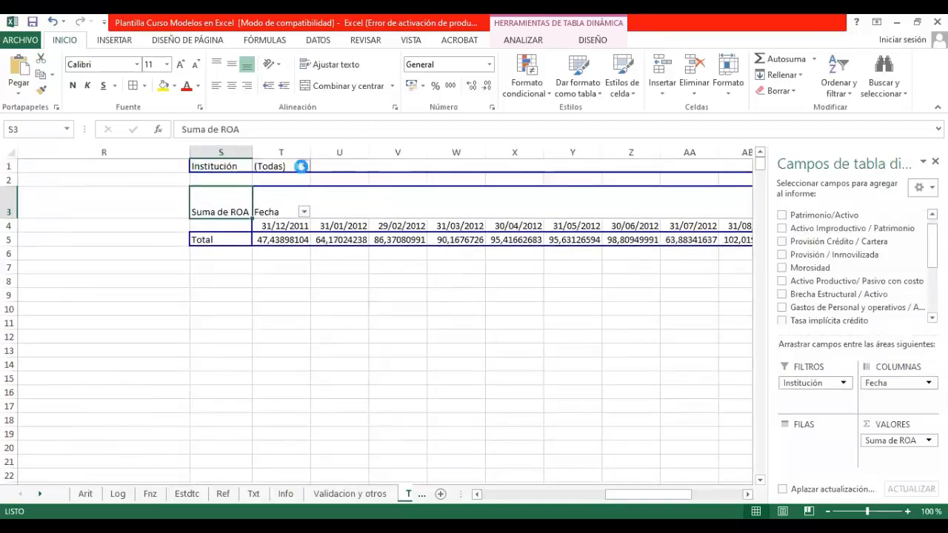
pyautogui.click(185, 231)
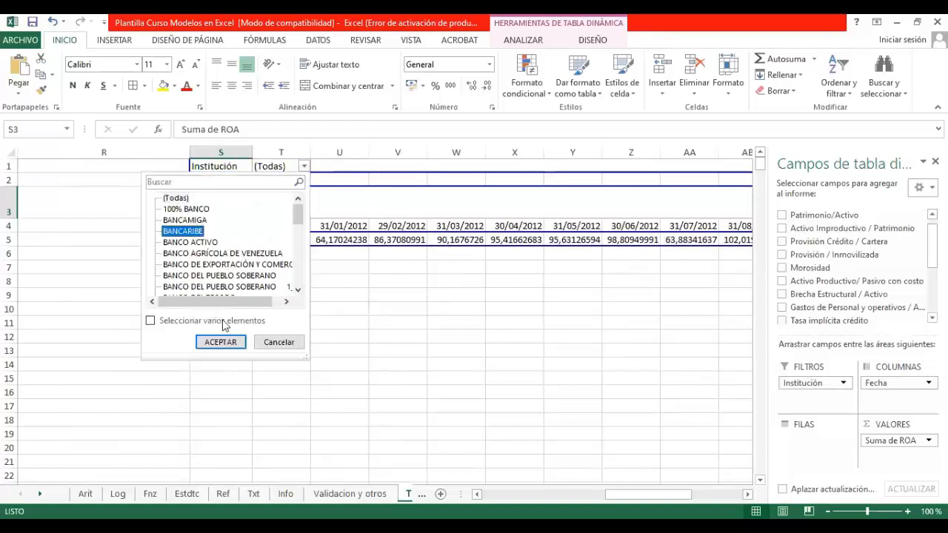
pyautogui.click(221, 342)
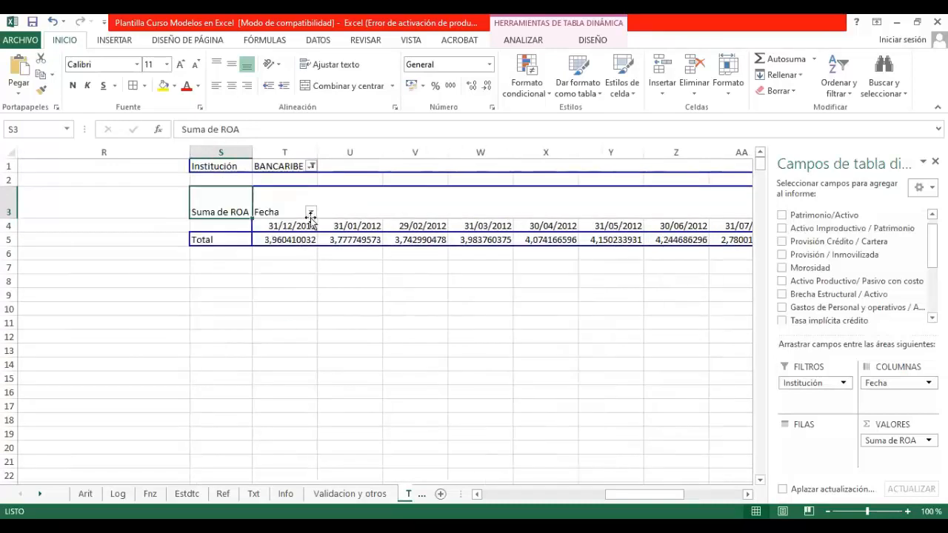
# Step: Examine BANCARIBE's ROA across the date columns and return to the first date
pyautogui.click(309, 225)
pyautogui.press('Right')
pyautogui.press('Right')
pyautogui.press('Right')
pyautogui.press('Right')
pyautogui.press('Right')
pyautogui.press('Right')
pyautogui.press('Right')
pyautogui.press('Right')
pyautogui.press('Right')
pyautogui.press('Right')
pyautogui.press('Right')
pyautogui.press('Right')
pyautogui.press('Right')
pyautogui.press('Right')
pyautogui.press('Left')
pyautogui.press('Left')
pyautogui.press('Left')
pyautogui.press('Left')
pyautogui.press('Left')
pyautogui.press('Left')
pyautogui.press('Left')
pyautogui.press('Left')
pyautogui.press('Left')
pyautogui.press('Left')
pyautogui.press('Left')
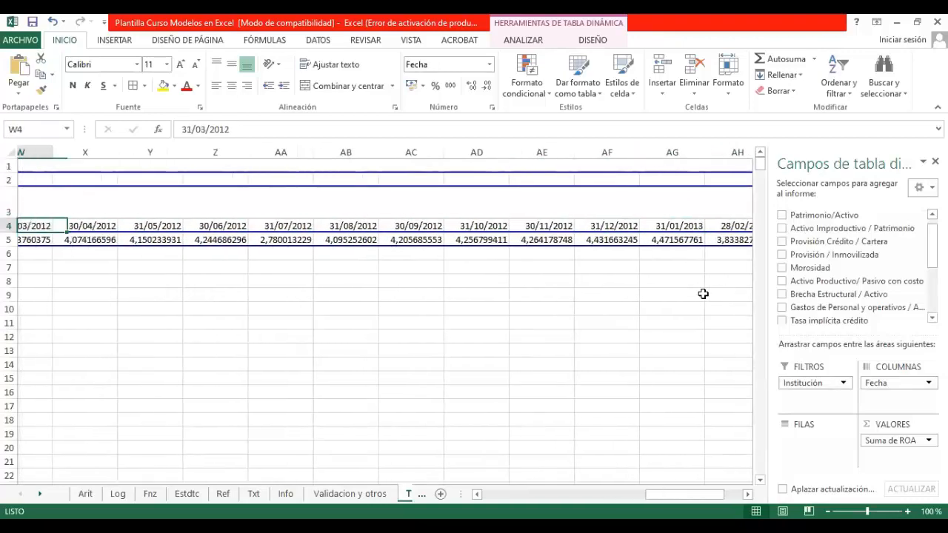
pyautogui.press('Left')
pyautogui.press('Left')
pyautogui.press('Left')
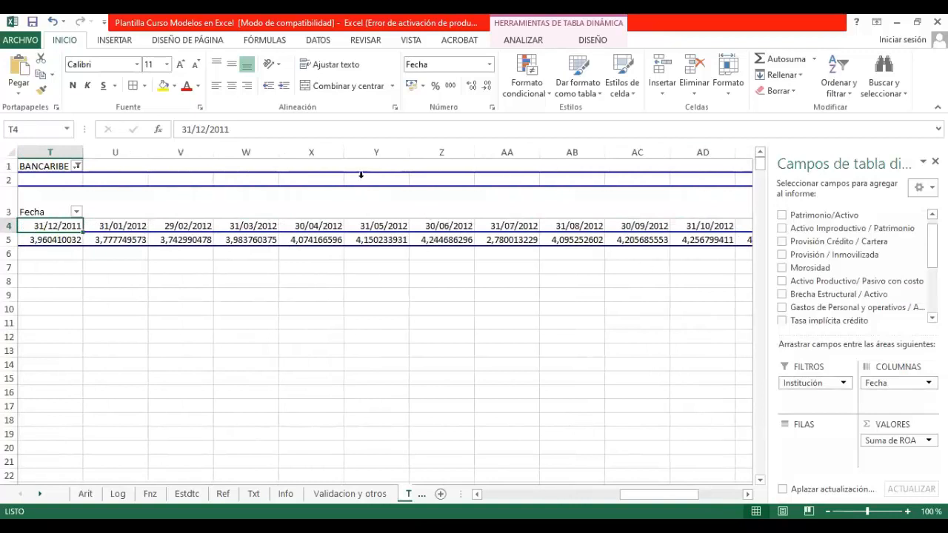
# Step: Reset the Institución filter to (Todas) and move Institución back to the pivot table's rows
pyautogui.click(76, 166)
pyautogui.click(79, 342)
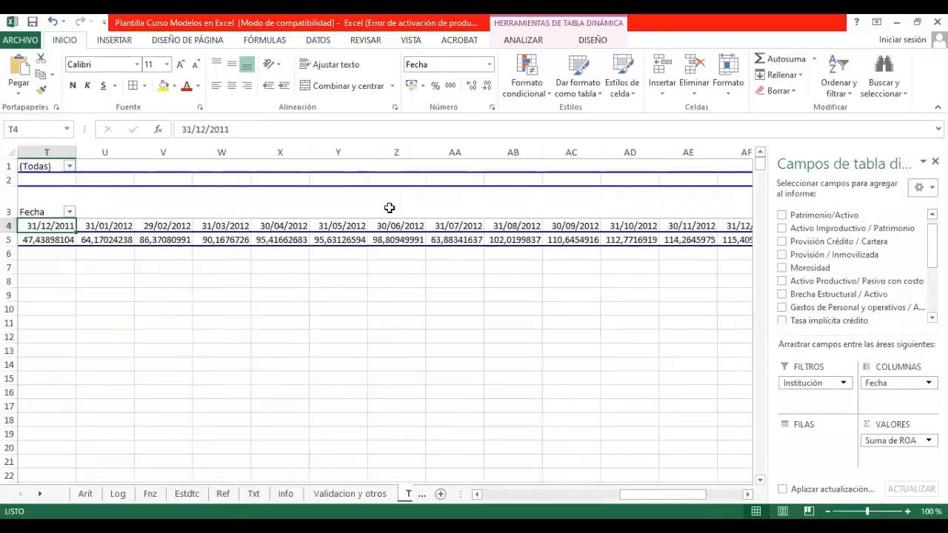
pyautogui.moveTo(830, 384); pyautogui.dragTo(814, 440)
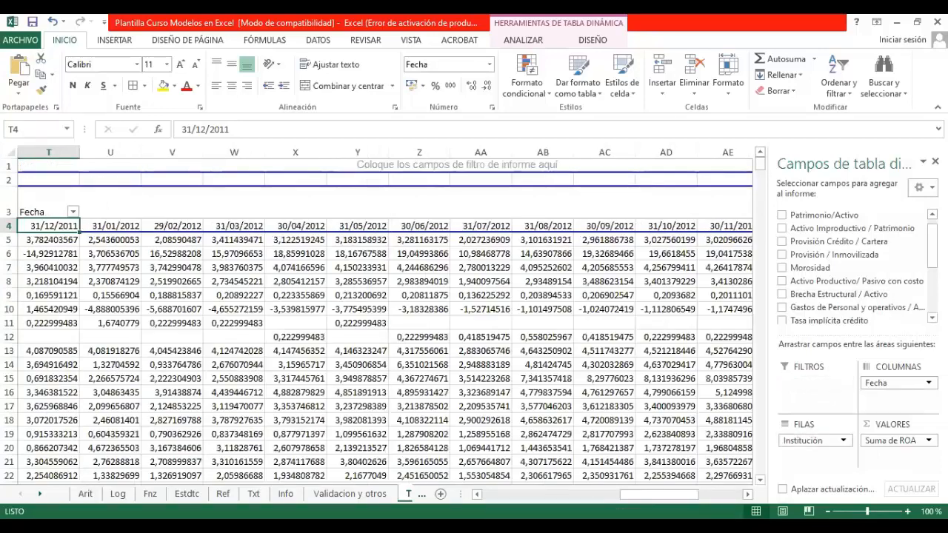
# Step: Look over the ROA table by institution and date, and close the pivot table field list
pyautogui.click(234, 381)
pyautogui.moveTo(659, 494); pyautogui.dragTo(600, 495)
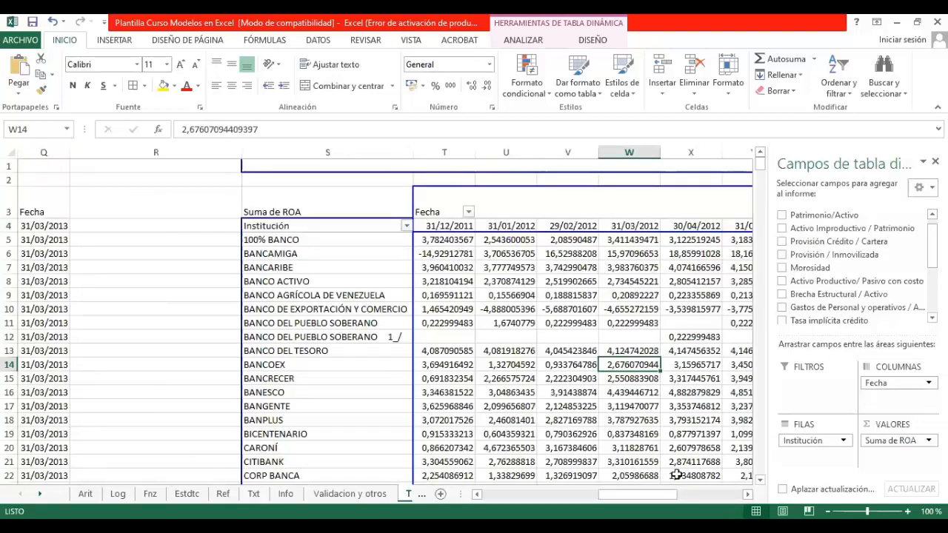
pyautogui.moveTo(638, 495); pyautogui.dragTo(657, 495)
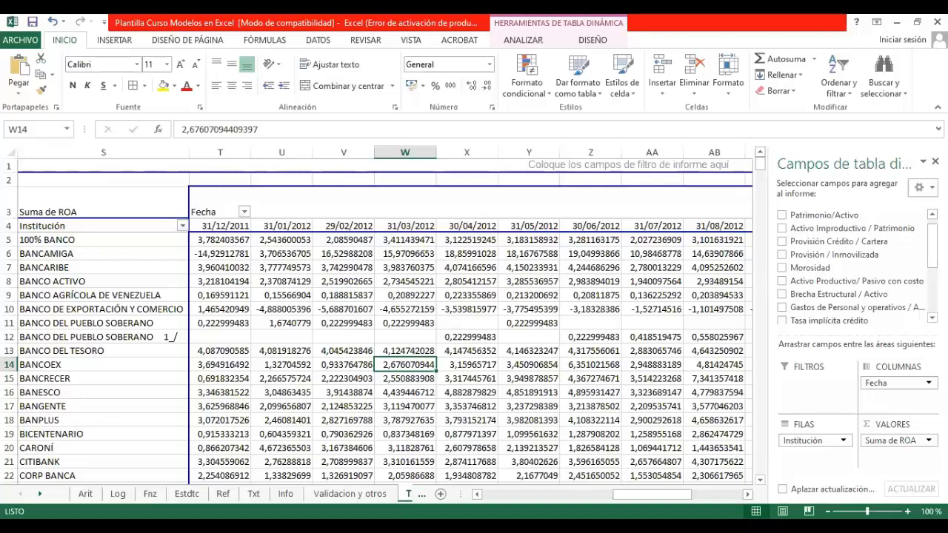
pyautogui.click(934, 162)
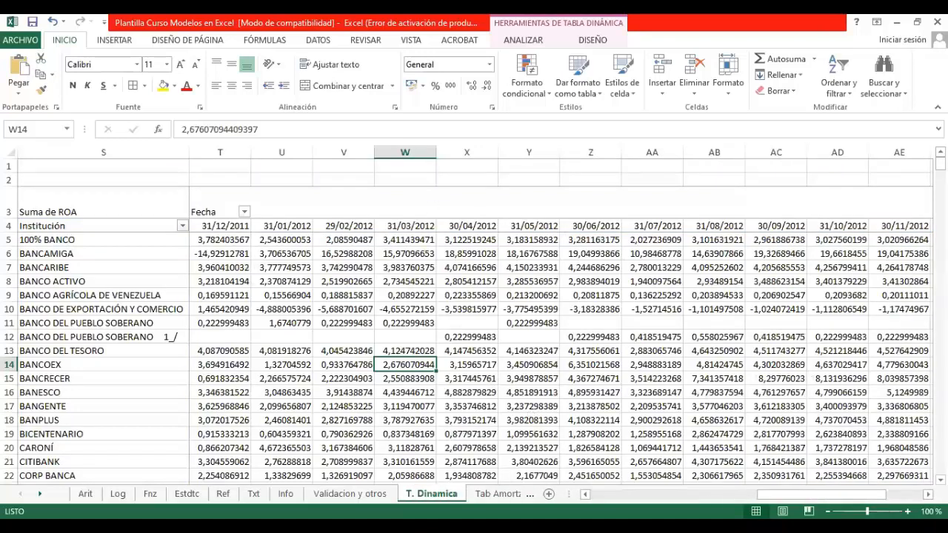
# Step: Compare the source table's indicator columns up to Fecha with the pivot table beside them
pyautogui.moveTo(818, 494); pyautogui.dragTo(644, 493)
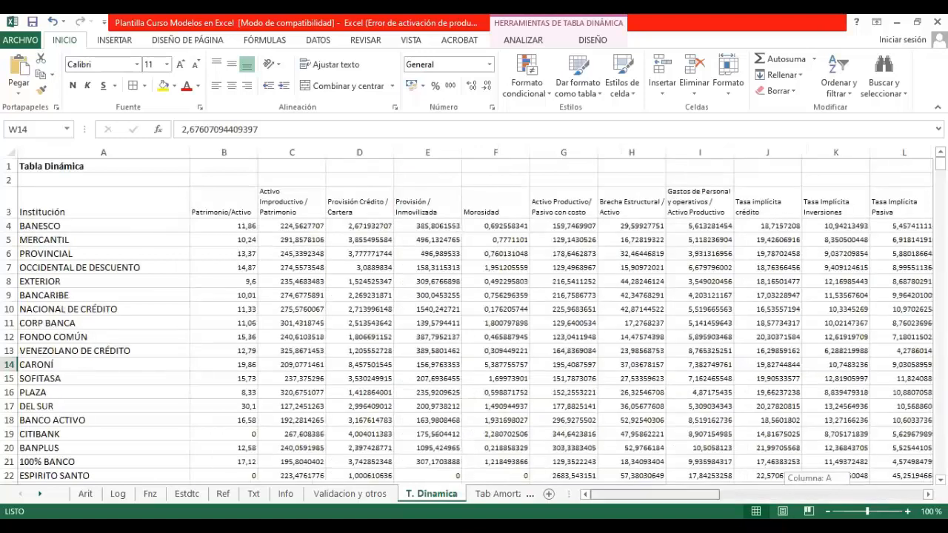
pyautogui.moveTo(652, 494); pyautogui.dragTo(692, 494)
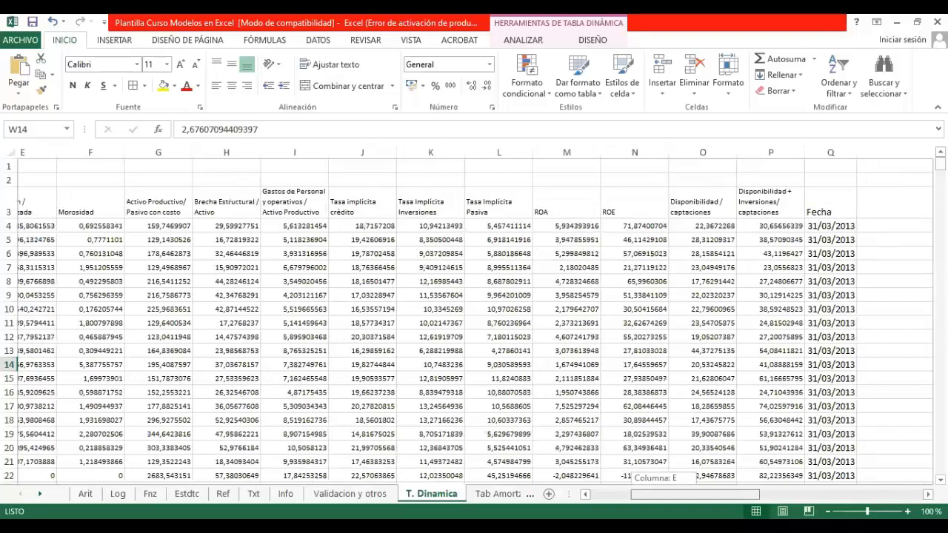
pyautogui.moveTo(692, 494); pyautogui.dragTo(772, 493)
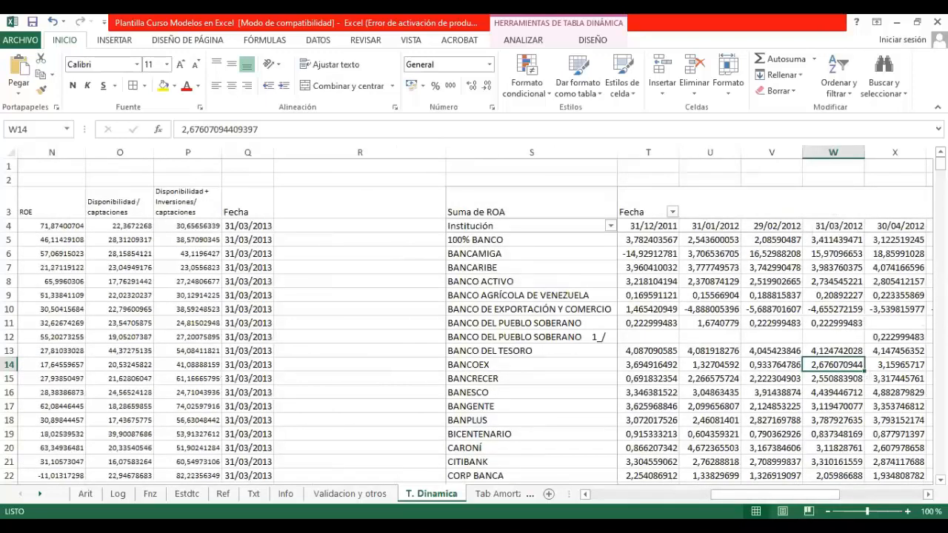
pyautogui.moveTo(805, 496); pyautogui.dragTo(843, 496)
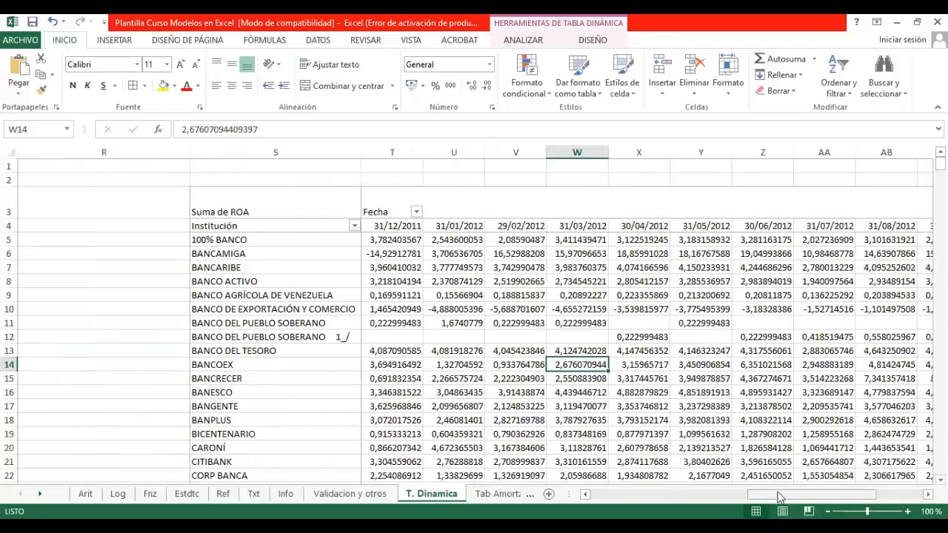
# Step: On the Tab Amortz sheet, link period 1's Saldo Inicial in the Sistema Alemán table to the credit amount with +B3
pyautogui.click(513, 493)
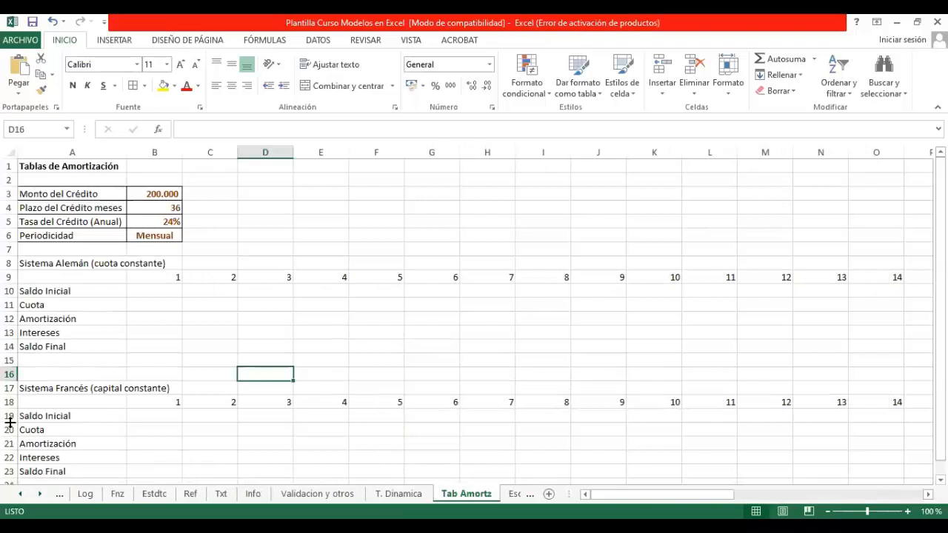
pyautogui.click(160, 292)
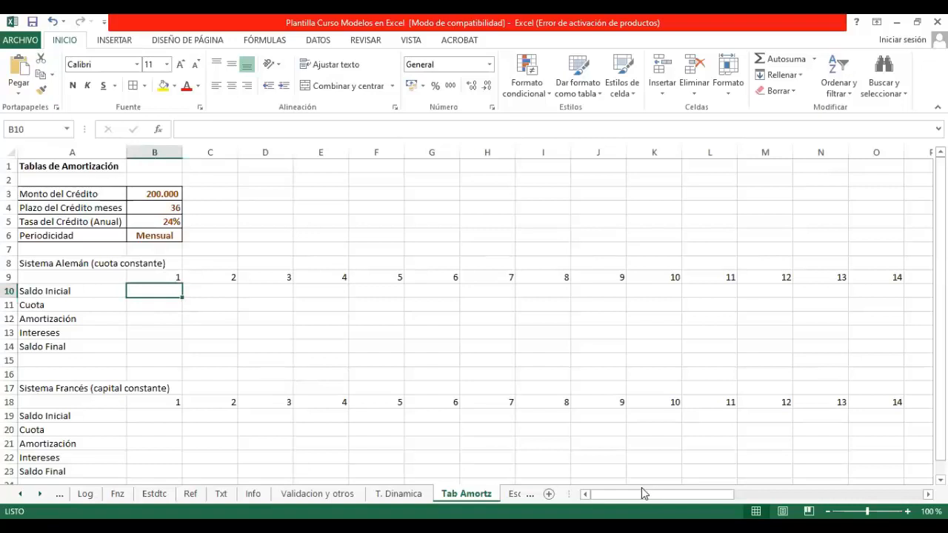
pyautogui.write('+')
pyautogui.press('Up')
pyautogui.press('Up')
pyautogui.press('Up')
pyautogui.press('Up')
pyautogui.press('Up')
pyautogui.press('Up')
pyautogui.press('Up')
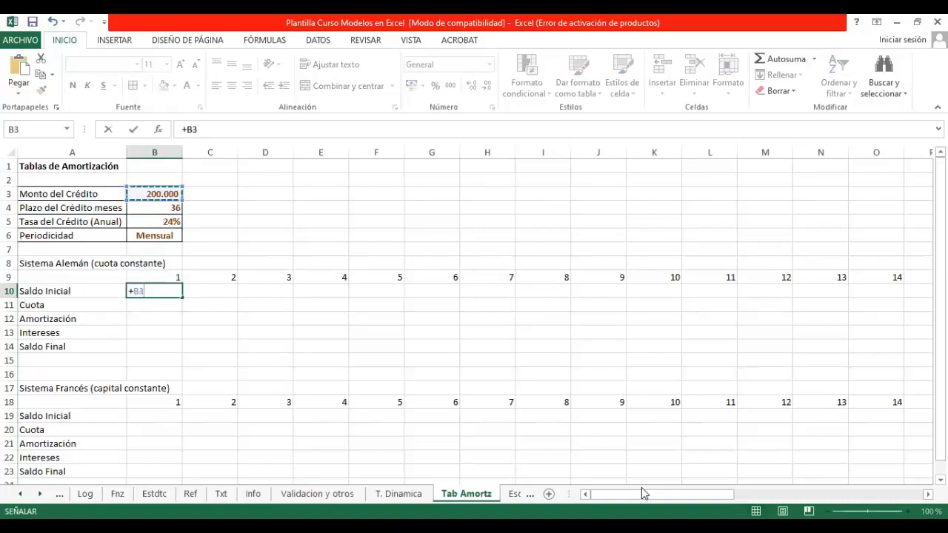
pyautogui.press('Return')
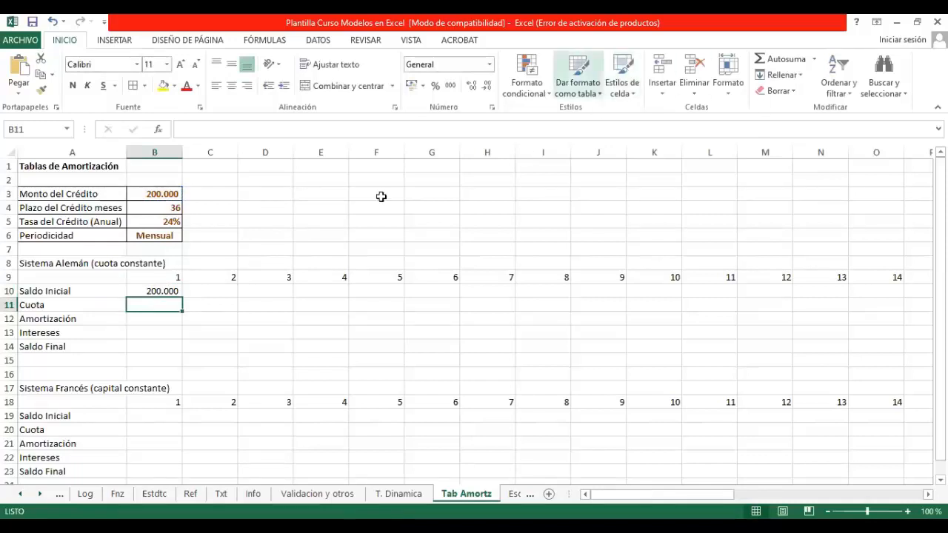
# Step: Insert the PAGO function in the Sistema Alemán's period 1 Cuota cell, with B5/12 as its Tasa argument
pyautogui.click(156, 129)
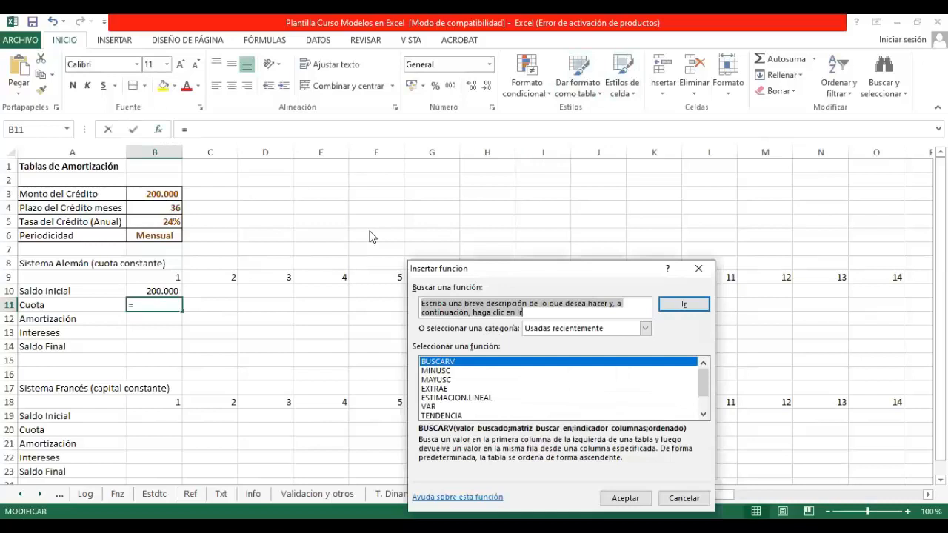
pyautogui.write('pago')
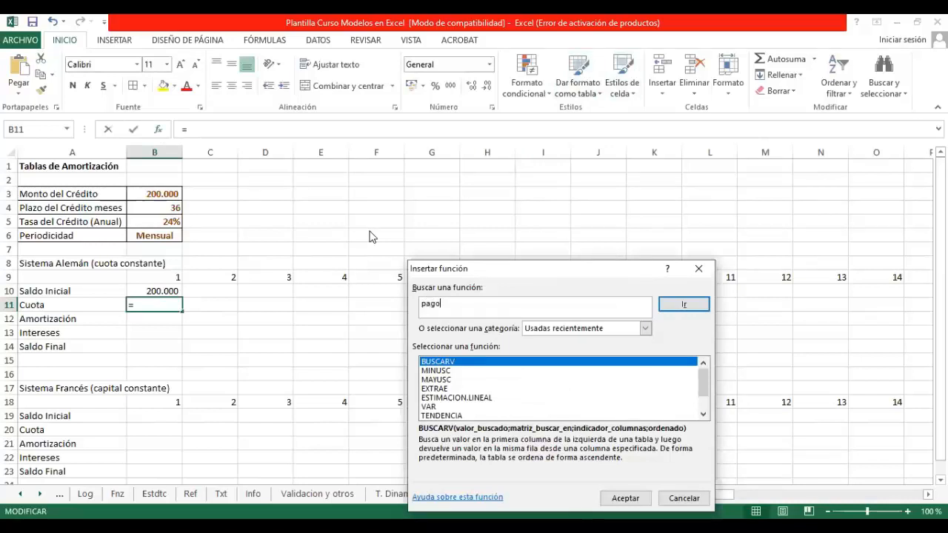
pyautogui.press('Return')
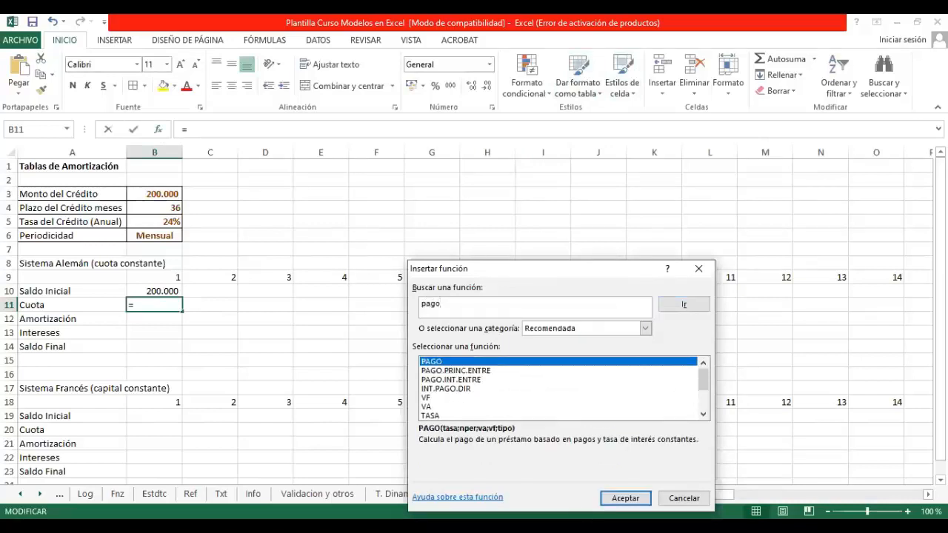
pyautogui.click(625, 497)
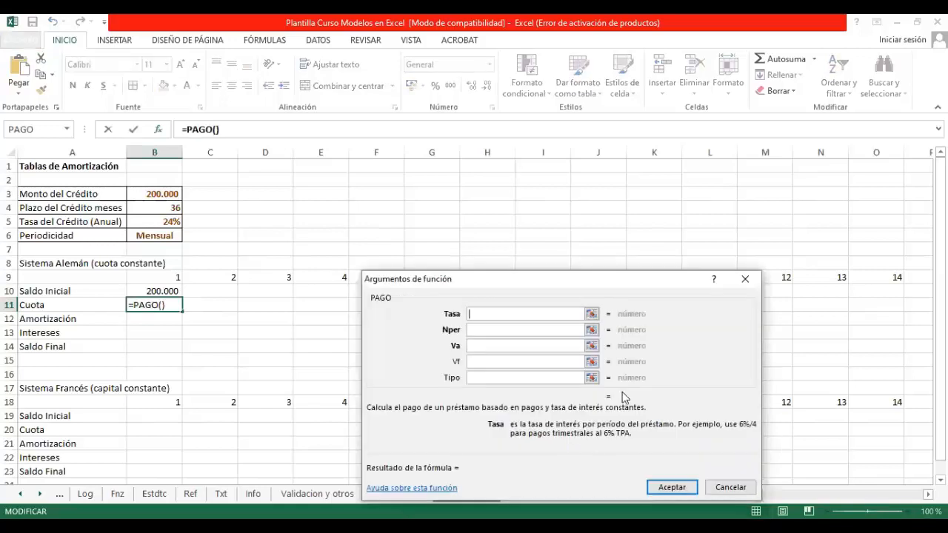
pyautogui.click(166, 220)
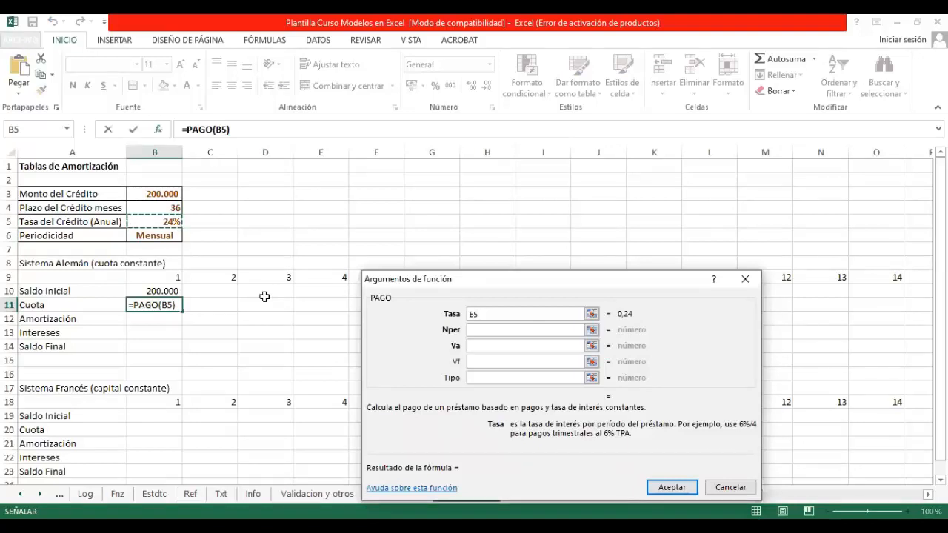
pyautogui.write('/12')
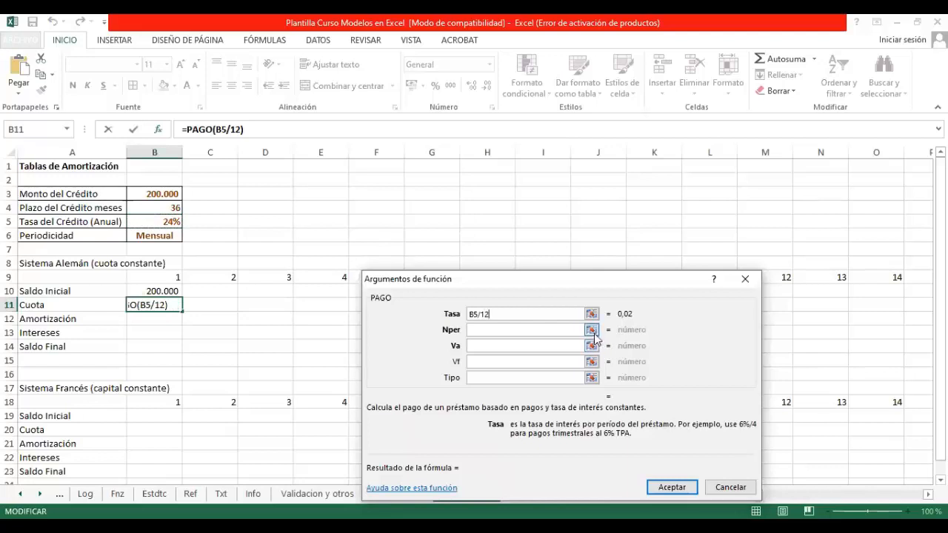
# Step: Set the PAGO function's Nper argument to B4 and its Va argument to B3
pyautogui.click(590, 330)
pyautogui.click(165, 208)
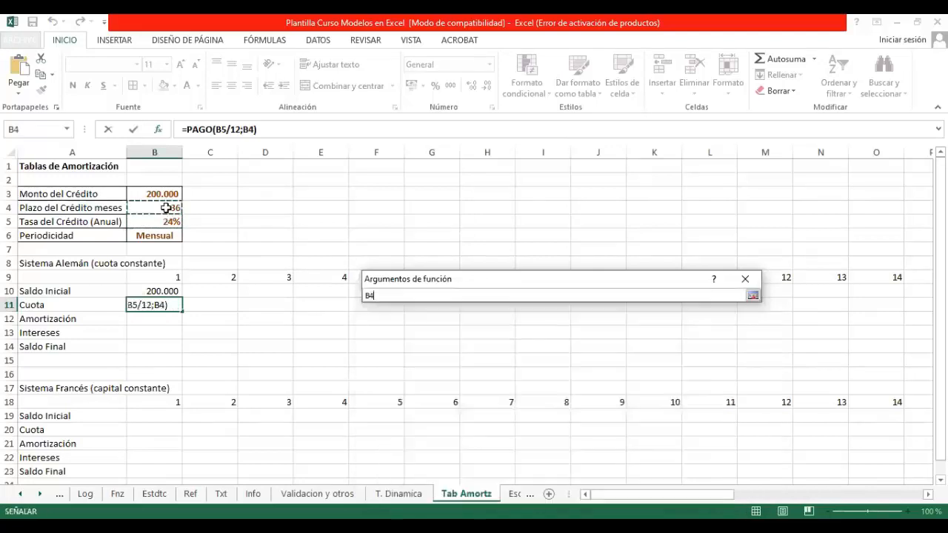
pyautogui.press('Return')
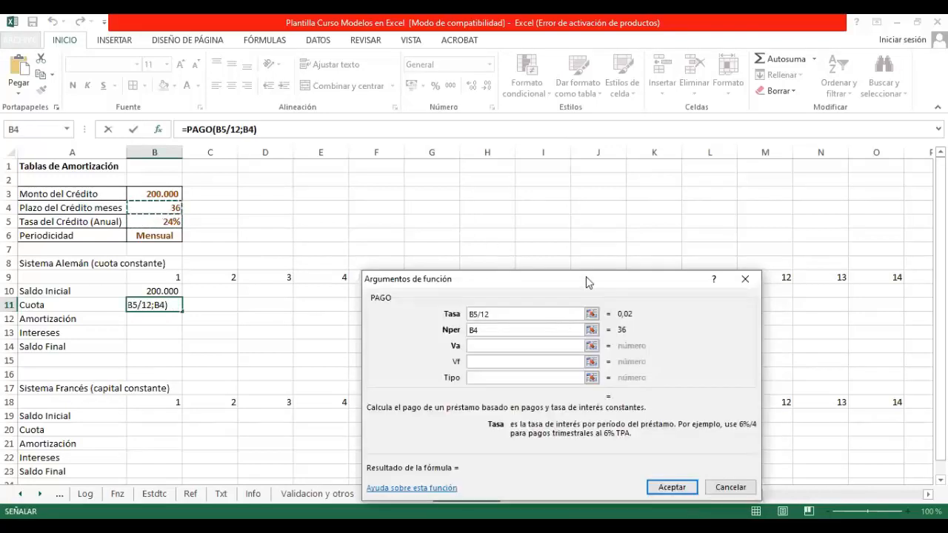
pyautogui.click(591, 345)
pyautogui.click(148, 195)
pyautogui.press('Return')
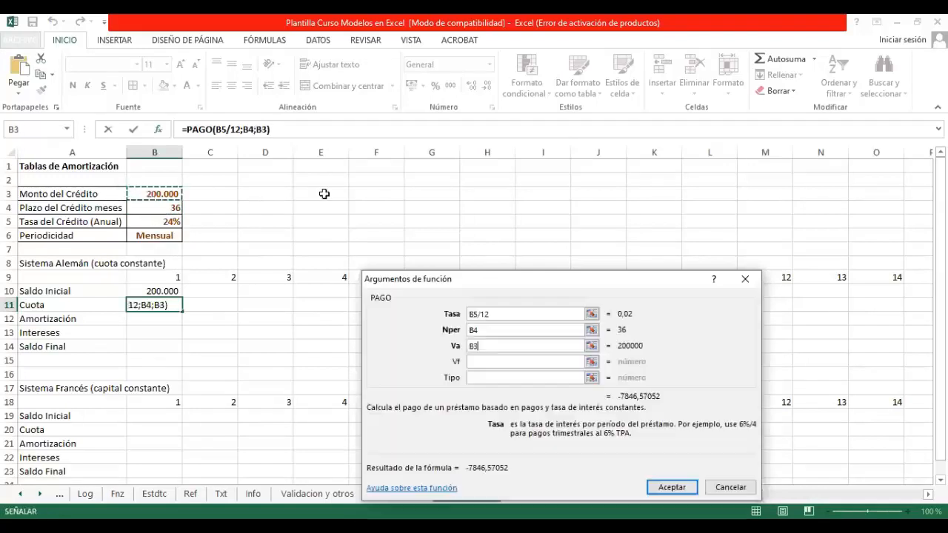
# Step: Make PAGO's references absolute as $B$5/12, $B$4 and $B$3, and accept the function
pyautogui.click(475, 317)
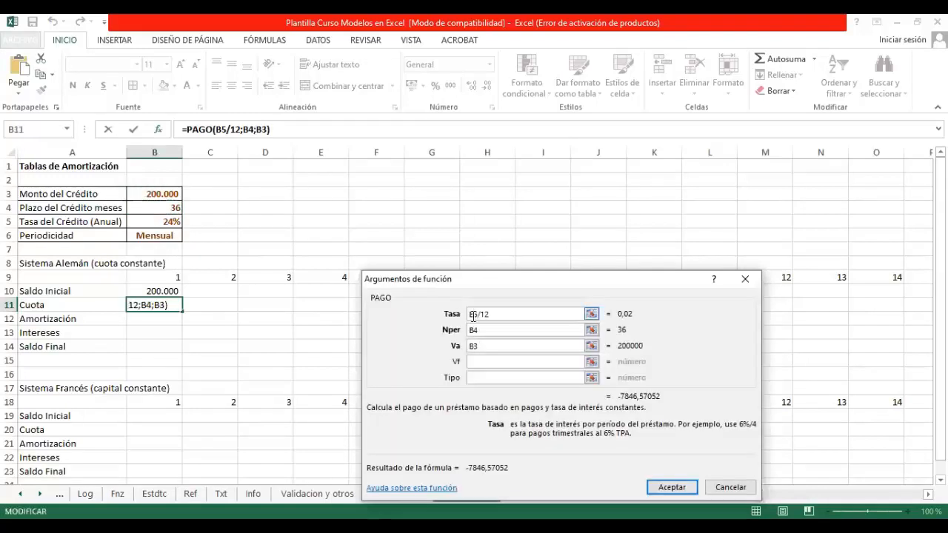
pyautogui.press('F4')
pyautogui.click(474, 330)
pyautogui.press('F4')
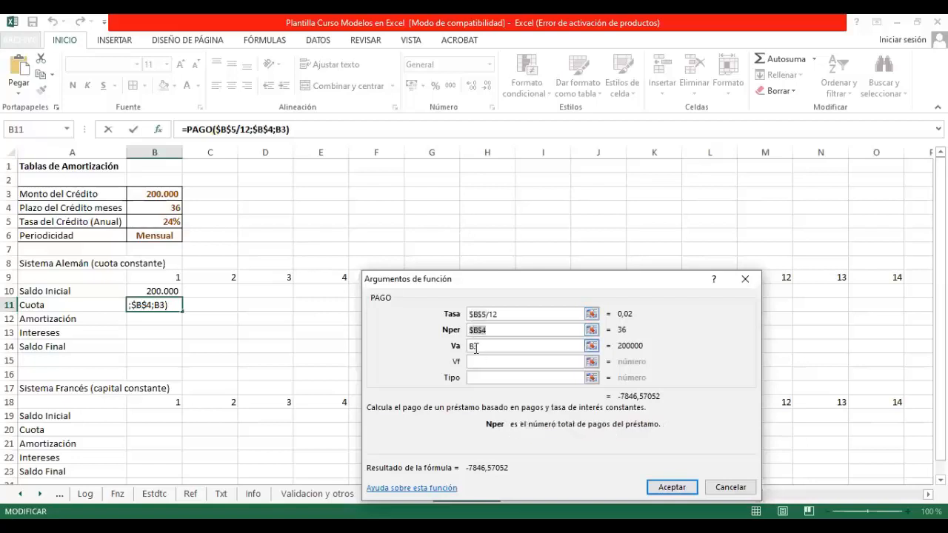
pyautogui.click(473, 346)
pyautogui.press('F4')
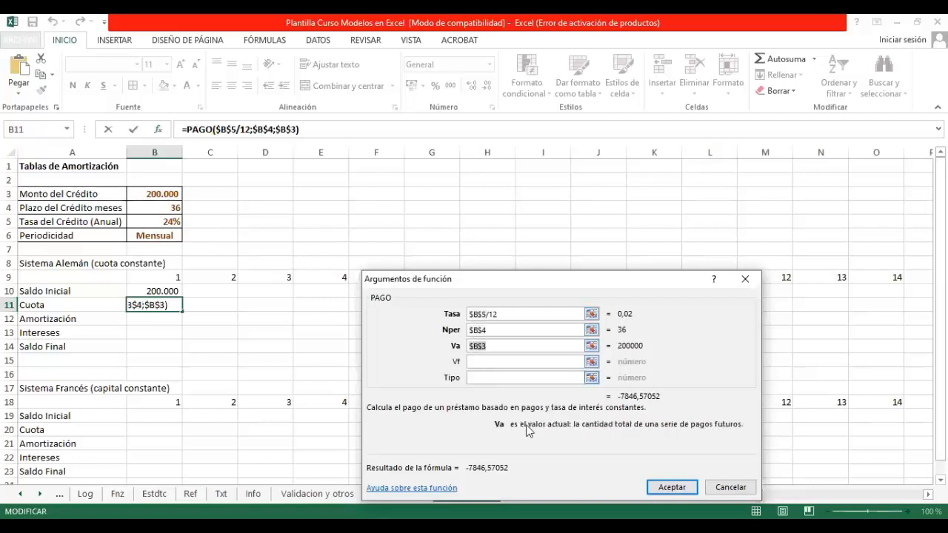
pyautogui.click(682, 489)
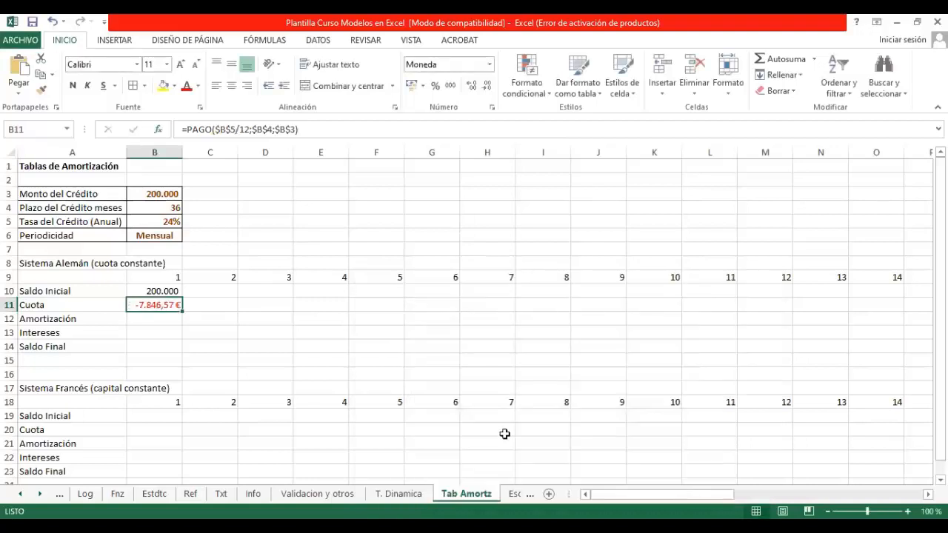
# Step: Negate the period 1 Cuota formula as =-PAGO($B$5/12;$B$4;$B$3) and show it in thousands style without the euro sign
pyautogui.click(189, 130)
pyautogui.write('-')
pyautogui.press('Return')
pyautogui.press('Up')
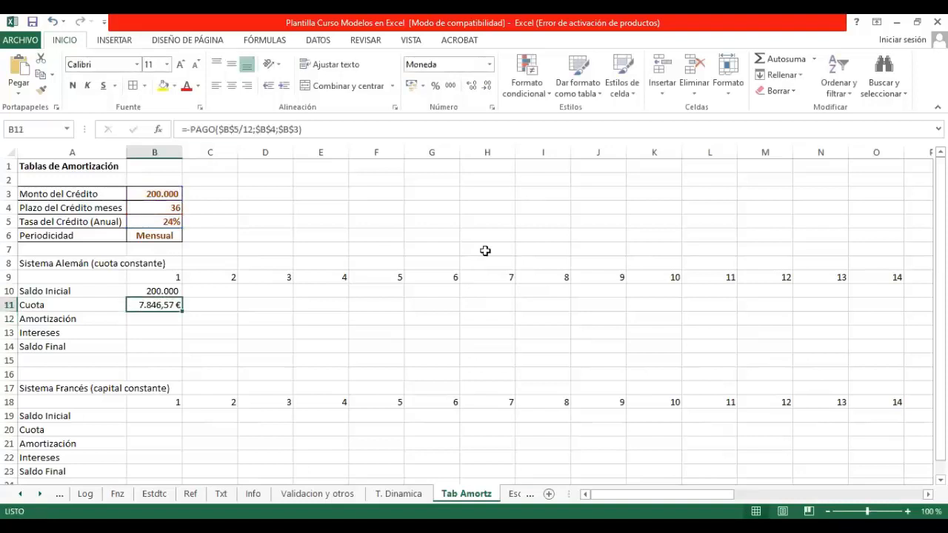
pyautogui.click(222, 331)
# Step: Calculate period 1's Intereses in B13 with +B10*$B$5/12
pyautogui.click(139, 346)
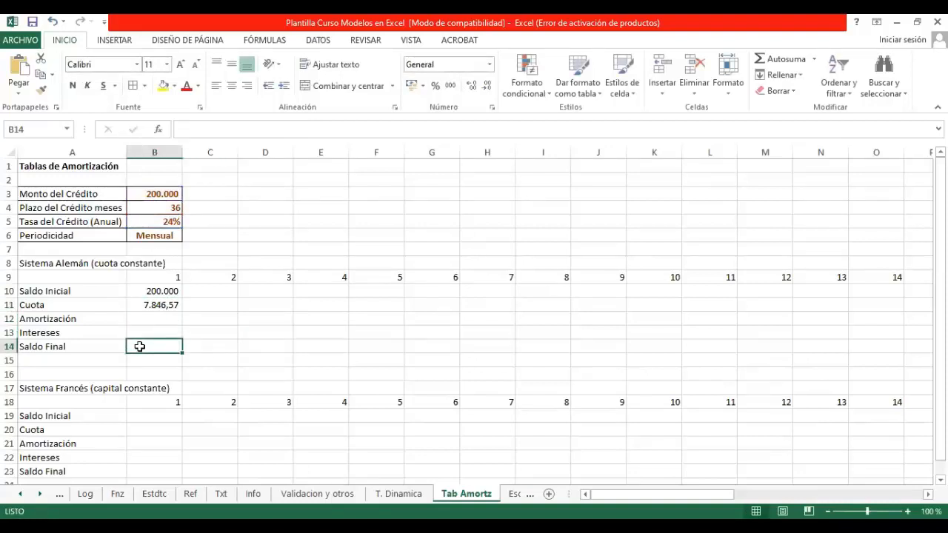
pyautogui.click(158, 329)
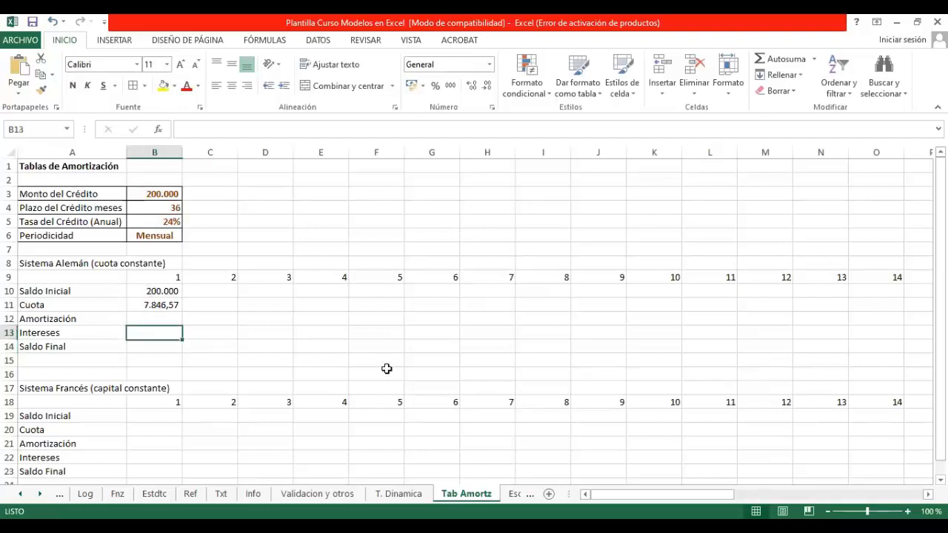
pyautogui.write('+')
pyautogui.press('Up')
pyautogui.press('Up')
pyautogui.press('Up')
pyautogui.write('*')
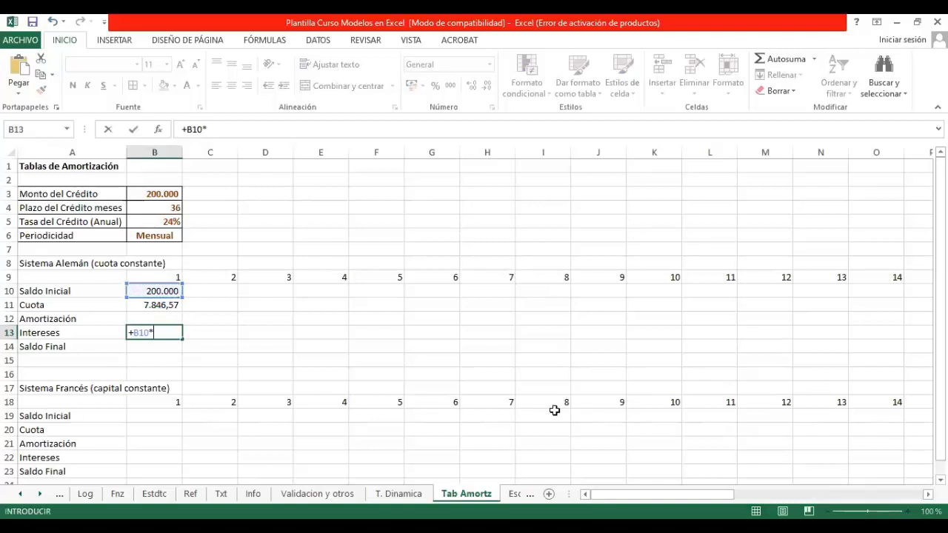
pyautogui.click(153, 224)
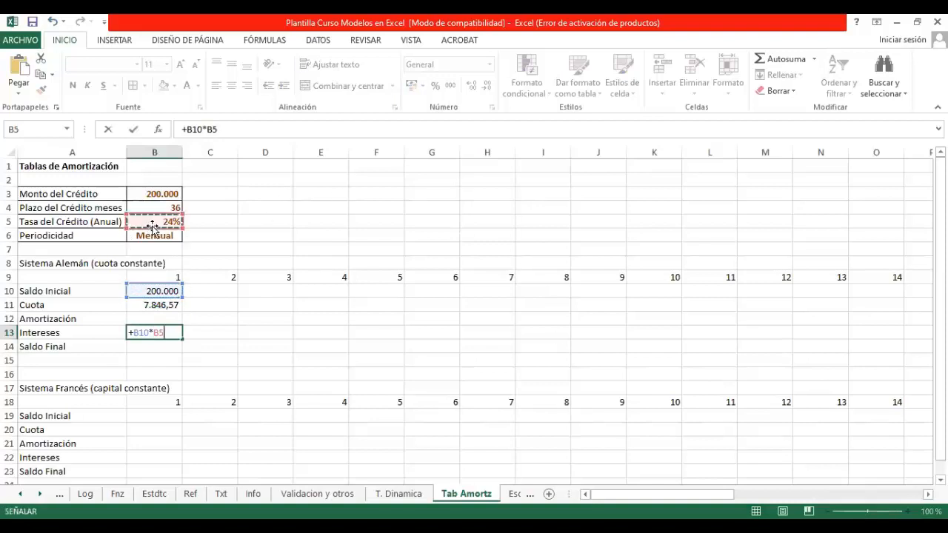
pyautogui.press('F4')
pyautogui.write('/')
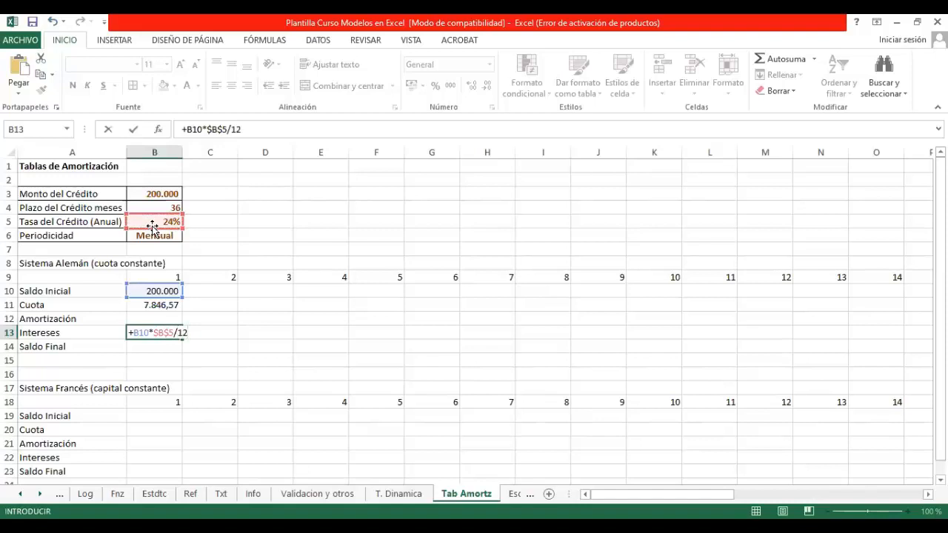
pyautogui.write('12')
pyautogui.press('Return')
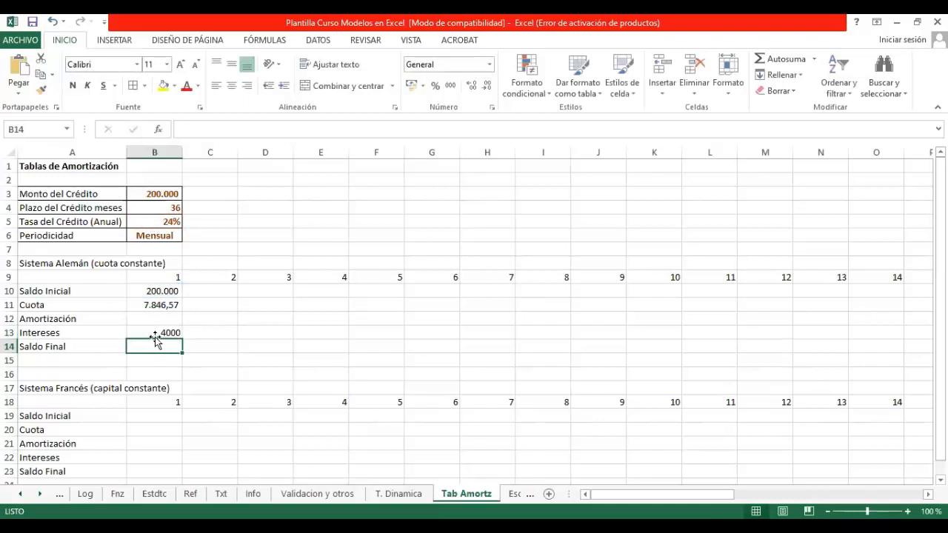
# Step: Apply thousands style to B10:B14 and calculate period 1's Amortización in B12 as +B11-B13
pyautogui.moveTo(157, 293); pyautogui.dragTo(165, 344)
pyautogui.click(450, 85)
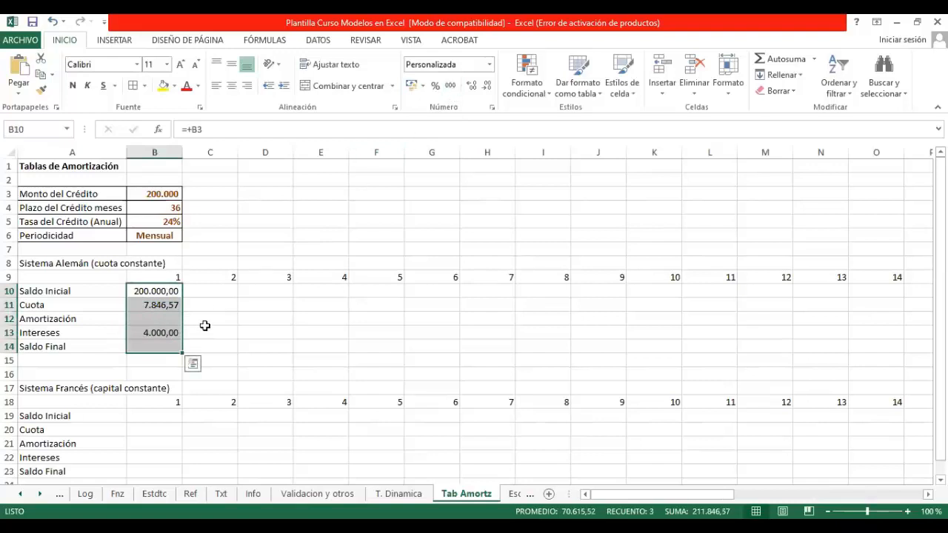
pyautogui.click(169, 313)
pyautogui.write('+')
pyautogui.press('Up')
pyautogui.write('-')
pyautogui.press('Down')
pyautogui.press('Return')
pyautogui.press('Return')
# Step: Calculate period 1's Saldo Final in B14 as +B10-B12
pyautogui.write('+')
pyautogui.press('Up')
pyautogui.press('Up')
pyautogui.press('Up')
pyautogui.press('Up')
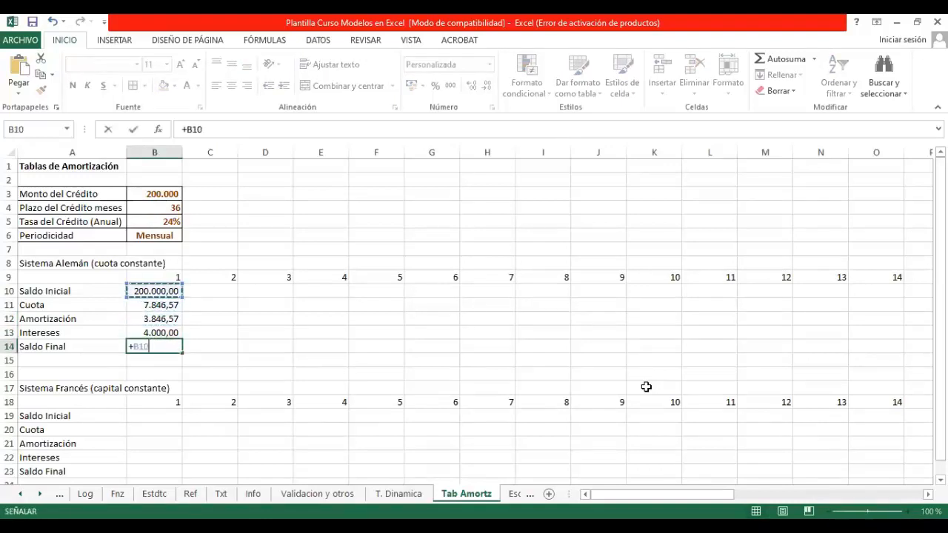
pyautogui.write('-')
pyautogui.press('Up')
pyautogui.press('Up')
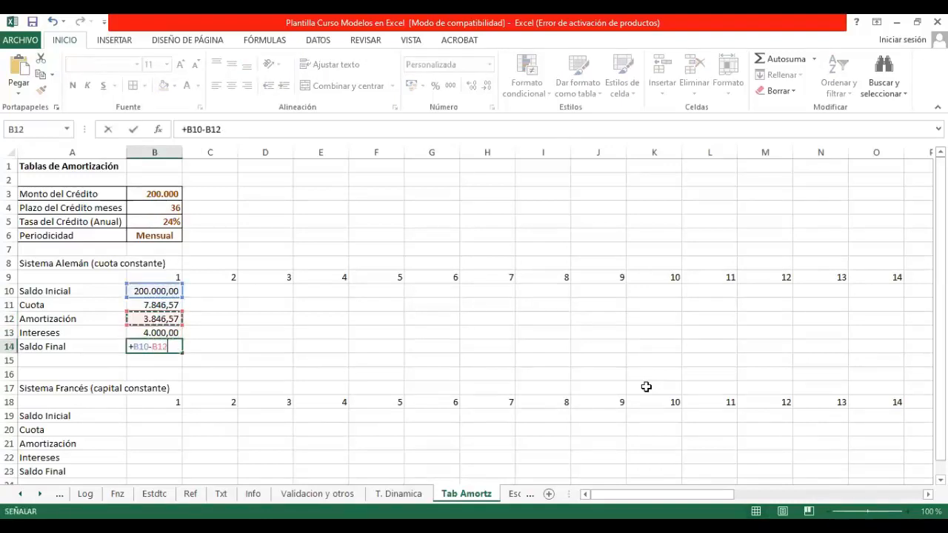
pyautogui.press('Return')
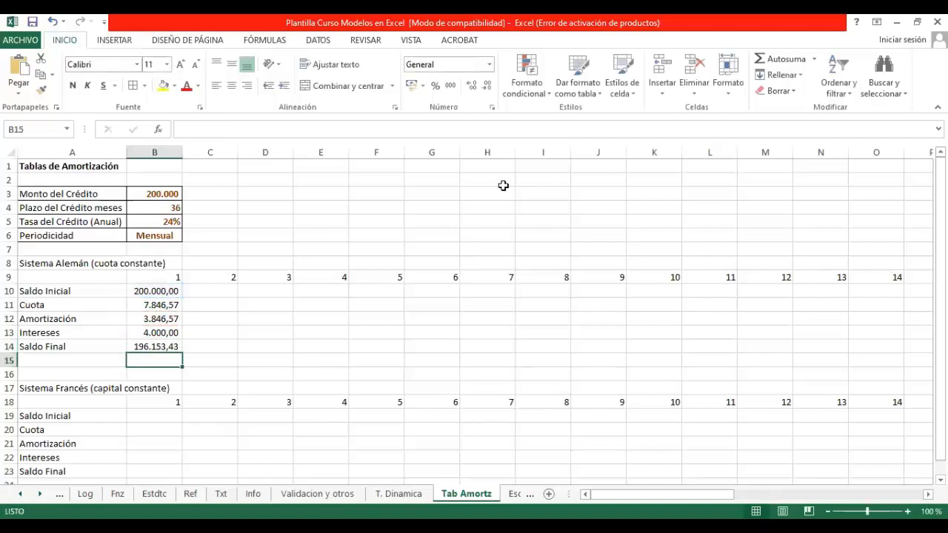
# Step: For period 2, link Saldo Inicial to the previous Saldo Final with +B14 and Cuota to the previous payment with +B11
pyautogui.click(212, 291)
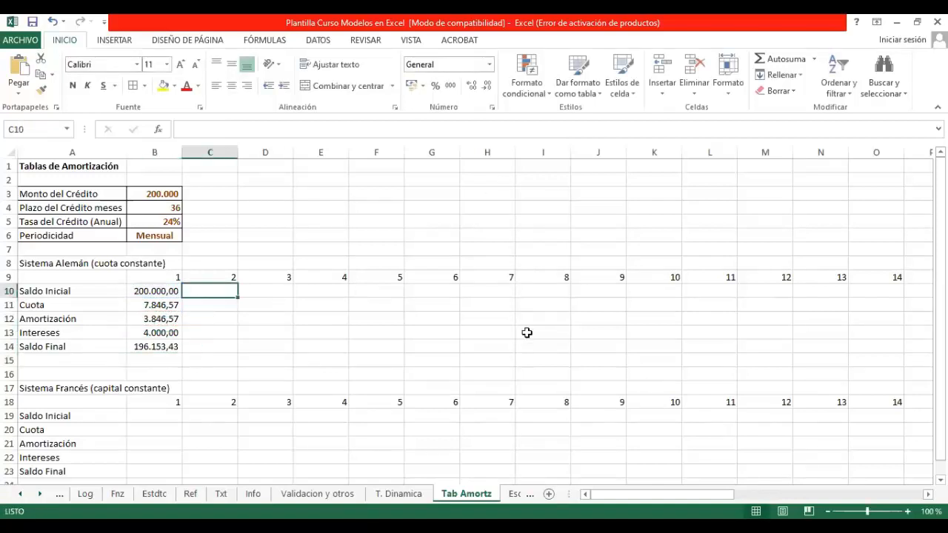
pyautogui.write('+')
pyautogui.click(141, 348)
pyautogui.press('Return')
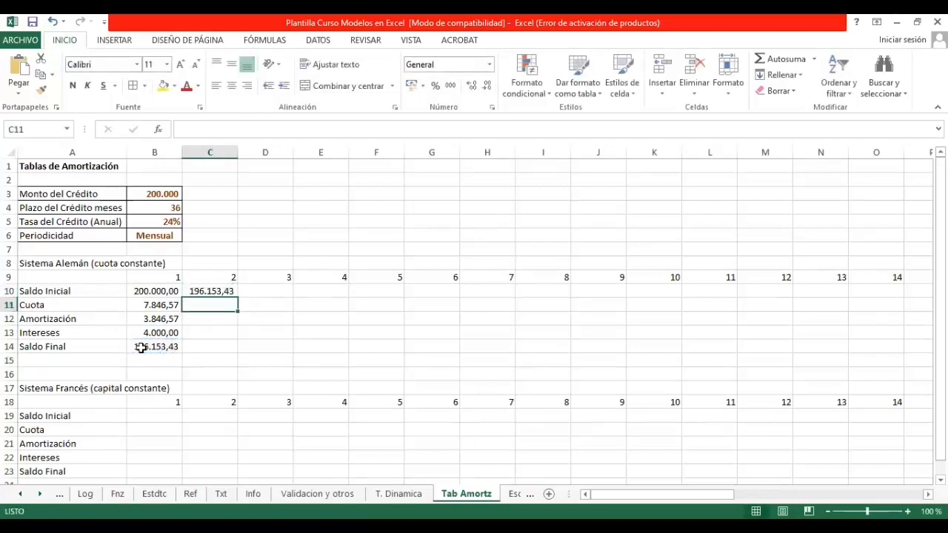
pyautogui.write('+')
pyautogui.press('Left')
pyautogui.press('Return')
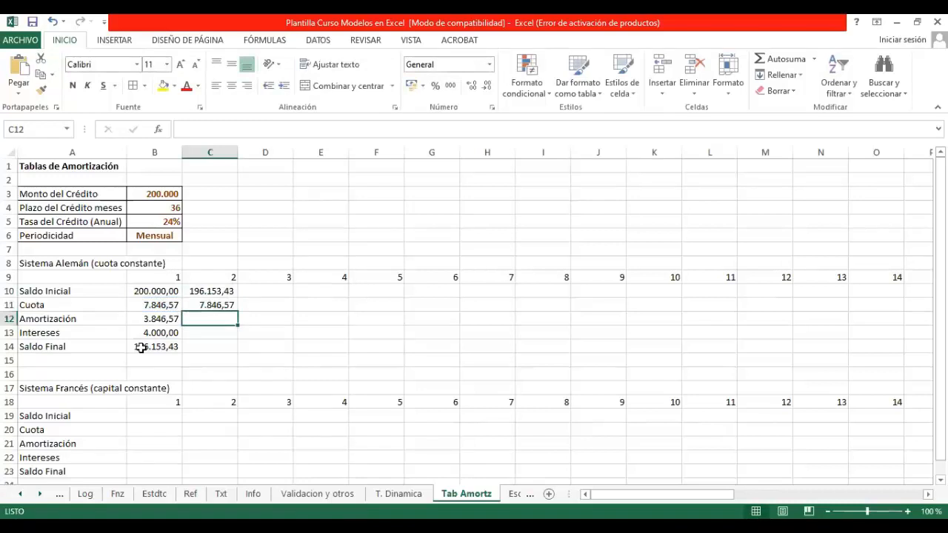
# Step: Calculate period 2's Intereses in C13 with +C10*$B$5/12
pyautogui.press('Down')
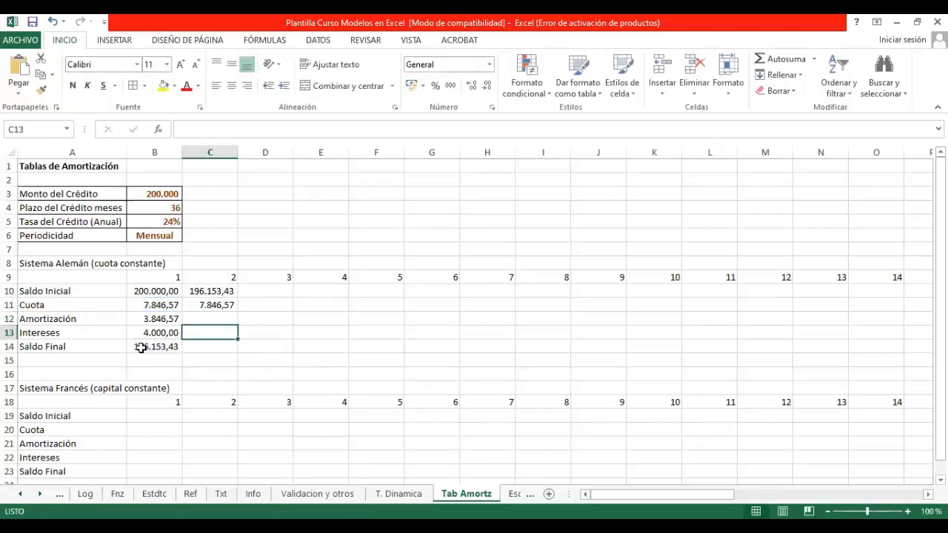
pyautogui.press('Left')
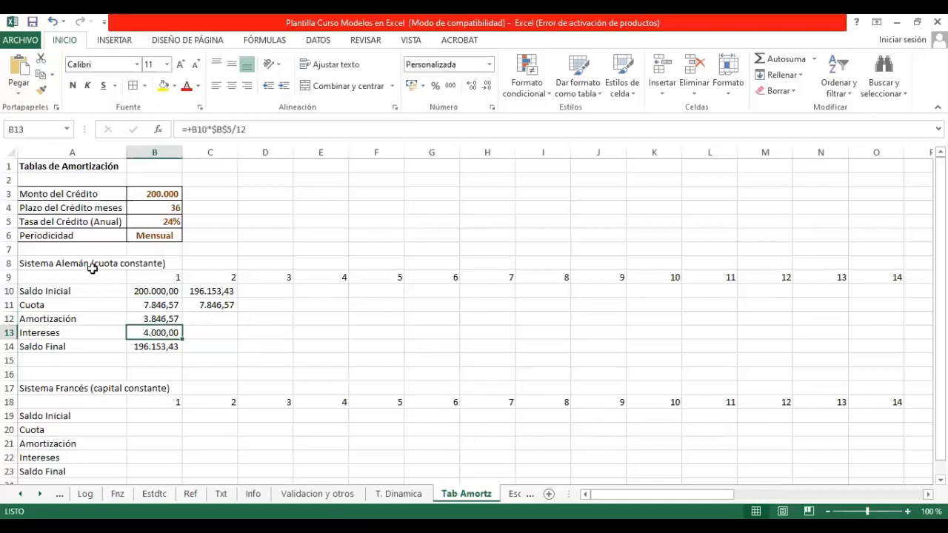
pyautogui.click(211, 335)
pyautogui.write('+')
pyautogui.press('Up')
pyautogui.press('Up')
pyautogui.press('Up')
pyautogui.write('*')
pyautogui.click(150, 221)
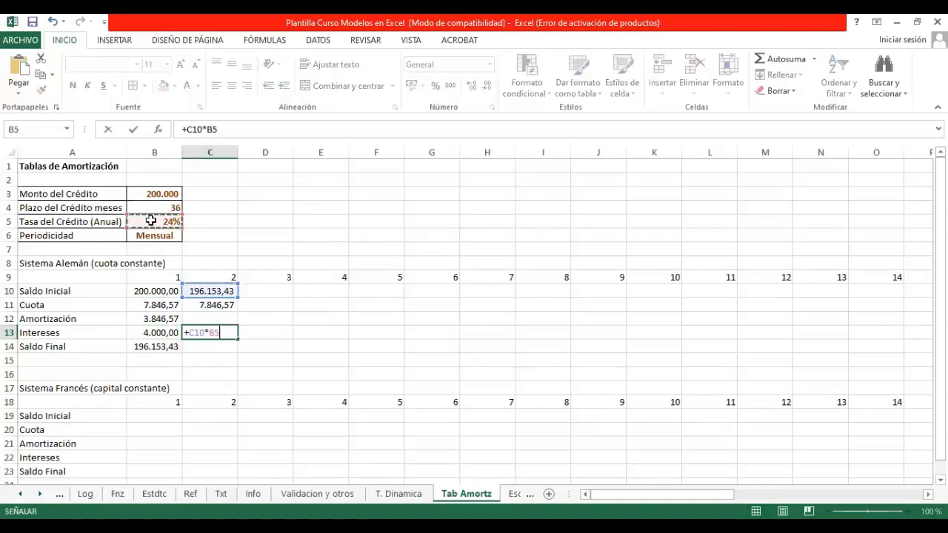
pyautogui.press('F4')
pyautogui.write('/12')
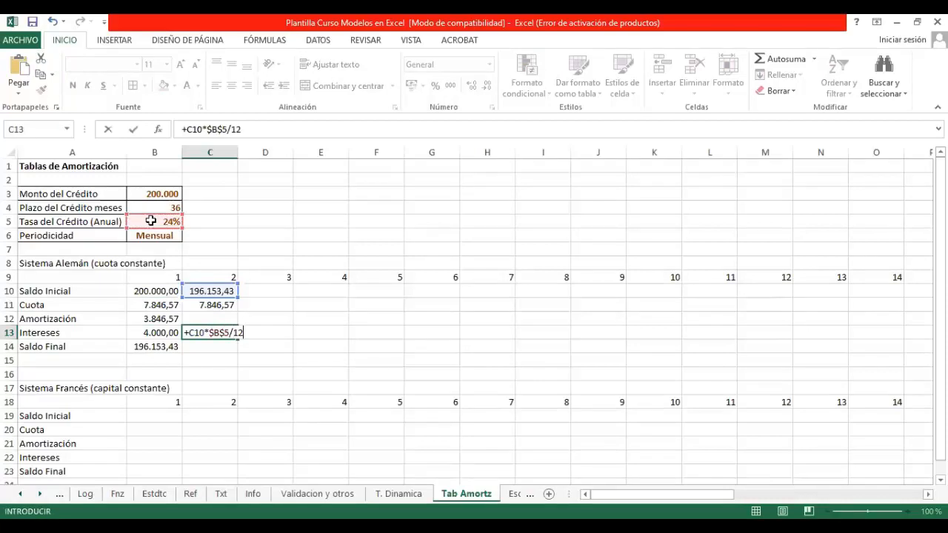
pyautogui.press('Return')
# Step: Apply thousands style to C10:C14 and calculate period 2's Amortización in C12 as +C11-C13
pyautogui.moveTo(221, 290); pyautogui.dragTo(215, 345)
pyautogui.click(450, 86)
pyautogui.click(217, 320)
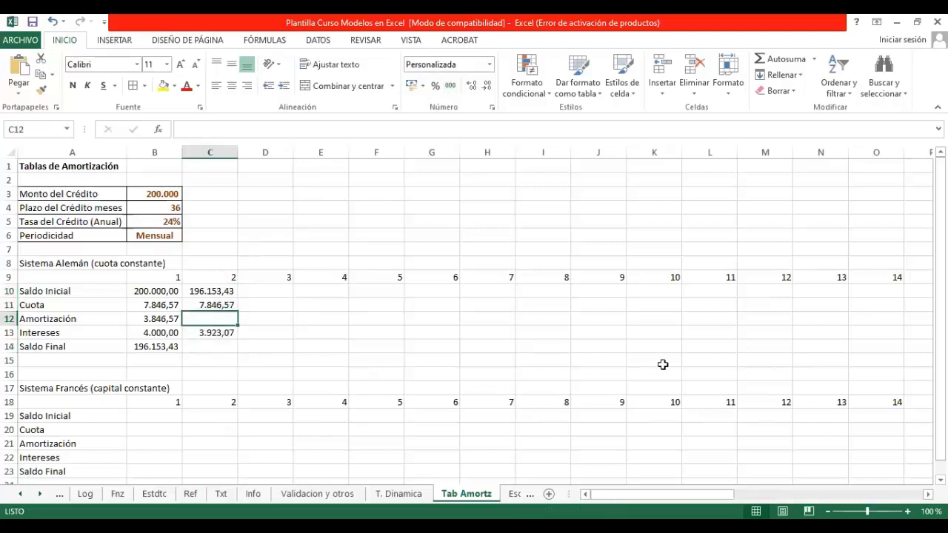
pyautogui.write('+')
pyautogui.press('Up')
pyautogui.write('-')
pyautogui.press('Down')
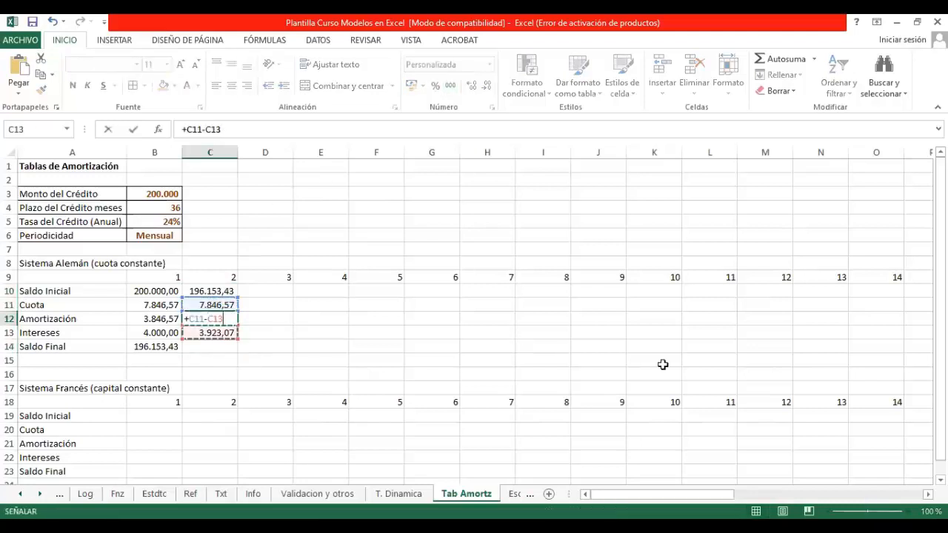
pyautogui.press('Return')
# Step: Re-enter the period 2 Amortización formula +C11-C13 in C12
pyautogui.press('Return')
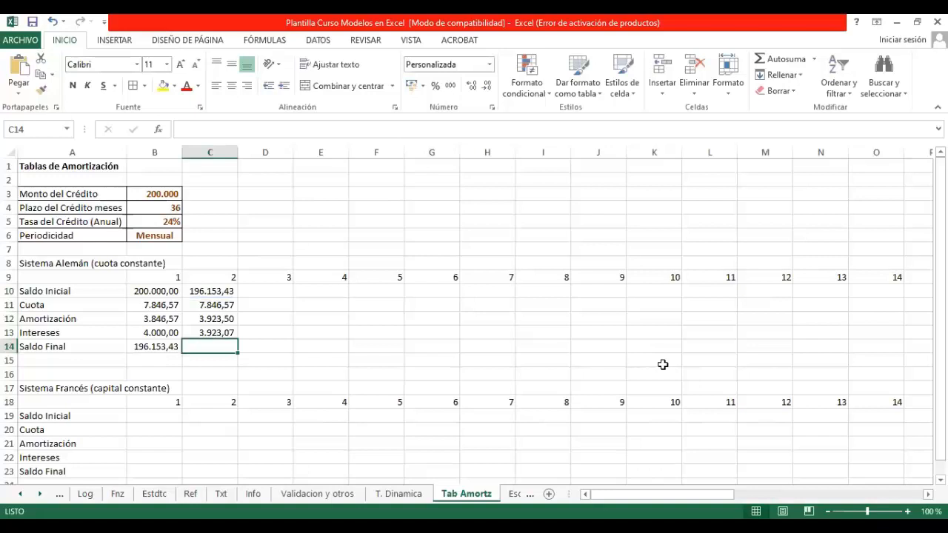
pyautogui.press('Up')
pyautogui.press('Up')
pyautogui.press('Up')
pyautogui.press('Down')
pyautogui.write('+')
pyautogui.press('Up')
pyautogui.write('-')
pyautogui.press('Down')
pyautogui.press('Return')
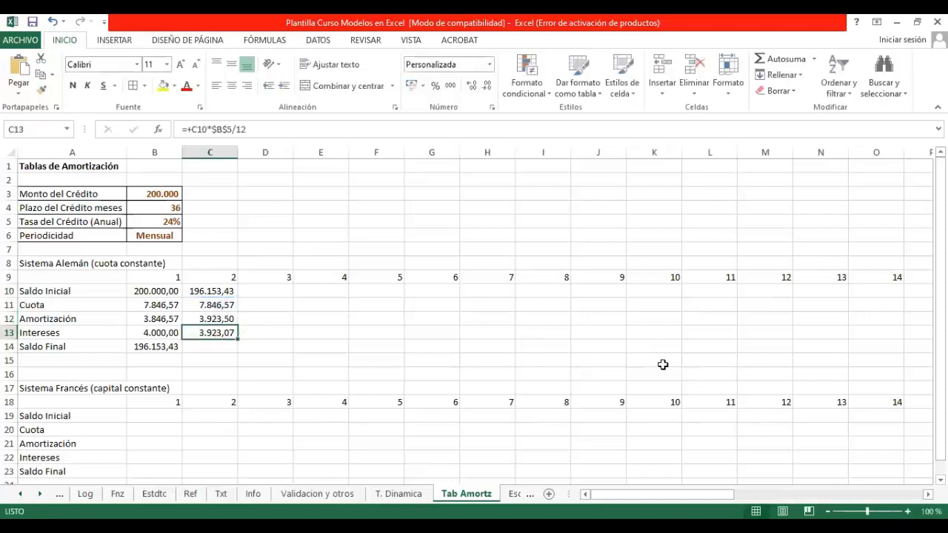
# Step: Calculate period 2's Saldo Final in C14 as +C10-C12
pyautogui.press('Down')
pyautogui.write('+')
pyautogui.press('Up')
pyautogui.press('Up')
pyautogui.press('Up')
pyautogui.press('Up')
pyautogui.write('-')
pyautogui.press('Up')
pyautogui.press('Up')
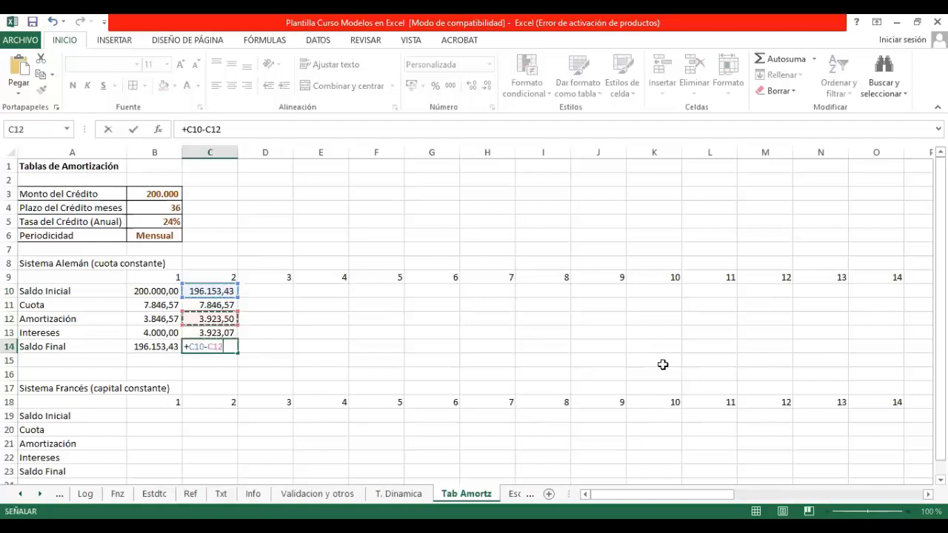
pyautogui.press('Return')
# Step: Fill the period 2 formulas in C10:C14 across to period 36 in column AK and check the last Saldo Final
pyautogui.moveTo(220, 289); pyautogui.dragTo(834, 334)
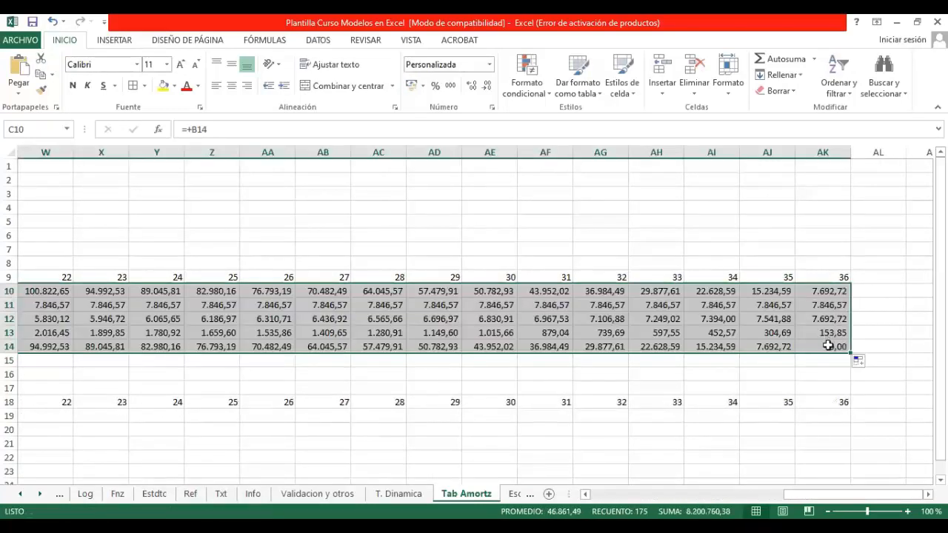
pyautogui.click(828, 345)
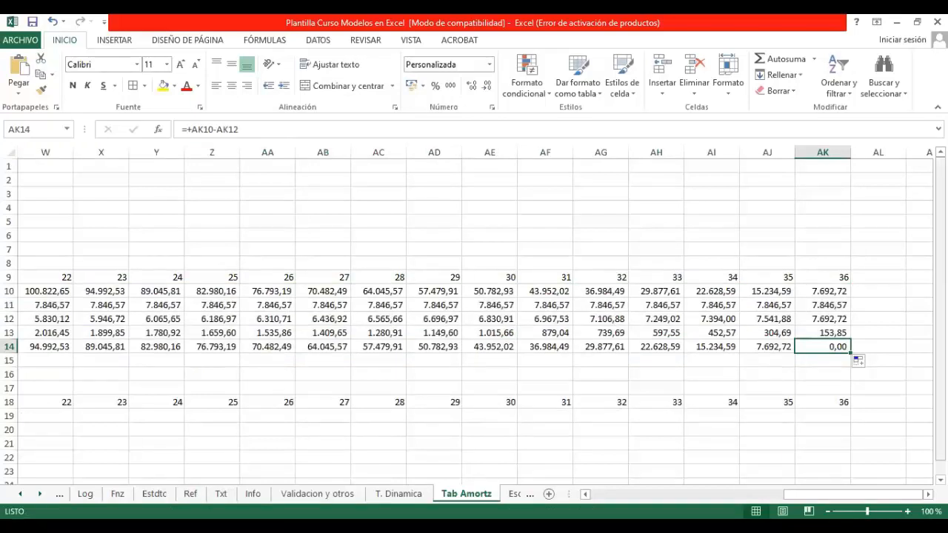
pyautogui.hotkey('ctrl', 'Left')
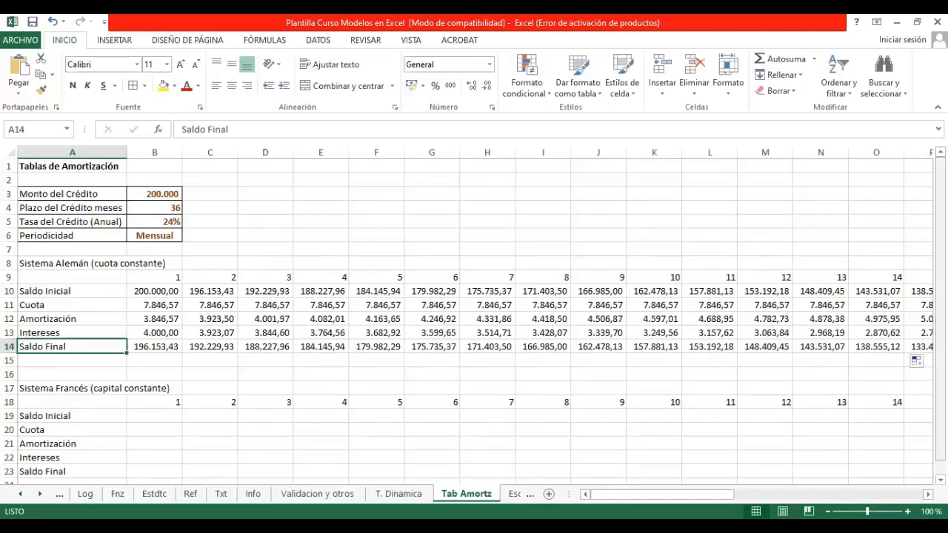
# Step: In the Sistema Francés table, link period 1's Saldo Inicial in B19 to Monto del Crédito with +B3
pyautogui.scroll(-1, 251, 387)
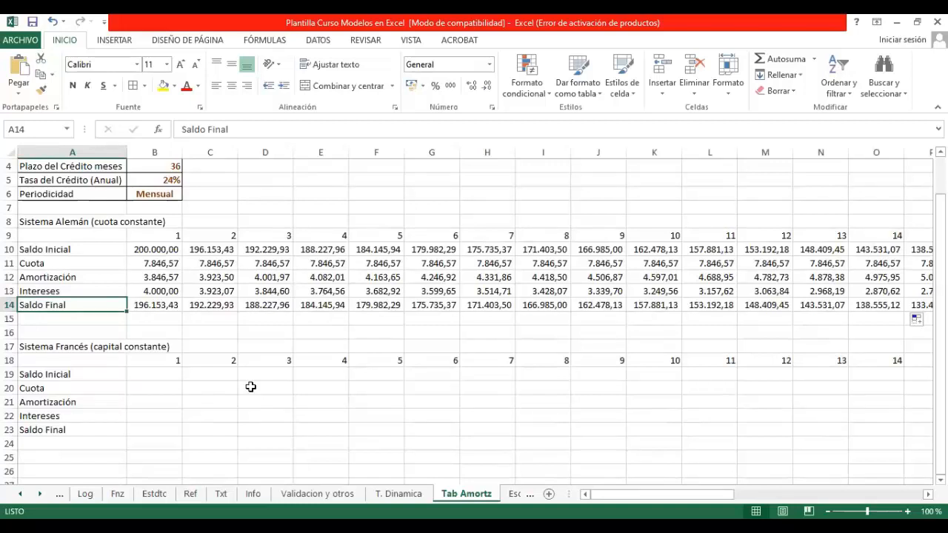
pyautogui.click(161, 374)
pyautogui.write('+')
pyautogui.press('Up')
pyautogui.press('Up')
pyautogui.press('Up')
pyautogui.press('Up')
pyautogui.press('Up')
pyautogui.press('Up')
pyautogui.press('Up')
pyautogui.press('Up')
pyautogui.press('Up')
pyautogui.press('Up')
pyautogui.press('Up')
pyautogui.press('Up')
pyautogui.press('Up')
pyautogui.press('Up')
pyautogui.press('Up')
pyautogui.press('Up')
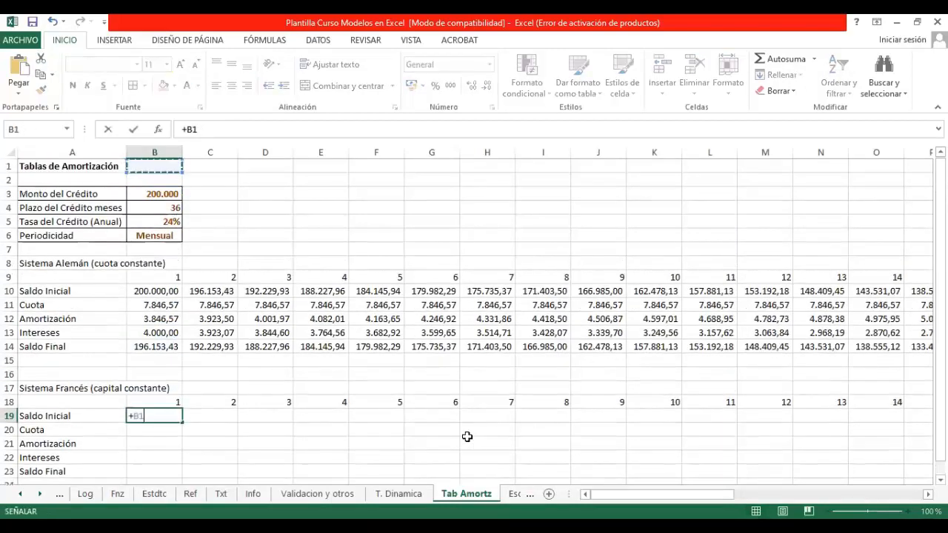
pyautogui.press('Return')
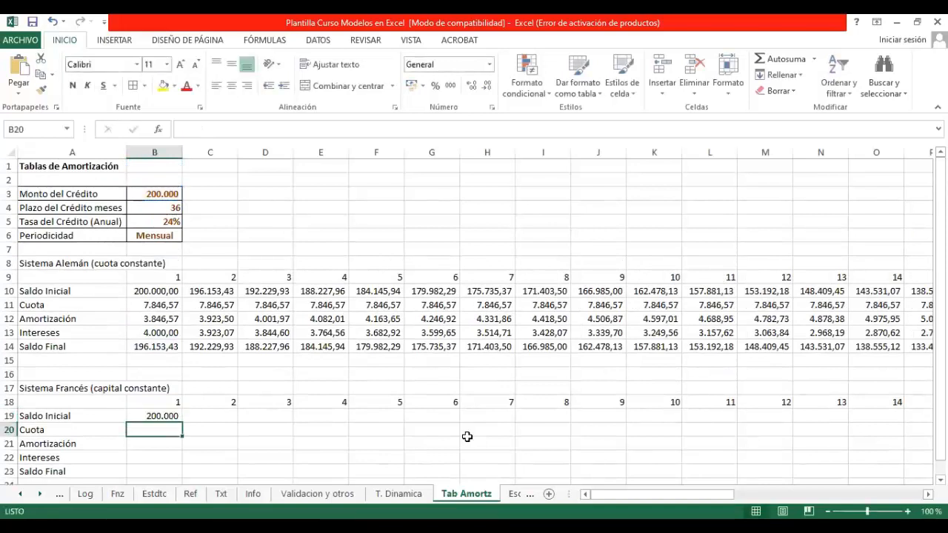
# Step: Calculate the Sistema Francés period 1 Amortización in B21 with +$B$3/$B$4
pyautogui.press('Down')
pyautogui.write('+')
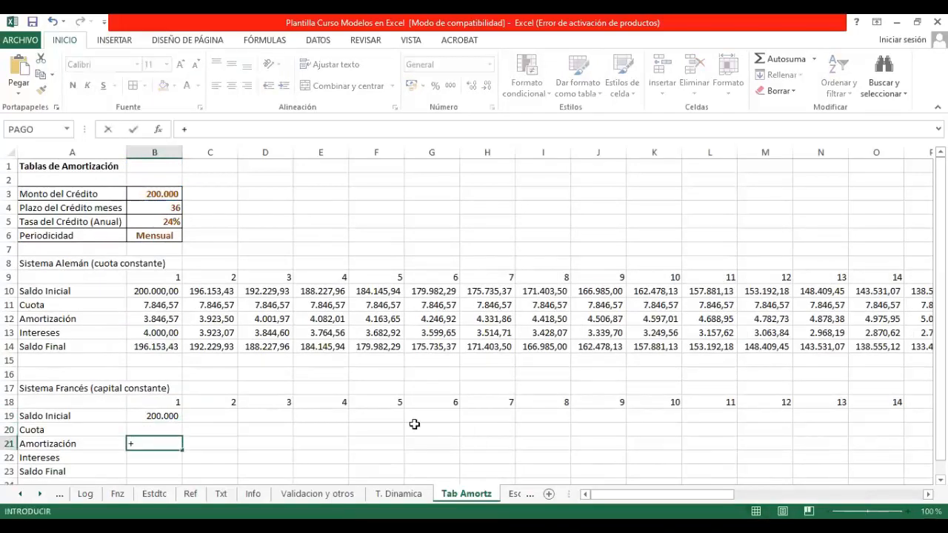
pyautogui.click(170, 193)
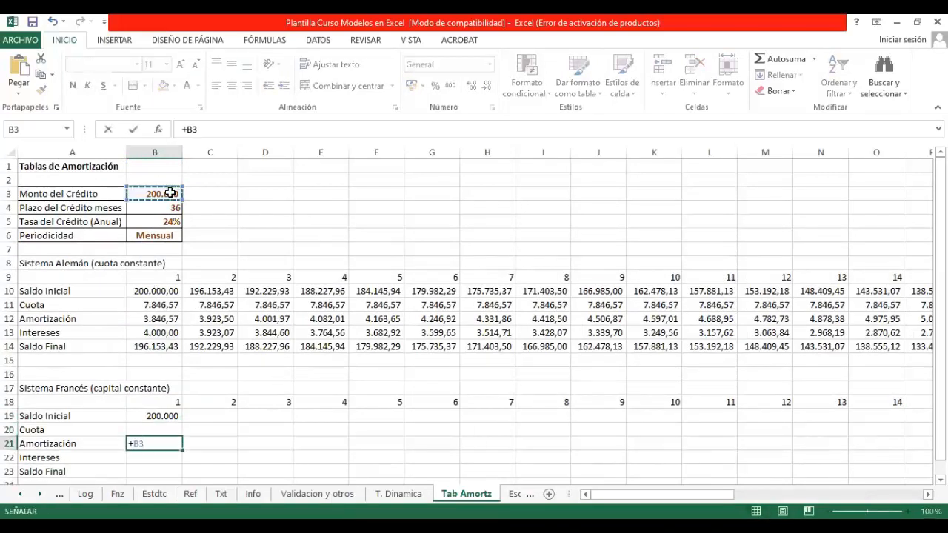
pyautogui.press('F4')
pyautogui.write('/')
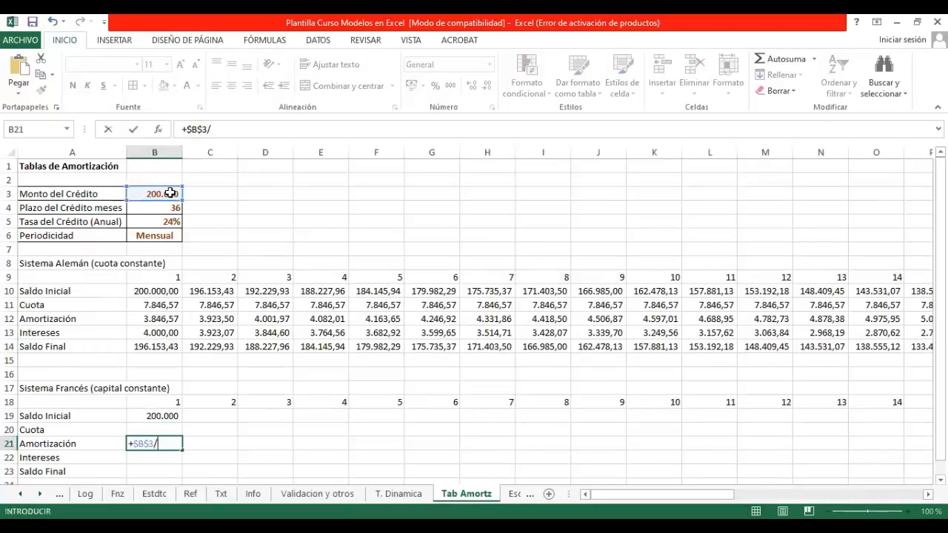
pyautogui.click(158, 206)
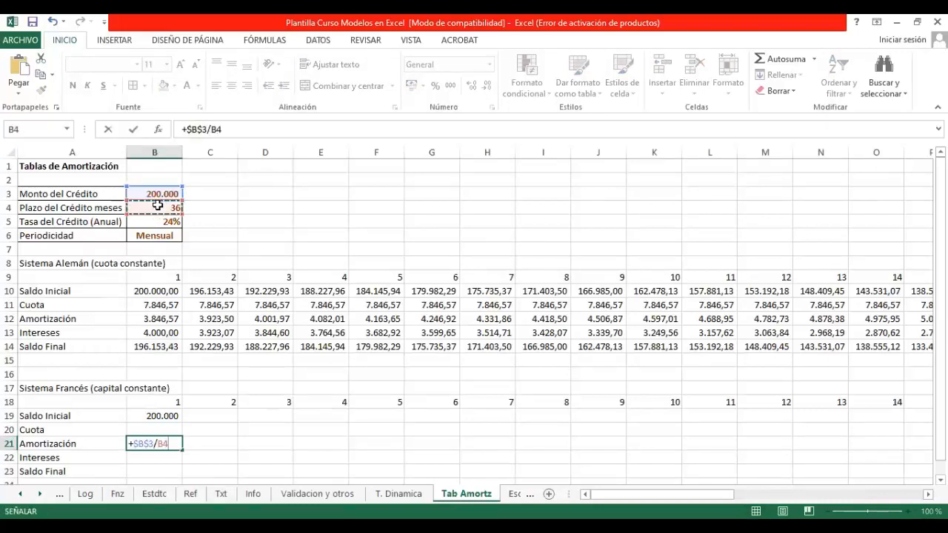
pyautogui.press('F4')
pyautogui.press('Return')
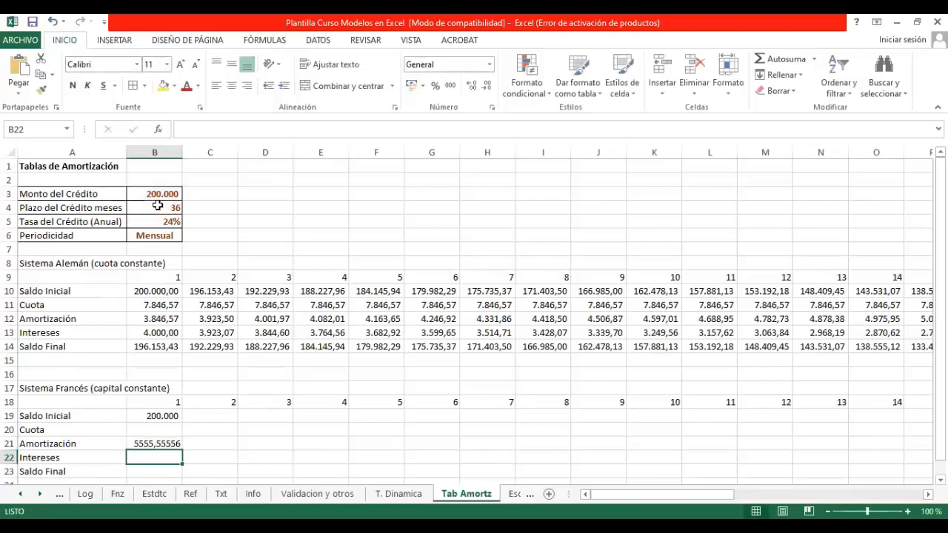
# Step: Apply thousands style to the Sistema Francés period 1 cells B19:B23
pyautogui.press('Up')
pyautogui.click(449, 87)
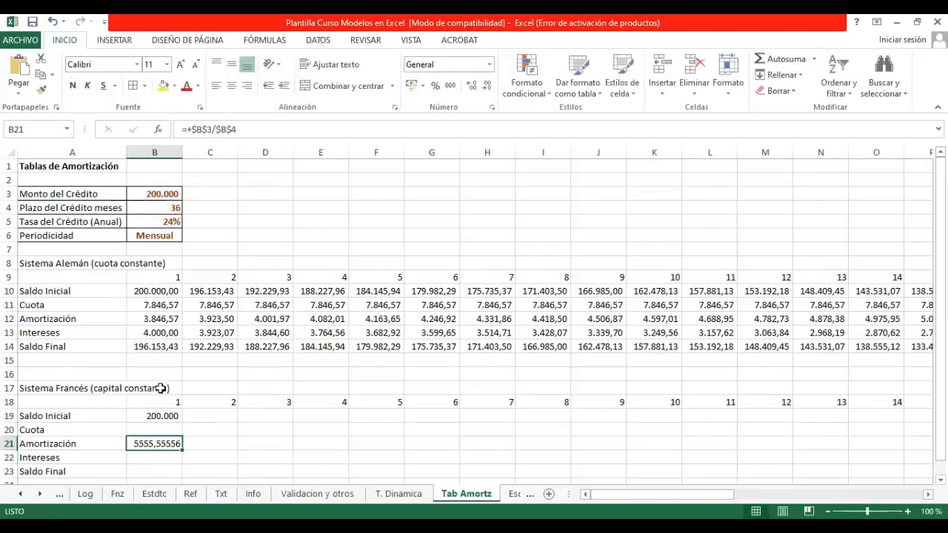
pyautogui.moveTo(158, 416); pyautogui.dragTo(162, 473)
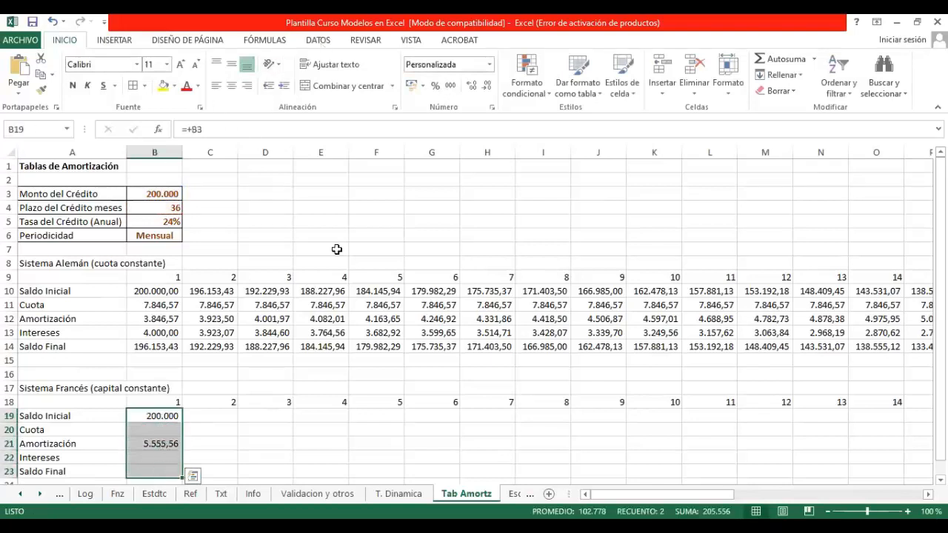
pyautogui.click(450, 86)
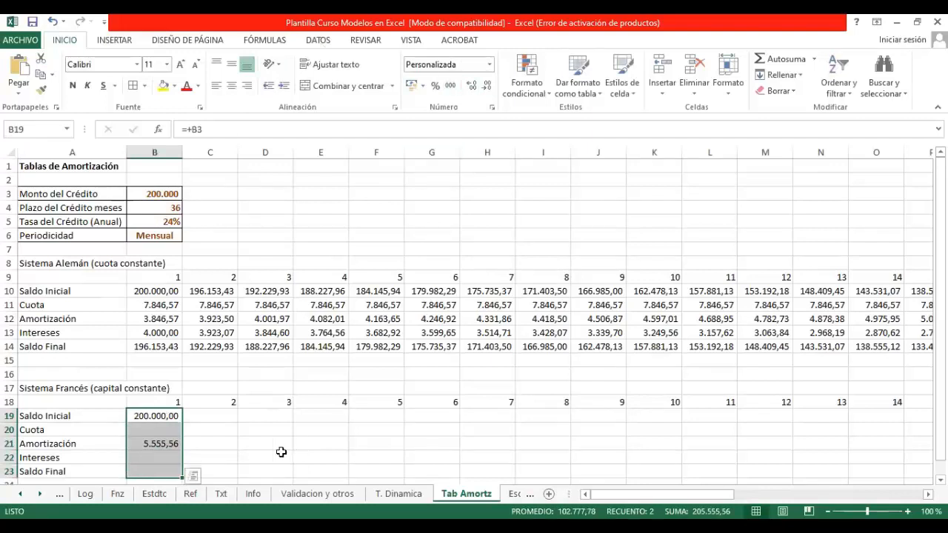
pyautogui.click(218, 449)
# Step: Calculate the Sistema Francés period 1 Intereses in B22 with +B19*$B$5/12
pyautogui.click(155, 459)
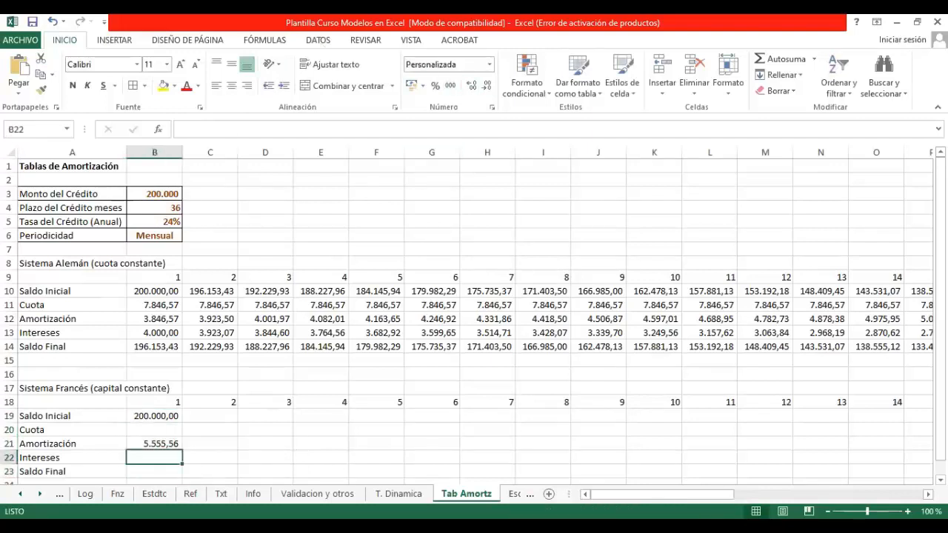
pyautogui.write('+')
pyautogui.press('Up')
pyautogui.press('Up')
pyautogui.press('Up')
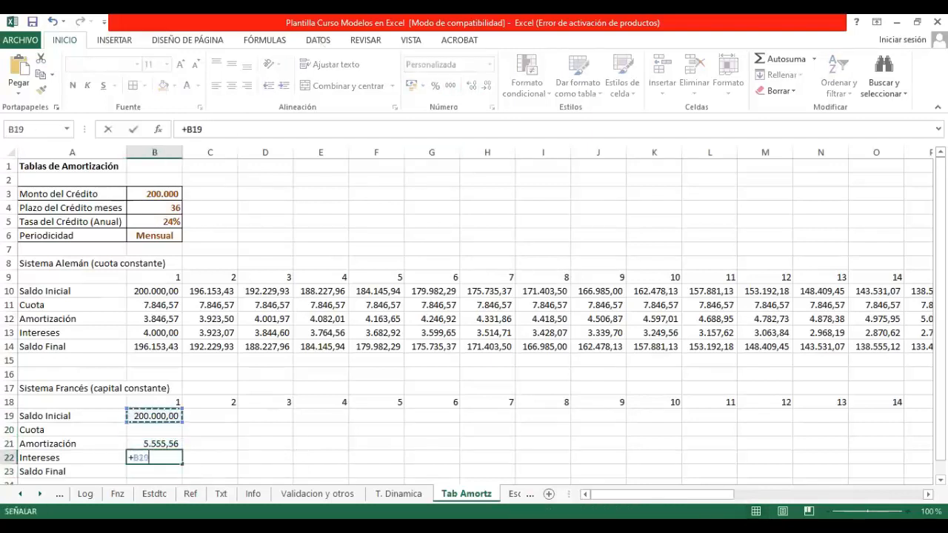
pyautogui.write('*')
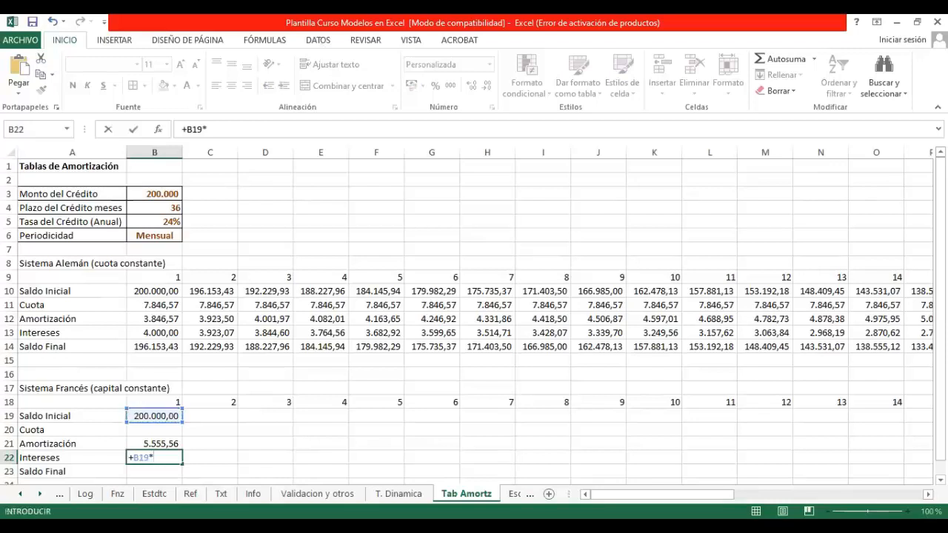
pyautogui.click(159, 219)
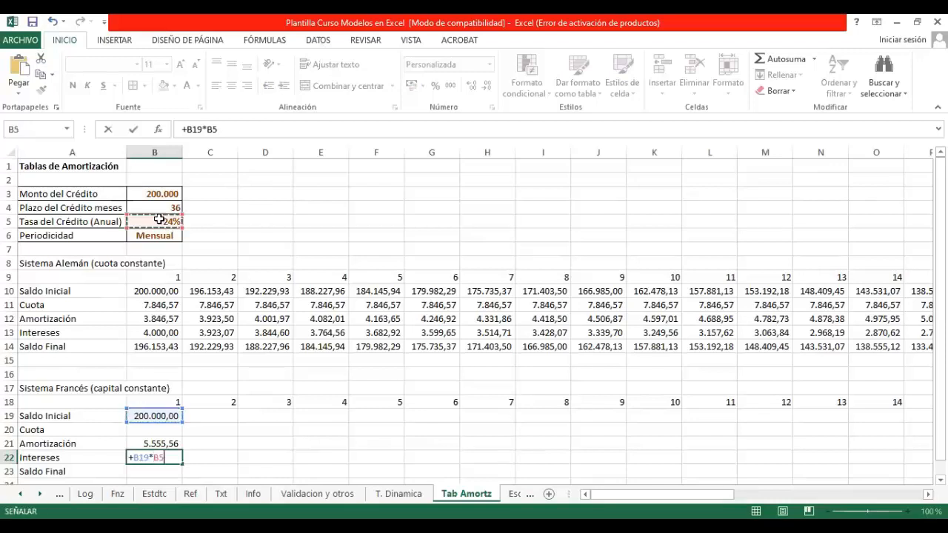
pyautogui.press('F4')
pyautogui.write('/')
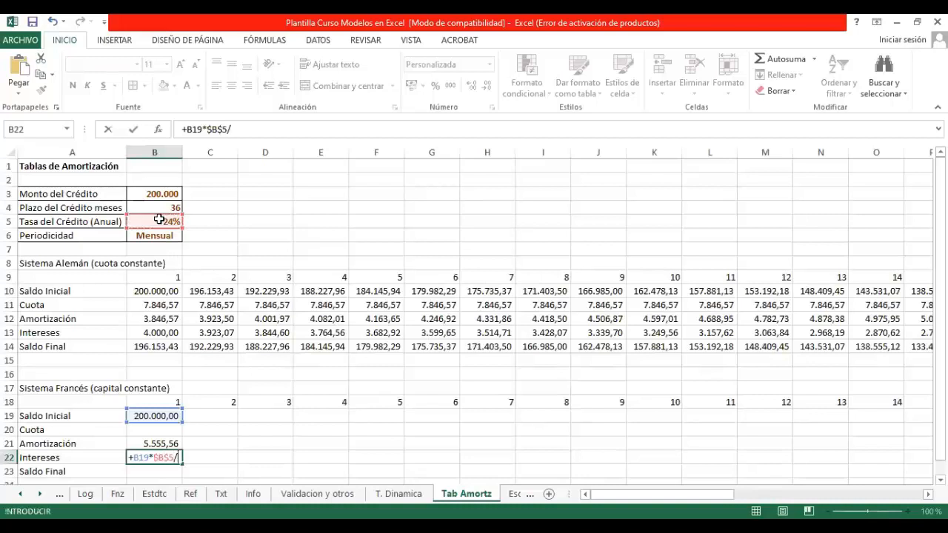
pyautogui.write('12')
pyautogui.press('Return')
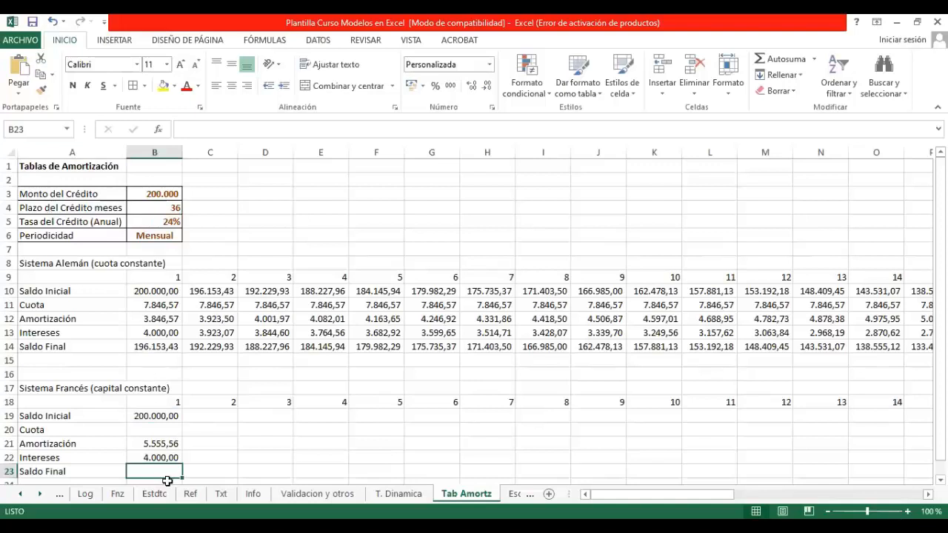
# Step: Calculate the Sistema Francés period 1 Cuota in B20 as +B21+B22
pyautogui.click(169, 208)
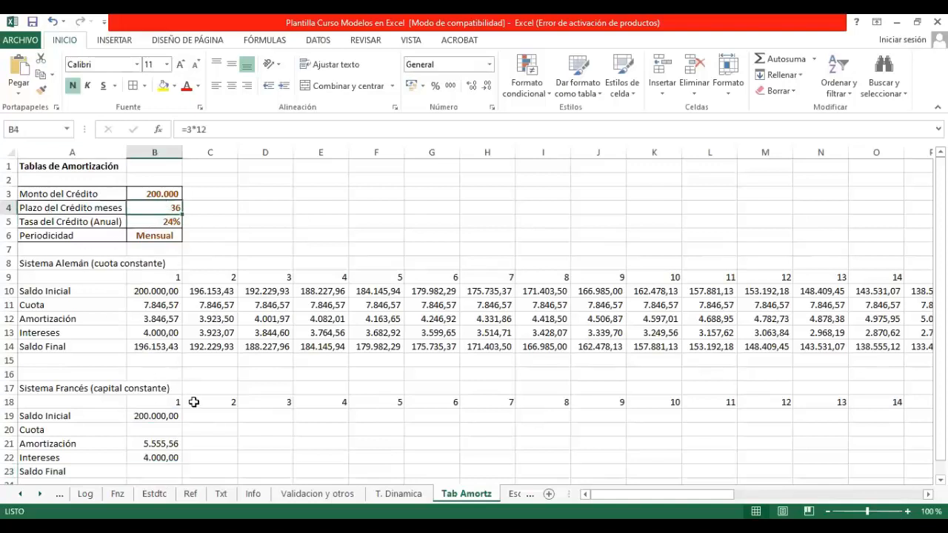
pyautogui.click(161, 429)
pyautogui.write('+')
pyautogui.press('Down')
pyautogui.write('+')
pyautogui.press('Down')
pyautogui.press('Down')
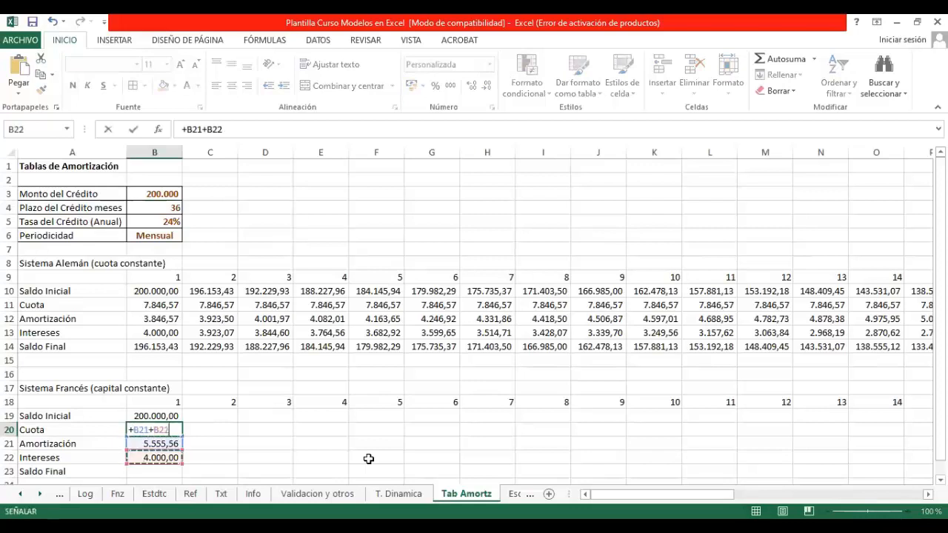
pyautogui.press('Return')
# Step: Calculate the Sistema Francés period 1 Saldo Final in B23 as +B19-B21
pyautogui.press('Down')
pyautogui.press('Down')
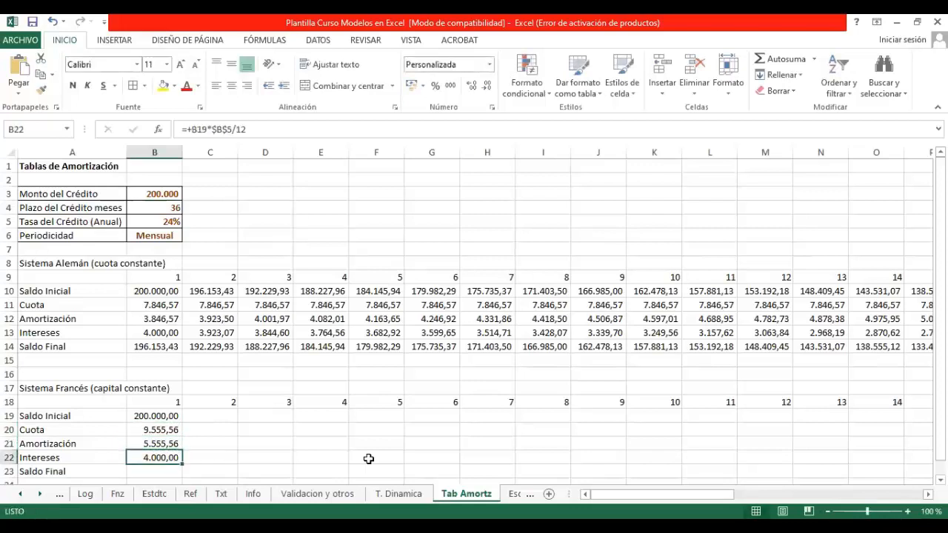
pyautogui.write('+')
pyautogui.press('Up')
pyautogui.press('Up')
pyautogui.press('Up')
pyautogui.press('Up')
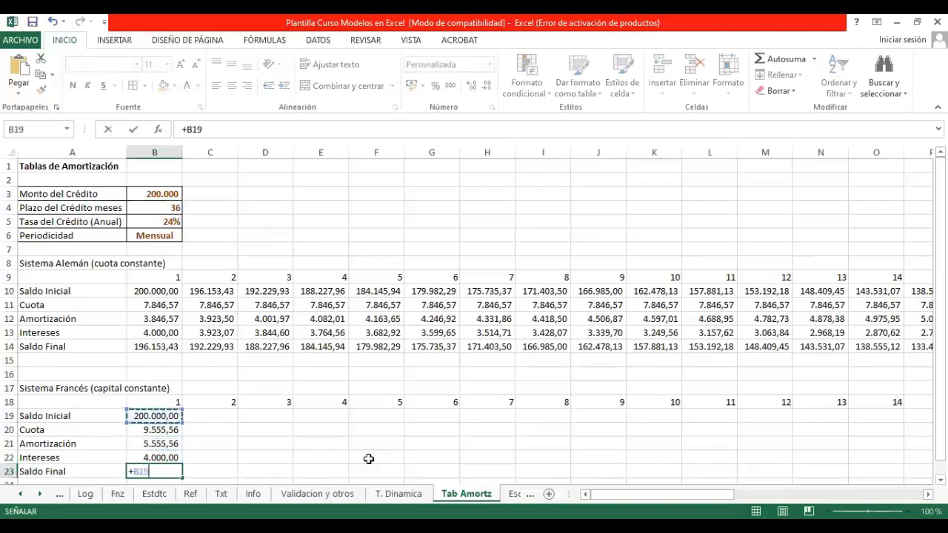
pyautogui.write('-')
pyautogui.press('Up')
pyautogui.press('Up')
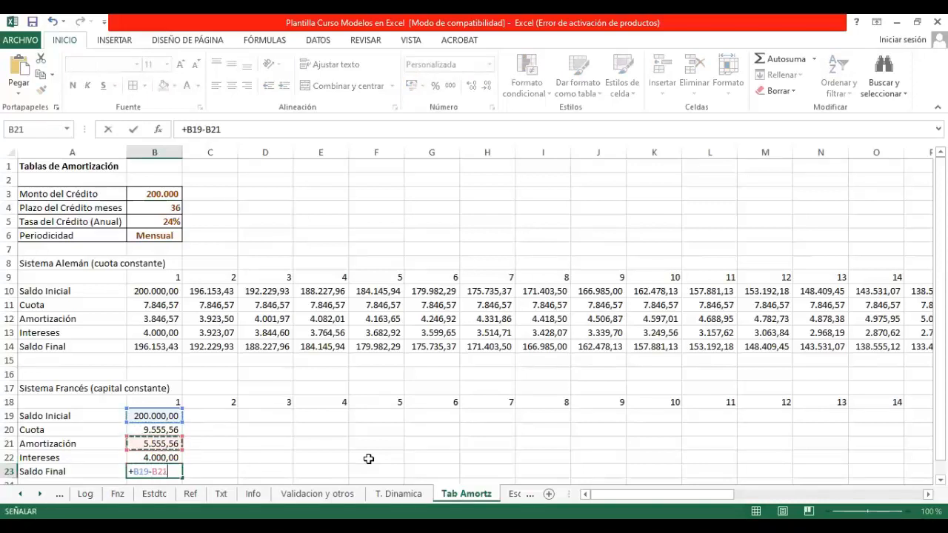
pyautogui.press('Return')
# Step: Link the Sistema Francés period 2 Saldo Inicial in C19 to the previous Saldo Final with +B23
pyautogui.press('Up')
pyautogui.press('Up')
pyautogui.press('Up')
pyautogui.press('Up')
pyautogui.press('Up')
pyautogui.press('Right')
pyautogui.write('+')
pyautogui.press('Left')
pyautogui.press('Down')
pyautogui.press('Down')
pyautogui.press('Down')
pyautogui.press('Down')
pyautogui.press('Return')
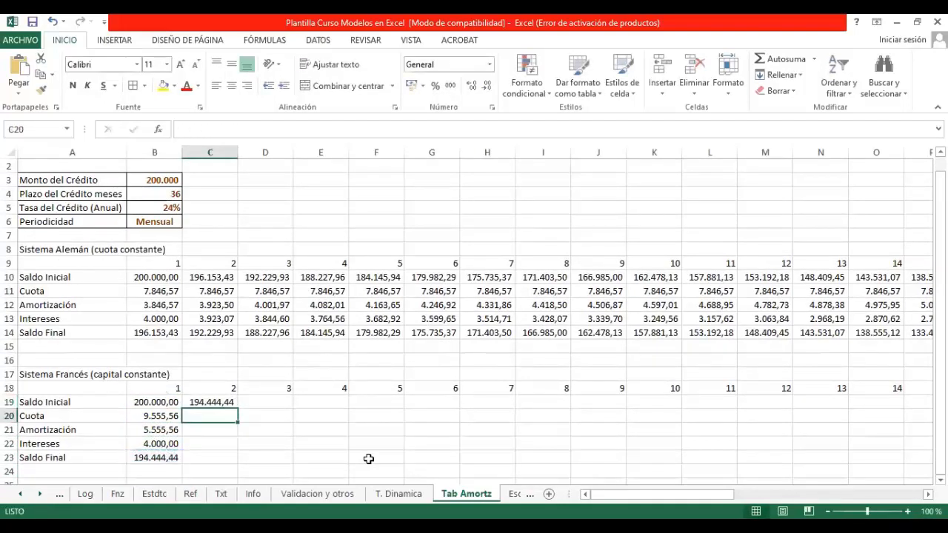
# Step: Copy the Sistema Francés Cuota formula from B20 to C20 and link the period 2 Amortización in C21 to B21
pyautogui.press('Left')
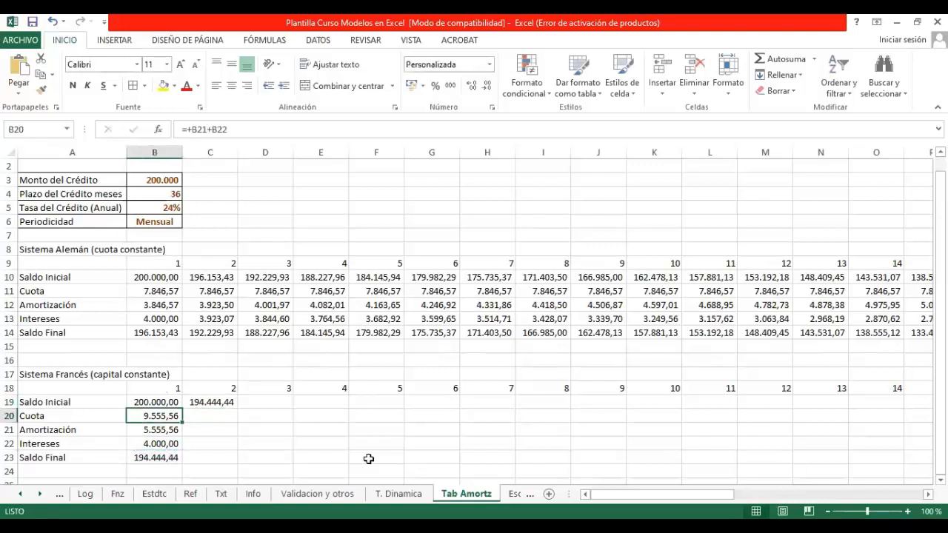
pyautogui.hotkey('ctrl', 'c')
pyautogui.press('Right')
pyautogui.press('Return')
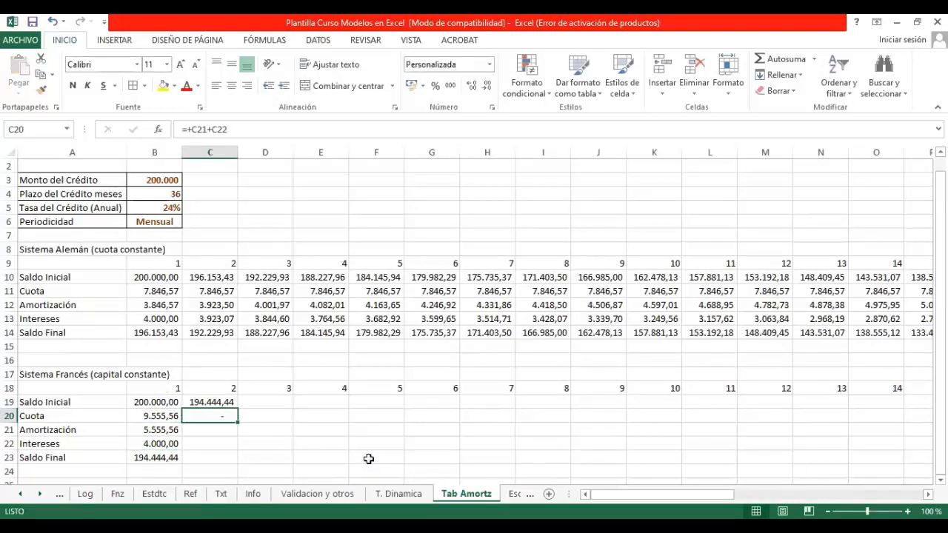
pyautogui.press('Down')
pyautogui.write('=')
pyautogui.press('Left')
pyautogui.press('Return')
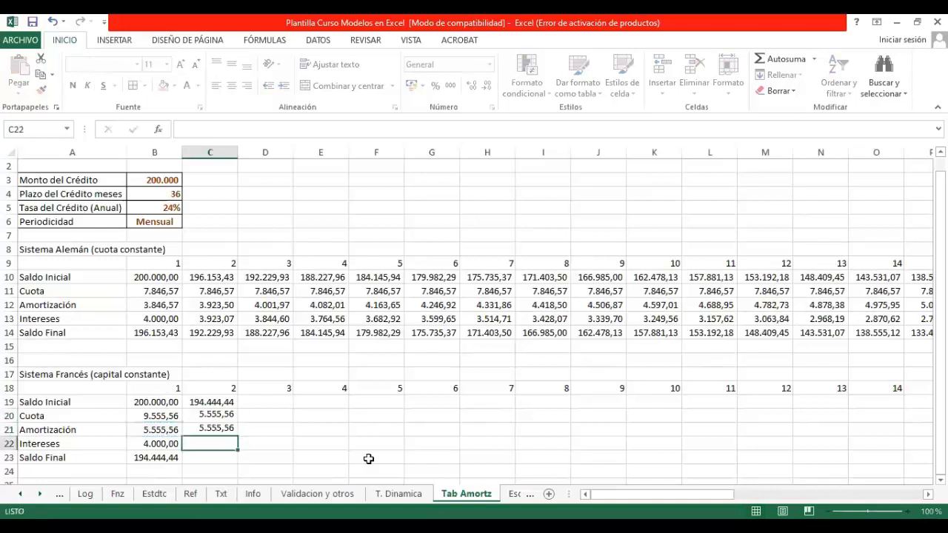
# Step: Copy the Sistema Francés Intereses and Saldo Final formulas from B22 and B23 into C22 and C23
pyautogui.press('Left')
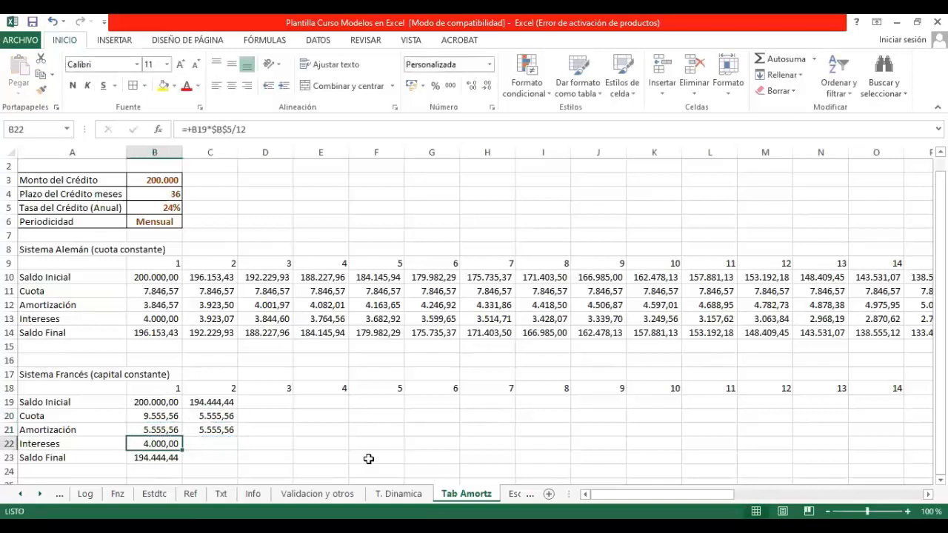
pyautogui.hotkey('ctrl', 'c')
pyautogui.press('Right')
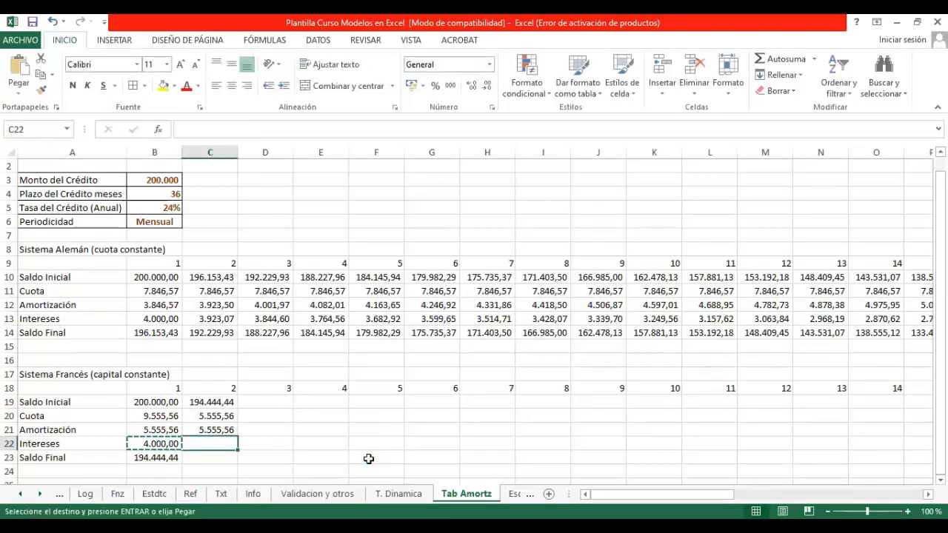
pyautogui.press('Return')
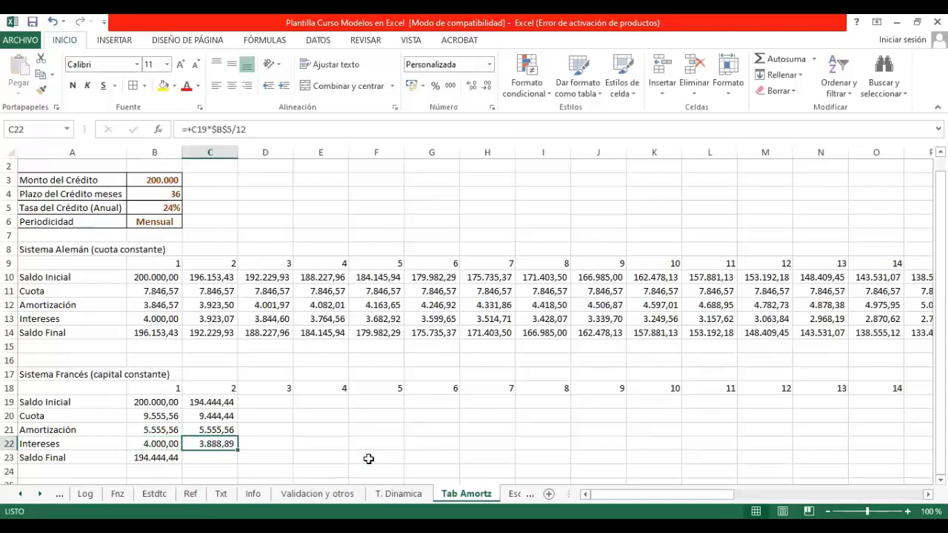
pyautogui.press('Down')
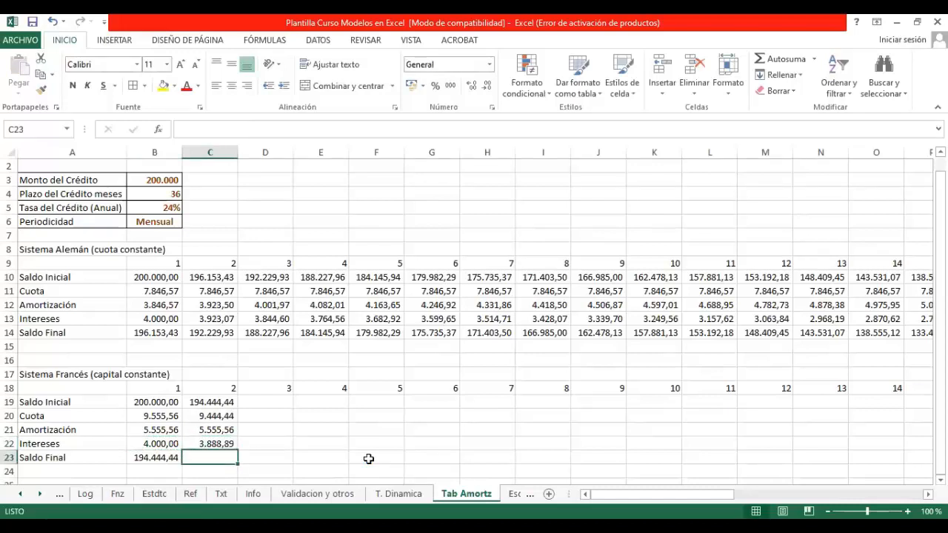
pyautogui.press('Left')
pyautogui.hotkey('ctrl', 'c')
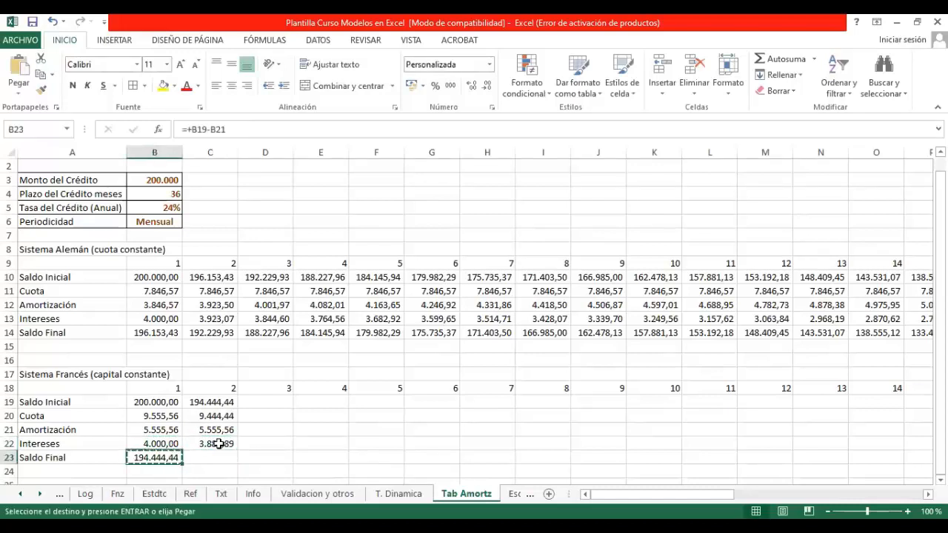
pyautogui.press('Right')
pyautogui.press('Return')
# Step: Fill the Sistema Francés period 2 formulas in C19:C23 across to period 36 in column AK
pyautogui.moveTo(210, 402); pyautogui.dragTo(829, 464)
pyautogui.moveTo(918, 485); pyautogui.dragTo(841, 457)
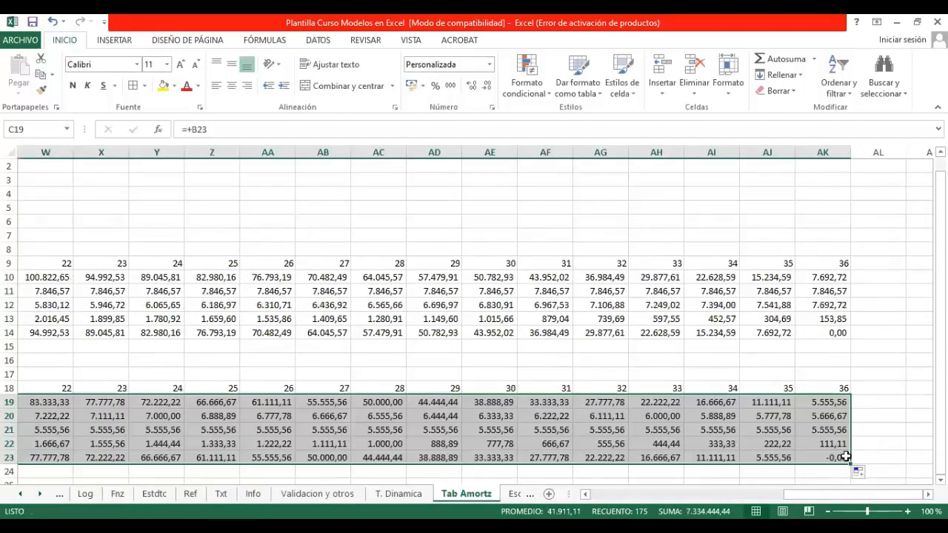
pyautogui.click(842, 457)
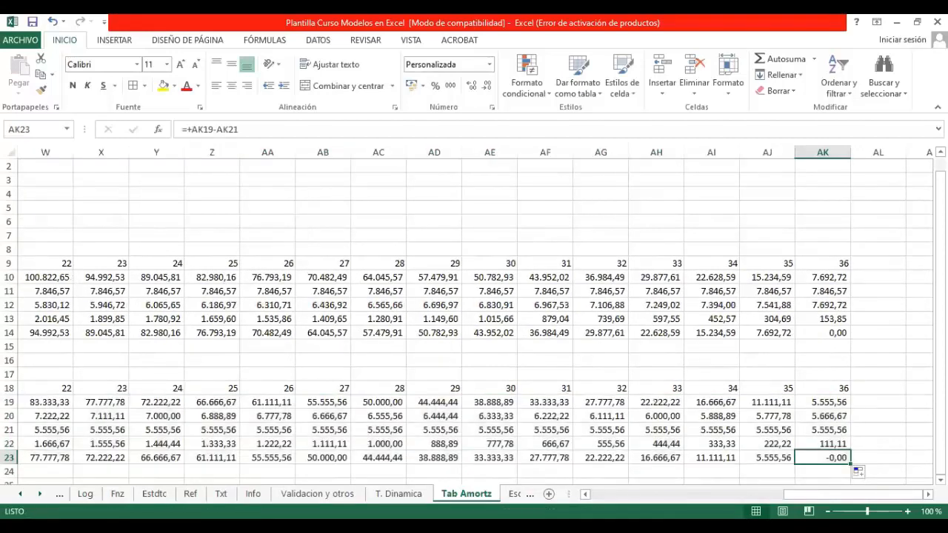
# Step: Total the Sistema Alemán Intereses for all periods in B16 with SUMA(B13:AK13)
pyautogui.hotkey('ctrl', 'Left')
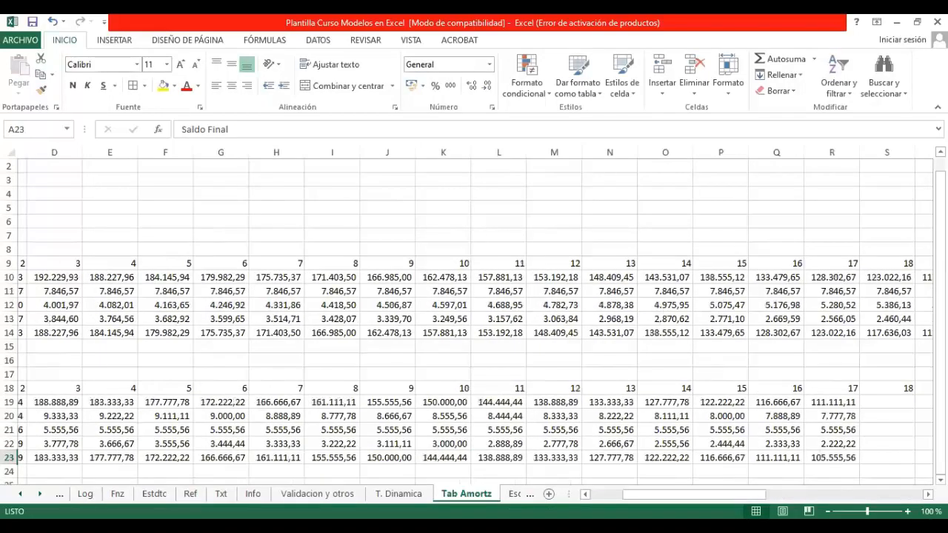
pyautogui.click(154, 361)
pyautogui.write('=suma(')
pyautogui.press('Up')
pyautogui.press('Up')
pyautogui.press('Up')
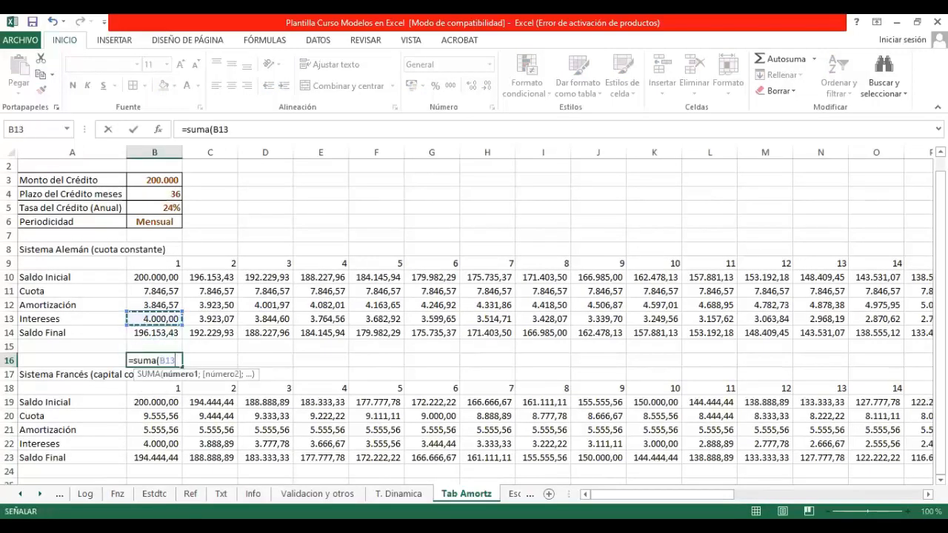
pyautogui.hotkey('ctrl', 'shift', 'Right')
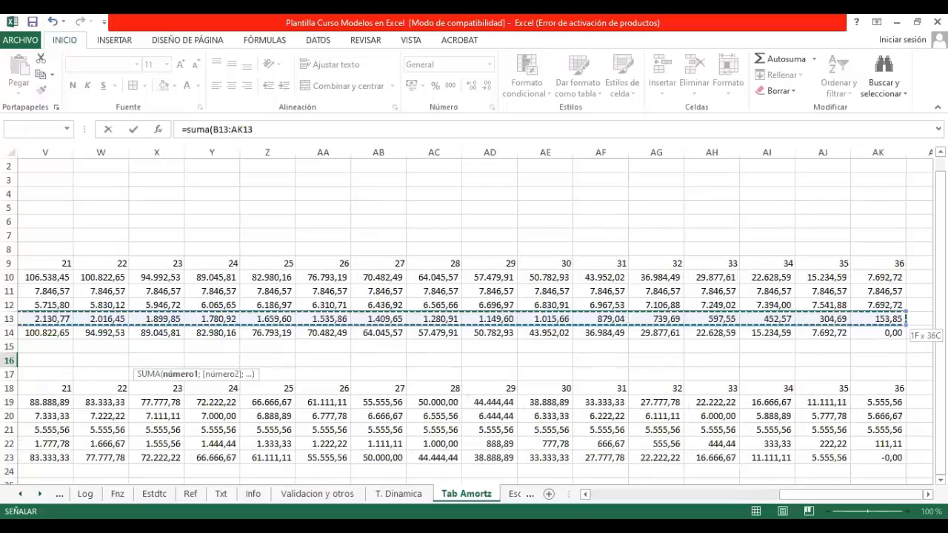
pyautogui.hotkey('ctrl', 'Return')
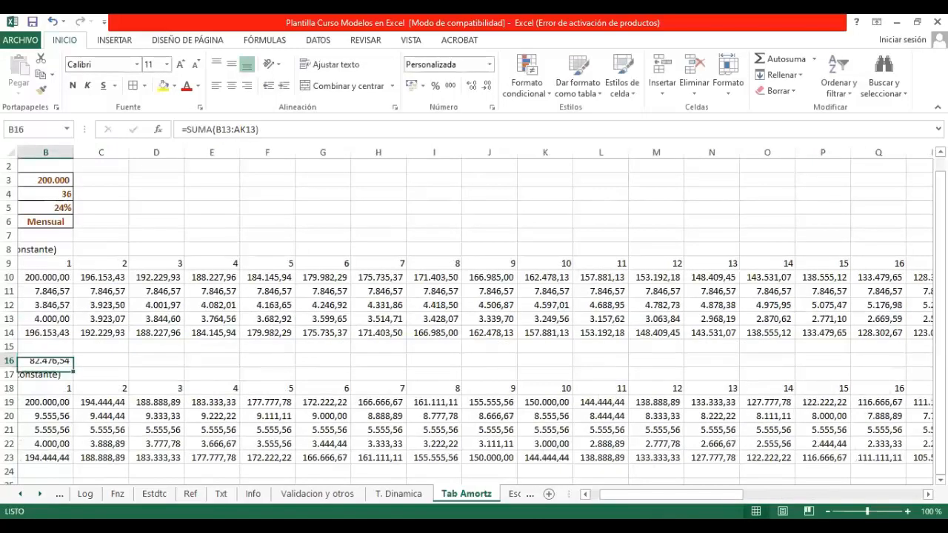
# Step: Total the Sistema Francés Intereses for all periods in B25 with SUMA(B22:AK22)
pyautogui.press('Down')
pyautogui.press('Down')
pyautogui.press('Down')
pyautogui.press('Down')
pyautogui.press('Down')
pyautogui.press('Down')
pyautogui.press('Down')
pyautogui.press('Down')
pyautogui.press('Down')
pyautogui.press('Left')
pyautogui.press('Right')
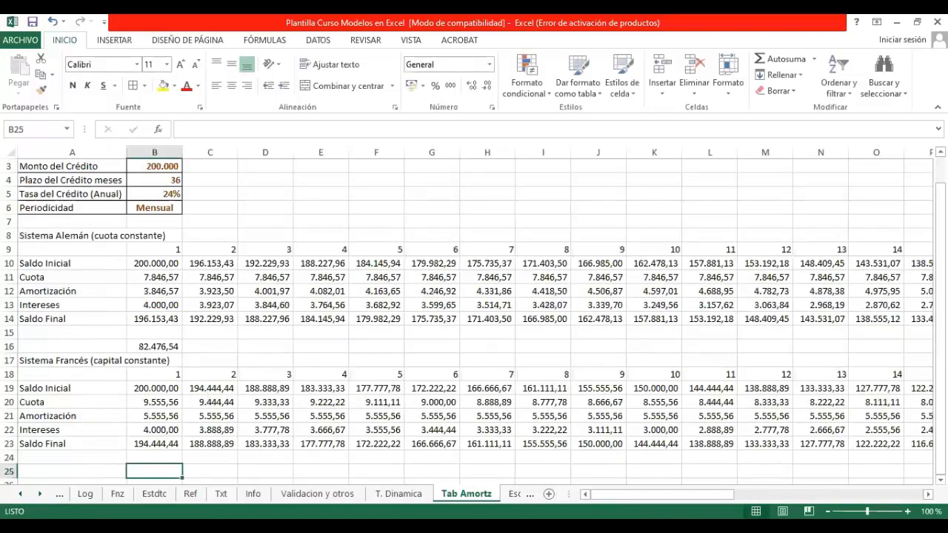
pyautogui.write('=')
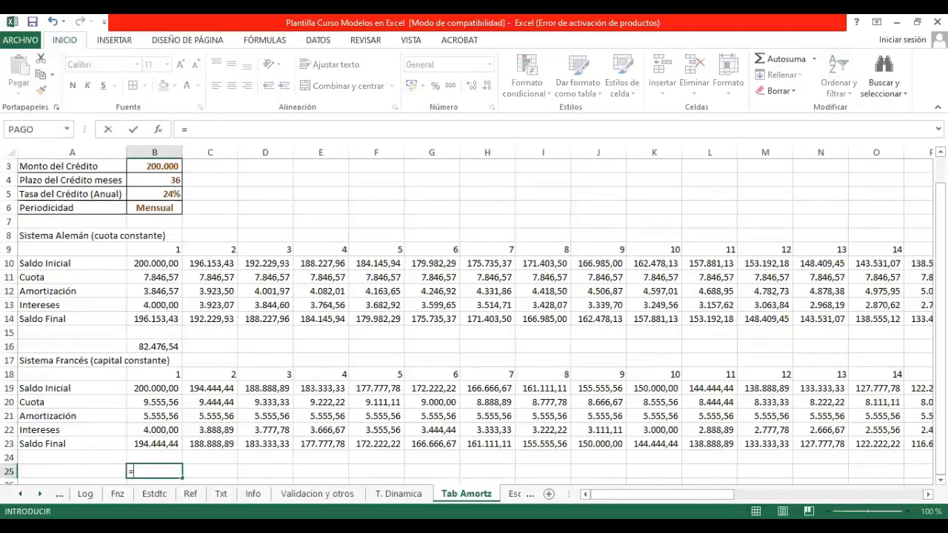
pyautogui.write('suma(')
pyautogui.press('Up')
pyautogui.press('Up')
pyautogui.press('Up')
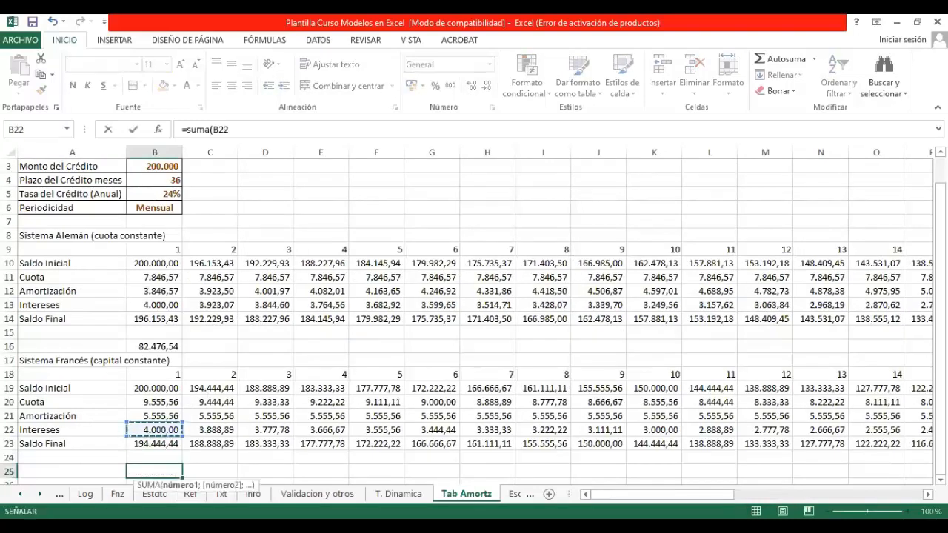
pyautogui.hotkey('ctrl', 'shift', 'Right')
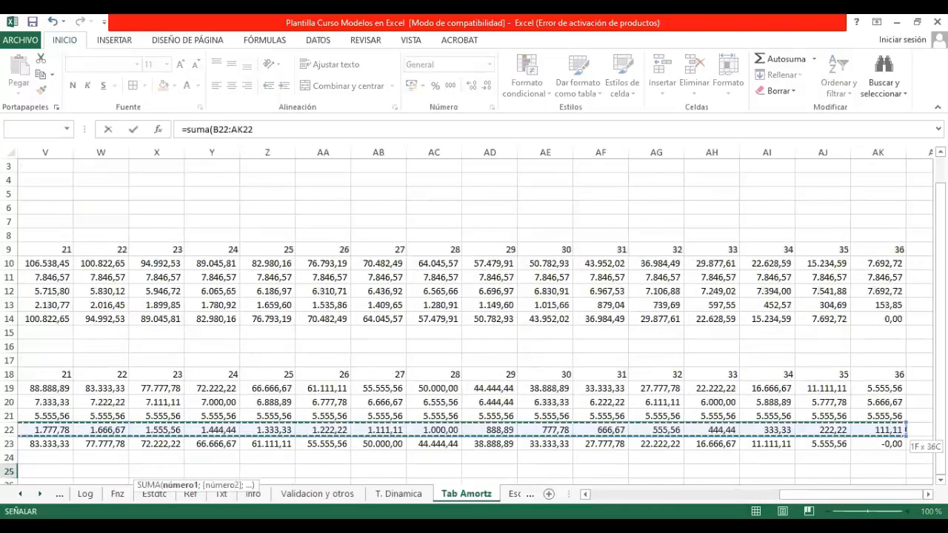
pyautogui.hotkey('shift', 'Tab')
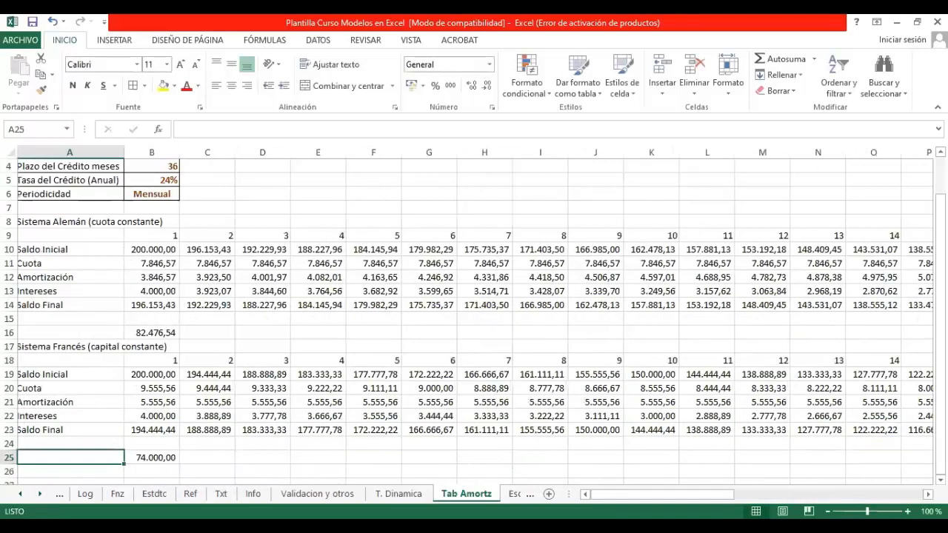
pyautogui.press('Right')
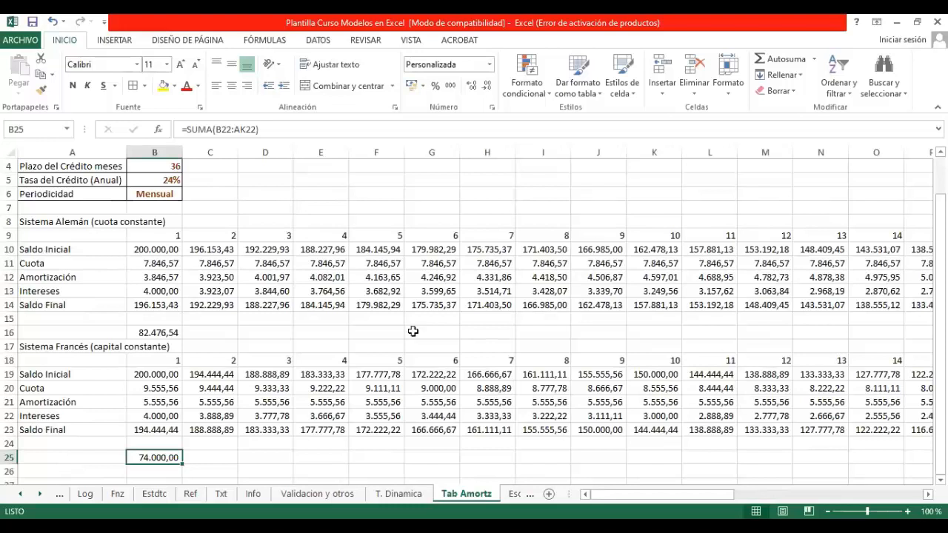
# Step: Examine the Sistema Alemán Amortización row across the periods and compare it with the Sistema Francés table
pyautogui.click(161, 276)
pyautogui.press('Right')
pyautogui.press('Right')
pyautogui.press('Right')
pyautogui.press('Right')
pyautogui.press('Right')
pyautogui.press('Right')
pyautogui.press('Right')
pyautogui.press('Right')
pyautogui.press('Right')
pyautogui.press('Right')
pyautogui.press('Right')
pyautogui.press('Right')
pyautogui.press('Right')
pyautogui.press('Right')
pyautogui.press('Right')
pyautogui.press('Right')
pyautogui.press('Right')
pyautogui.press('Right')
pyautogui.press('Right')
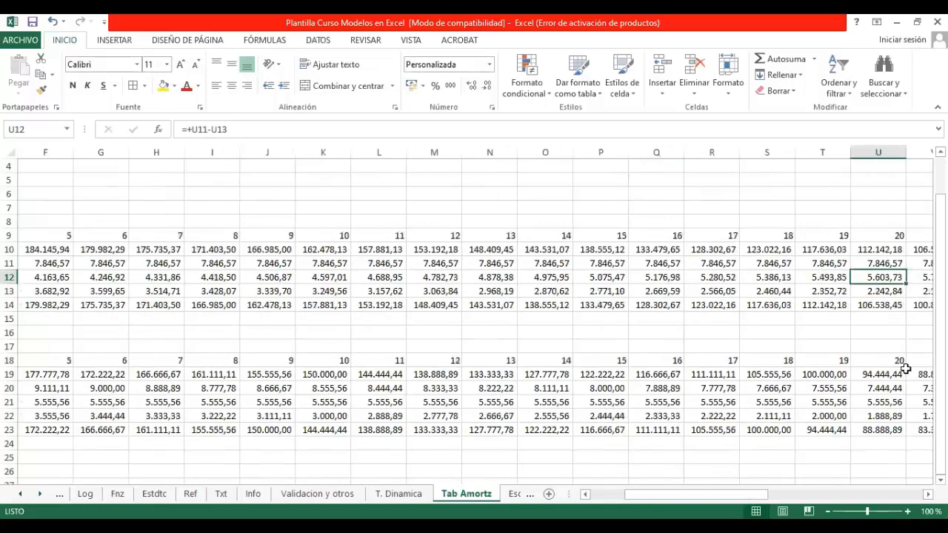
pyautogui.press('Home')
pyautogui.press('Down')
pyautogui.press('Down')
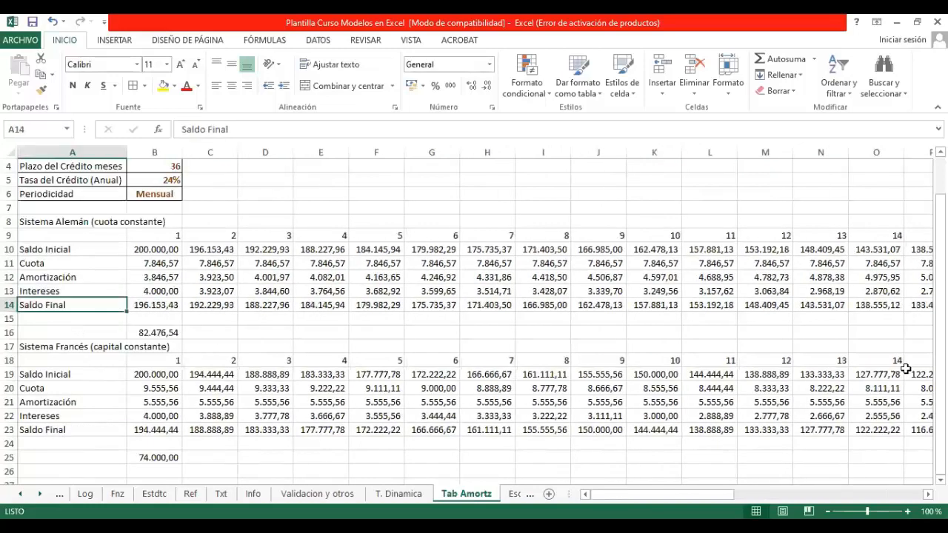
pyautogui.press('Right')
pyautogui.press('Down')
pyautogui.press('Down')
pyautogui.press('Down')
pyautogui.press('Down')
pyautogui.press('Down')
pyautogui.press('Down')
pyautogui.press('Down')
pyautogui.press('Down')
pyautogui.press('Down')
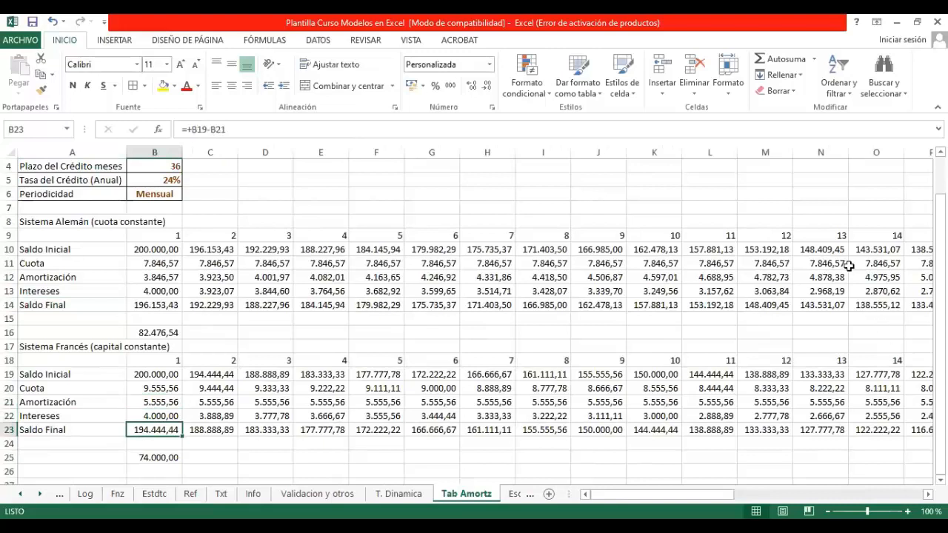
# Step: Switch to the Escenarios sheet and select the empty cell G11 beside the Premisas table
pyautogui.click(39, 494)
pyautogui.click(39, 494)
pyautogui.click(39, 493)
pyautogui.click(40, 494)
pyautogui.click(393, 493)
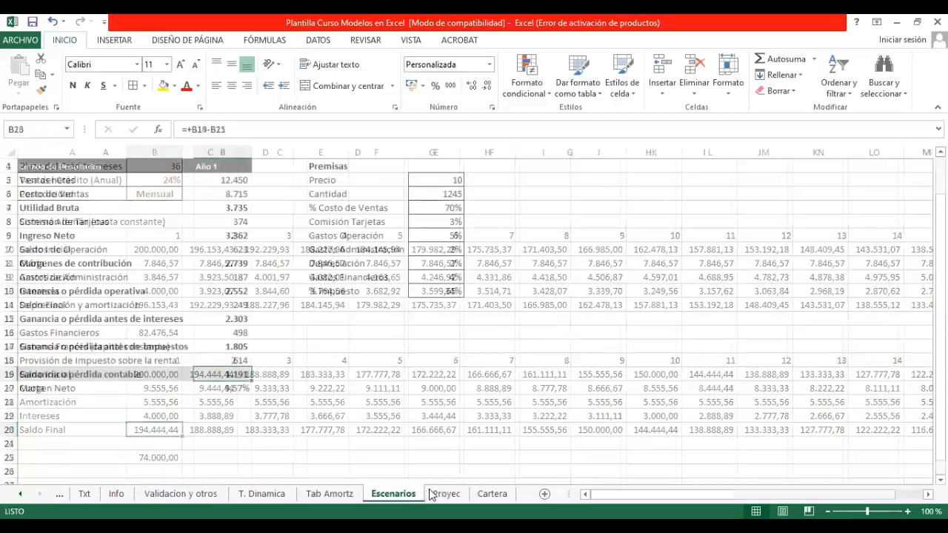
pyautogui.click(328, 345)
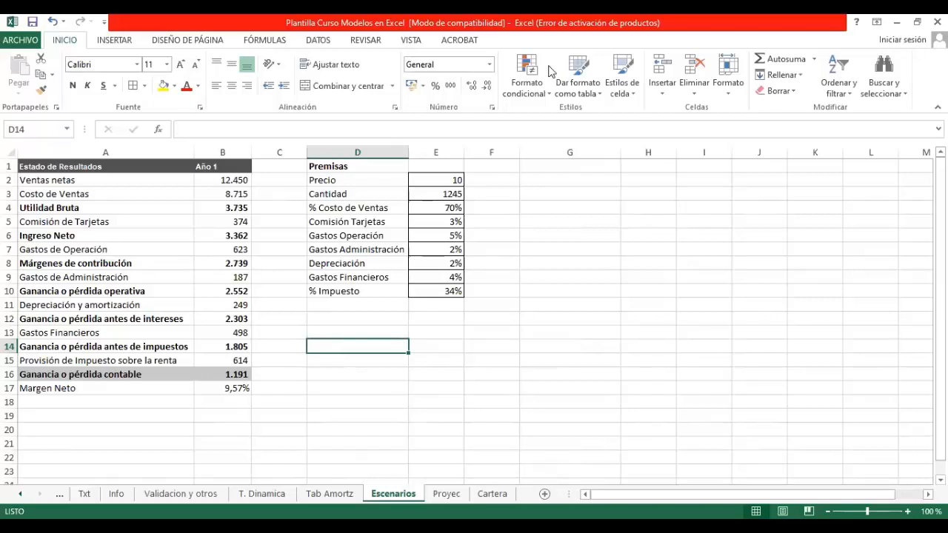
pyautogui.click(585, 302)
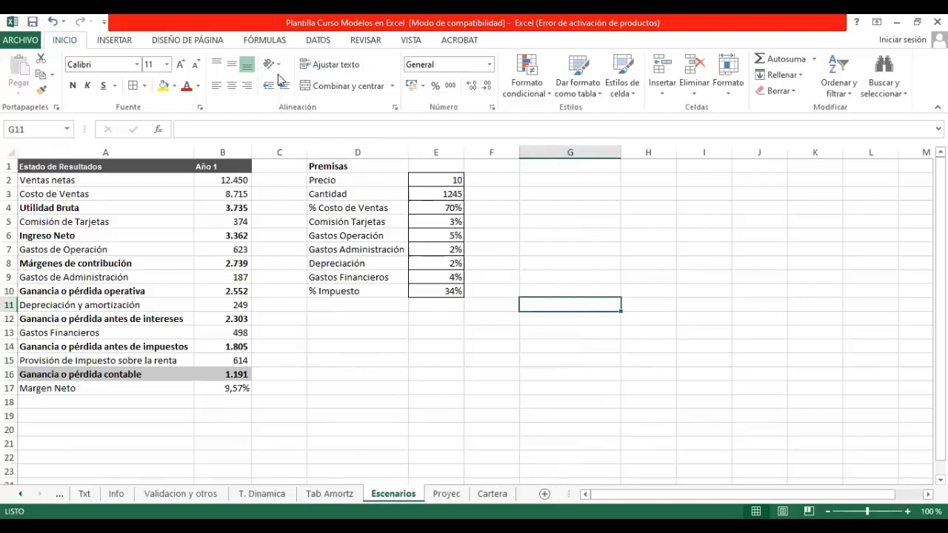
# Step: Open the scenario manager and delete the existing scenarios Escenario 1, Escenario 2 and Escenario 3
pyautogui.click(311, 43)
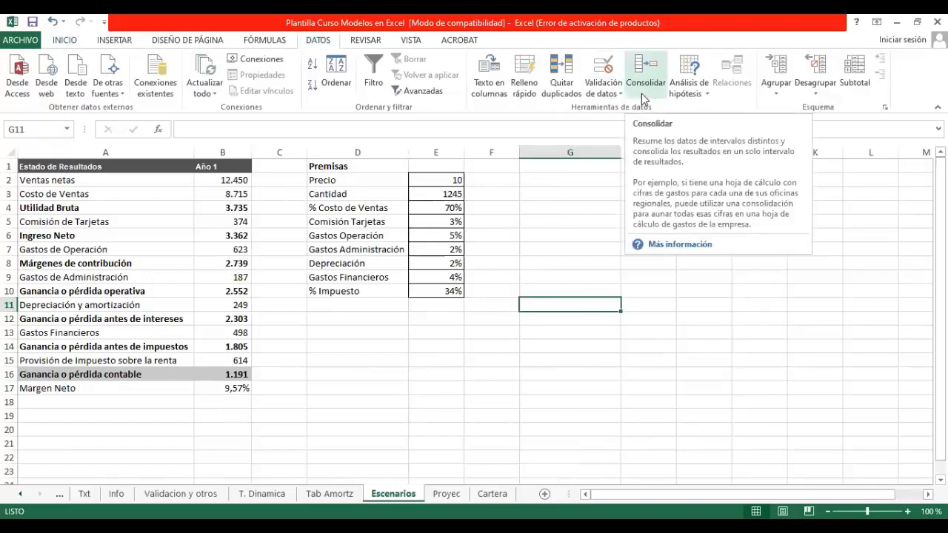
pyautogui.click(700, 97)
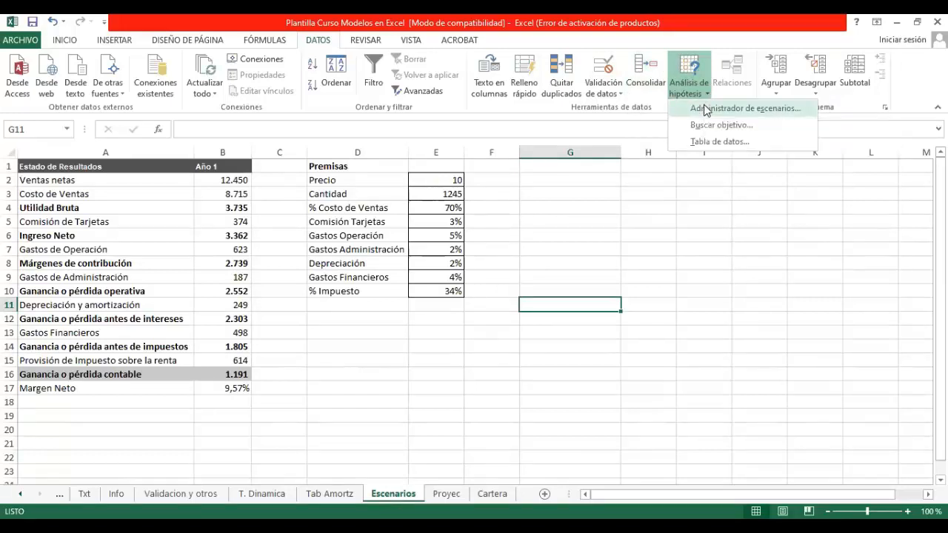
pyautogui.click(705, 110)
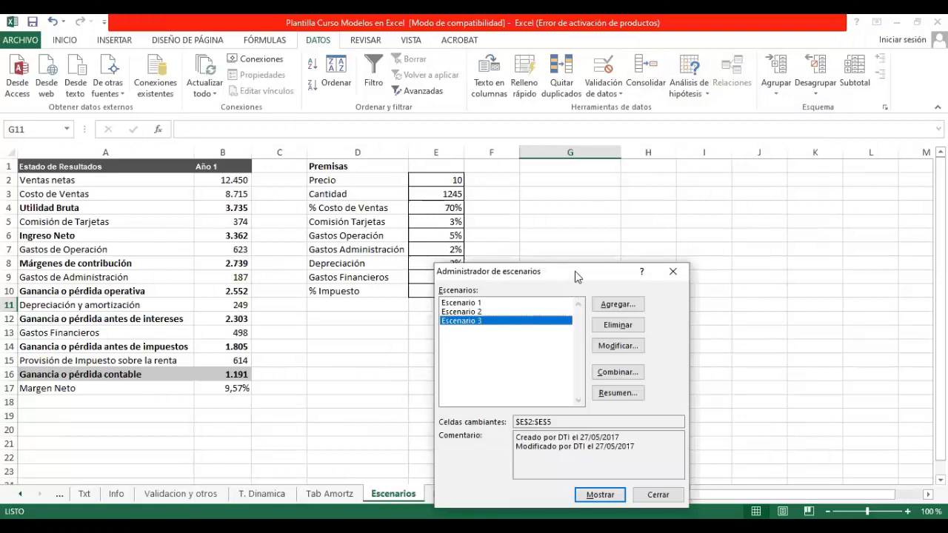
pyautogui.moveTo(574, 277); pyautogui.dragTo(671, 196)
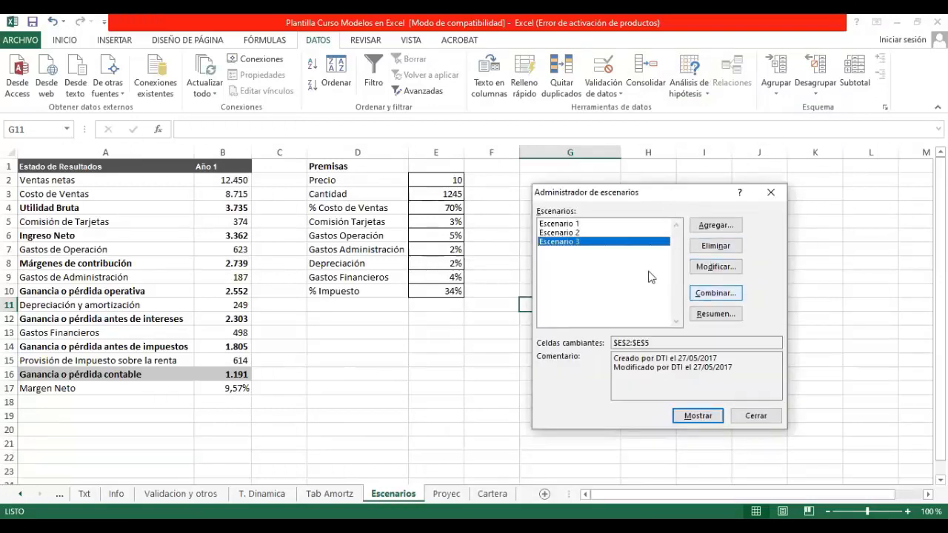
pyautogui.click(605, 225)
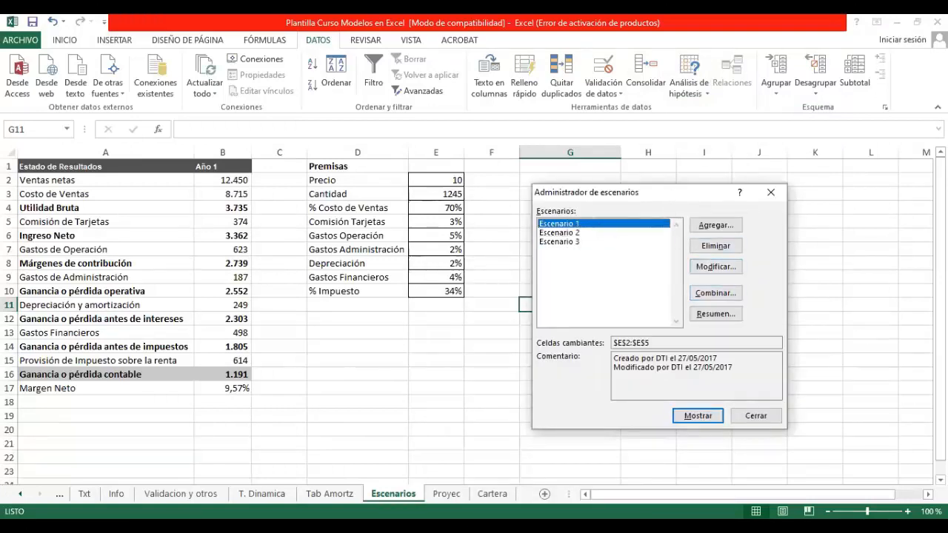
pyautogui.click(708, 247)
pyautogui.click(708, 247)
pyautogui.click(708, 247)
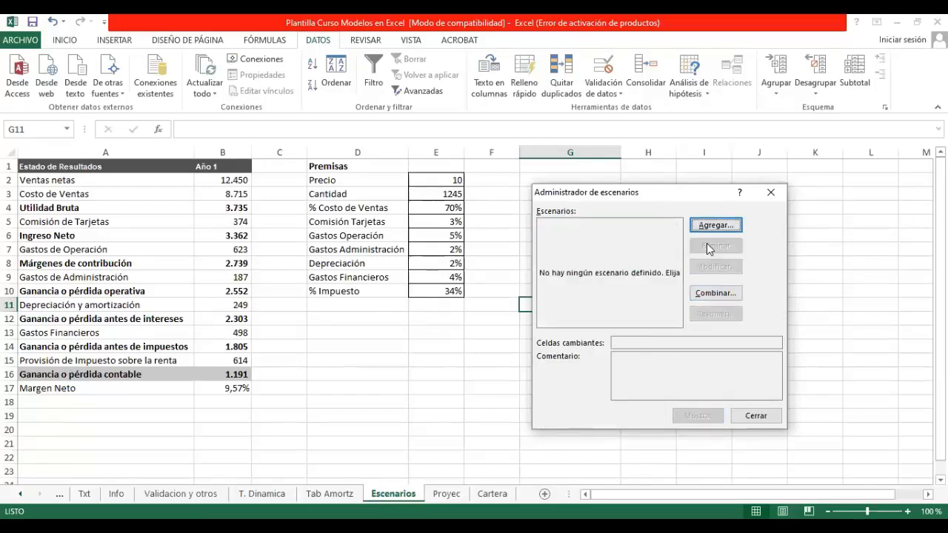
# Step: Add a scenario named Escenario 1 with the Margen Neto cell B17 as its changing cell
pyautogui.click(720, 229)
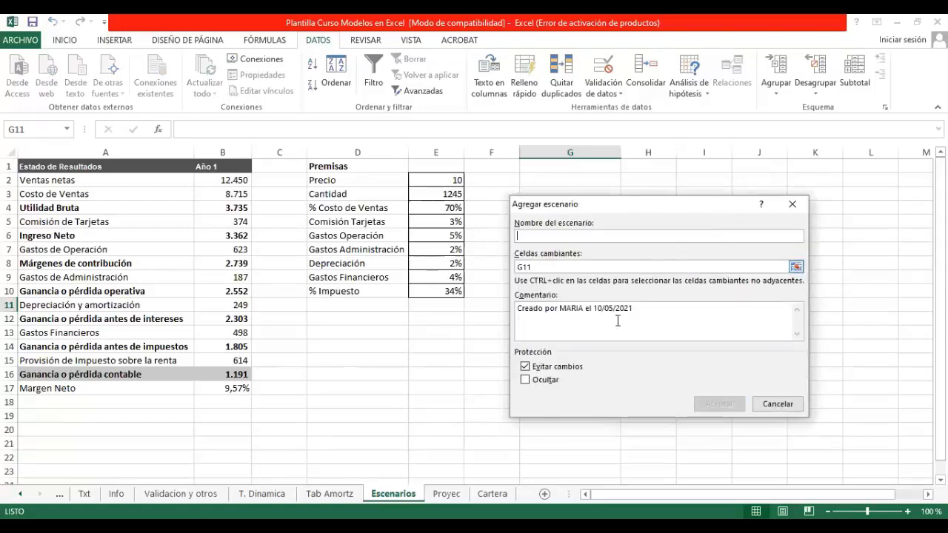
pyautogui.write('Escenario 1')
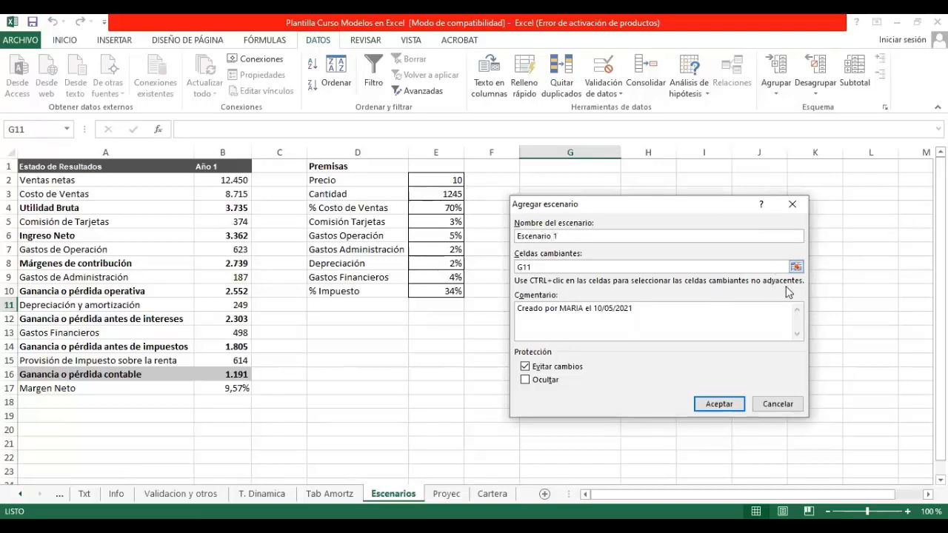
pyautogui.click(795, 267)
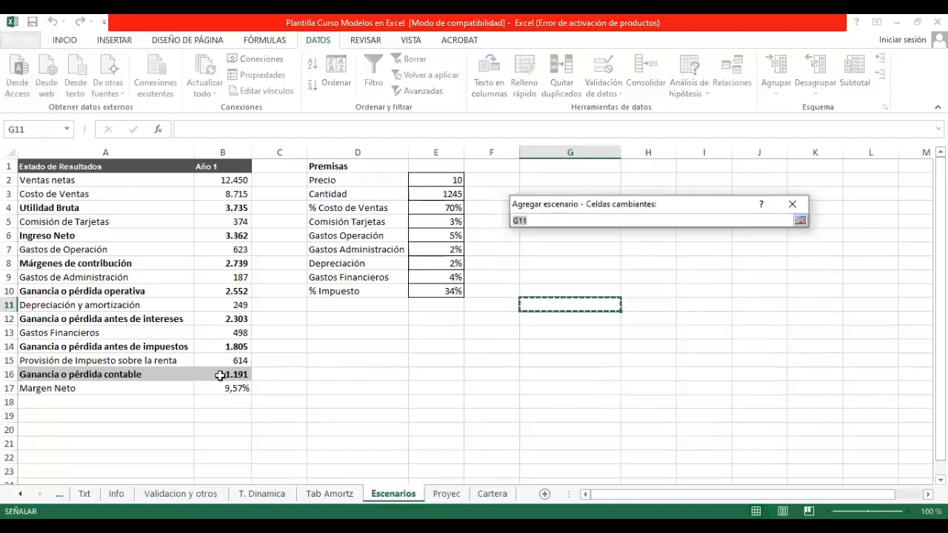
pyautogui.click(222, 384)
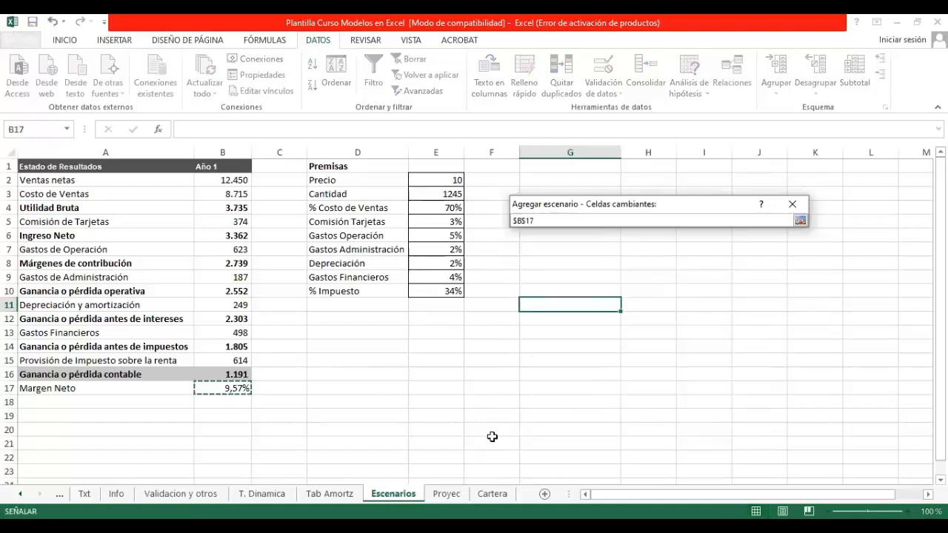
pyautogui.press('Return')
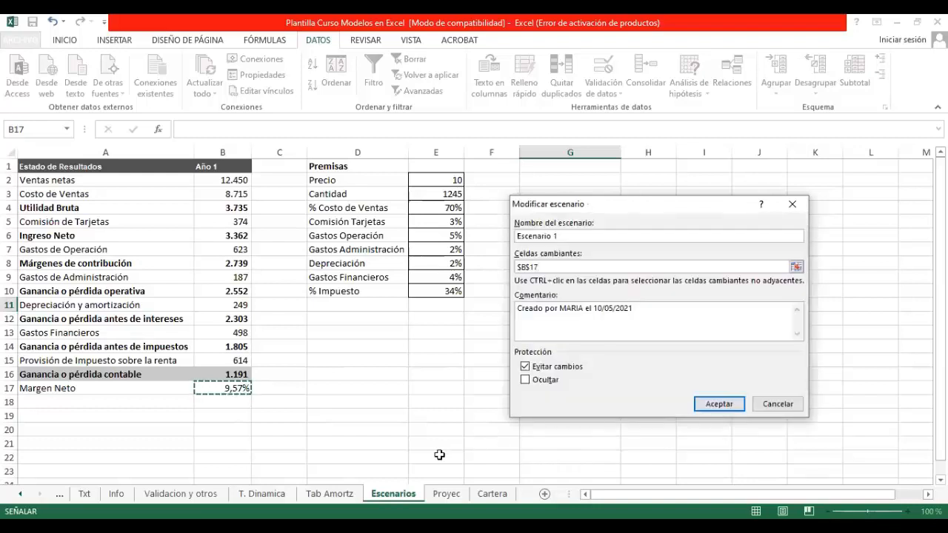
pyautogui.click(717, 404)
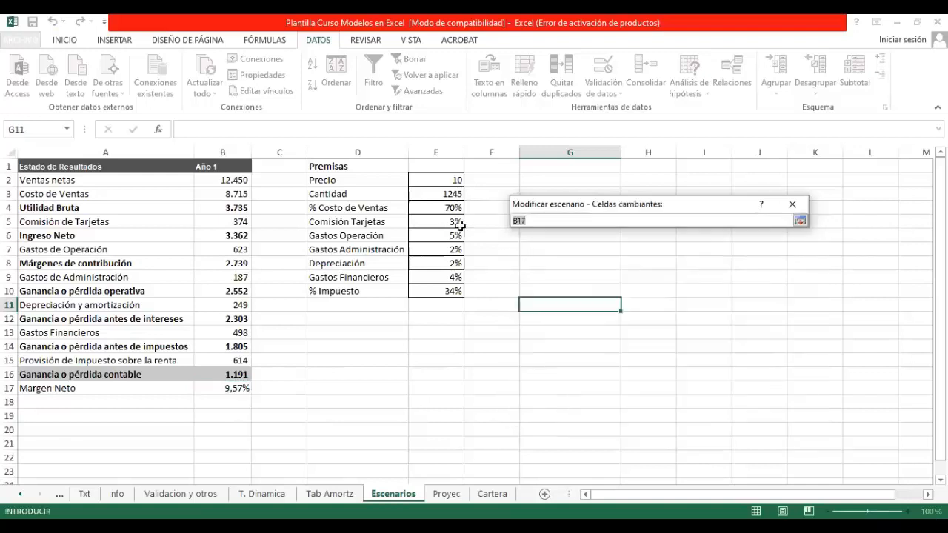
# Step: Set Escenario 1's changing cells to the Premisas values E2:E10 and accept their existing values
pyautogui.click(440, 179)
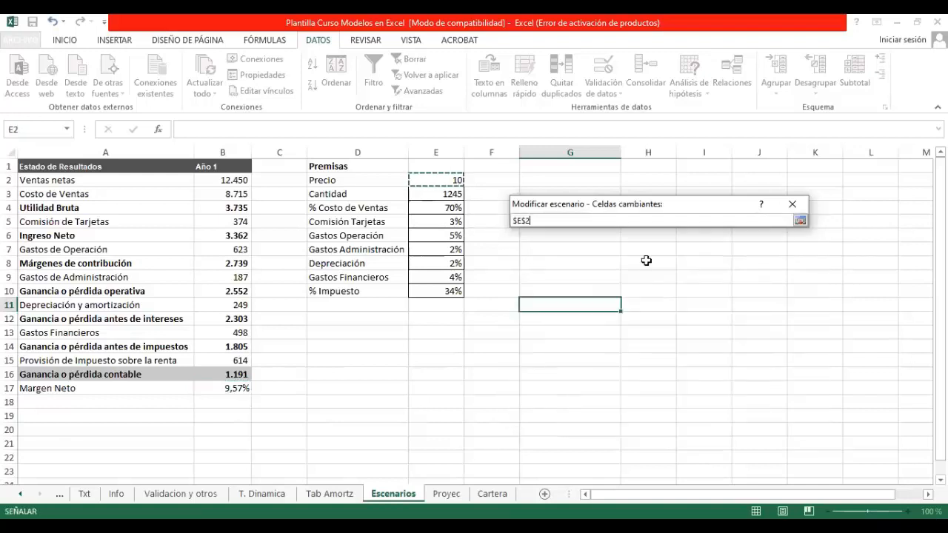
pyautogui.press('Return')
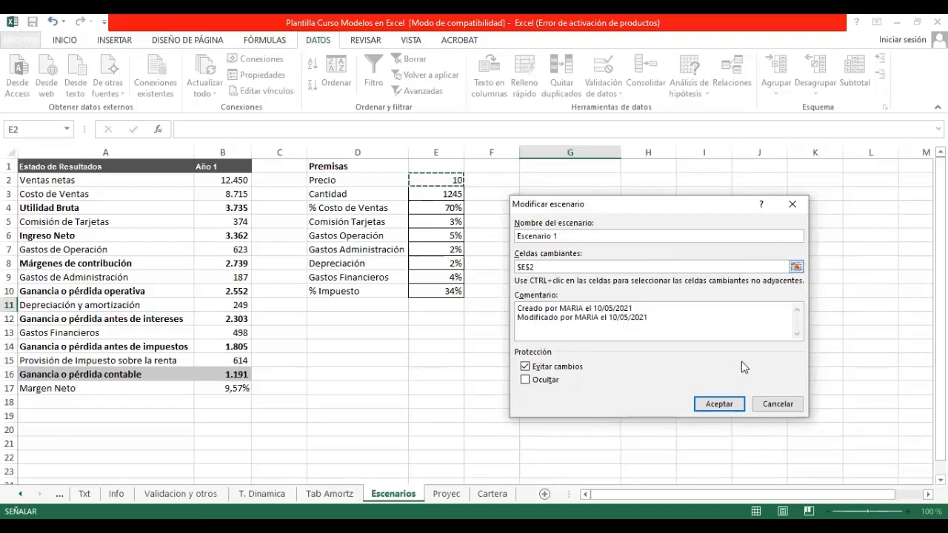
pyautogui.moveTo(447, 179); pyautogui.dragTo(442, 291)
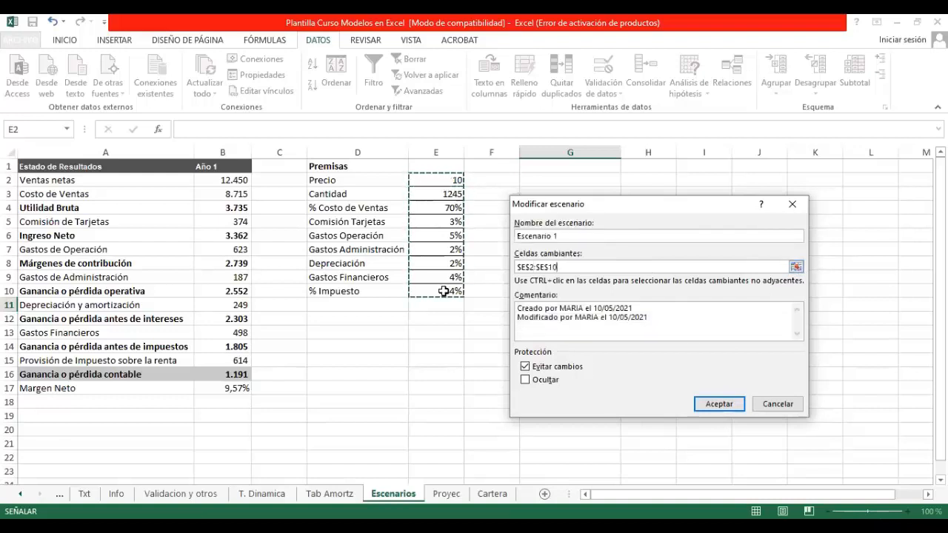
pyautogui.press('Return')
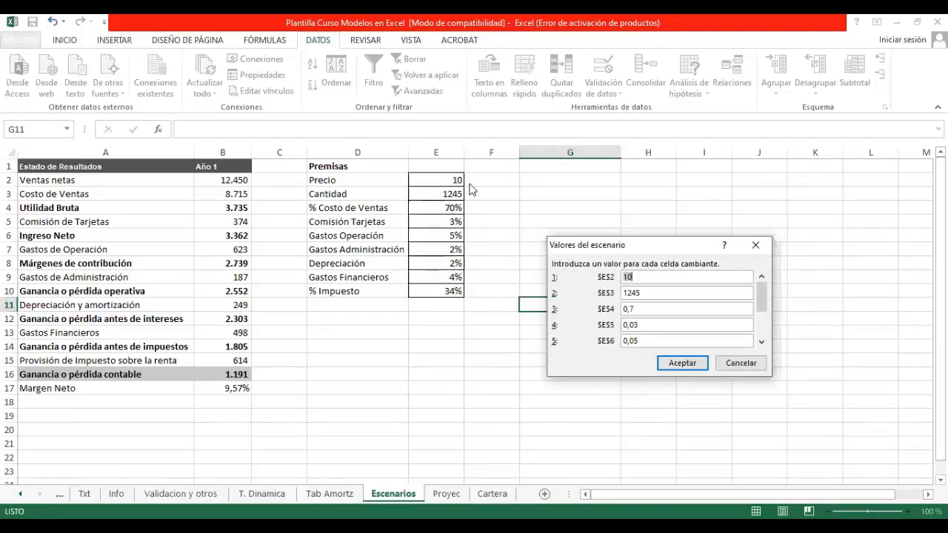
pyautogui.click(674, 366)
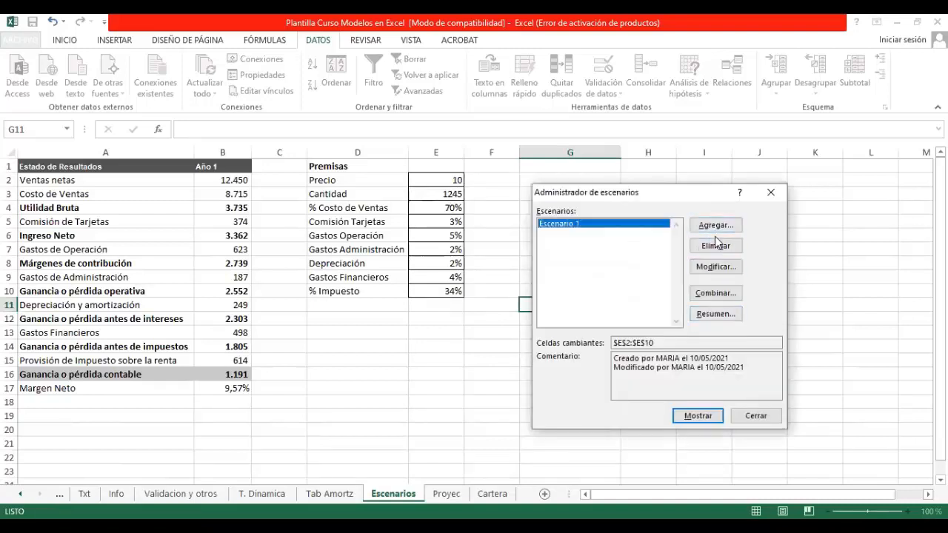
# Step: Add a second scenario named Escenario 2 using the changing cells E2:E10
pyautogui.click(715, 225)
pyautogui.write('Escenario 2')
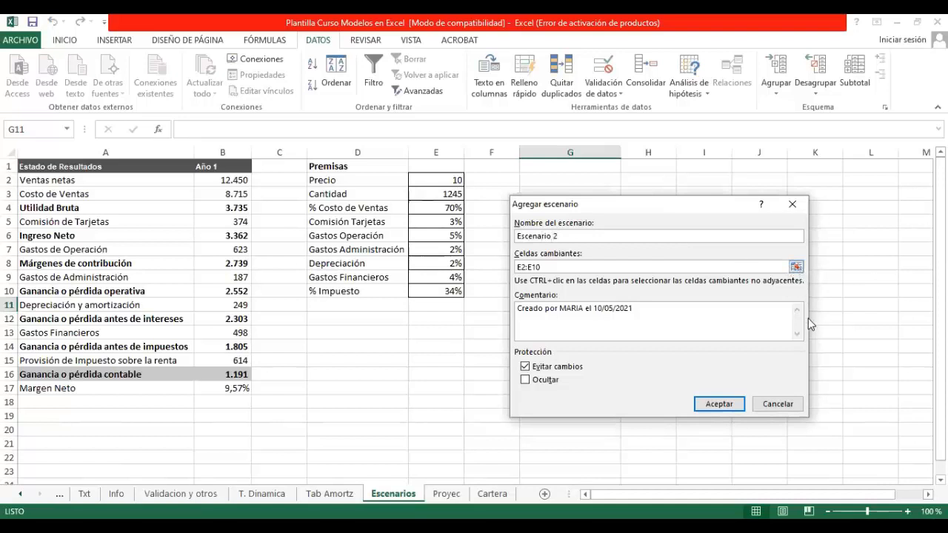
pyautogui.click(718, 403)
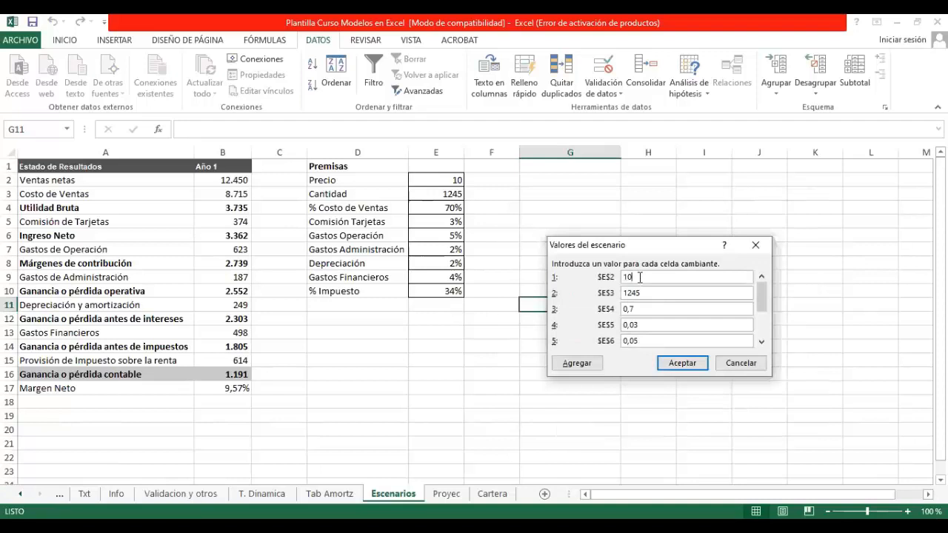
# Step: Set Escenario 2's values to 11 for E2, 1250 for E3 and 0,65 for E4
pyautogui.press('BackSpace')
pyautogui.write('1')
pyautogui.press('BackSpace')
pyautogui.press('BackSpace')
pyautogui.write('50')
pyautogui.click(639, 309)
pyautogui.press('BackSpace')
pyautogui.write('65')
pyautogui.click(683, 366)
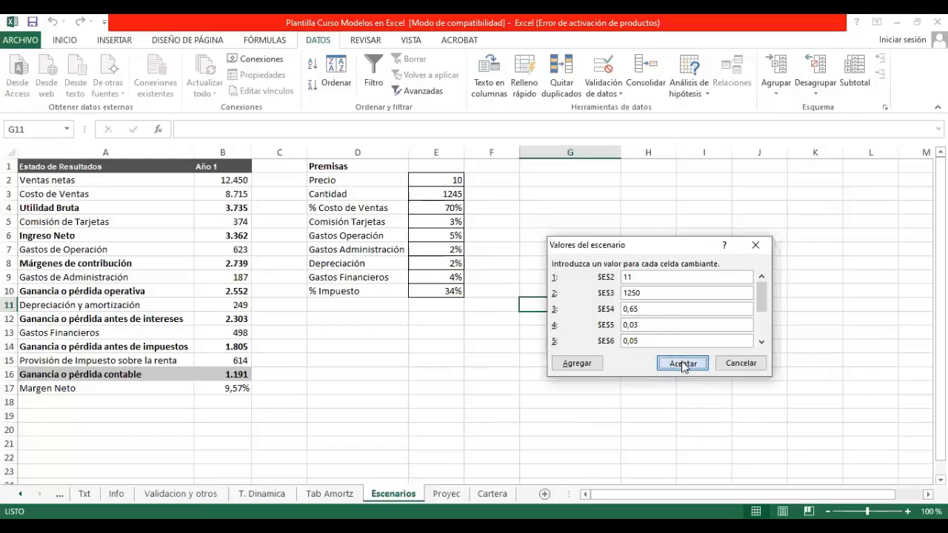
# Step: Add a third scenario named Escenario 3 using the changing cells E2:E10
pyautogui.click(715, 225)
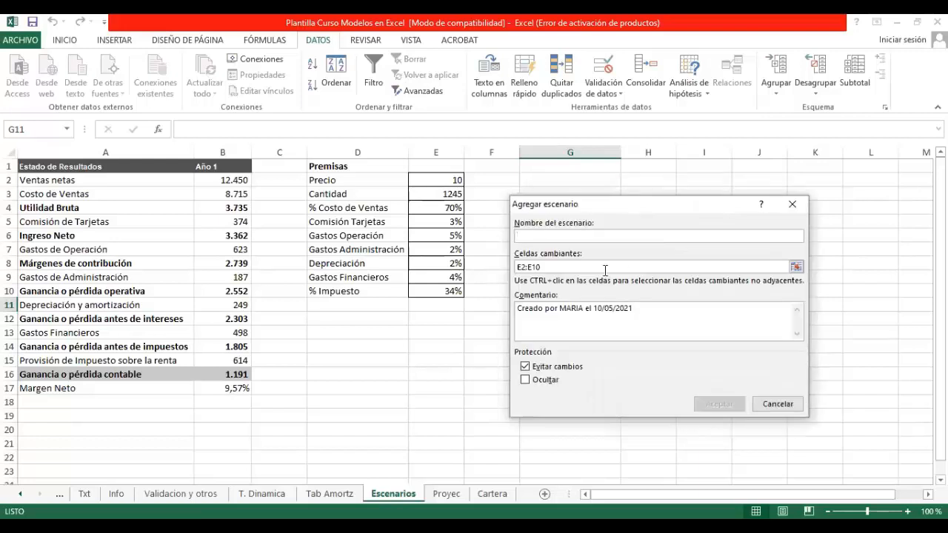
pyautogui.write('Escenaio')
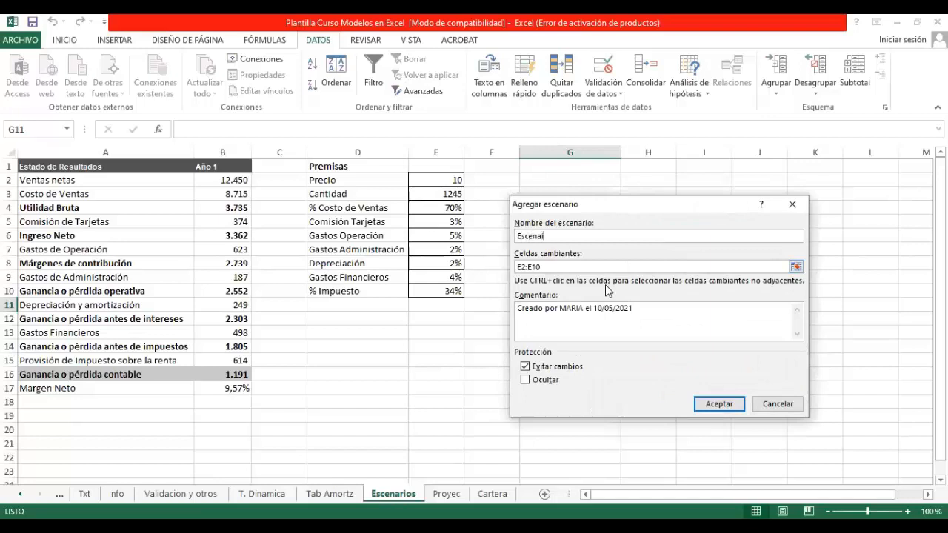
pyautogui.press('BackSpace')
pyautogui.press('BackSpace')
pyautogui.write('rio 3')
pyautogui.click(717, 404)
# Step: Set Escenario 3's values to 9 for E2, 1240 for E3 and 0,75 for E4
pyautogui.click(648, 278)
pyautogui.press('BackSpace')
pyautogui.press('BackSpace')
pyautogui.write('9')
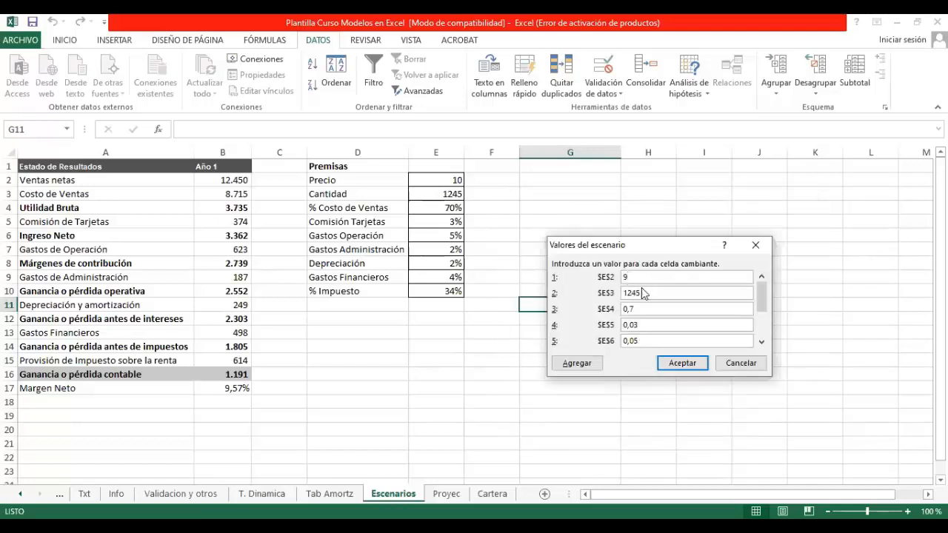
pyautogui.press('BackSpace')
pyautogui.write('0')
pyautogui.click(643, 311)
pyautogui.write('5')
pyautogui.click(673, 364)
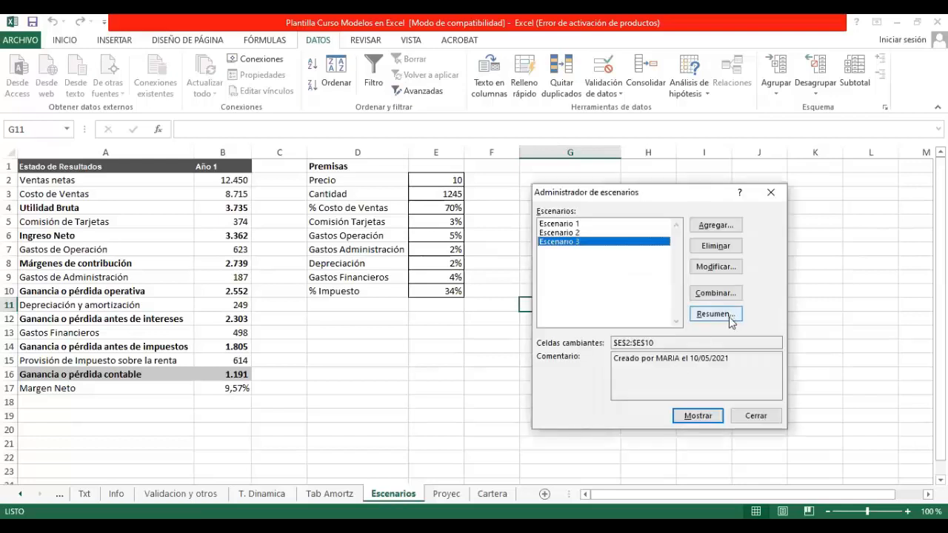
# Step: Apply Escenario 3 to the sheet and create a Resumen report with result cells B16:B17
pyautogui.click(696, 416)
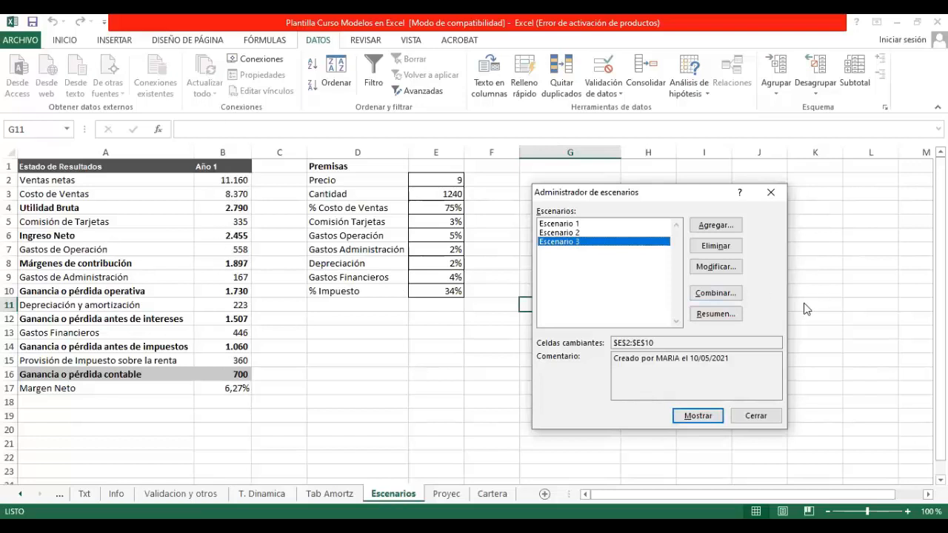
pyautogui.click(726, 314)
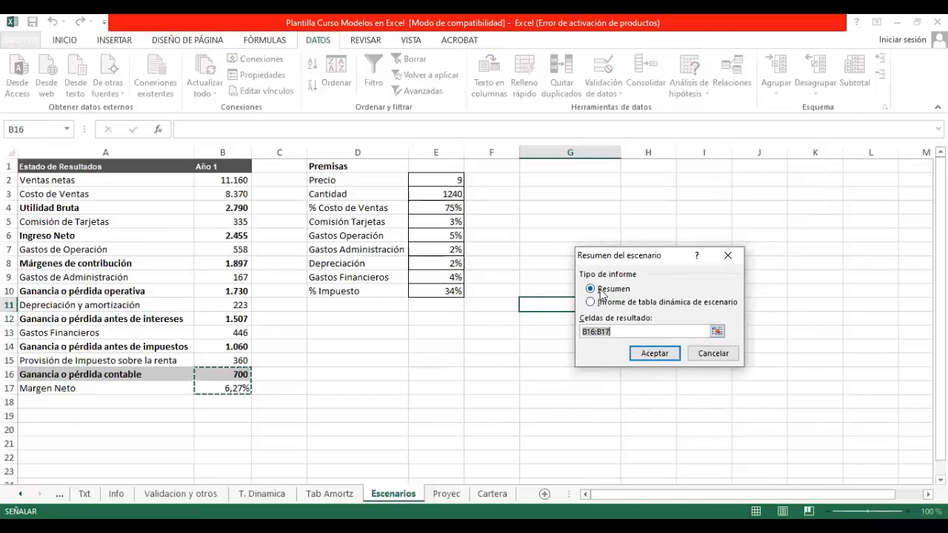
pyautogui.click(647, 355)
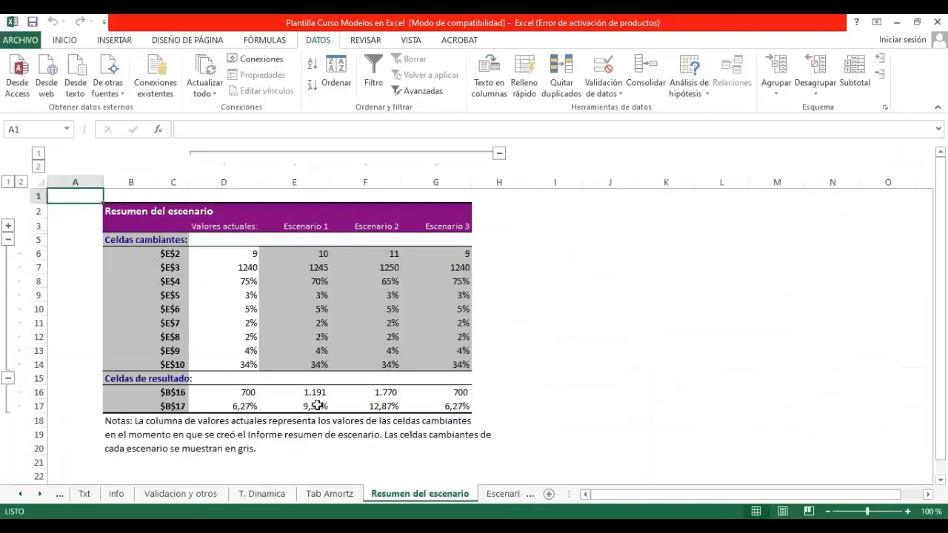
# Step: Label the $E$2 row in A6 of the scenario summary by linking it to the Precio label in Escenarios!D2
pyautogui.click(89, 254)
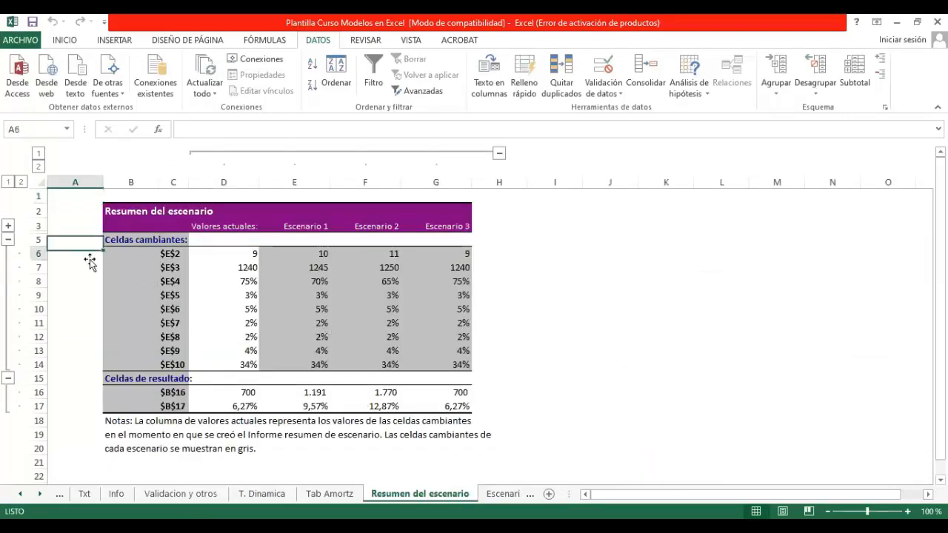
pyautogui.write('+')
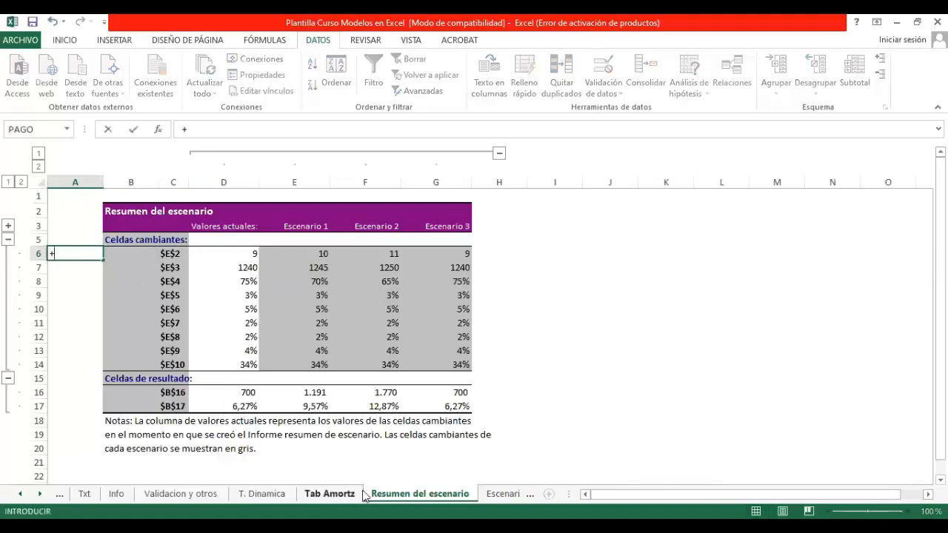
pyautogui.click(503, 494)
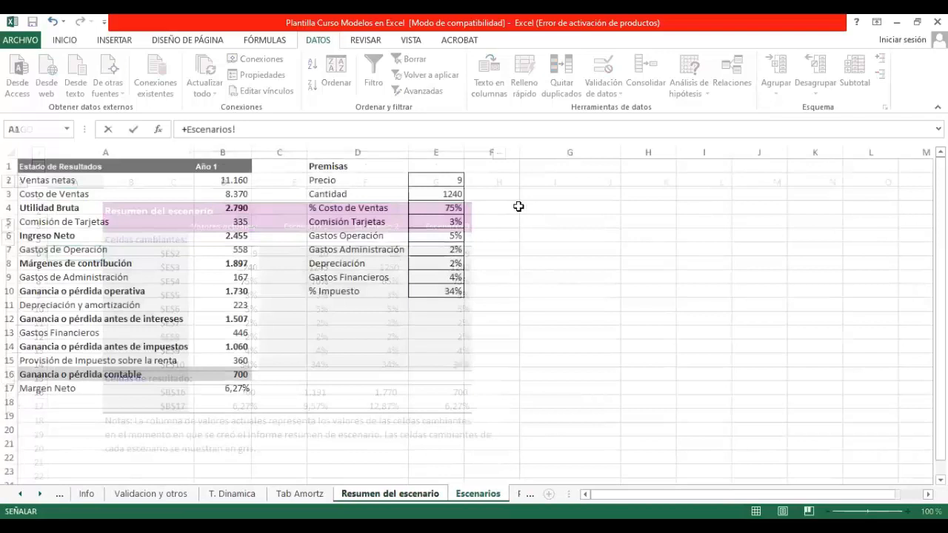
pyautogui.press('Down')
pyautogui.press('Right')
pyautogui.press('Right')
pyautogui.press('Right')
pyautogui.press('Return')
pyautogui.press('Up')
# Step: Copy the linked label in A6 down to A14 to name the remaining changing cells
pyautogui.hotkey('ctrl', 'c')
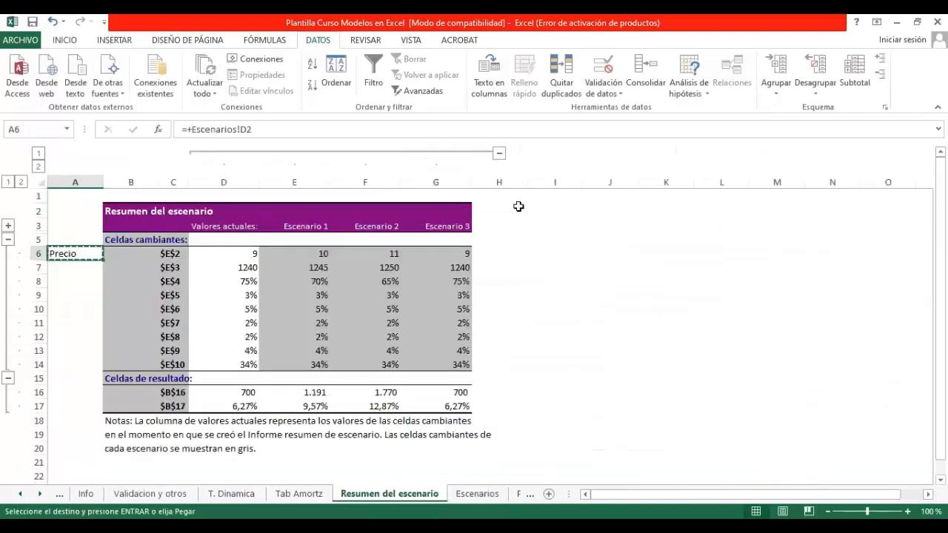
pyautogui.hotkey('shift', 'Down')
pyautogui.hotkey('shift', 'Down')
pyautogui.hotkey('shift', 'Down')
pyautogui.hotkey('shift', 'Down')
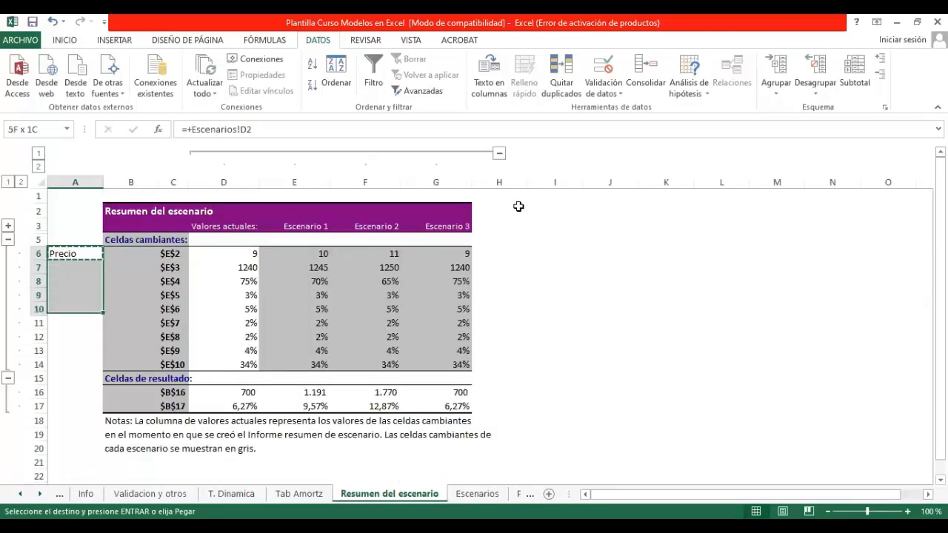
pyautogui.hotkey('shift', 'Down')
pyautogui.hotkey('shift', 'Down')
pyautogui.hotkey('shift', 'Down')
pyautogui.hotkey('shift', 'Down')
pyautogui.press('Return')
# Step: Label the $B$16 result row in A16 by linking it to Ganancia o pérdida contable in Escenarios!A16
pyautogui.press('Down')
pyautogui.hotkey('ctrl', 'Down')
pyautogui.press('Down')
pyautogui.press('Down')
pyautogui.write('+')
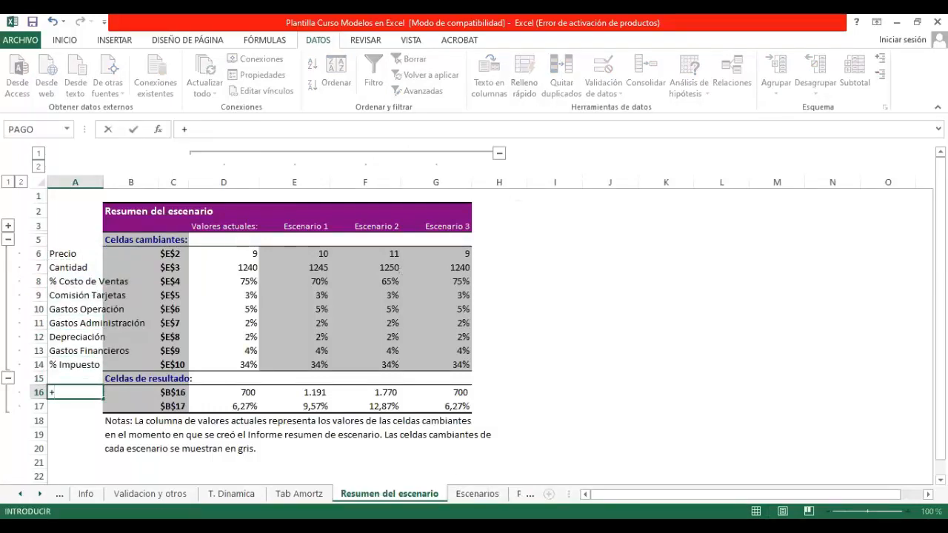
pyautogui.click(483, 494)
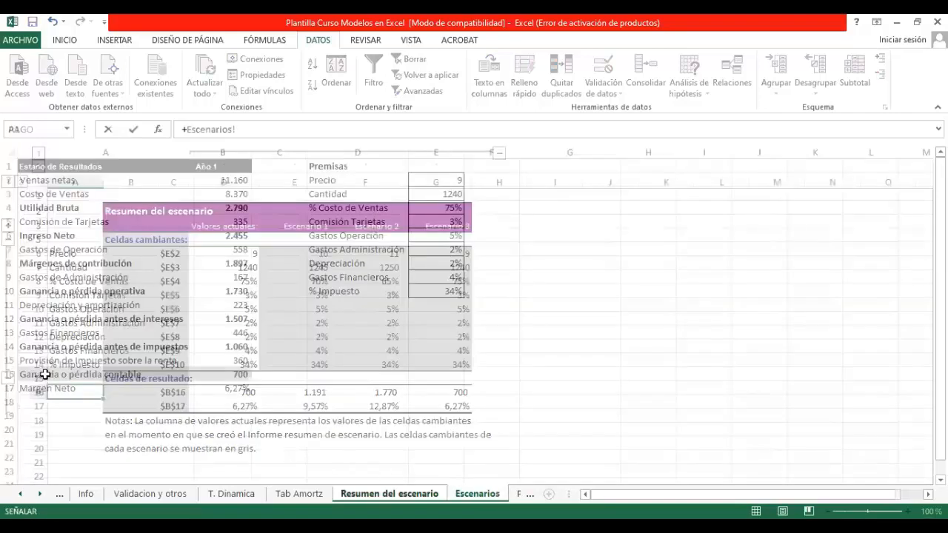
pyautogui.press('Escape')
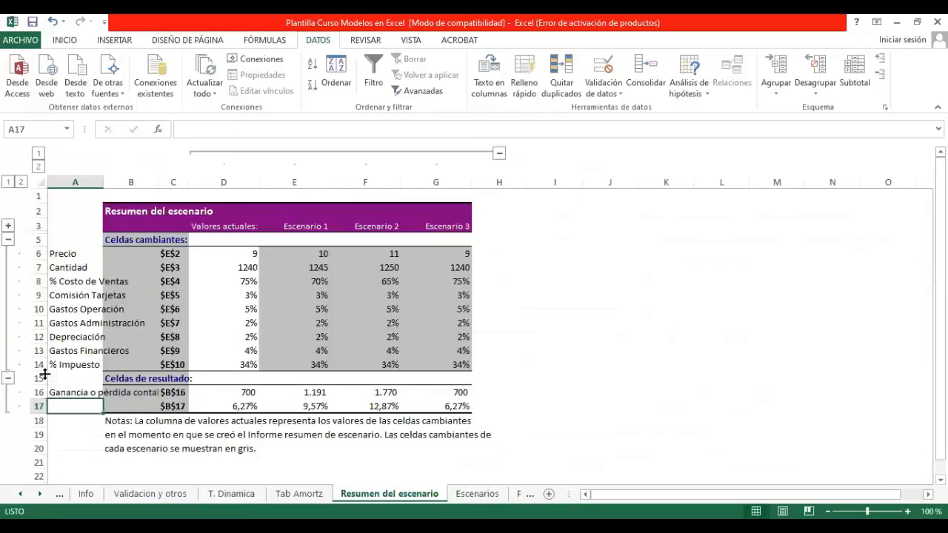
# Step: Copy the linked label in A16 to A17 to name the Margen Neto result row
pyautogui.press('Up')
pyautogui.hotkey('ctrl', 'c')
pyautogui.press('Down')
pyautogui.press('Return')
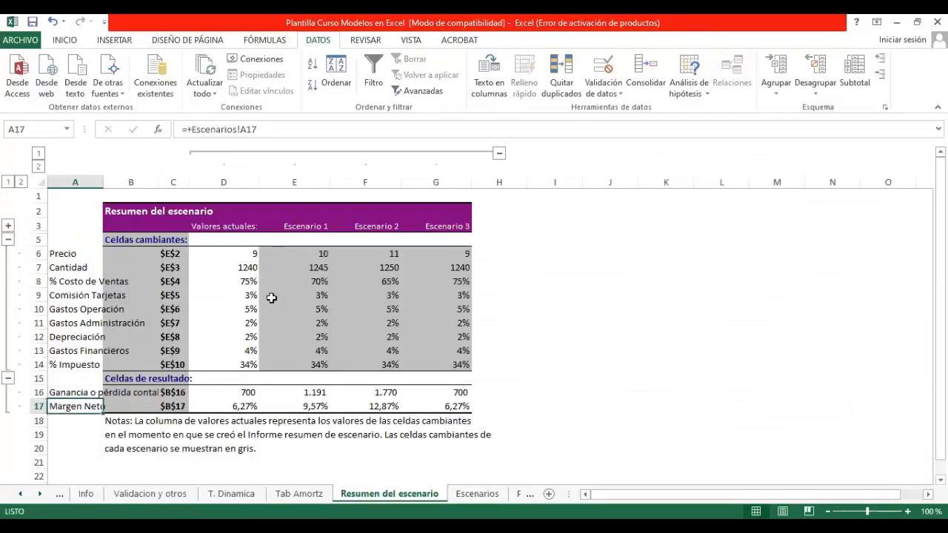
# Step: Compare Precio, Ganancia o pérdida contable and Margen Neto across Escenario 1, 2 and 3, and review the changing-cell references in the scenario summary
pyautogui.click(317, 253)
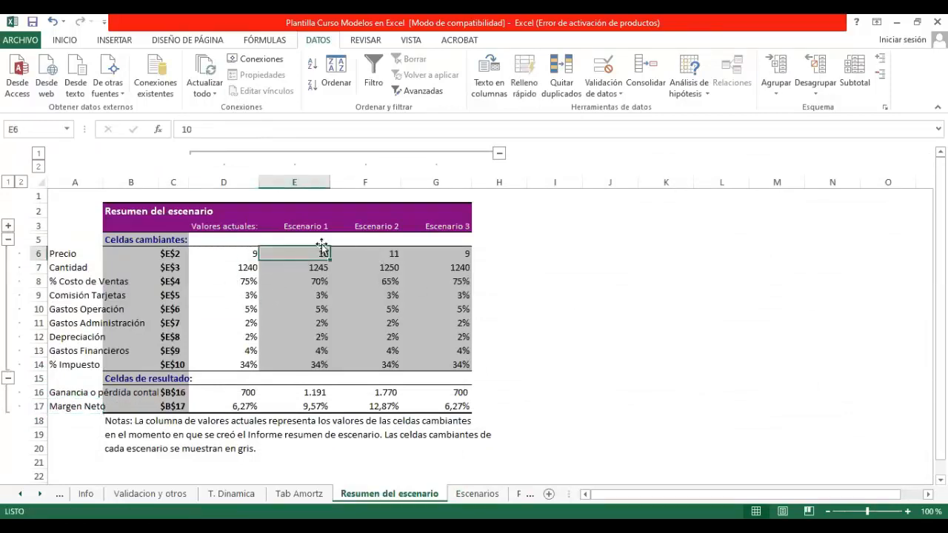
pyautogui.click(314, 394)
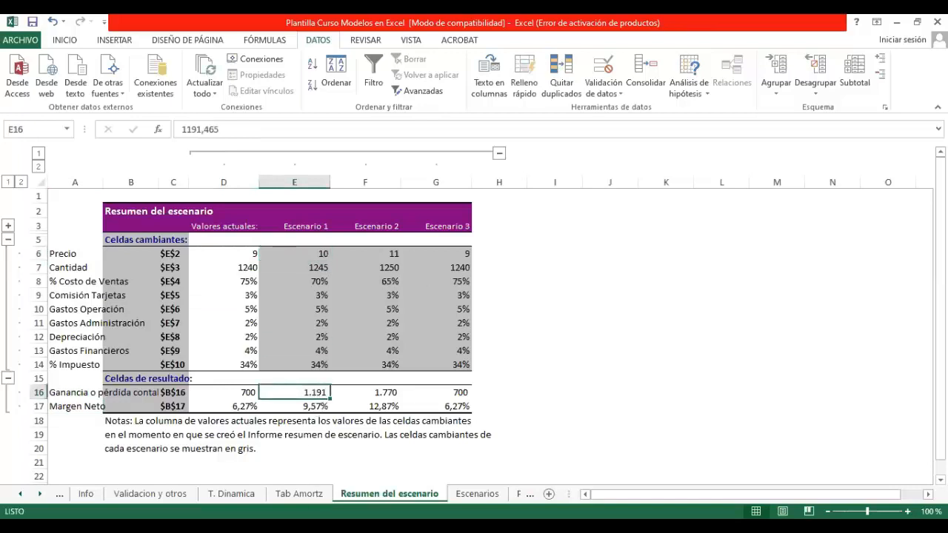
pyautogui.click(319, 406)
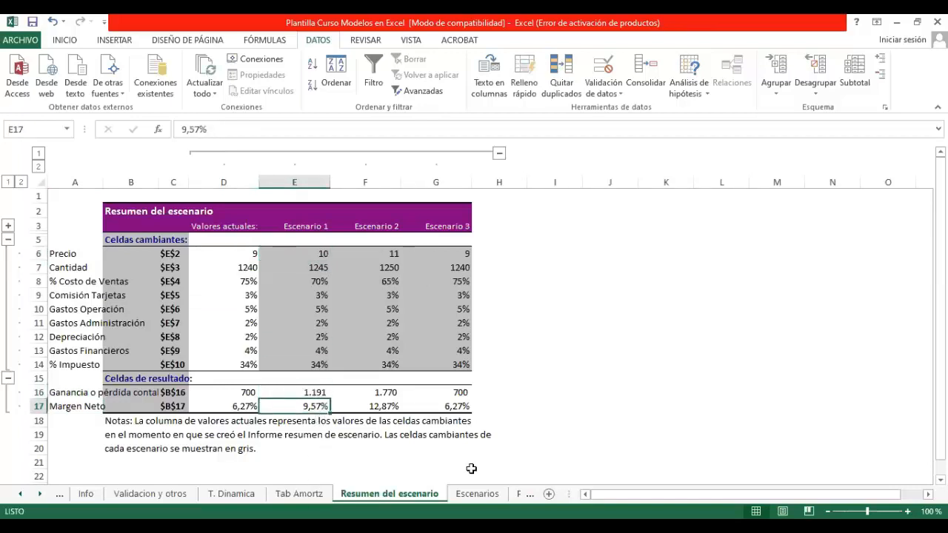
pyautogui.click(394, 228)
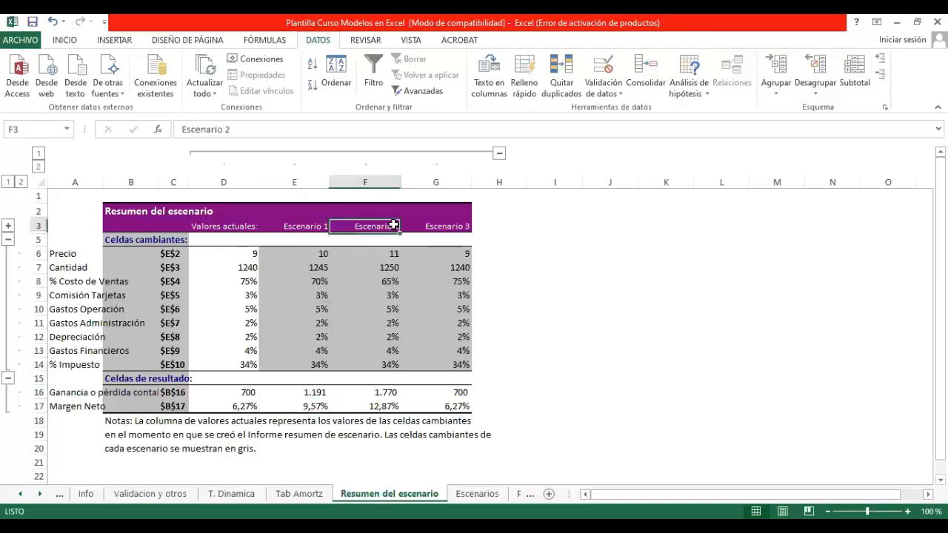
pyautogui.click(383, 390)
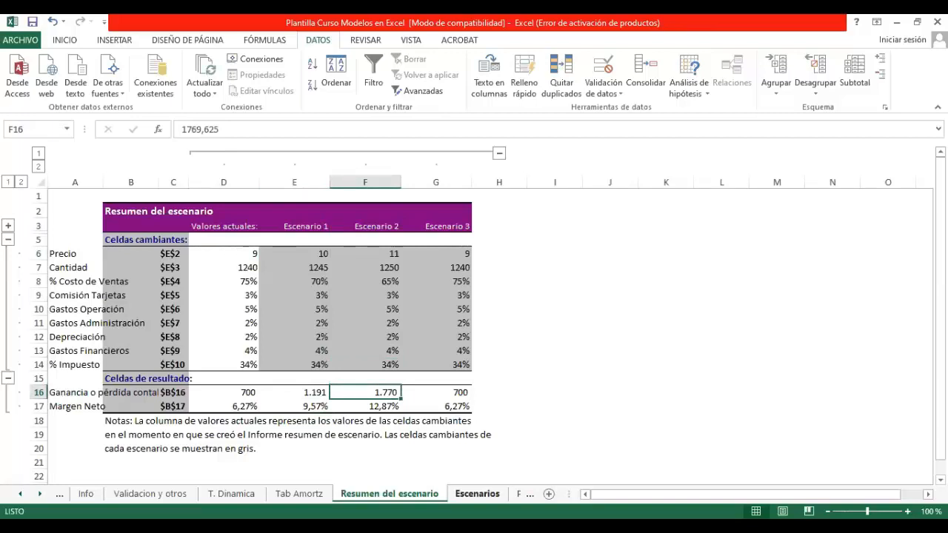
pyautogui.press('Down')
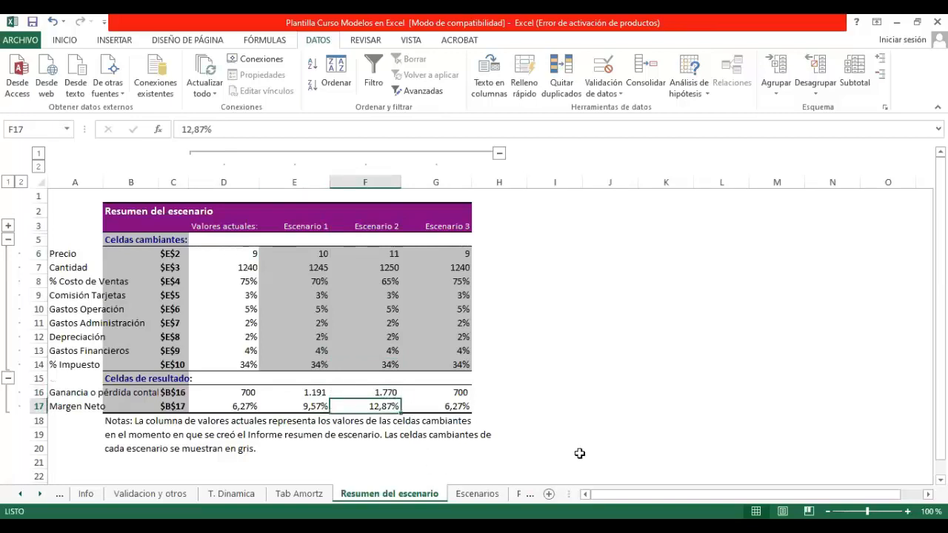
pyautogui.click(455, 227)
pyautogui.moveTo(453, 392); pyautogui.dragTo(453, 406)
pyautogui.click(453, 406)
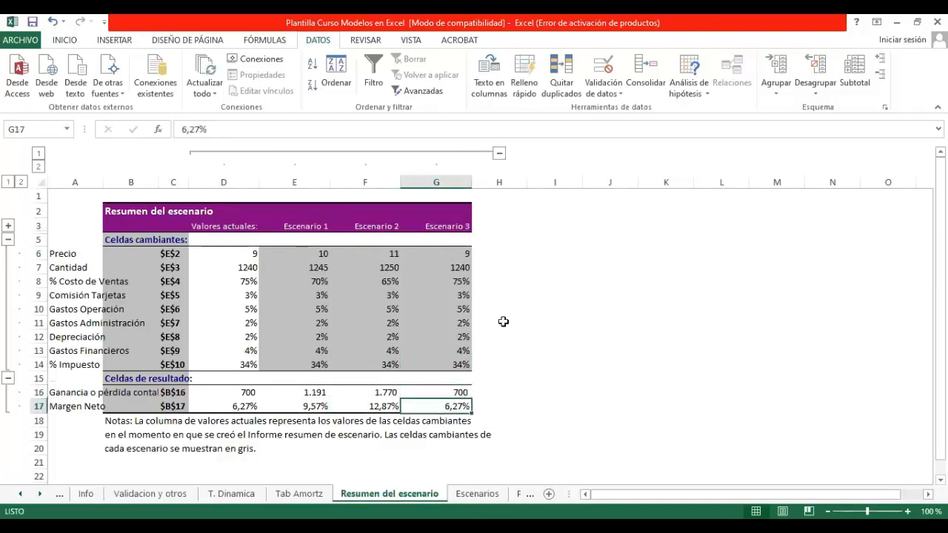
pyautogui.moveTo(169, 254); pyautogui.dragTo(172, 351)
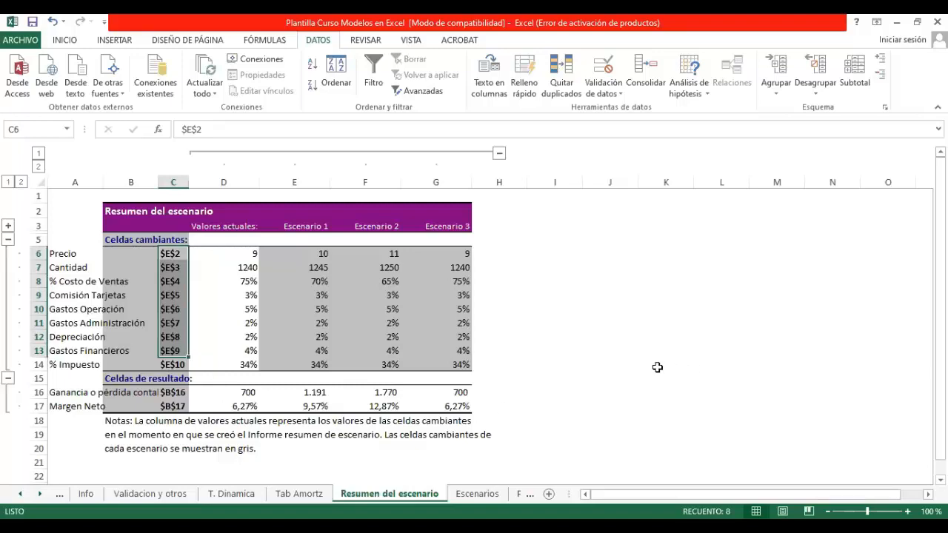
pyautogui.click(624, 363)
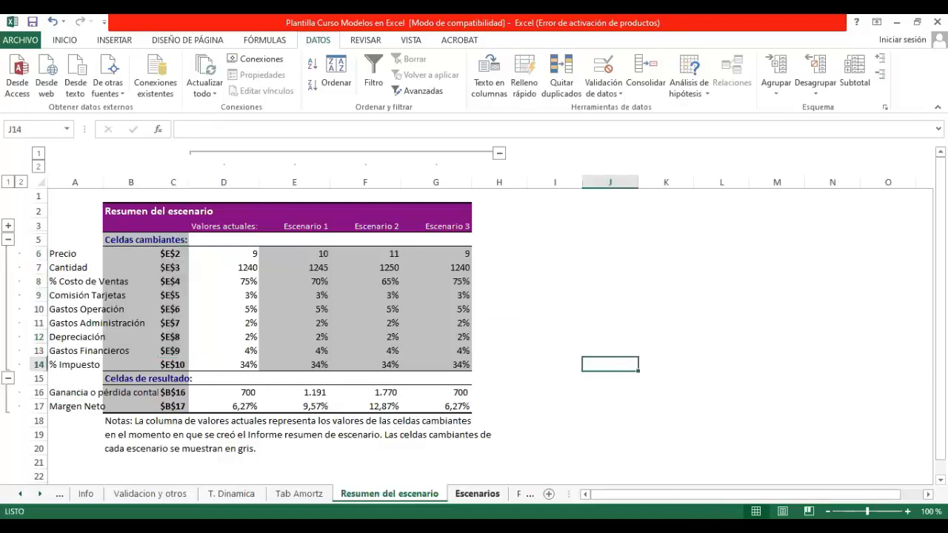
# Step: Switch to the Proyec sheet and select the empty cell J2 beside the data
pyautogui.click(477, 494)
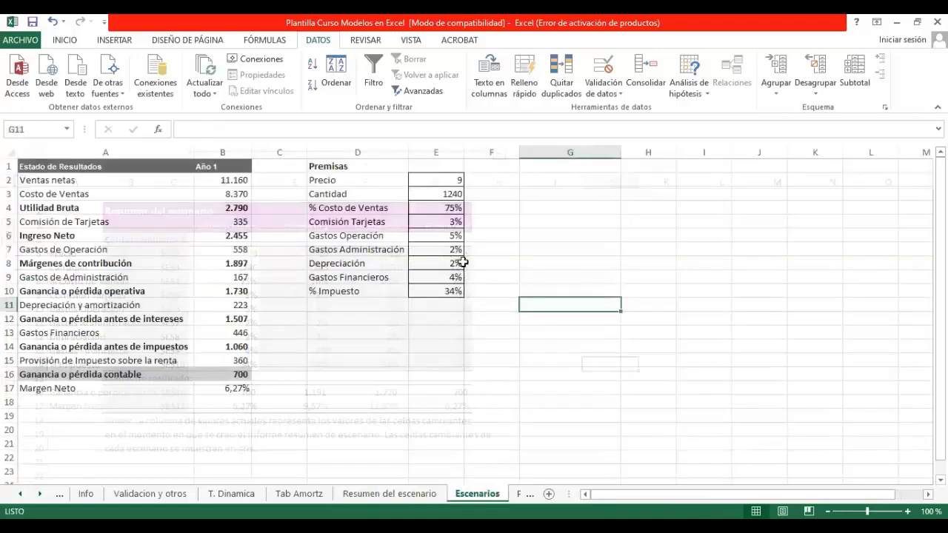
pyautogui.click(517, 494)
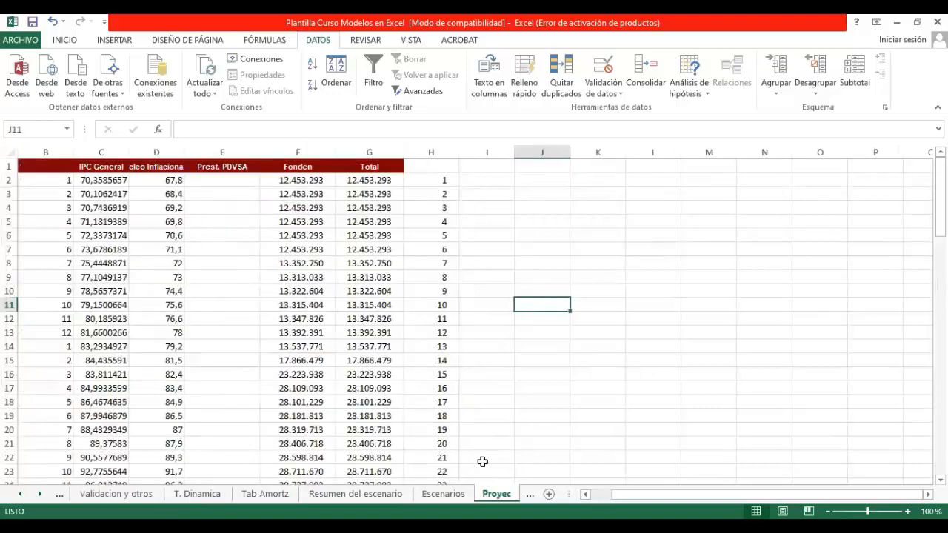
pyautogui.click(294, 275)
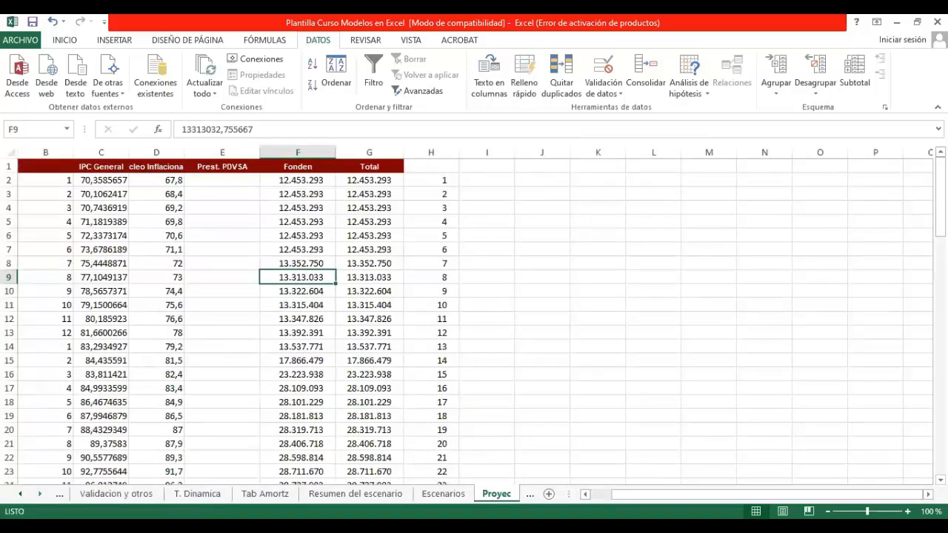
pyautogui.click(39, 494)
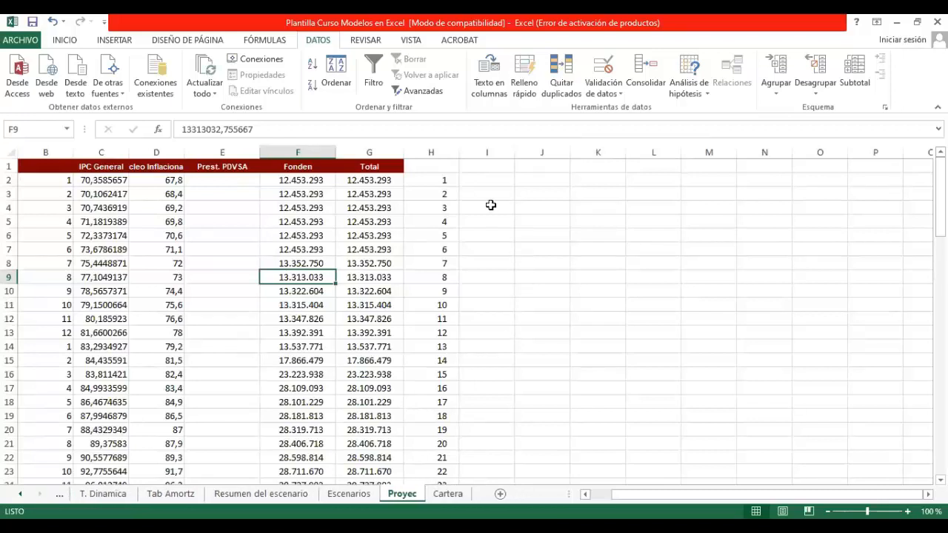
pyautogui.click(522, 179)
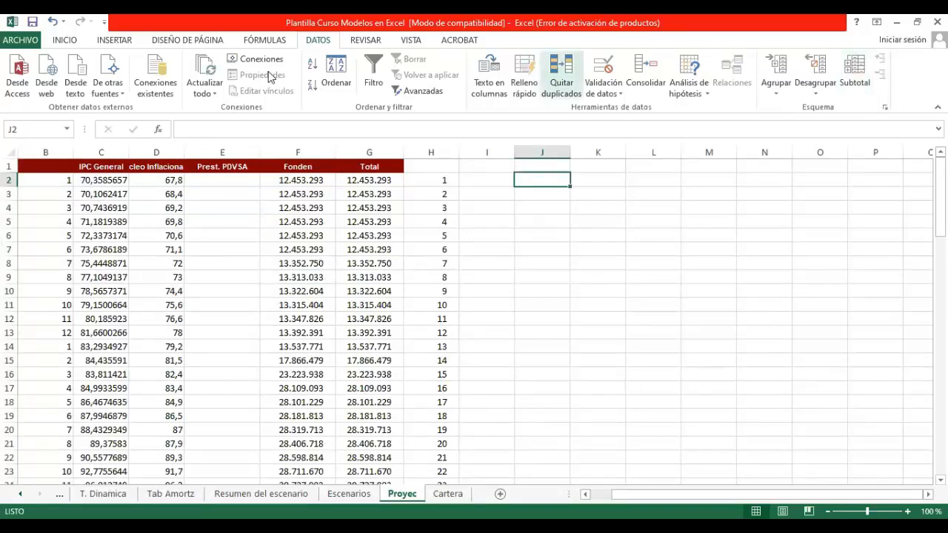
# Step: Try to enable the Herramientas para análisis add-in through the Complementos section of the Excel options
pyautogui.click(28, 42)
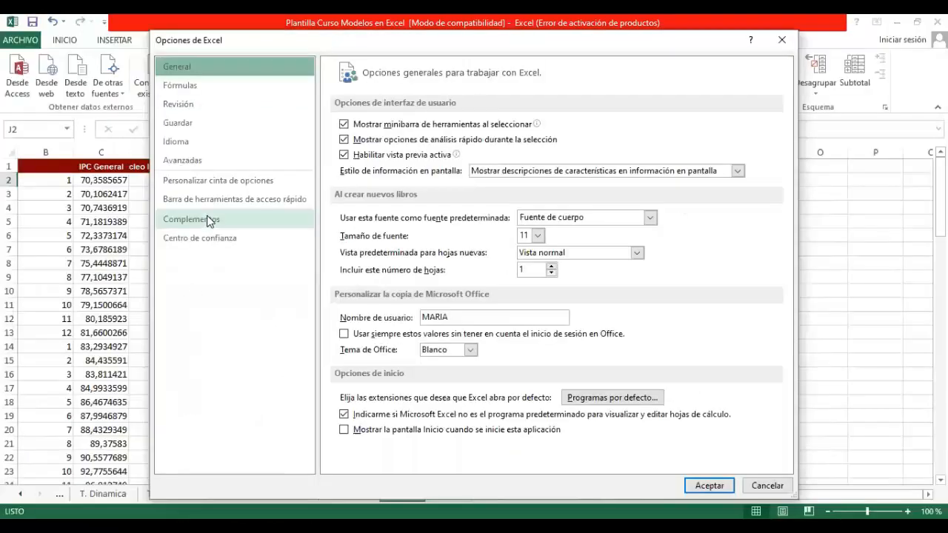
pyautogui.click(207, 220)
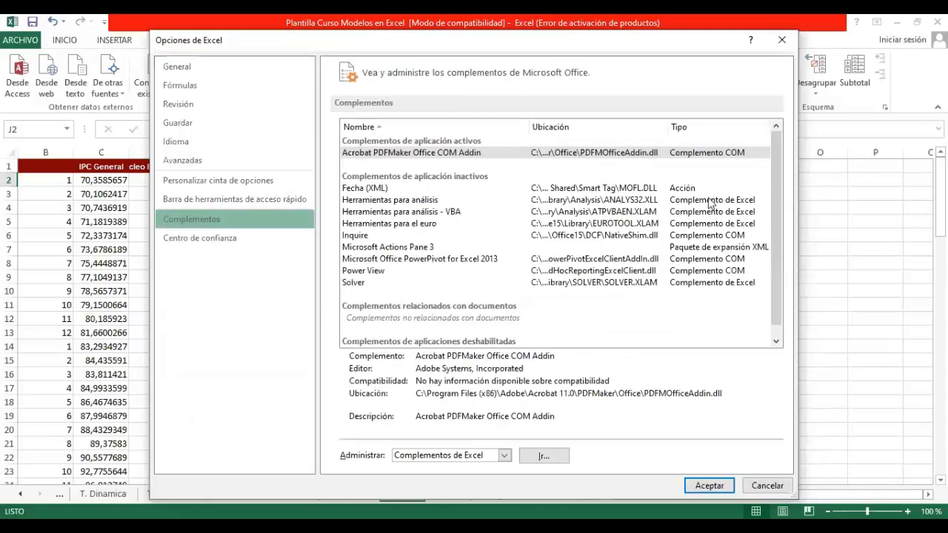
pyautogui.click(398, 201)
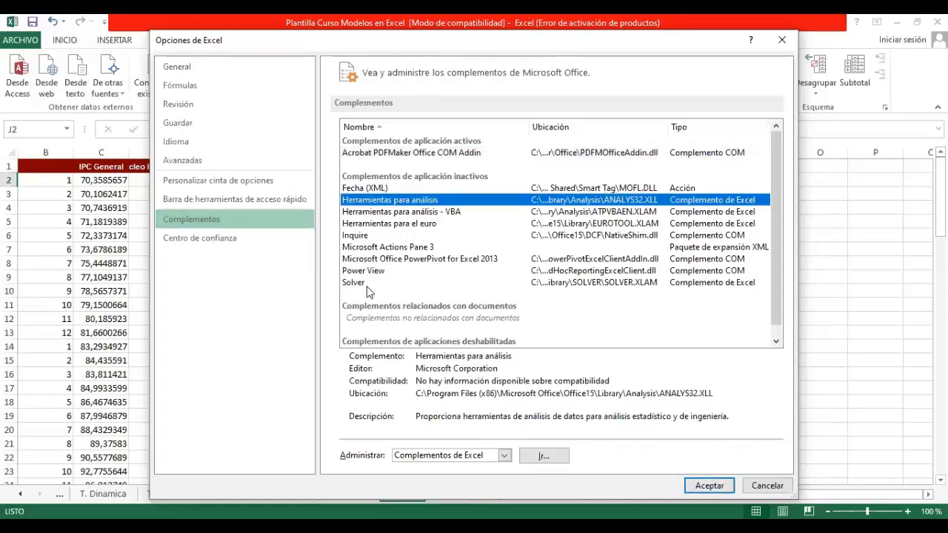
pyautogui.click(714, 486)
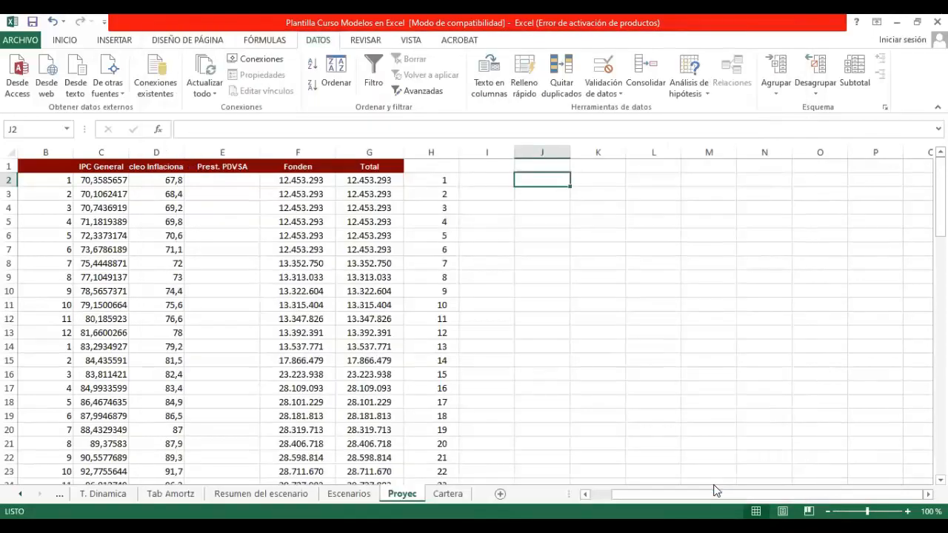